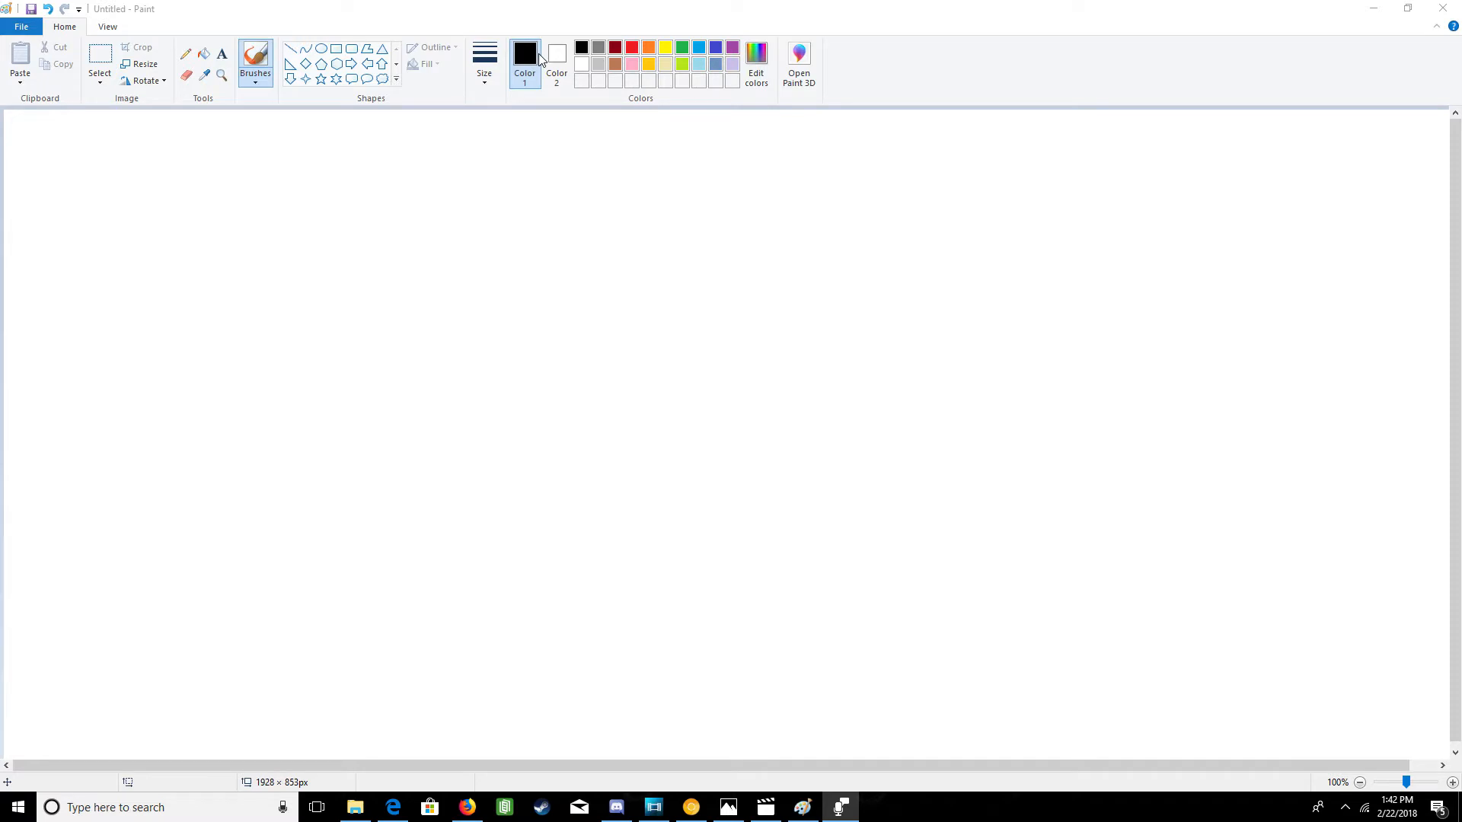
- Outline a large tilted bean-shaped head with a black brush and surround it with wavy hair
left_click(255, 59)
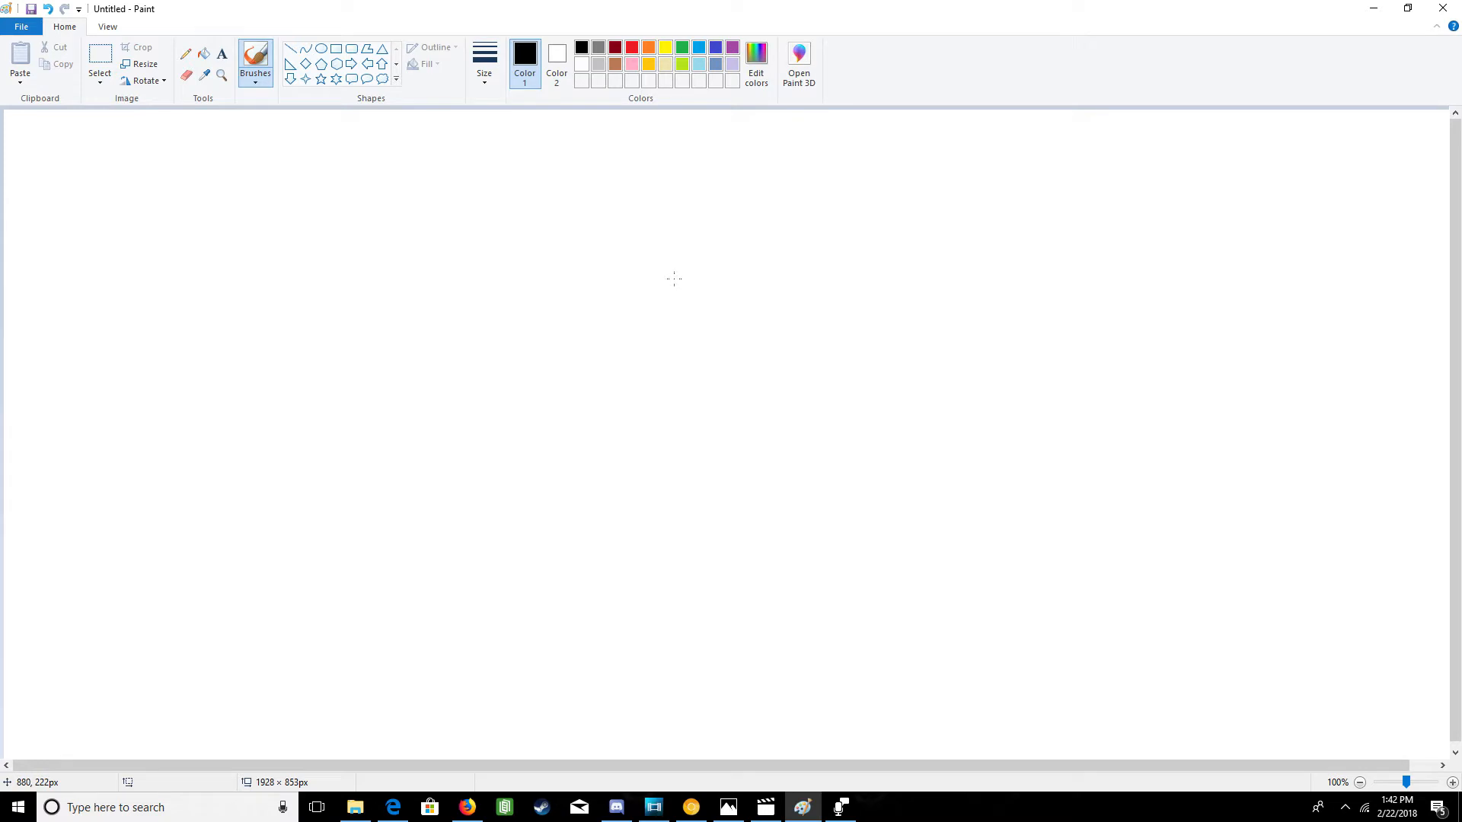
mouse_move(673, 279)
left_mouse_down()
mouse_move(596, 294)
mouse_move(552, 345)
mouse_move(529, 452)
mouse_move(551, 552)
mouse_move(618, 627)
mouse_move(669, 652)
mouse_move(805, 682)
mouse_move(867, 662)
mouse_move(911, 606)
mouse_move(921, 559)
mouse_move(902, 498)
mouse_move(829, 443)
mouse_move(747, 292)
mouse_move(679, 268)
mouse_move(596, 283)
left_mouse_up()
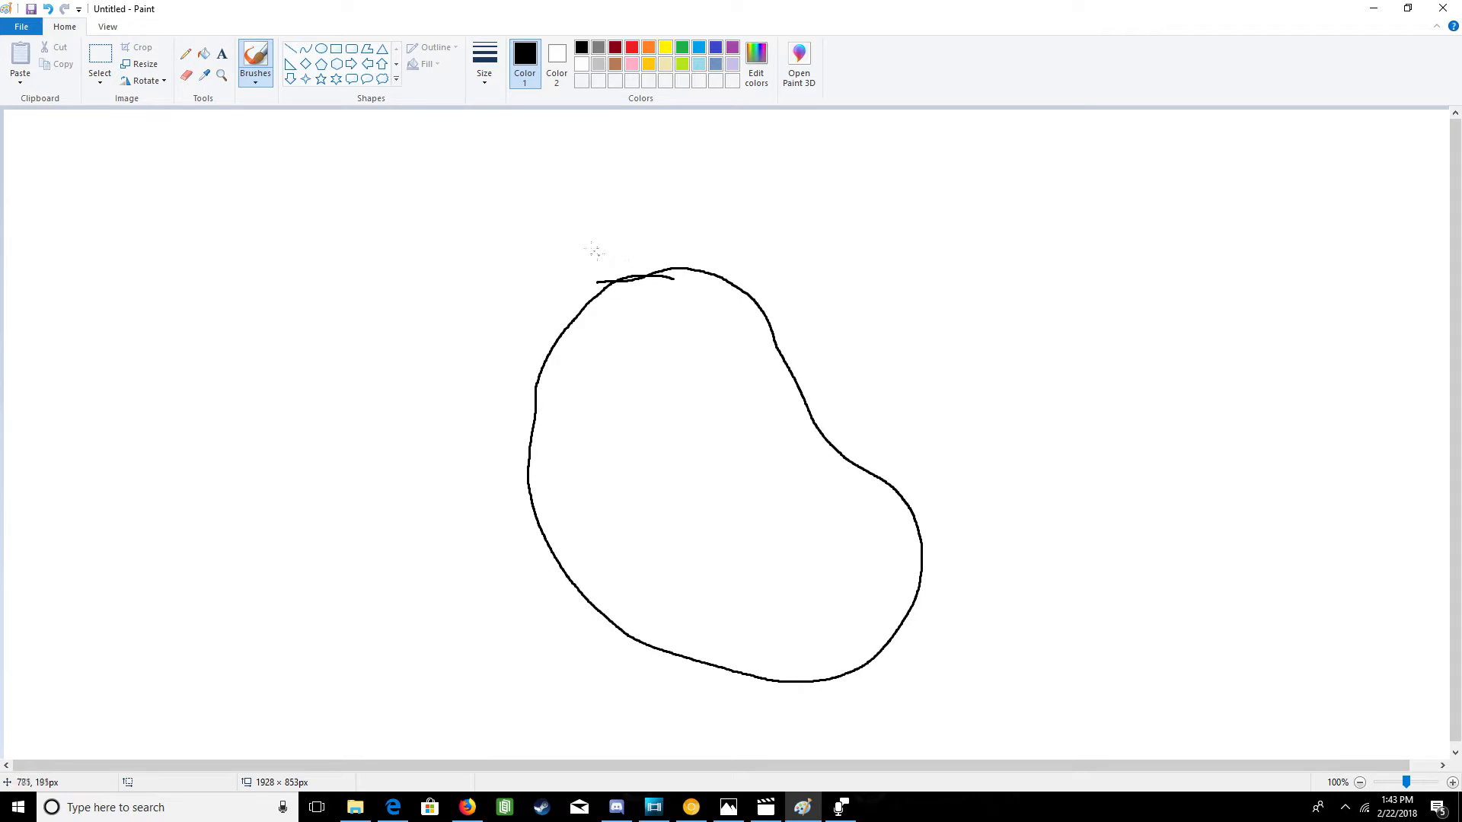
mouse_move(591, 252)
left_mouse_down()
mouse_move(534, 239)
mouse_move(514, 256)
mouse_move(465, 379)
mouse_move(413, 403)
mouse_move(372, 467)
mouse_move(385, 522)
mouse_move(422, 583)
mouse_move(412, 631)
mouse_move(428, 675)
mouse_move(499, 730)
mouse_move(579, 740)
mouse_move(601, 758)
mouse_move(618, 709)
mouse_move(676, 655)
left_mouse_up()
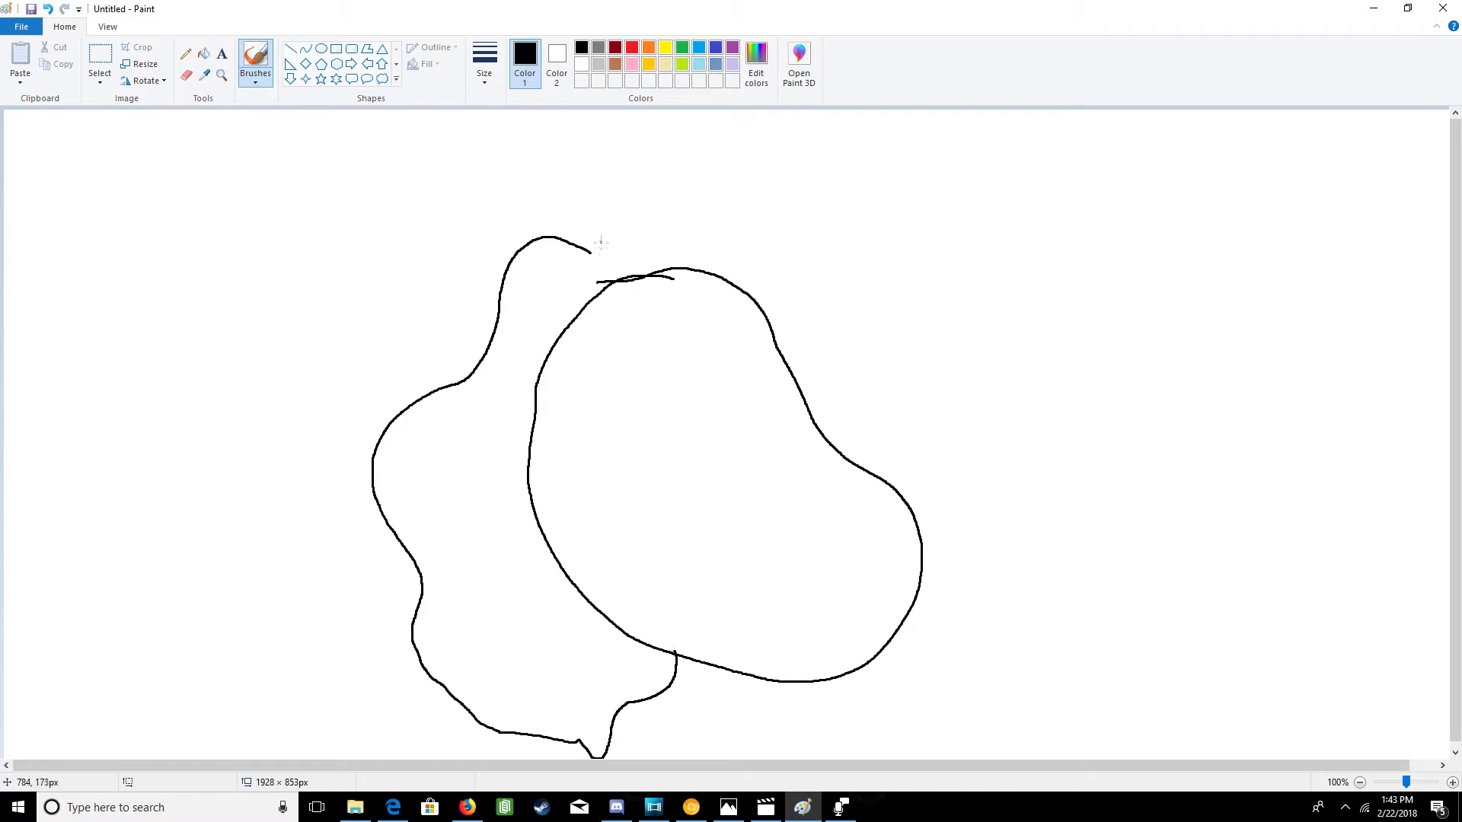
mouse_move(591, 246)
left_mouse_down()
mouse_move(637, 199)
mouse_move(705, 194)
mouse_move(751, 246)
mouse_move(852, 265)
mouse_move(900, 315)
mouse_move(887, 426)
mouse_move(924, 531)
left_mouse_up()
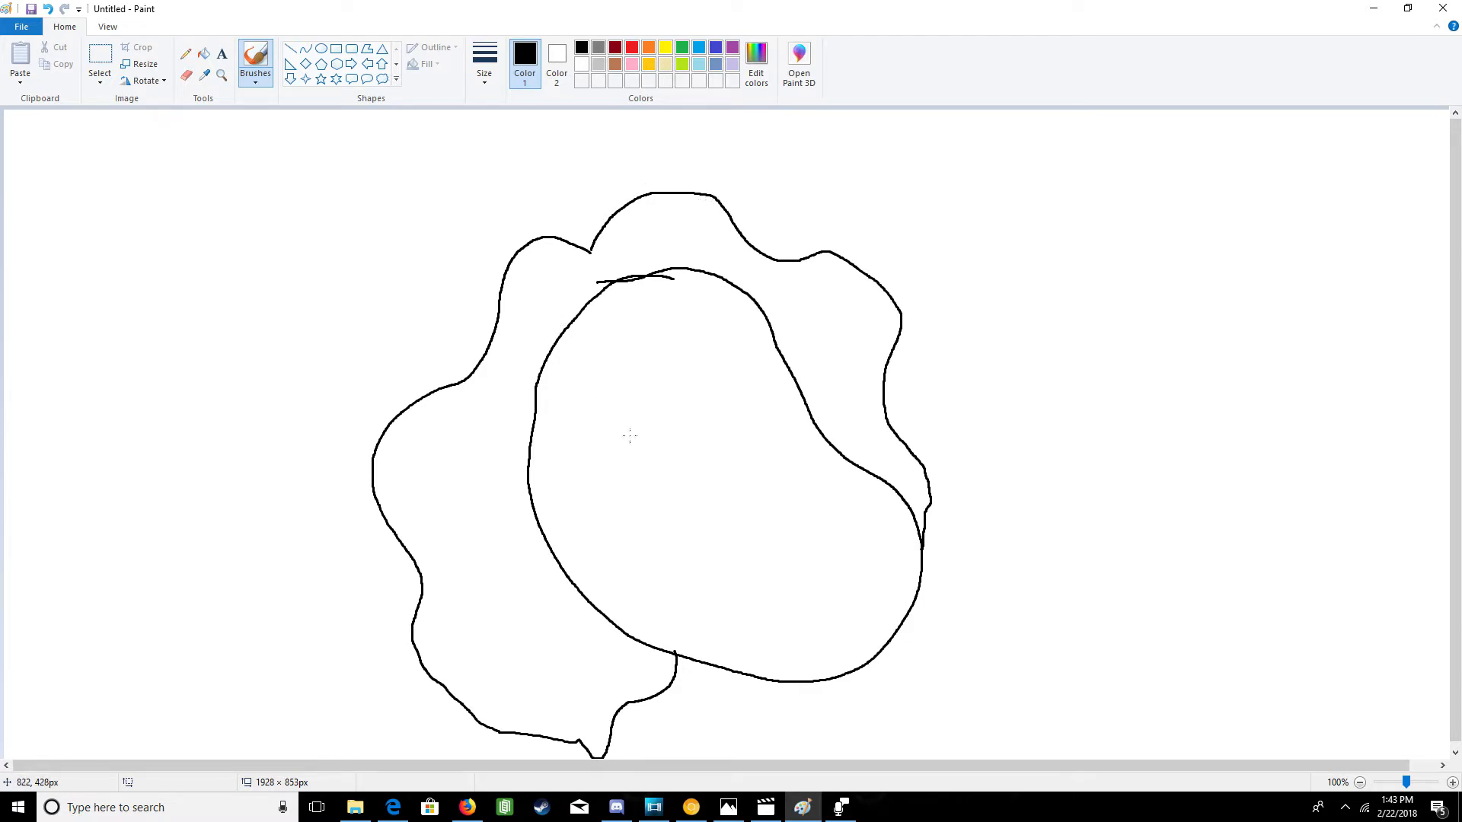
- Draw two slanted oval eyes with irises inside the face and a thin eyebrow above each
mouse_move(628, 435)
left_mouse_down()
mouse_move(581, 452)
mouse_move(570, 475)
mouse_move(604, 485)
mouse_move(641, 461)
mouse_move(616, 431)
left_mouse_up()
mouse_move(687, 408)
left_mouse_down()
mouse_move(694, 437)
mouse_move(745, 397)
mouse_move(707, 395)
mouse_move(680, 418)
left_mouse_up()
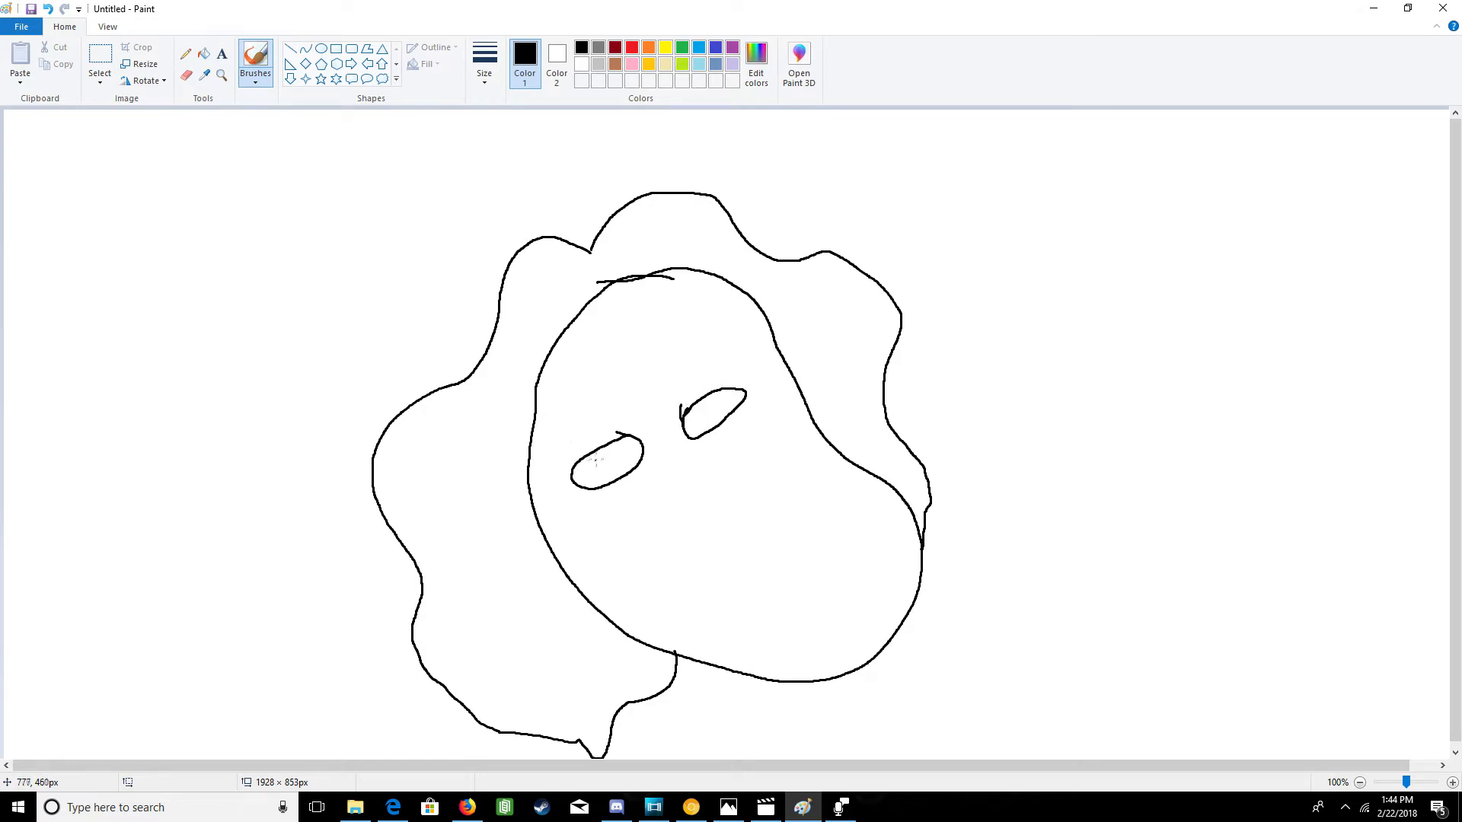
left_click_drag(598, 452, 607, 483)
left_click_drag(609, 449, 625, 461)
mouse_move(697, 404)
left_mouse_down()
mouse_move(707, 431)
mouse_move(715, 399)
mouse_move(731, 414)
left_mouse_up()
mouse_move(554, 449)
left_mouse_down()
mouse_move(628, 414)
mouse_move(595, 409)
mouse_move(555, 445)
left_mouse_up()
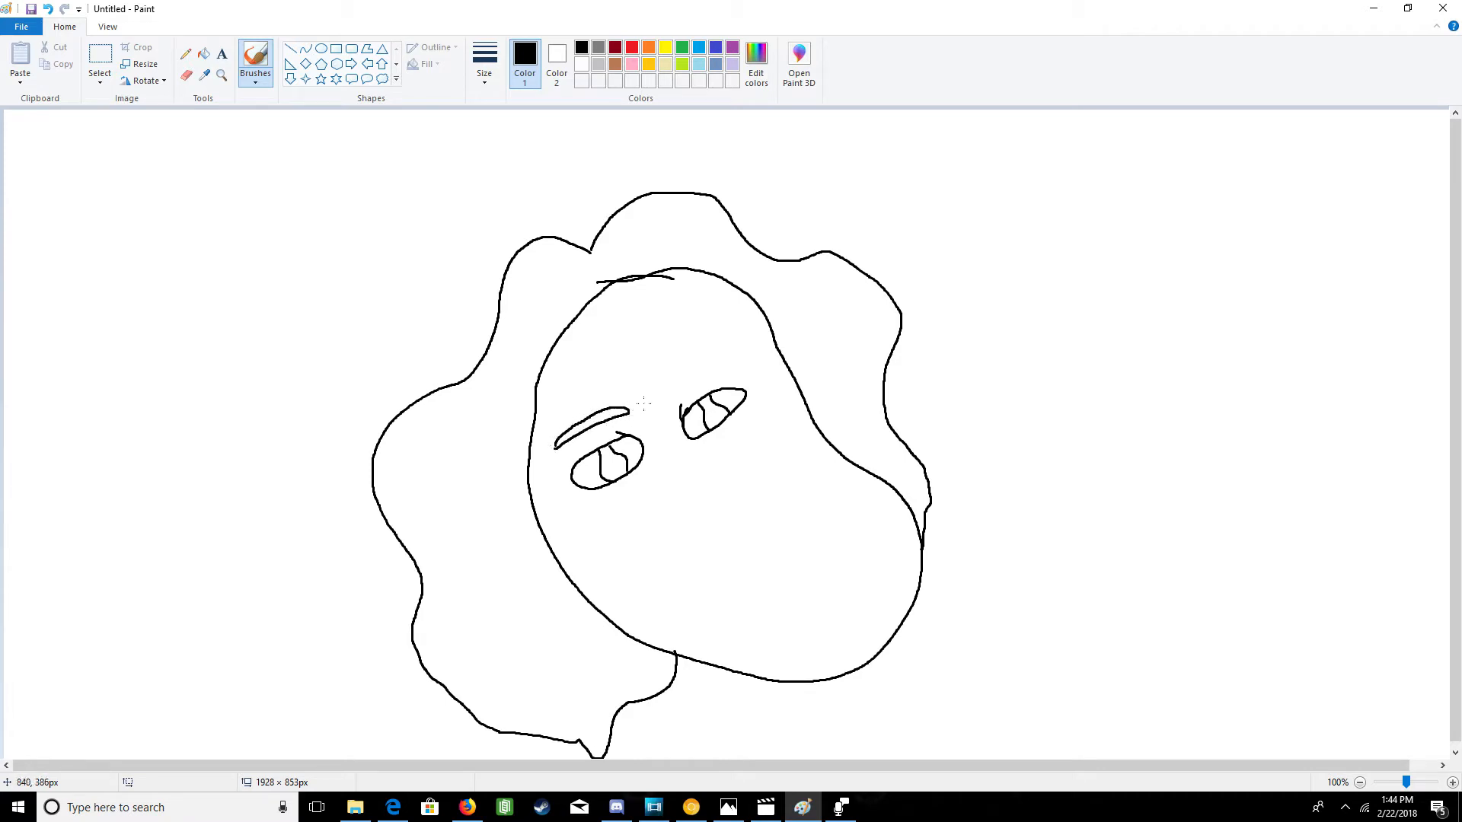
mouse_move(670, 396)
left_mouse_down()
mouse_move(729, 362)
mouse_move(669, 391)
left_mouse_up()
- Fill both eyebrows and the hair with brown
left_click(614, 63)
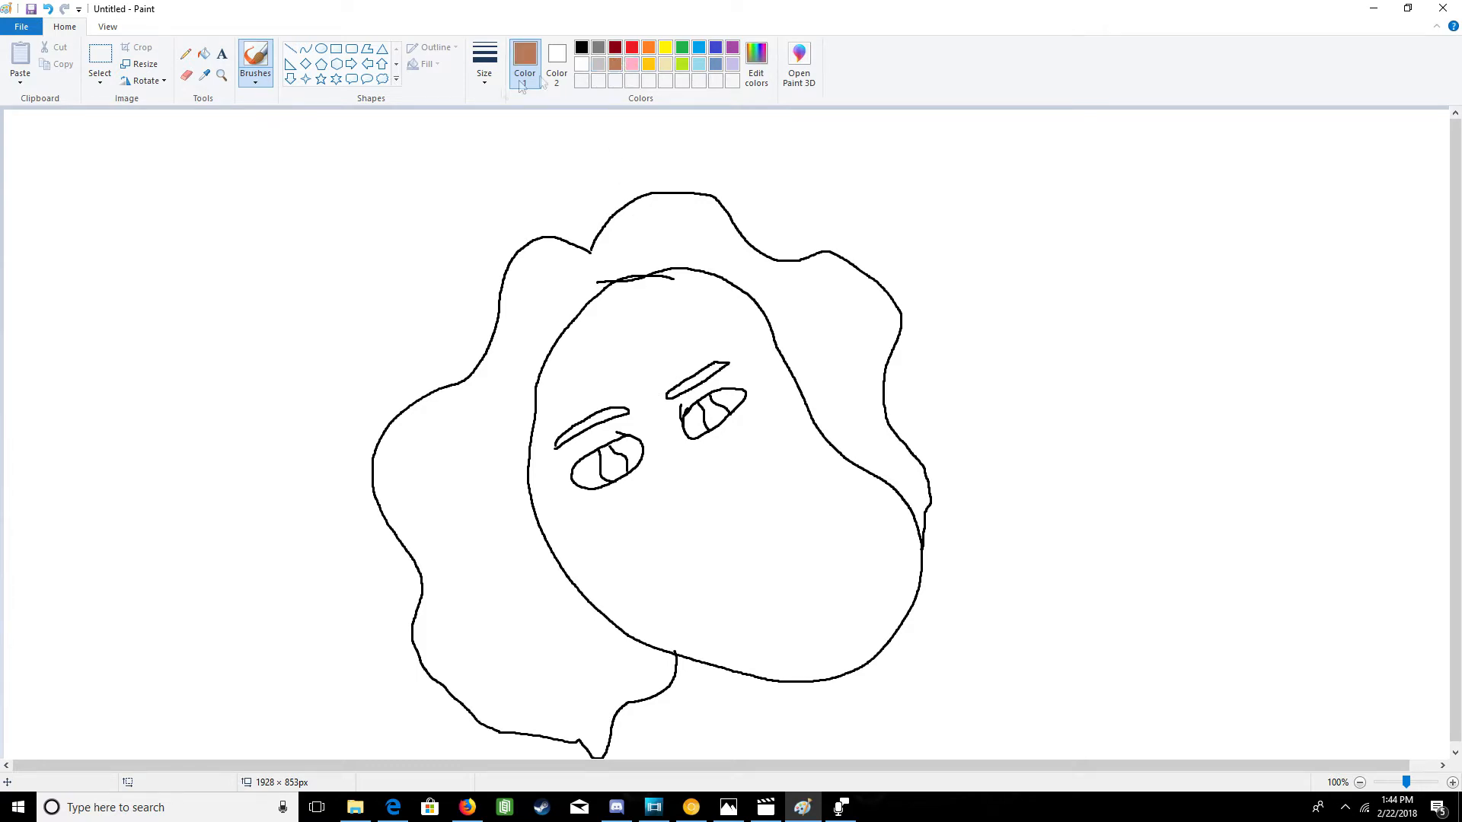
left_click(203, 55)
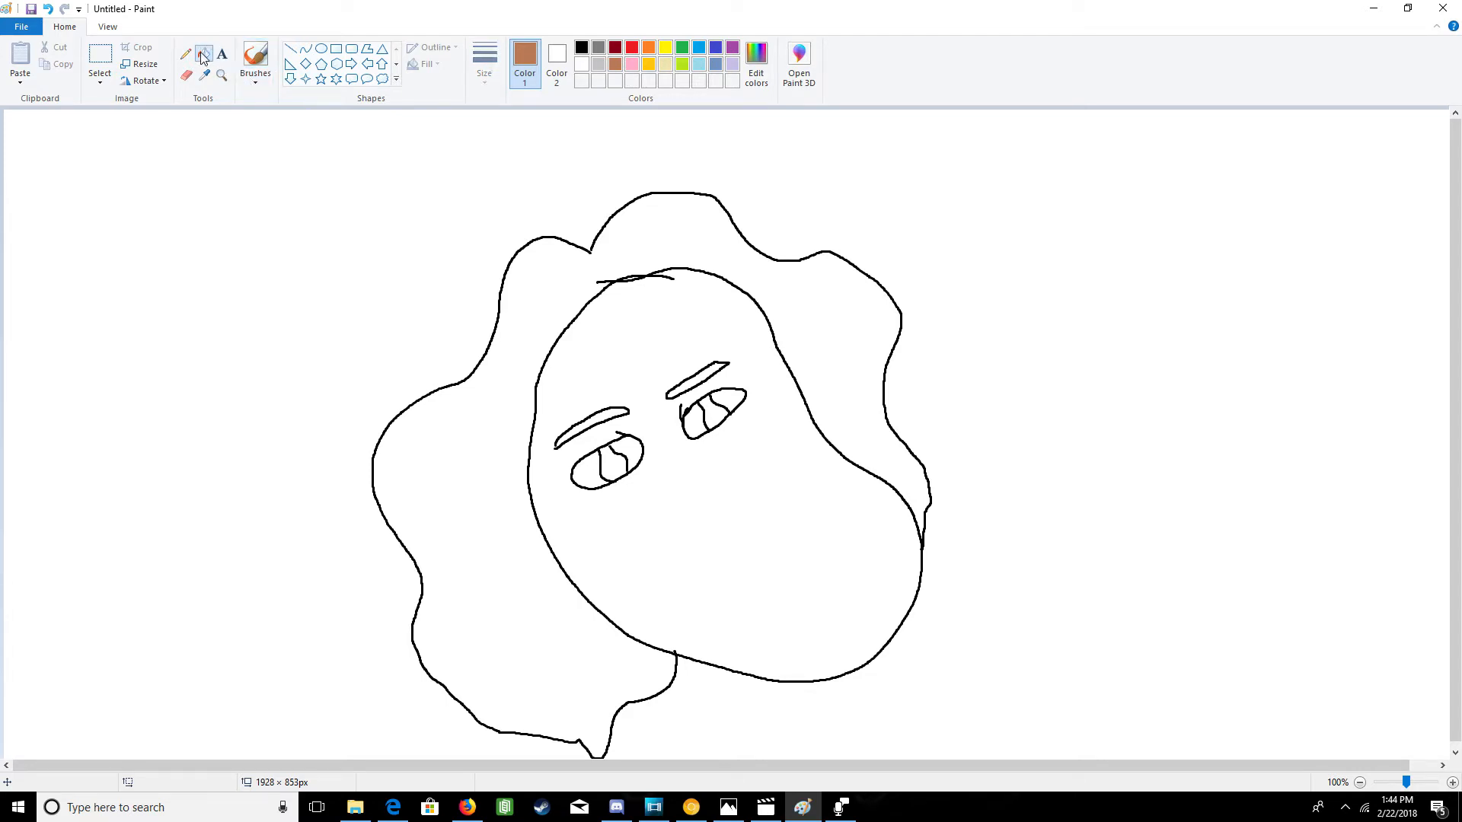
left_click(597, 419)
left_click(692, 383)
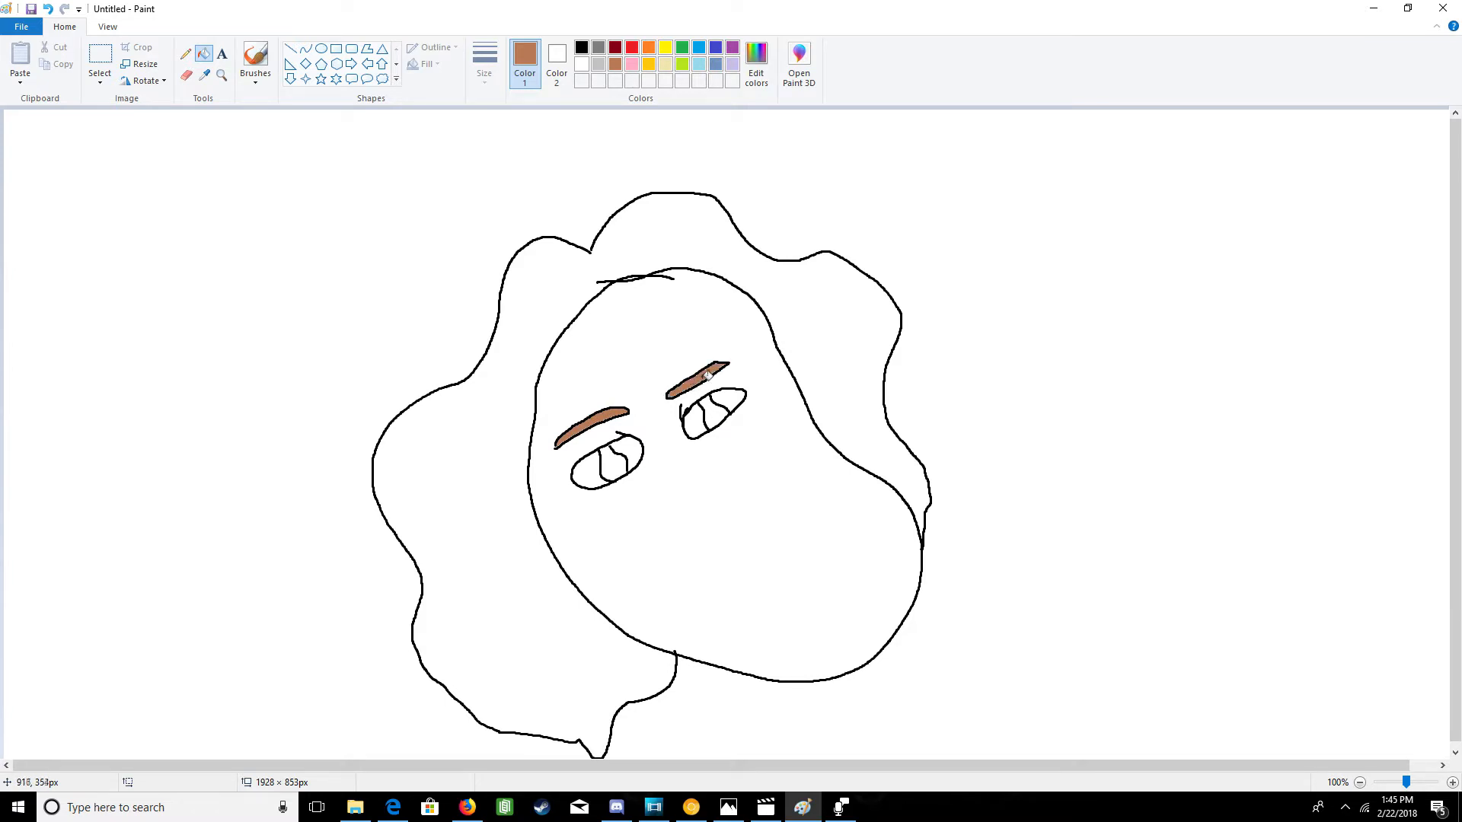
left_click(511, 384)
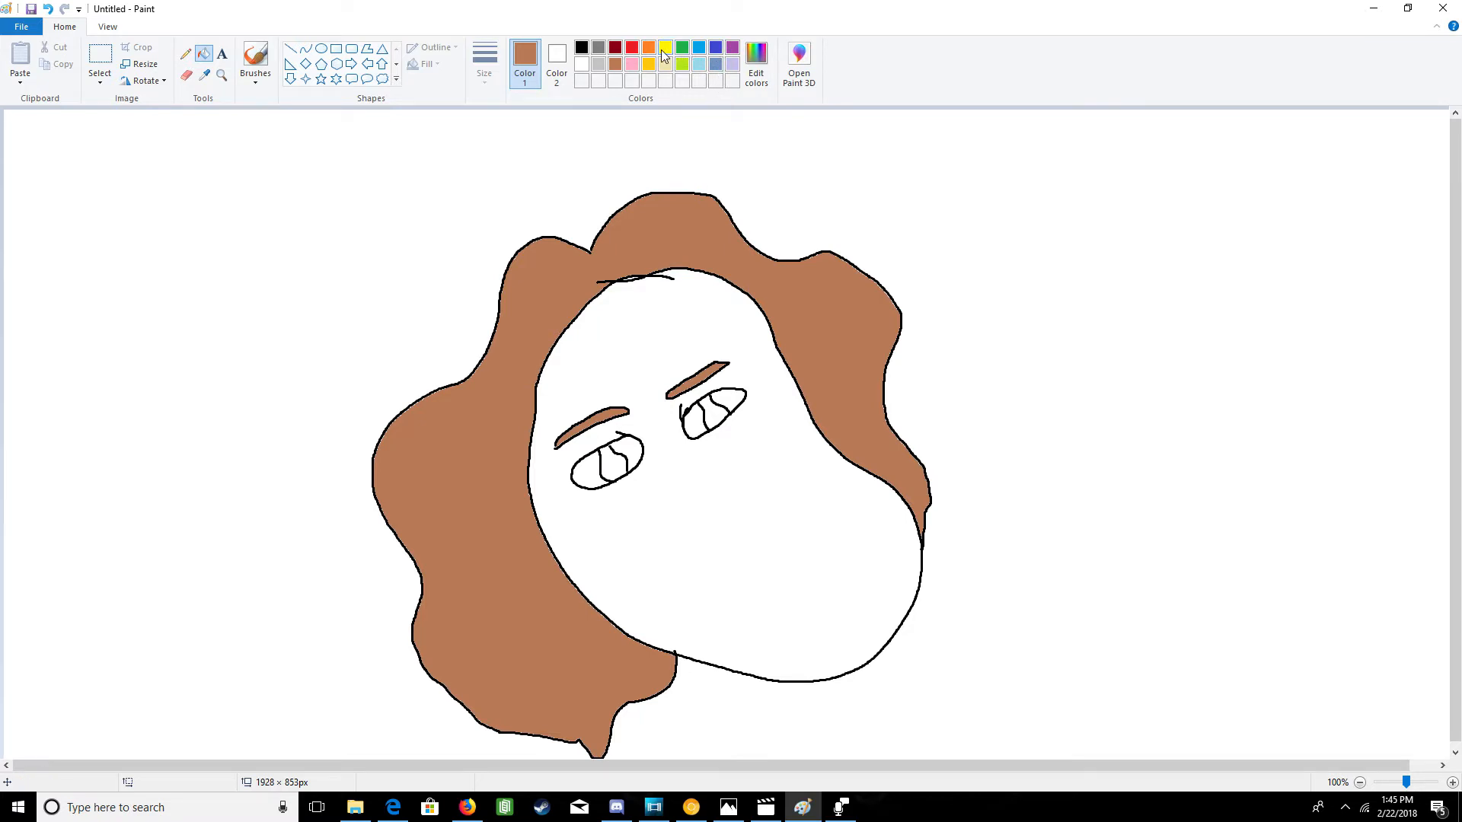
- Fill the irises of both eyes with green
left_click(680, 50)
left_click(612, 470)
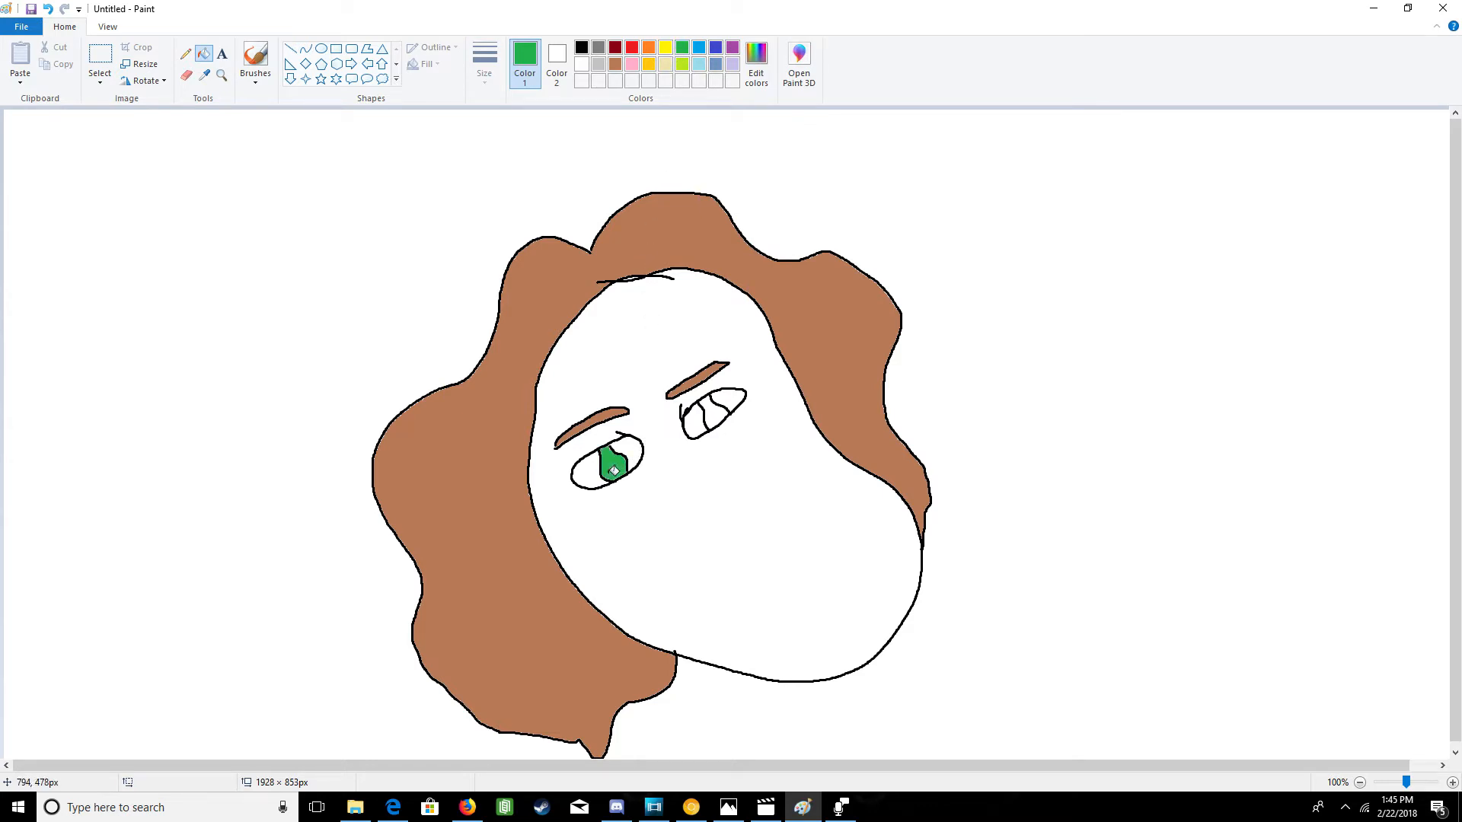
left_click(716, 414)
- Draw a slanted crescent-shaped smiling mouth with a black brush on the lower part of the face
left_click(255, 61)
left_click(582, 48)
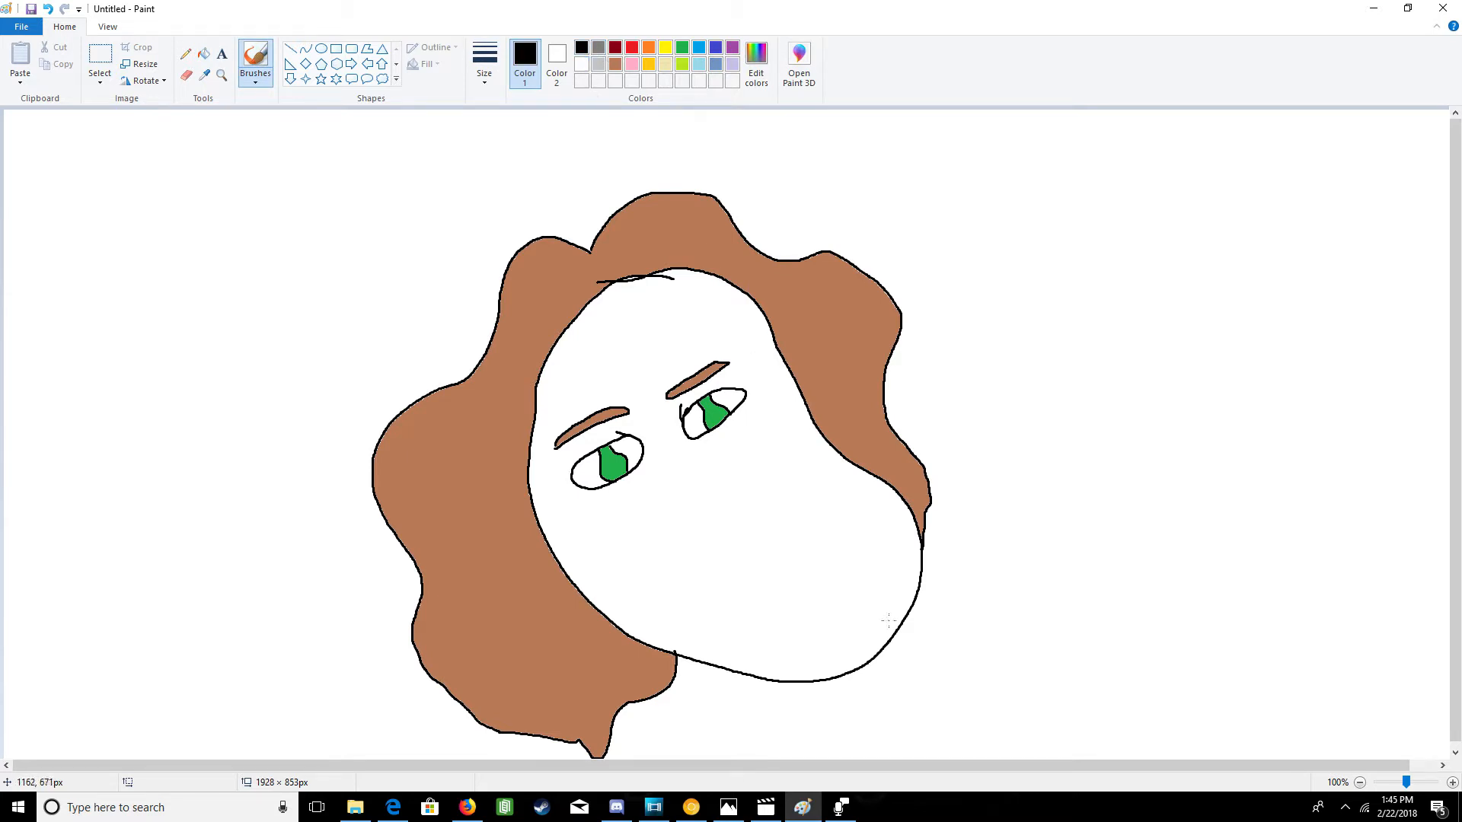
left_click_drag(897, 623, 843, 601)
left_click(47, 9)
mouse_move(743, 621)
left_mouse_down()
mouse_move(795, 573)
mouse_move(812, 484)
mouse_move(822, 527)
left_mouse_up()
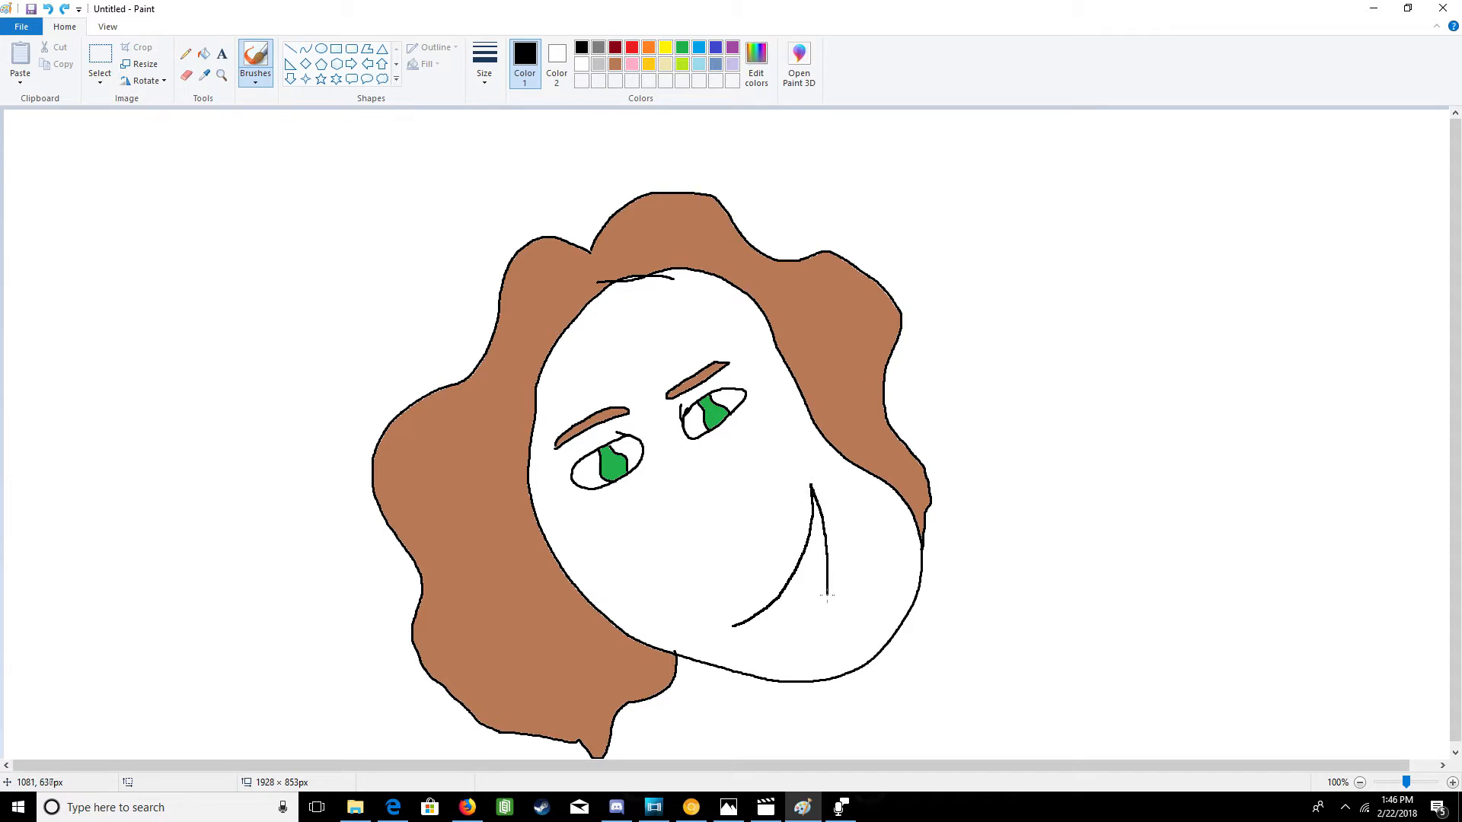
mouse_move(821, 609)
left_mouse_down()
mouse_move(766, 636)
mouse_move(729, 627)
left_mouse_up()
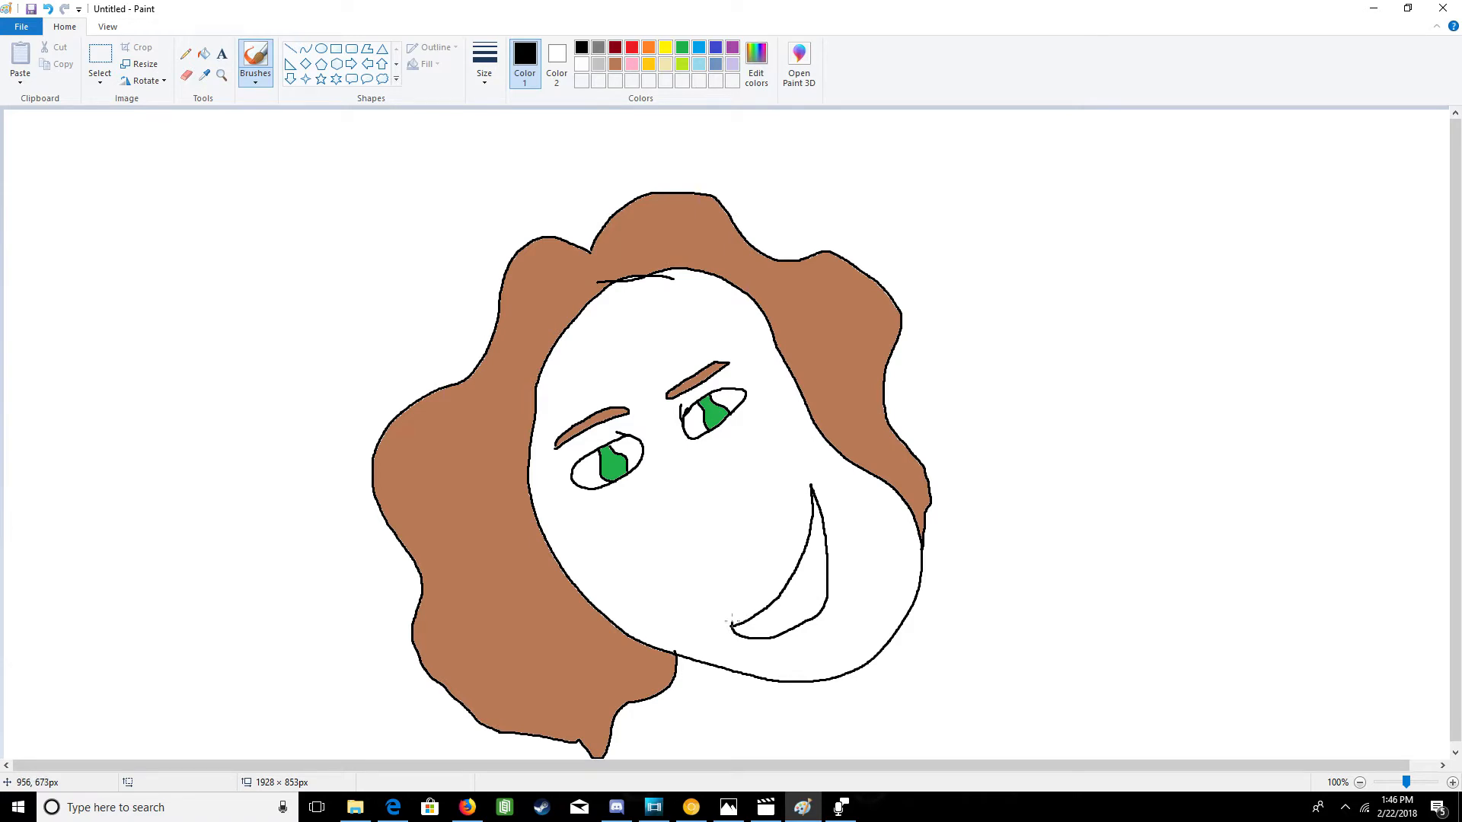
left_click_drag(735, 605, 752, 593)
left_click_drag(793, 531, 810, 490)
left_click_drag(794, 624, 805, 609)
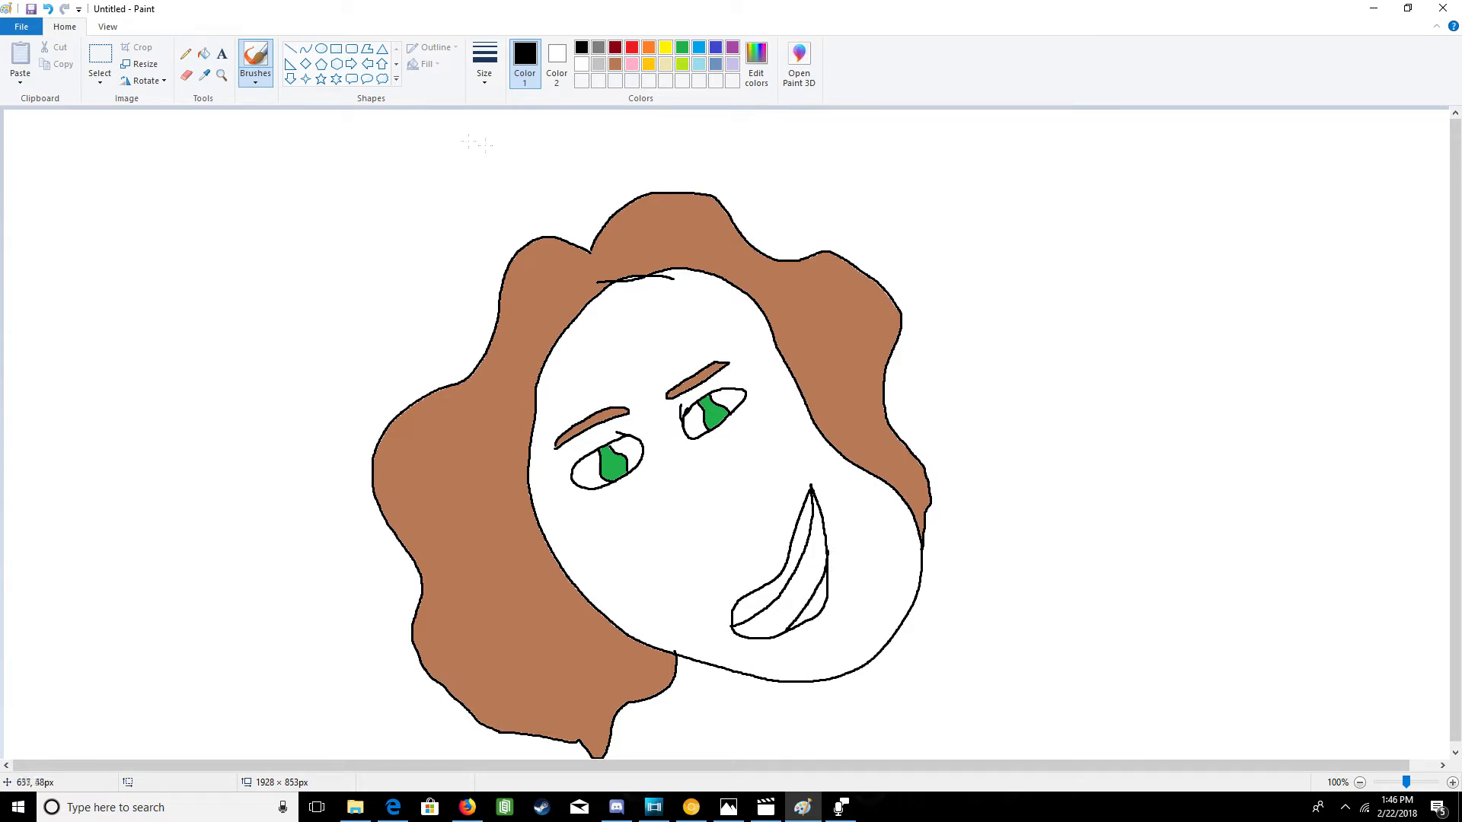
left_click(48, 10)
left_click(47, 11)
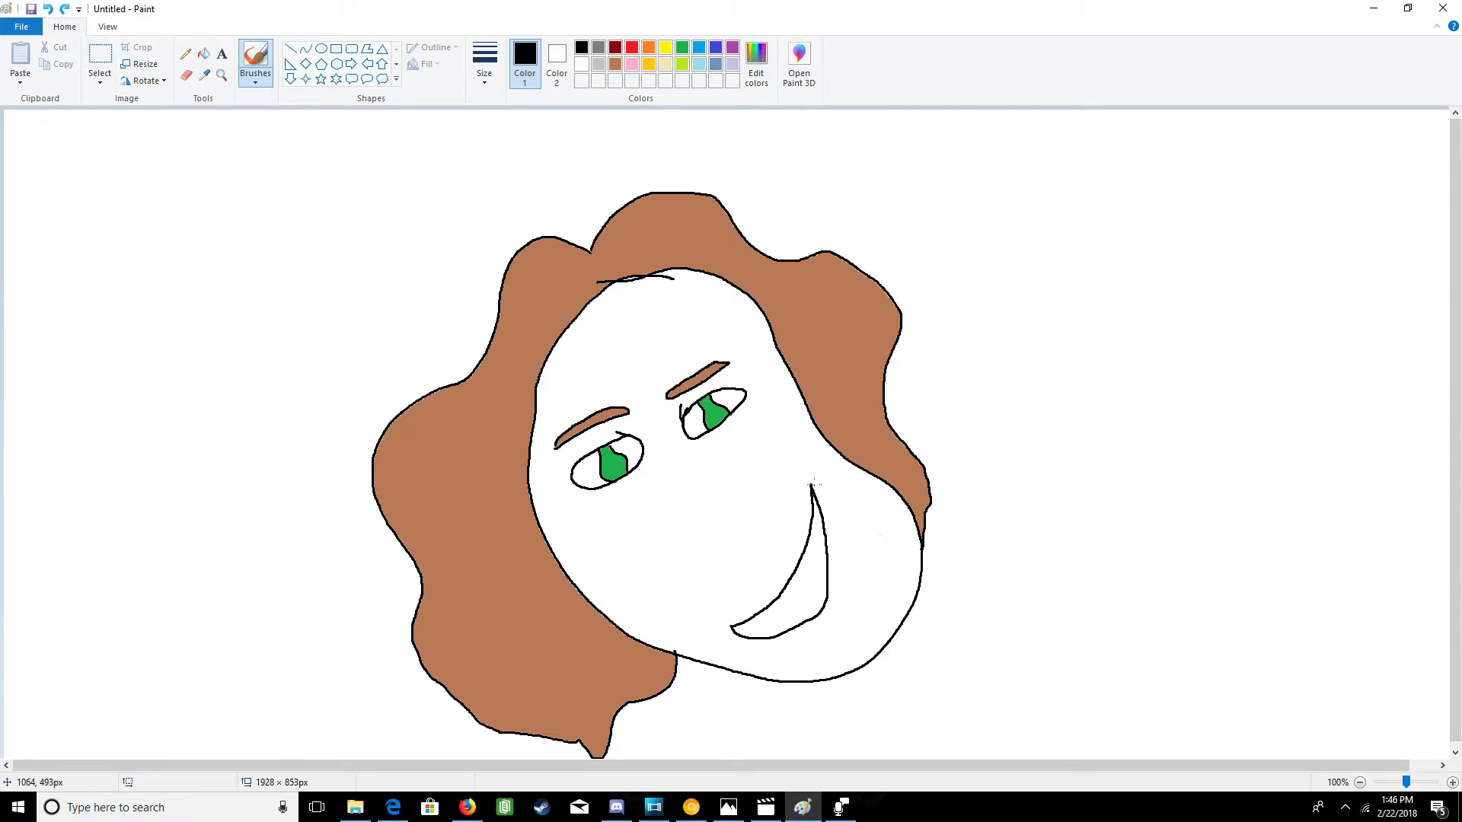
left_click_drag(819, 493, 842, 542)
left_click(47, 11)
- Draw a curved hooked nose between the eyes and mouth, and fill the face with lime
mouse_move(684, 492)
left_mouse_down()
mouse_move(663, 517)
mouse_move(662, 560)
mouse_move(687, 574)
mouse_move(707, 524)
mouse_move(733, 519)
left_mouse_up()
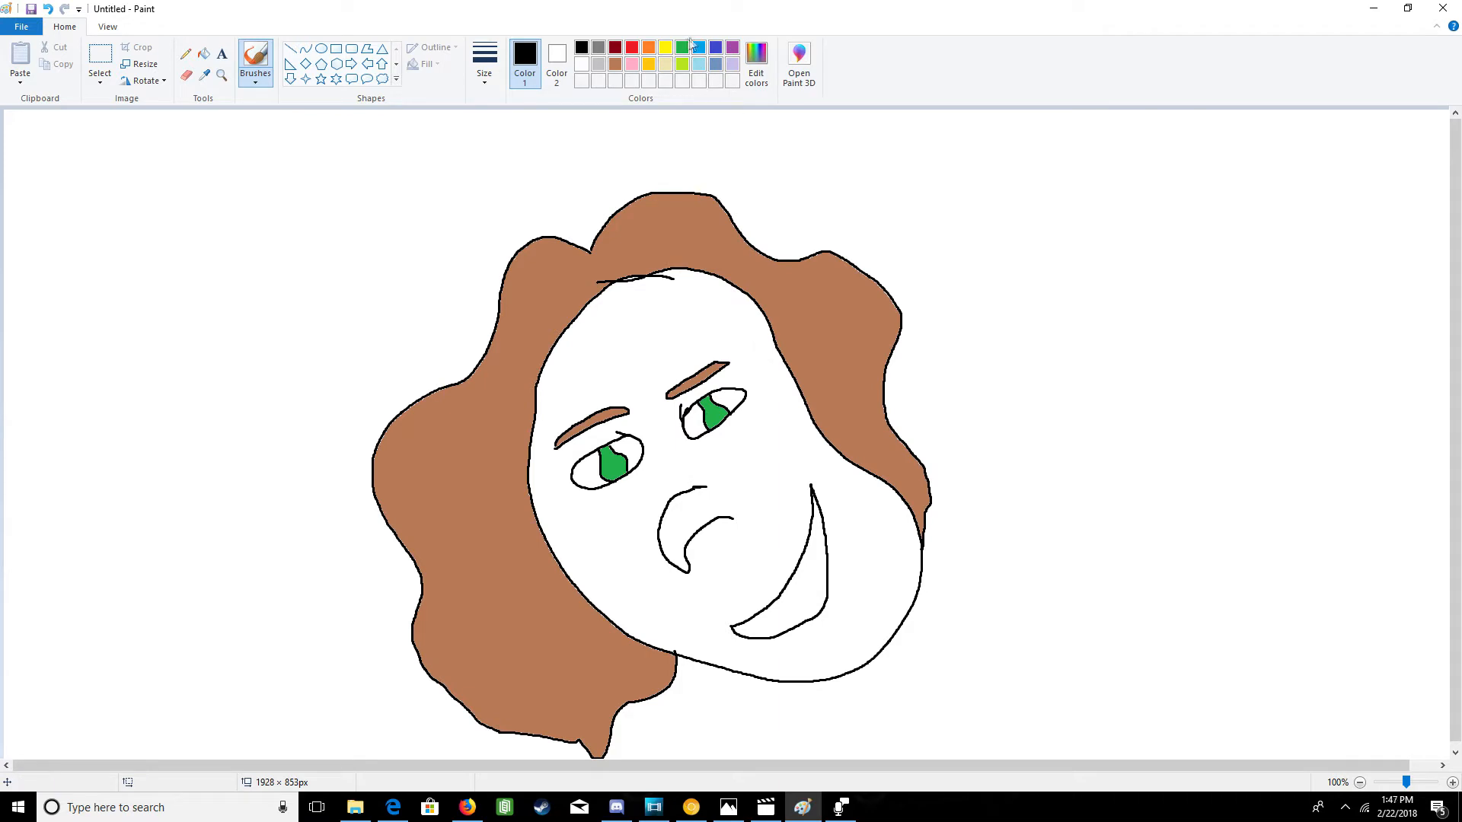
left_click(682, 64)
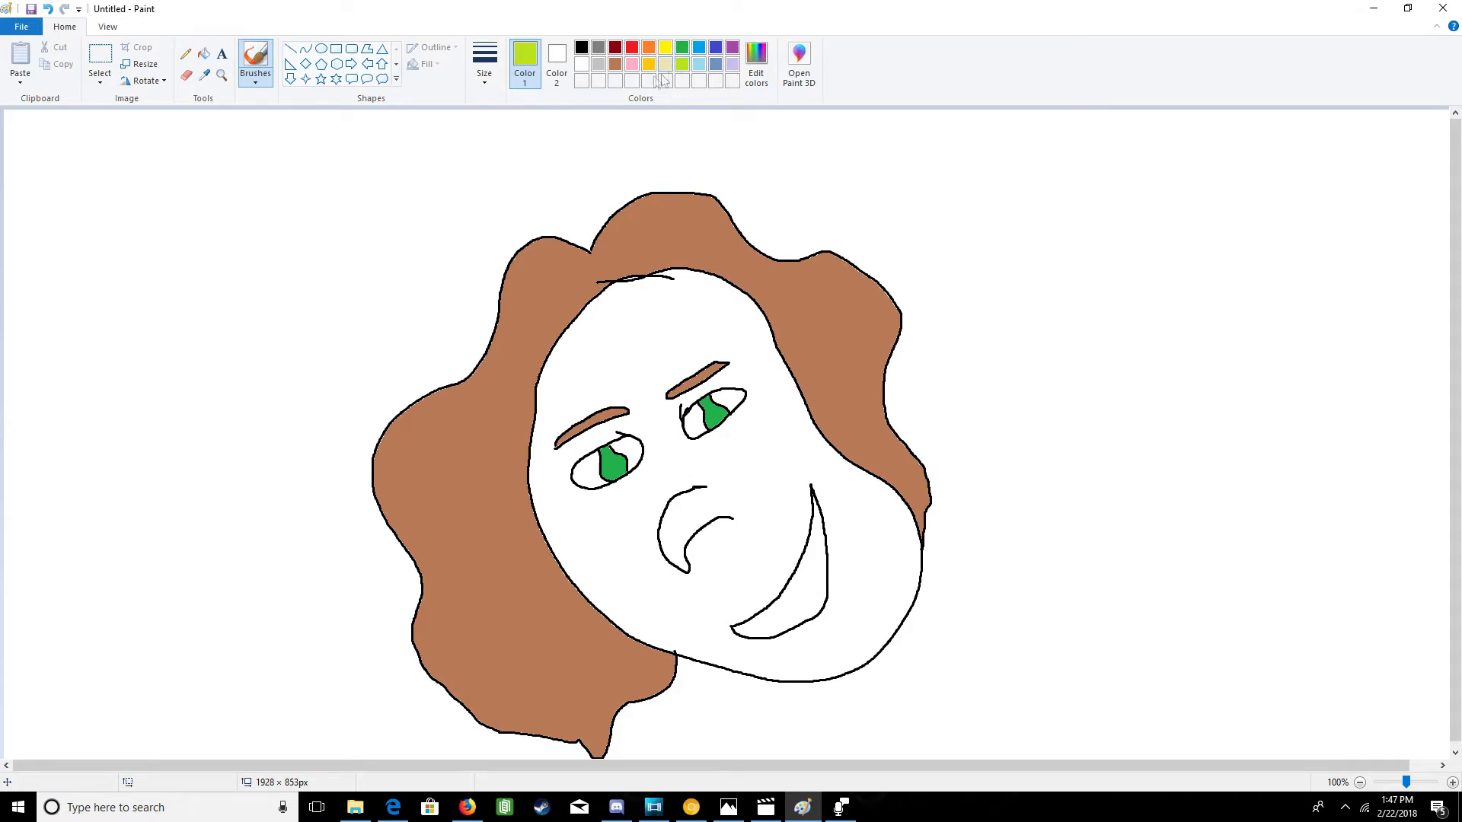
left_click(203, 53)
left_click(645, 368)
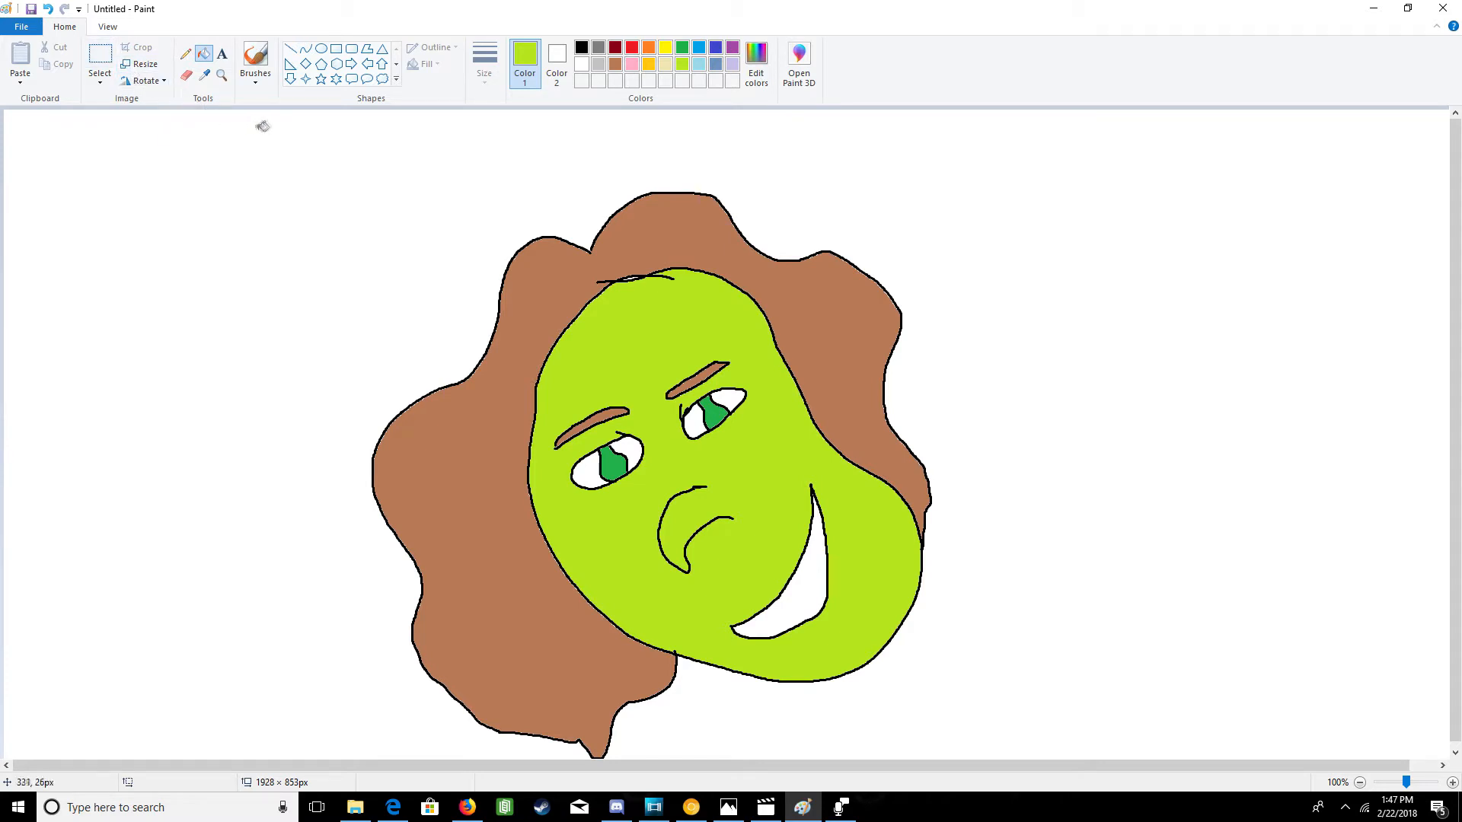
- Outline a small trumpet-shaped ear in black over the hair and erase the head outline where the ear joins the face
left_click(580, 49)
left_click(256, 57)
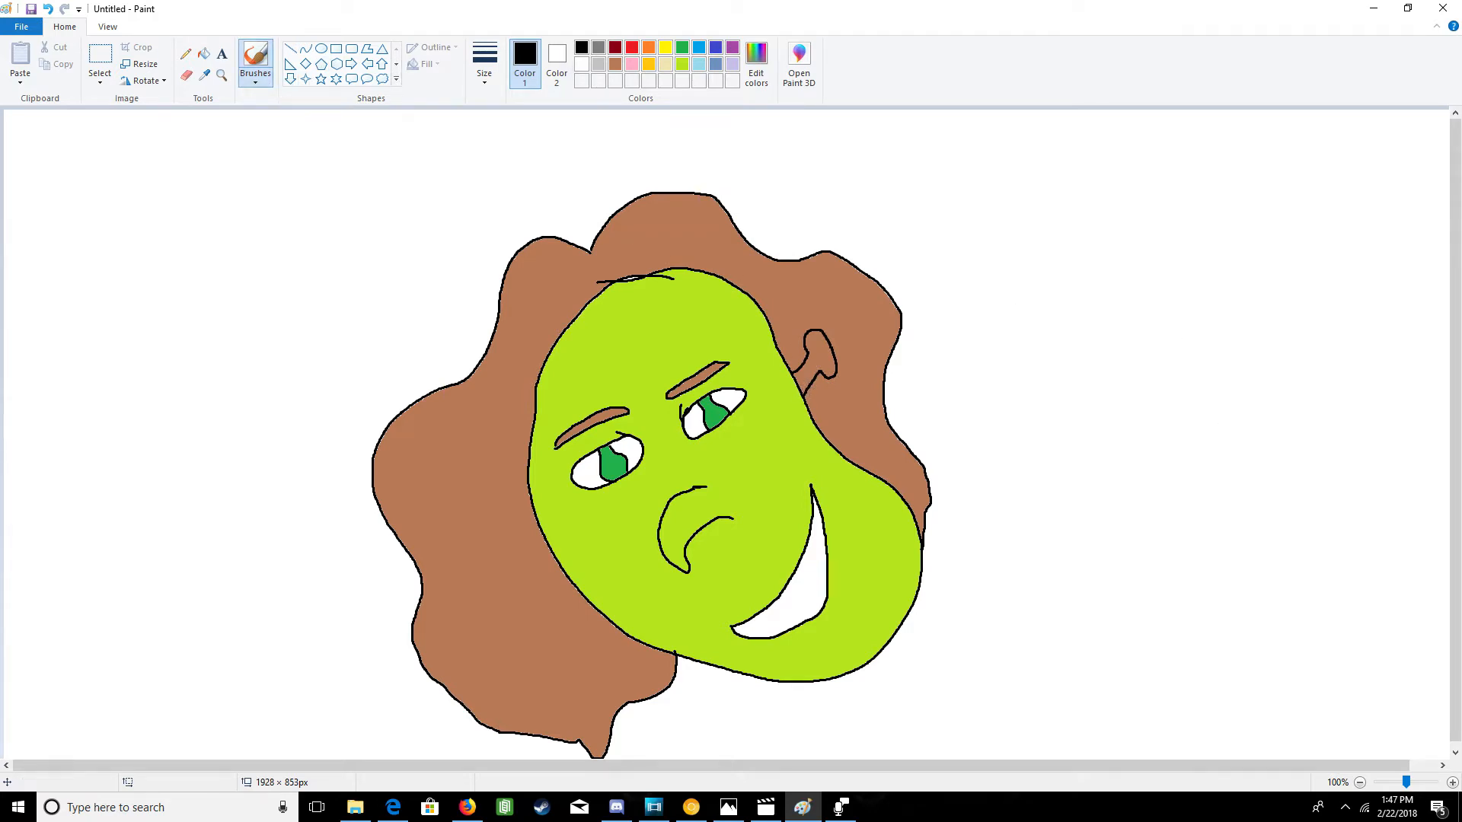
left_click(1412, 784)
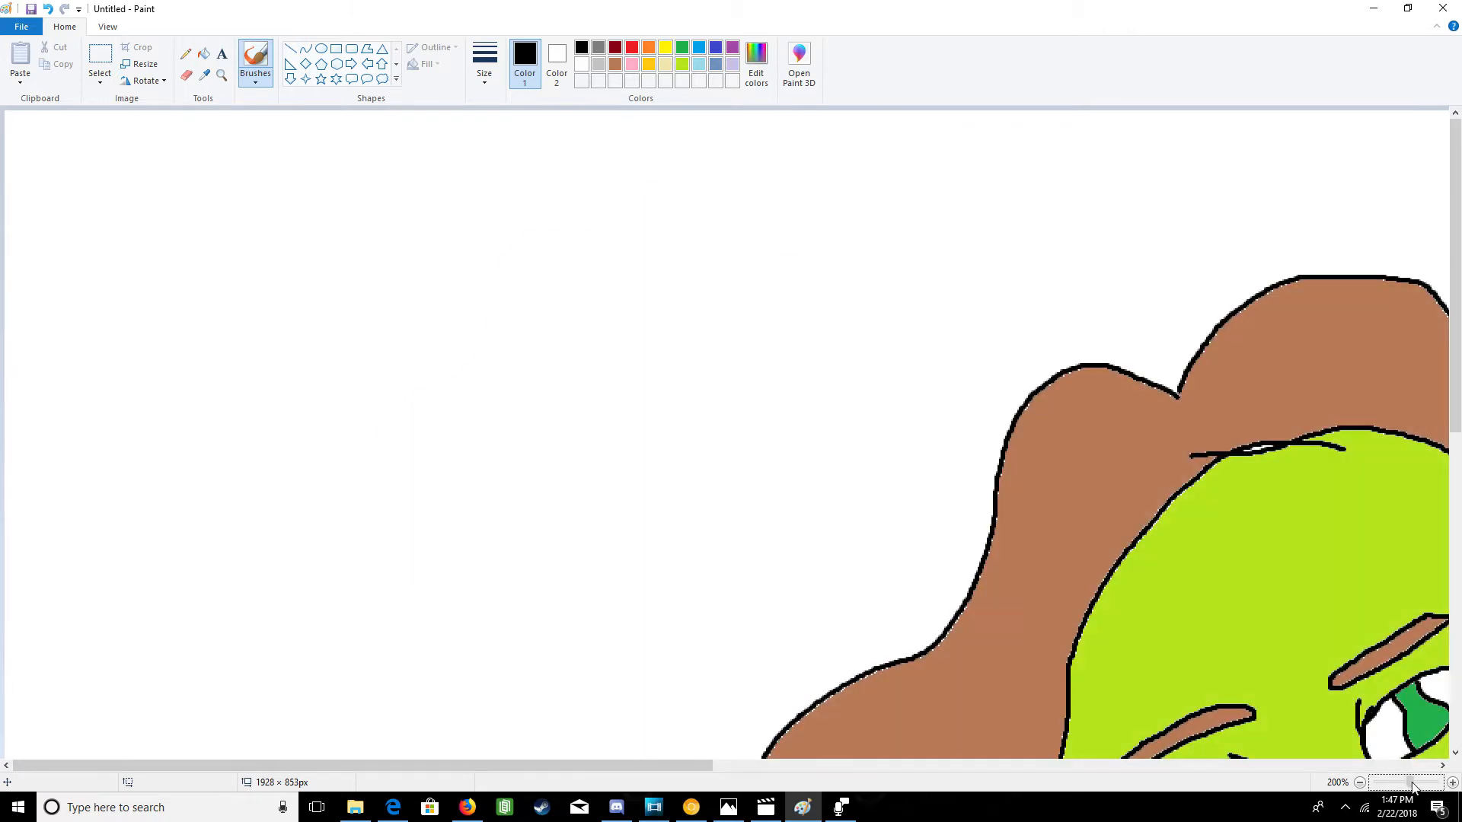
left_click_drag(710, 771, 1064, 771)
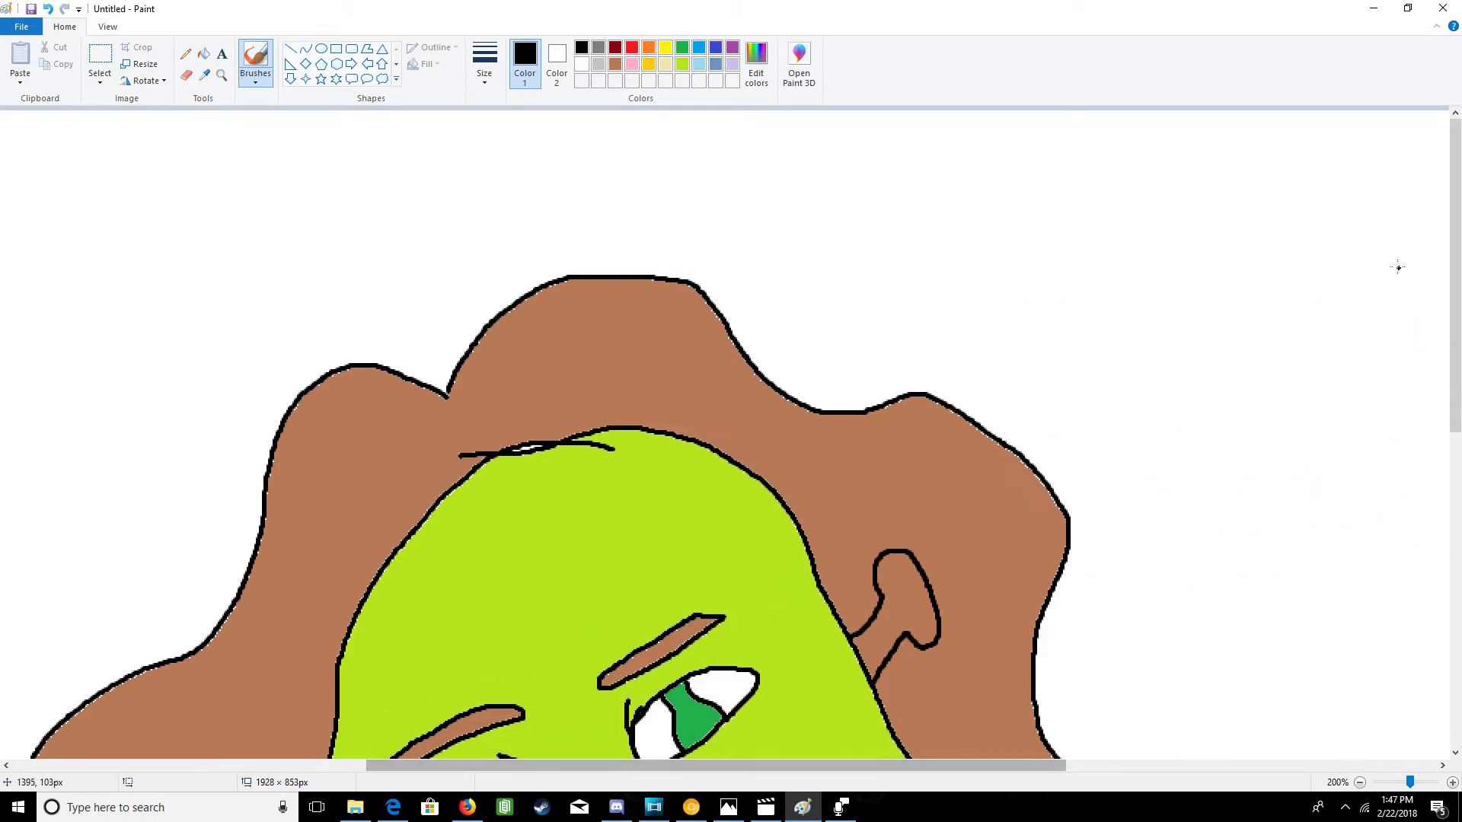
left_click_drag(1452, 261, 1453, 359)
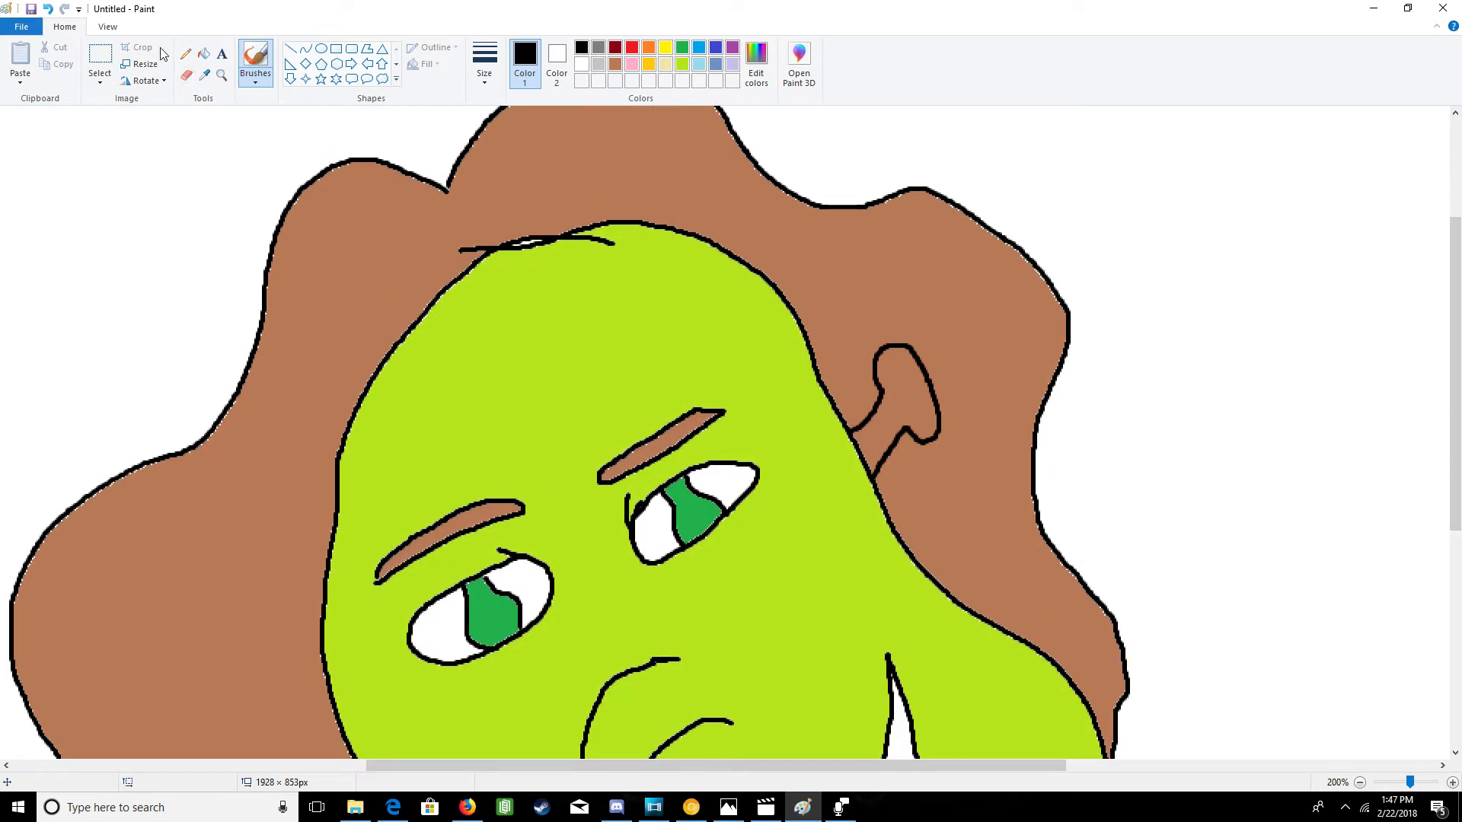
left_click(190, 77)
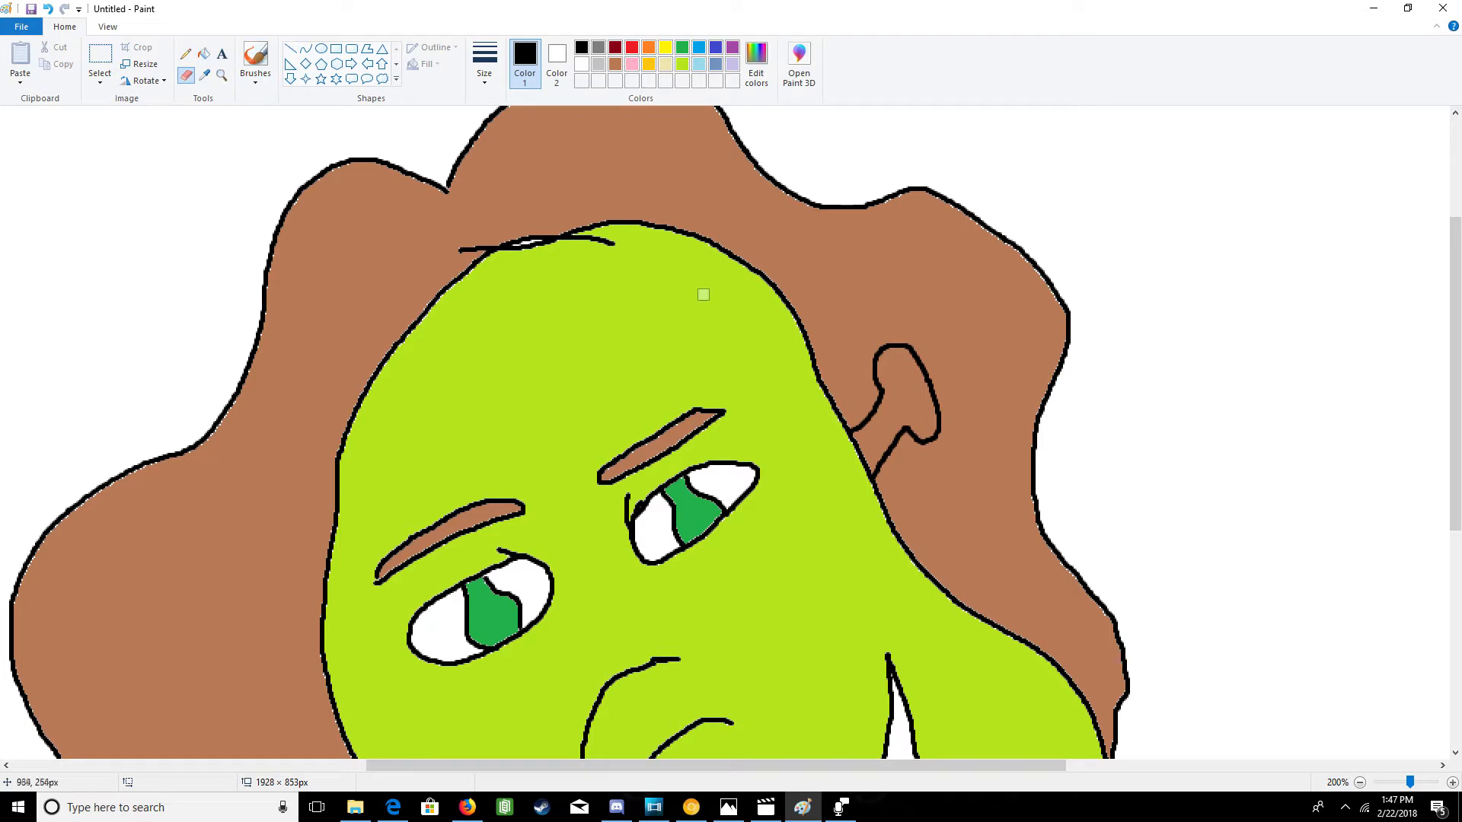
left_click_drag(849, 436, 869, 482)
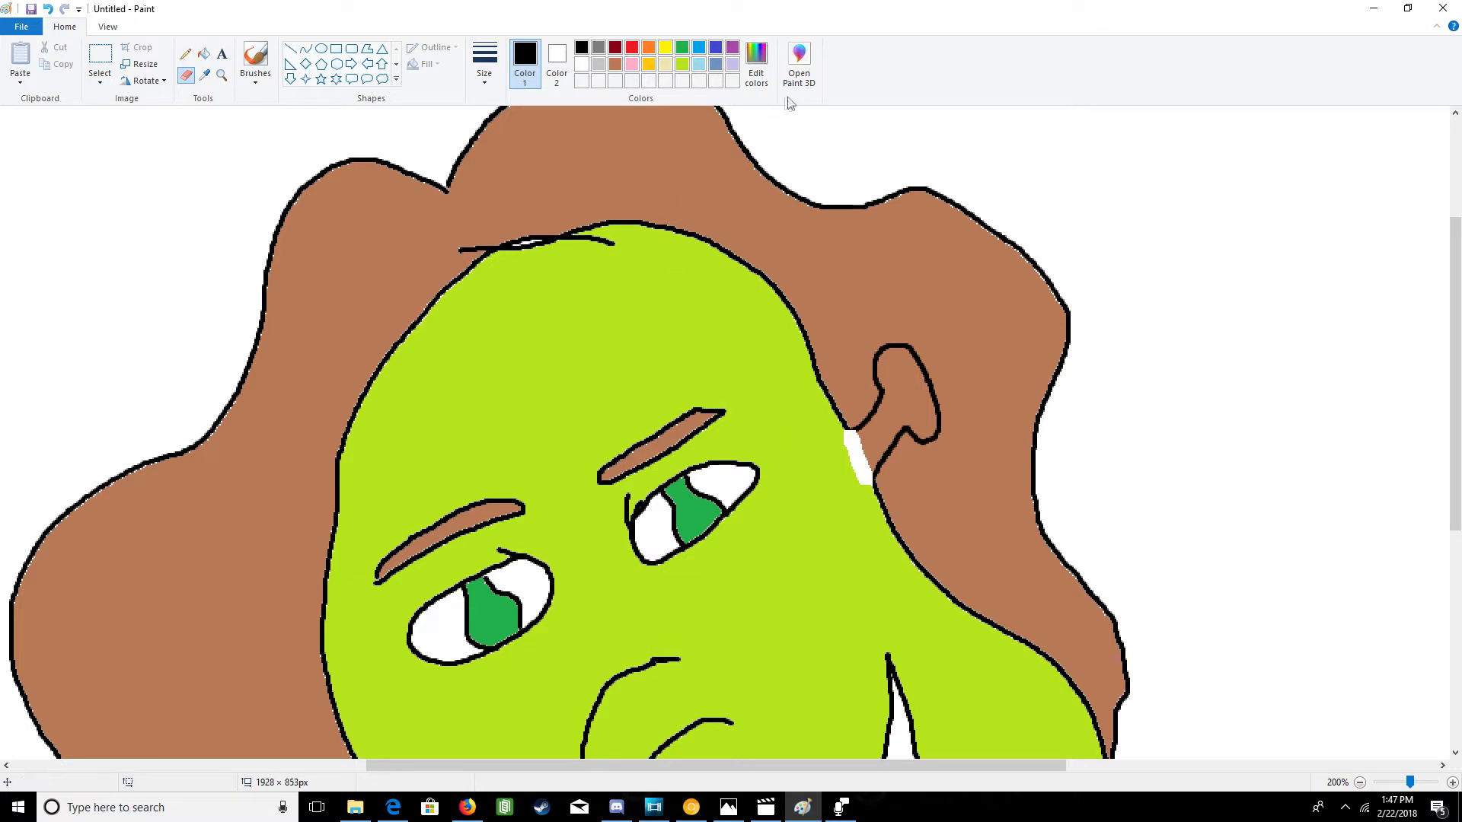
- Fill the ear and the erased gap beside the face with lime
left_click(683, 65)
left_click(201, 57)
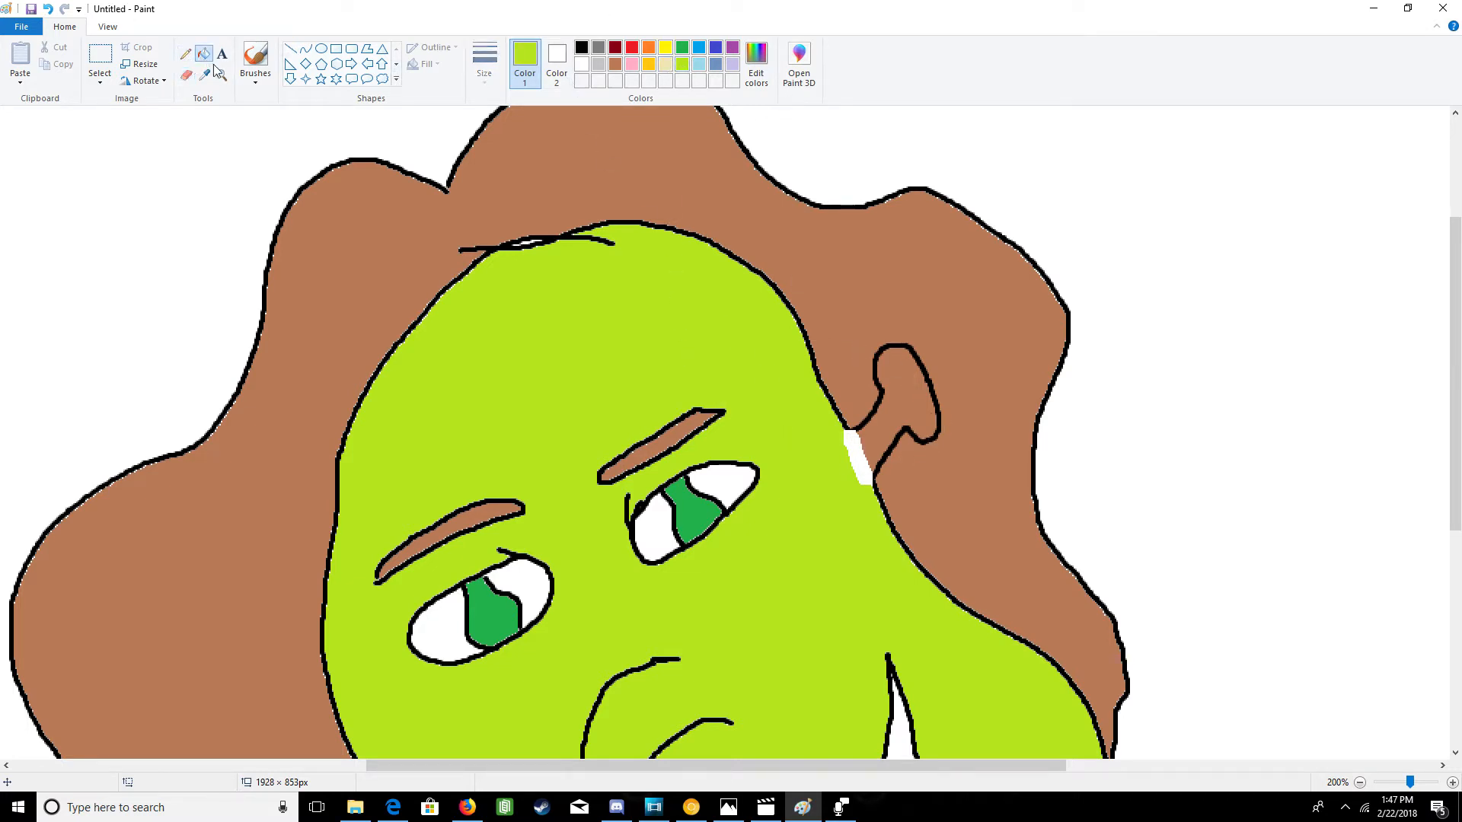
left_click(868, 448)
left_click(861, 464)
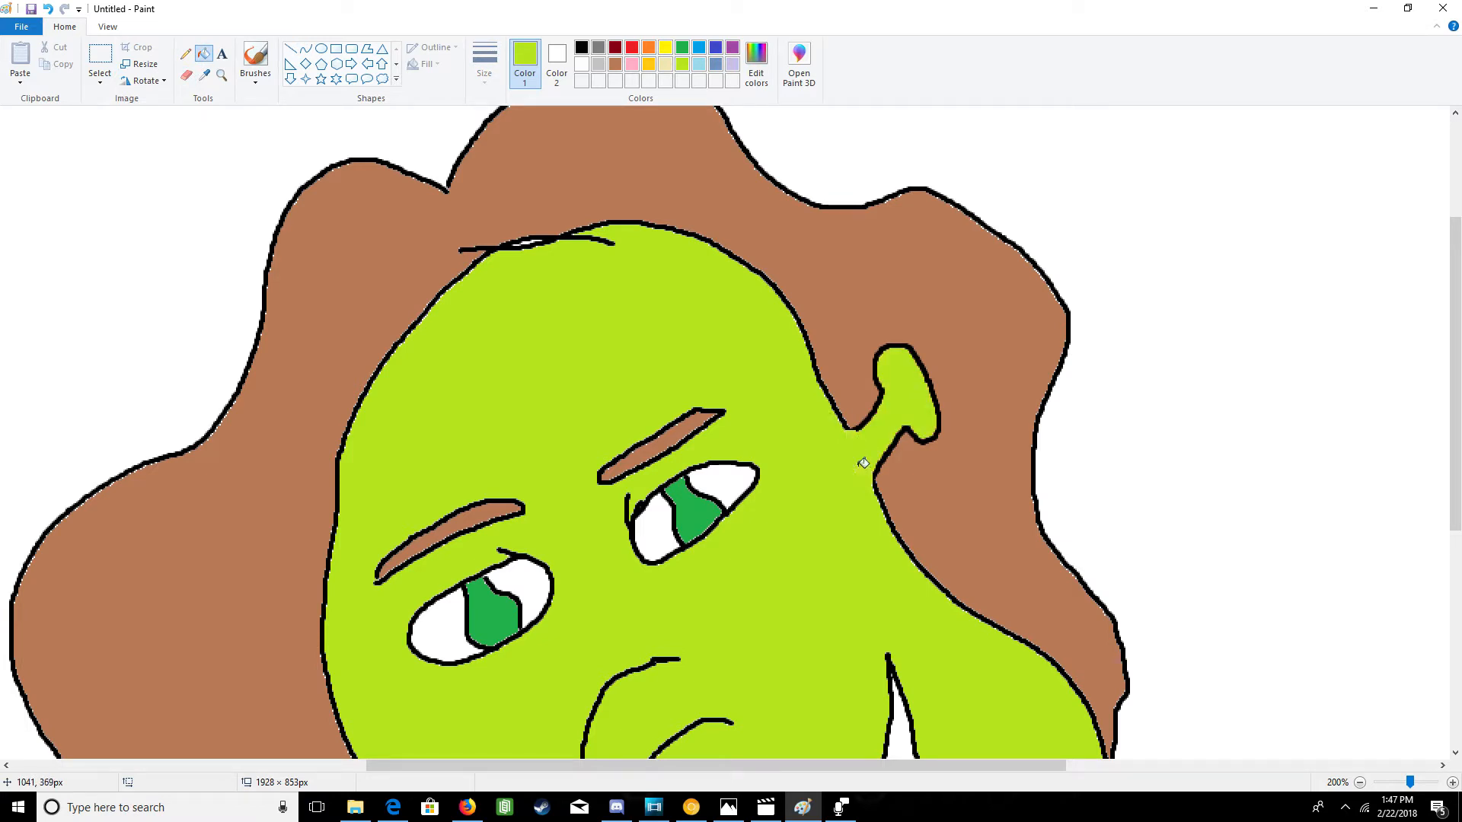
- Erase the hooked nose from the face and fill the erased area with lime
left_click_drag(989, 765, 1019, 765)
left_click_drag(1453, 297, 1453, 324)
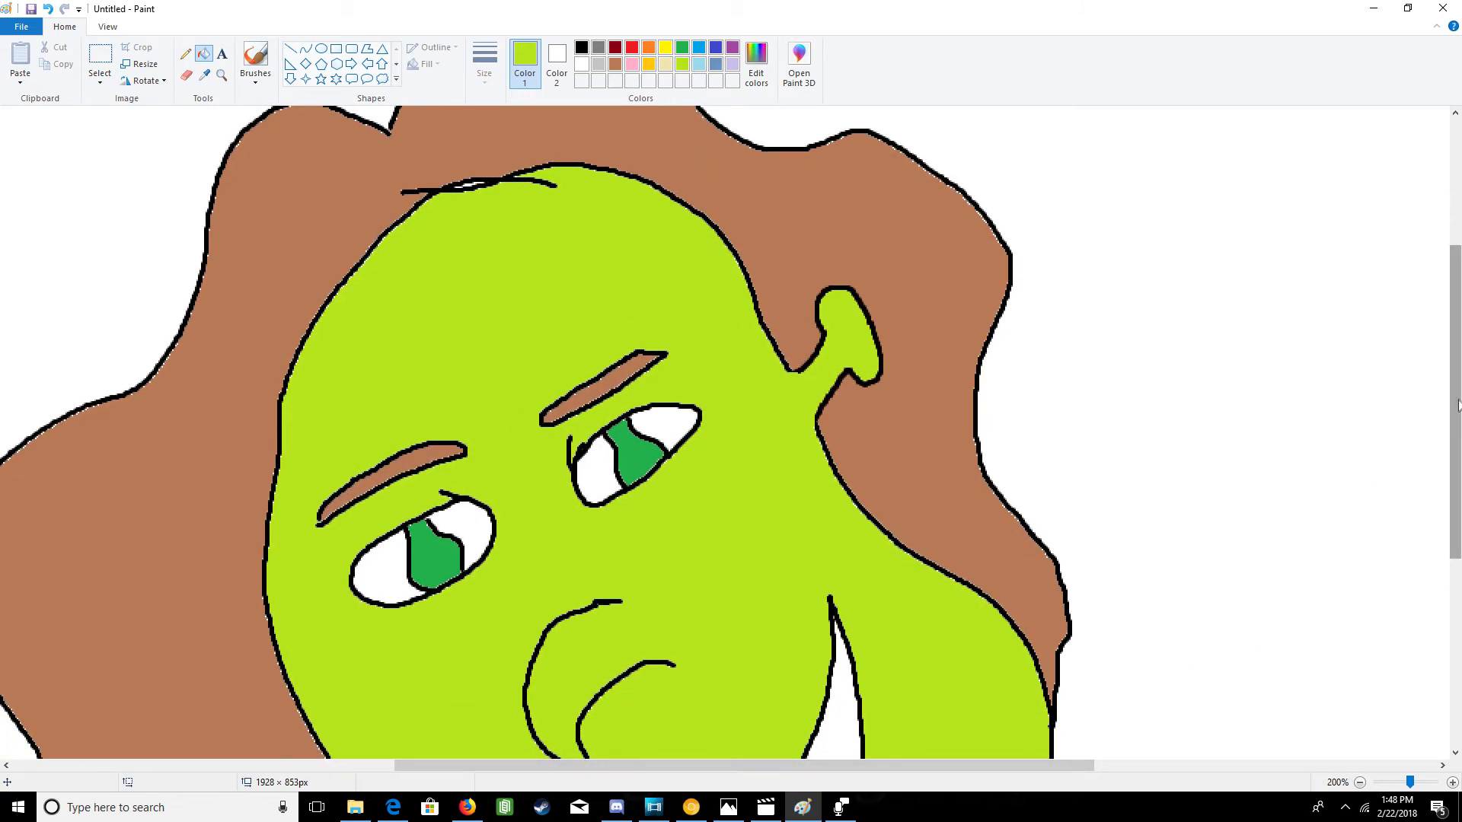
left_click_drag(1453, 411, 1453, 455)
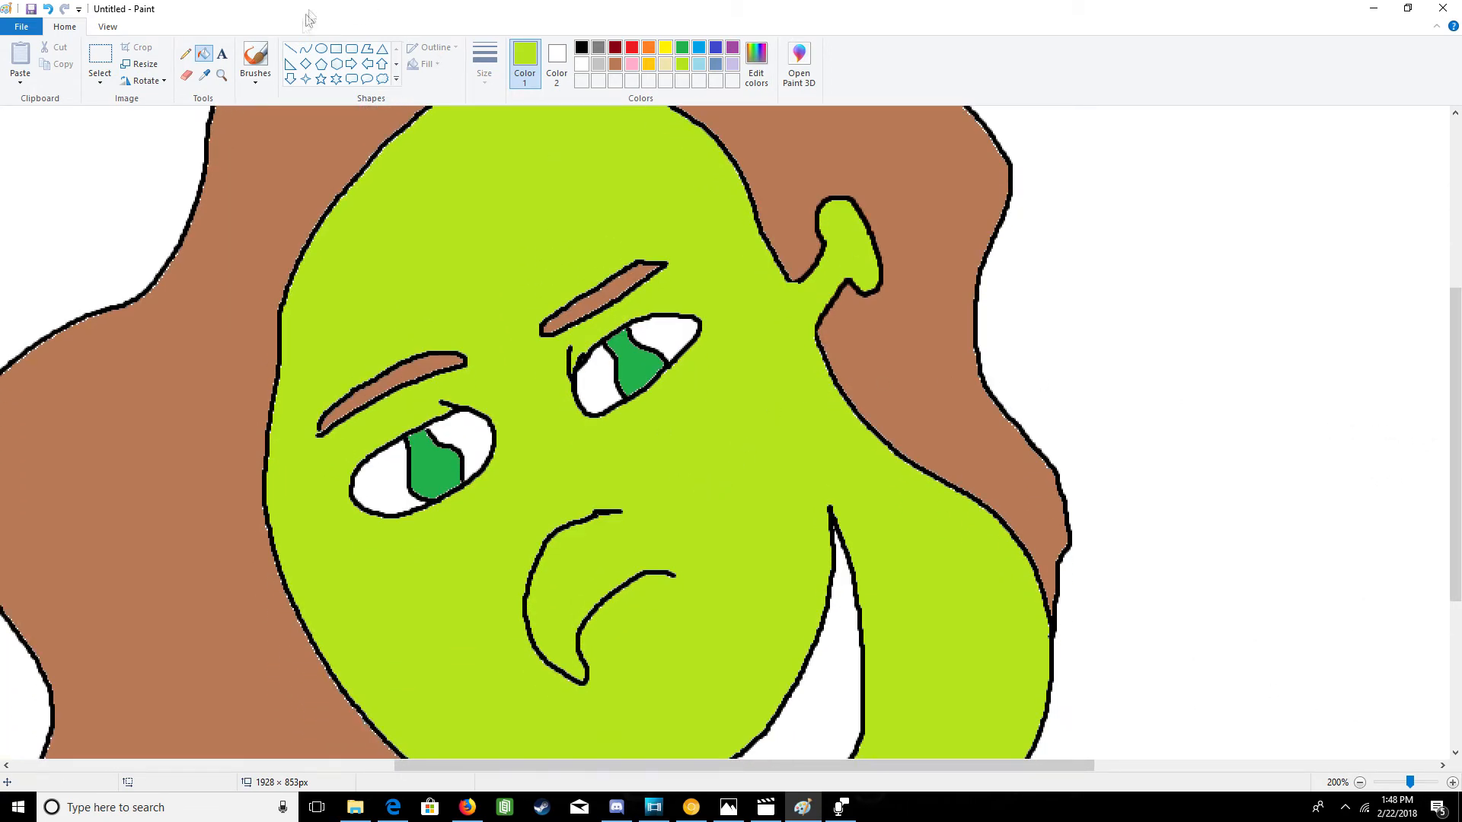
left_click(185, 74)
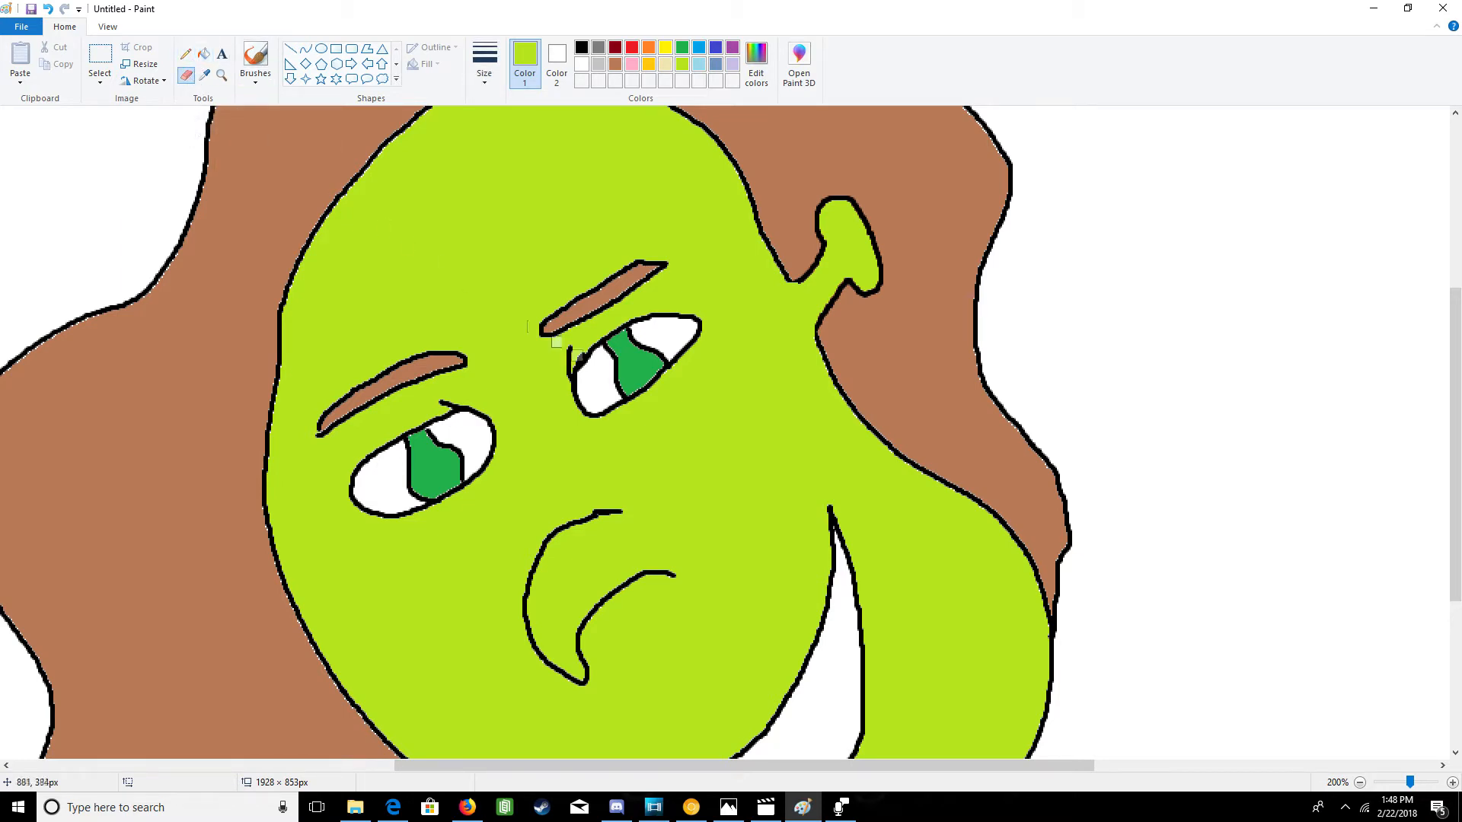
mouse_move(623, 511)
left_mouse_down()
mouse_move(544, 542)
mouse_move(524, 603)
mouse_move(545, 668)
mouse_move(580, 680)
mouse_move(594, 611)
mouse_move(670, 577)
mouse_move(615, 582)
mouse_move(660, 577)
mouse_move(636, 571)
left_mouse_up()
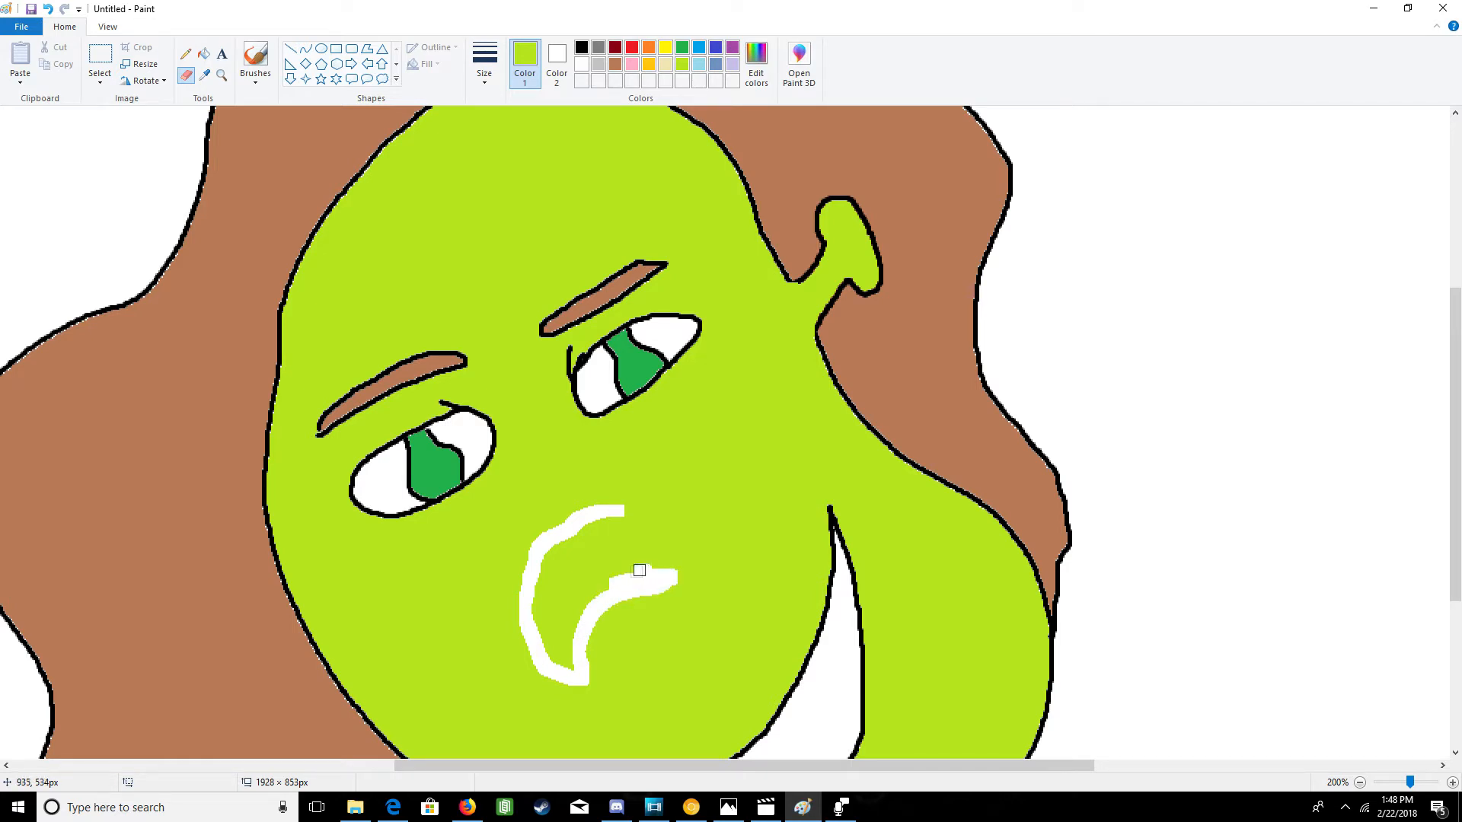
left_click(204, 61)
left_click(542, 549)
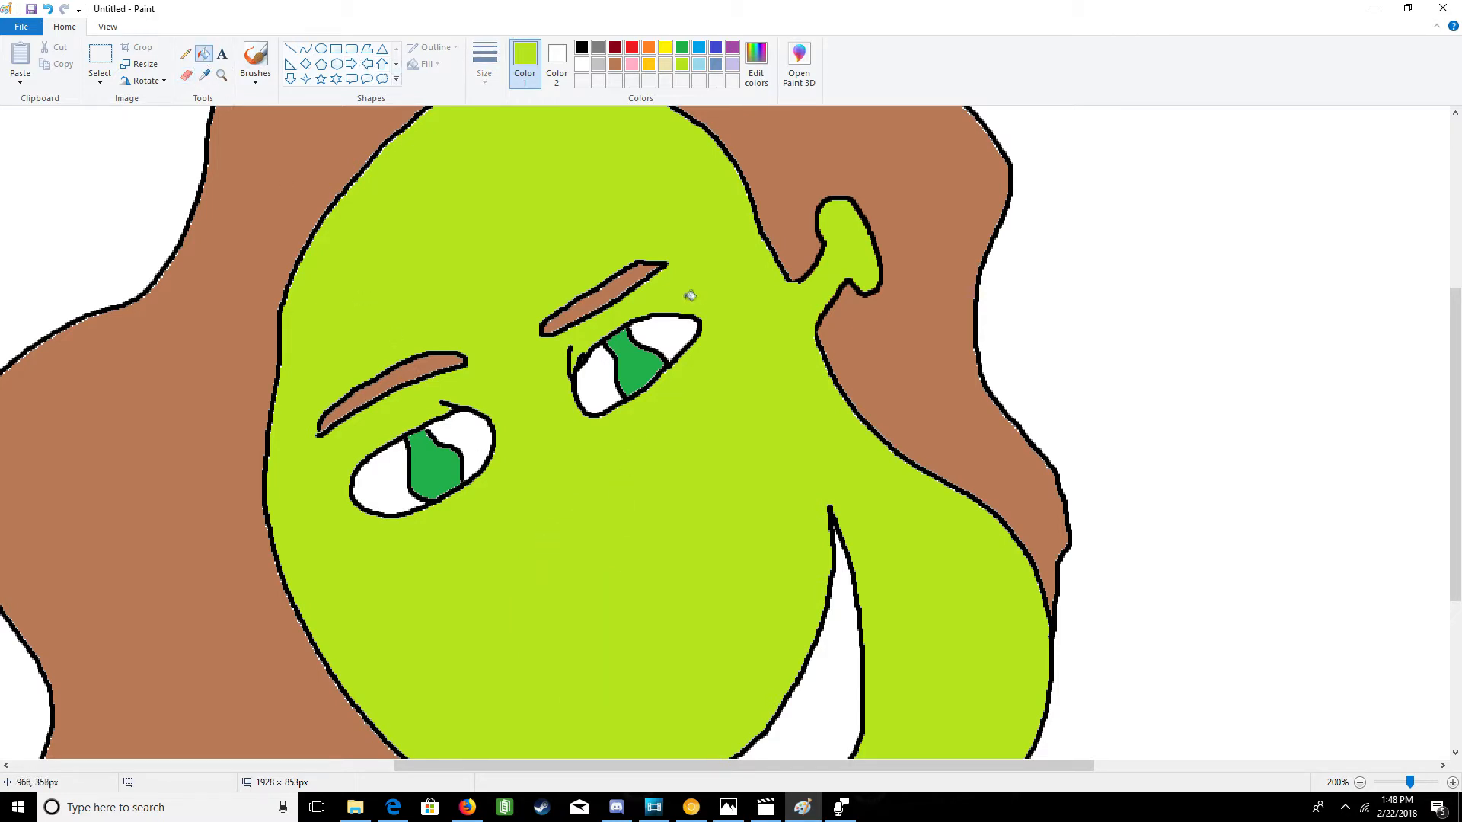
- Draw a new angular nose in black with the brush between the eyes and the mouth
mouse_move(1454, 371)
left_mouse_down()
mouse_move(1453, 441)
mouse_move(1454, 327)
mouse_move(1456, 402)
mouse_move(1457, 387)
left_mouse_up()
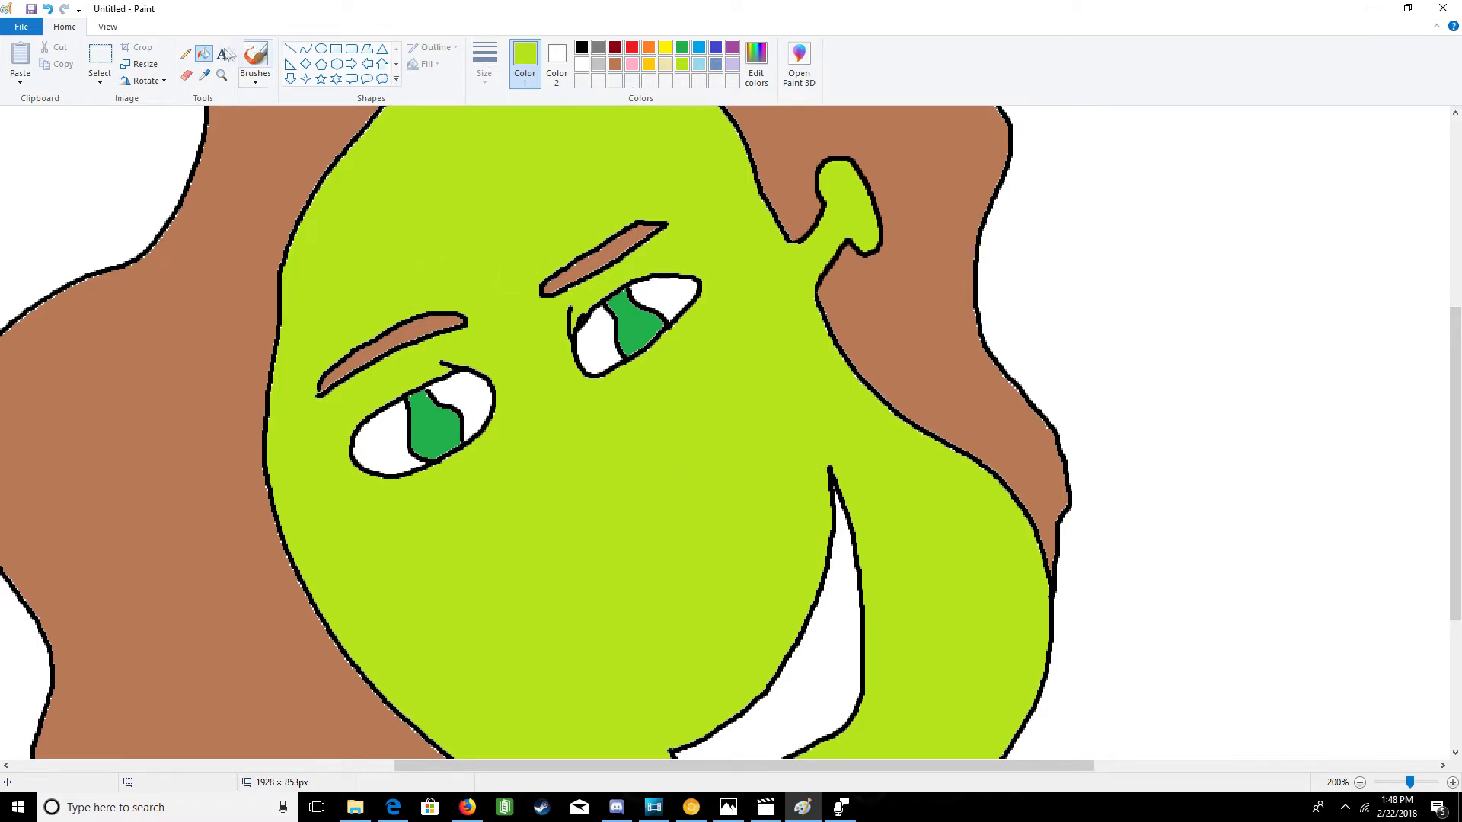
left_click(255, 61)
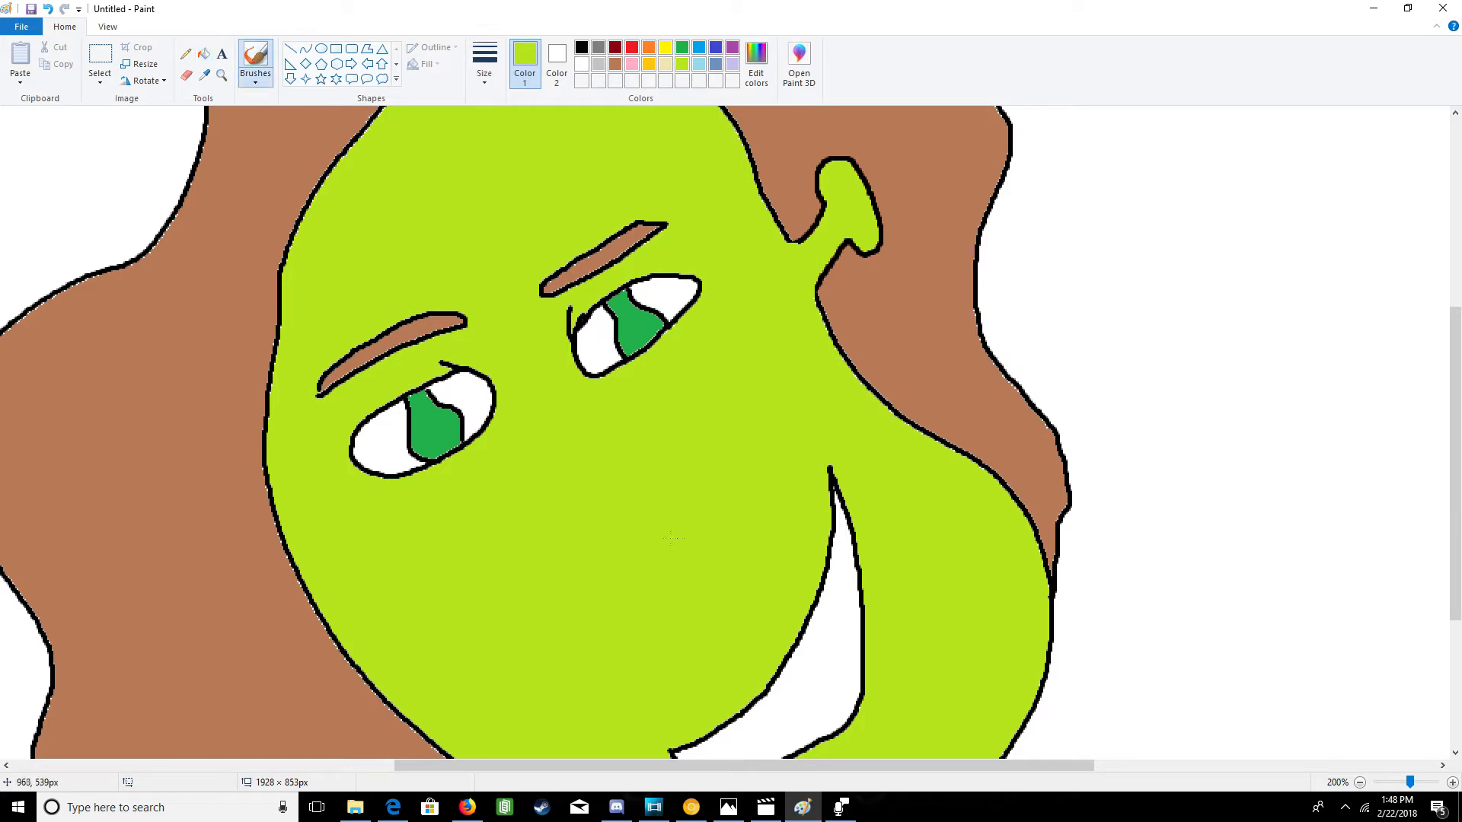
left_click(581, 49)
mouse_move(560, 468)
left_mouse_down()
mouse_move(542, 575)
mouse_move(648, 554)
left_mouse_up()
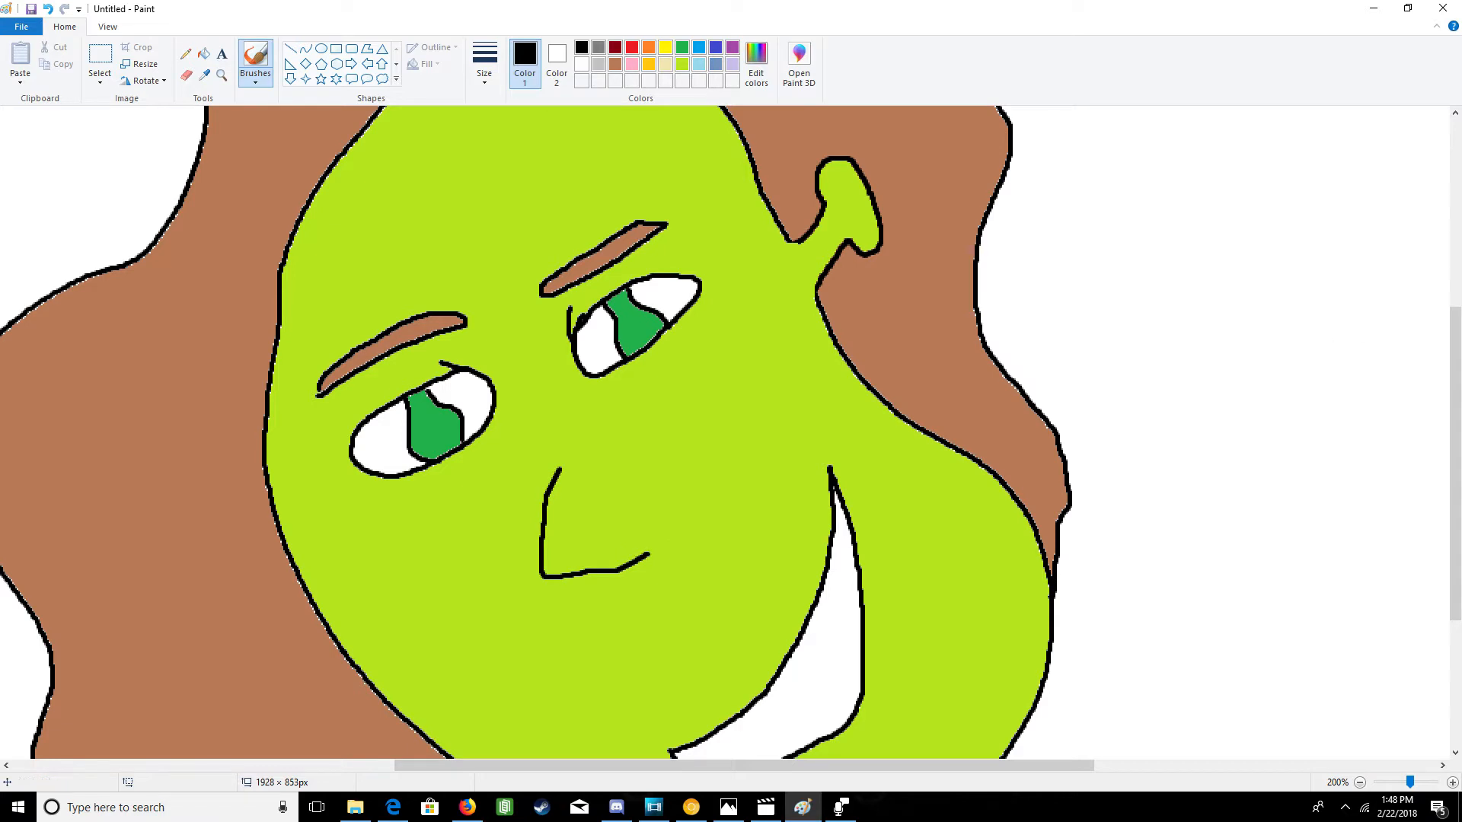
- Undo the angular nose, draw a curved black nose between the eyes and mouth, and undo the small nostril mark
left_click(1412, 783)
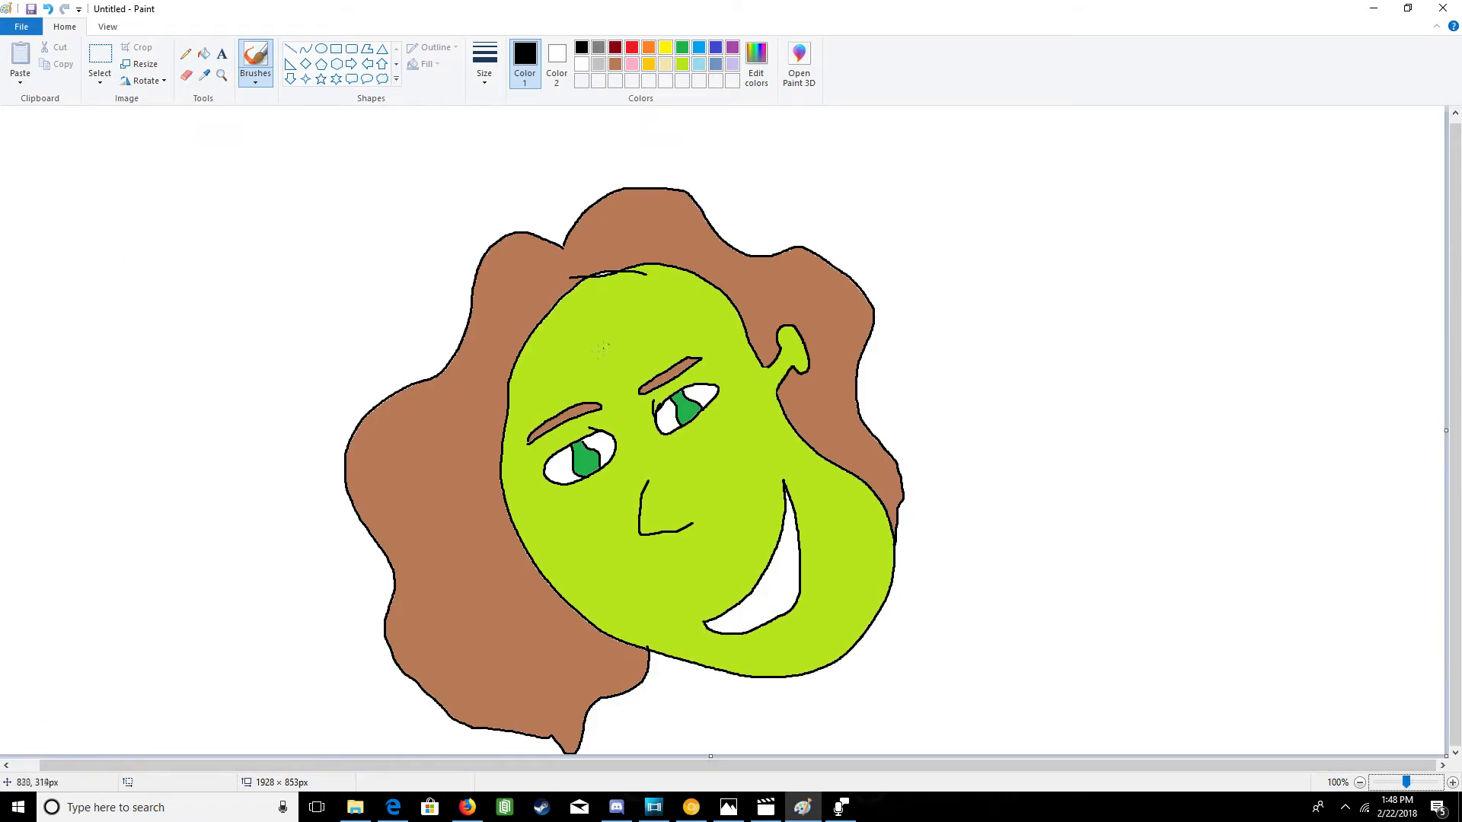
left_click(47, 9)
mouse_move(649, 491)
left_mouse_down()
mouse_move(635, 543)
mouse_move(687, 536)
left_mouse_up()
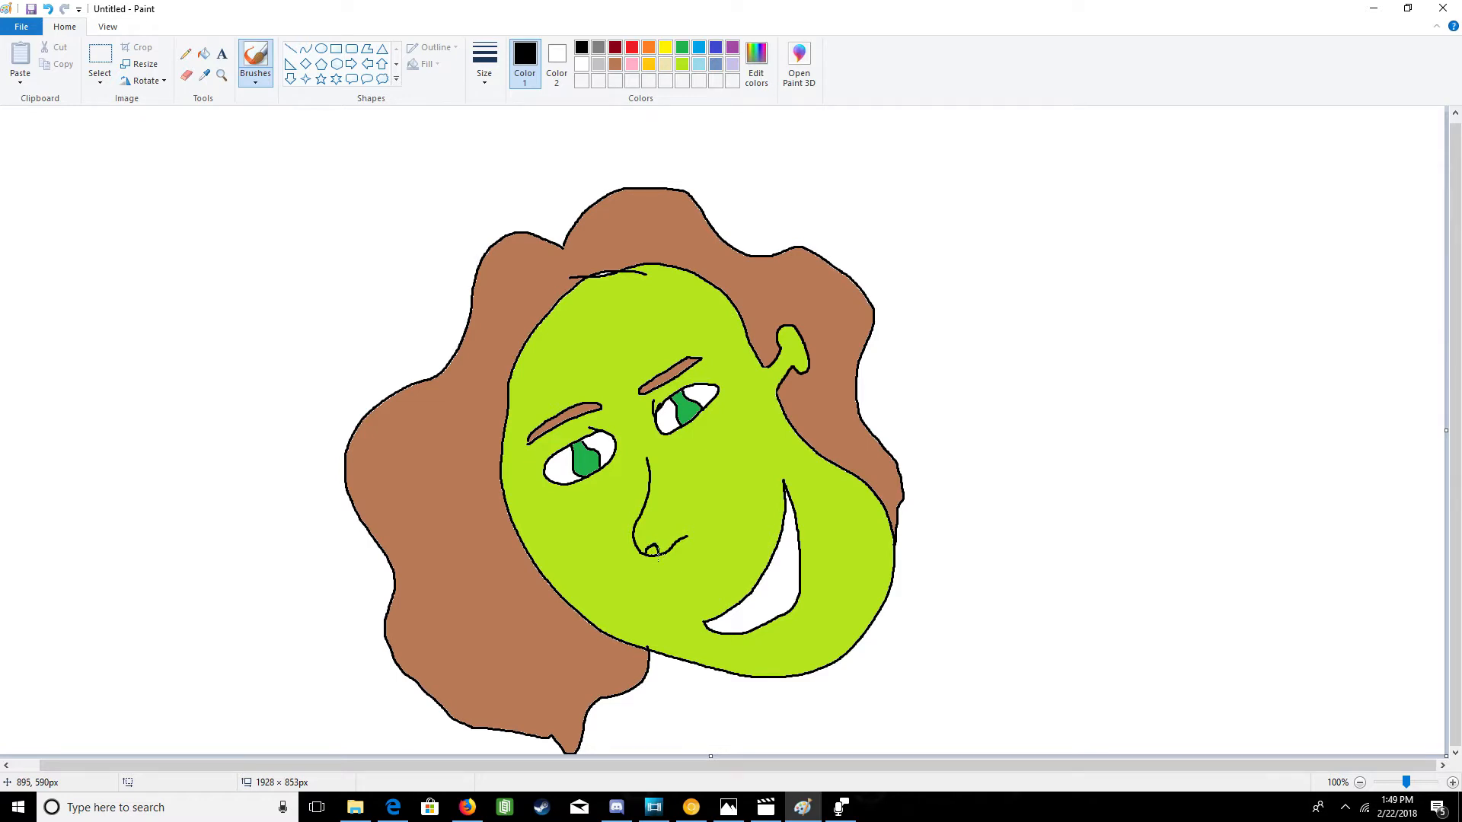
left_click(47, 8)
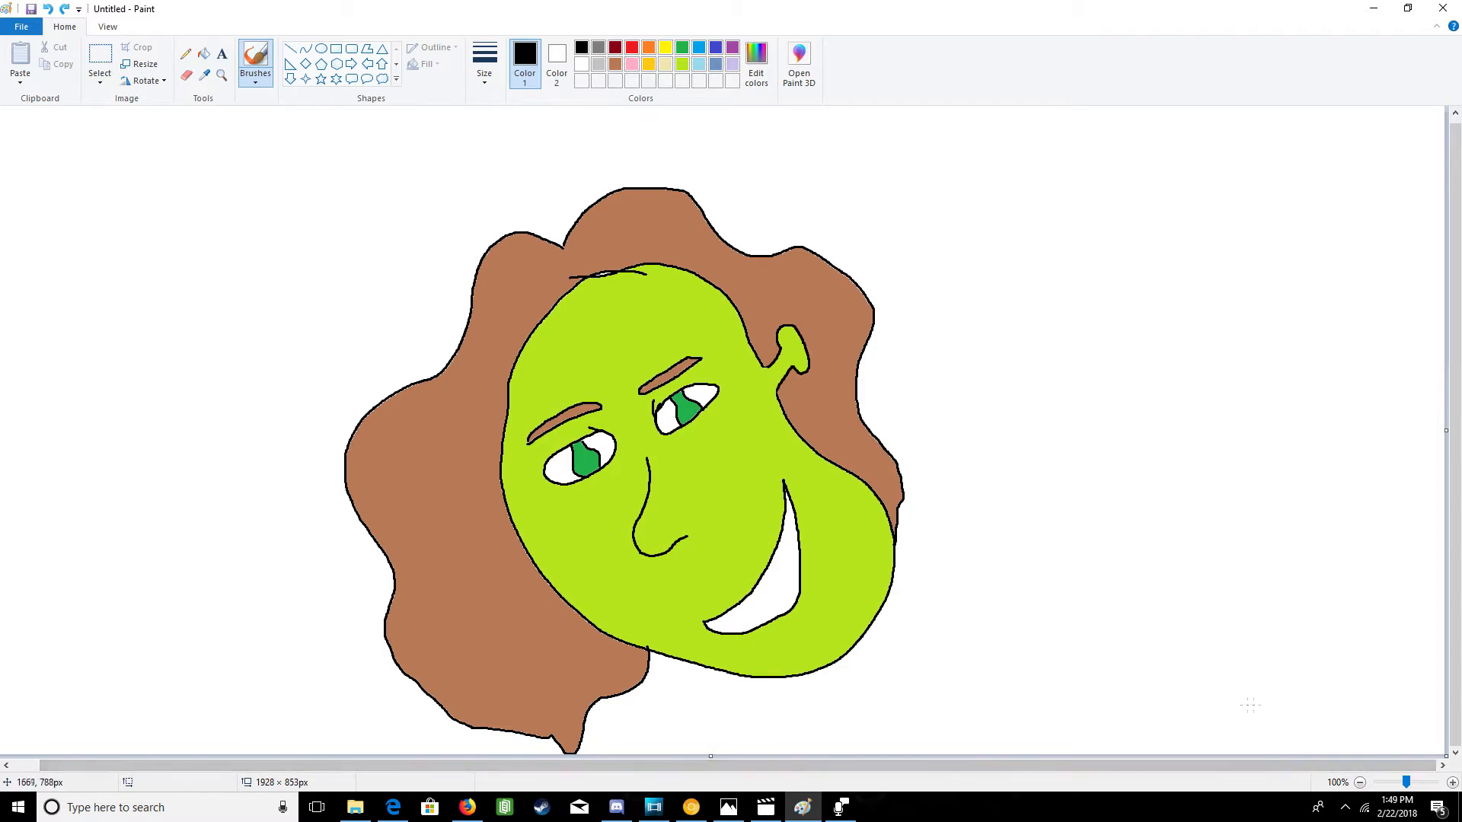
- Enlarge the canvas at its lower-right corner to about 2376 × 1271 px
left_click_drag(1446, 756, 1461, 807)
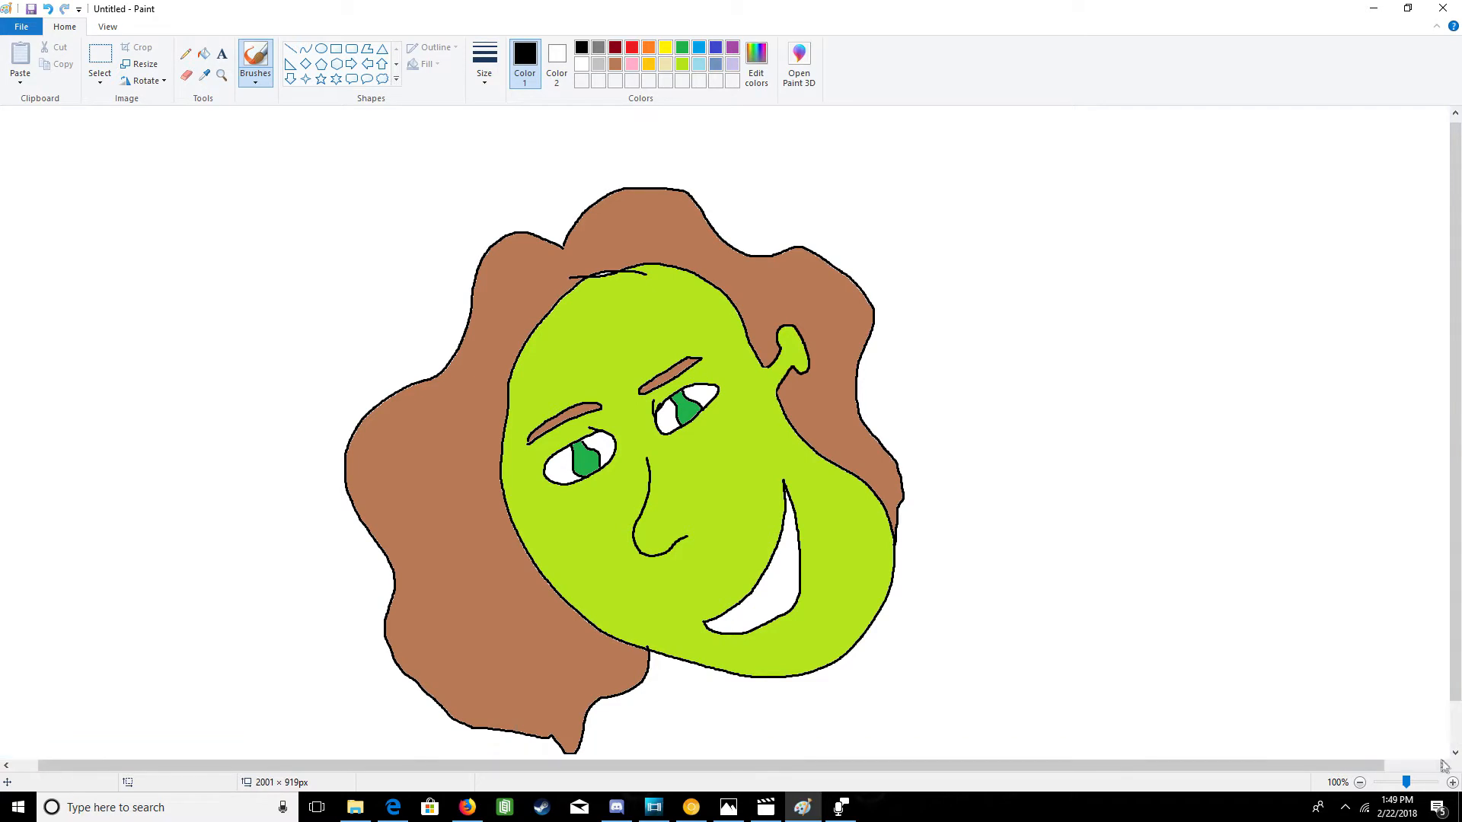
left_click_drag(1457, 649, 1457, 712)
mouse_move(1329, 767)
left_mouse_down()
mouse_move(1399, 765)
mouse_move(1461, 806)
left_mouse_up()
left_click_drag(1352, 765, 1422, 769)
left_click_drag(1454, 689, 1461, 820)
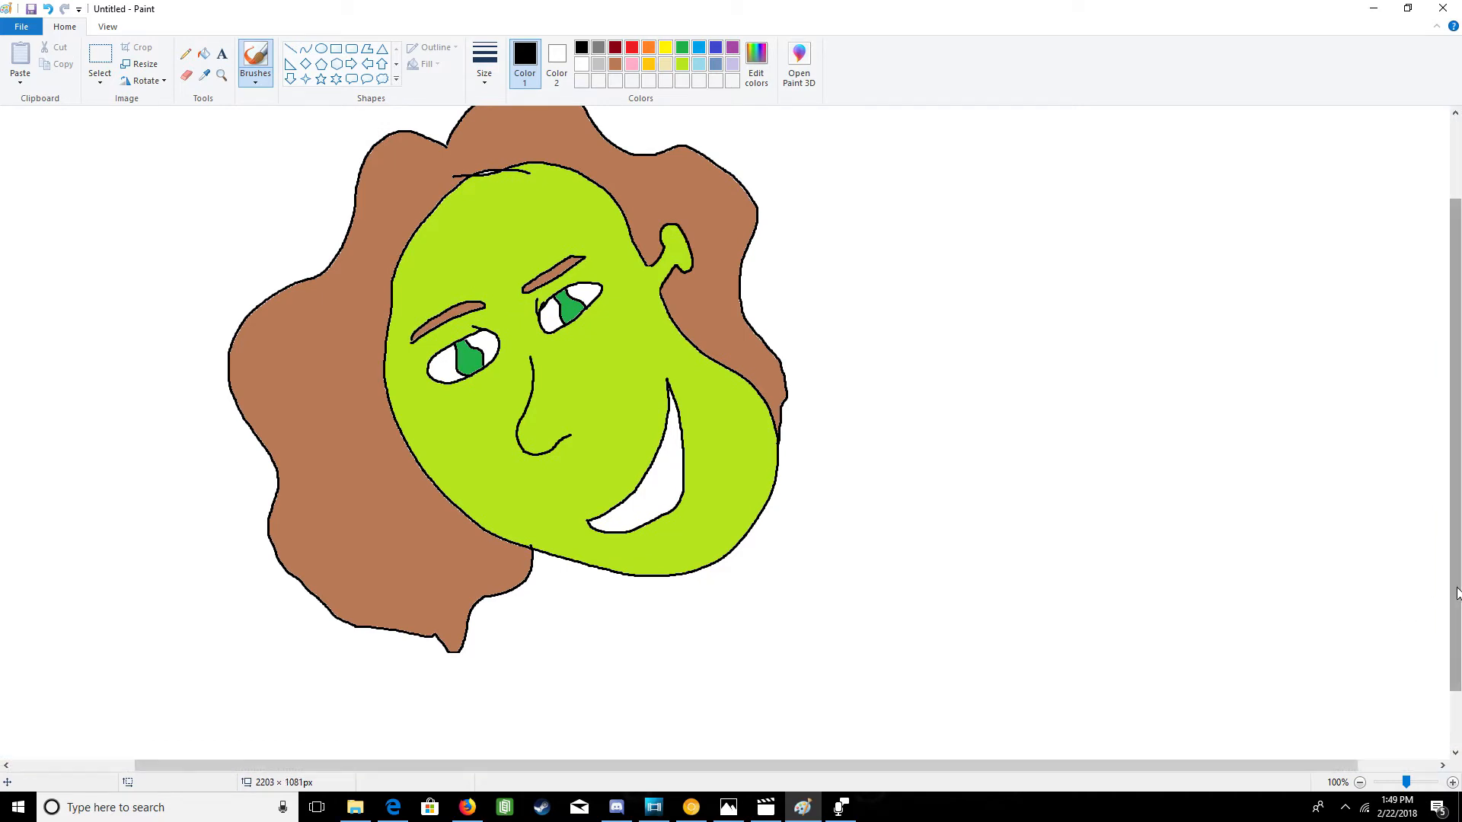
left_click_drag(1457, 592, 1459, 659)
mouse_move(1314, 761)
left_mouse_down()
mouse_move(1425, 767)
mouse_move(1447, 776)
mouse_move(1461, 821)
left_mouse_up()
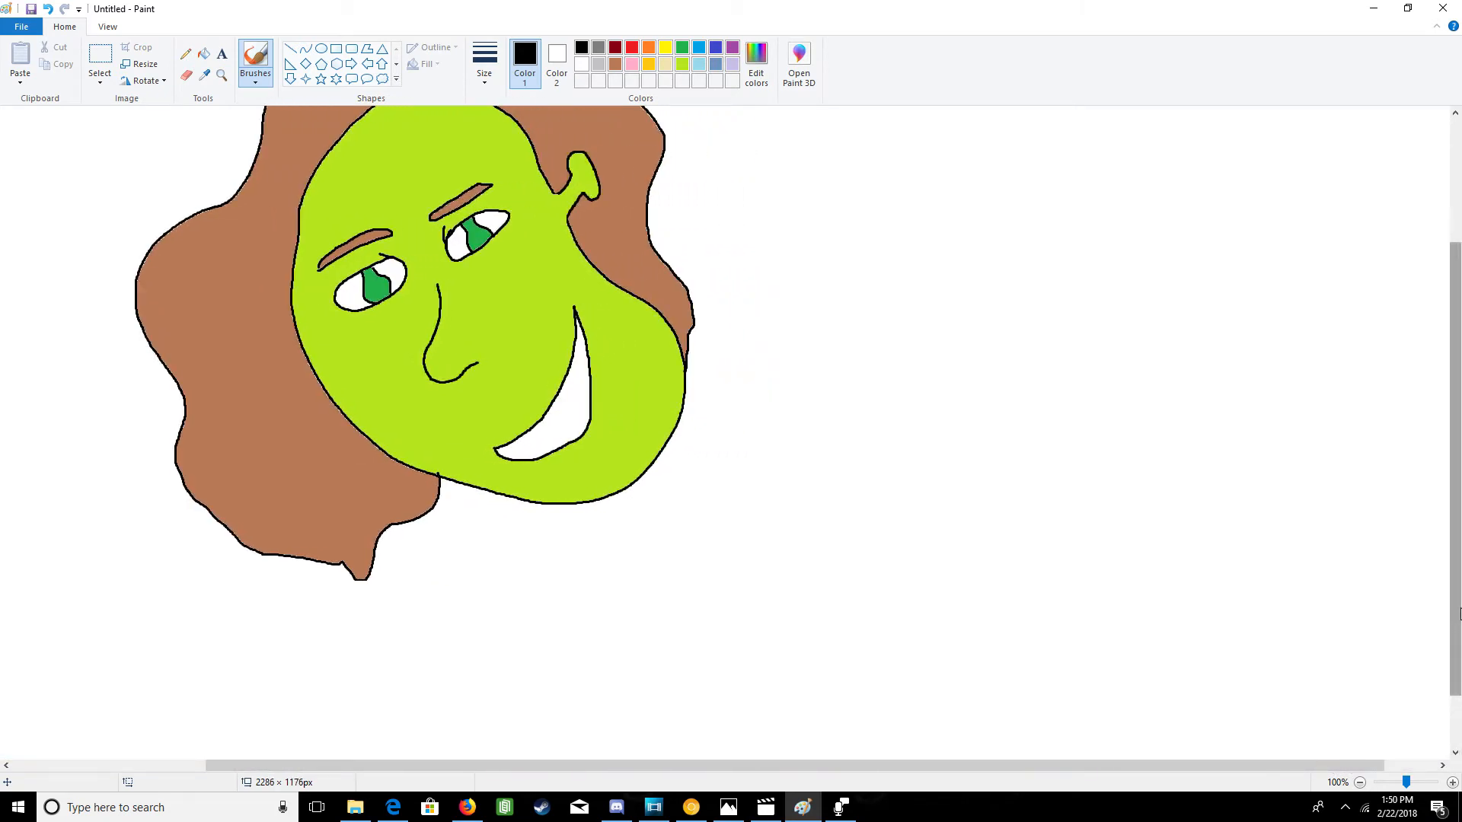
left_click_drag(1459, 605, 1460, 674)
left_click_drag(1314, 767, 1461, 772)
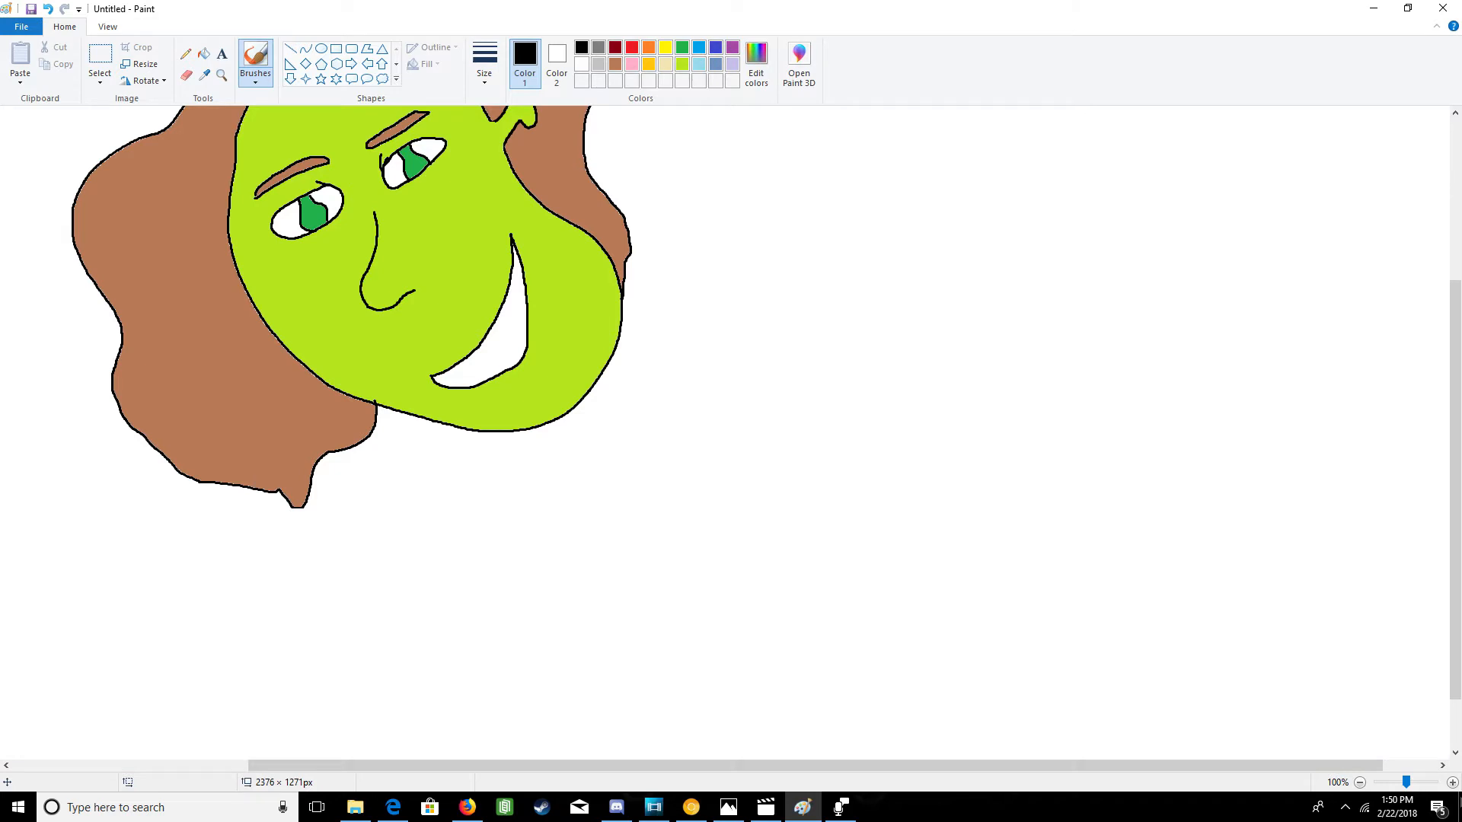
left_click_drag(1456, 632, 1455, 683)
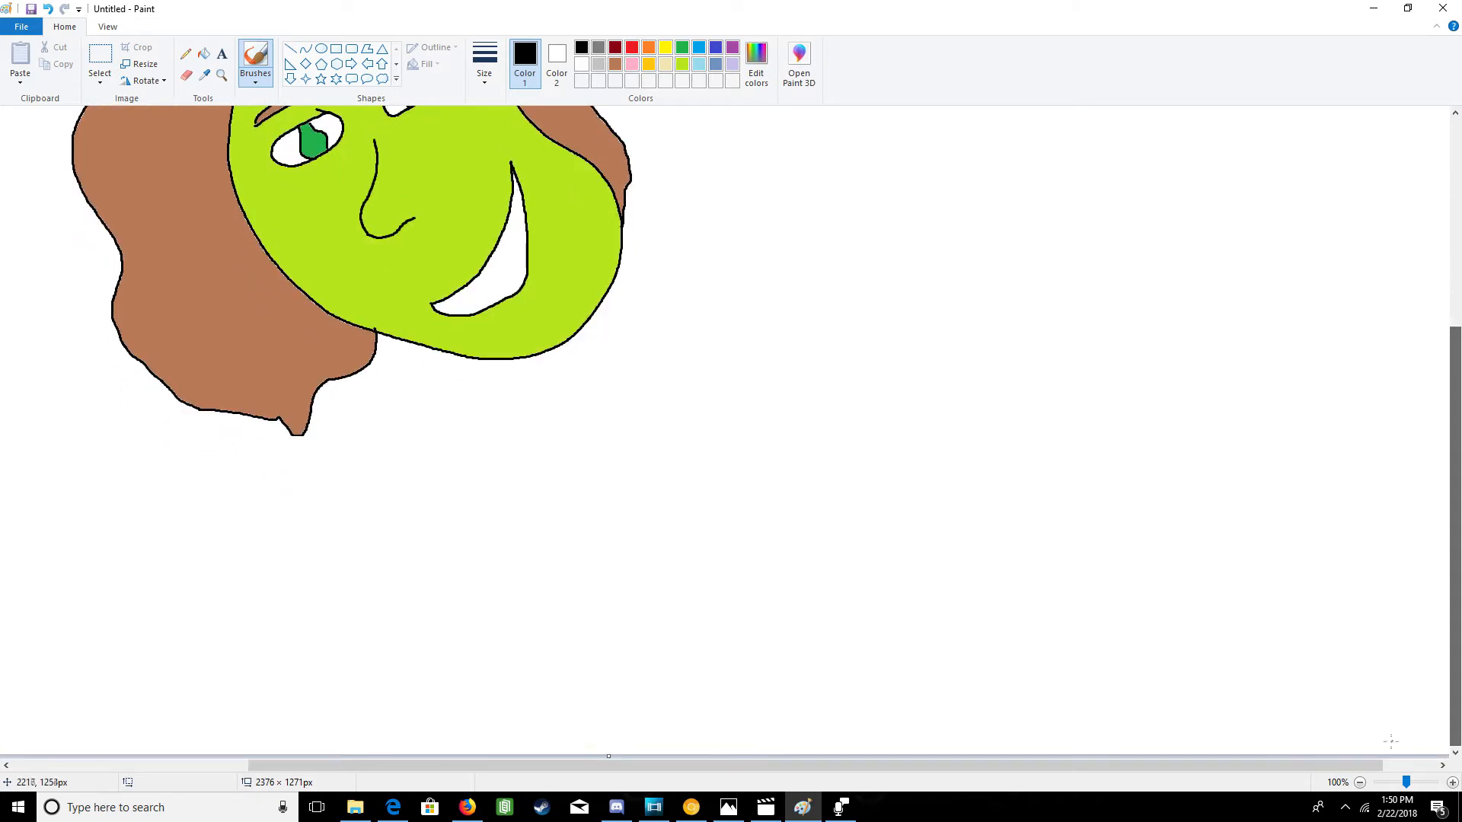
left_click_drag(1360, 761, 1431, 760)
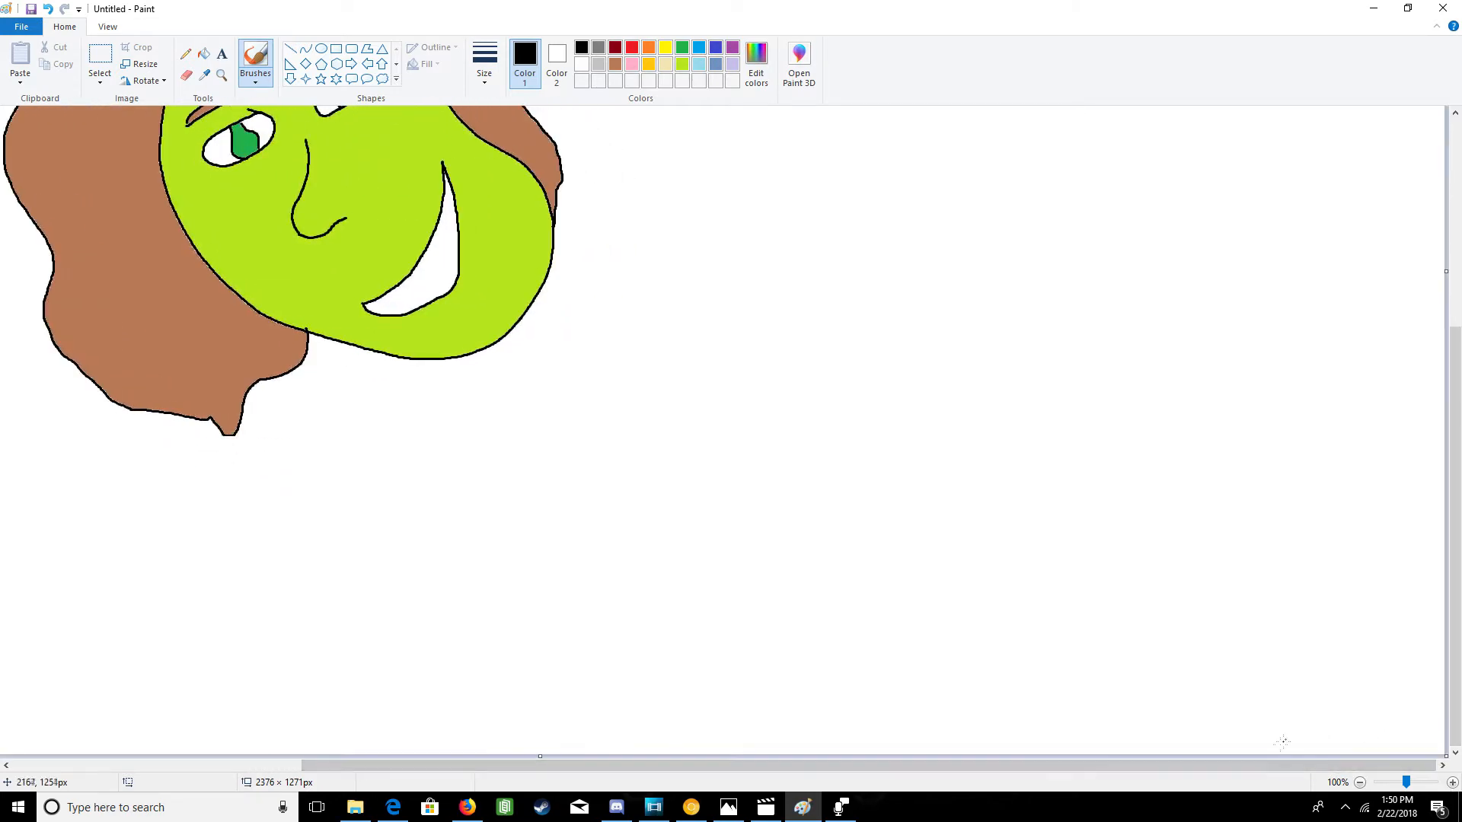
left_click_drag(1263, 766, 1149, 760)
left_click_drag(1455, 628, 1441, 472)
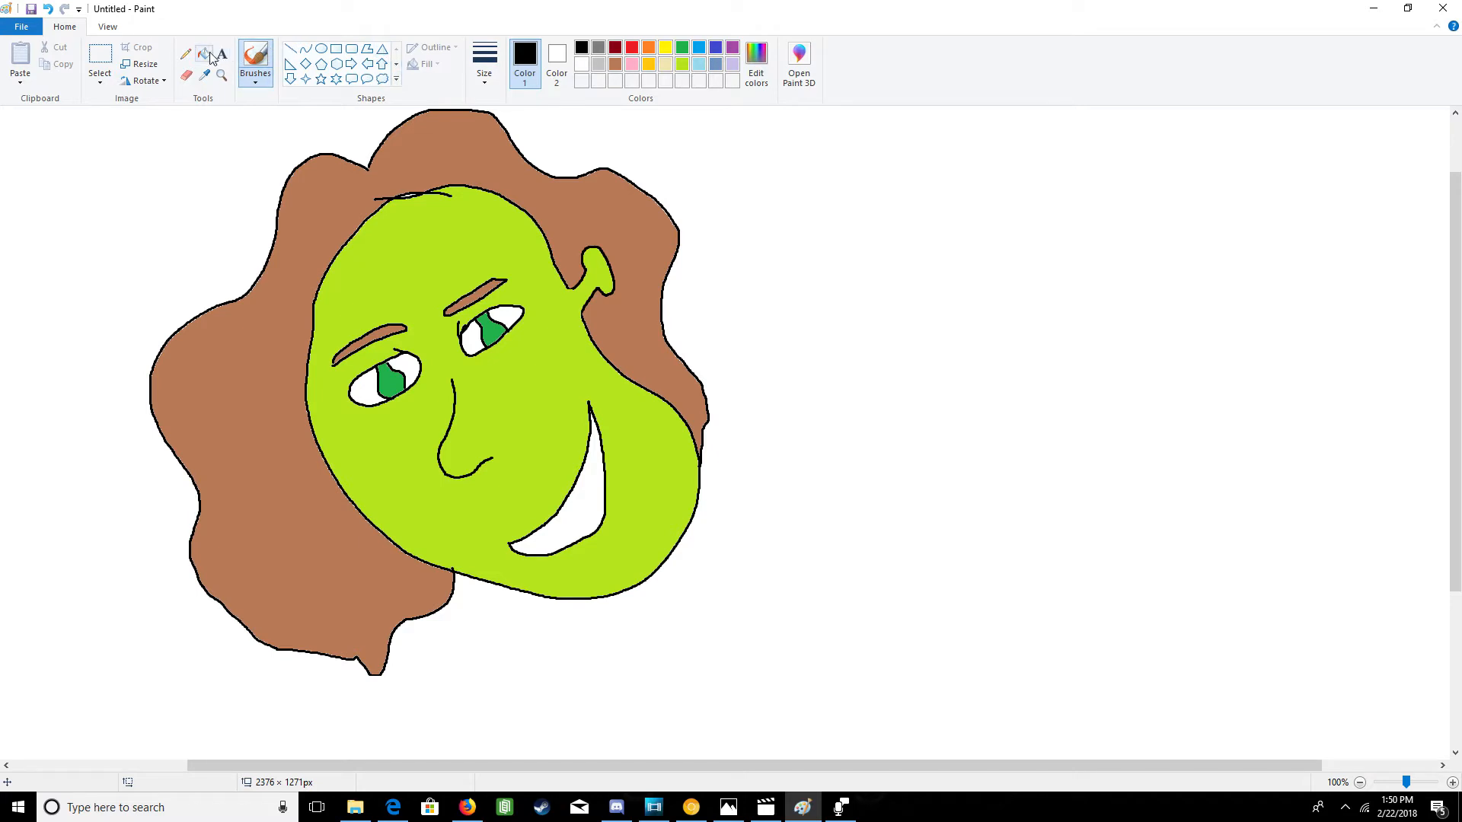
- Erase the top of the head outline and try a jagged black hairline across the forehead
left_click(186, 76)
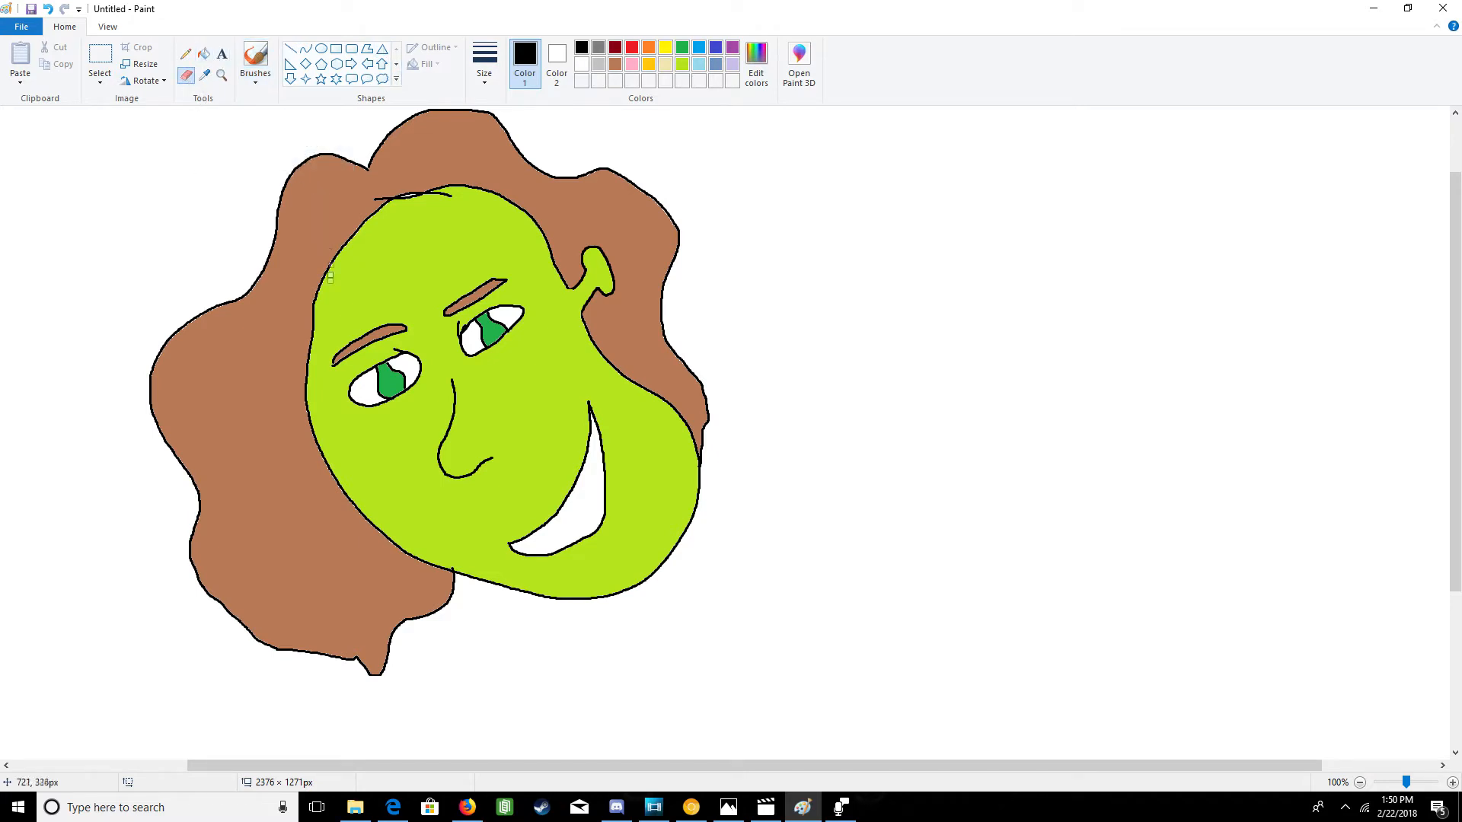
mouse_move(314, 313)
left_mouse_down()
mouse_move(386, 196)
mouse_move(451, 186)
mouse_move(515, 205)
mouse_move(394, 190)
mouse_move(412, 193)
mouse_move(356, 228)
mouse_move(310, 355)
left_mouse_up()
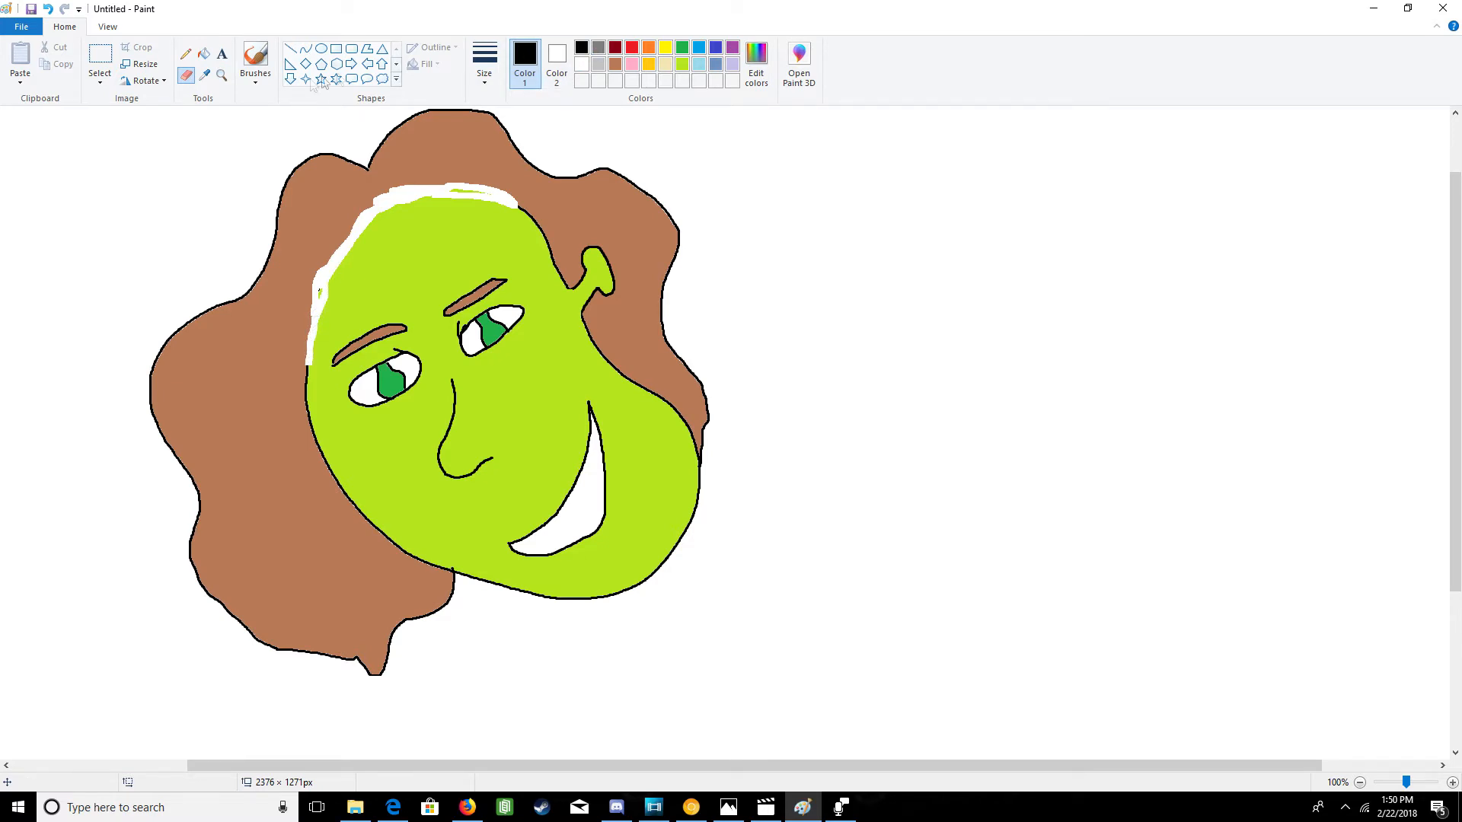
left_click(252, 59)
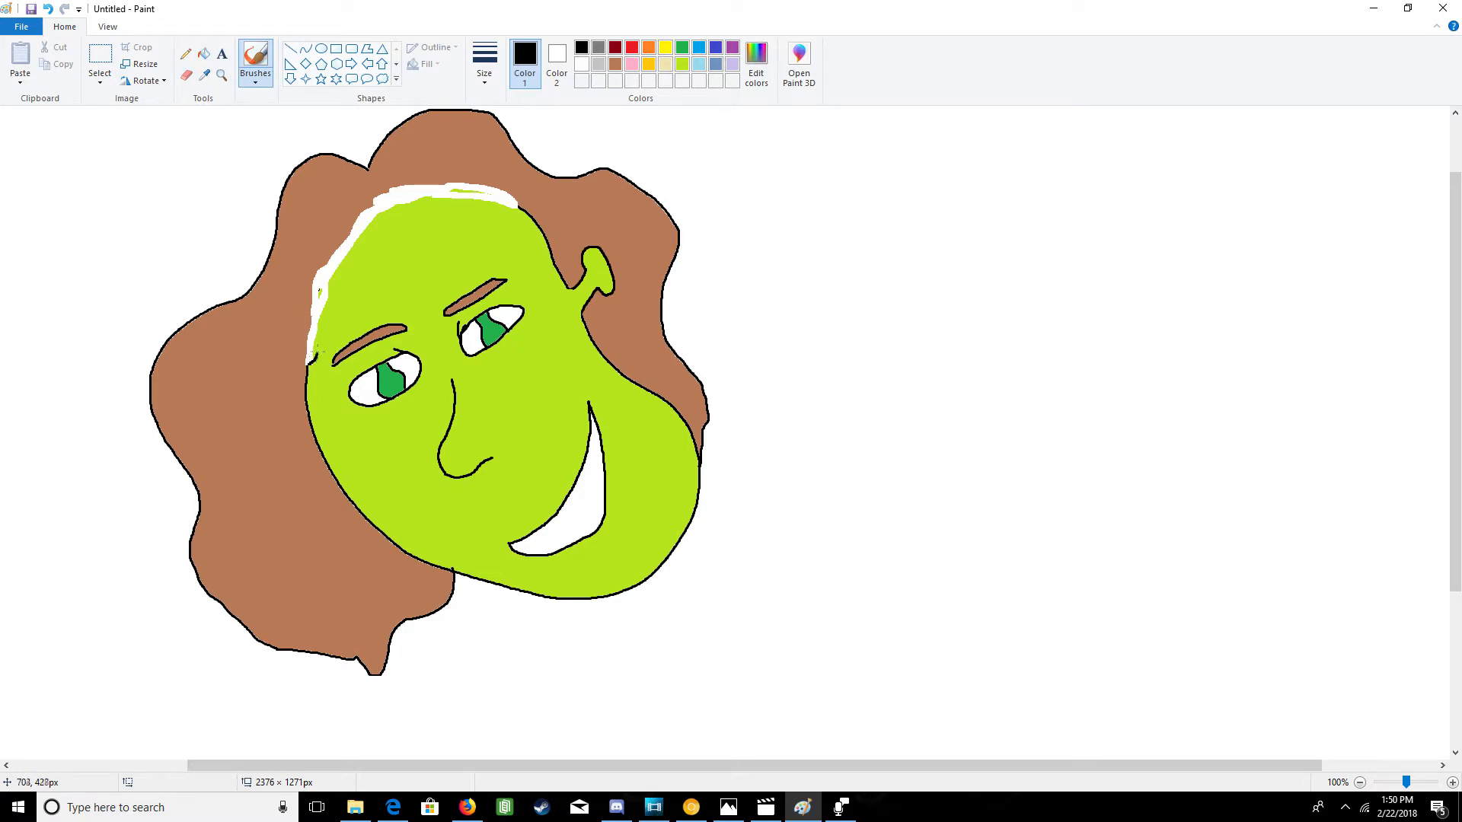
mouse_move(319, 332)
left_mouse_down()
mouse_move(381, 254)
mouse_move(413, 286)
mouse_move(444, 237)
mouse_move(498, 218)
left_mouse_up()
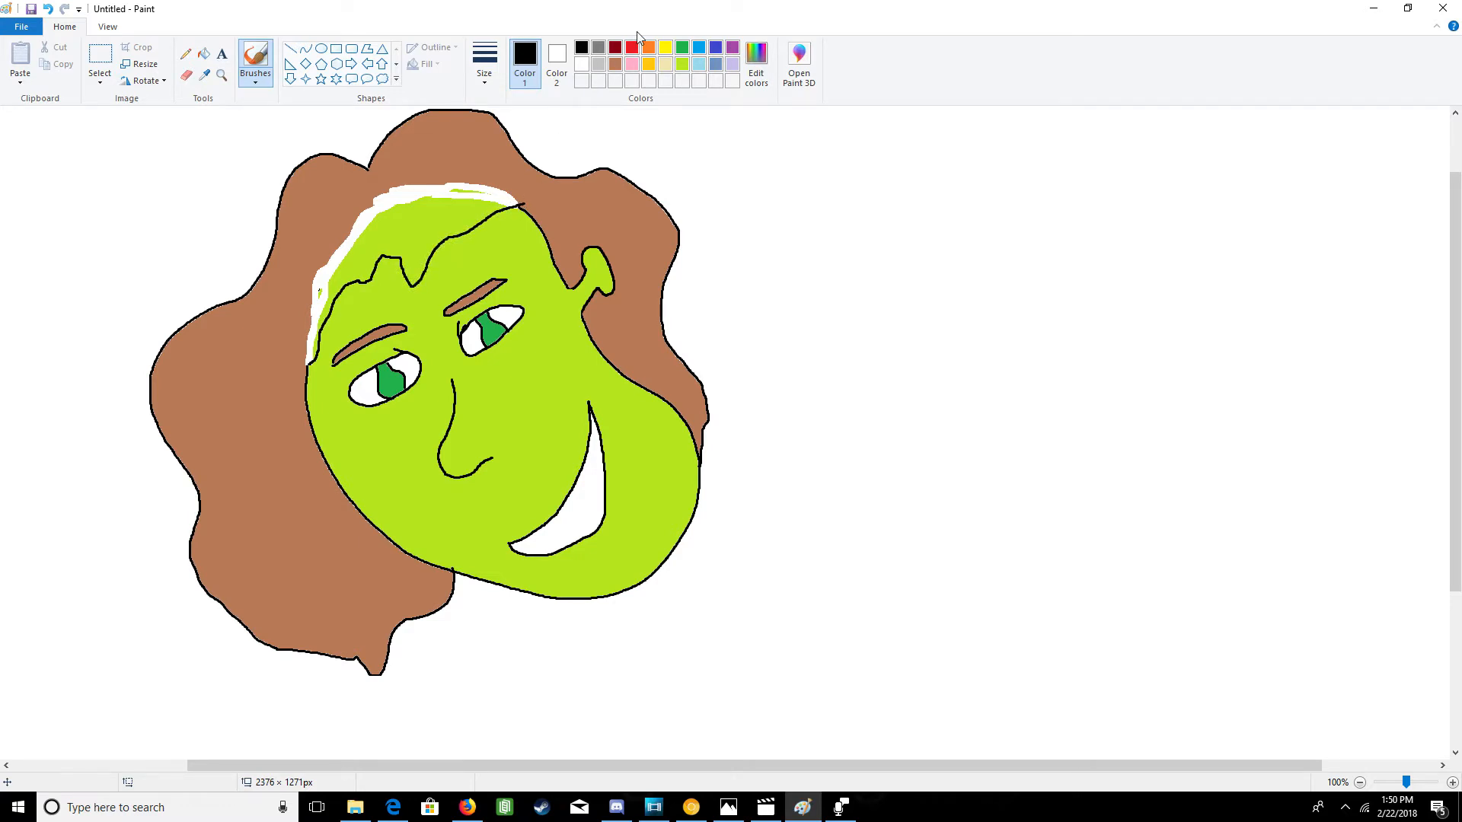
- Try filling the forehead above the jagged hairline and the erased band with brown
left_click(615, 64)
left_click(203, 53)
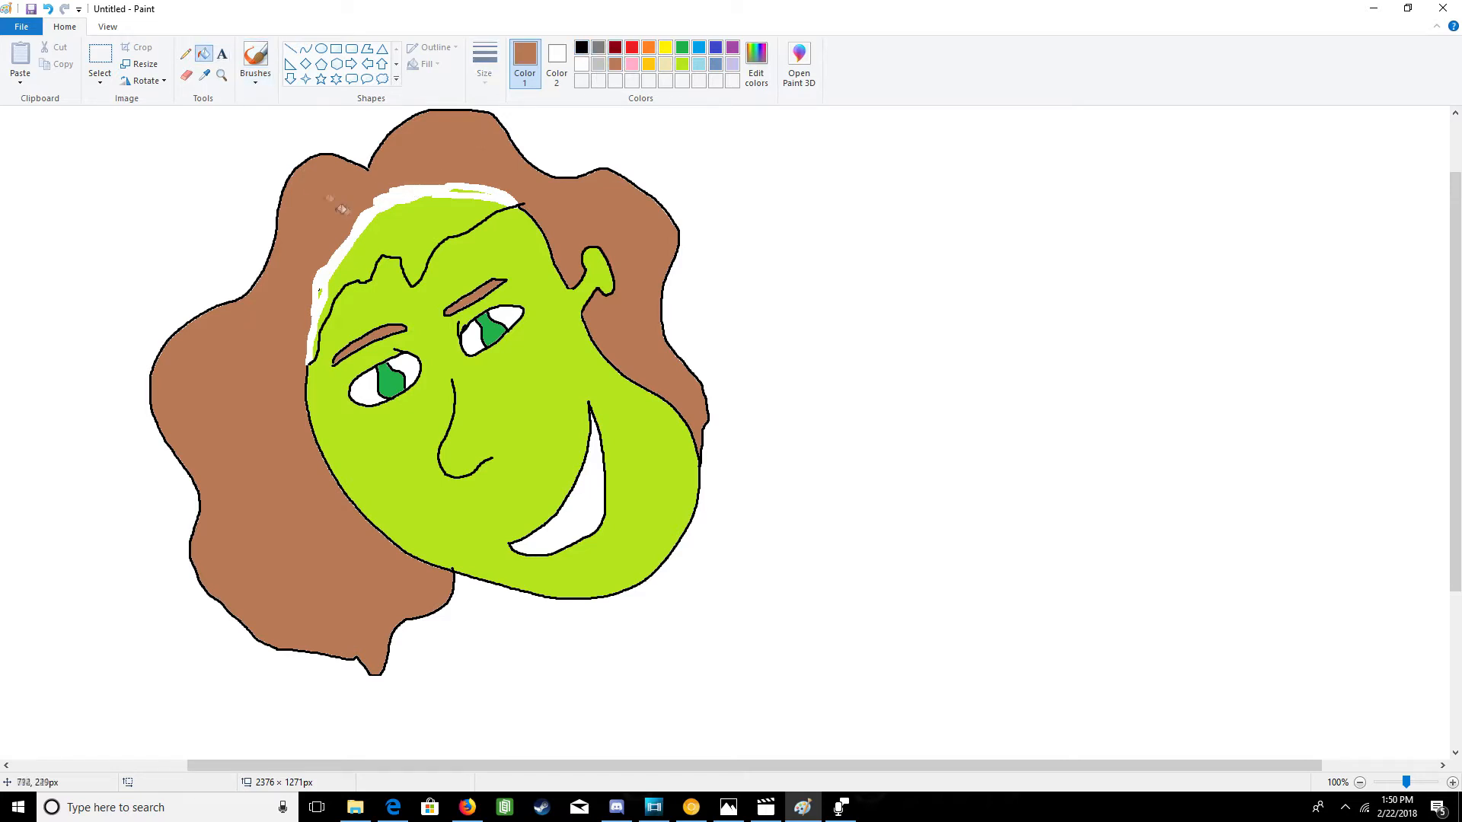
left_click(390, 240)
left_click(372, 224)
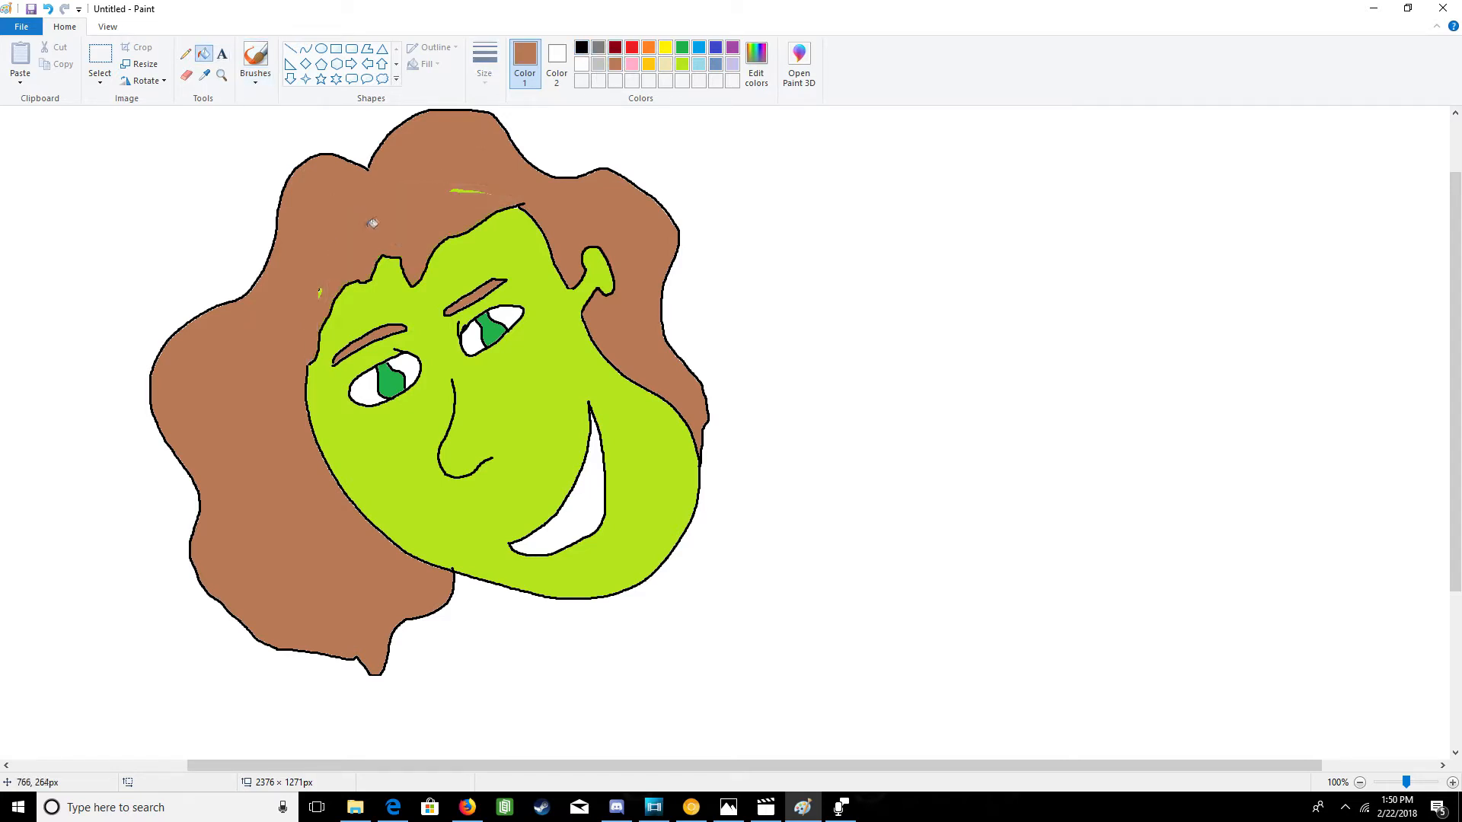
left_click(457, 190)
- Undo the brown fills, the jagged hairline and the erasing of the head outline
left_click(47, 9)
left_click(48, 10)
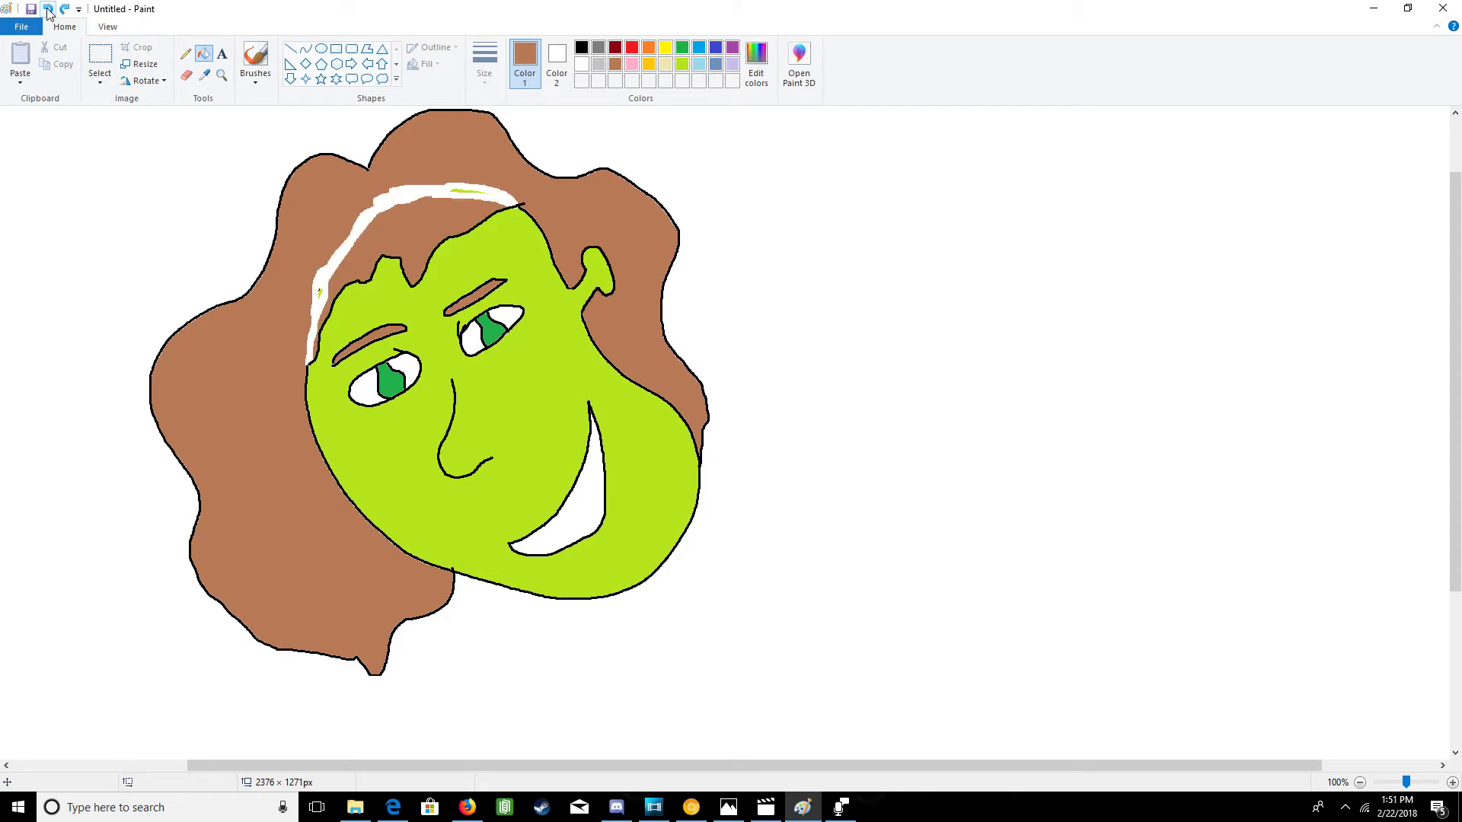
left_click(48, 10)
left_click(48, 10)
left_click(48, 10)
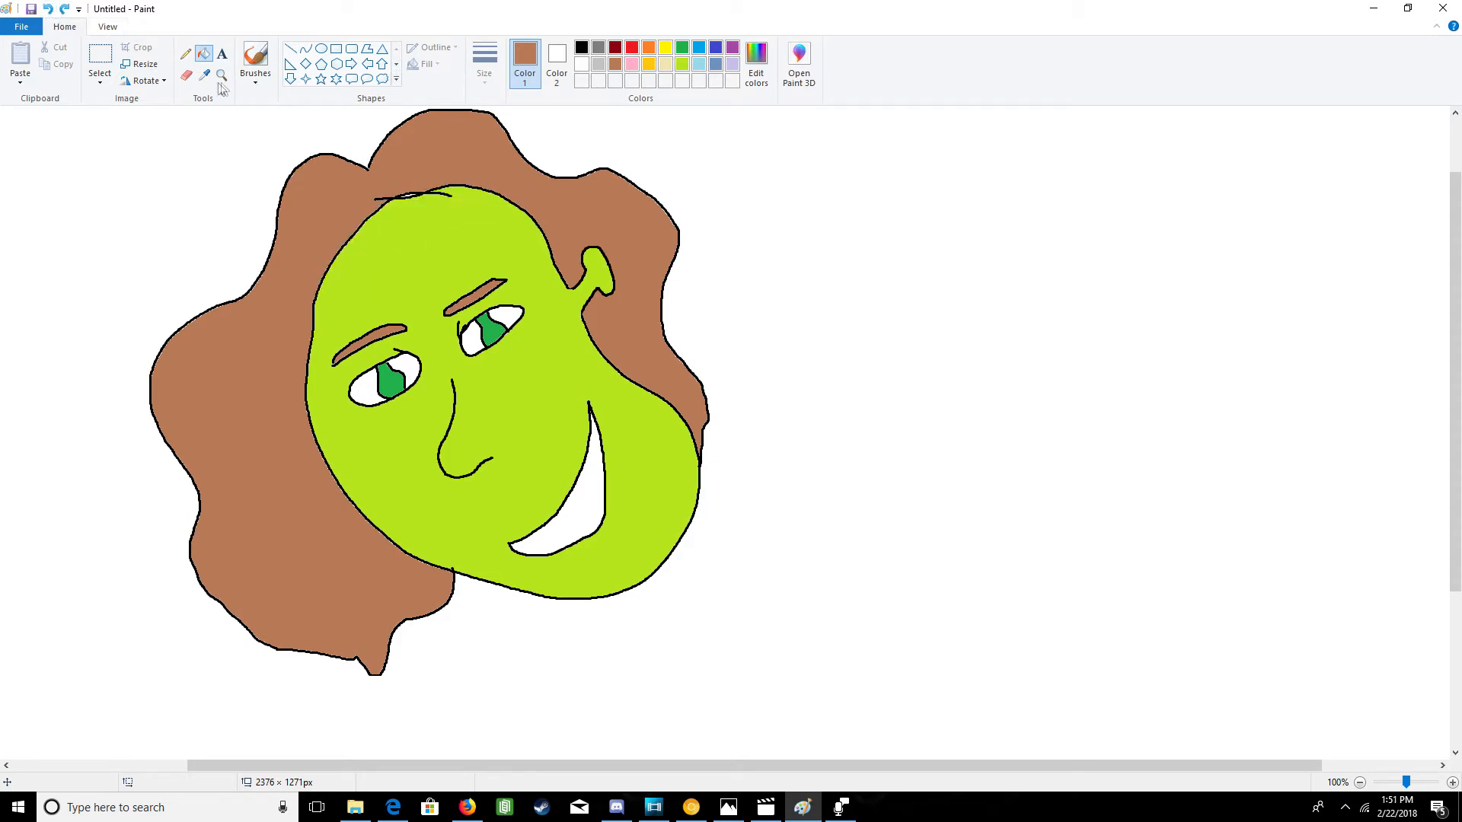
- Erase the top of the head outline and draw a smooth wavy black hairline across the forehead
left_click(185, 75)
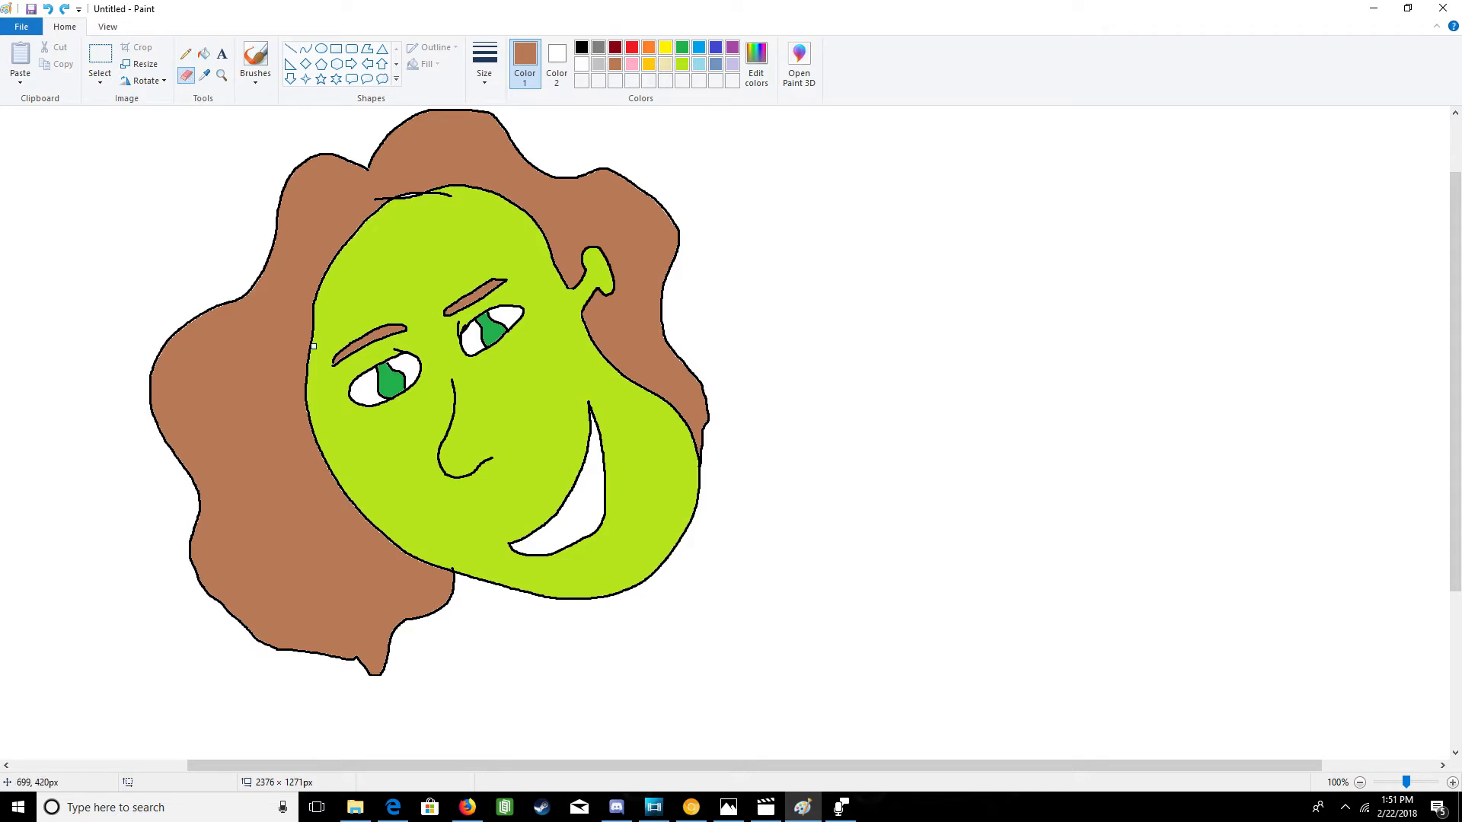
mouse_move(312, 344)
left_mouse_down()
mouse_move(324, 279)
mouse_move(371, 200)
mouse_move(456, 199)
mouse_move(453, 184)
mouse_move(513, 202)
left_mouse_up()
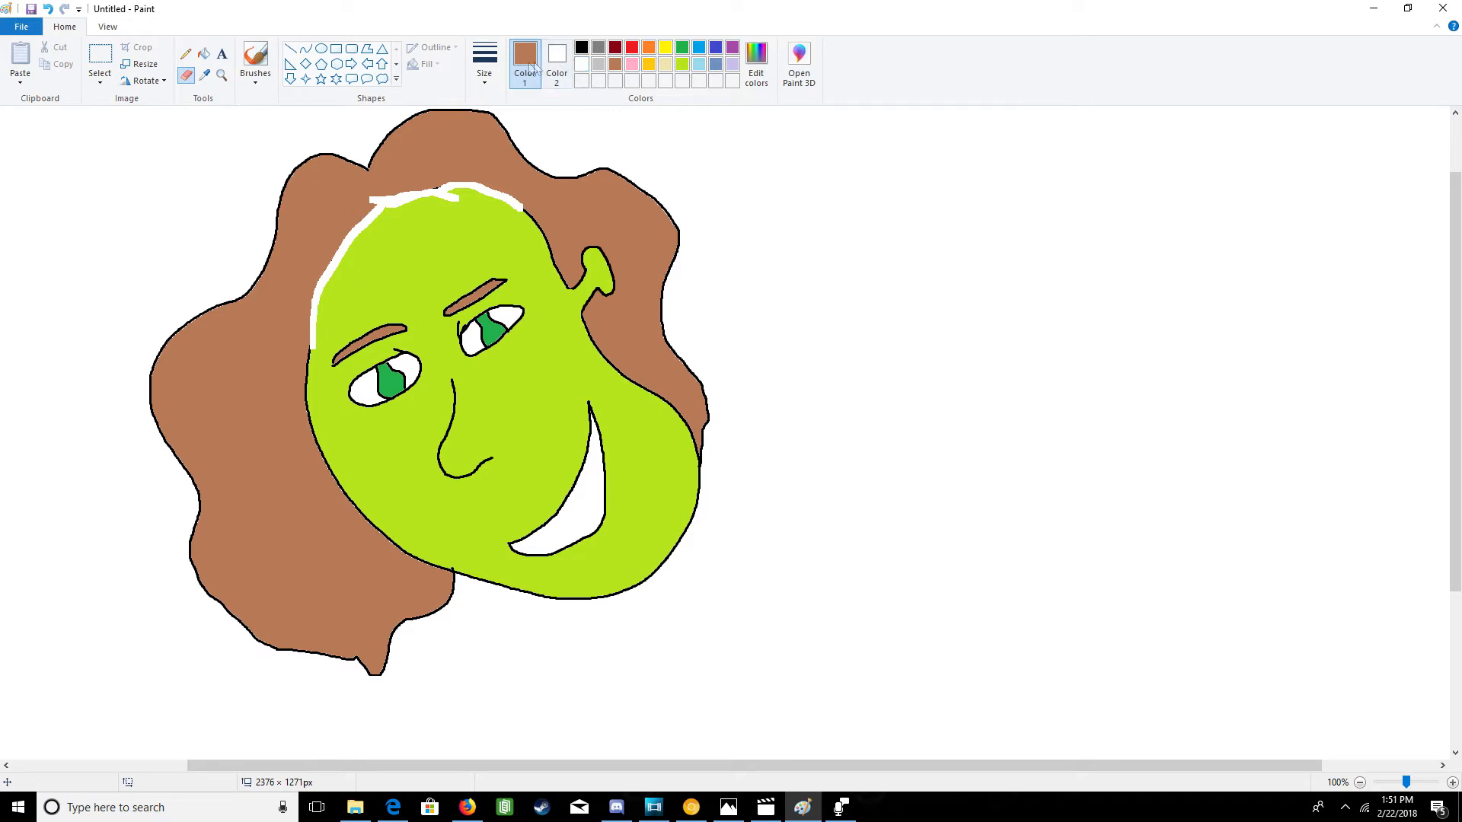
left_click(261, 58)
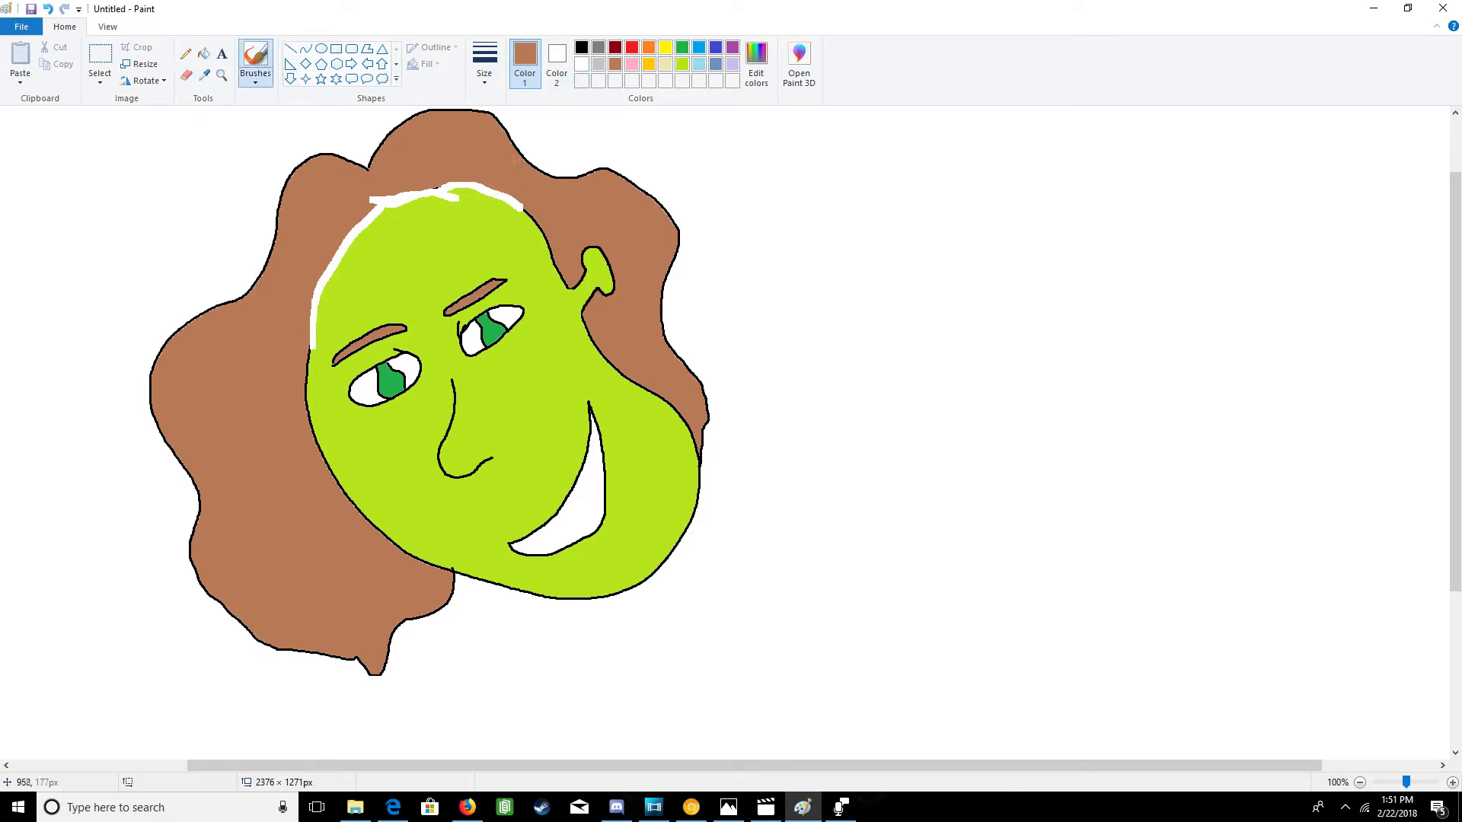
left_click(581, 49)
mouse_move(459, 221)
left_mouse_down()
mouse_move(377, 260)
mouse_move(311, 347)
left_mouse_up()
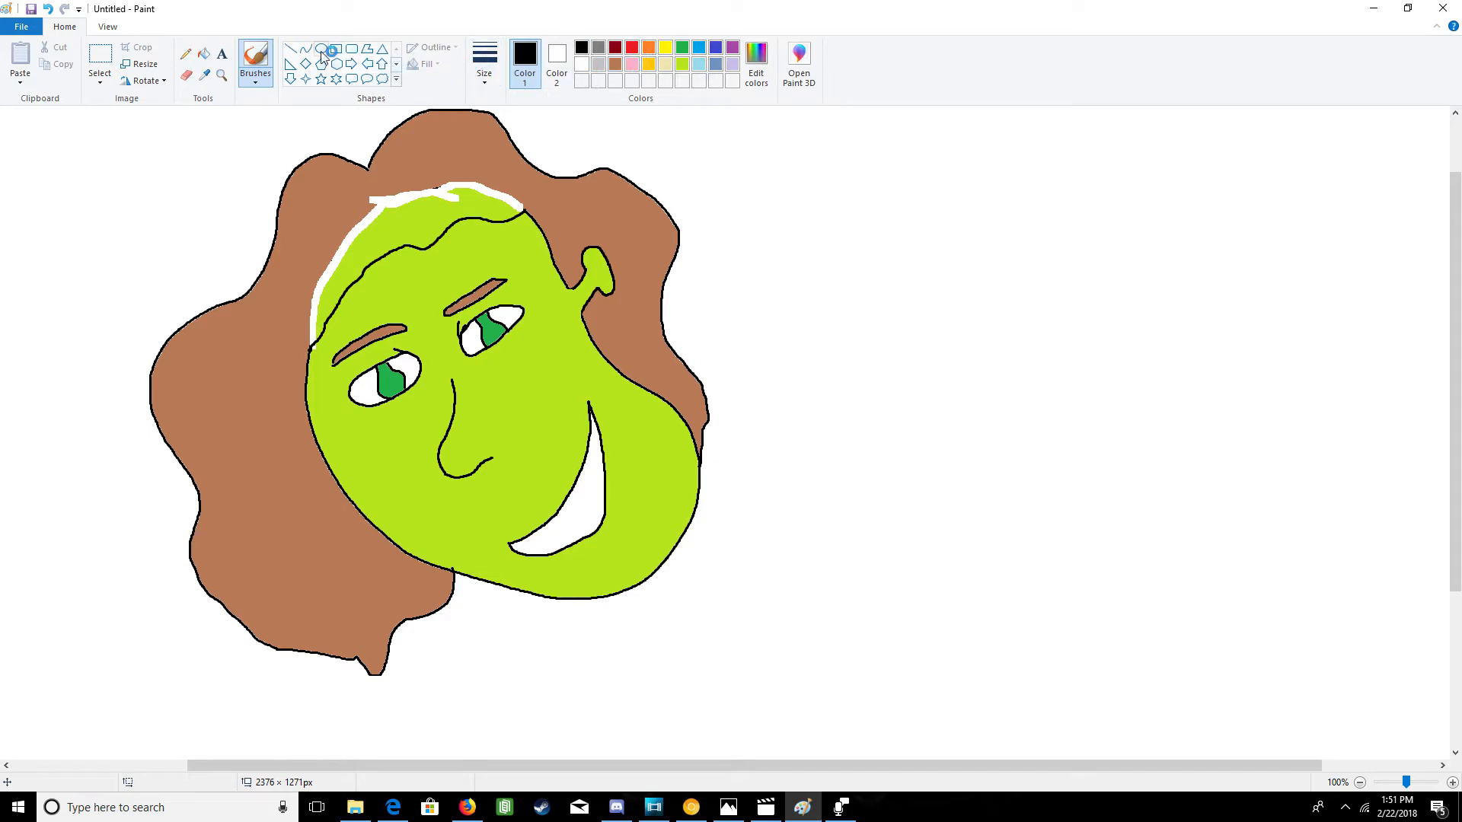
- Fill the erased band and the forehead area above the wavy hairline with brown
left_click(203, 55)
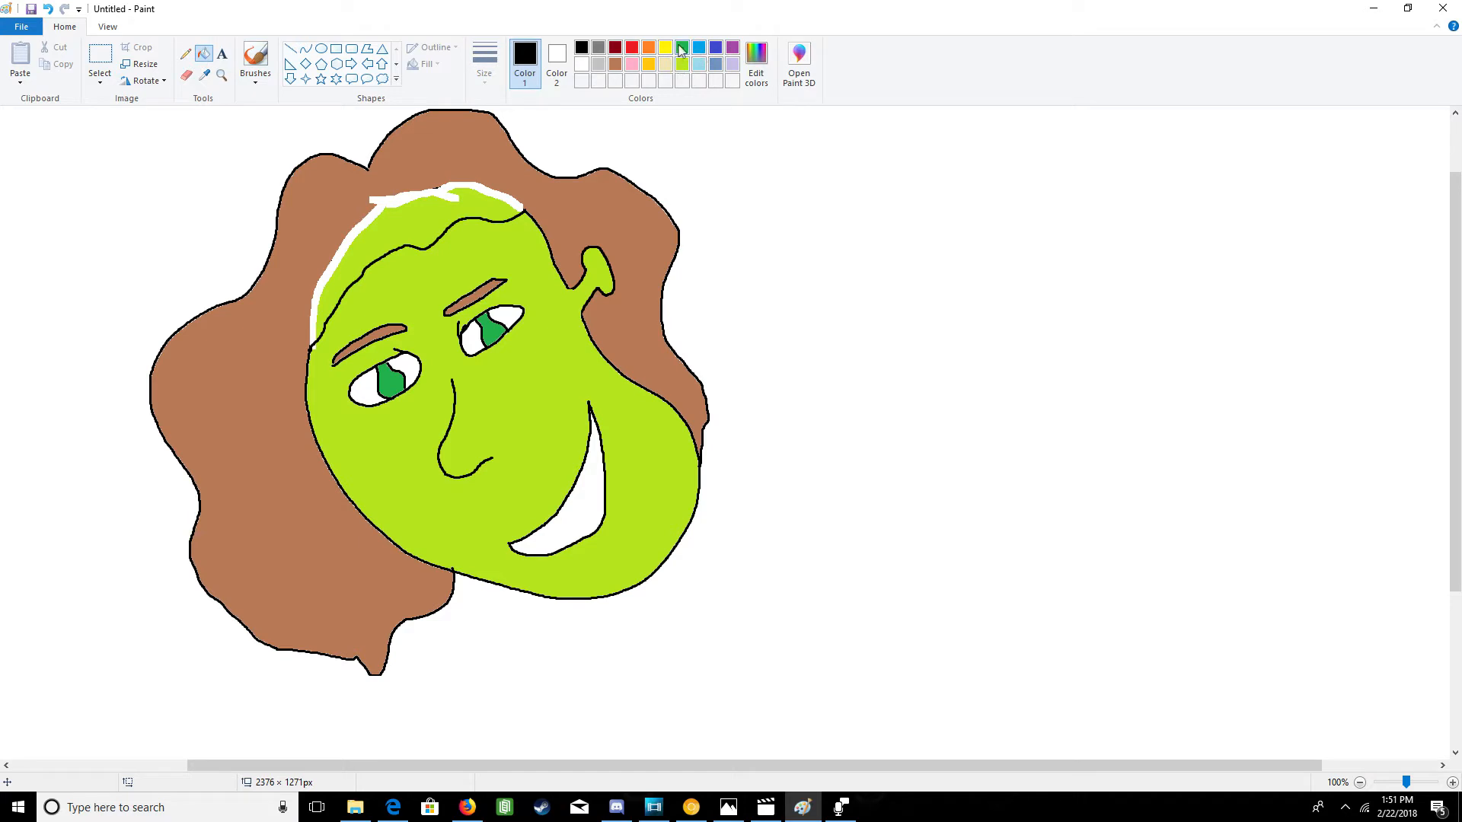
left_click(615, 64)
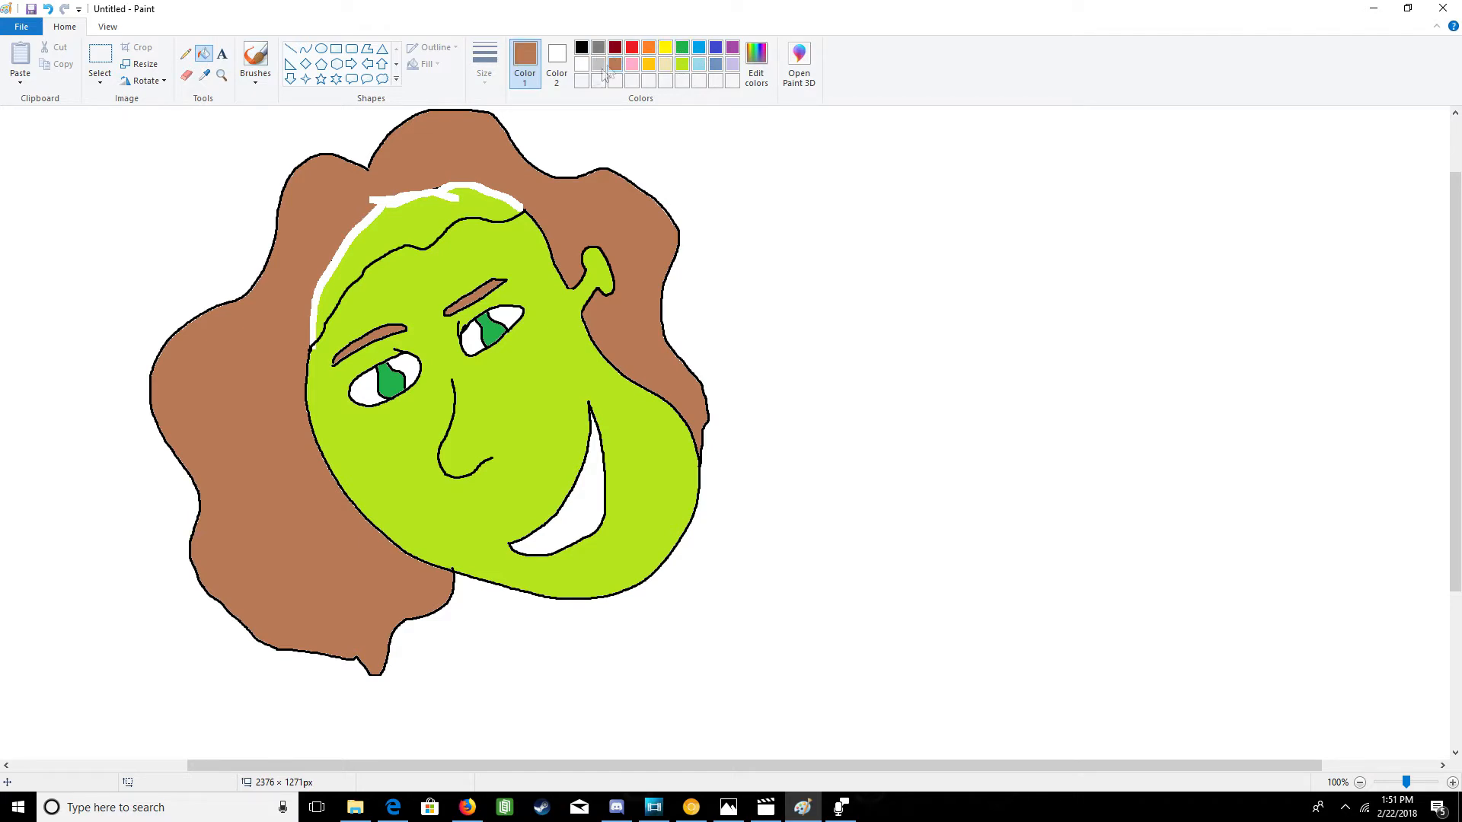
left_click(384, 199)
left_click(386, 200)
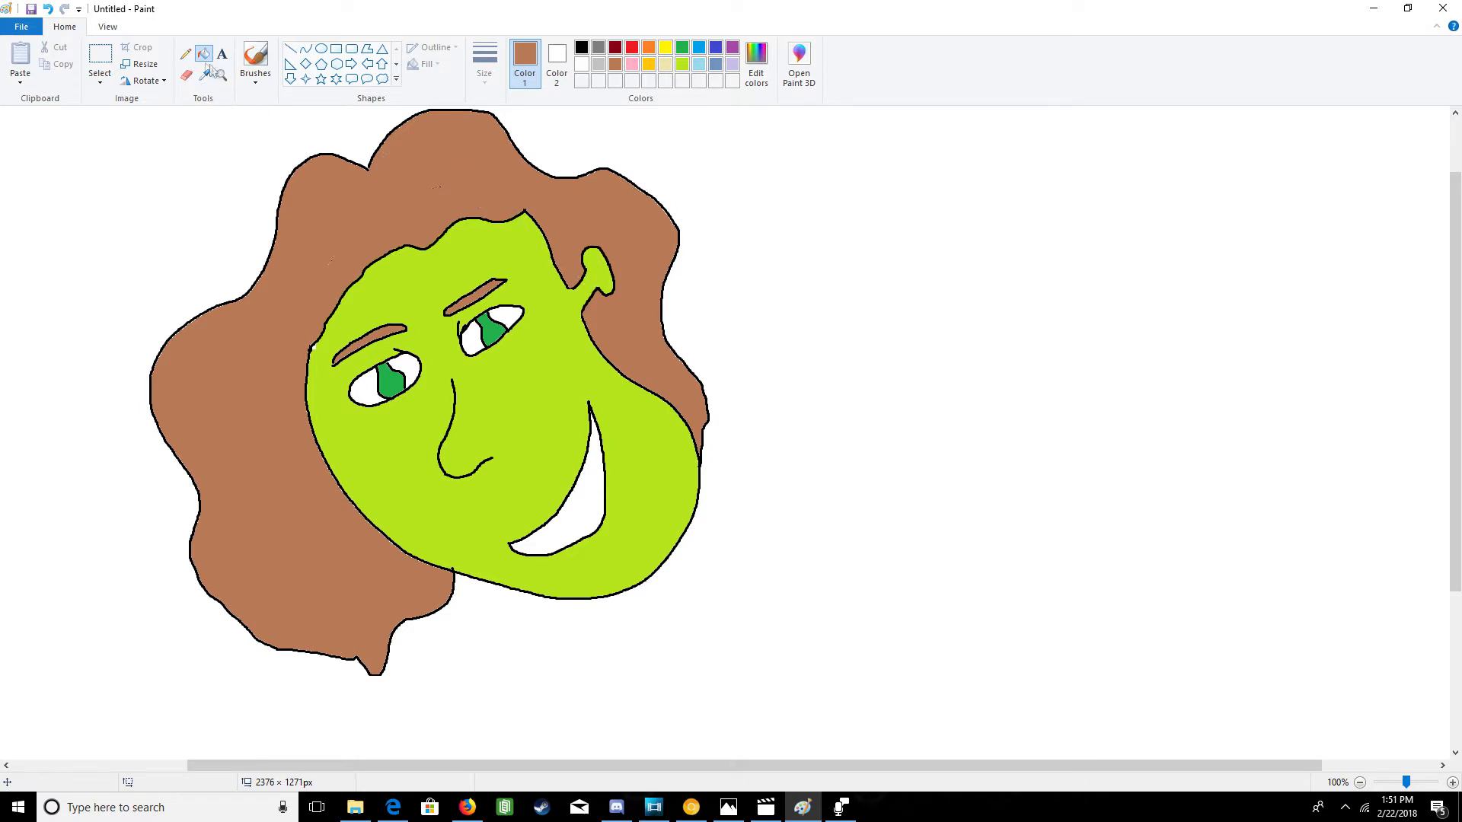
- Continue the hairline in black from the forehead down to the ear and erase the old head outline beside it
left_click(254, 60)
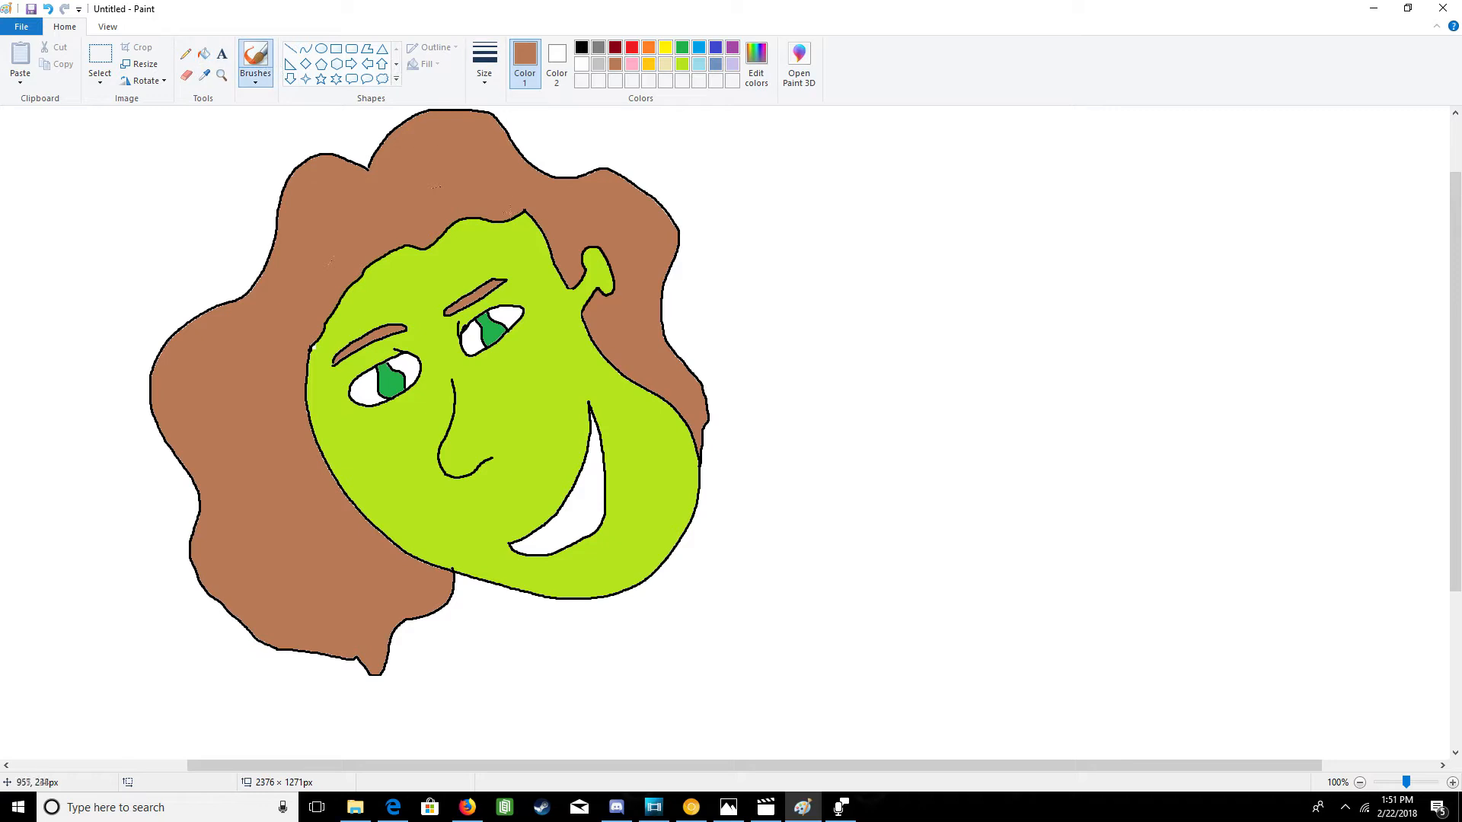
left_click_drag(510, 225, 545, 269)
left_click(47, 9)
left_click(582, 48)
left_click_drag(511, 228, 540, 275)
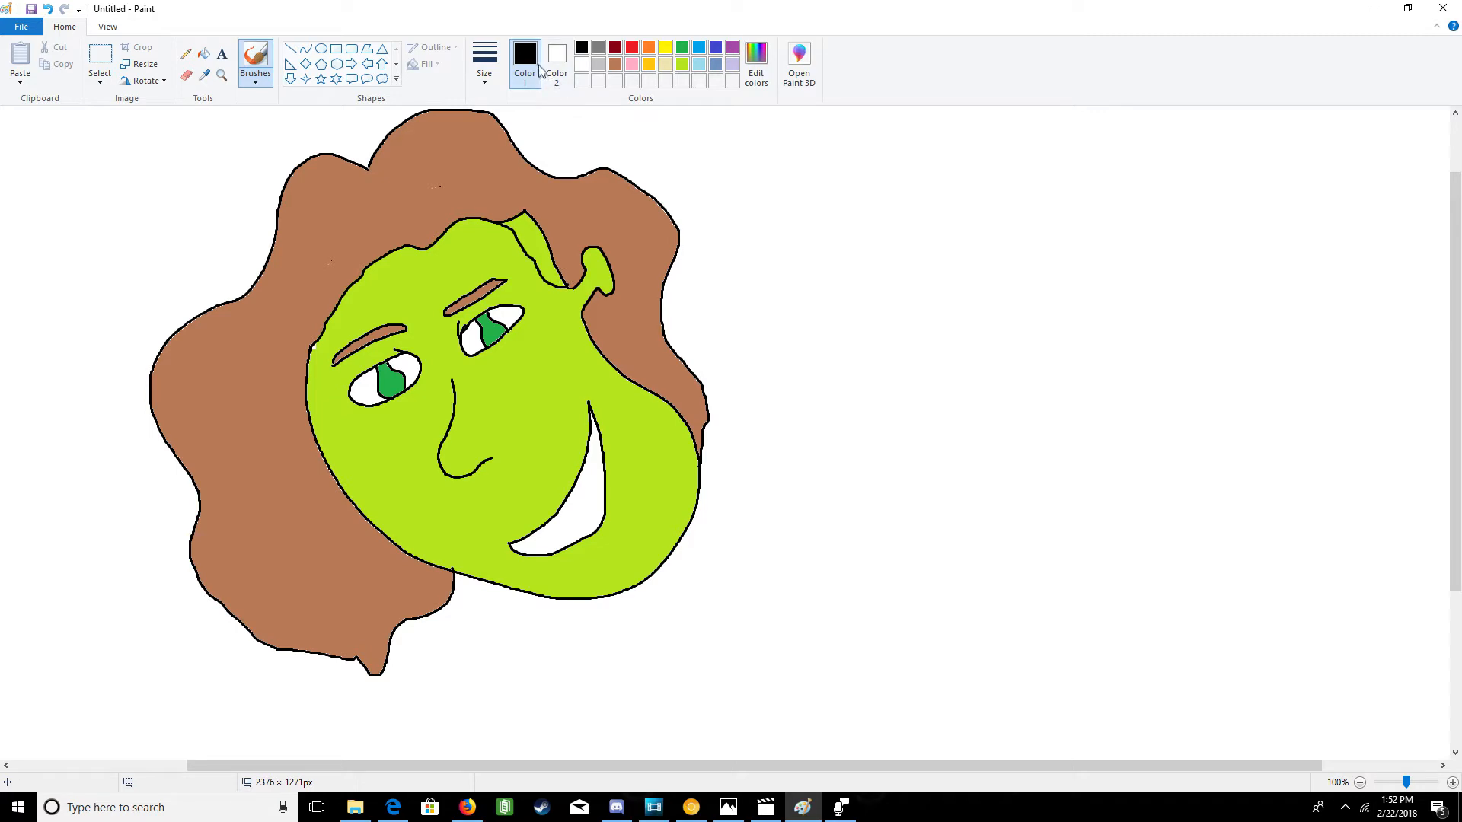
left_click(186, 75)
mouse_move(503, 221)
left_mouse_down()
mouse_move(534, 216)
mouse_move(566, 277)
left_mouse_up()
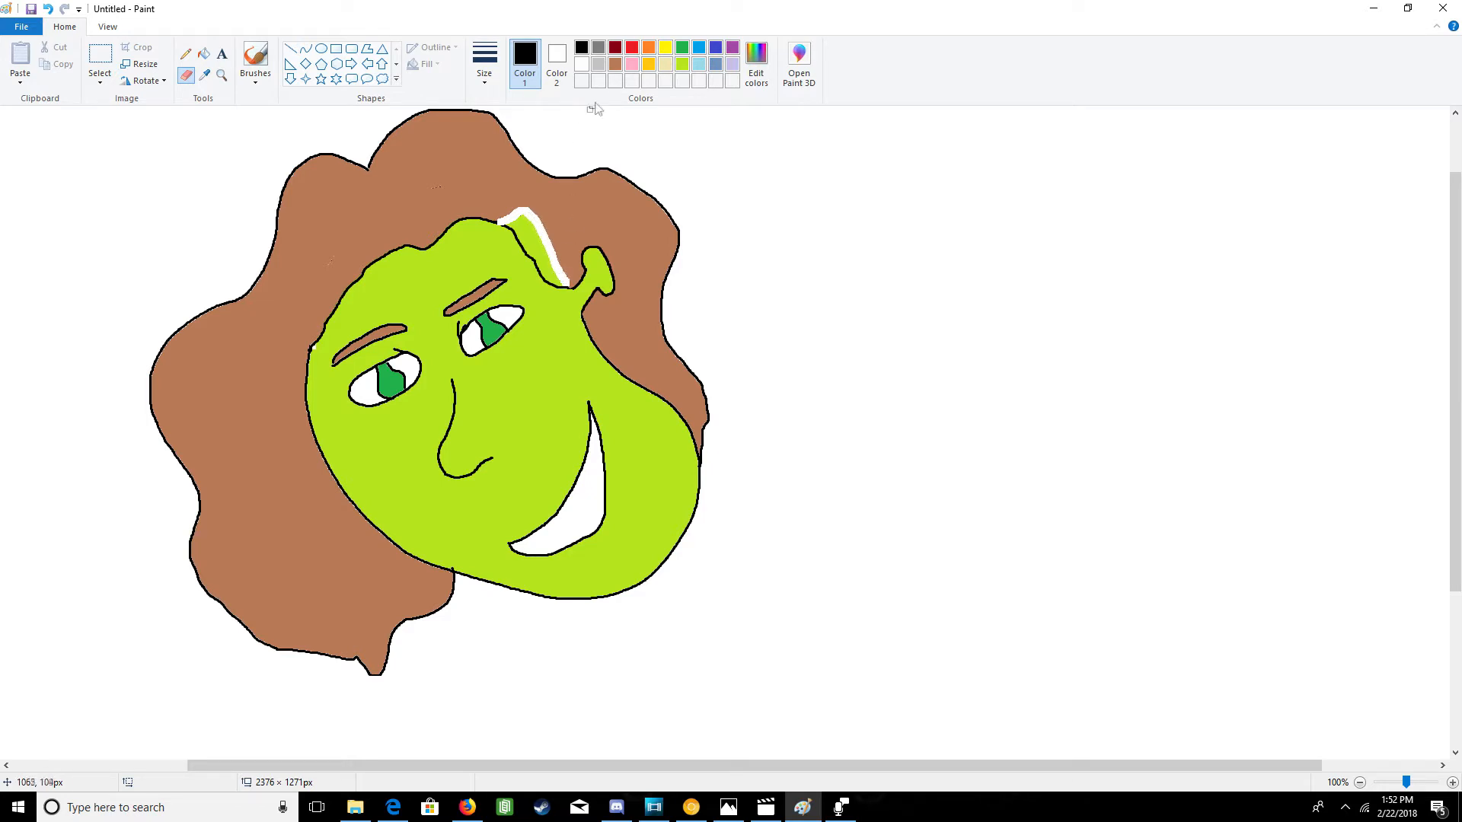
- Fill the strip between the new hairline and the hair near the ear with brown
left_click(615, 64)
left_click(203, 53)
left_click(540, 240)
left_click(537, 241)
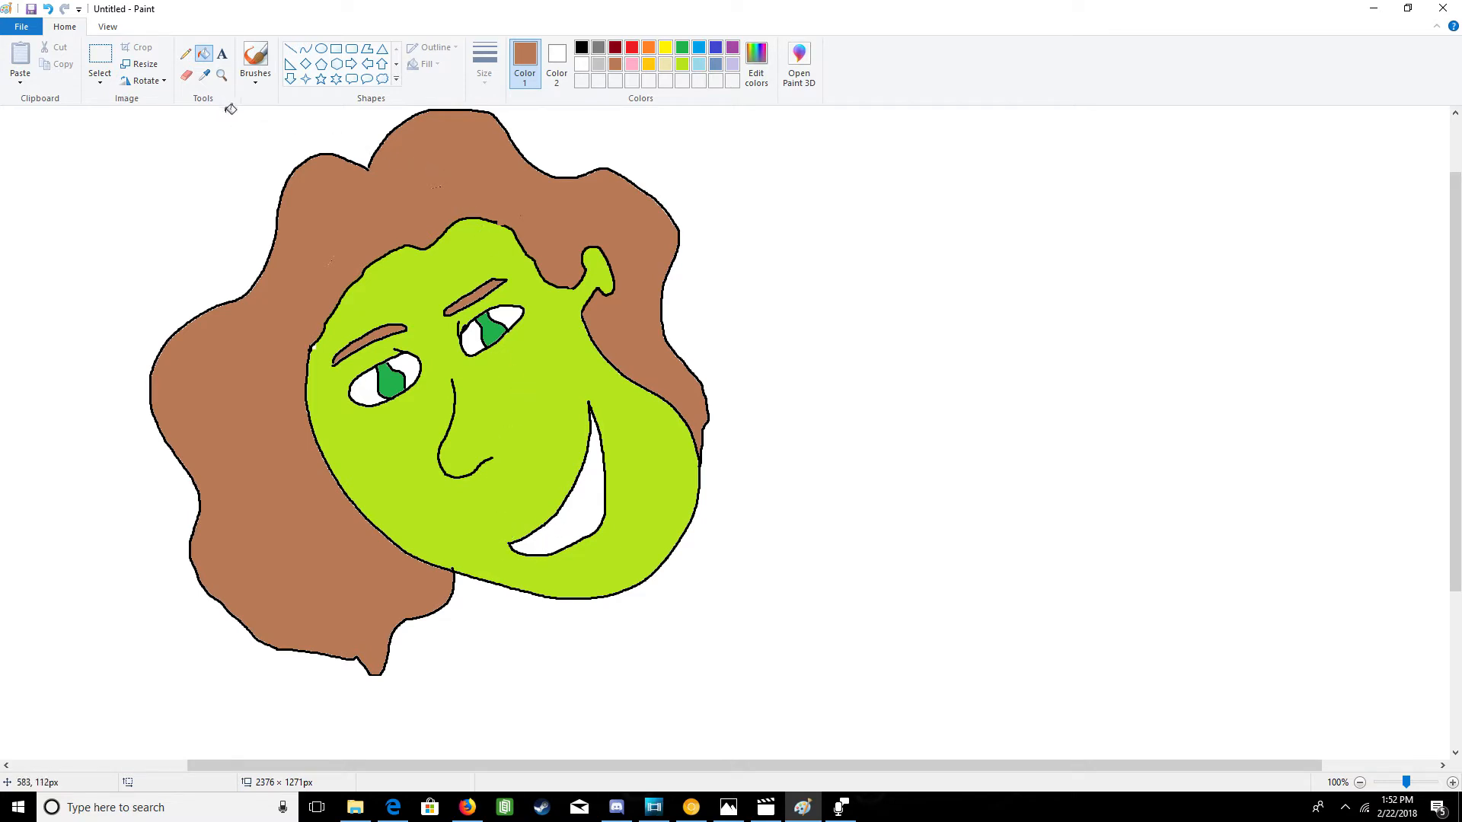
- Draw a curved black upper lip line above the white mouth, joining its two corners
left_click(255, 54)
left_click(581, 47)
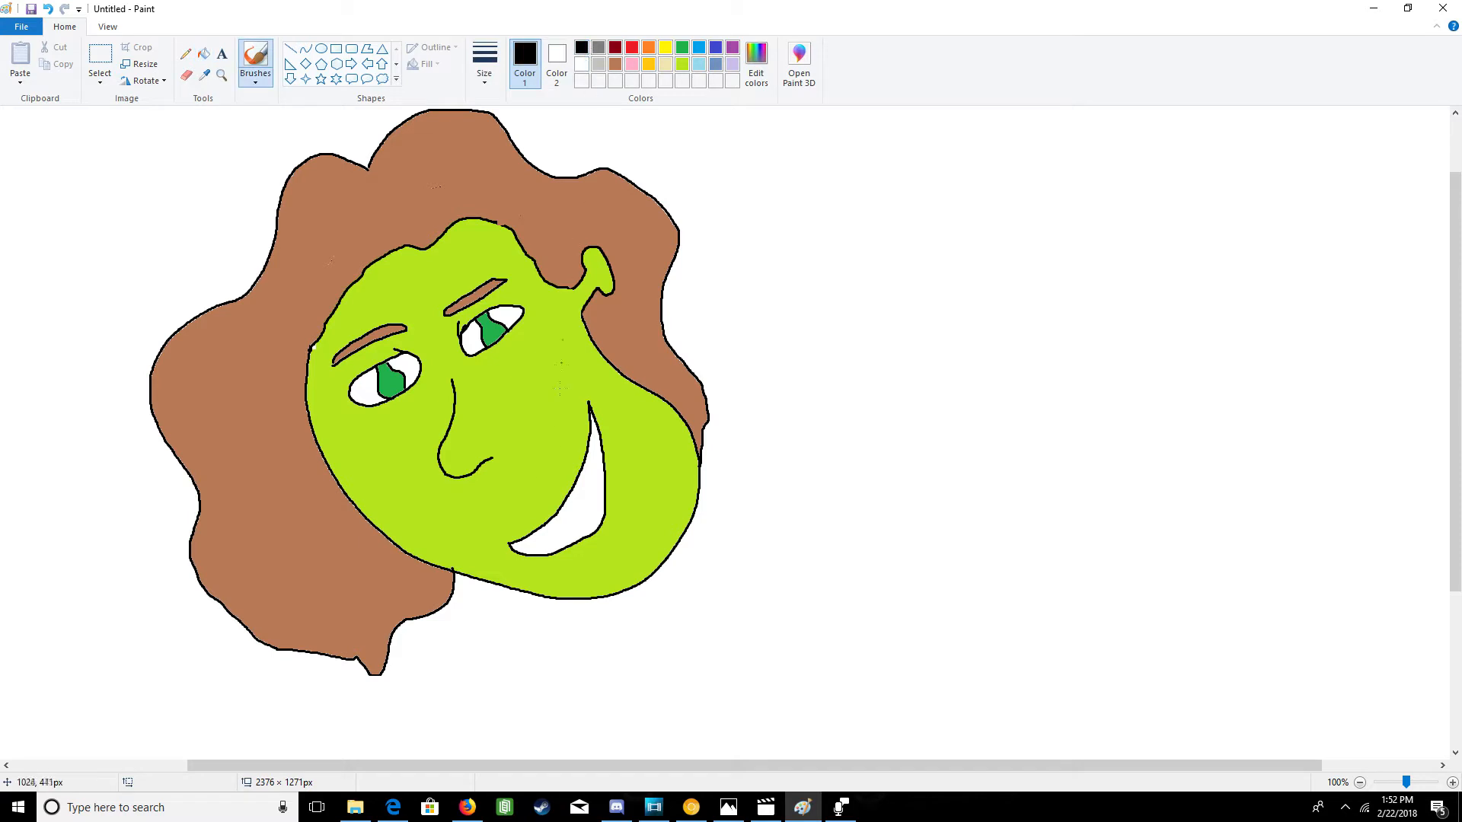
left_click_drag(509, 533, 590, 407)
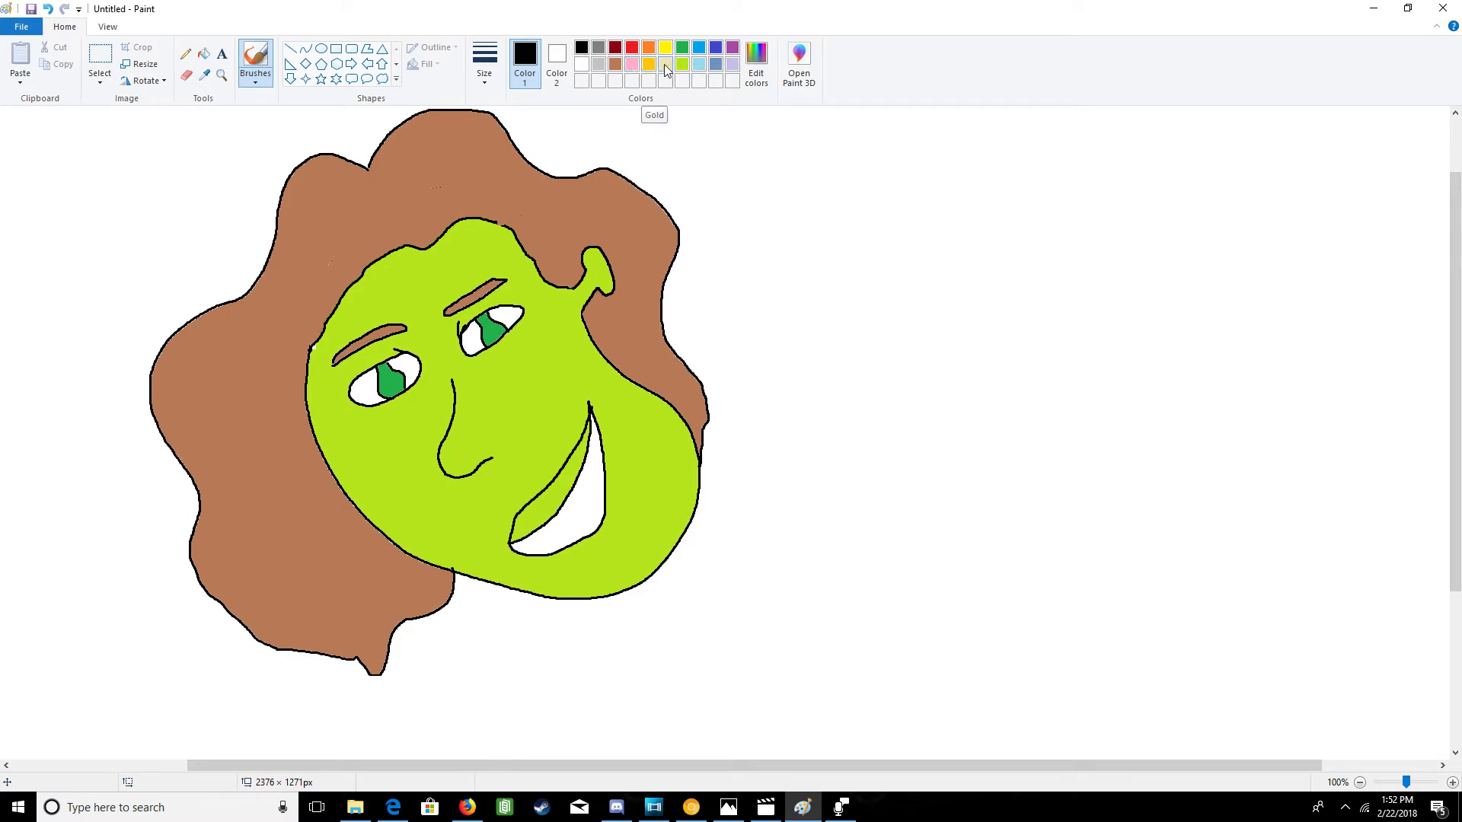
- Fill the upper lip with dark red and undo the dark red fill of the white mouth area
left_click(631, 52)
left_click(618, 51)
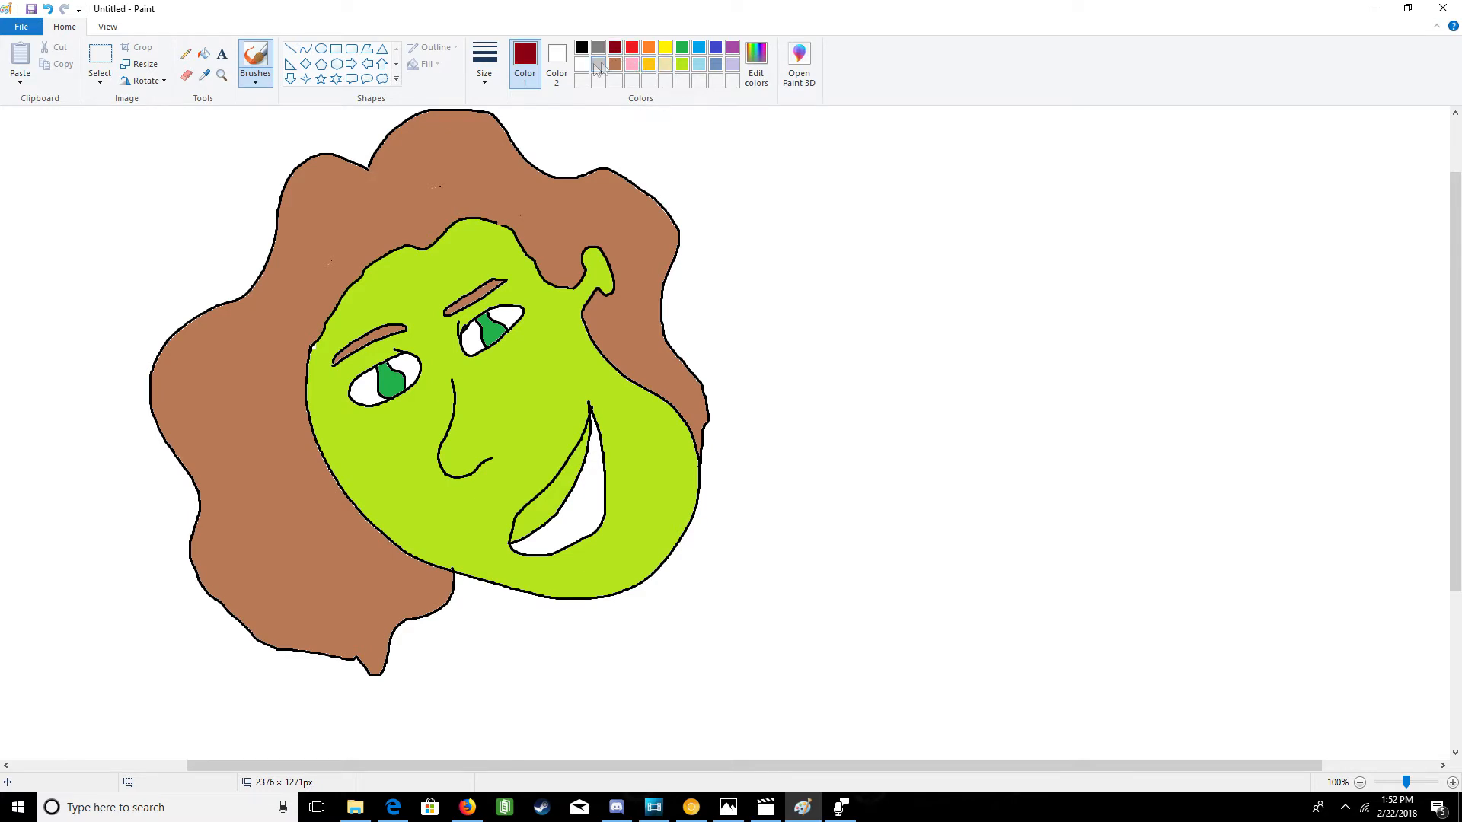
left_click(203, 53)
left_click(531, 510)
left_click(571, 516)
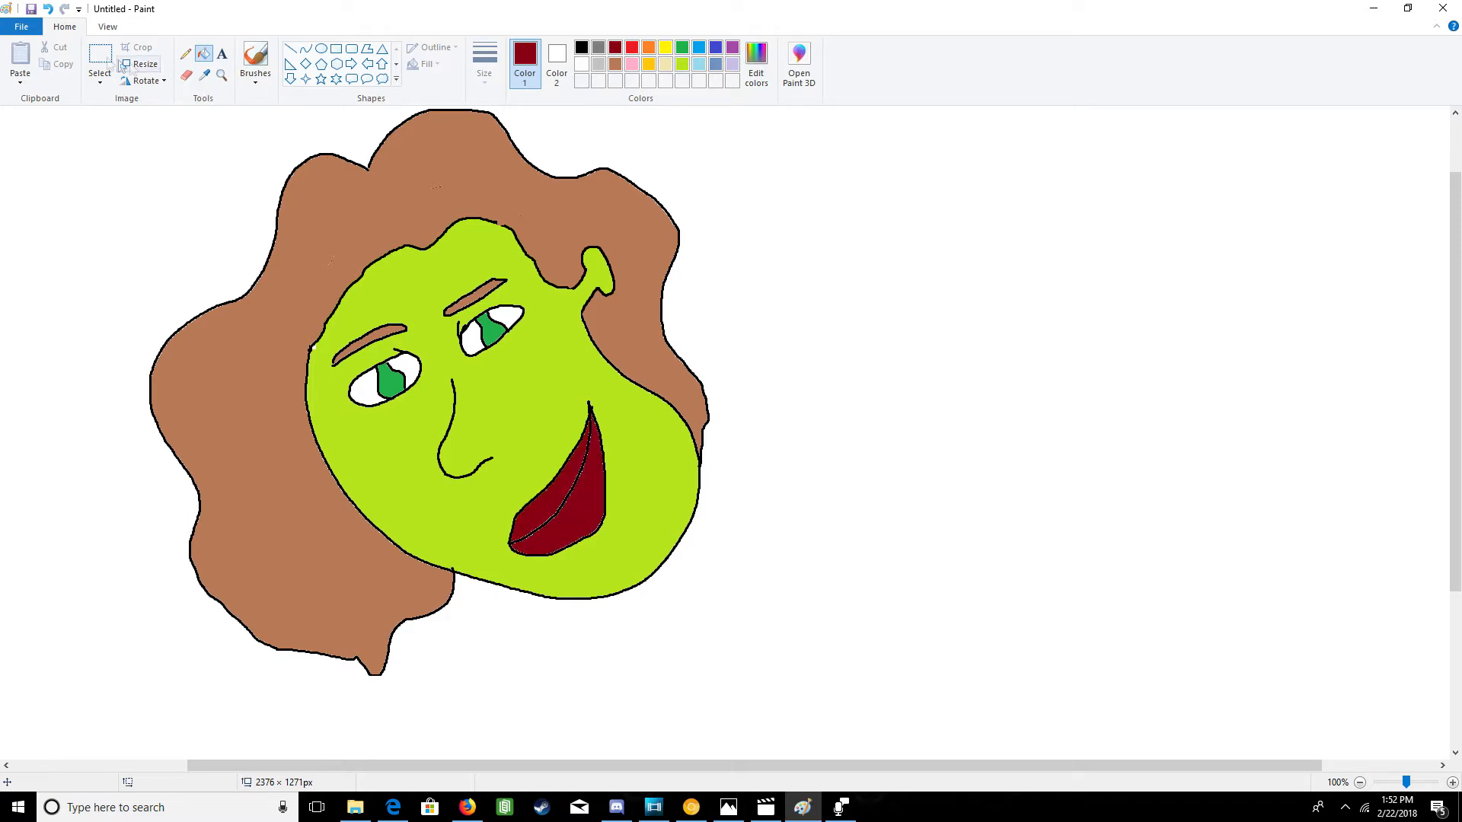
left_click(47, 9)
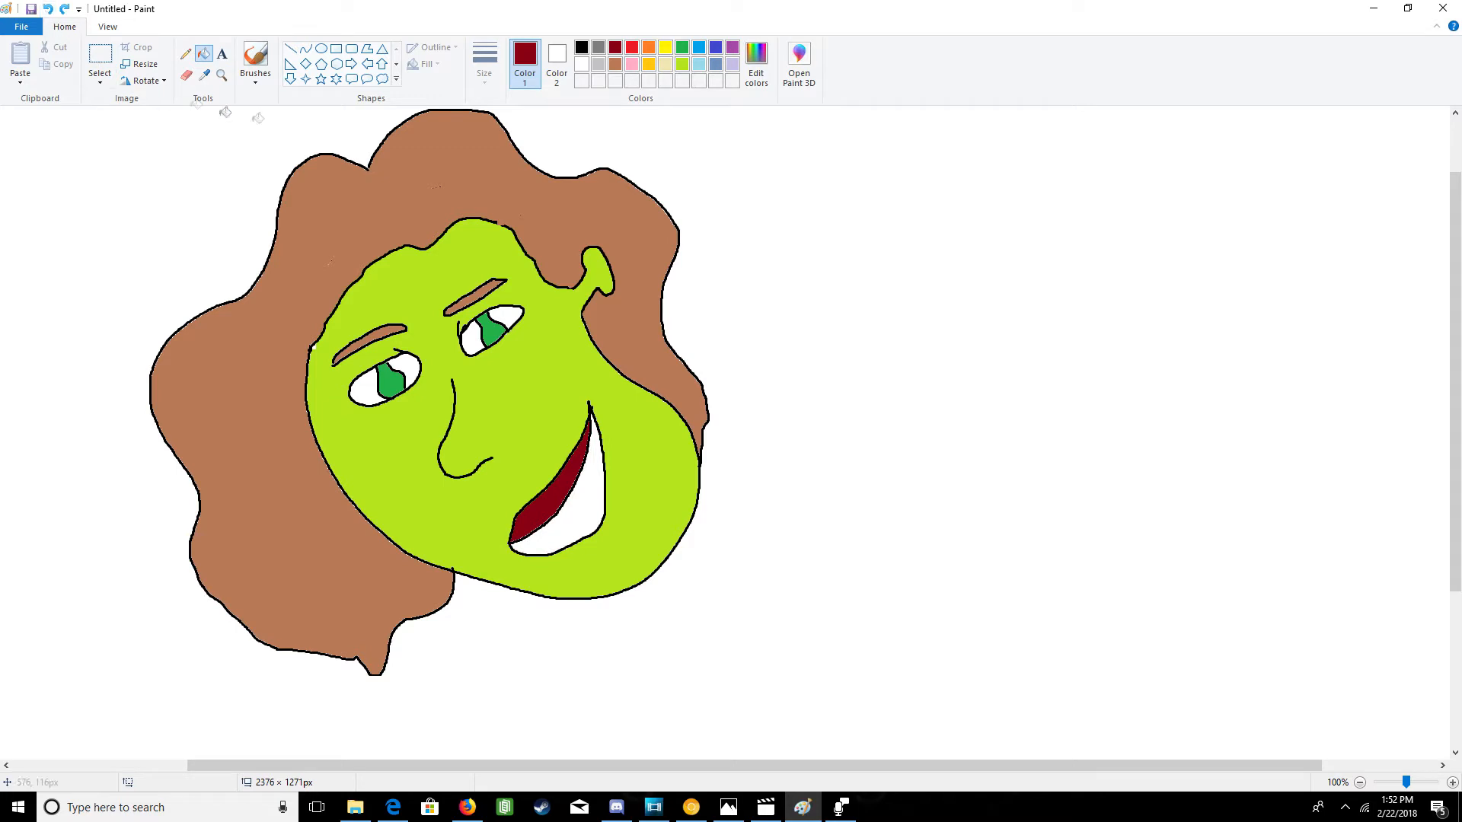
- Erase the outer lower curve of the white mouth outline on the chin side
left_click(186, 75)
mouse_move(602, 473)
left_mouse_down()
mouse_move(595, 540)
mouse_move(568, 546)
mouse_move(605, 490)
left_mouse_up()
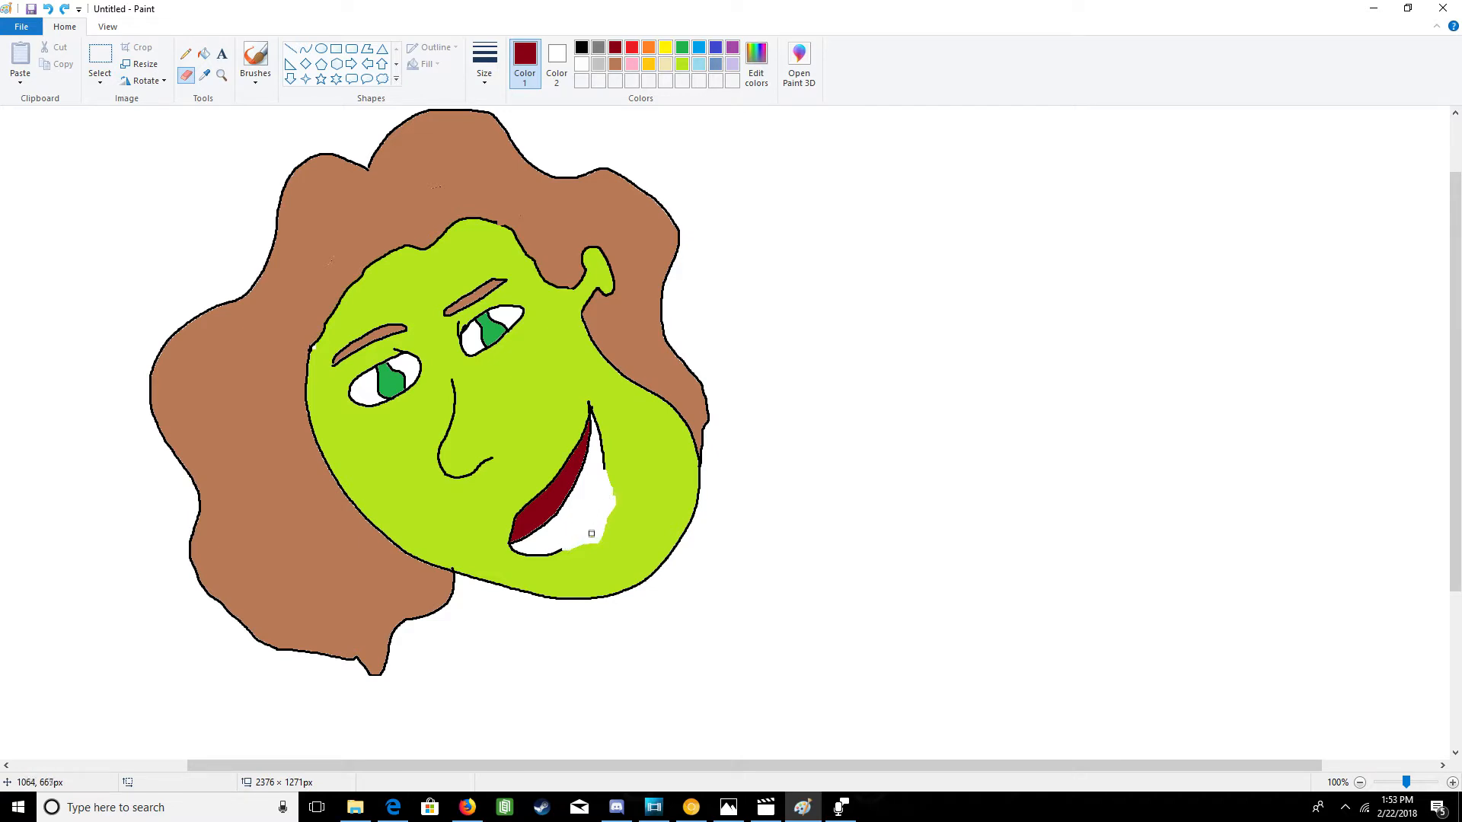
left_click_drag(552, 555, 565, 548)
- Draw a tighter black lower lip curve joining the cut outline ends and erase the stray marks around it
left_click(255, 59)
left_click(580, 47)
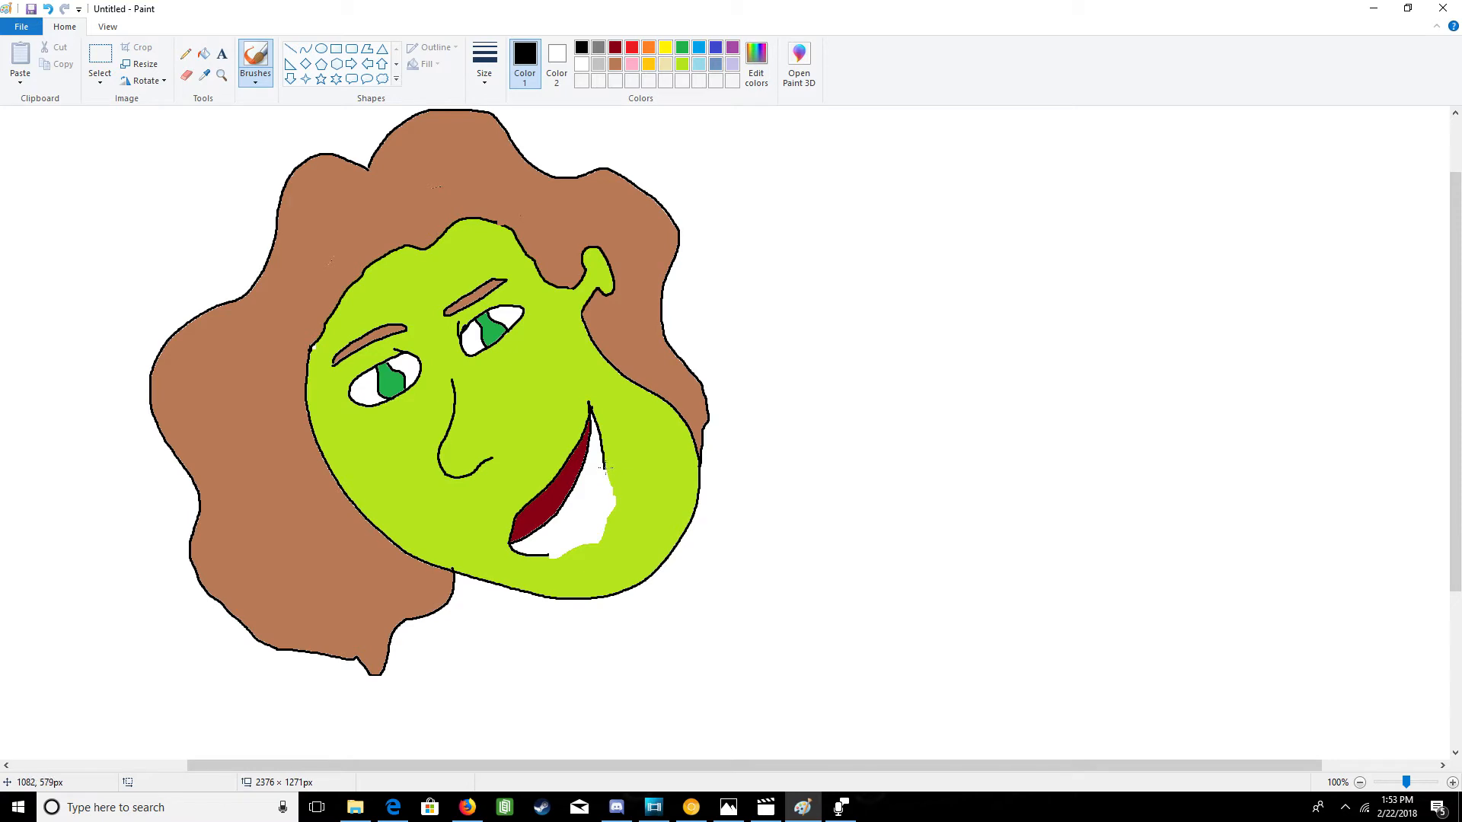
left_click_drag(604, 466, 591, 498)
left_click_drag(540, 546, 609, 468)
left_click(186, 76)
left_click_drag(590, 490, 595, 482)
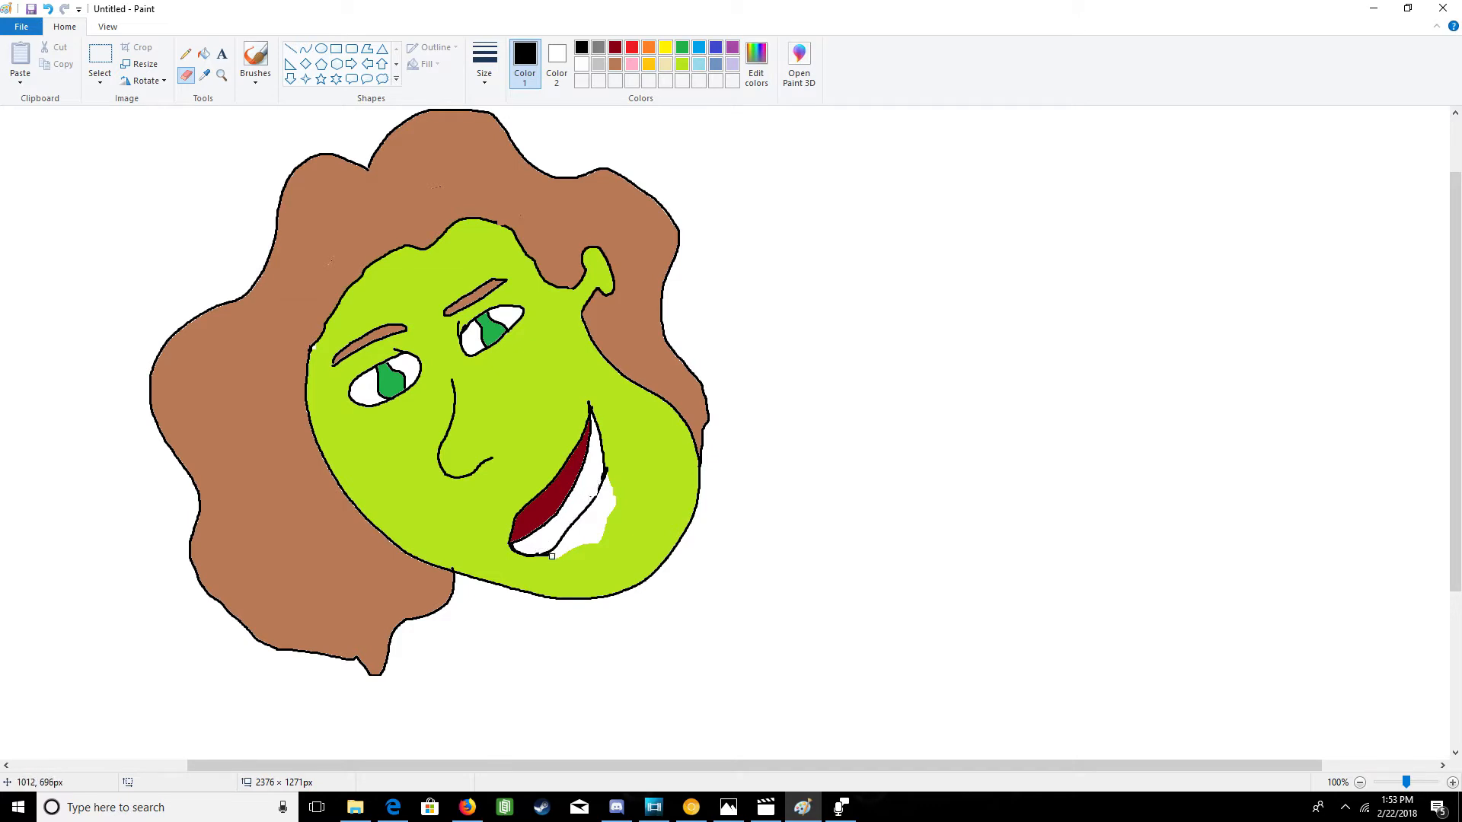
left_click_drag(546, 556, 553, 555)
- Fill the lower lip with dark red and the erased white patch beside it with lime green
left_click(616, 48)
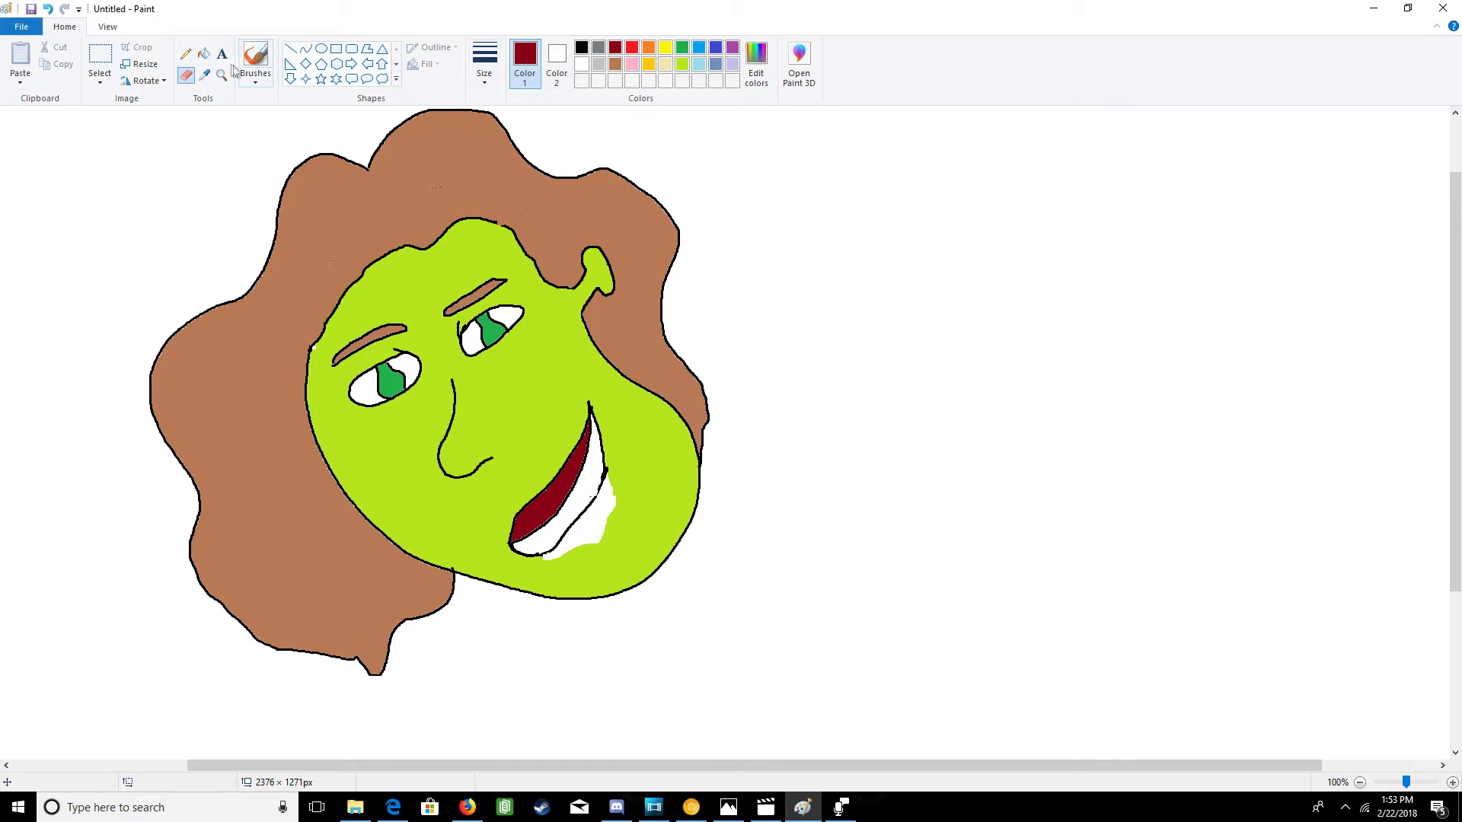
left_click(203, 53)
left_click(578, 505)
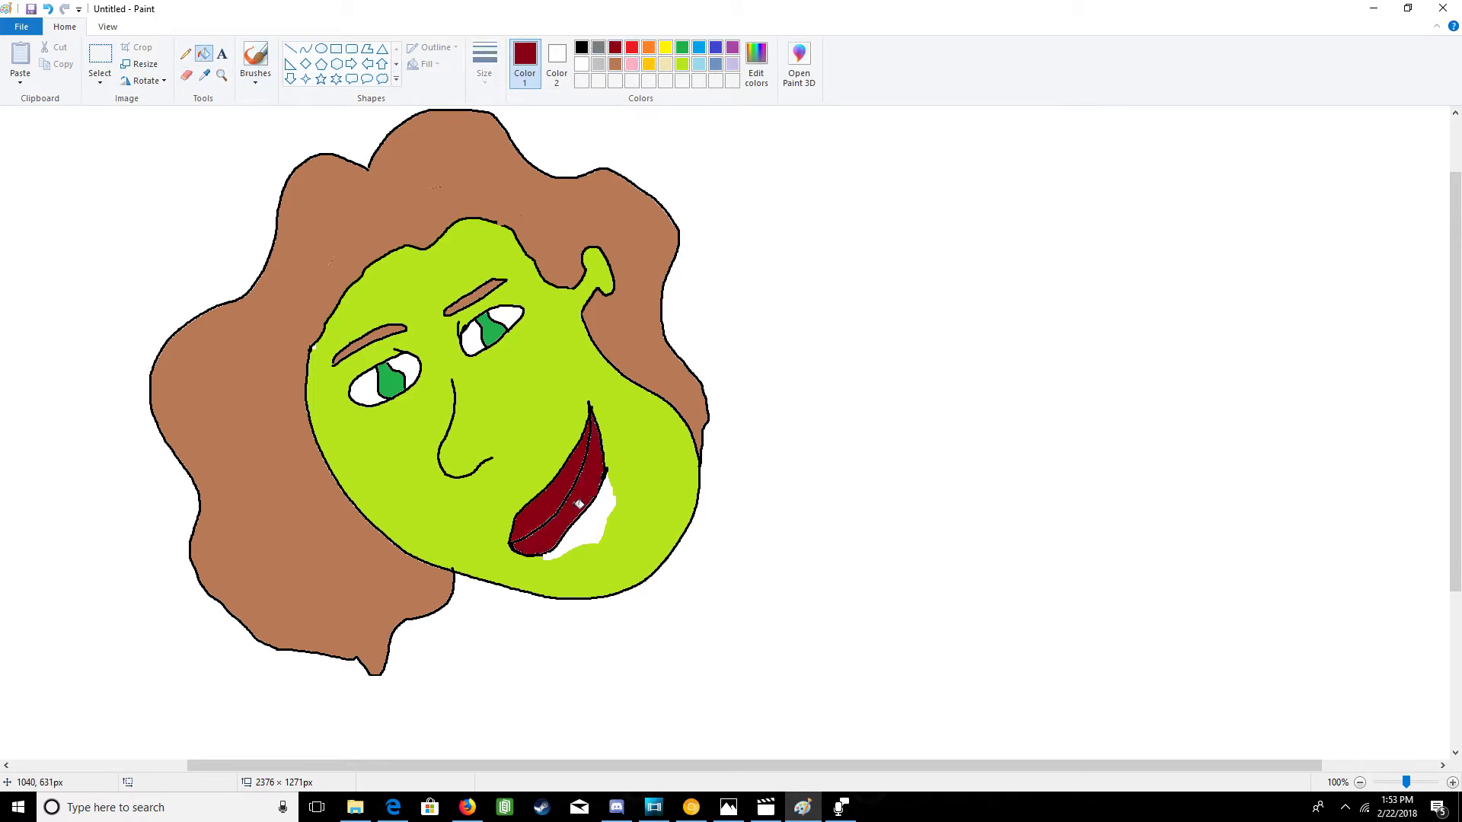
left_click(682, 64)
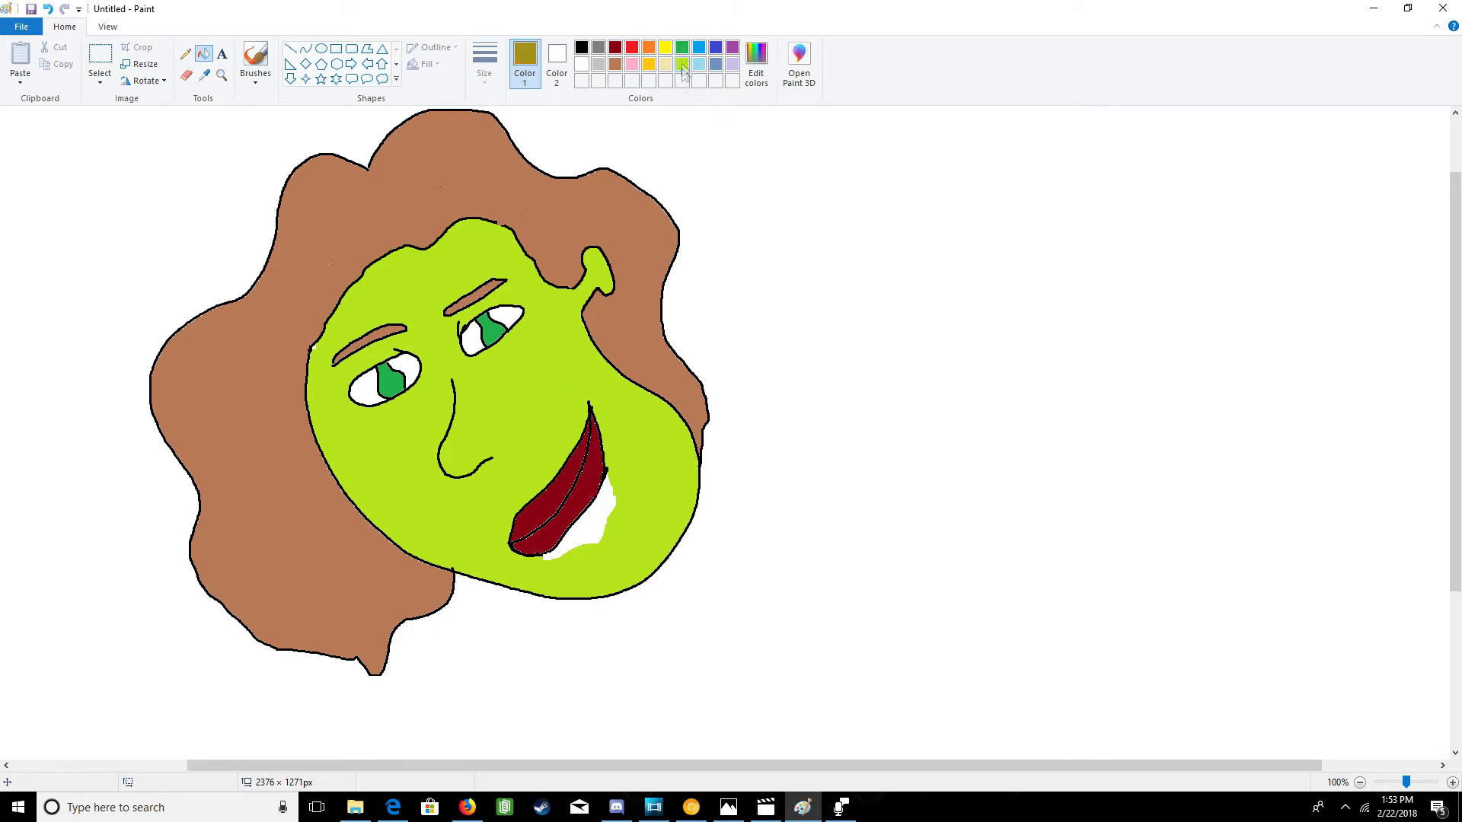
left_click(588, 528)
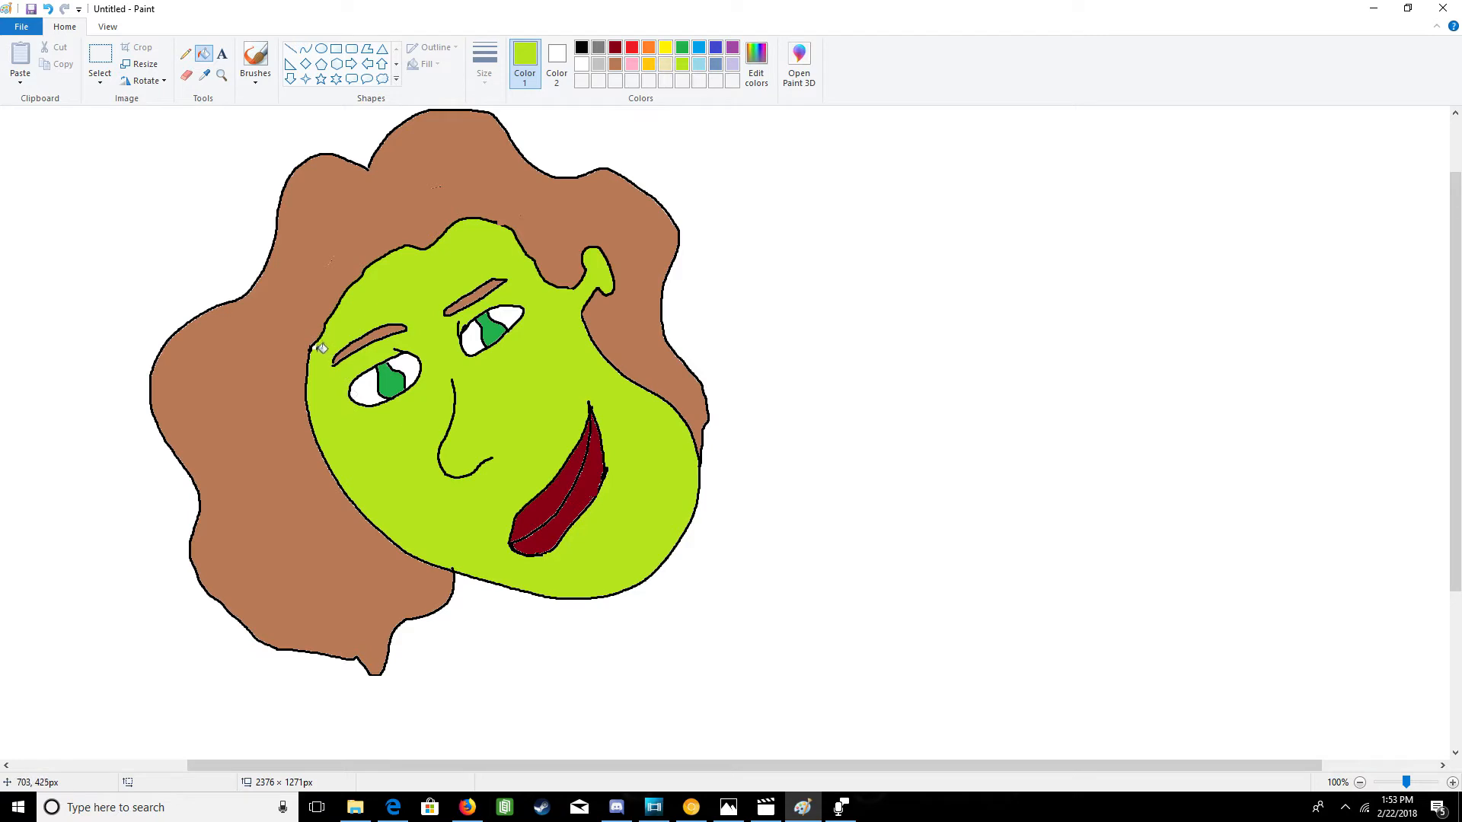
left_click(315, 348)
- Draw black forehead wrinkles, a line under each eye and freckles on the face, undoing the stray freckles near the mouth
left_click(581, 49)
left_click(255, 60)
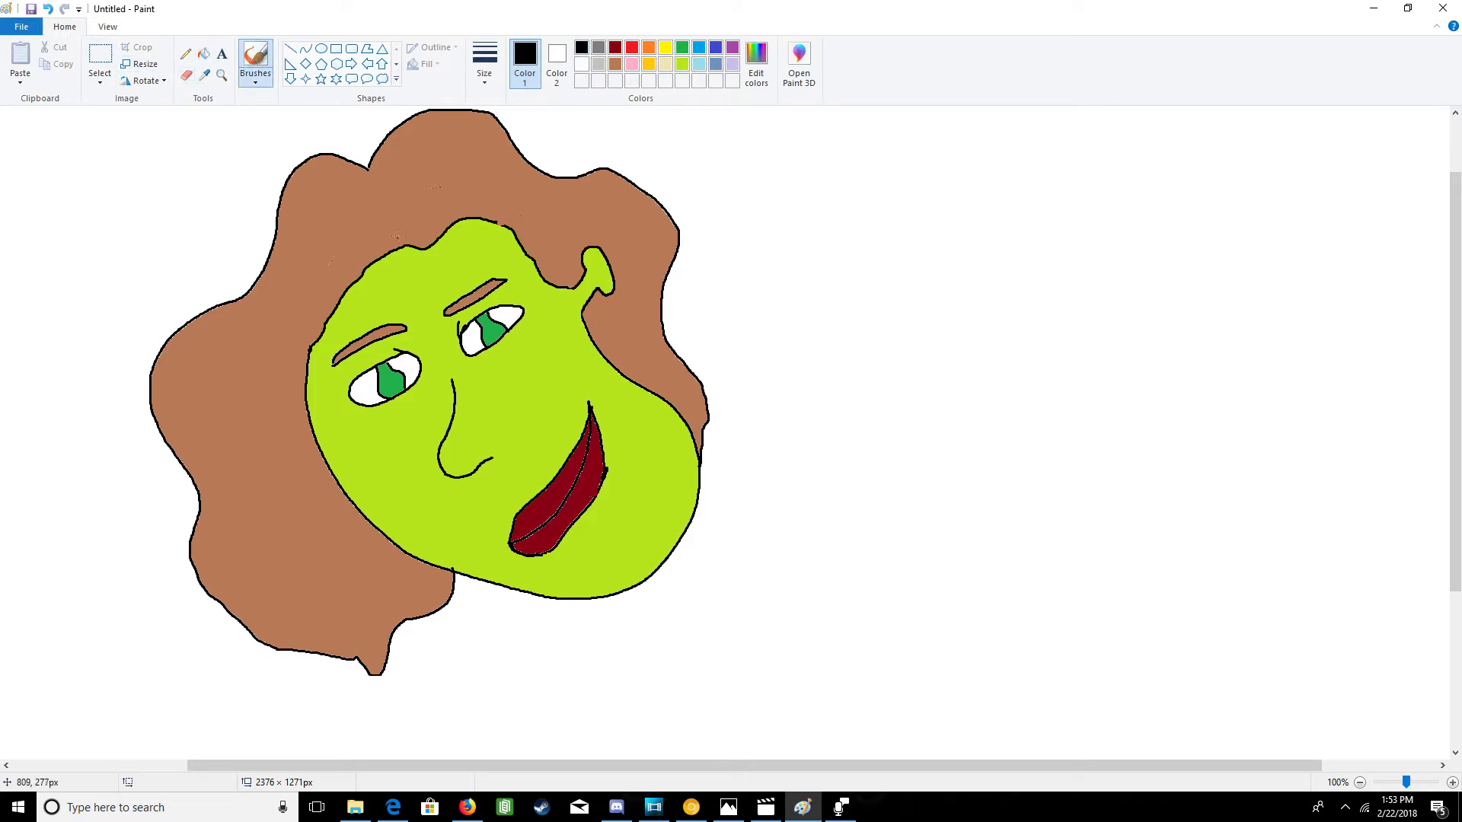
mouse_move(379, 289)
left_mouse_down()
mouse_move(452, 272)
mouse_move(392, 299)
mouse_move(455, 282)
left_mouse_up()
left_click_drag(487, 362, 531, 335)
left_click_drag(364, 418, 421, 396)
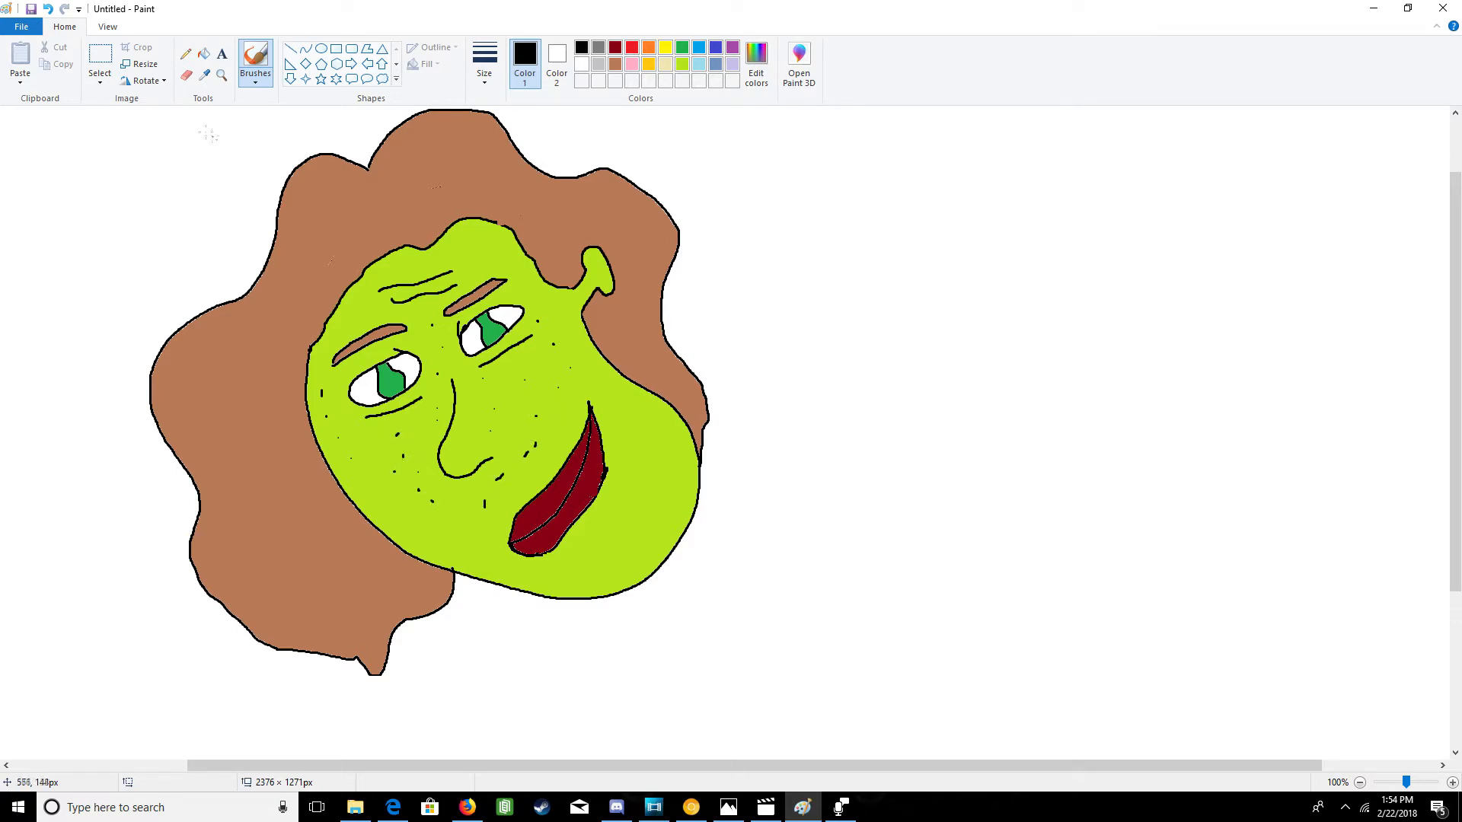
left_click(47, 10)
left_click(47, 9)
left_click(47, 12)
mouse_move(583, 600)
left_mouse_down()
mouse_move(719, 642)
mouse_move(811, 707)
left_mouse_up()
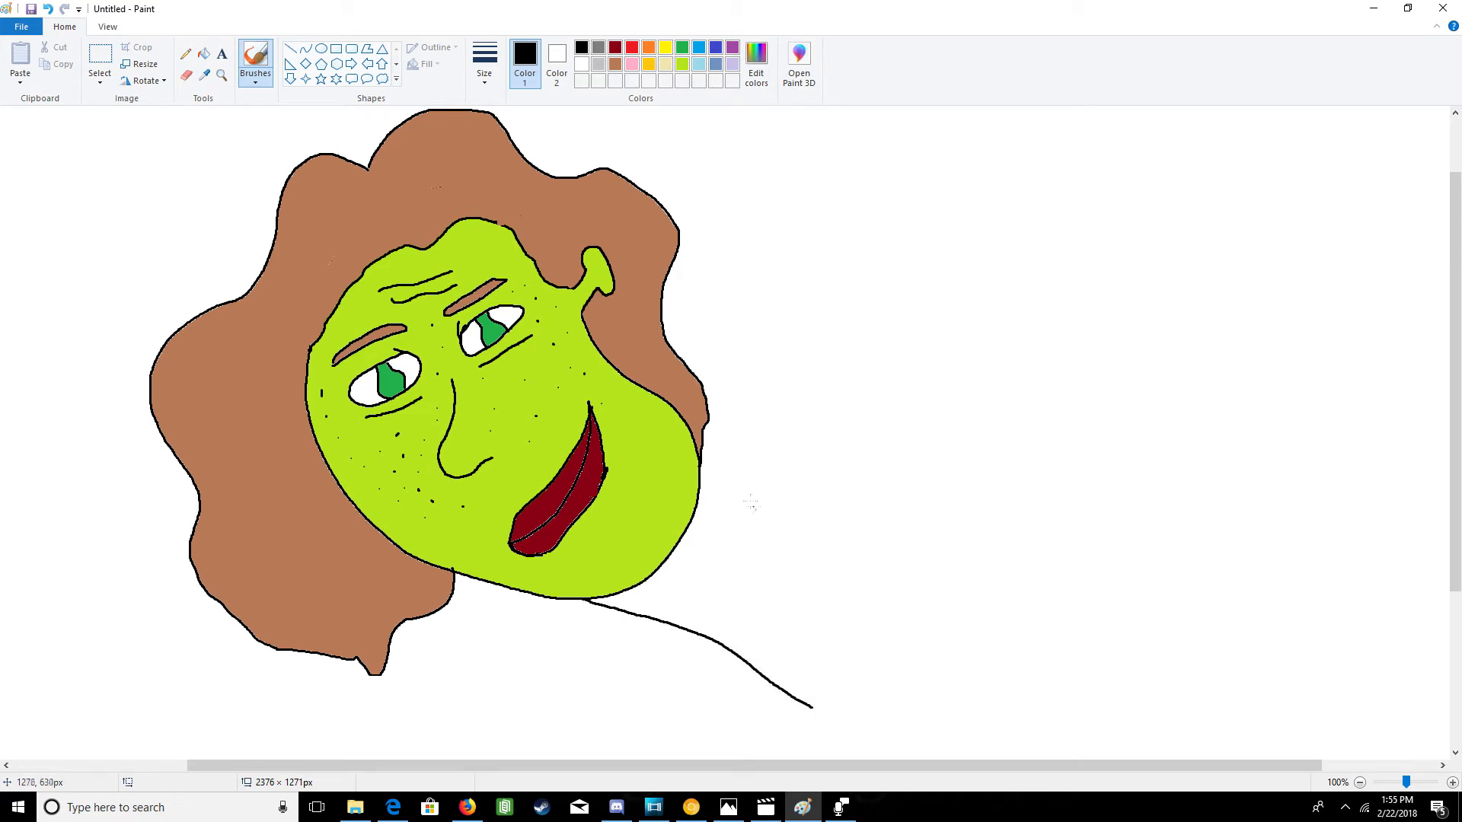
mouse_move(701, 465)
left_mouse_down()
mouse_move(780, 496)
mouse_move(841, 573)
mouse_move(891, 604)
left_mouse_up()
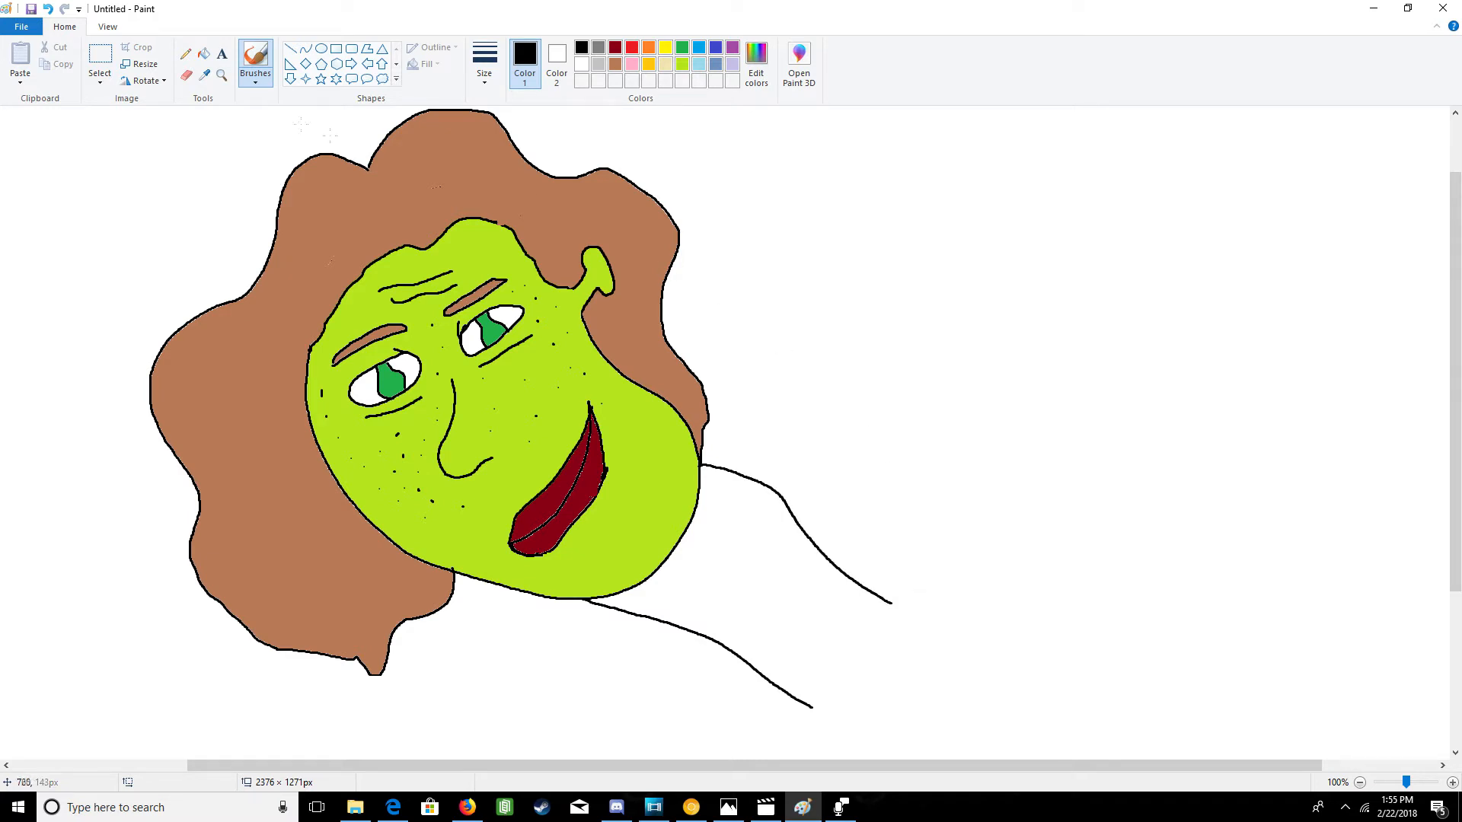
left_click(48, 9)
left_click(49, 10)
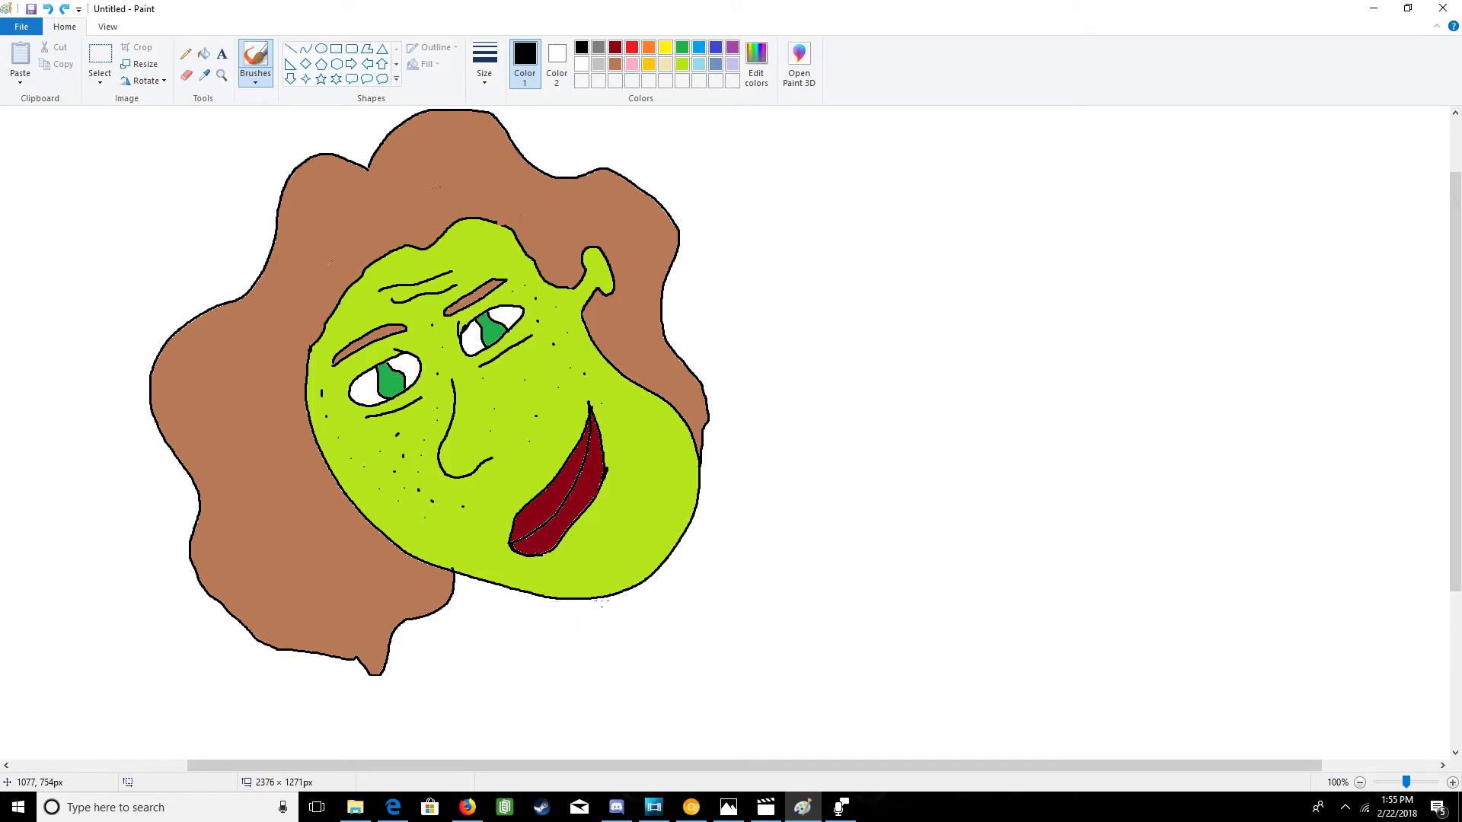
- Draw two short black neck lines below the chin and hair, and a long shoulder line sloping across the canvas
left_click_drag(565, 603, 691, 675)
left_click_drag(702, 462, 749, 491)
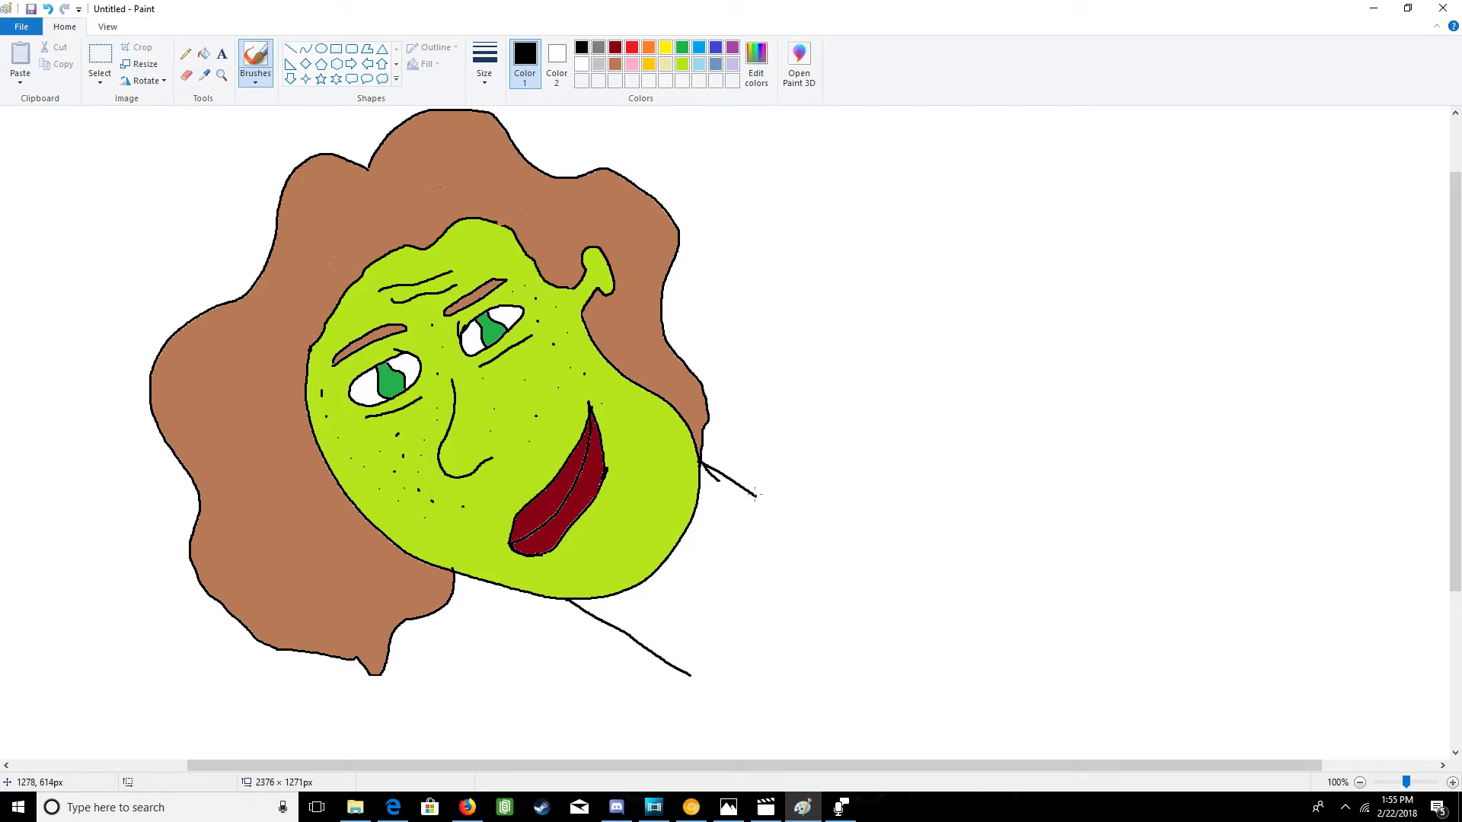
left_click_drag(756, 492, 762, 474)
mouse_move(755, 496)
left_mouse_down()
mouse_move(821, 452)
mouse_move(954, 455)
mouse_move(1455, 587)
left_mouse_up()
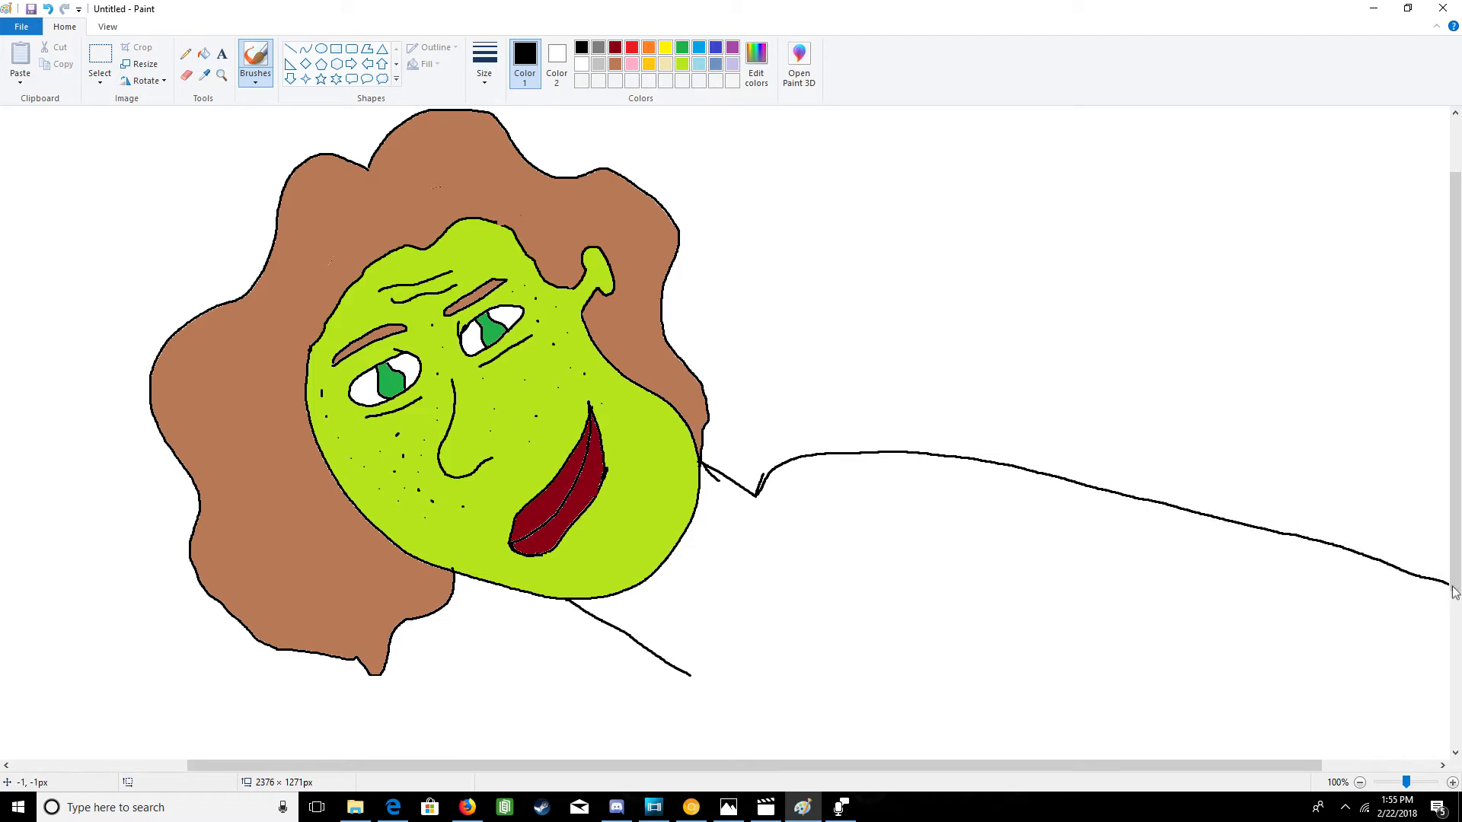
left_click_drag(1458, 522, 1458, 655)
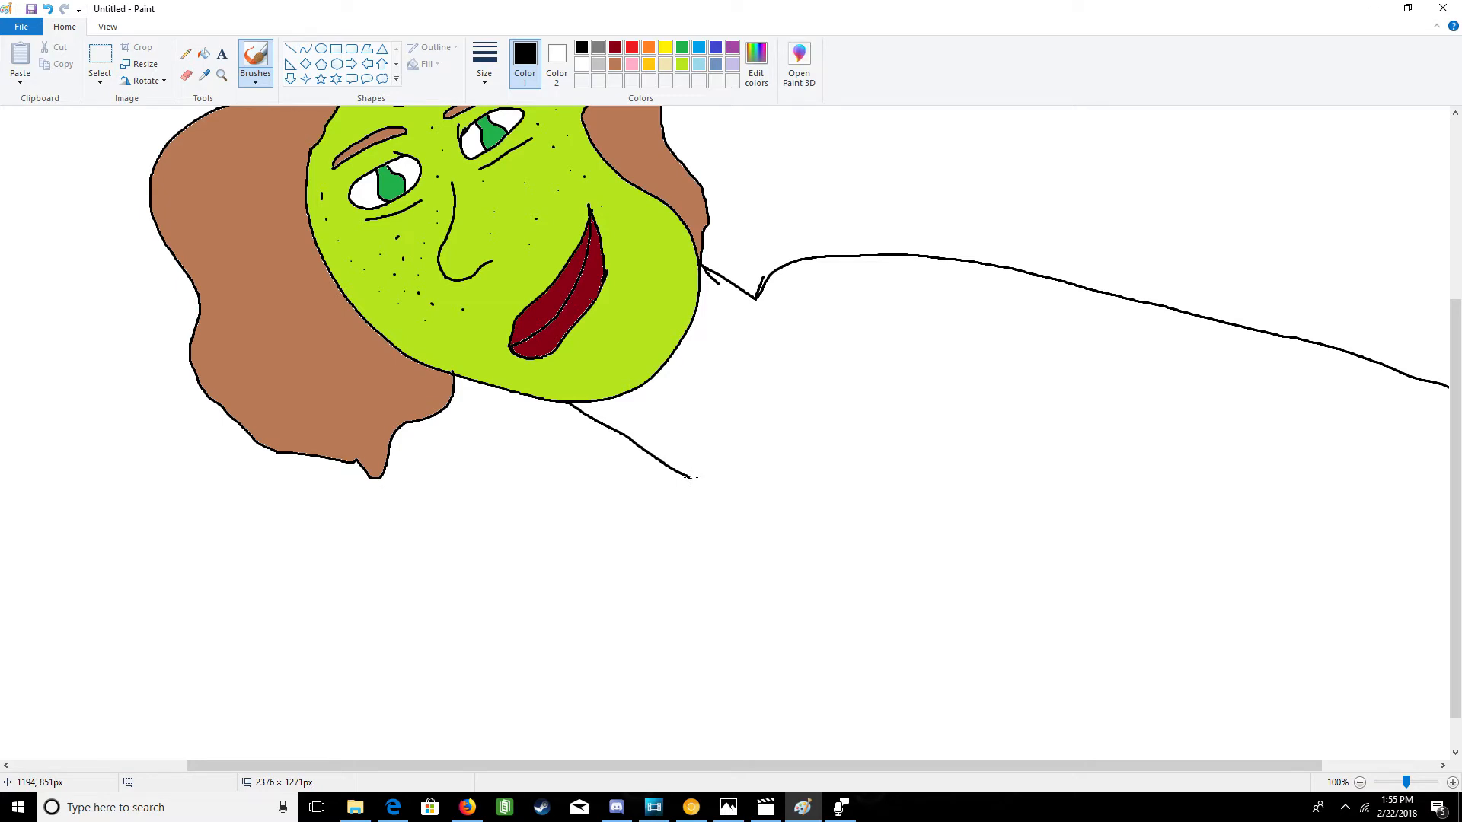
- Try to draw a bent arm from the lower neck line with a hand and fingers over the hair, and undo it
mouse_move(690, 480)
left_mouse_down()
mouse_move(661, 712)
mouse_move(647, 737)
mouse_move(607, 739)
mouse_move(514, 709)
mouse_move(453, 644)
mouse_move(406, 457)
left_mouse_up()
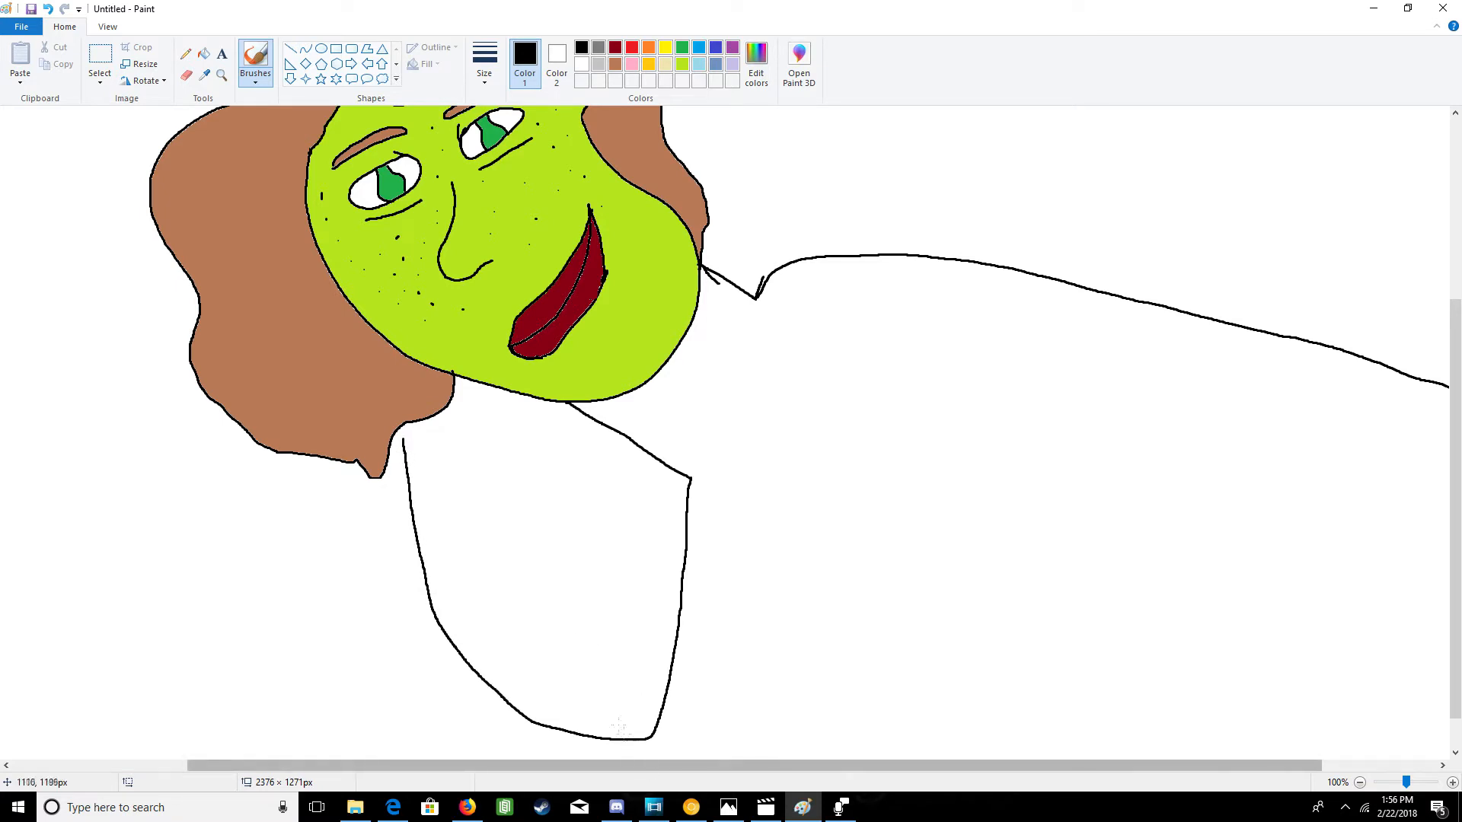
mouse_move(404, 437)
left_mouse_down()
mouse_move(469, 431)
mouse_move(495, 384)
mouse_move(411, 394)
mouse_move(371, 374)
mouse_move(331, 288)
mouse_move(282, 316)
mouse_move(259, 384)
mouse_move(332, 471)
mouse_move(360, 630)
left_mouse_up()
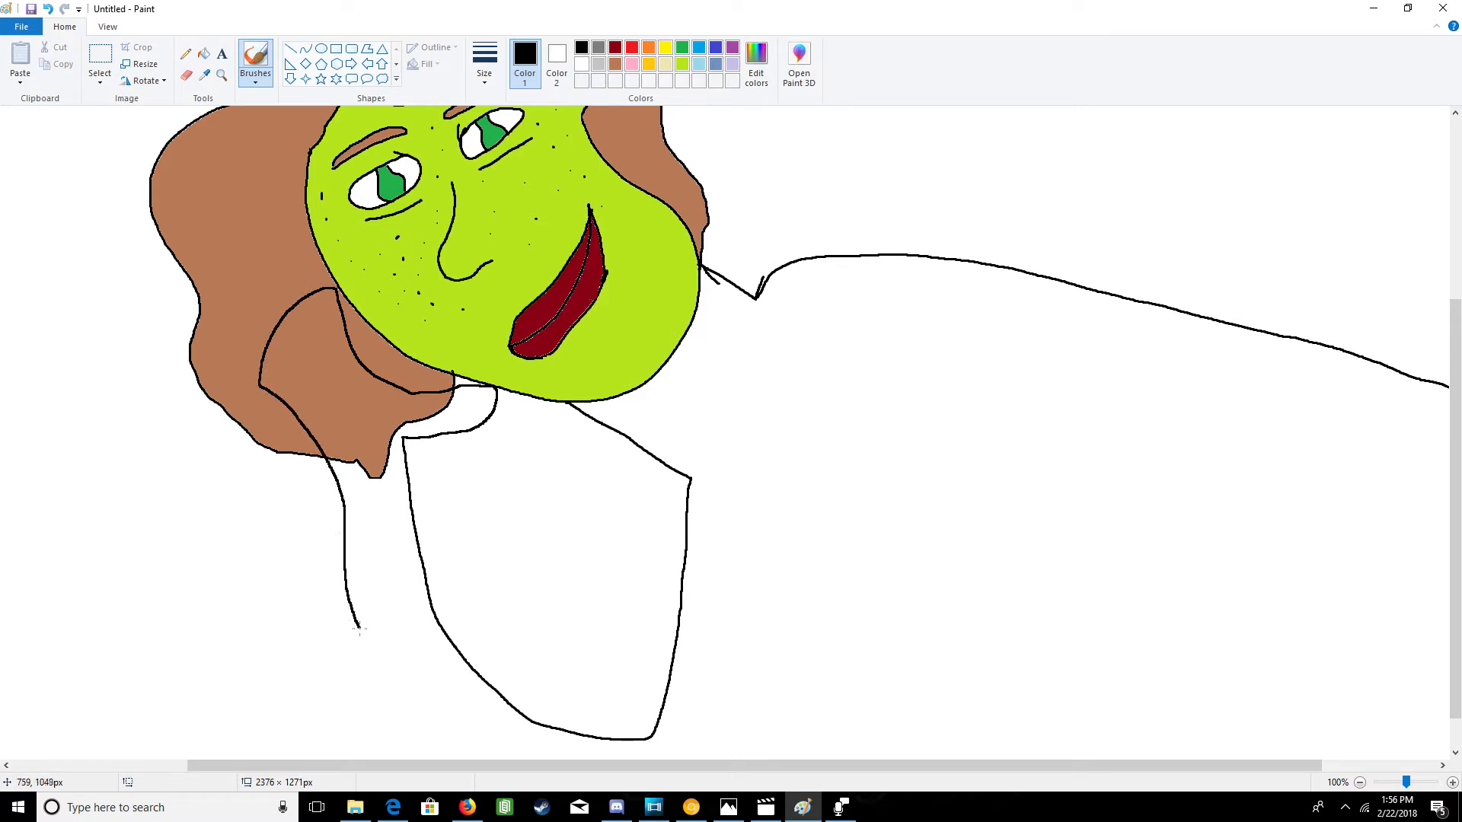
left_click_drag(300, 301, 330, 361)
left_click(47, 8)
left_click_drag(313, 344, 327, 371)
left_click_drag(288, 330, 317, 398)
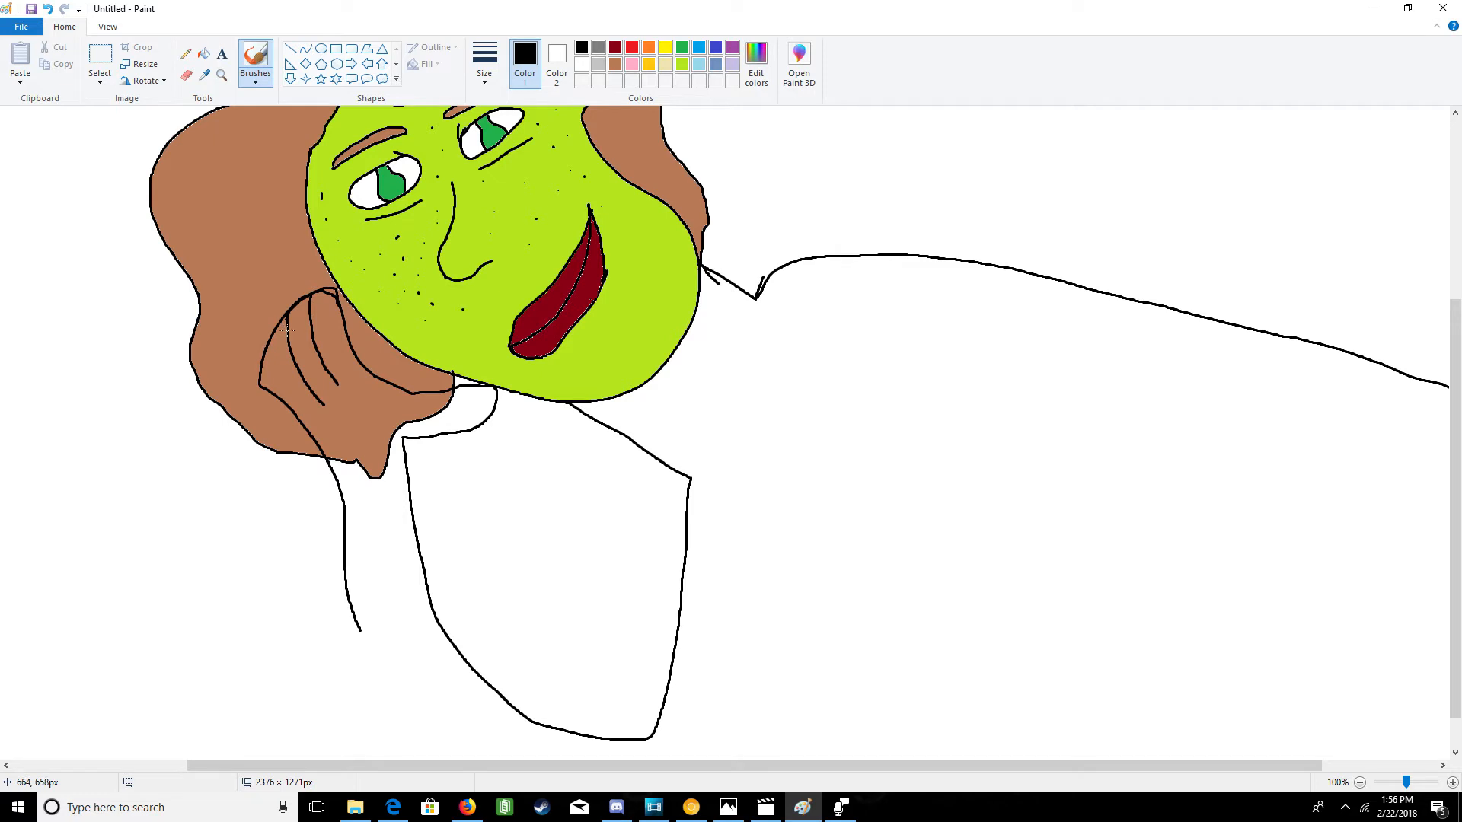
mouse_move(282, 320)
left_mouse_down()
mouse_move(274, 370)
mouse_move(293, 415)
left_mouse_up()
left_click(48, 10)
left_click(48, 9)
left_click(48, 10)
left_click(48, 9)
left_click(48, 9)
left_click(48, 9)
left_click(48, 9)
mouse_move(689, 478)
left_mouse_down()
mouse_move(675, 585)
mouse_move(631, 656)
mouse_move(548, 706)
mouse_move(495, 675)
left_mouse_up()
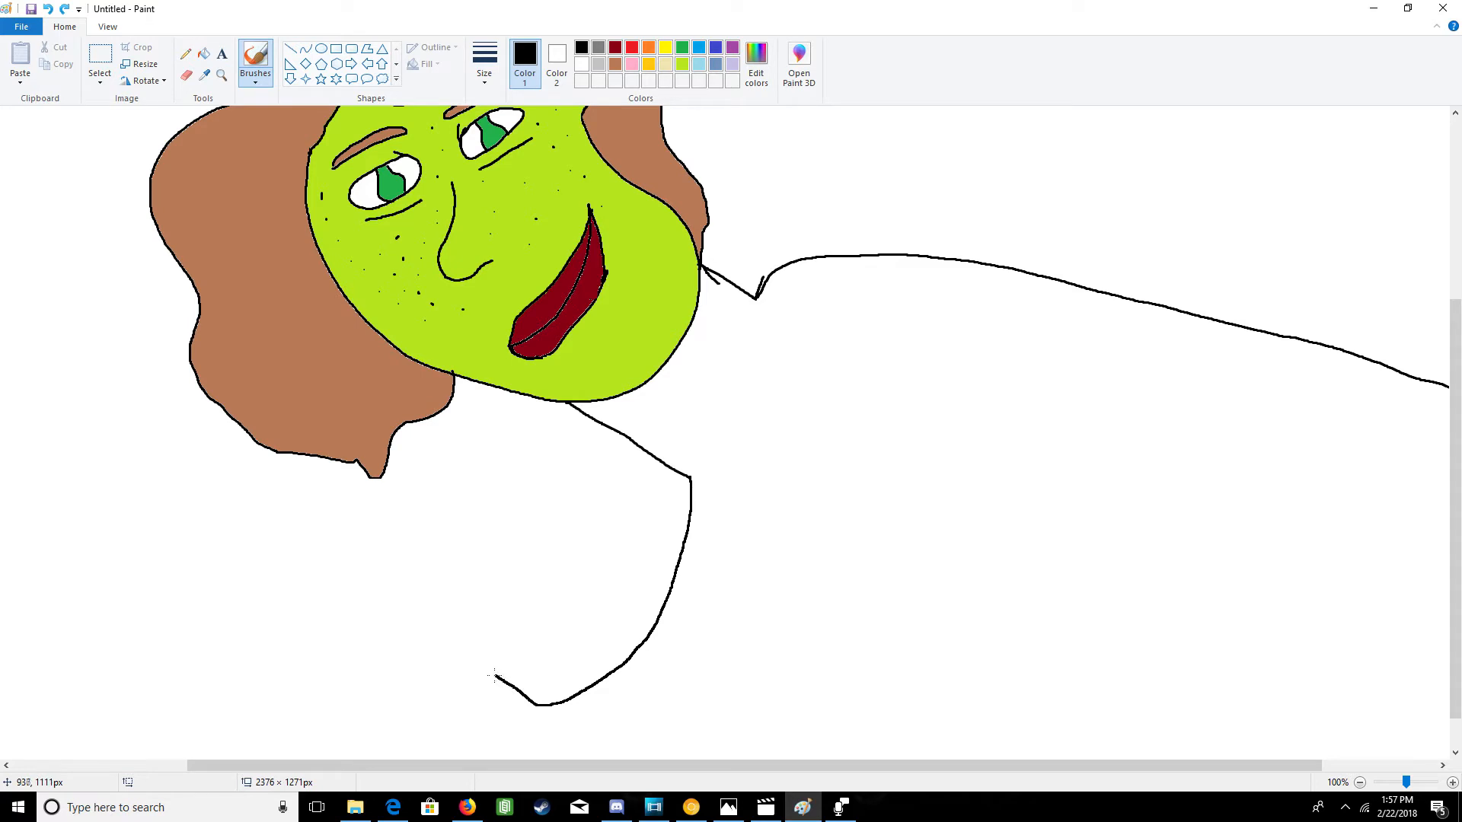
left_click(47, 9)
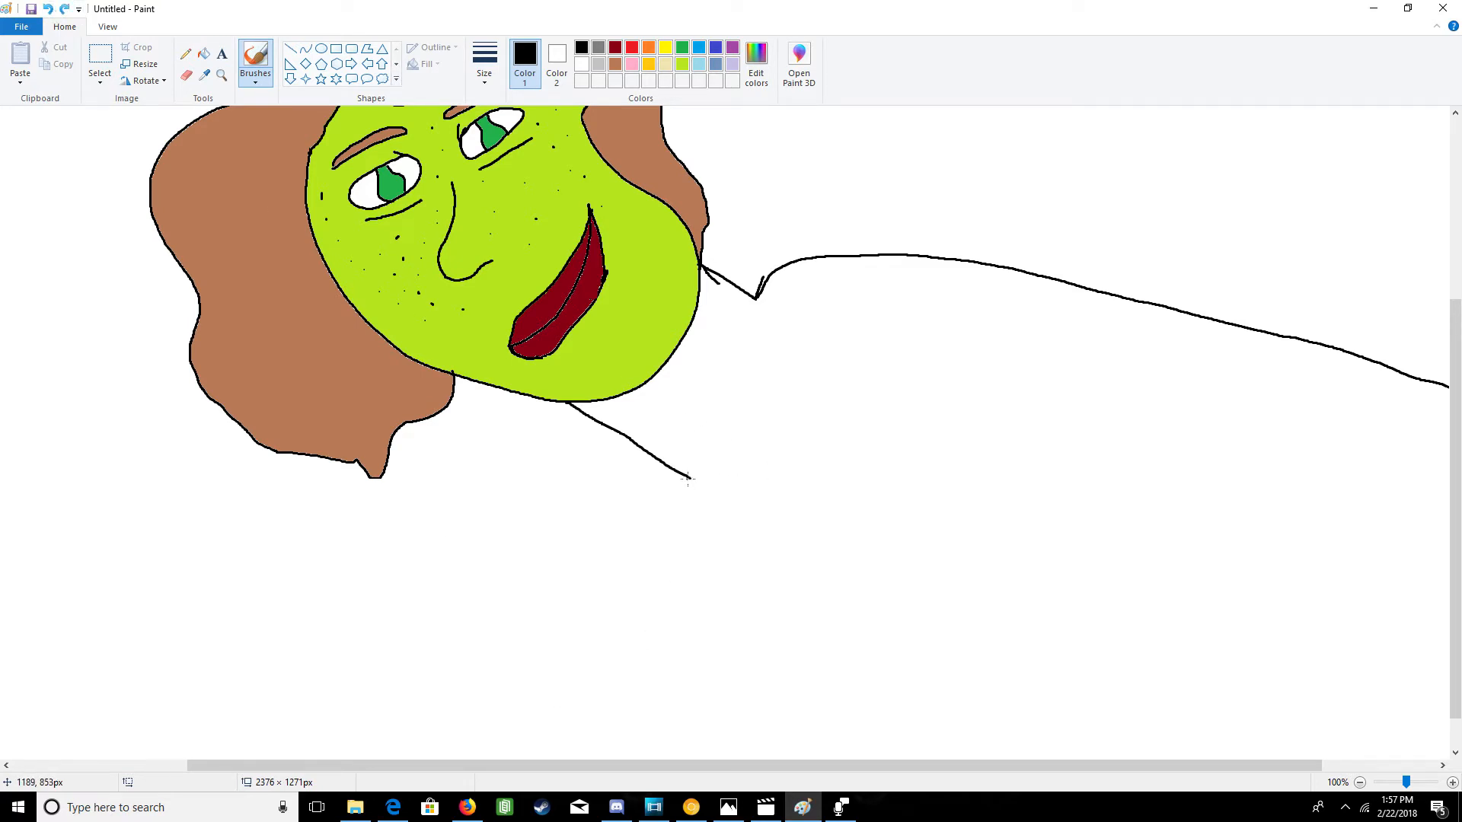
- Try a narrower bent arm with a thumb under the jaw and a curled hand with fingers over the hair
mouse_move(691, 478)
left_mouse_down()
mouse_move(683, 561)
mouse_move(647, 647)
mouse_move(591, 747)
mouse_move(556, 754)
mouse_move(505, 728)
mouse_move(470, 685)
mouse_move(439, 447)
mouse_move(419, 411)
mouse_move(484, 420)
mouse_move(520, 400)
mouse_move(396, 352)
left_mouse_up()
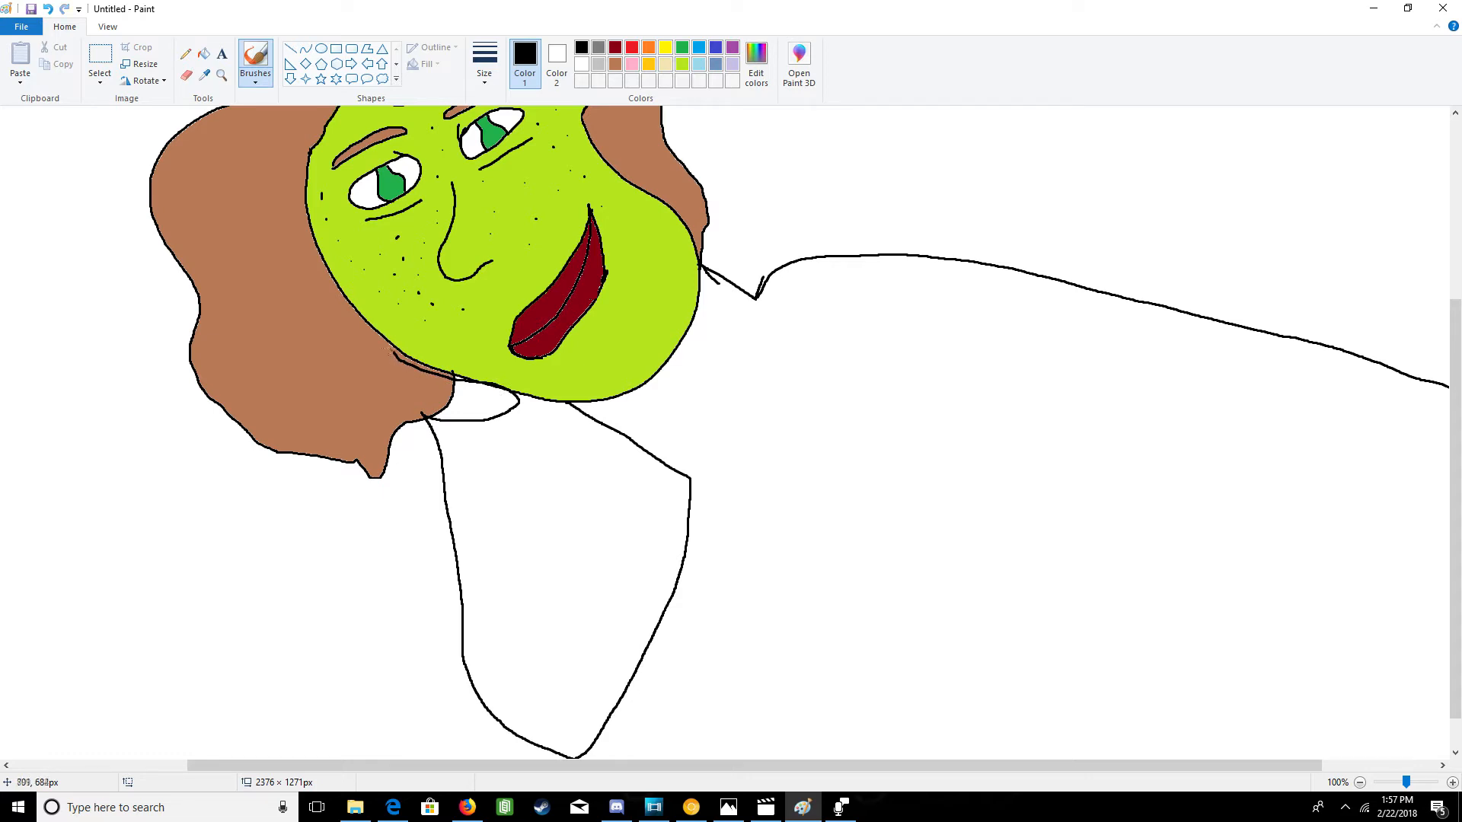
left_click_drag(397, 352, 368, 317)
left_click(48, 8)
mouse_move(397, 353)
left_mouse_down()
mouse_move(347, 322)
mouse_move(314, 326)
mouse_move(306, 346)
mouse_move(331, 433)
mouse_move(384, 470)
mouse_move(395, 519)
left_mouse_up()
left_click(47, 9)
mouse_move(393, 352)
left_mouse_down()
mouse_move(344, 325)
mouse_move(309, 332)
mouse_move(297, 364)
mouse_move(347, 417)
mouse_move(383, 559)
left_mouse_up()
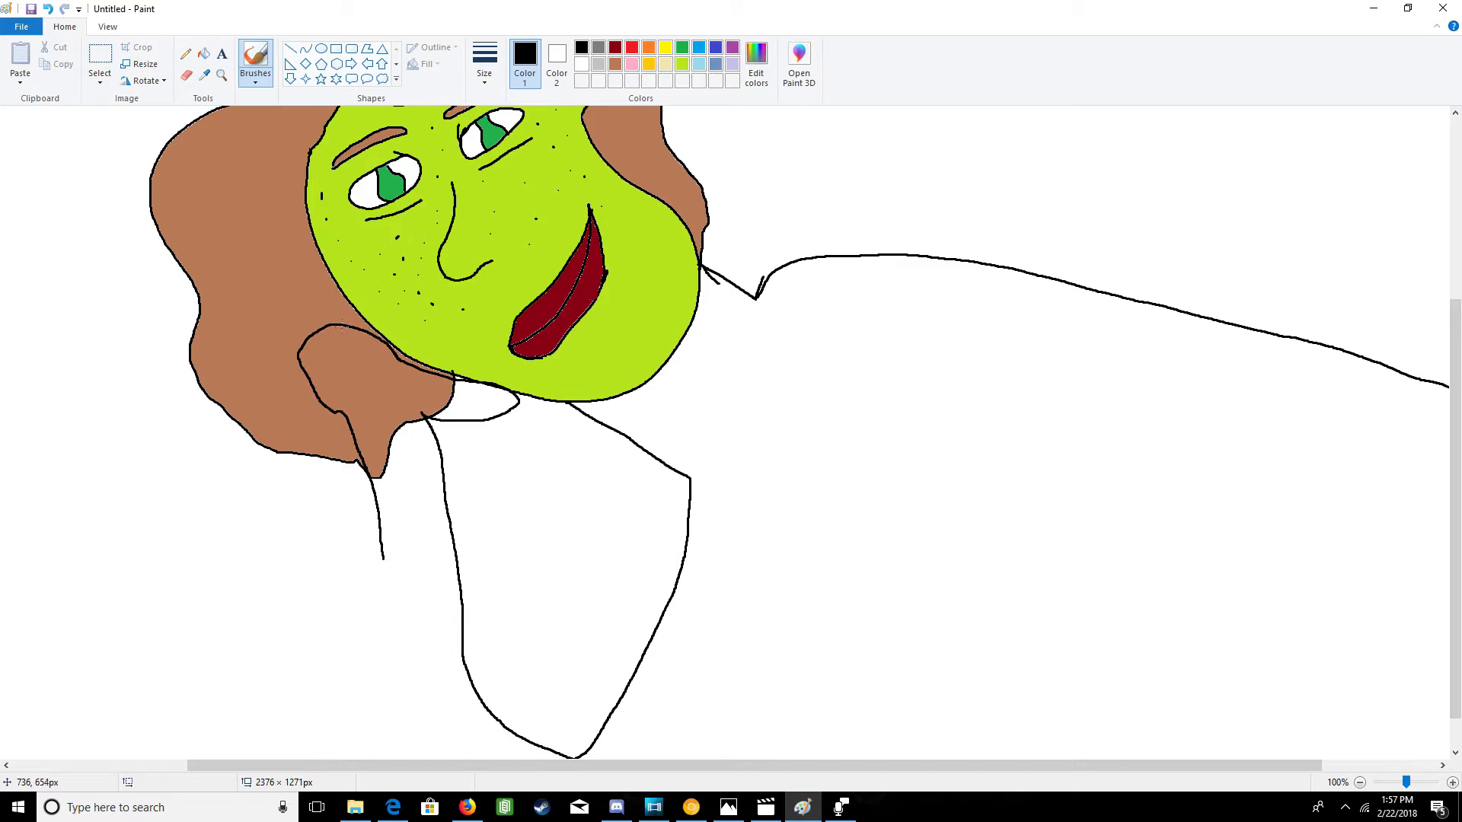
left_click_drag(323, 329, 353, 370)
left_click(47, 10)
left_click_drag(330, 326, 377, 373)
left_click_drag(318, 335, 341, 377)
left_click_drag(320, 393, 332, 403)
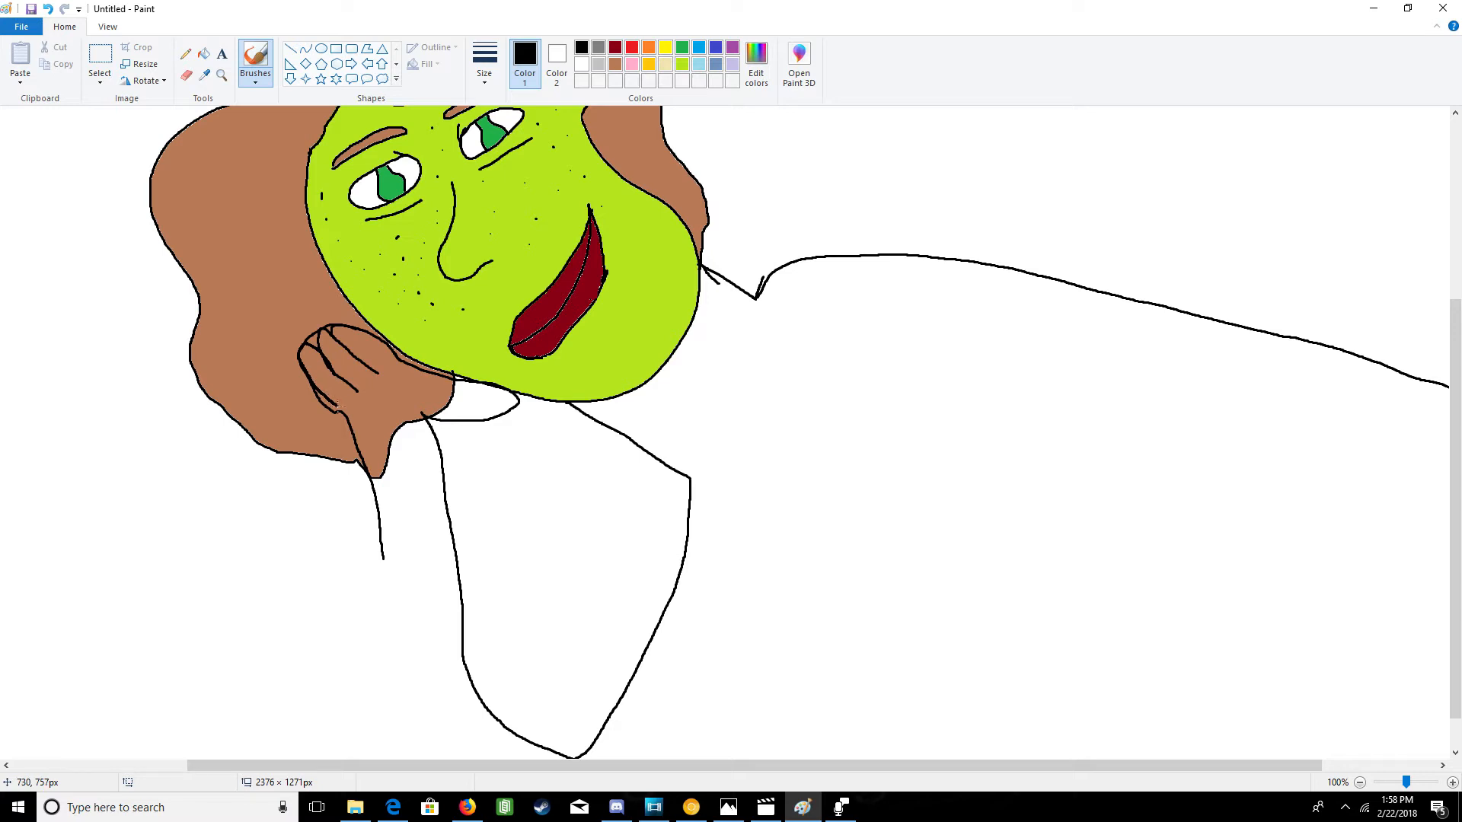
- Undo the arm and hand strokes, keeping the neck lines and the long shoulder line
key("ctrl+z")
left_click(49, 11)
left_click(50, 11)
left_click(50, 10)
left_click(50, 11)
left_click(50, 11)
left_click(49, 10)
left_click(50, 11)
left_click(49, 11)
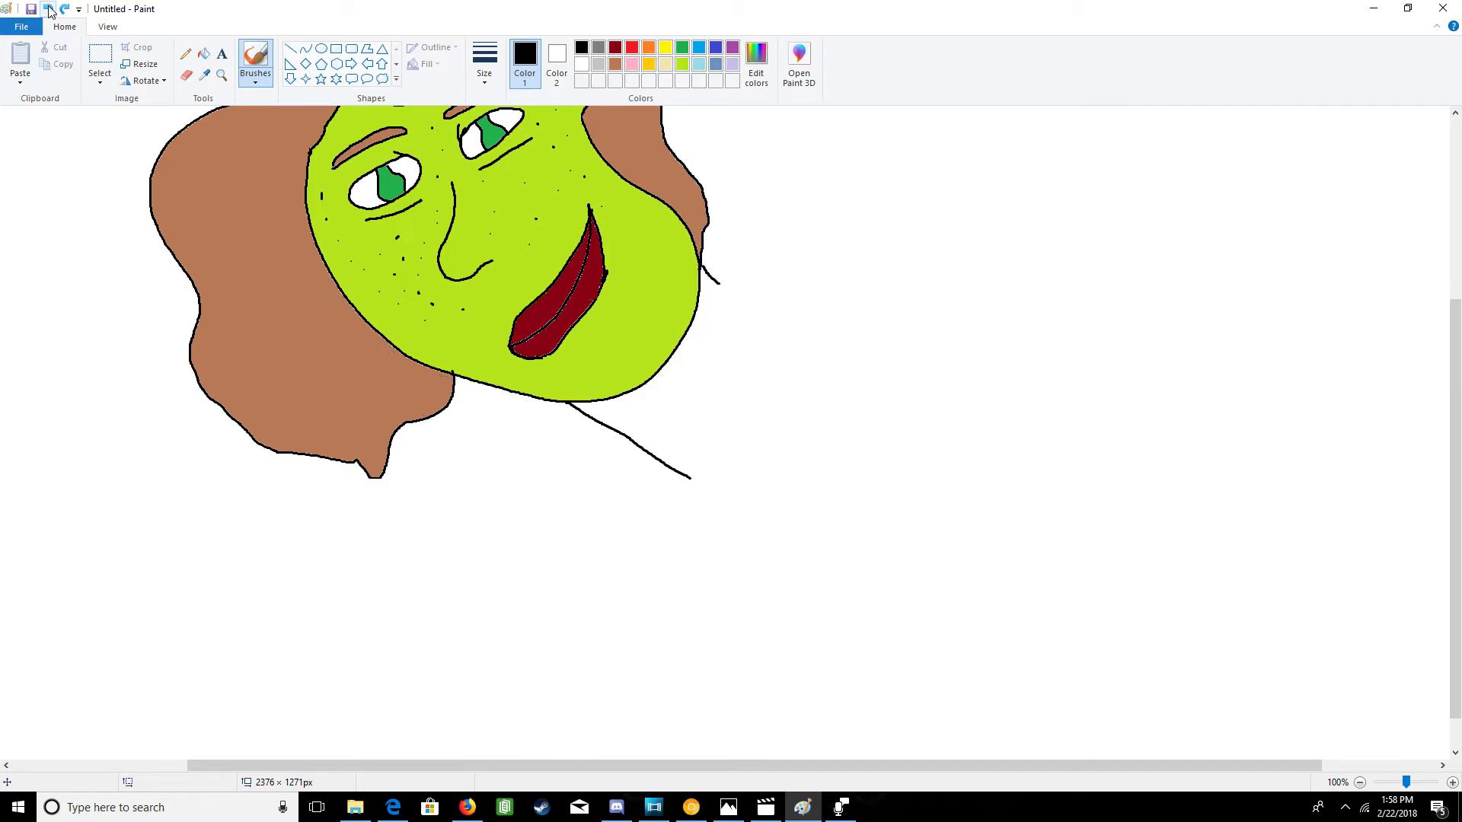
left_click(65, 10)
left_click(65, 10)
left_click(65, 9)
left_click(65, 9)
left_click(66, 10)
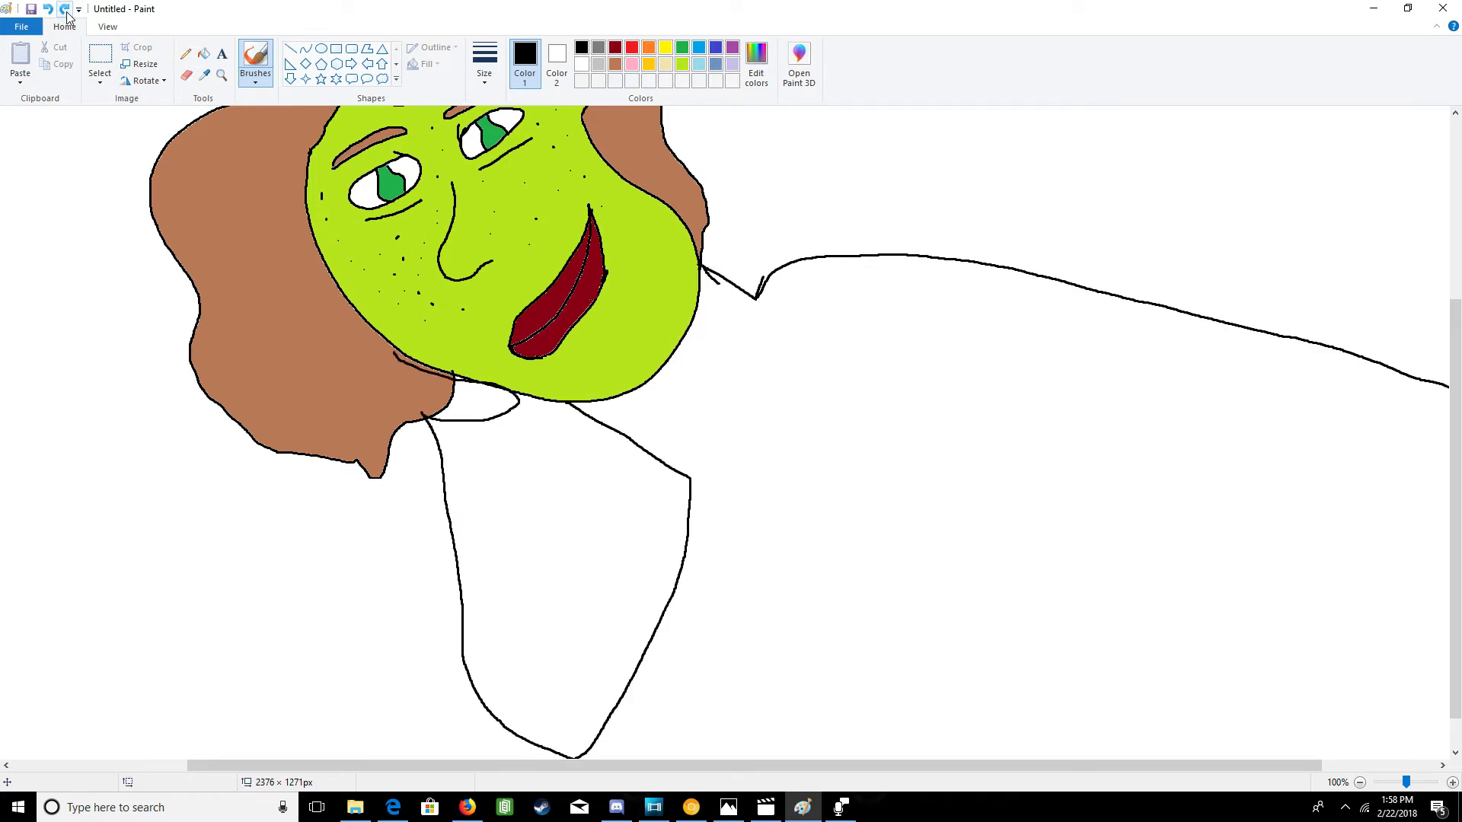
left_click(65, 9)
left_click(48, 9)
left_click(48, 10)
left_click(48, 10)
right_click(48, 15)
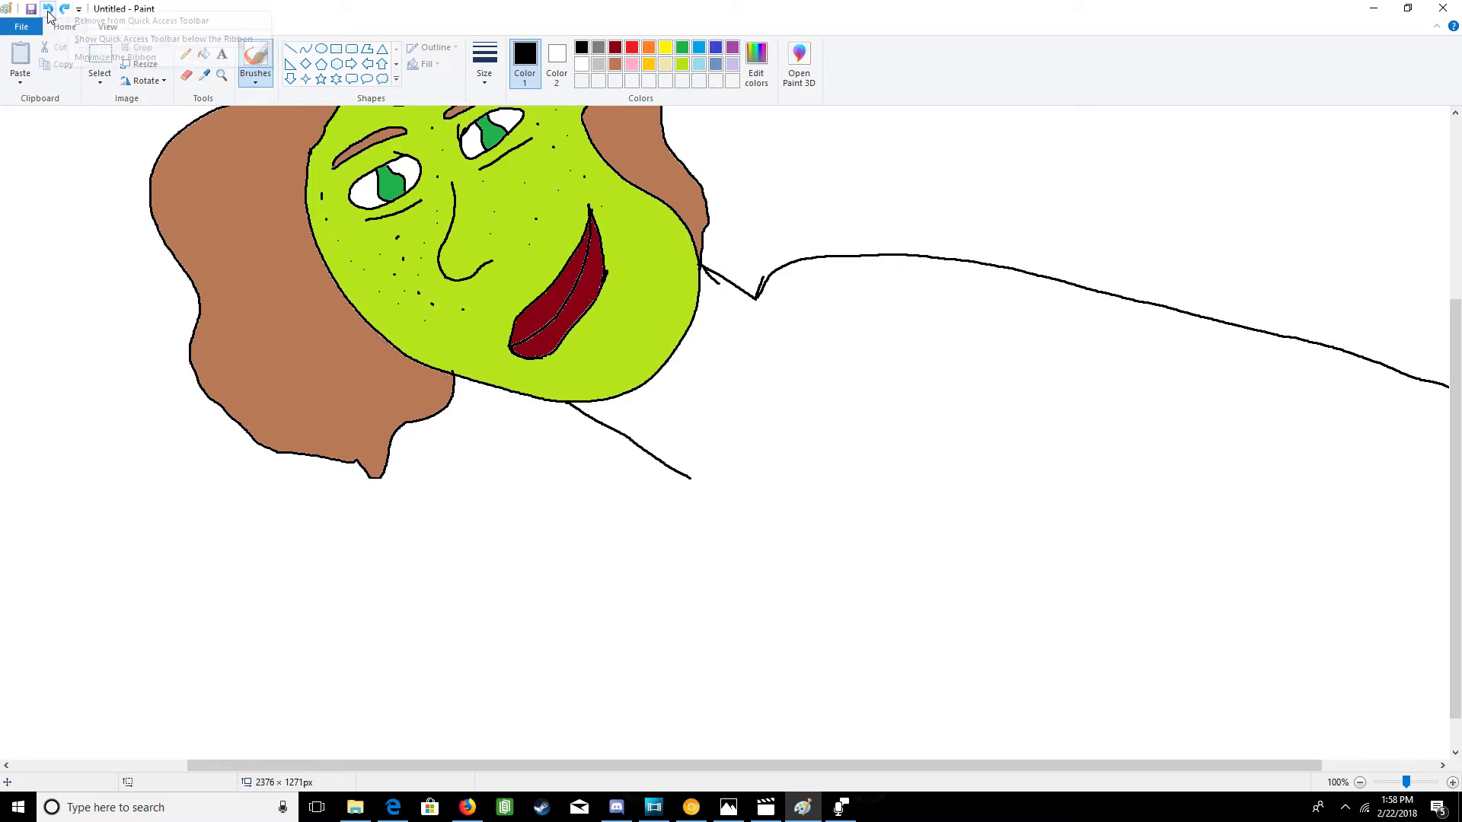
left_click(117, 272)
- Draw a bent black arm from the lower neck line, with thumb and fingers along the cheek and an outer forearm line
mouse_move(686, 484)
left_mouse_down()
mouse_move(663, 730)
mouse_move(628, 754)
mouse_move(576, 748)
mouse_move(506, 683)
mouse_move(451, 599)
mouse_move(428, 413)
left_mouse_up()
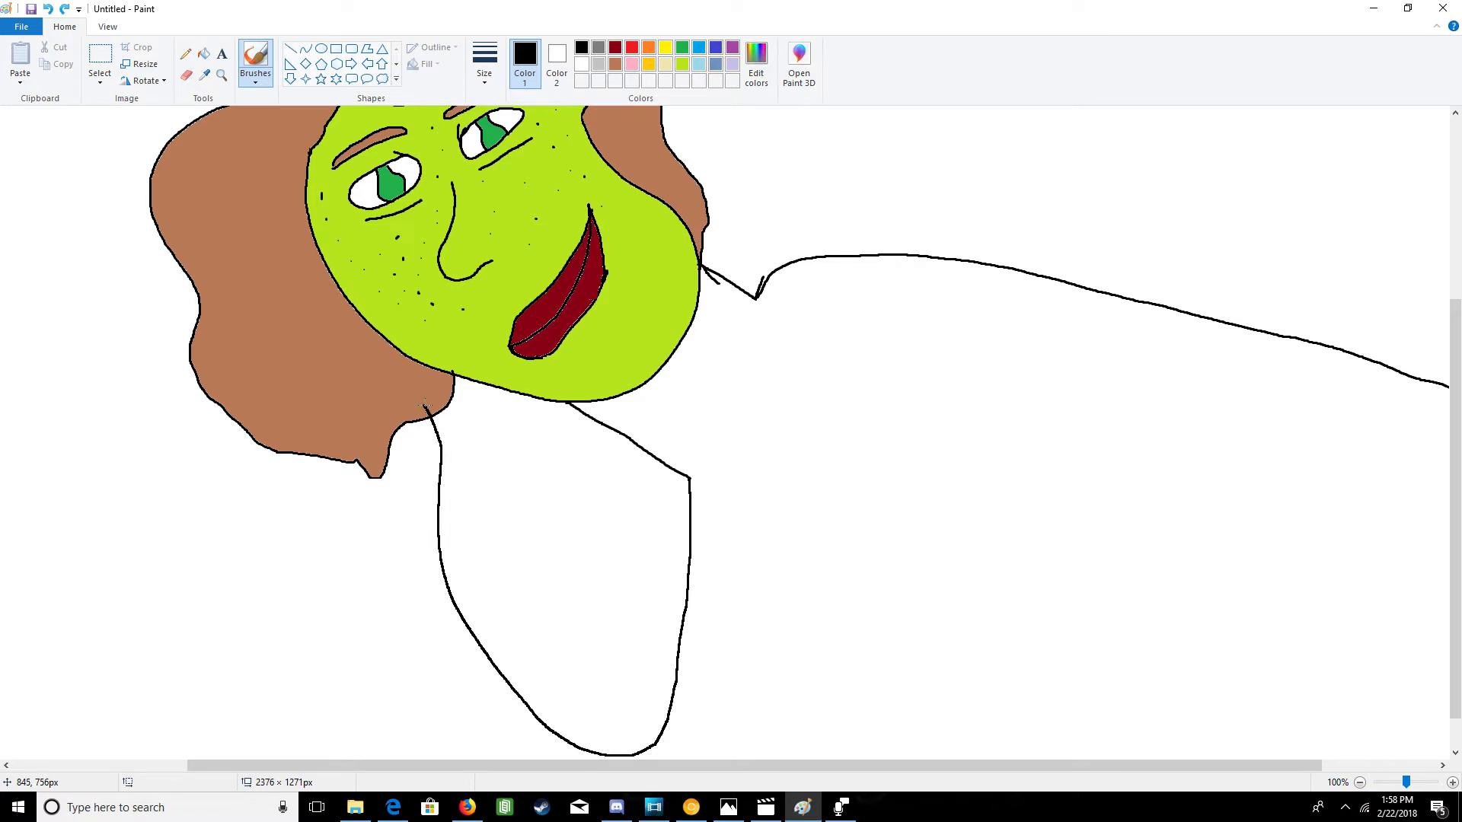
mouse_move(418, 400)
left_mouse_down()
mouse_move(354, 371)
mouse_move(317, 270)
left_mouse_up()
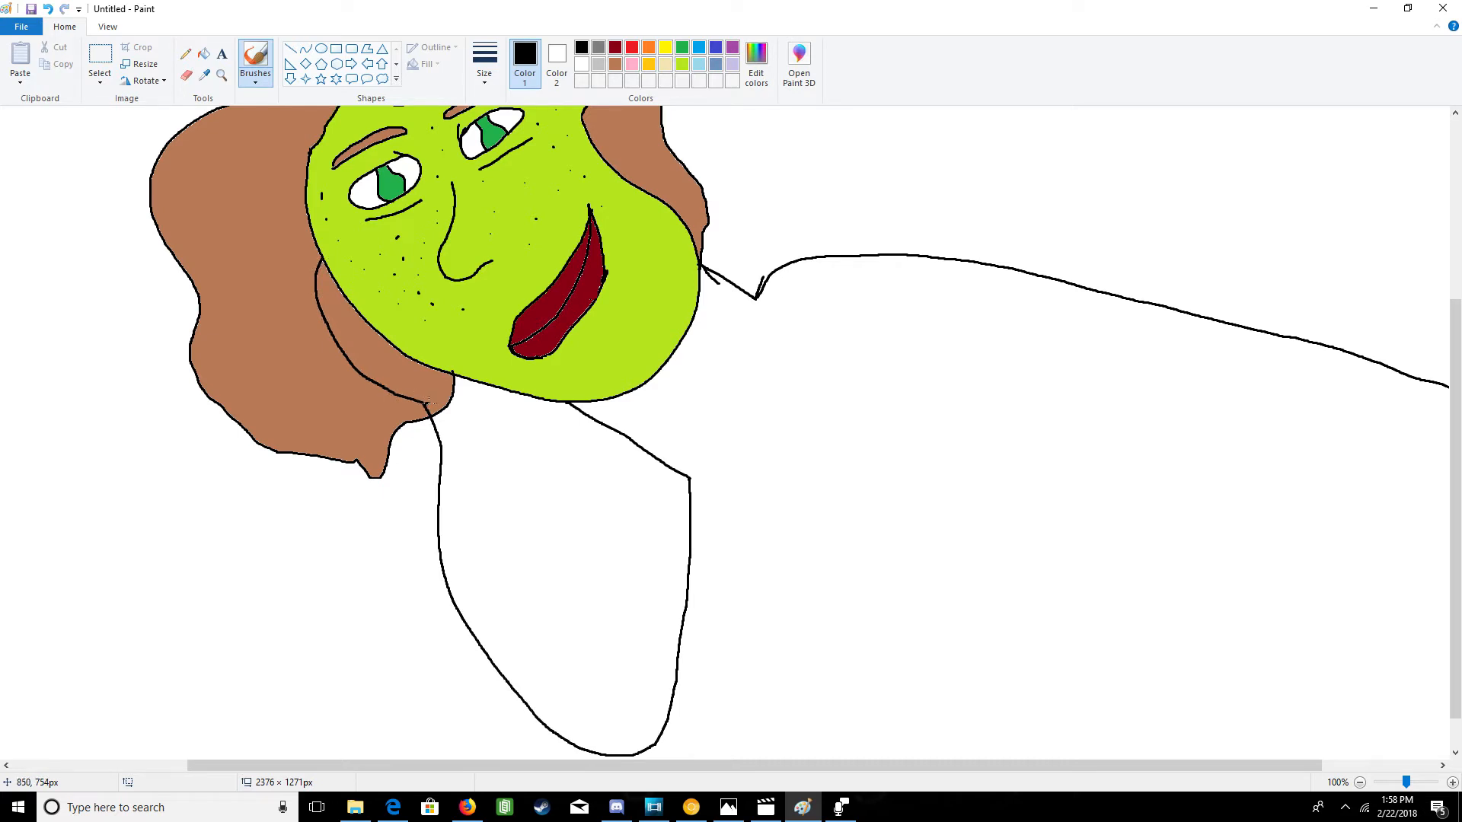
left_click_drag(451, 411, 507, 398)
left_click_drag(327, 274, 342, 311)
left_click_drag(355, 306, 375, 357)
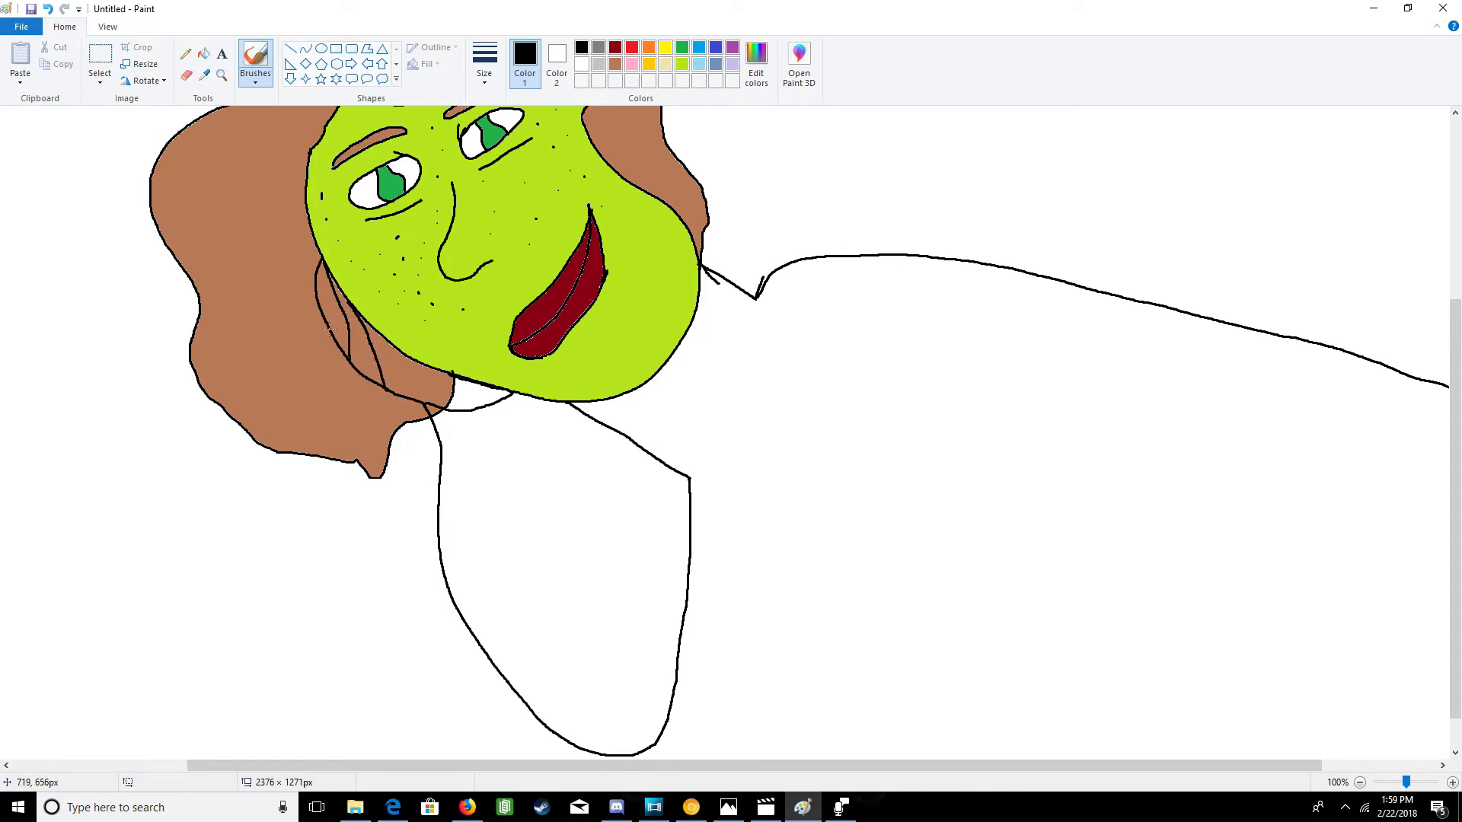
left_click_drag(335, 371, 452, 752)
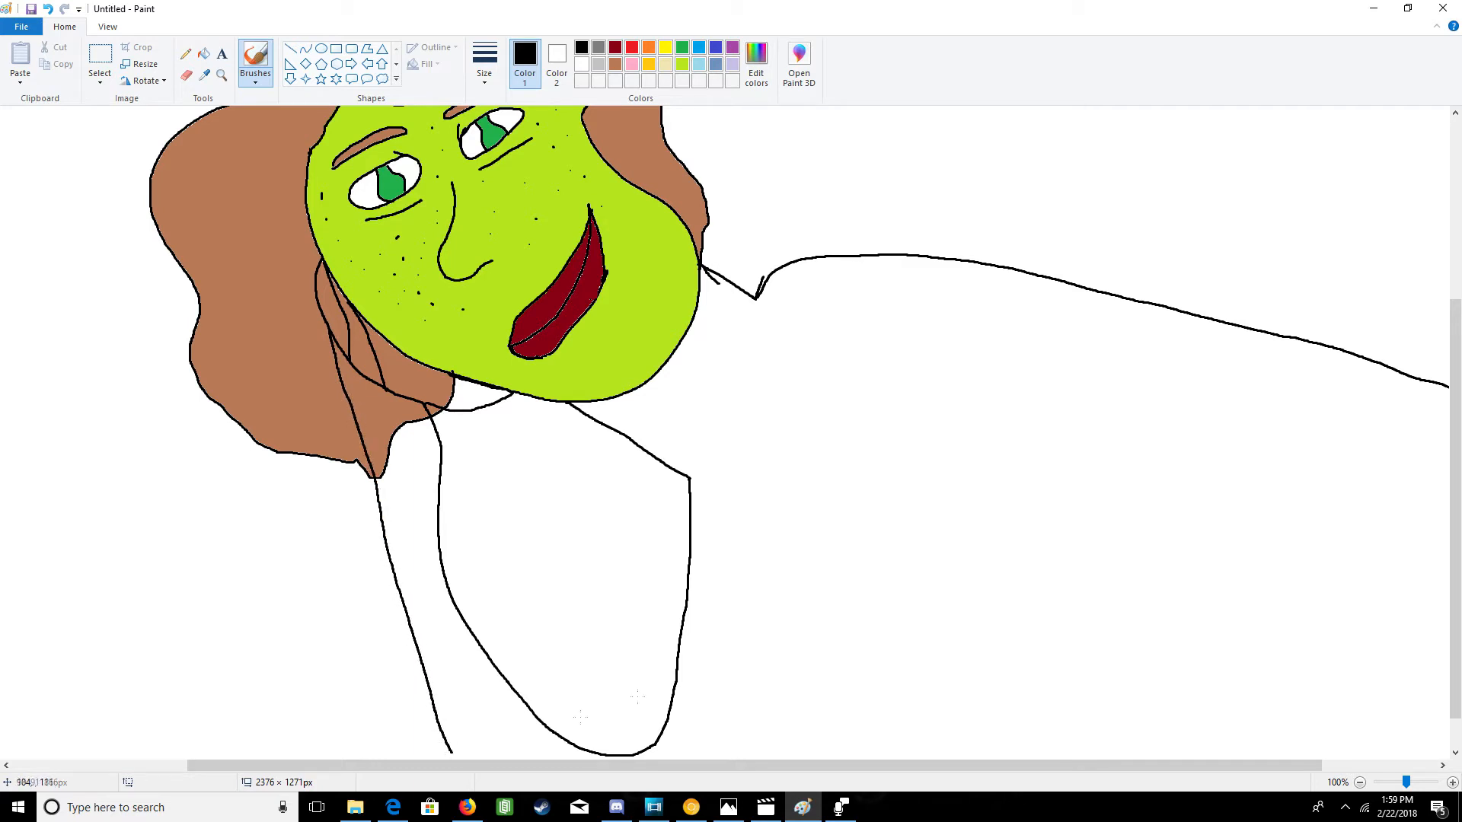
- Enlarge the canvas to 2658 × 1459 px by extending it beyond the shoulder and below the elbow
scroll(1457, 344, "down", 1)
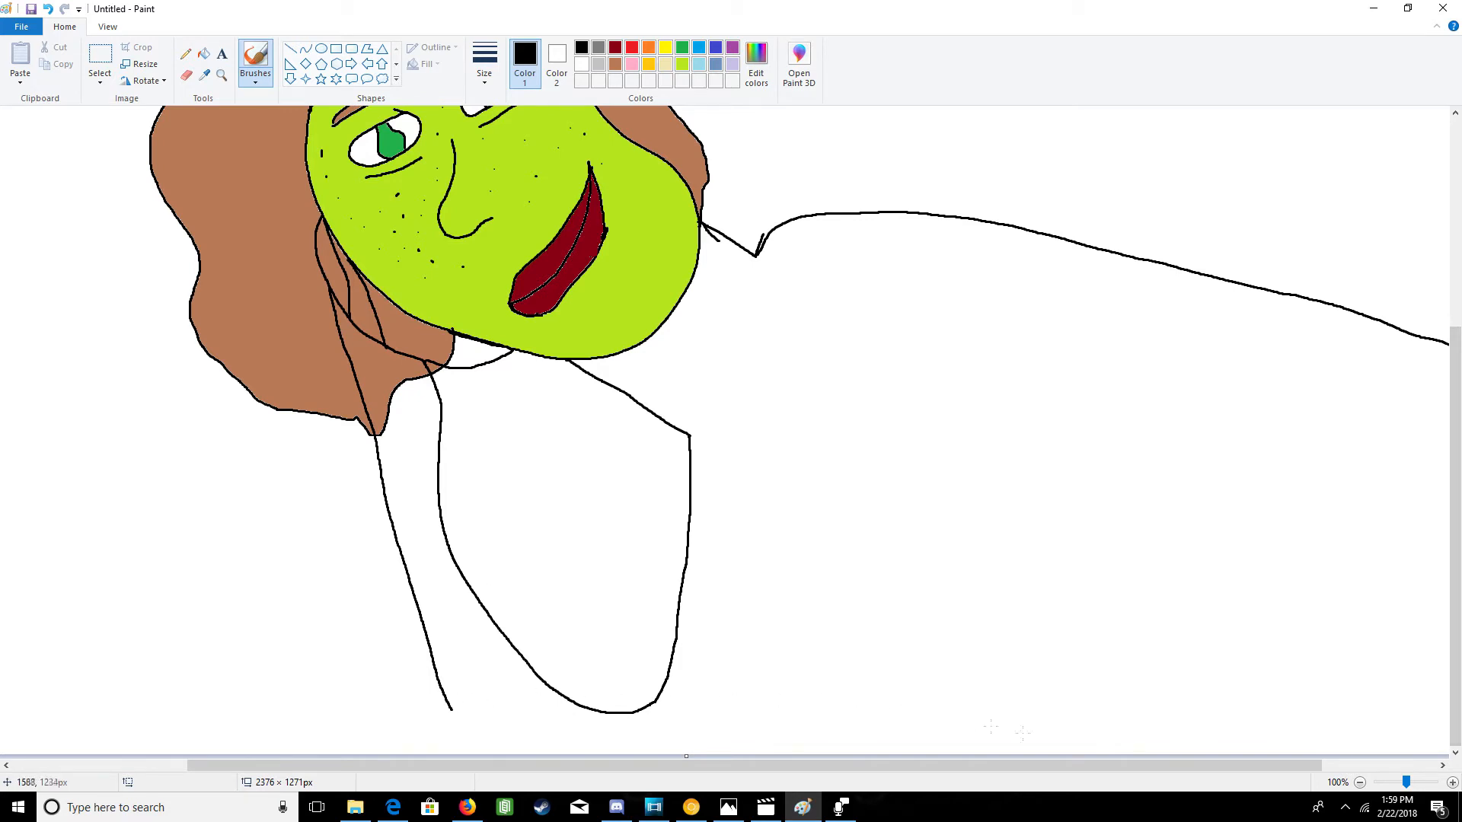
scroll(761, 765, "right", 3)
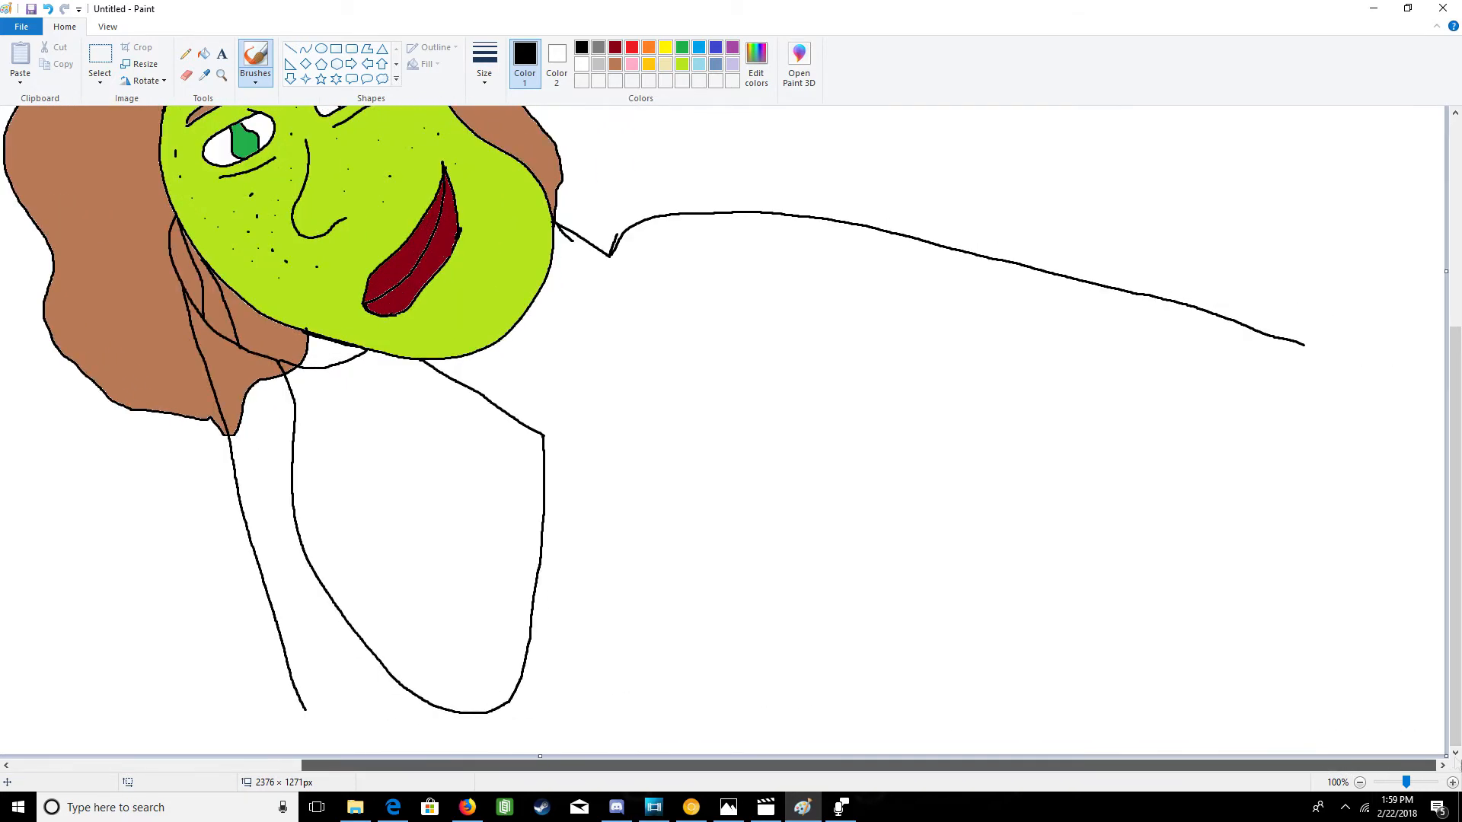
left_click_drag(1446, 755, 1460, 821)
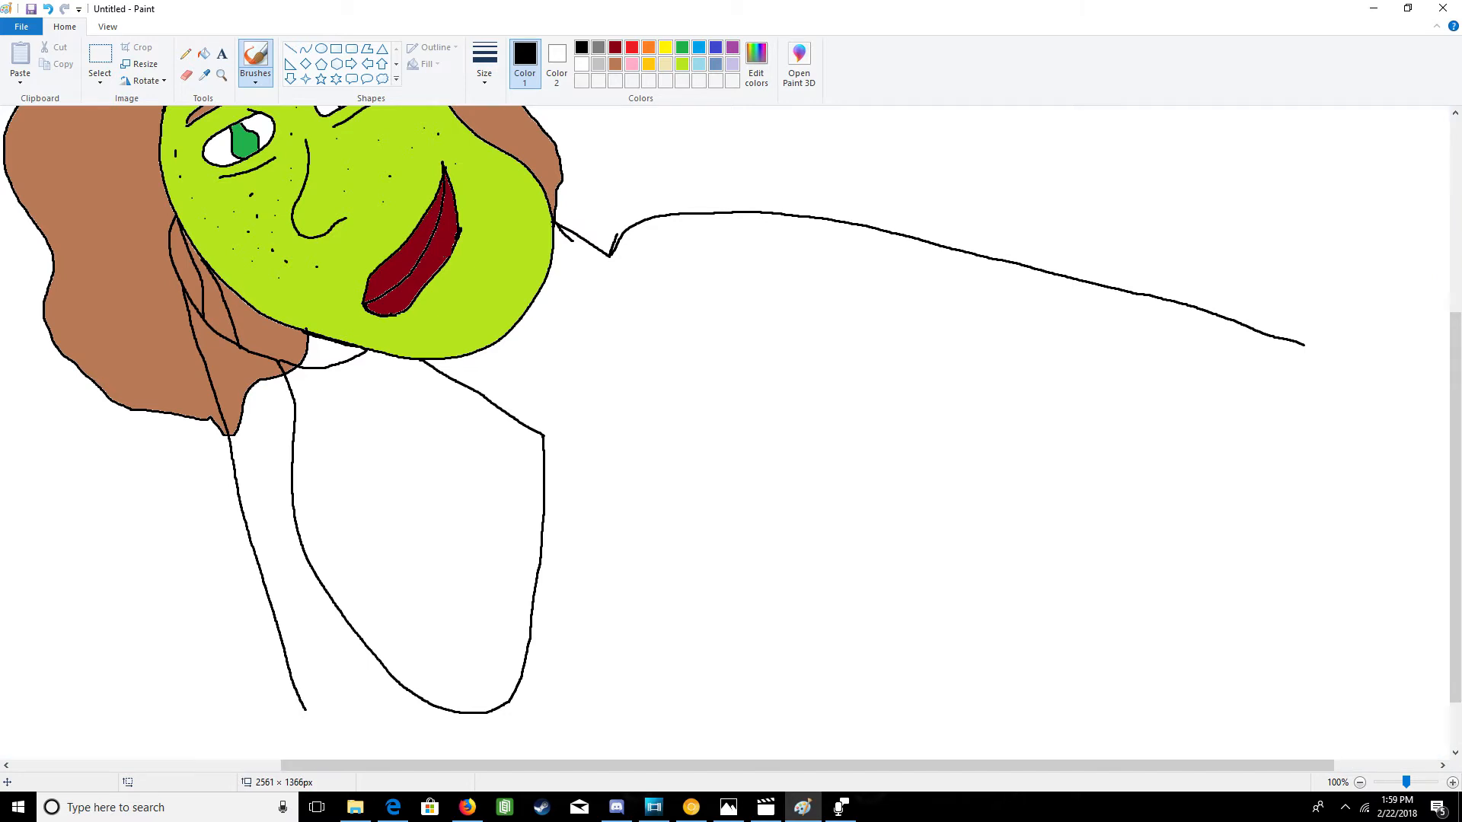
scroll(1292, 766, "right", 3)
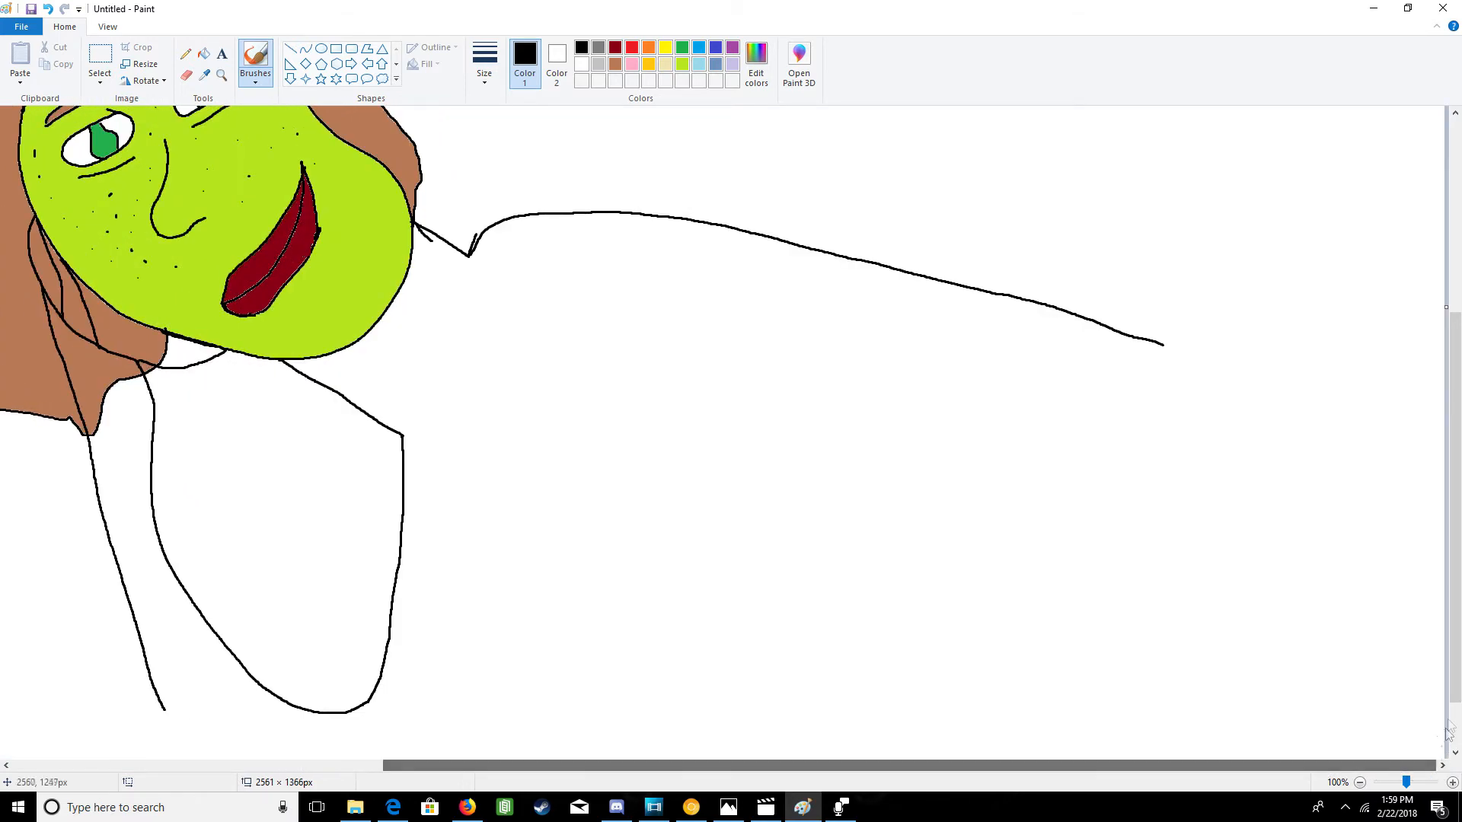
left_click_drag(1454, 680, 1460, 821)
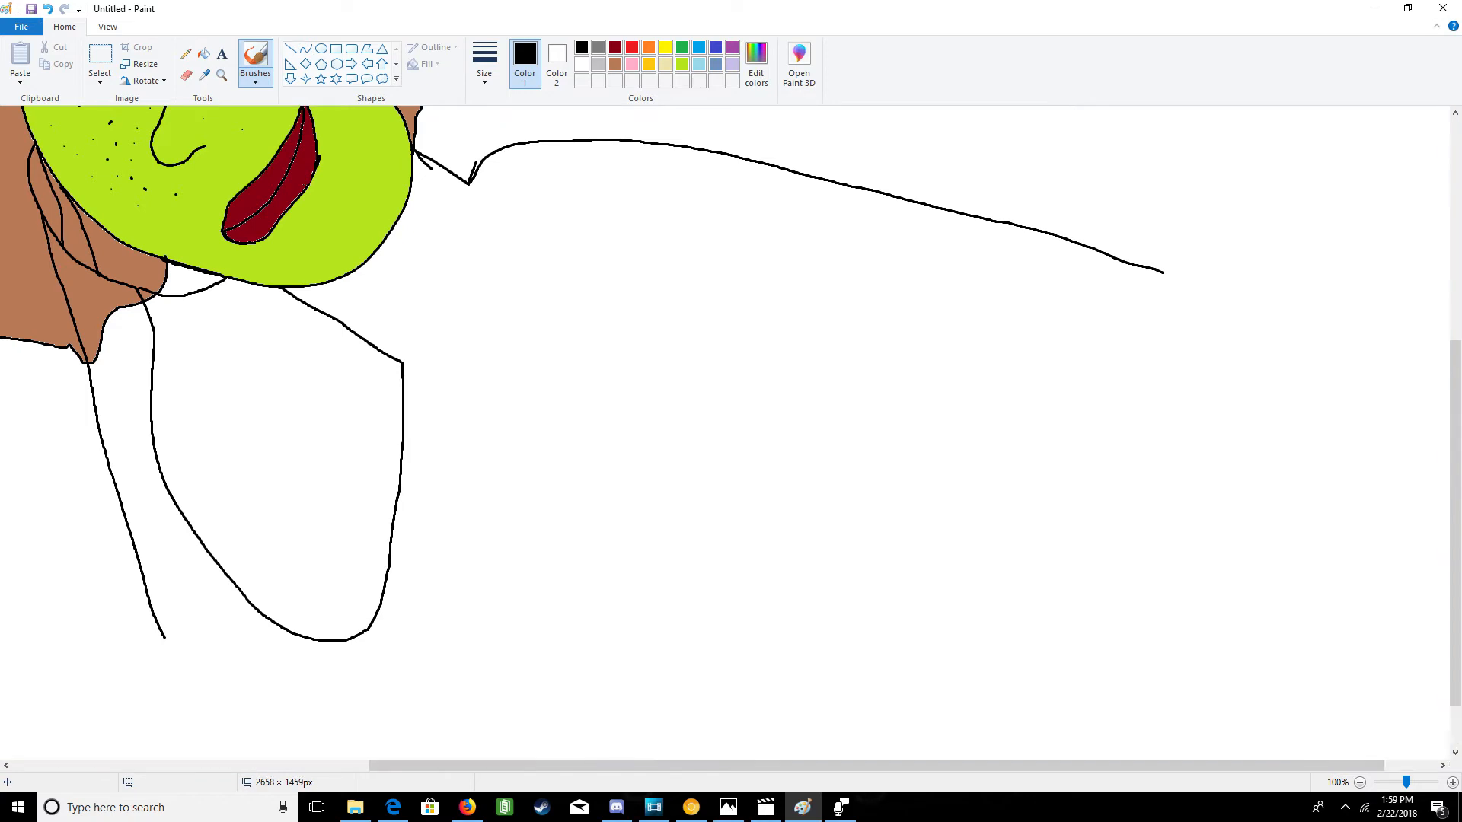
- Draw the arm's outer line around the elbow and up to the armpit, and continue it as the torso's long underside line
mouse_move(166, 642)
left_mouse_down()
mouse_move(253, 690)
mouse_move(358, 702)
mouse_move(417, 701)
mouse_move(529, 658)
mouse_move(567, 584)
mouse_move(514, 400)
mouse_move(558, 421)
left_mouse_up()
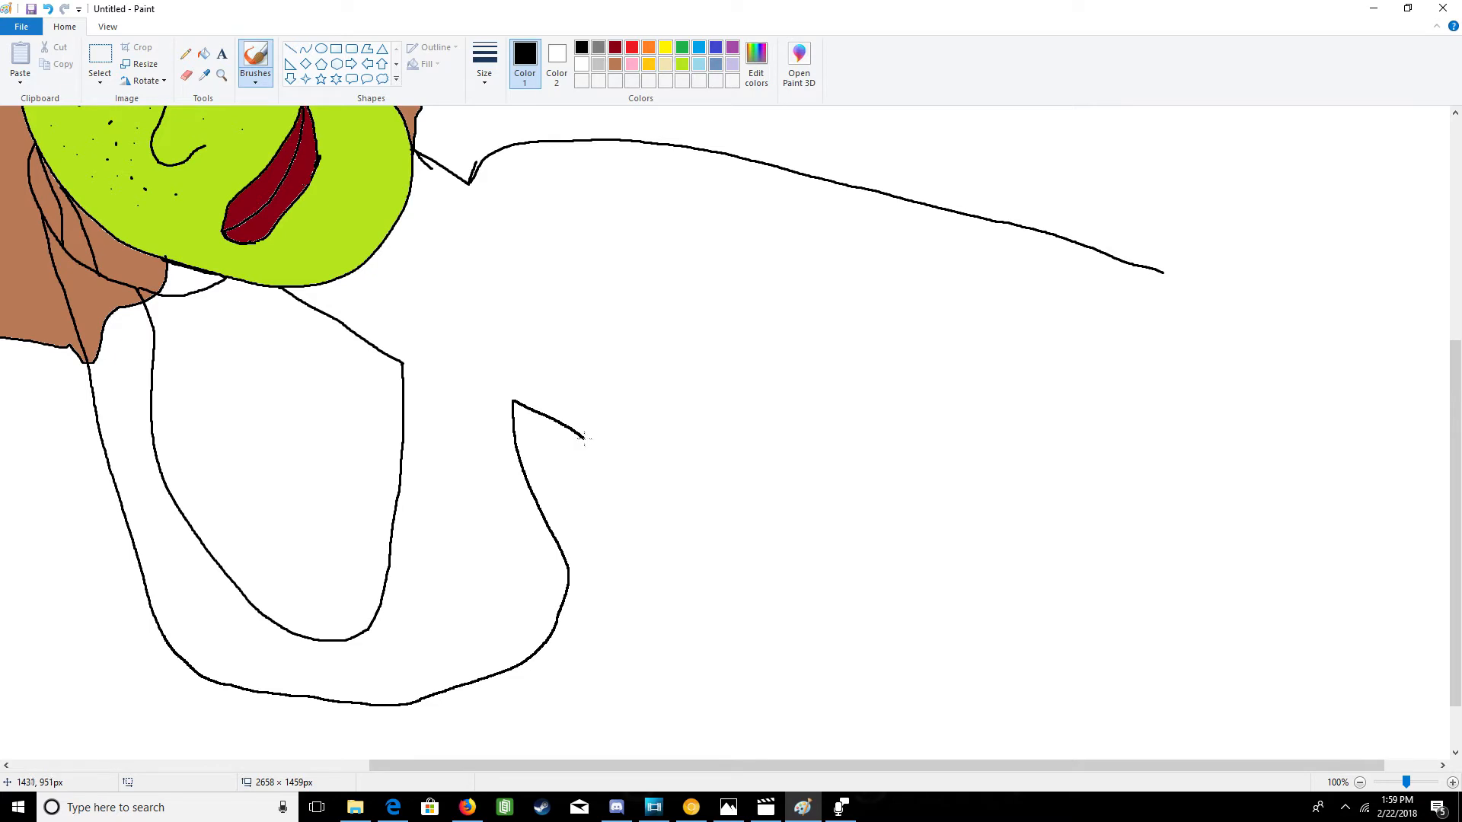
mouse_move(598, 448)
left_mouse_down()
mouse_move(727, 495)
mouse_move(846, 570)
mouse_move(950, 602)
mouse_move(1093, 617)
left_mouse_up()
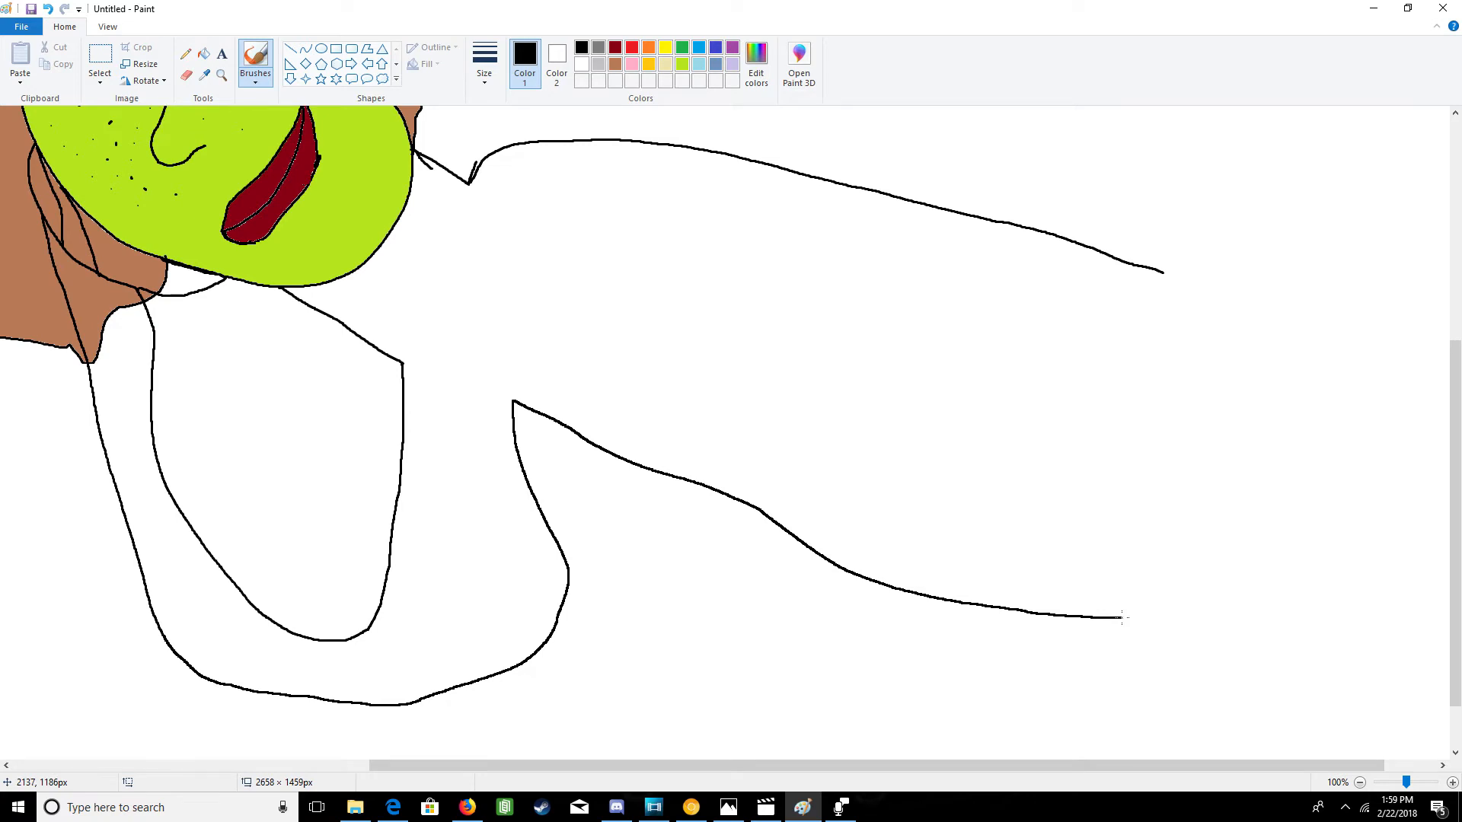
- Enlarge the canvas to 2925 × 1771 px by extending its lower and outer edges beyond the torso
left_click_drag(1035, 765, 1103, 766)
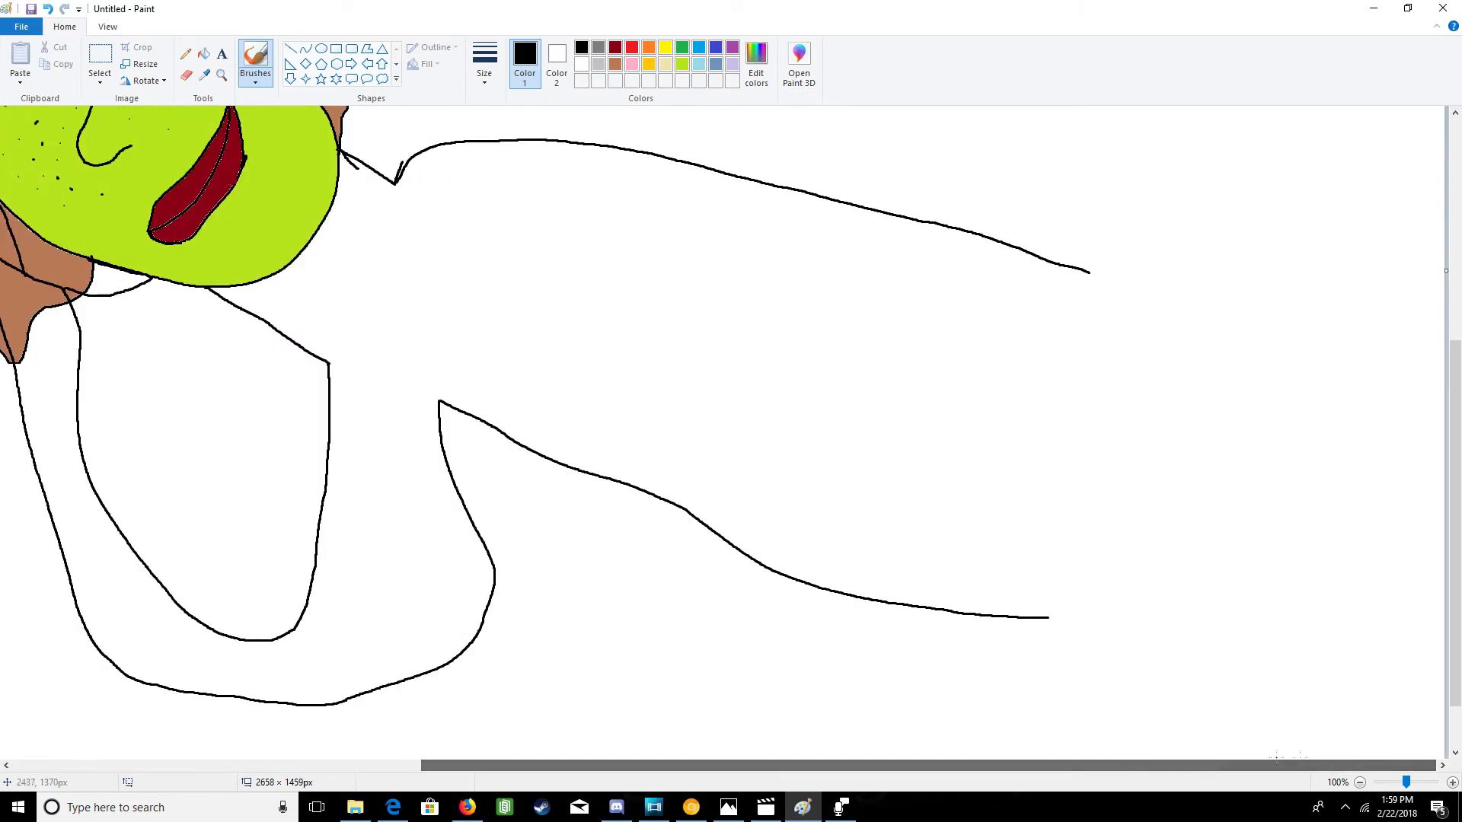
left_click_drag(1457, 670, 1460, 821)
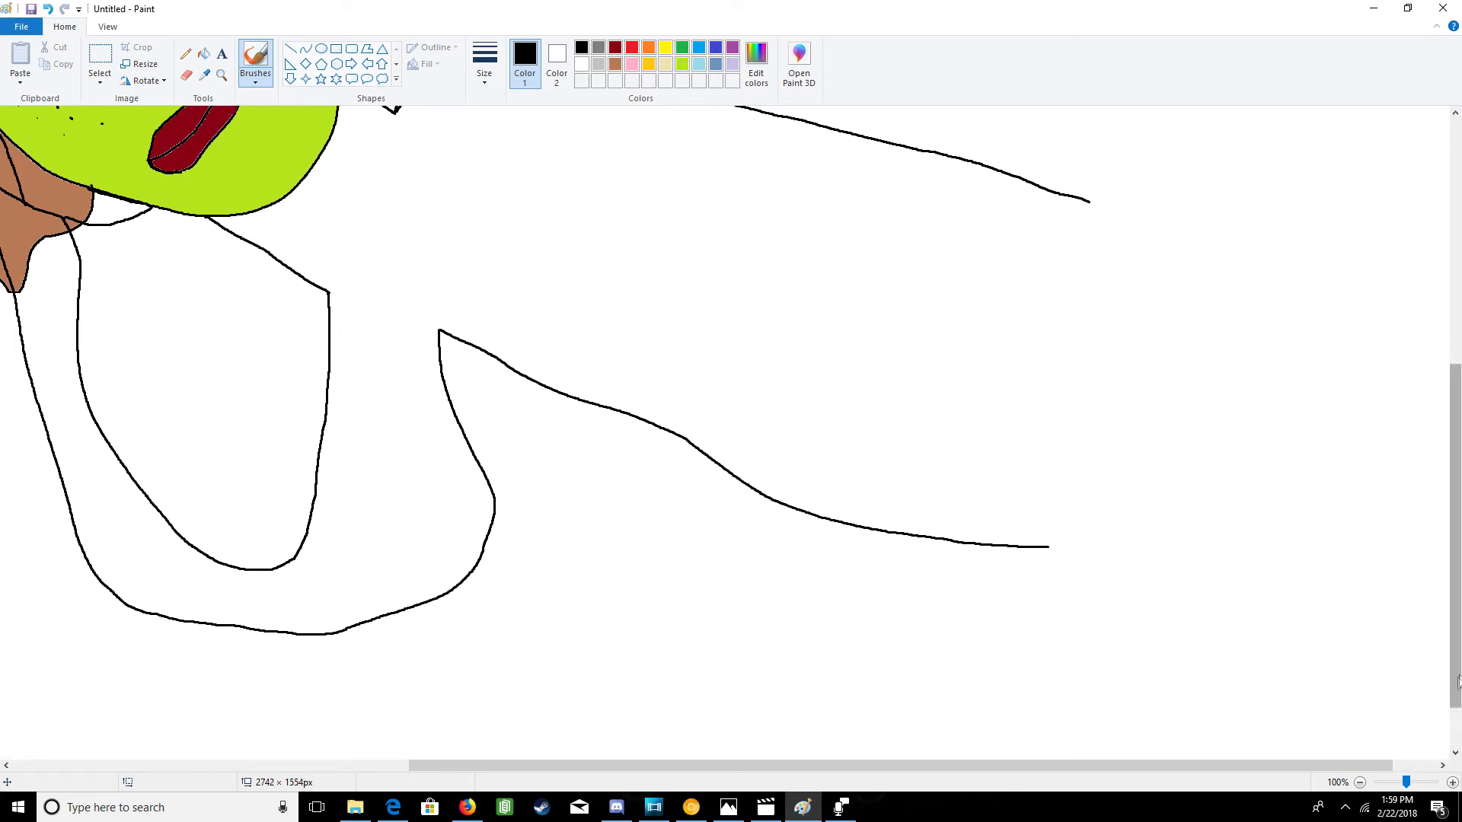
left_click_drag(1455, 669, 1454, 723)
left_click_drag(1340, 765, 1384, 764)
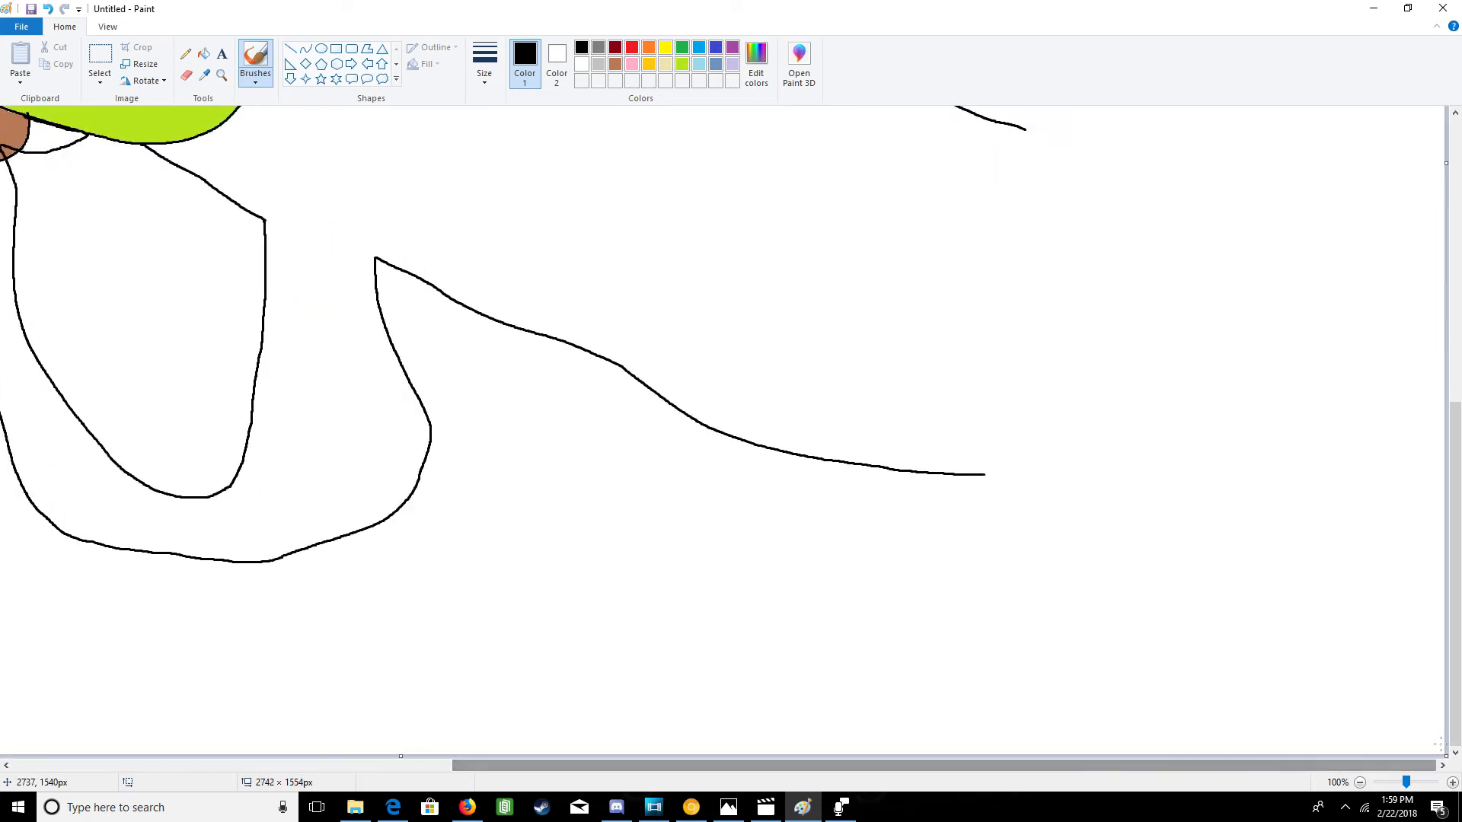
left_click_drag(1461, 817, 1460, 816)
left_click_drag(1454, 702, 1454, 738)
left_click_drag(1351, 768, 1460, 806)
left_click_drag(1454, 704, 1460, 812)
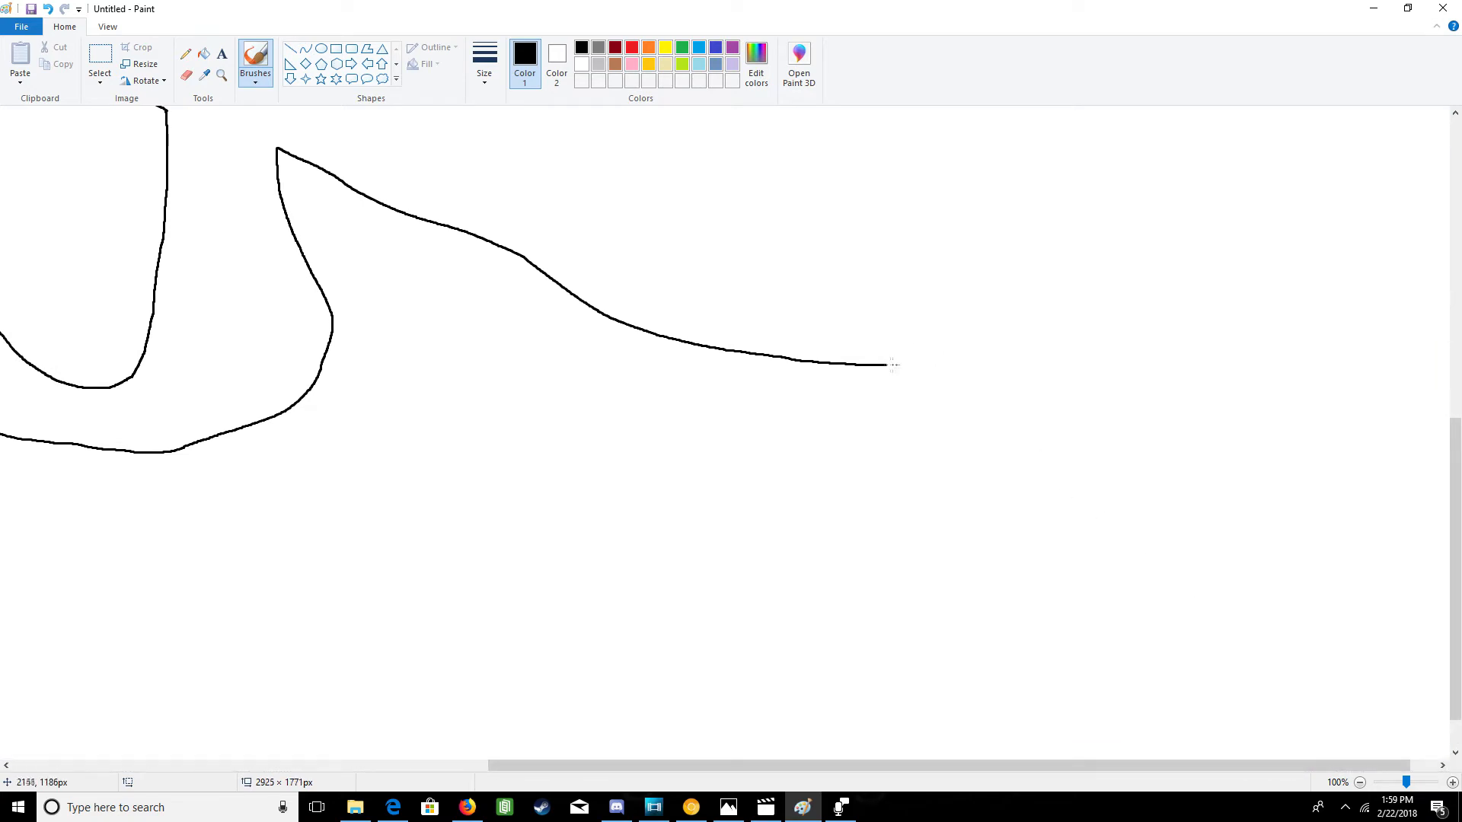
- Draw the near bent leg in black from the torso's underside, with a curved underside, a raised knee, a thigh line and toes
left_click_drag(1455, 504, 1456, 384)
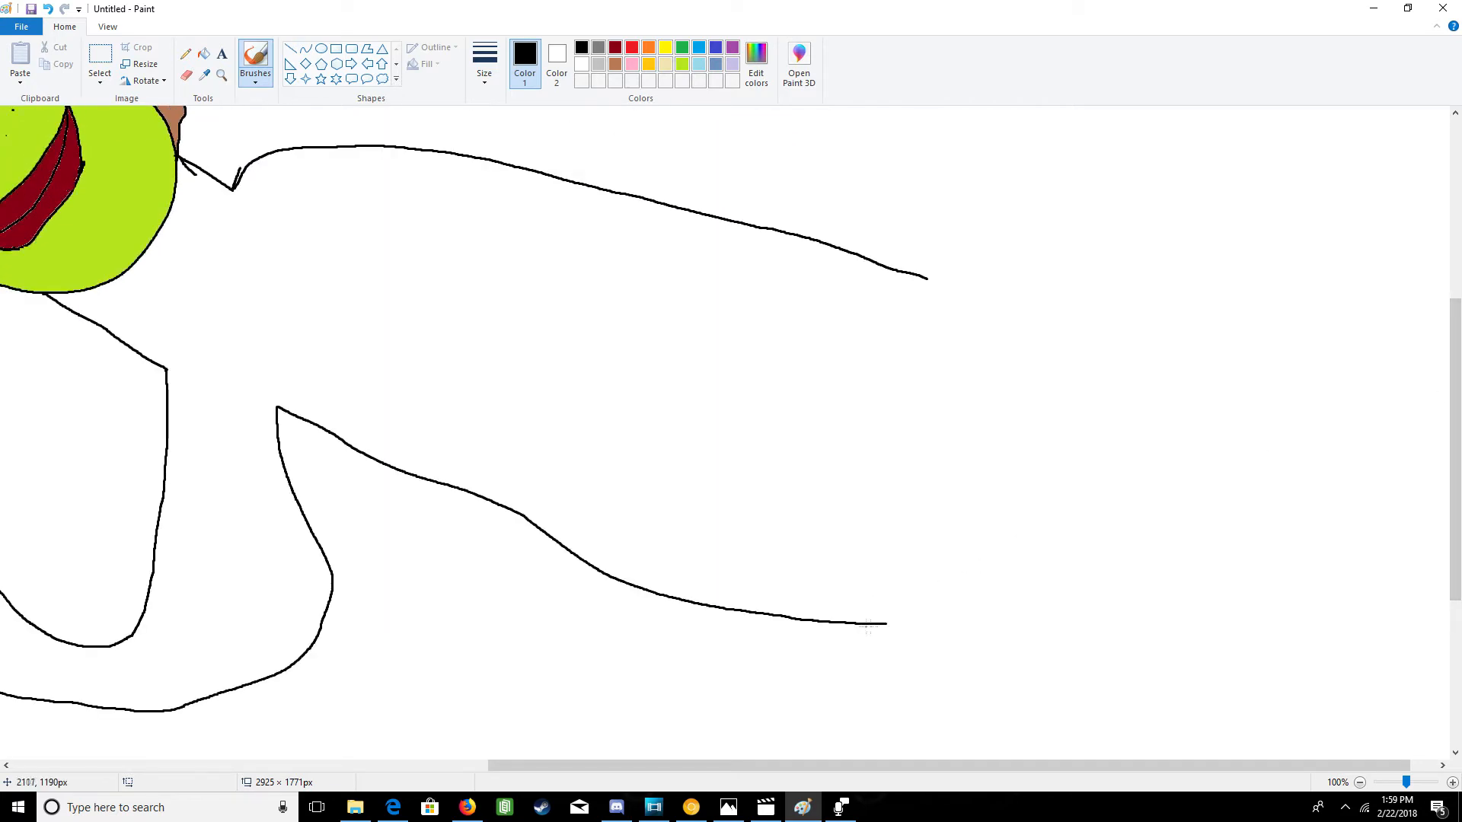
mouse_move(886, 624)
left_mouse_down()
mouse_move(952, 441)
mouse_move(992, 412)
mouse_move(1041, 421)
mouse_move(1085, 472)
mouse_move(1153, 605)
mouse_move(1244, 637)
mouse_move(1402, 632)
left_mouse_up()
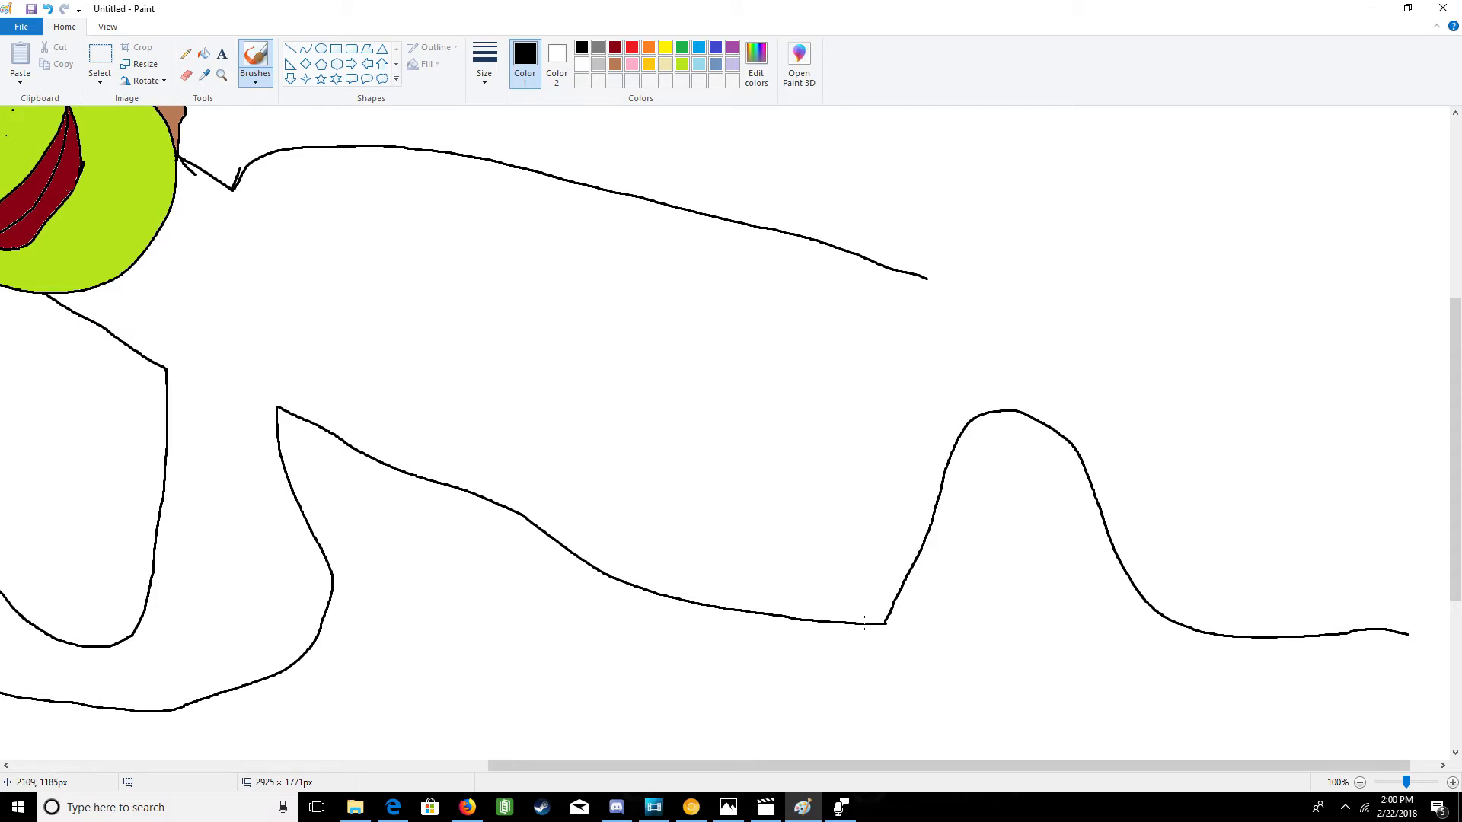
mouse_move(857, 615)
left_mouse_down()
mouse_move(869, 502)
mouse_move(898, 435)
left_mouse_up()
left_click(48, 9)
mouse_move(767, 527)
left_mouse_down()
mouse_move(784, 457)
mouse_move(846, 366)
mouse_move(914, 330)
mouse_move(1077, 376)
mouse_move(1217, 530)
mouse_move(1392, 555)
mouse_move(1406, 574)
mouse_move(1385, 580)
mouse_move(1409, 592)
mouse_move(1383, 599)
mouse_move(1415, 607)
left_mouse_up()
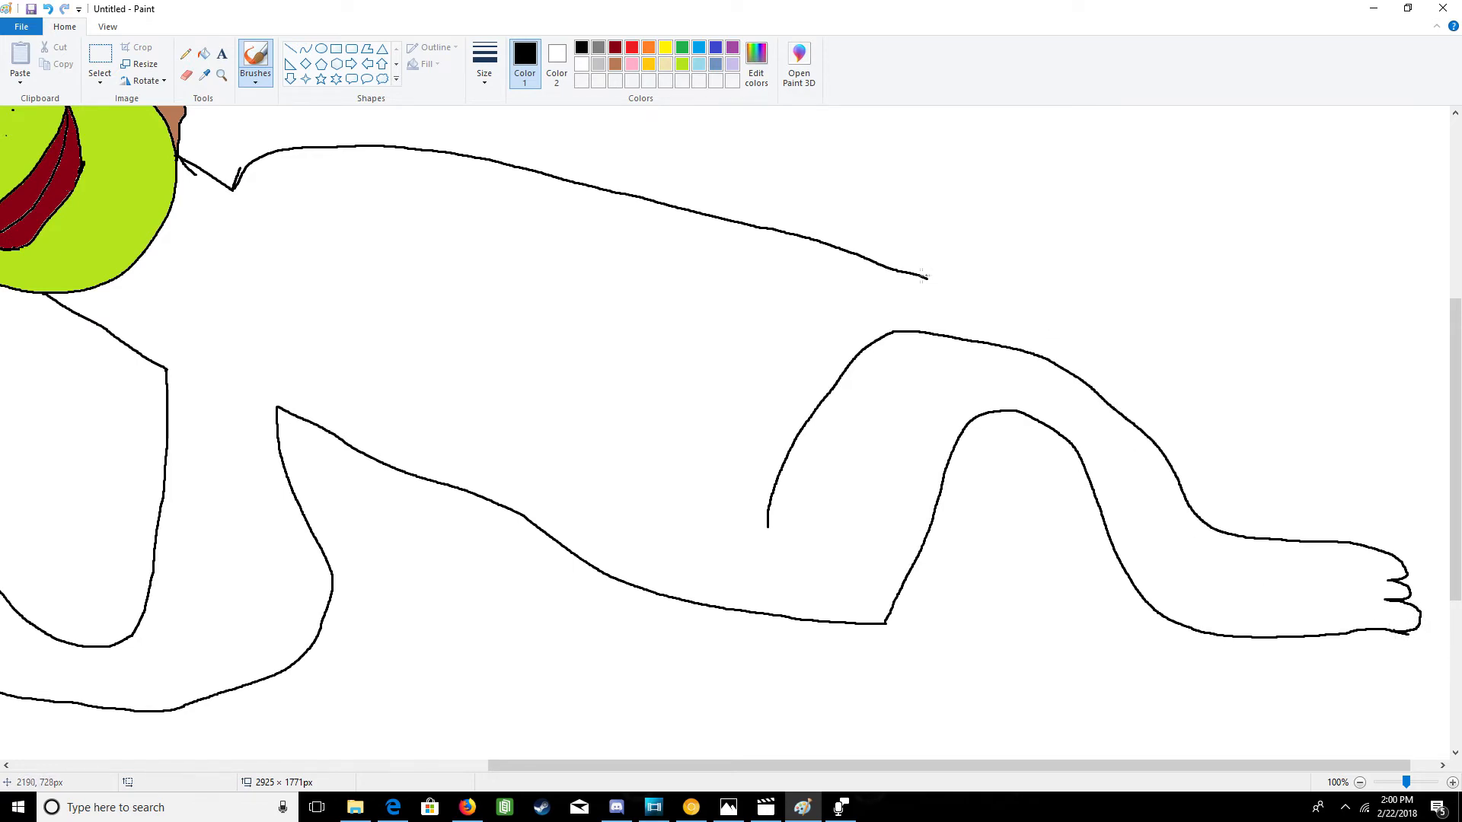
- Draw the far leg's outline from the end of the back line, following the near leg down to a toe behind the near foot
mouse_move(923, 279)
left_mouse_down()
mouse_move(1216, 355)
mouse_move(1296, 507)
mouse_move(1370, 539)
mouse_move(1395, 530)
mouse_move(1397, 552)
mouse_move(1355, 549)
left_mouse_up()
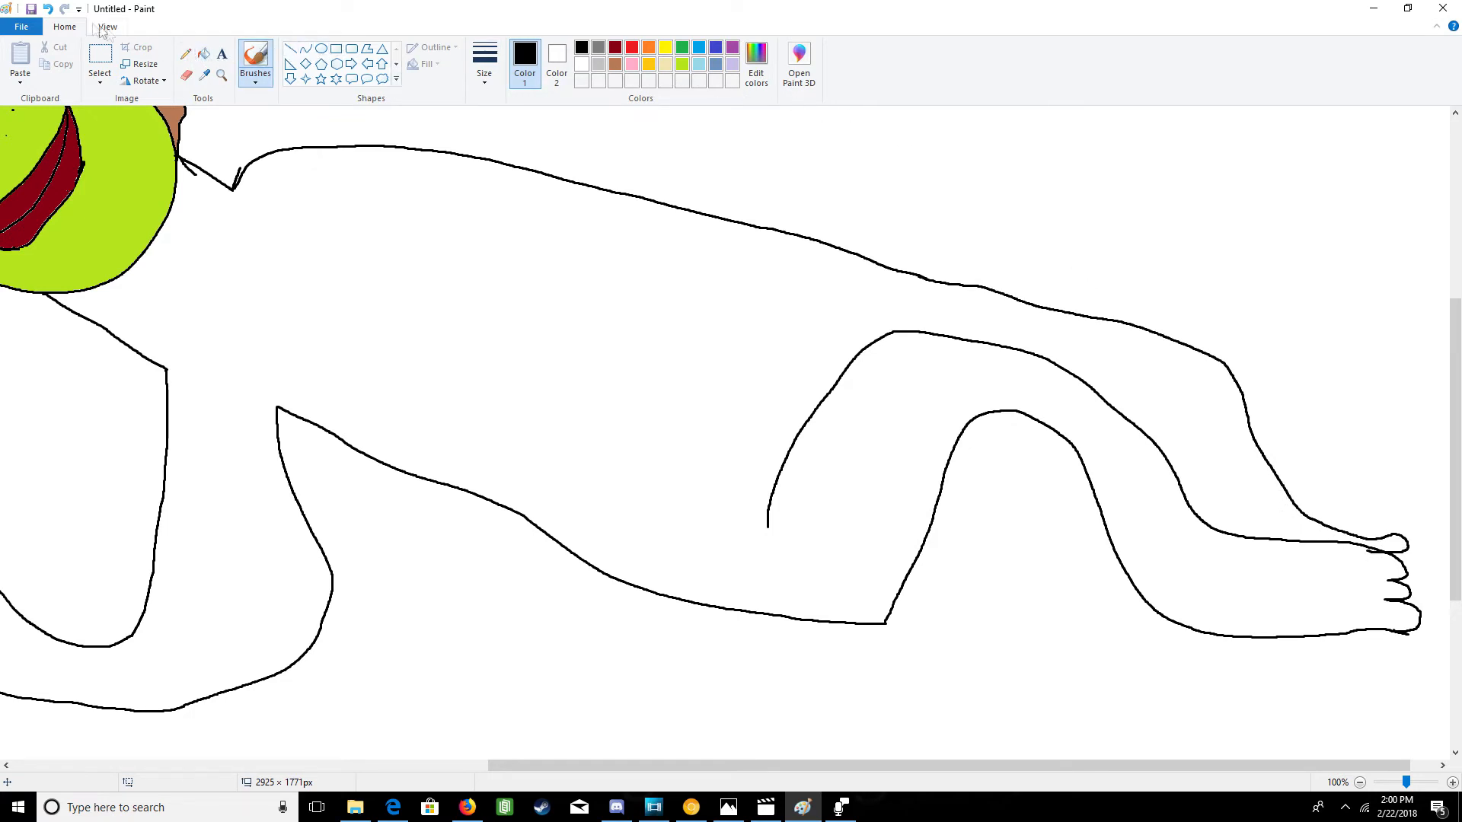
left_click(47, 10)
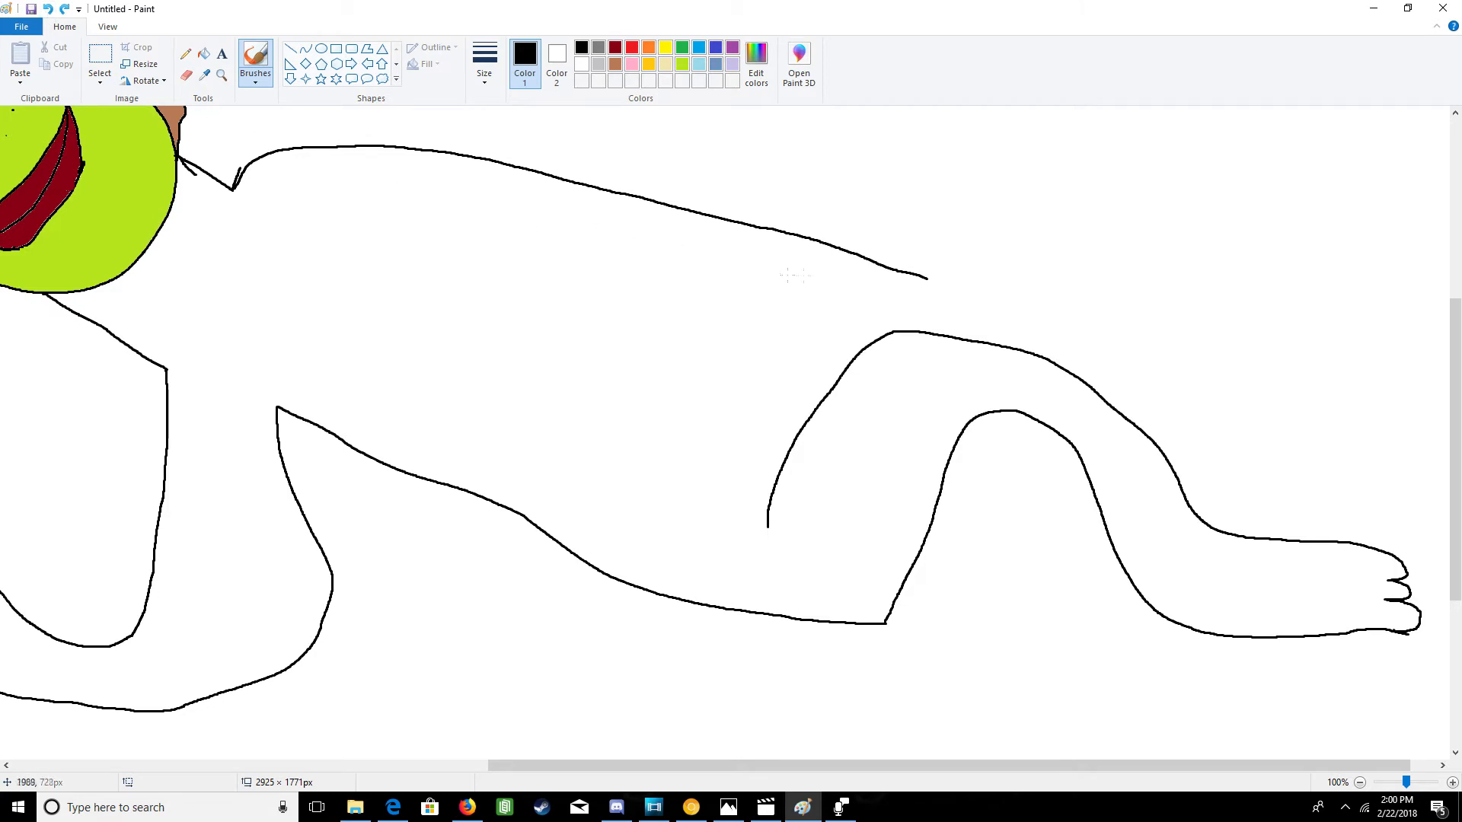
mouse_move(918, 277)
left_mouse_down()
mouse_move(1113, 345)
mouse_move(1234, 489)
mouse_move(1294, 516)
mouse_move(1377, 518)
mouse_move(1376, 548)
left_mouse_up()
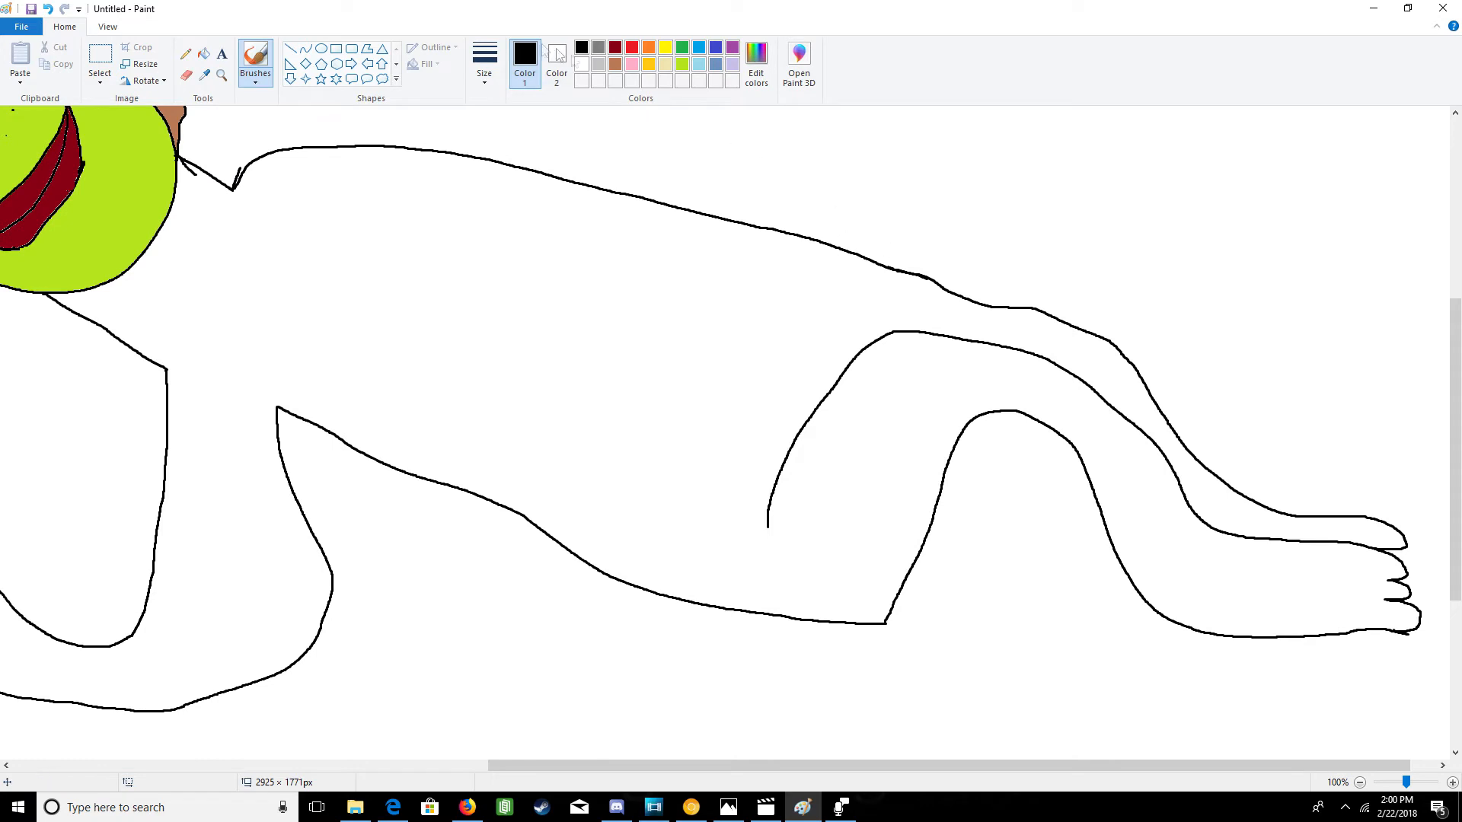
- Erase the wavy stretch between the back line and the far knee, and redraw it as a straighter slope
left_click(186, 74)
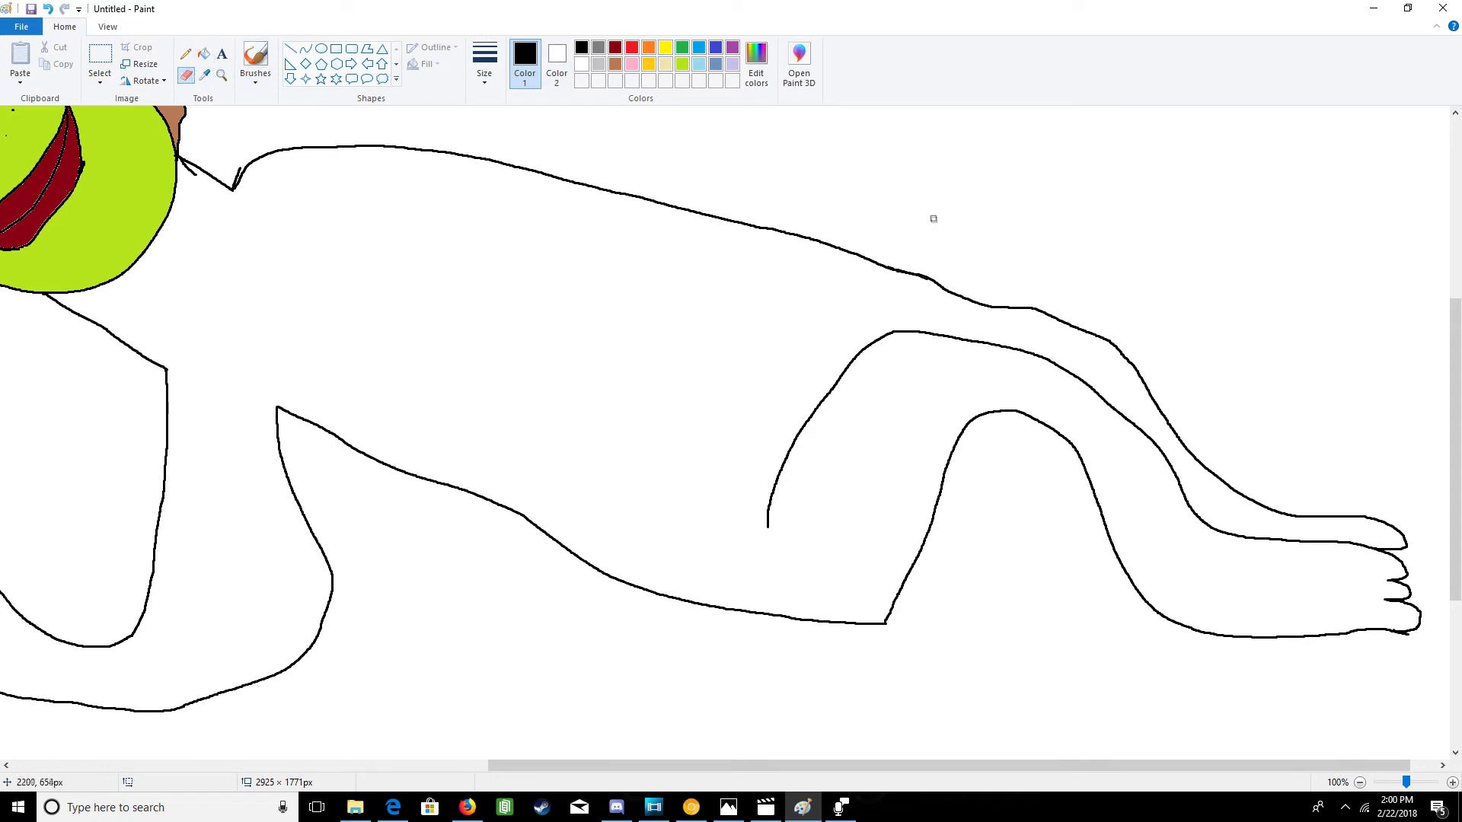
left_click_drag(935, 277, 1077, 327)
left_click(185, 54)
left_click(252, 59)
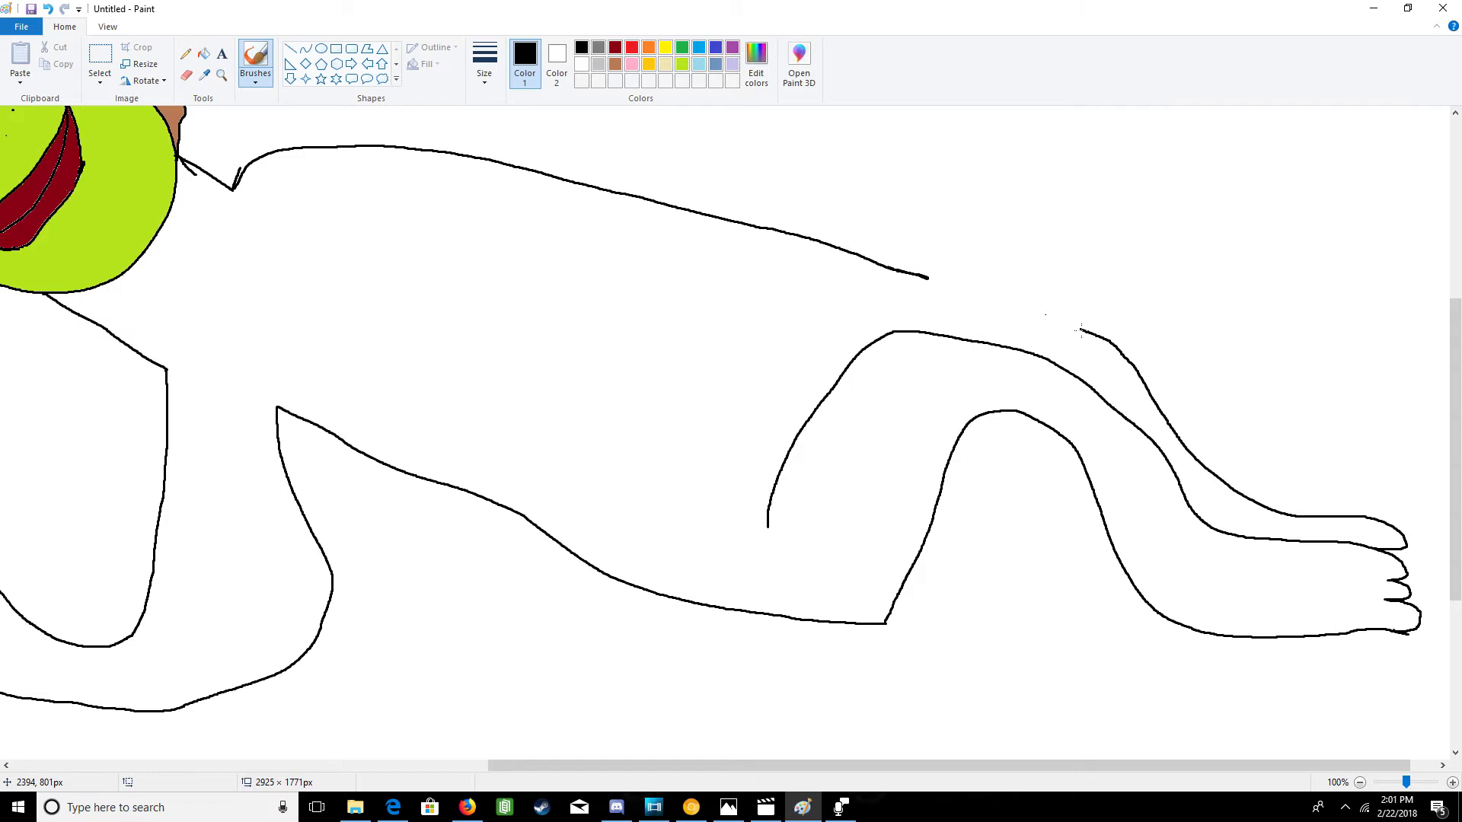
left_click_drag(1052, 319, 907, 273)
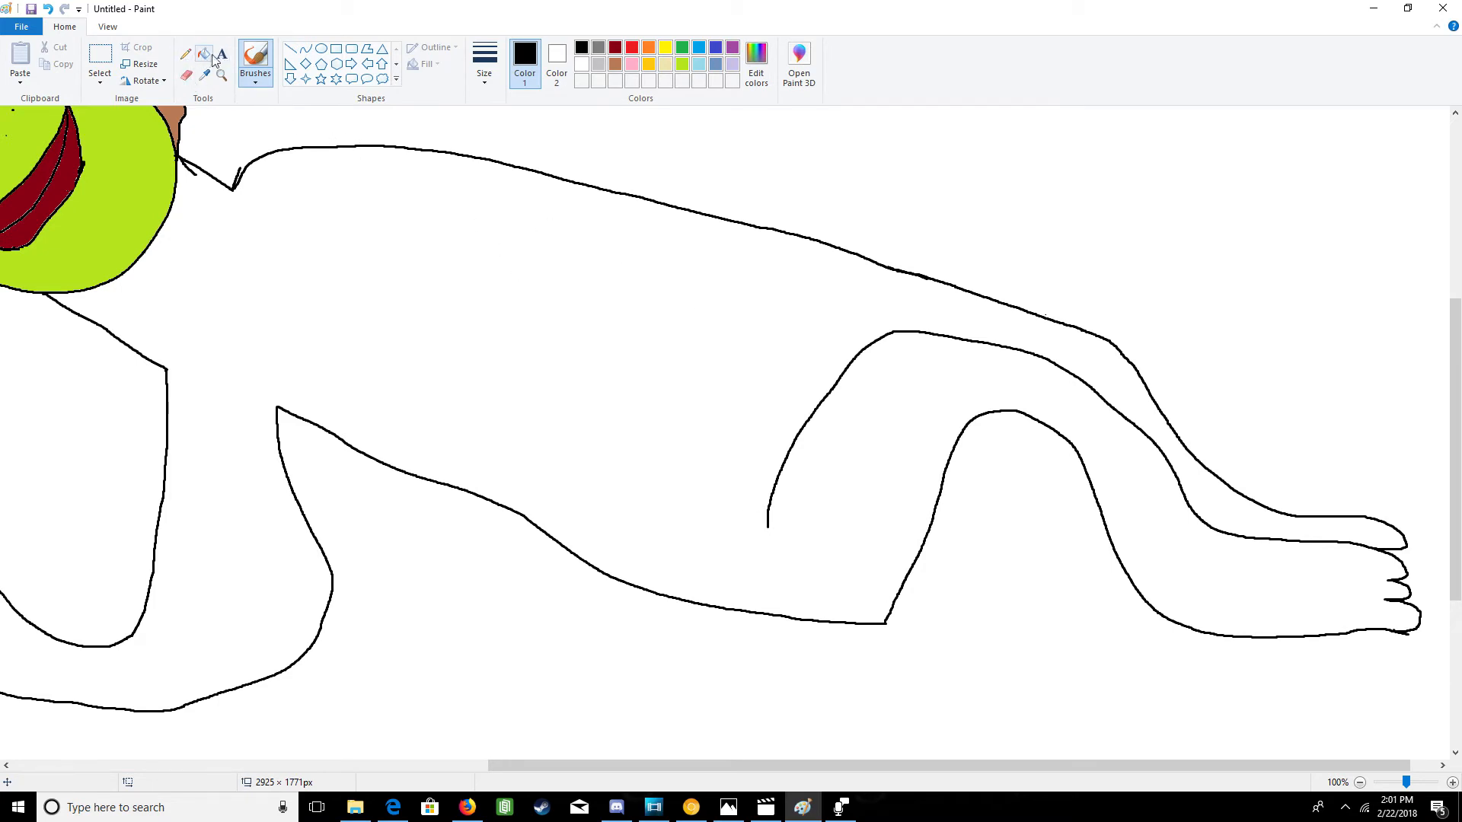
- Erase the torso's underside line just before the near thigh and redraw it with a lower, rounded bulge
left_click(185, 75)
mouse_move(684, 607)
left_mouse_down()
mouse_move(869, 626)
mouse_move(791, 617)
left_mouse_up()
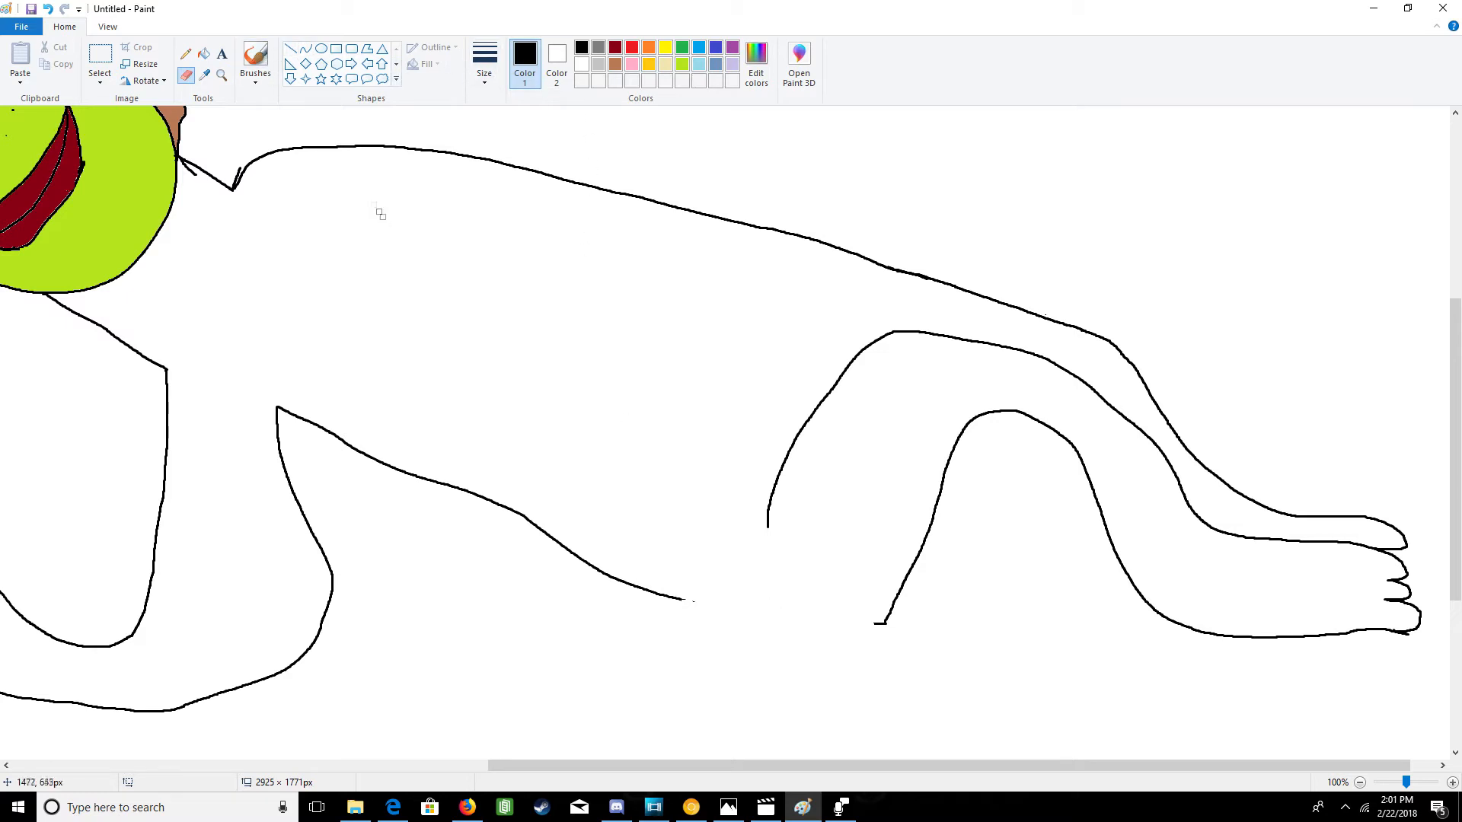
left_click(256, 57)
mouse_move(680, 602)
left_mouse_down()
mouse_move(723, 629)
mouse_move(842, 641)
mouse_move(875, 629)
left_mouse_up()
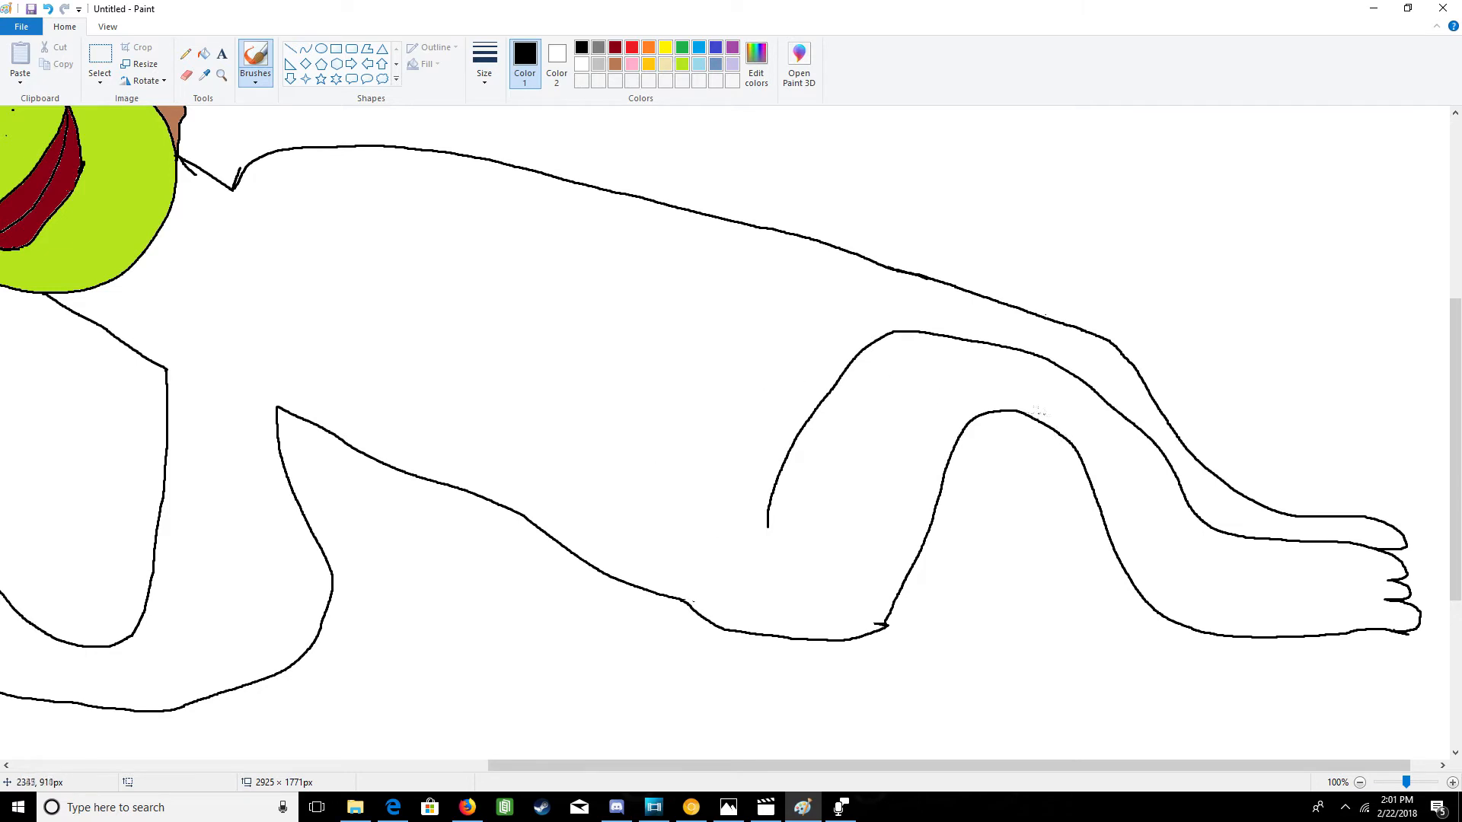
- Erase the rounded arch under the near knee and replace it with a flatter, gently sloping line
left_click(203, 53)
left_click(187, 76)
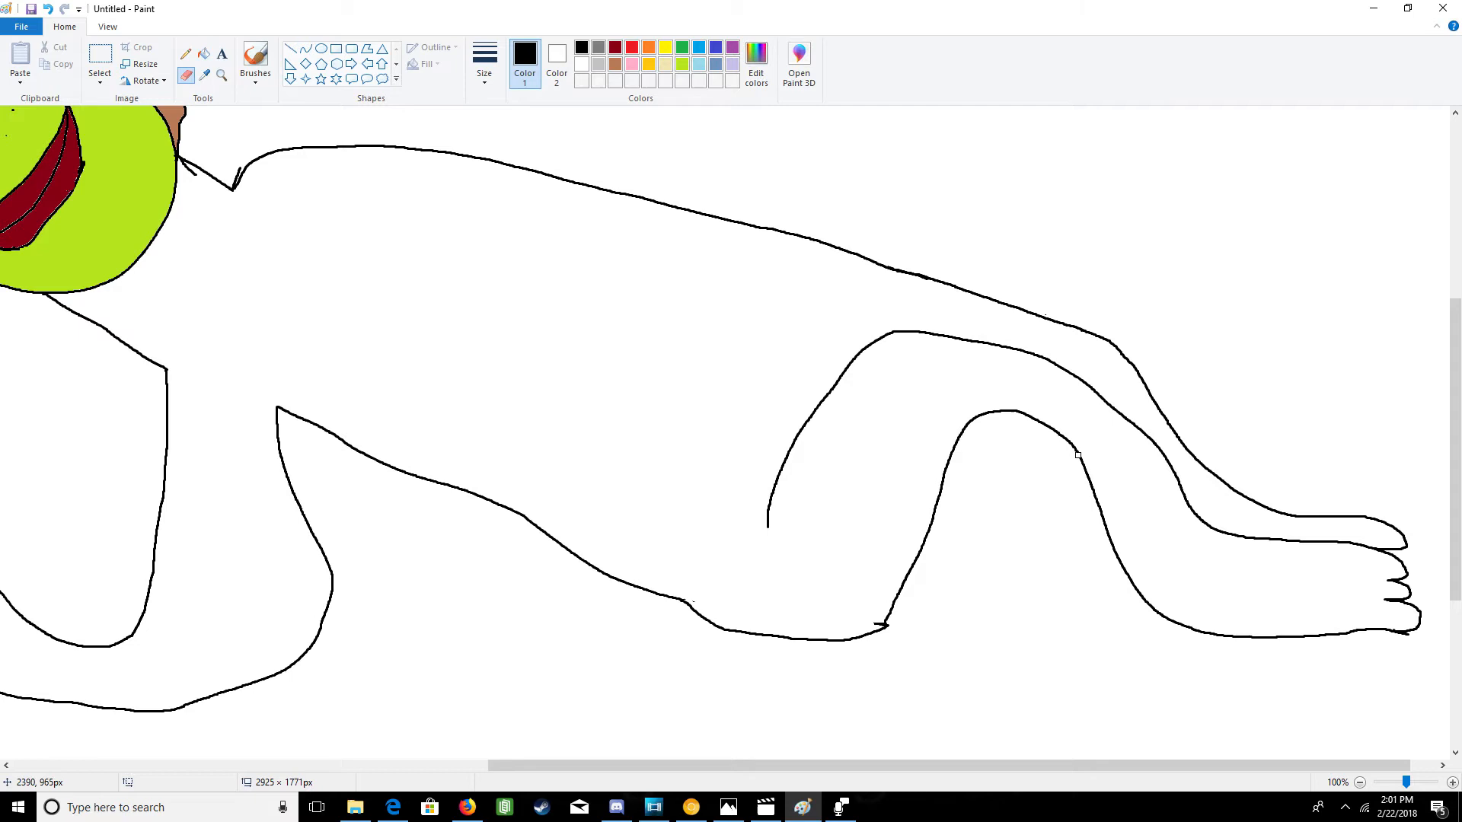
mouse_move(1073, 447)
left_mouse_down()
mouse_move(971, 425)
mouse_move(1042, 424)
left_mouse_up()
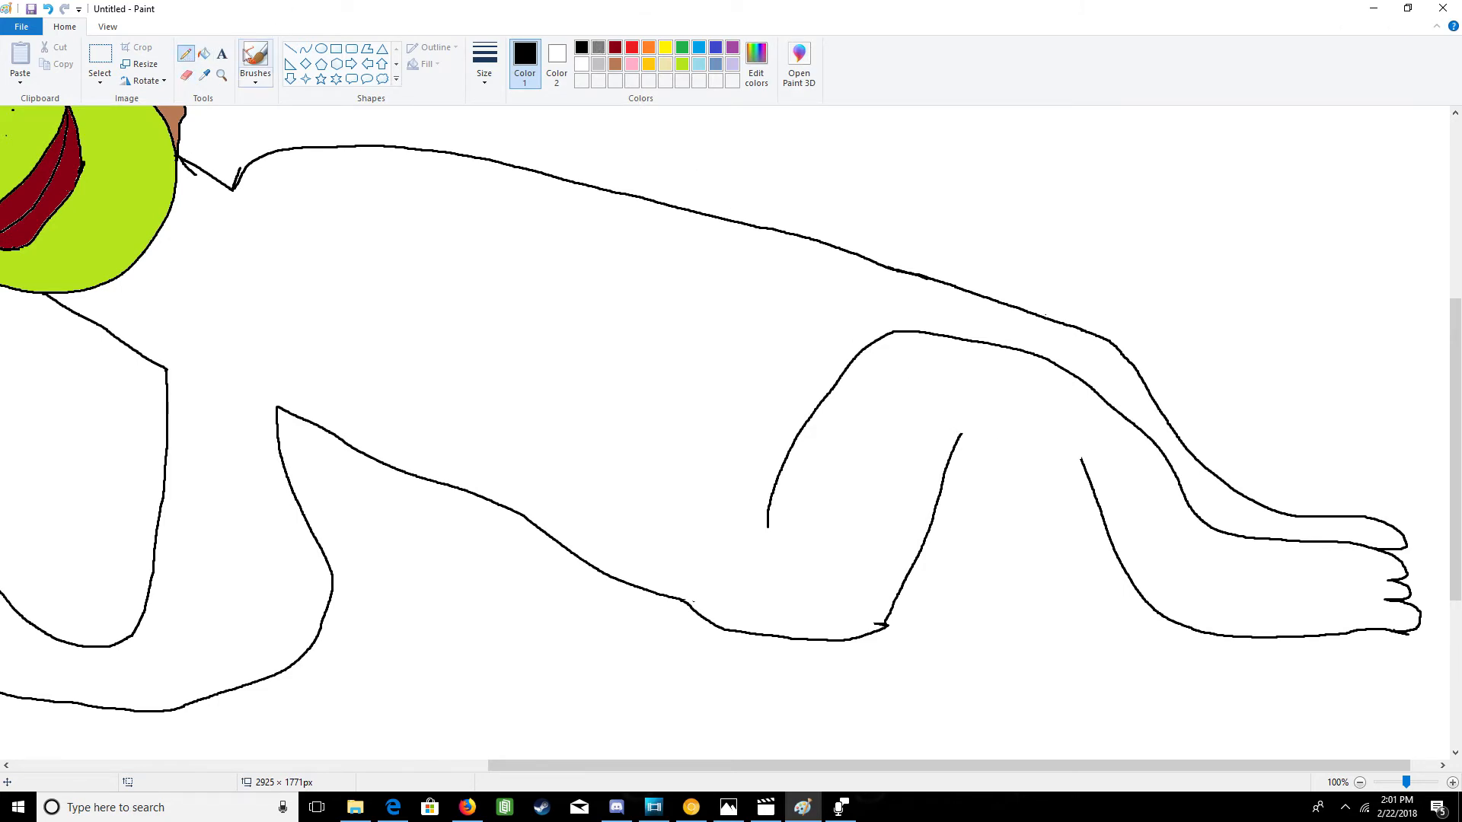
left_click(253, 55)
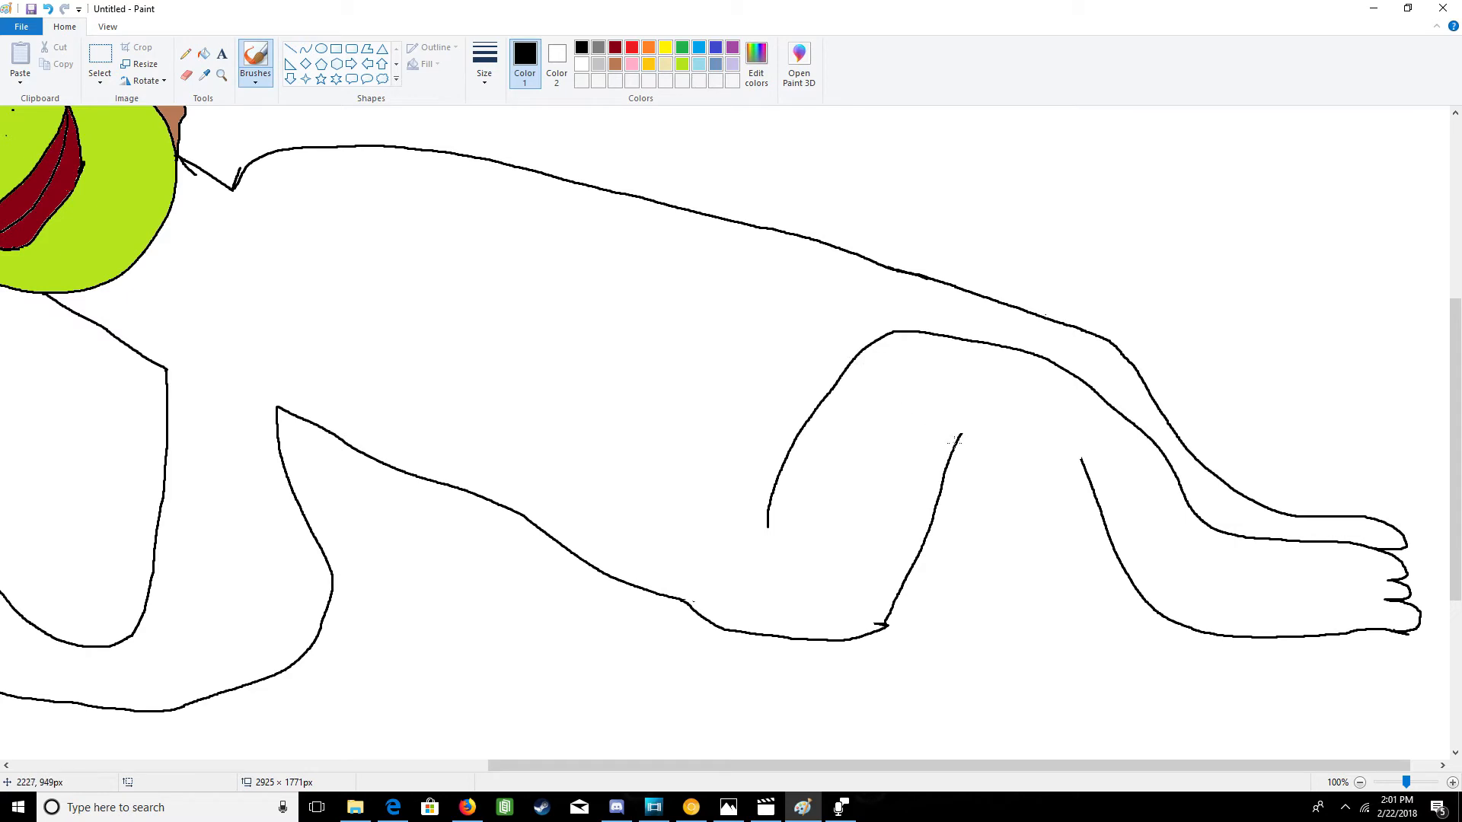
left_click_drag(1001, 438, 1082, 459)
- Erase the curved shin line of the far leg and redraw it straighter between the knee and foot
left_click(185, 76)
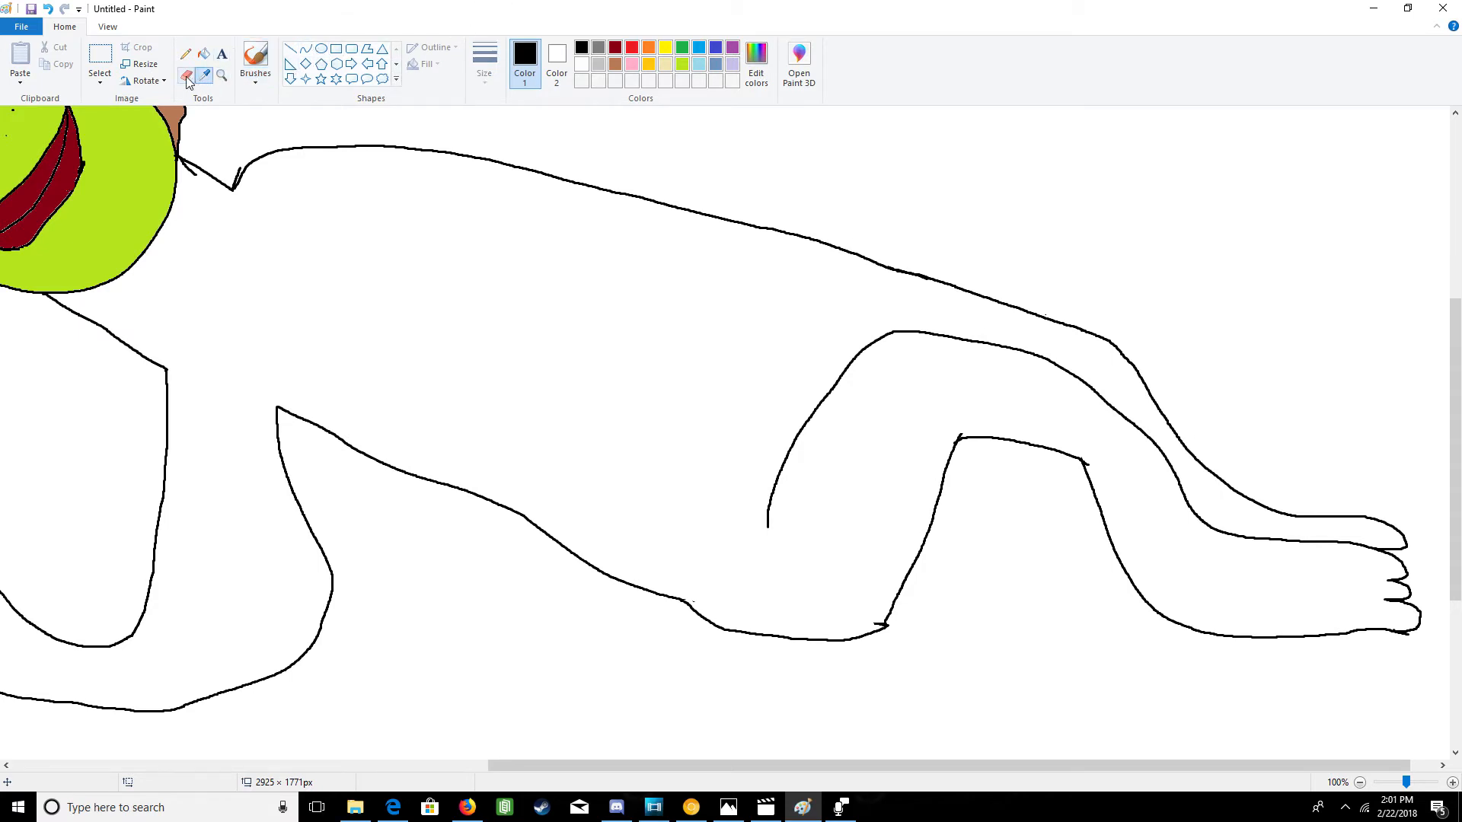
left_click_drag(1128, 359, 1221, 478)
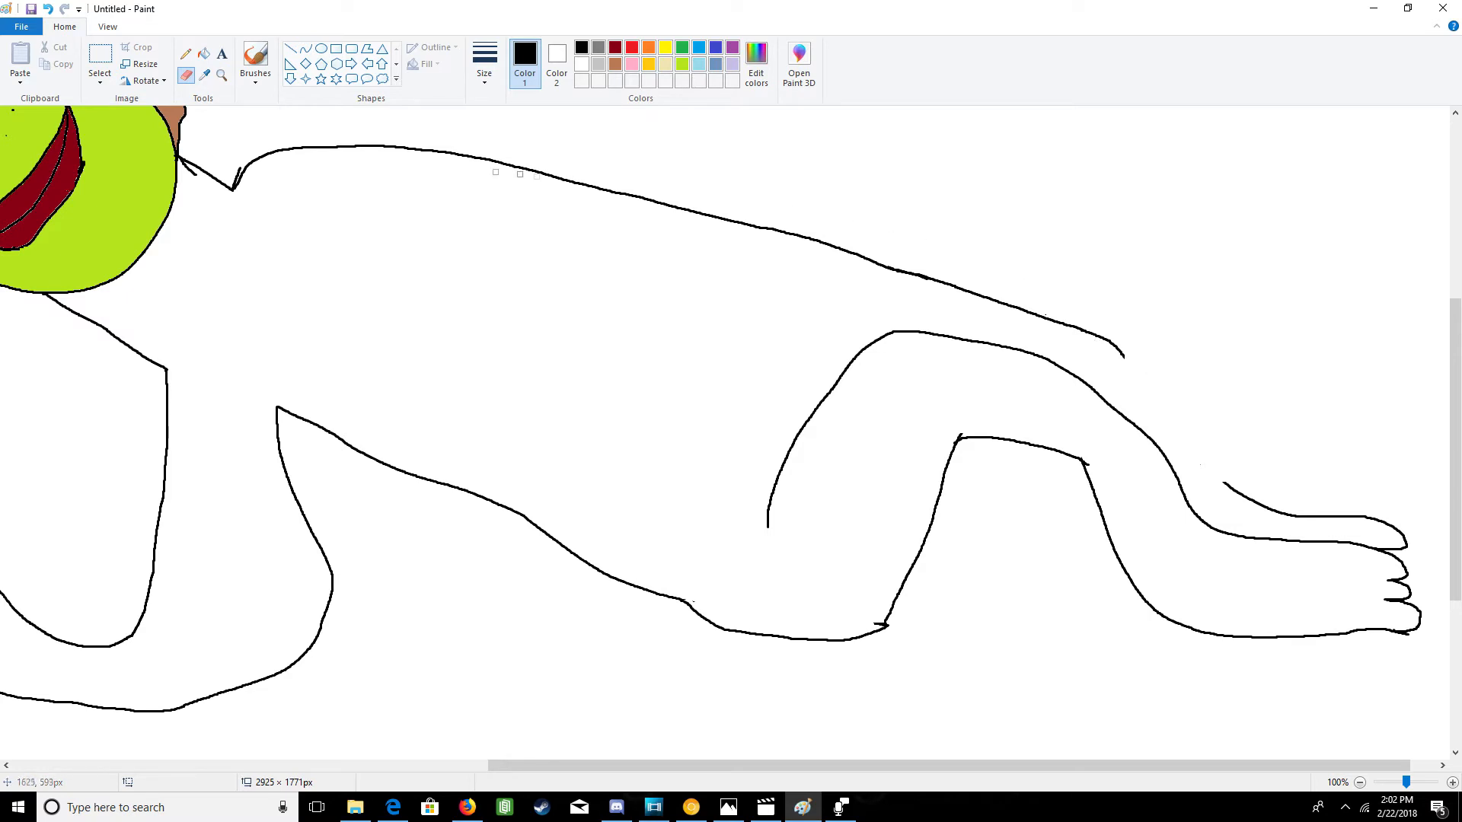
left_click(264, 60)
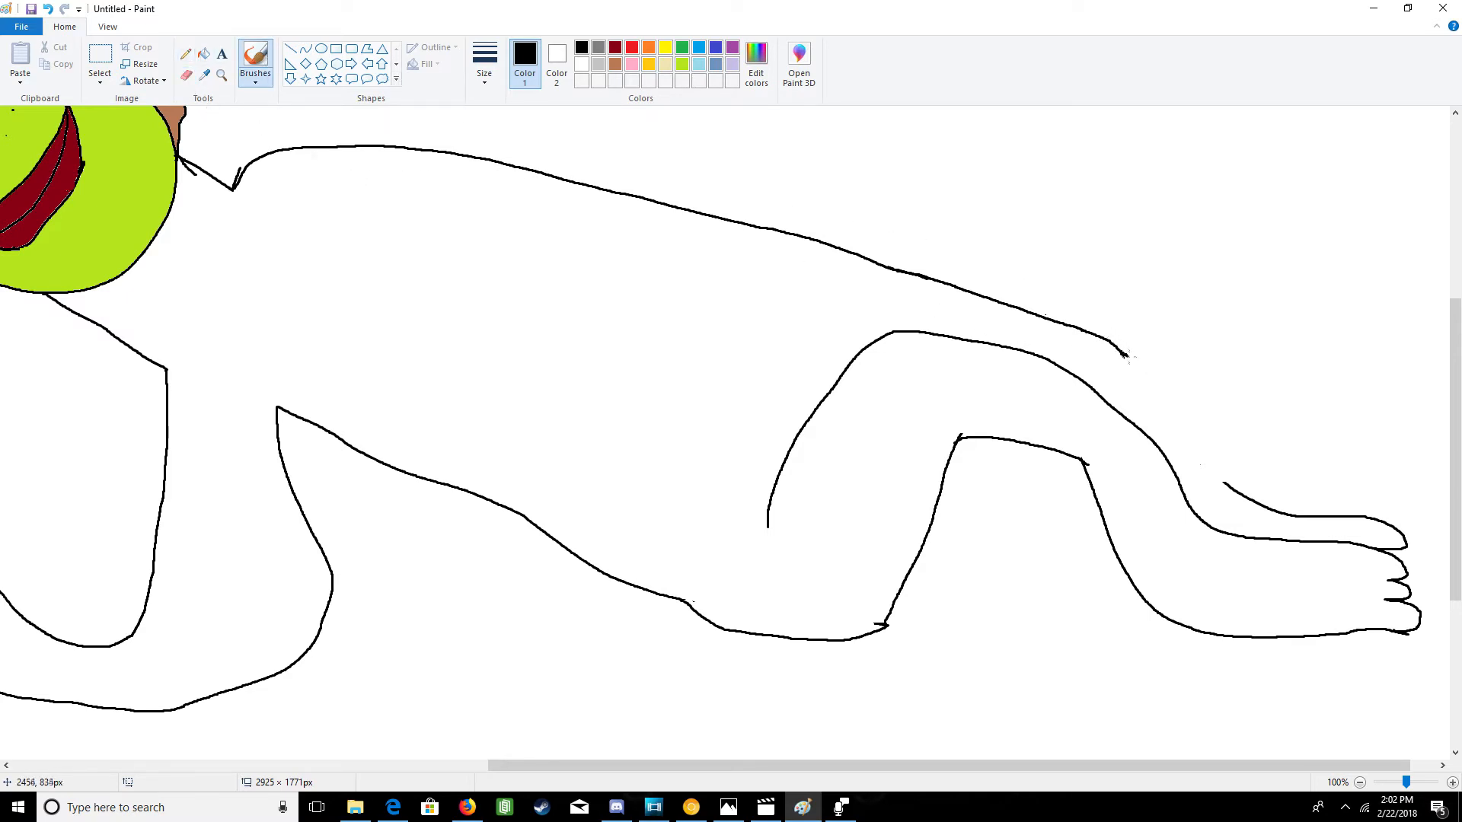
left_click_drag(1139, 370, 1218, 475)
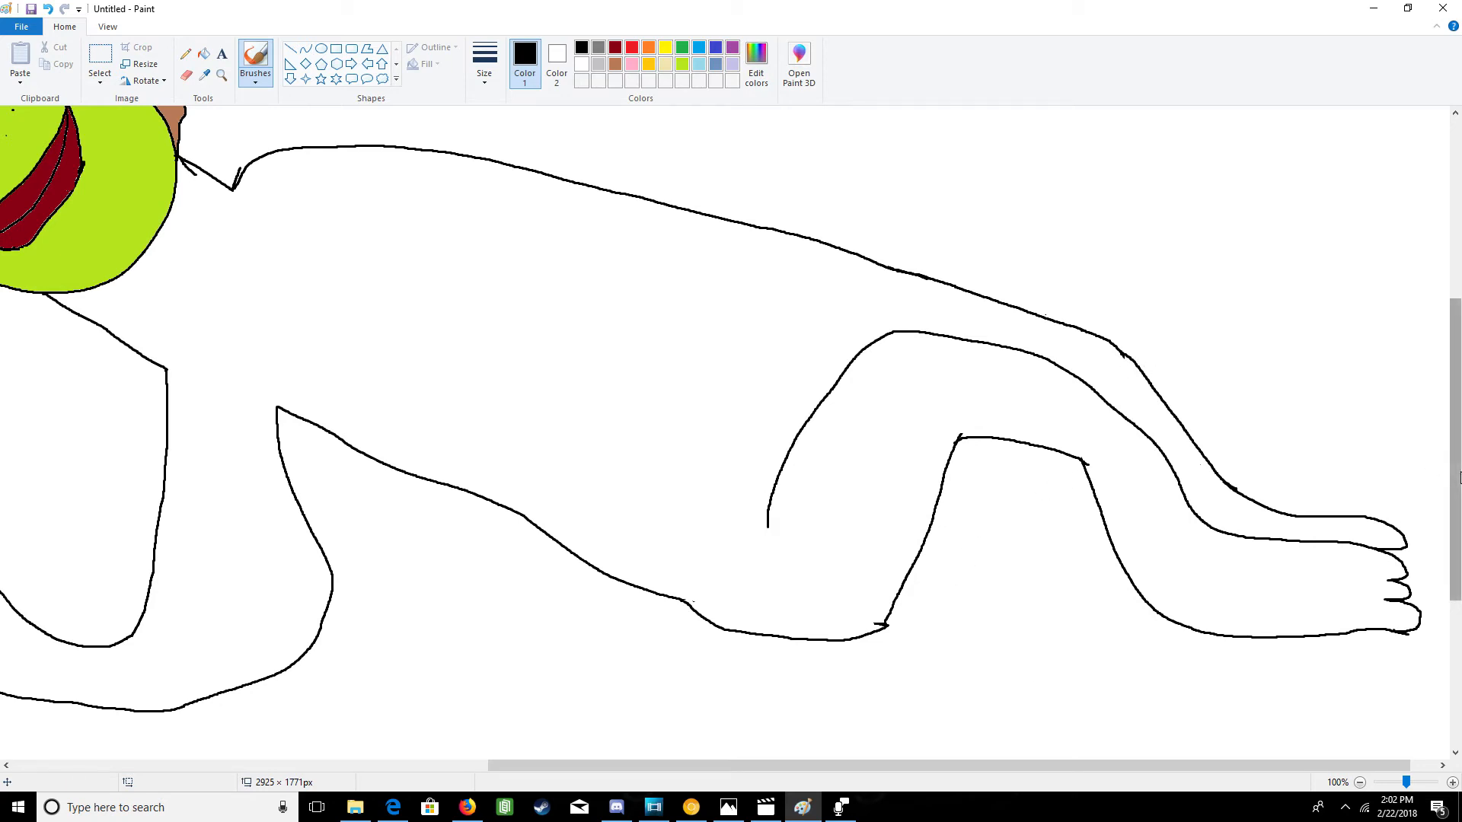
- Erase the thumb and finger lines of the supporting hand along the jaw and over the hair
scroll(1428, 481, "down", 3)
scroll(1295, 647, "up", 4)
scroll(989, 723, "left", 6)
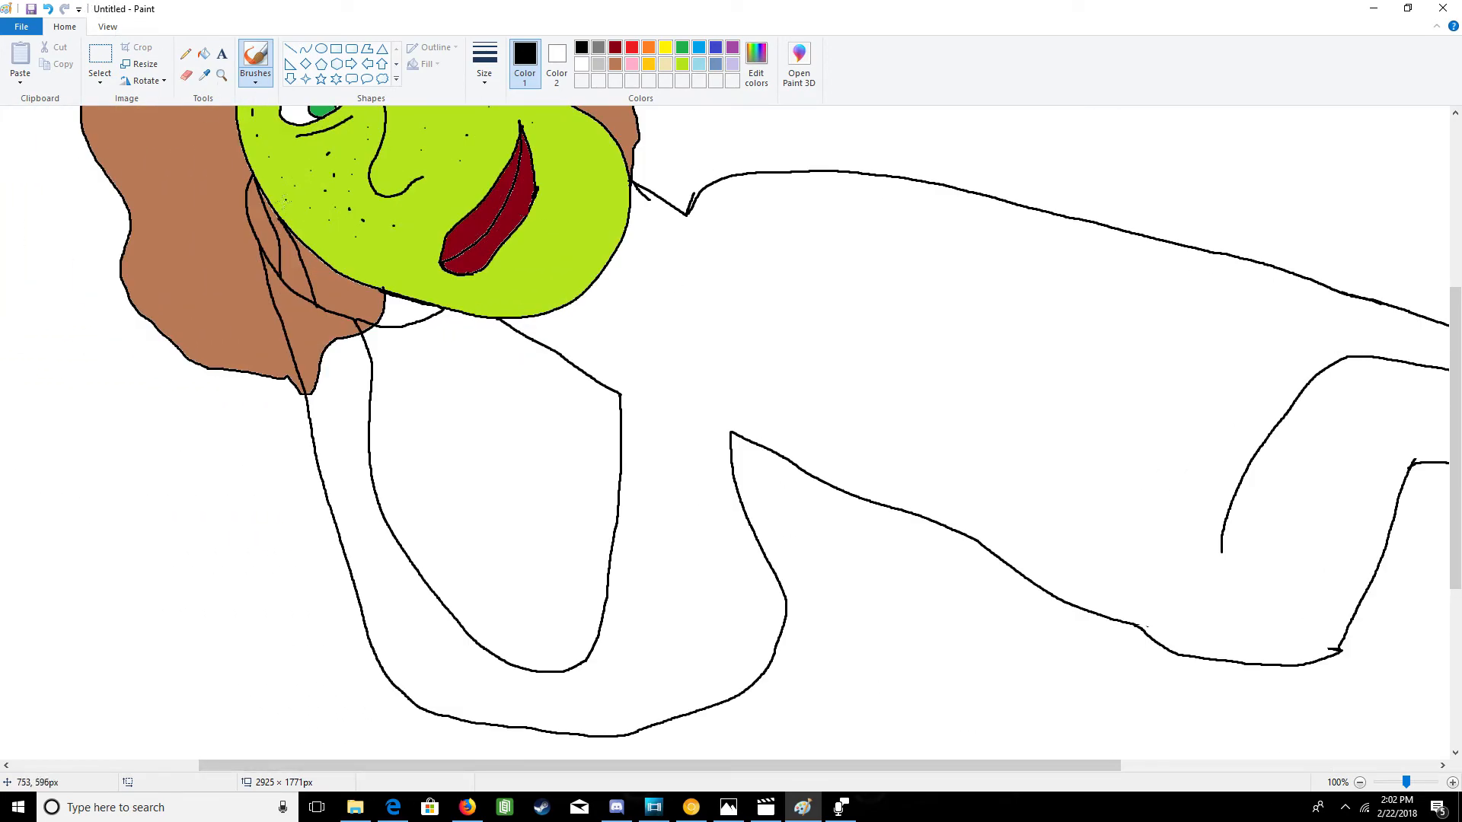
left_click(186, 75)
mouse_move(249, 178)
left_mouse_down()
mouse_move(281, 292)
mouse_move(261, 255)
mouse_move(296, 292)
mouse_move(370, 325)
mouse_move(307, 297)
mouse_move(287, 229)
mouse_move(307, 289)
mouse_move(307, 270)
mouse_move(339, 311)
mouse_move(415, 326)
mouse_move(441, 313)
mouse_move(384, 329)
mouse_move(420, 322)
mouse_move(327, 312)
mouse_move(278, 260)
mouse_move(263, 210)
mouse_move(260, 251)
left_mouse_up()
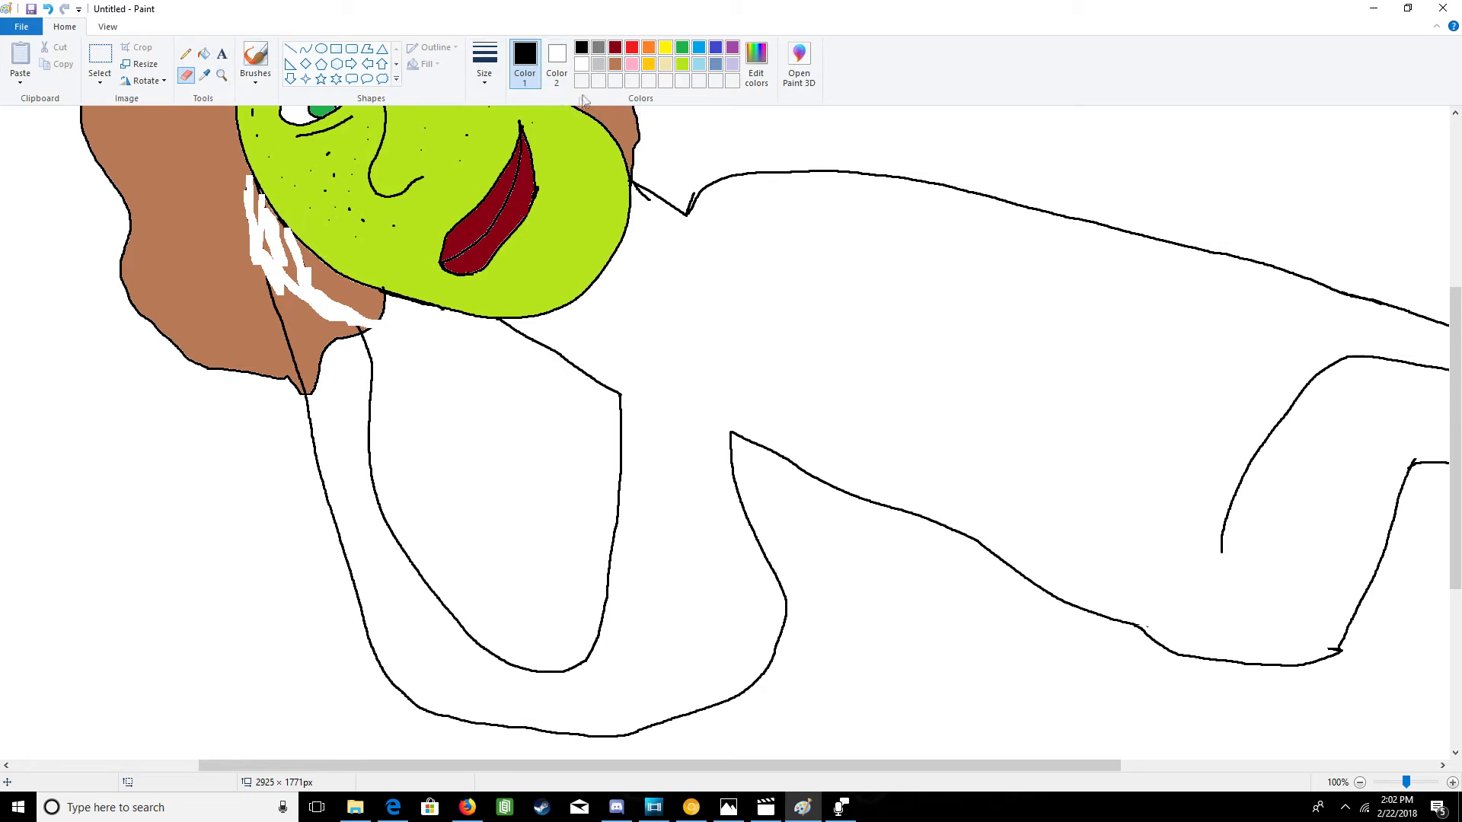
- Try a short thumb under the jaw and small fingers beside the cheek with the brush, and return to the erased hand area
left_click(259, 67)
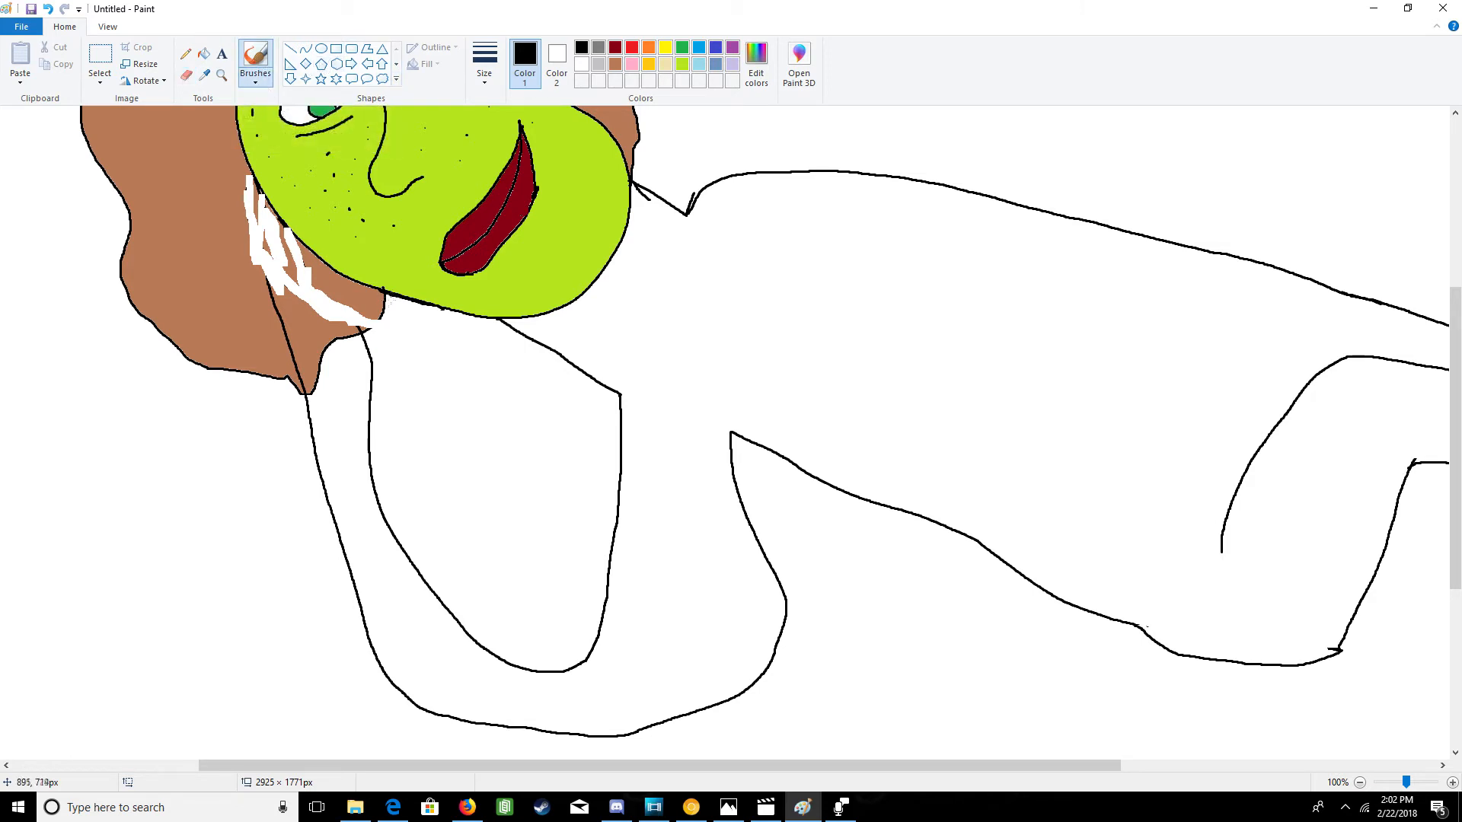
left_click_drag(368, 330, 387, 338)
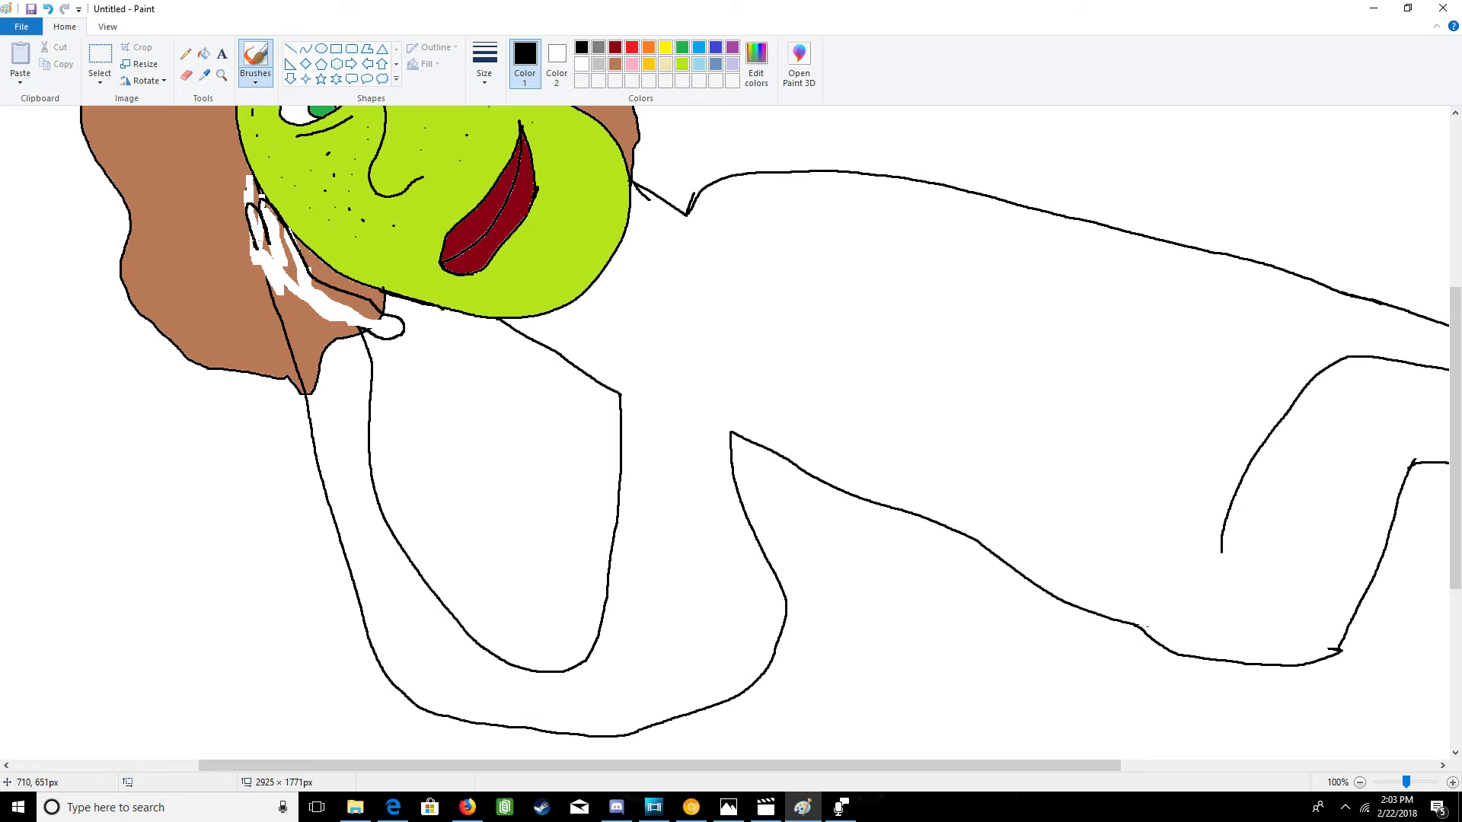
key("ctrl+z")
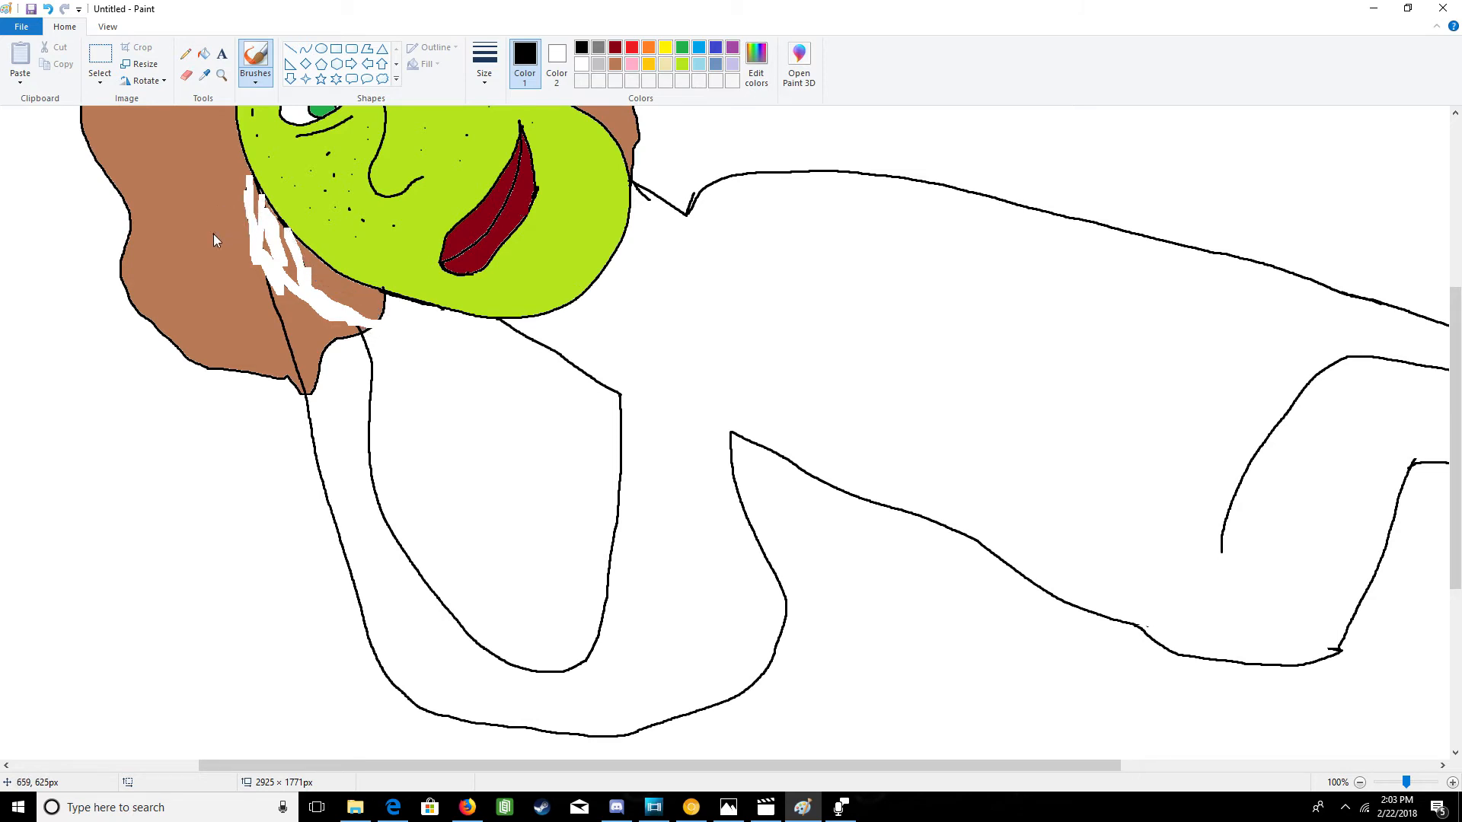
left_click(47, 9)
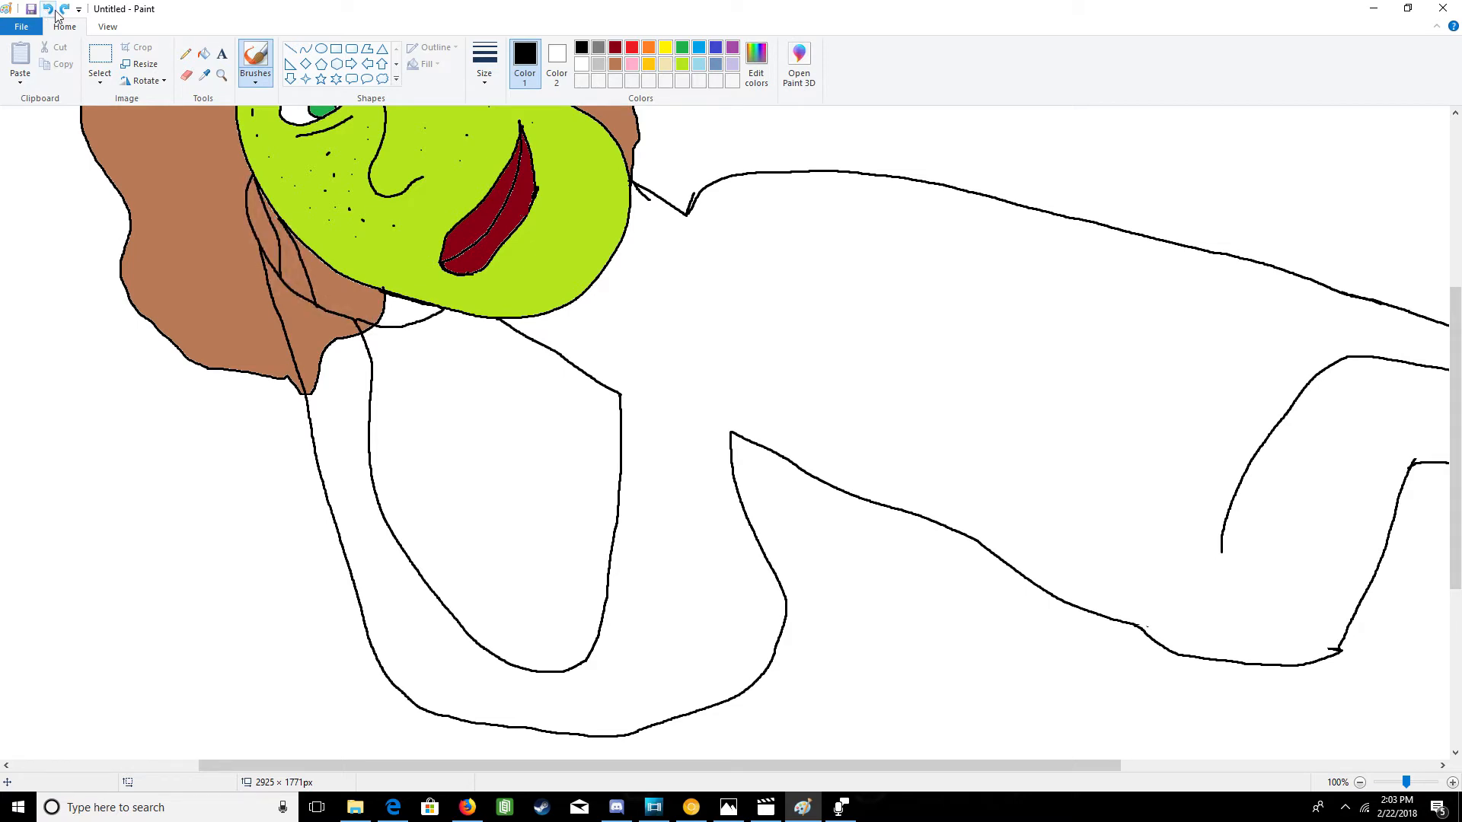
left_click(64, 10)
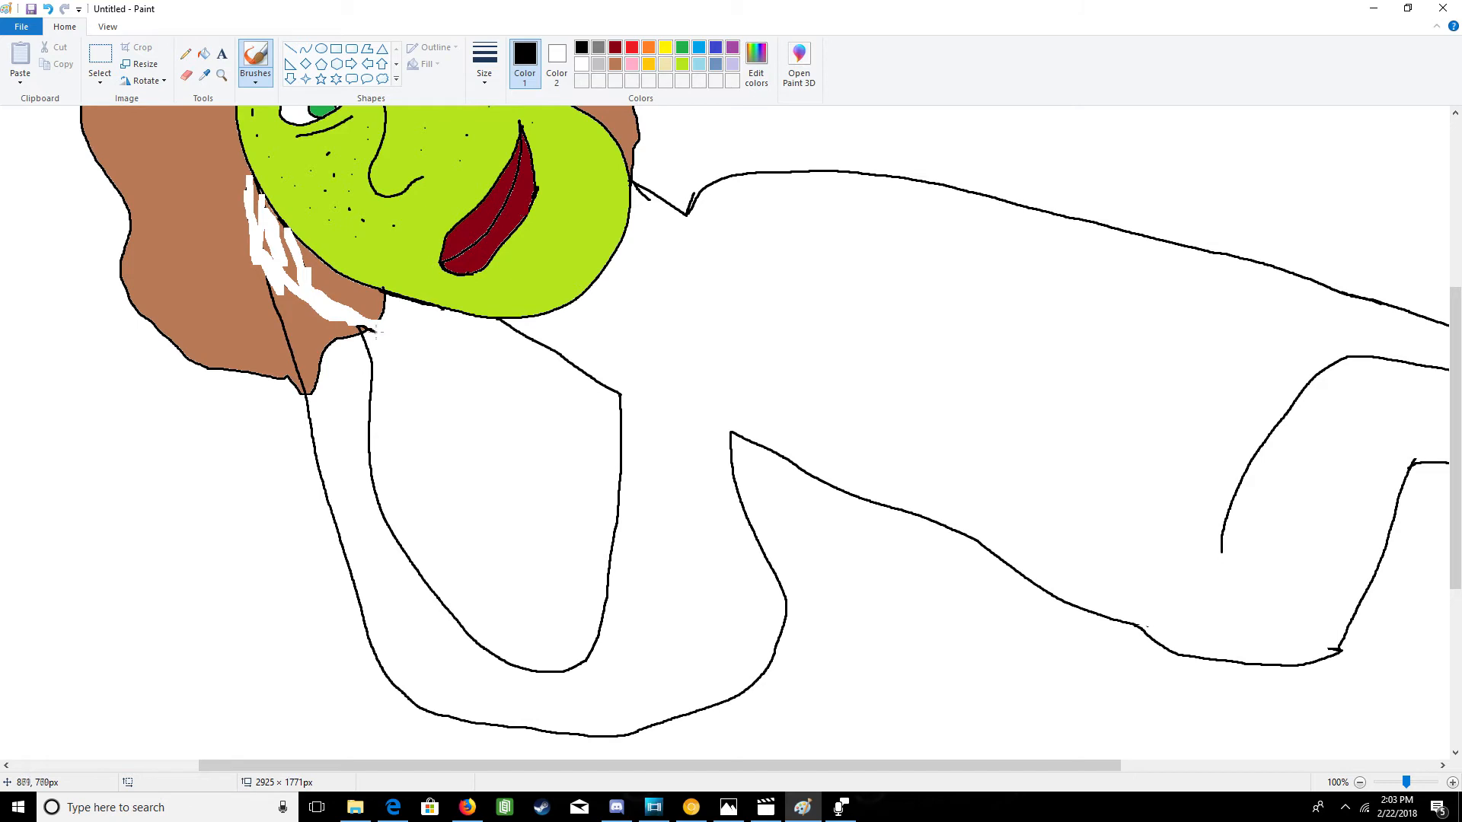
- Draw a longer thumb under the jaw and three fingers spreading from the cheek over the brown hair
left_click_drag(415, 313, 390, 300)
mouse_move(283, 239)
left_mouse_down()
mouse_move(246, 183)
mouse_move(233, 194)
mouse_move(254, 224)
mouse_move(212, 193)
mouse_move(219, 230)
mouse_move(252, 245)
mouse_move(185, 226)
mouse_move(230, 268)
left_mouse_up()
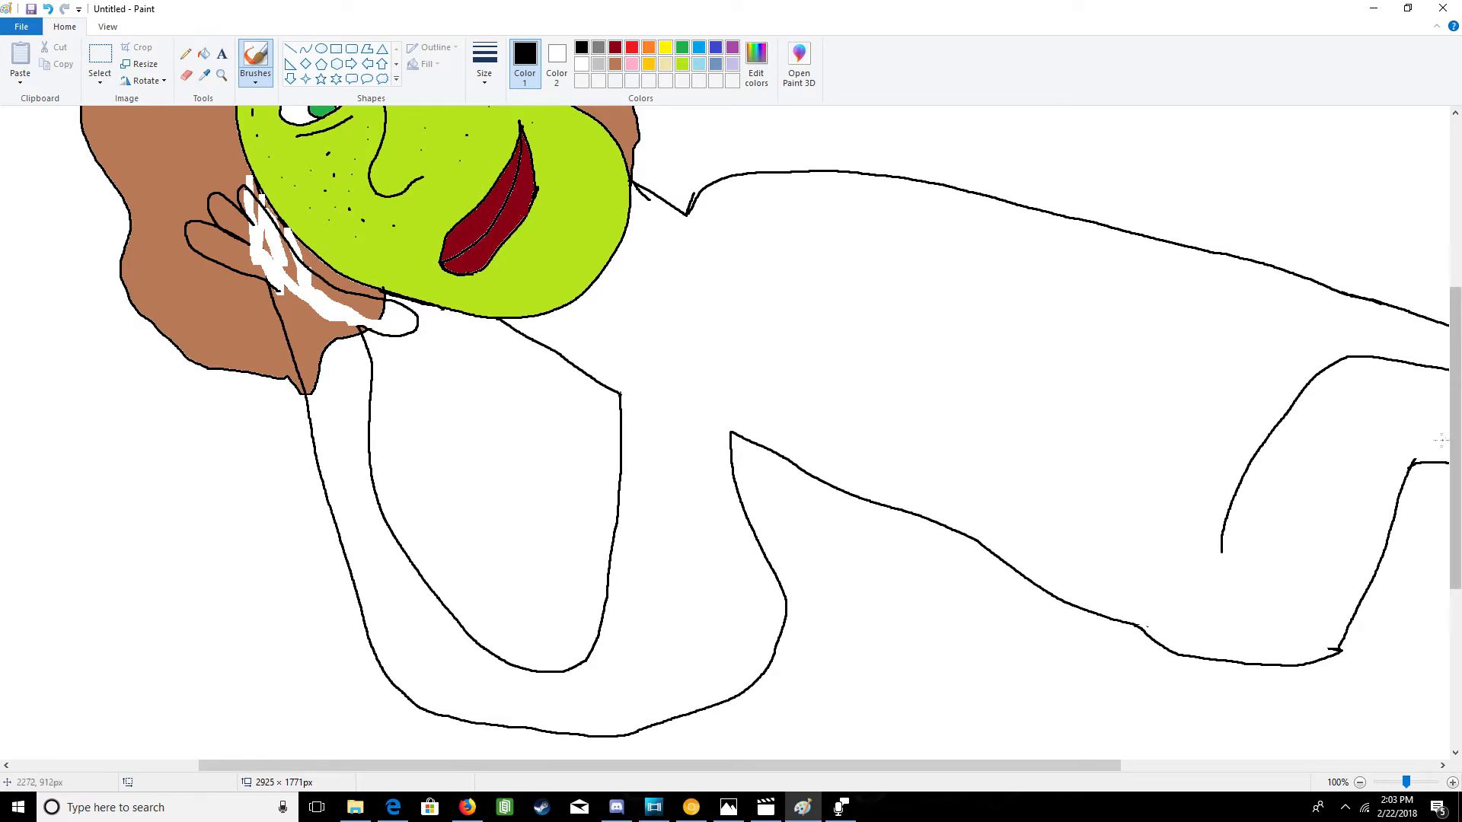
- Draw the other arm arching from the shoulder line up to the hair, with an outer curve and a bent inner line
scroll(1454, 438, "up", 5)
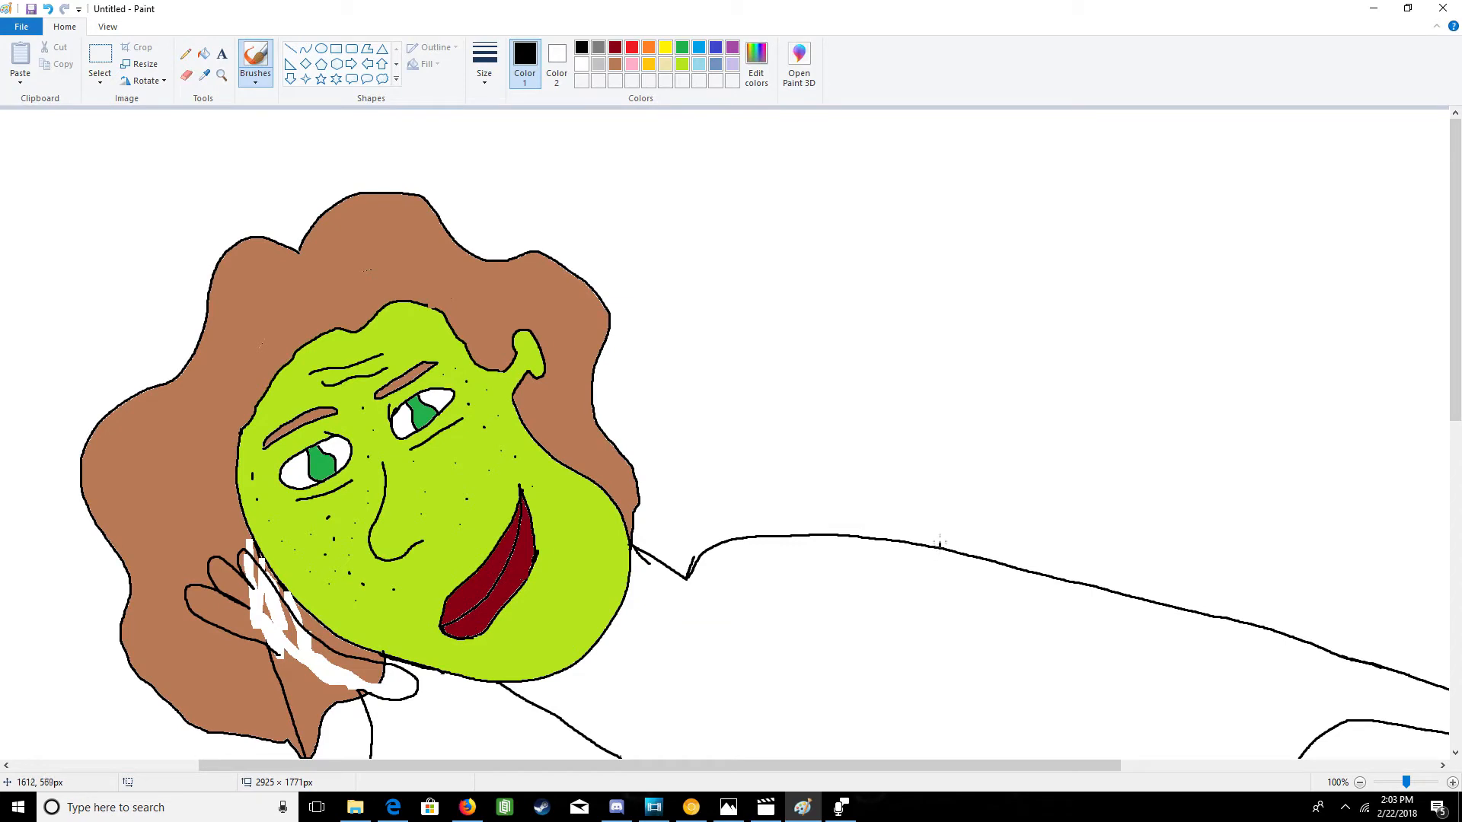
mouse_move(939, 490)
left_mouse_down()
mouse_move(890, 356)
mouse_move(810, 274)
mouse_move(753, 251)
mouse_move(606, 252)
left_mouse_up()
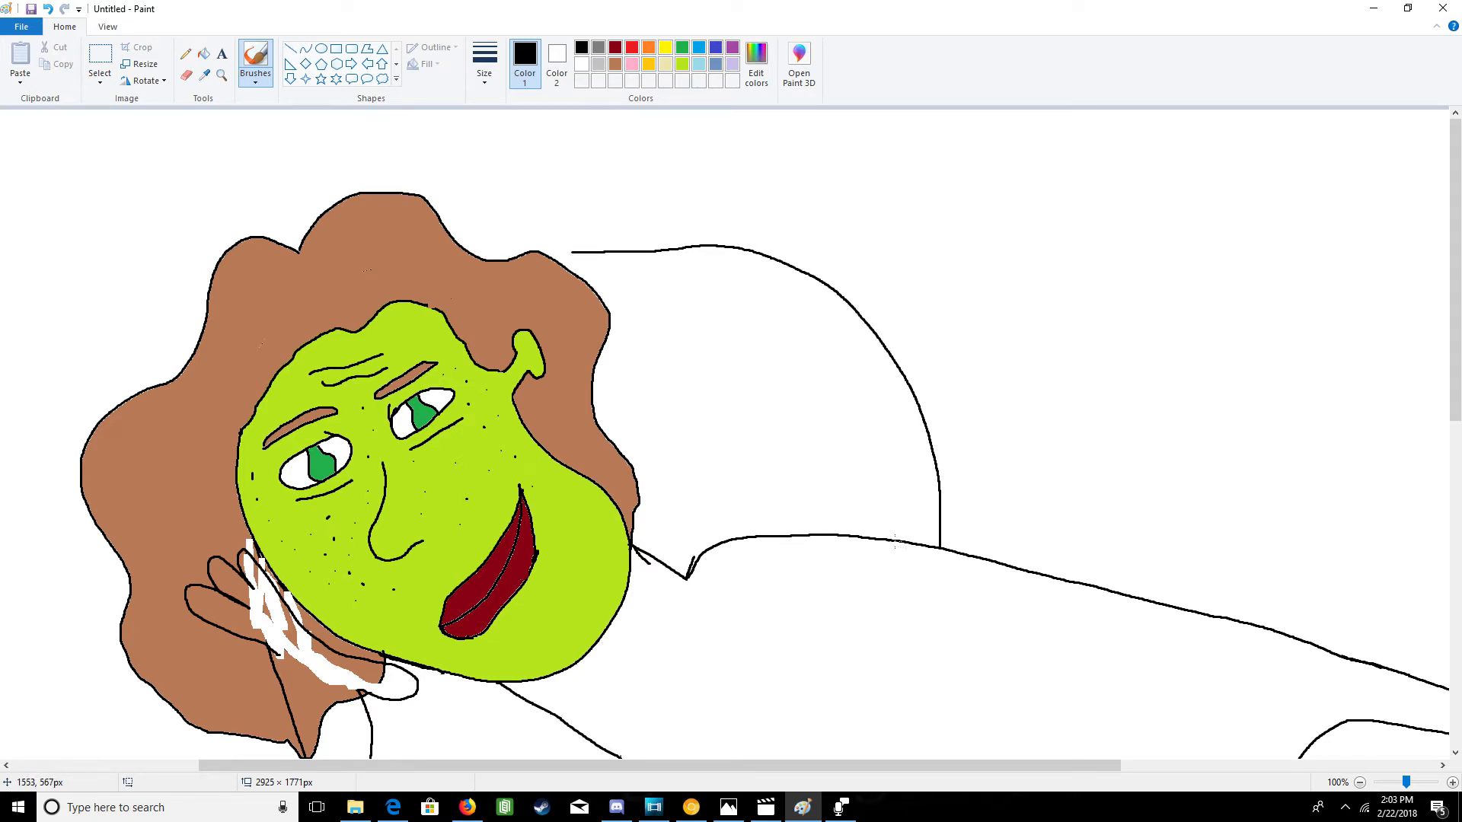
mouse_move(882, 539)
left_mouse_down()
mouse_move(832, 467)
mouse_move(775, 443)
mouse_move(760, 355)
mouse_move(656, 329)
left_mouse_up()
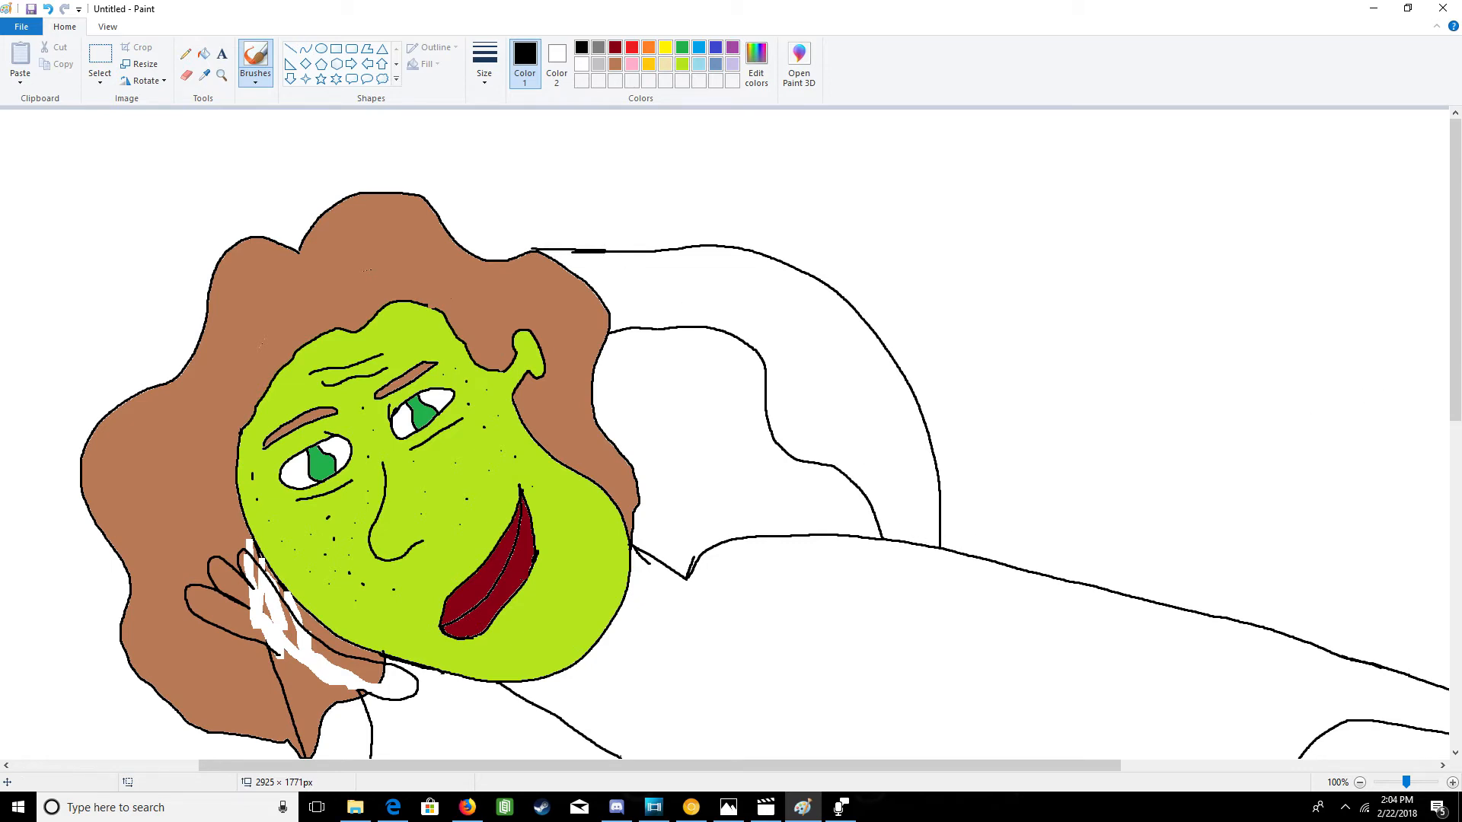
- Draw a band of two short black lines across the supporting forearm and another across the raised arm beside the hair
left_click_drag(1457, 361, 1452, 469)
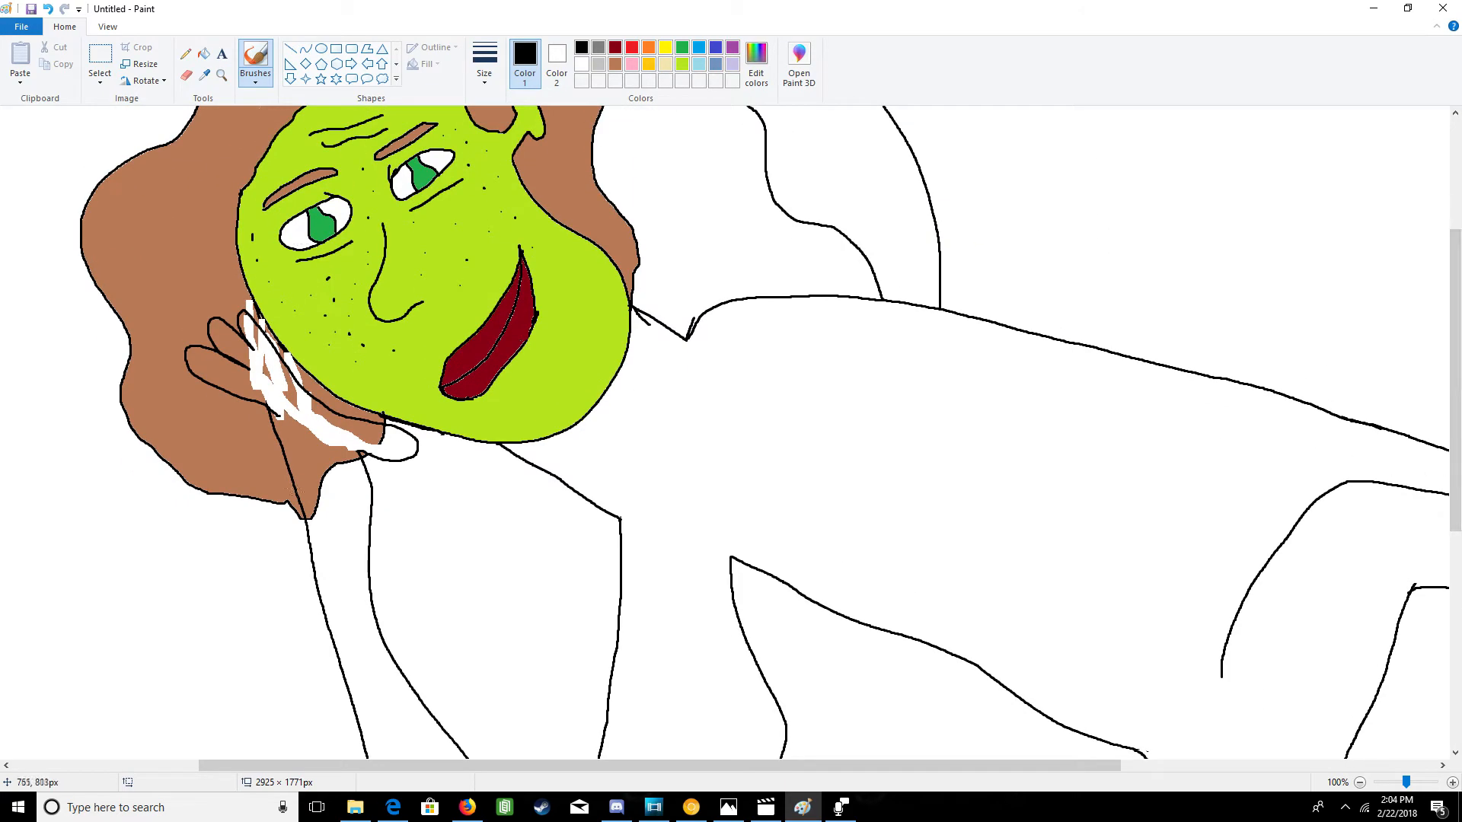
left_click_drag(313, 556, 329, 562)
left_click_drag(318, 586, 359, 586)
left_click_drag(1454, 342, 1454, 249)
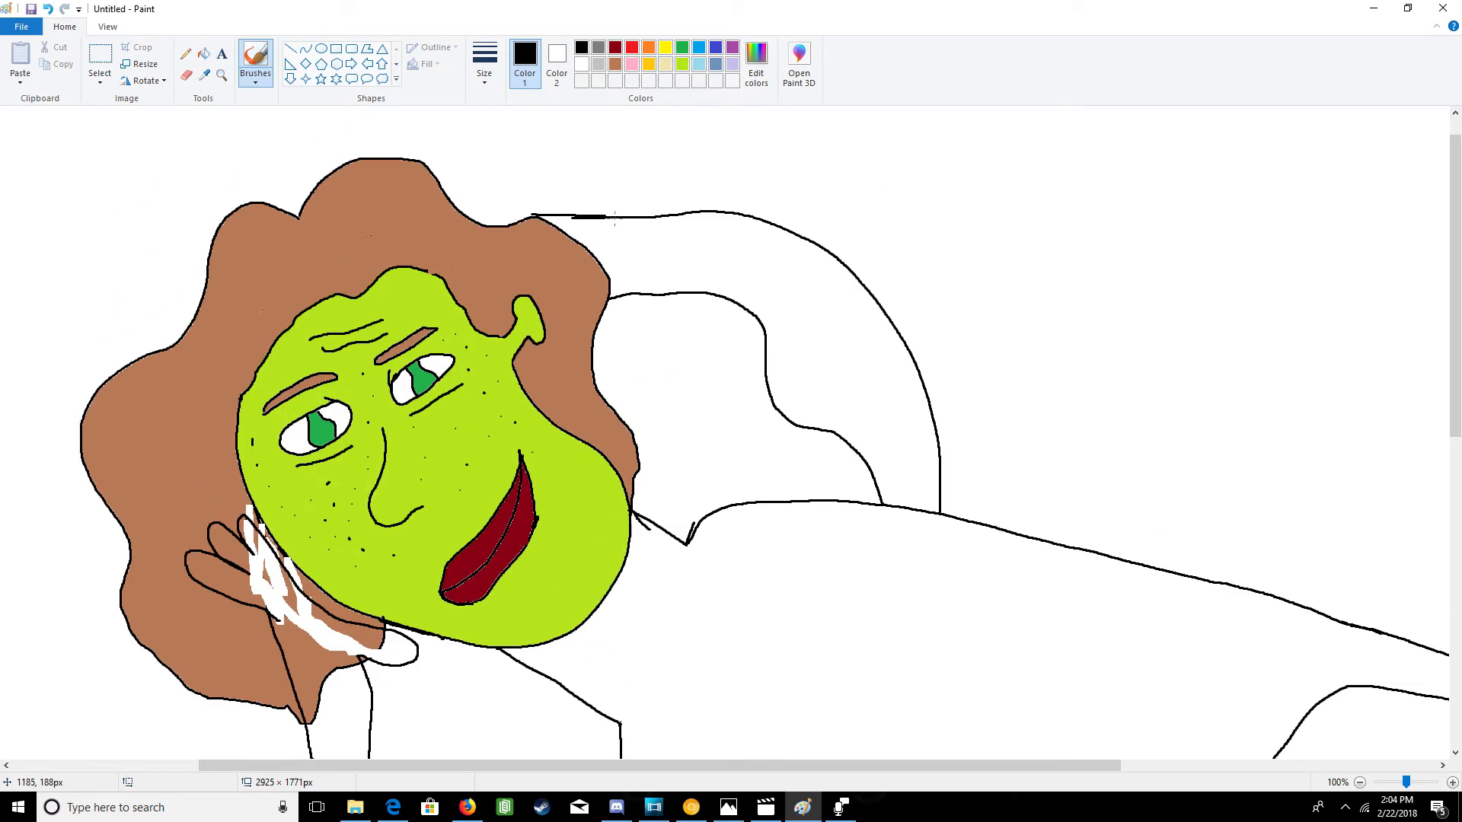
left_click_drag(621, 261, 625, 286)
left_click_drag(638, 233, 649, 271)
- Fill the raised arm's end beside the hair and the palm and thumb of the supporting hand with lime green
left_click(682, 64)
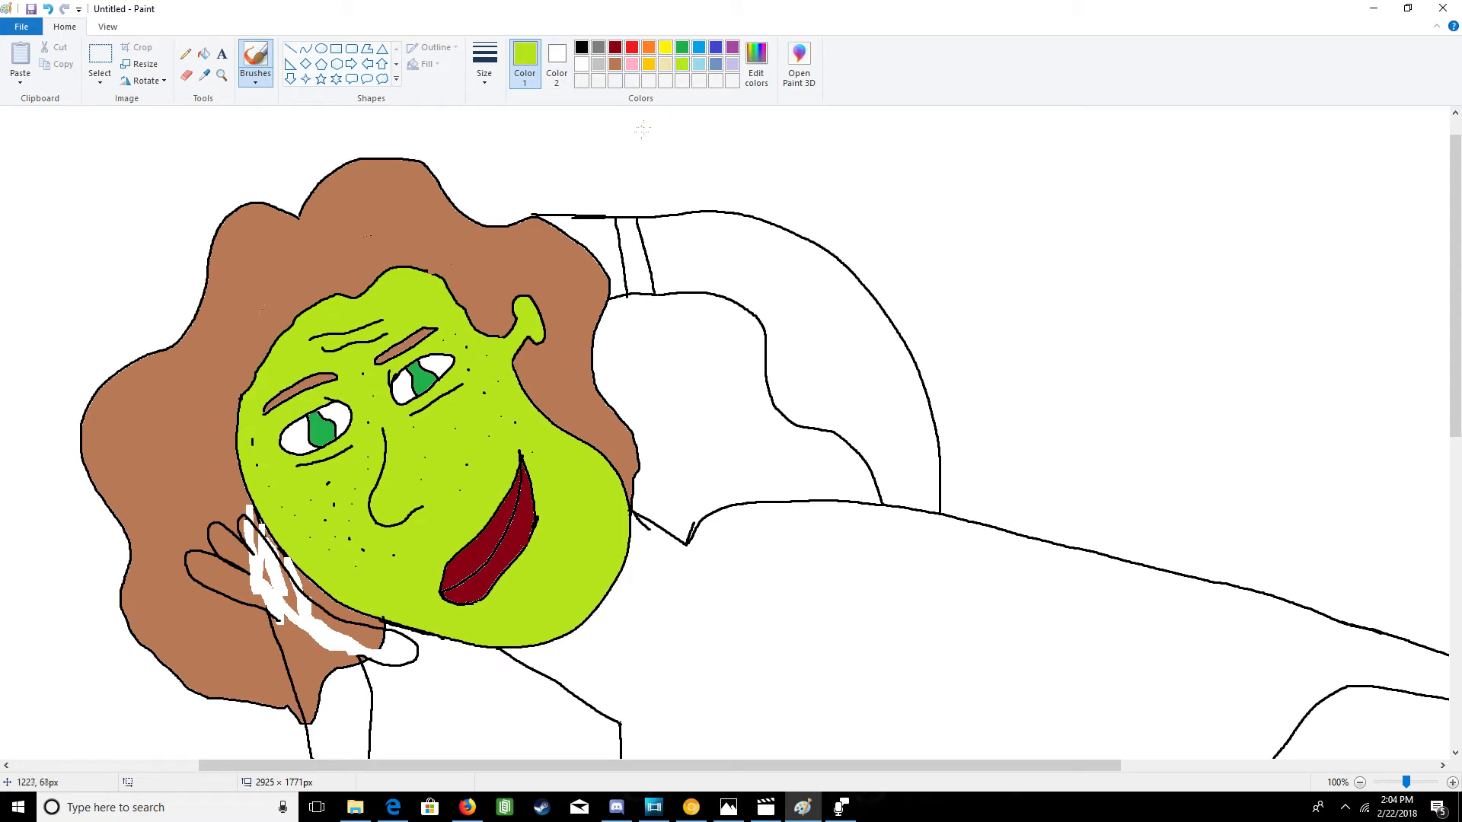
left_click(203, 53)
left_click(593, 232)
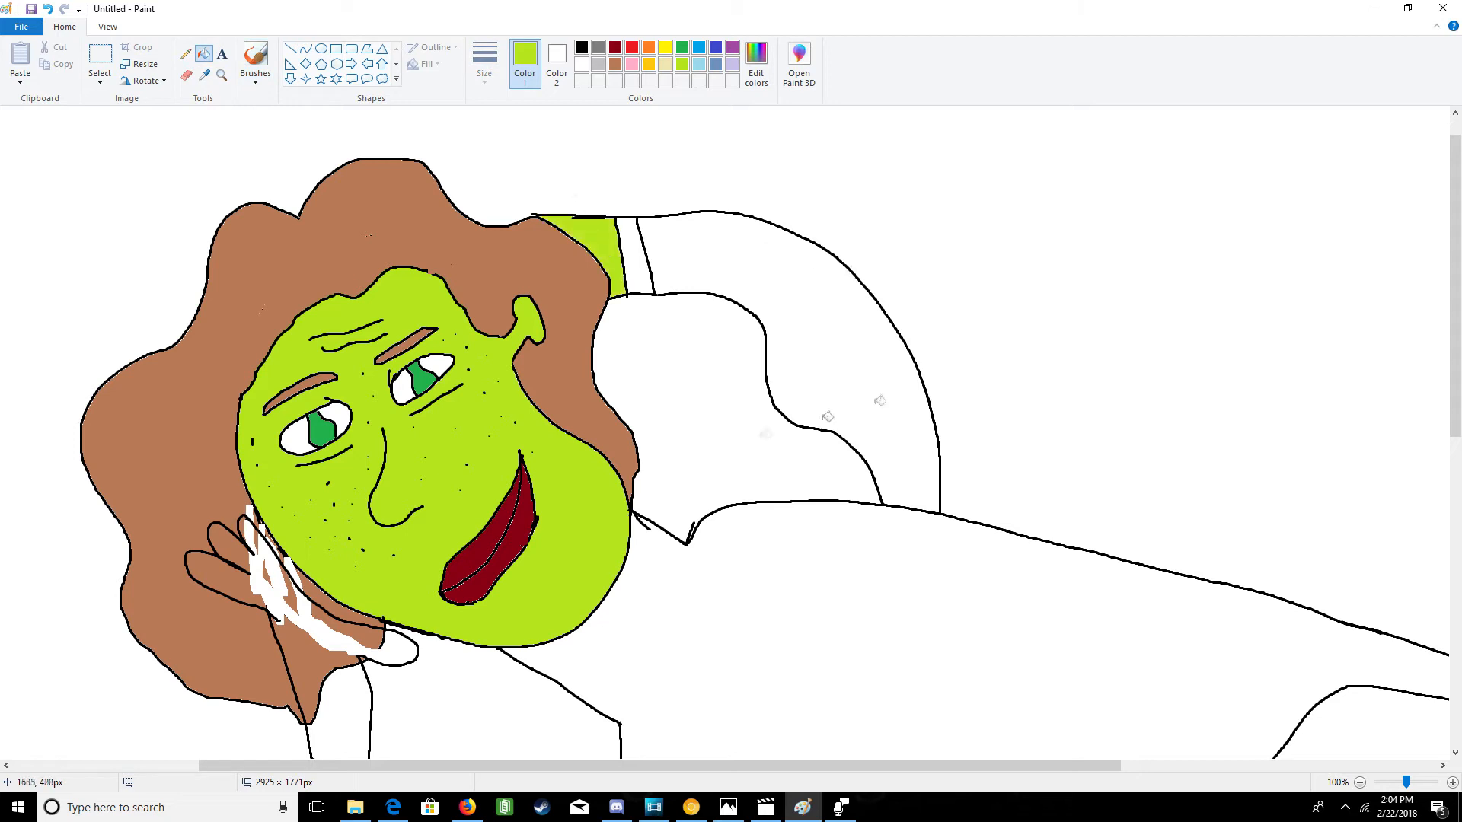
left_click(340, 640)
left_click(315, 650)
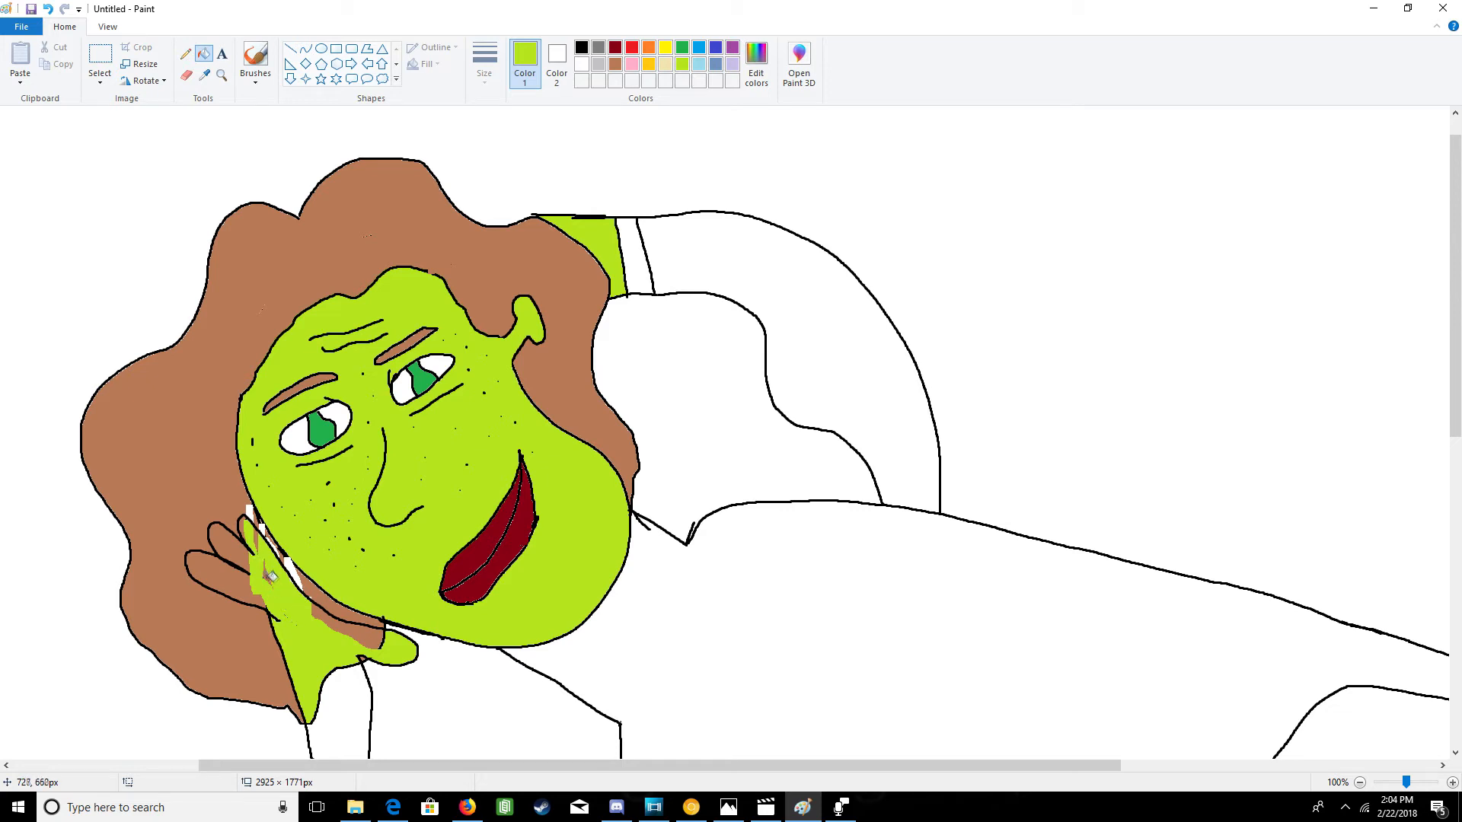
- Fill the remaining brown fingers and palm edge of the supporting hand with lime green, undoing the fill that recolours the outlines
left_click(245, 523)
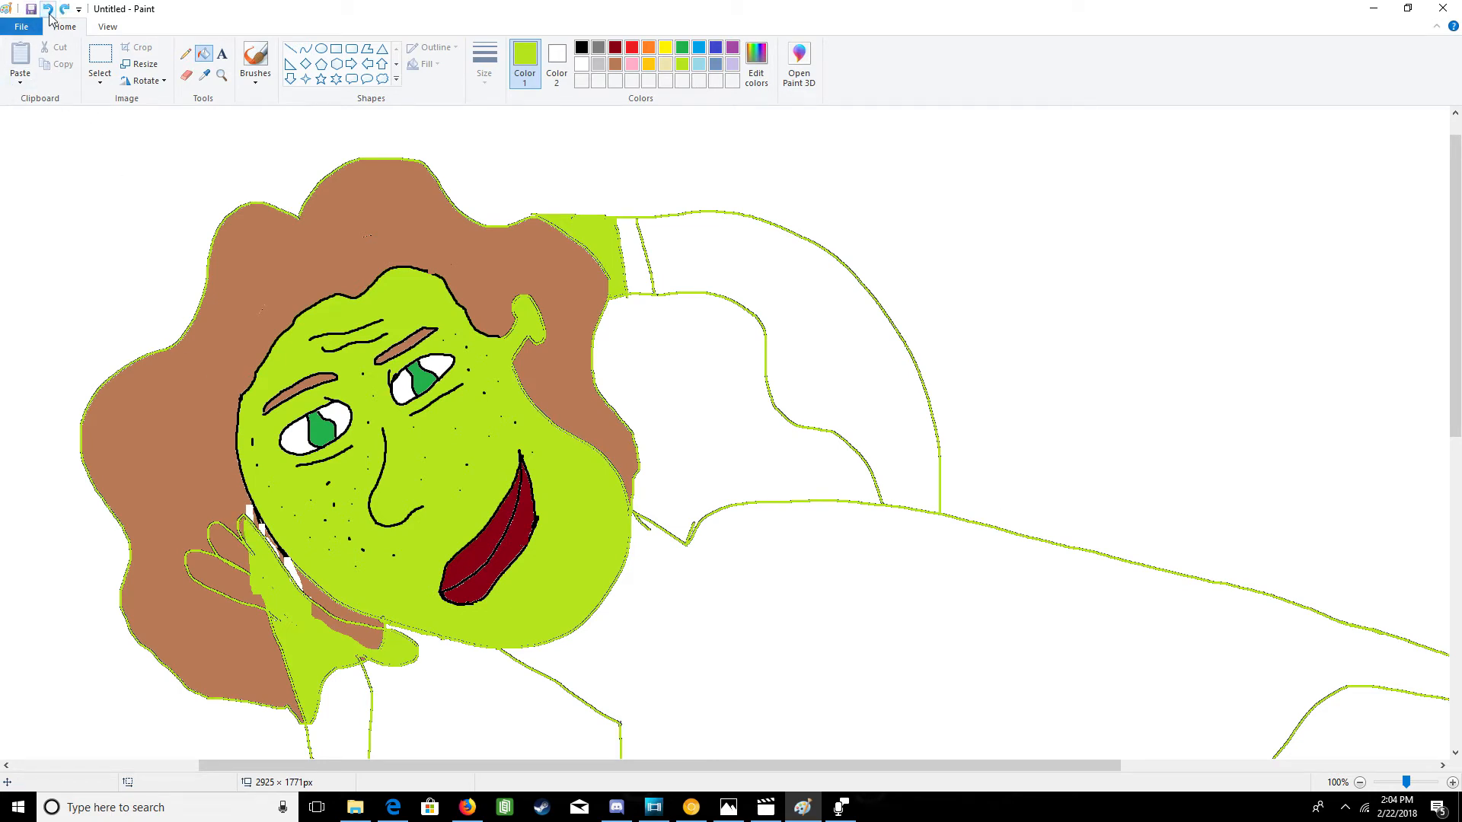
left_click(48, 10)
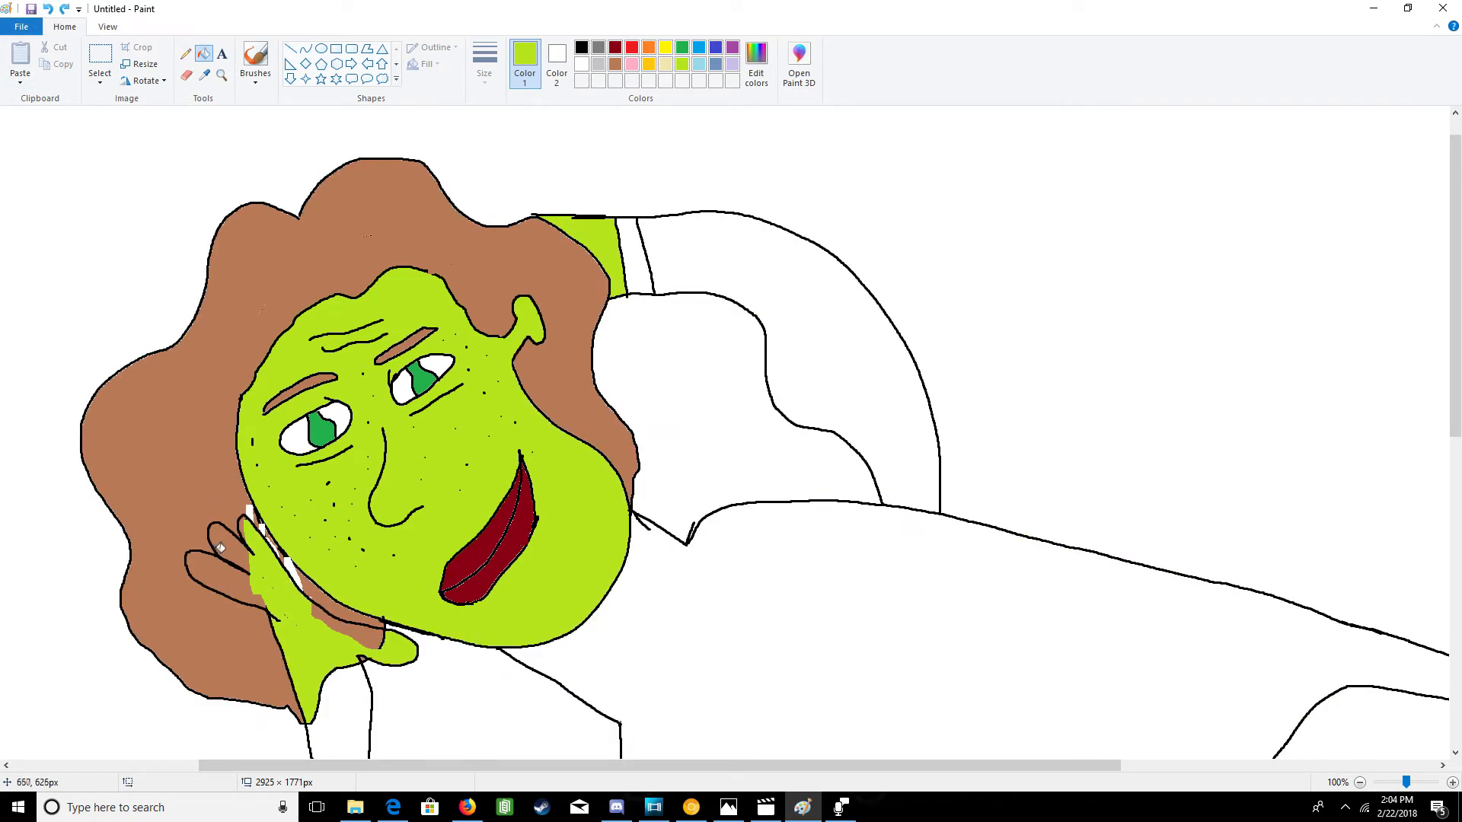
left_click(226, 547)
left_click(244, 592)
left_click(318, 614)
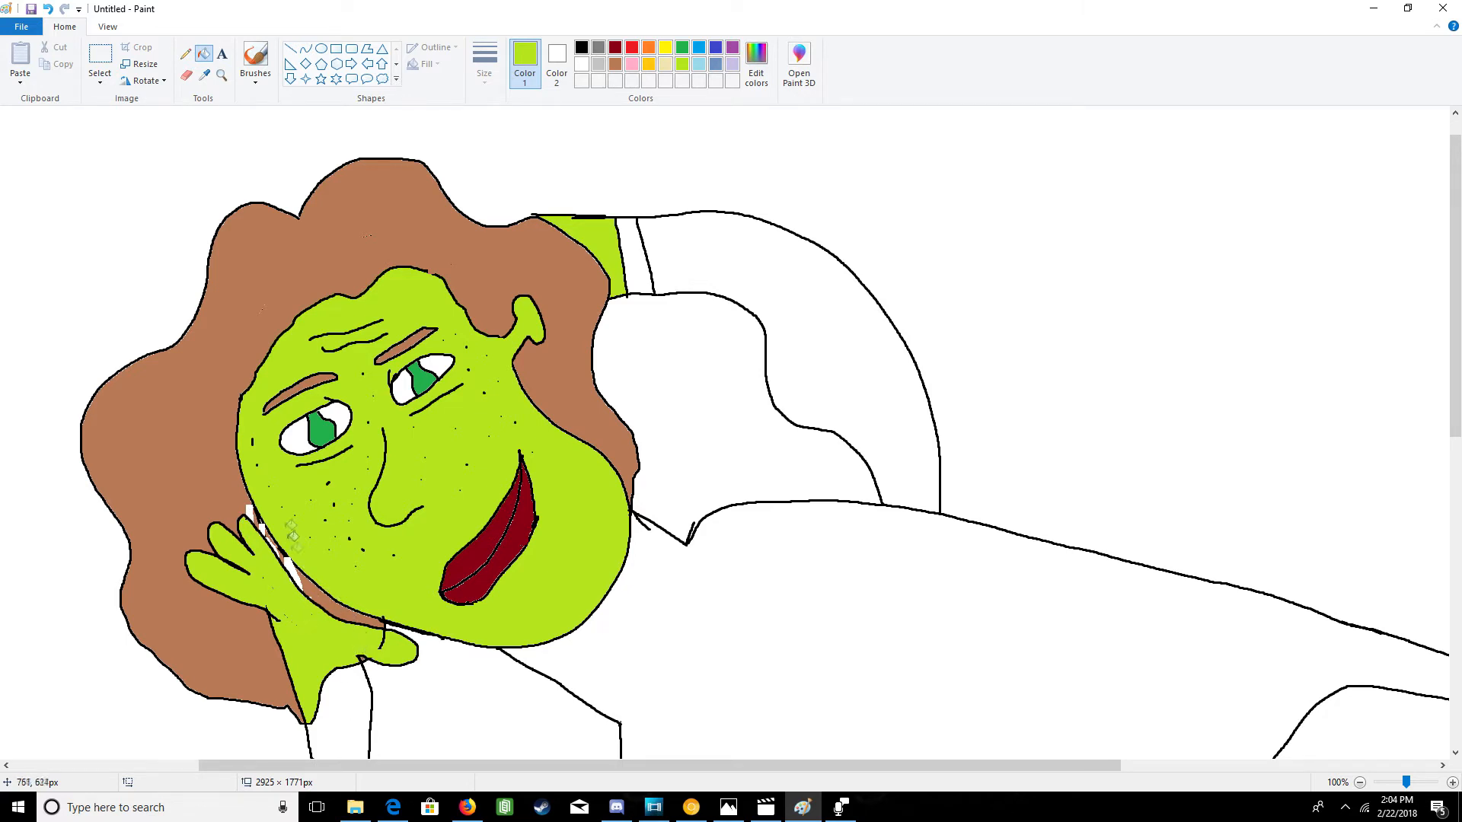
- Fill the white gaps between the supporting hand and the cheek with brown, undoing the fills that spill onto the hand and outlines
left_click(615, 63)
left_click(294, 572)
left_click(275, 548)
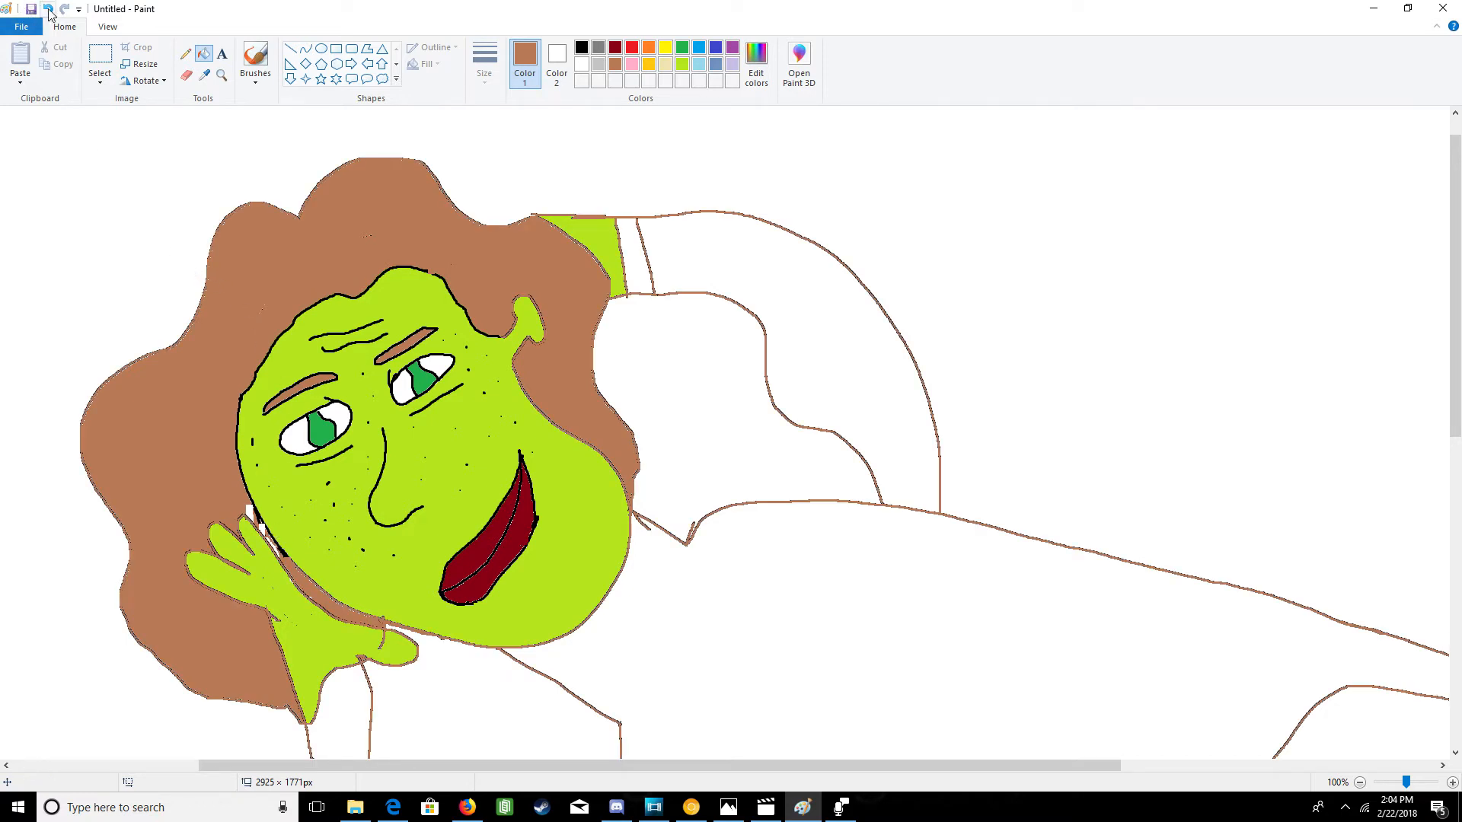
left_click(47, 9)
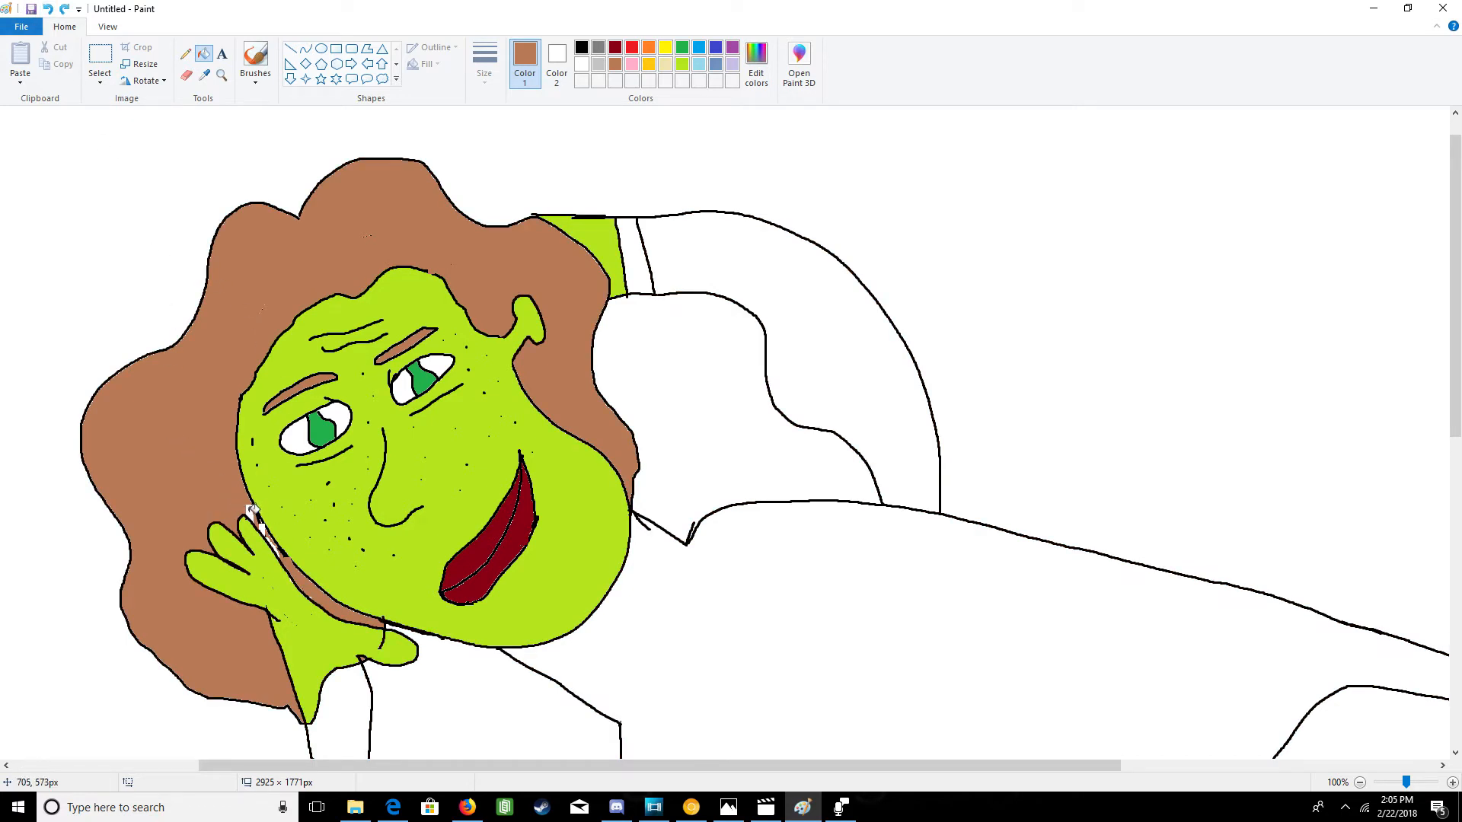
left_click(280, 546)
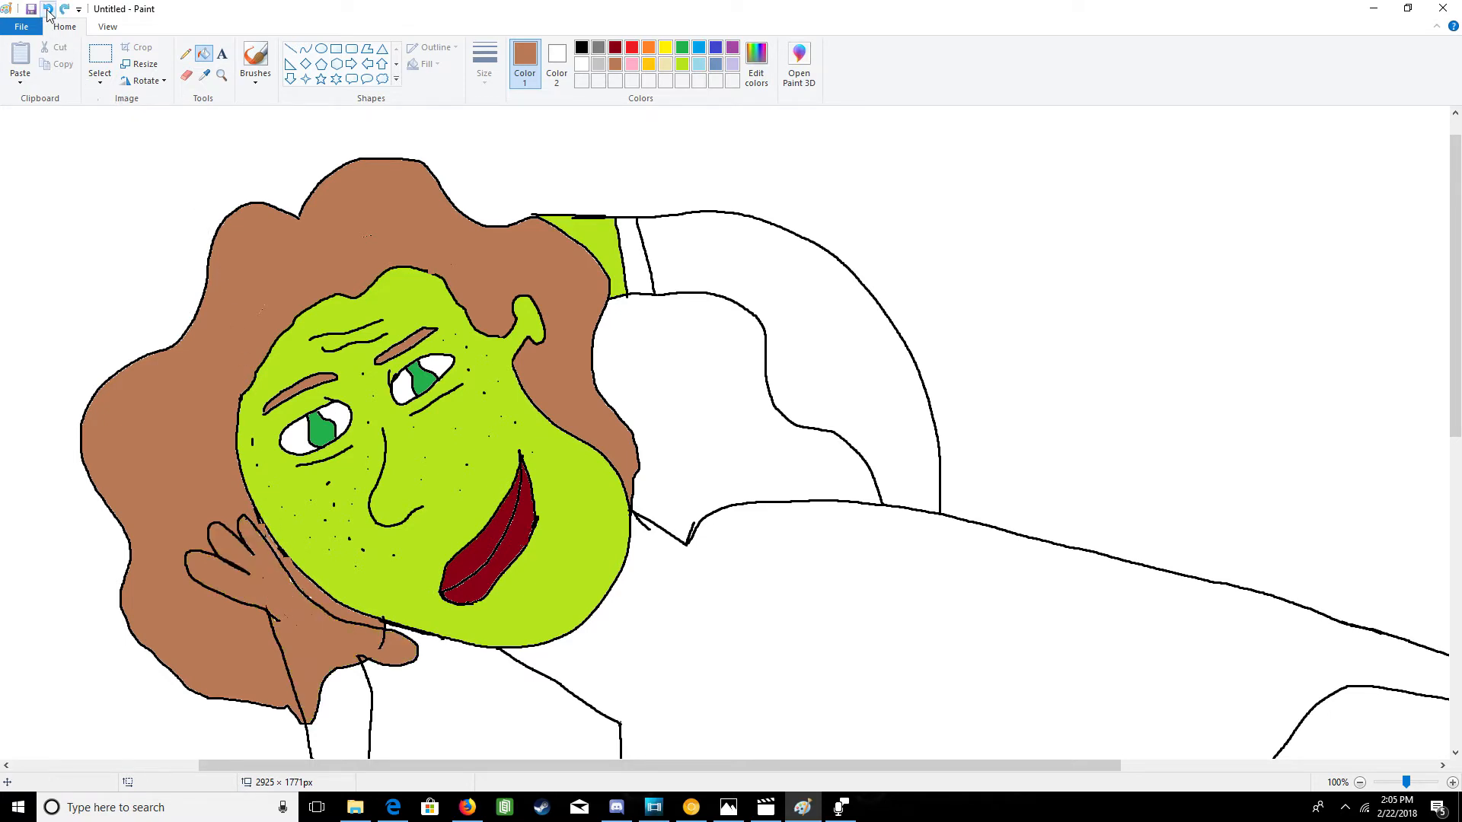
left_click(48, 10)
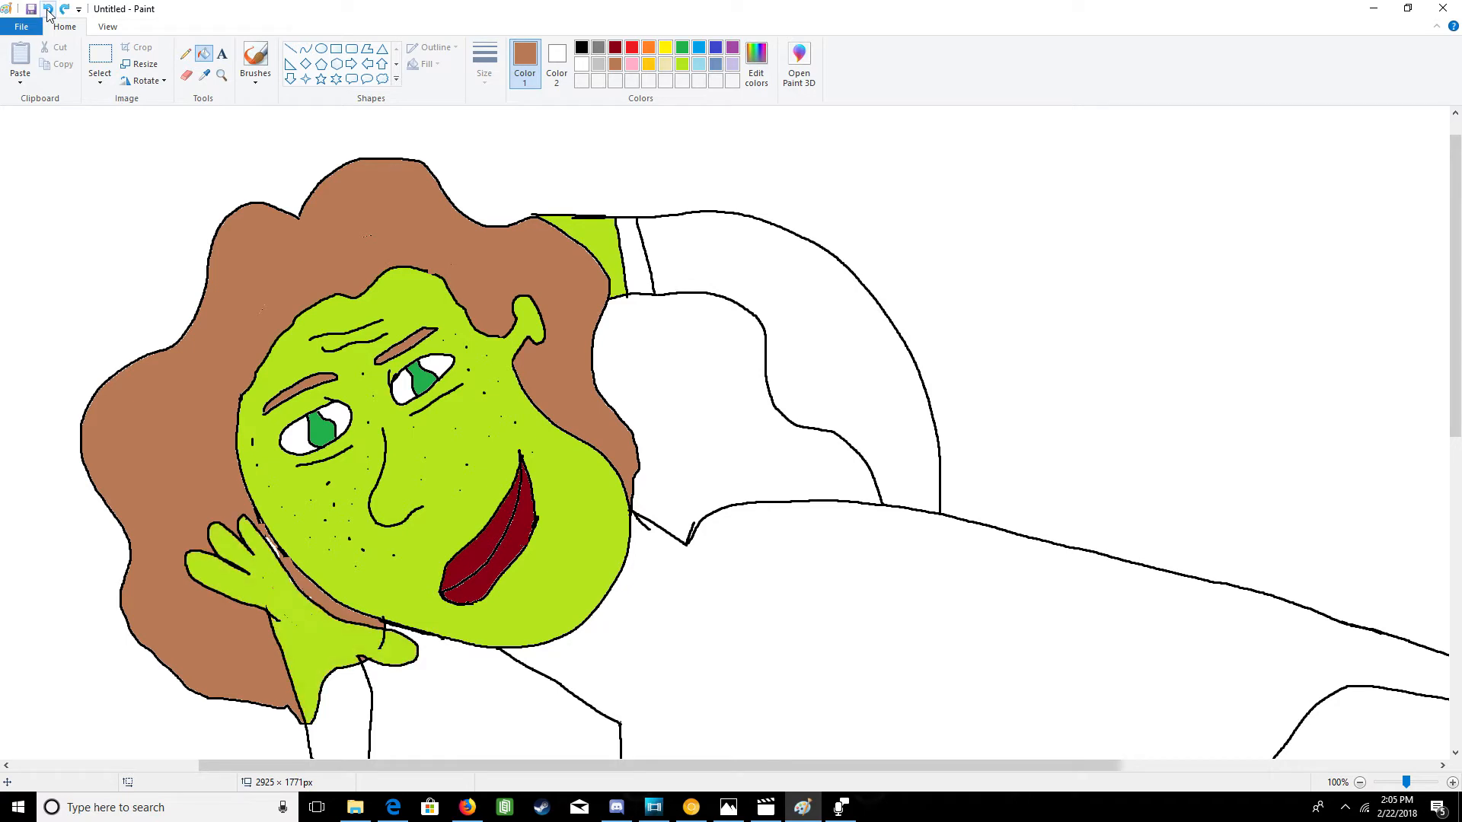
left_click(277, 539)
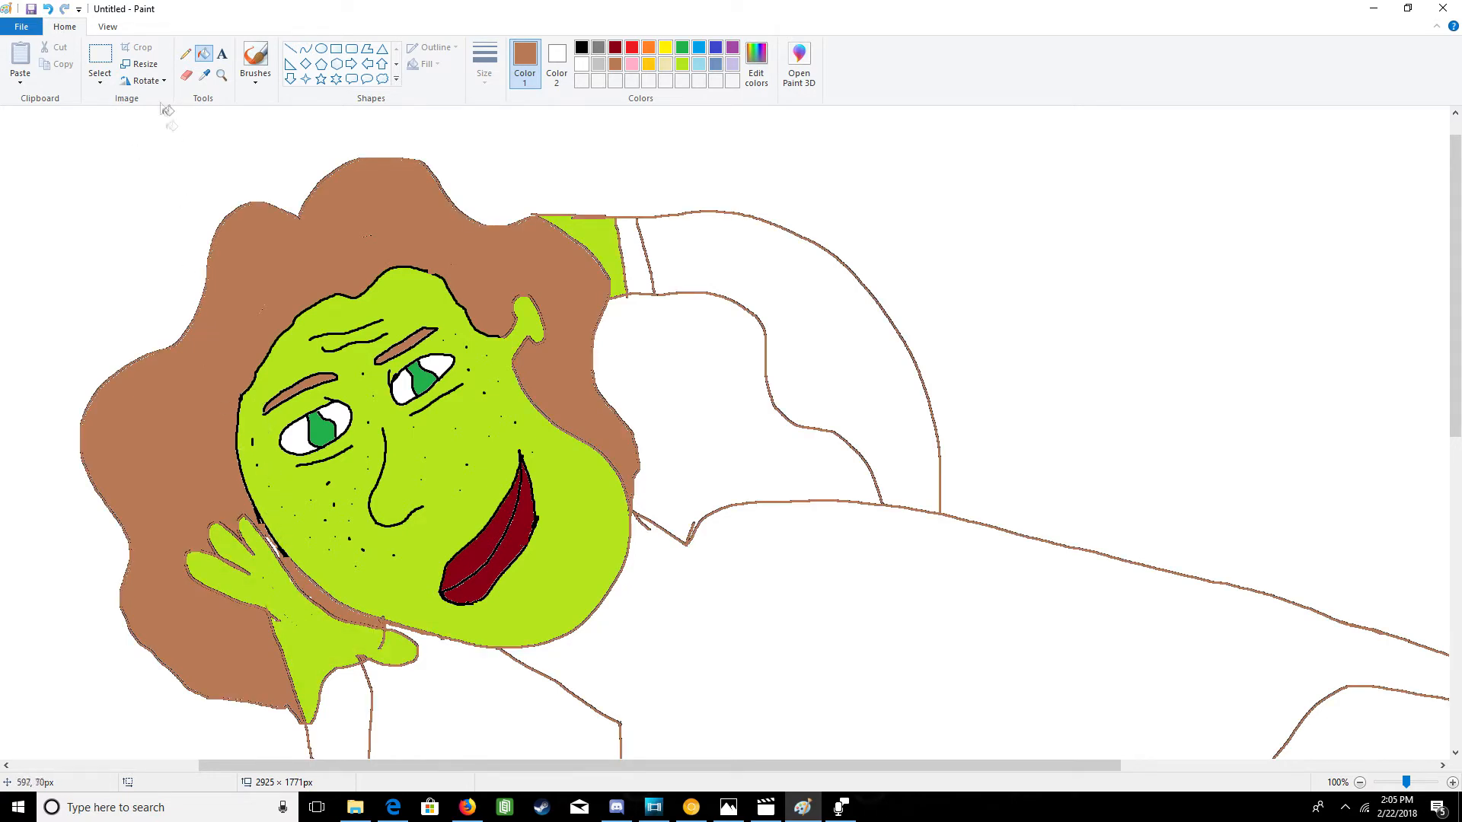
left_click(48, 10)
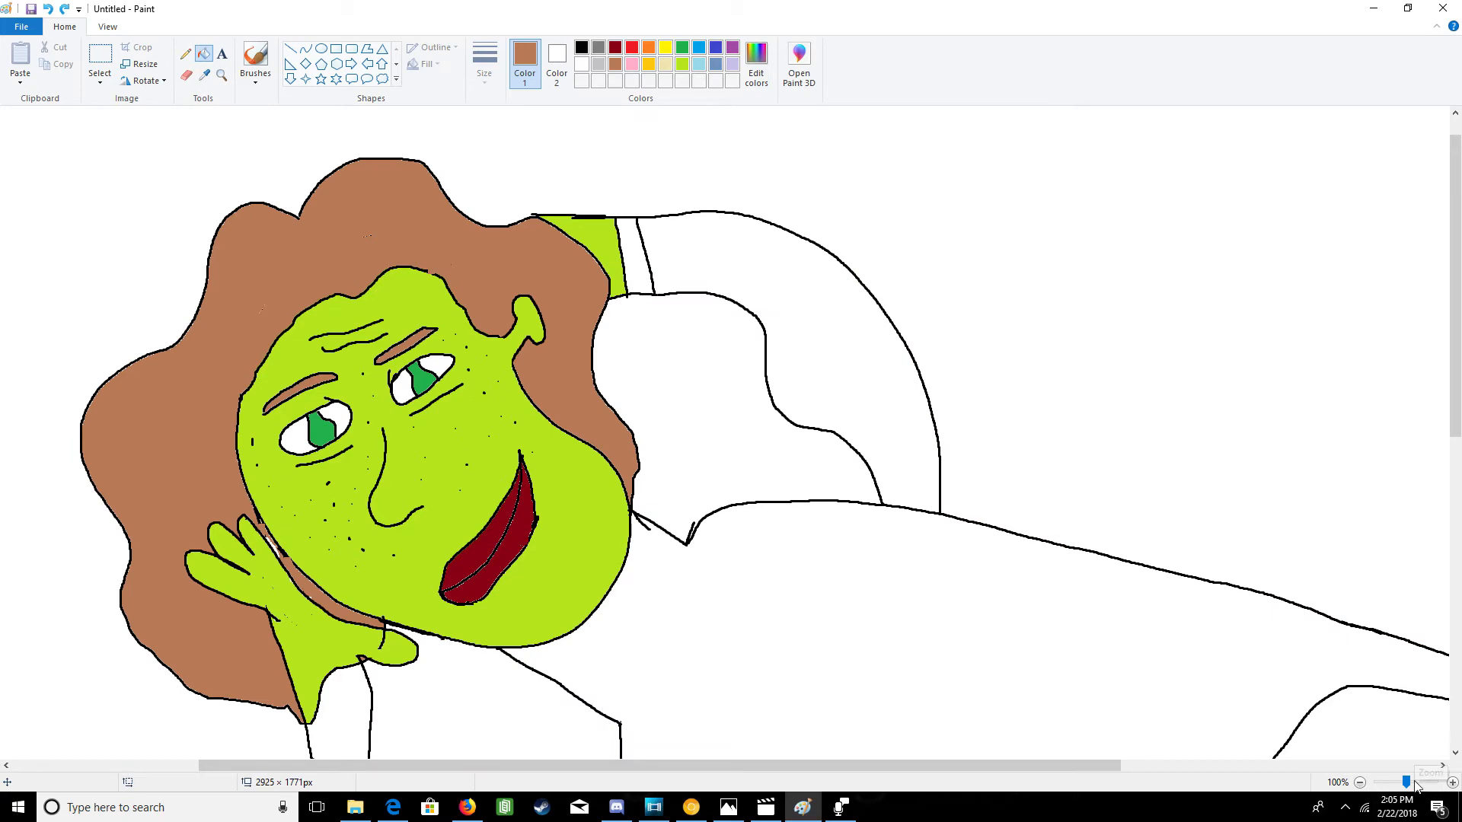
left_click(1452, 782)
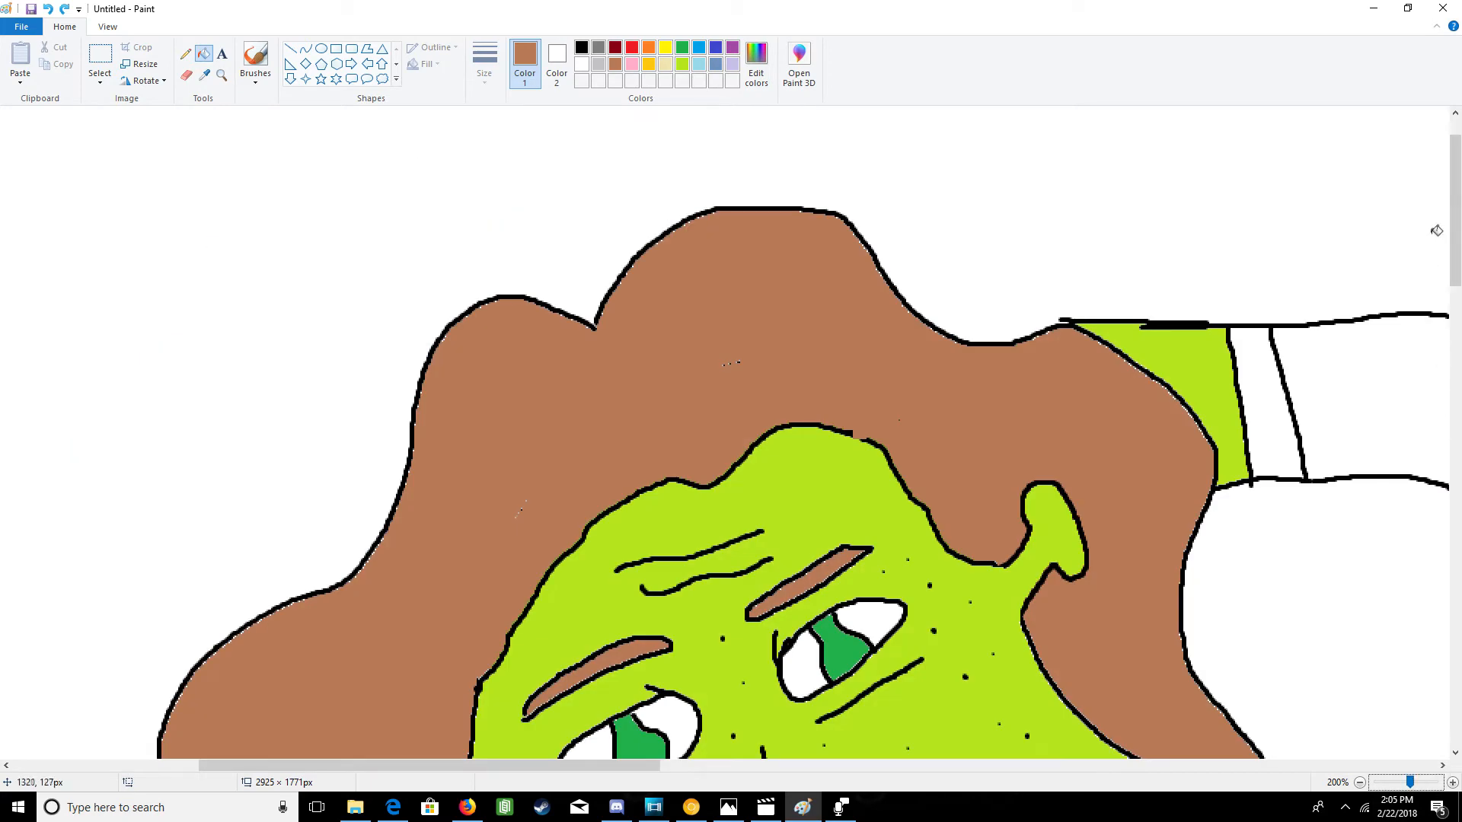
left_click_drag(1452, 229, 1457, 351)
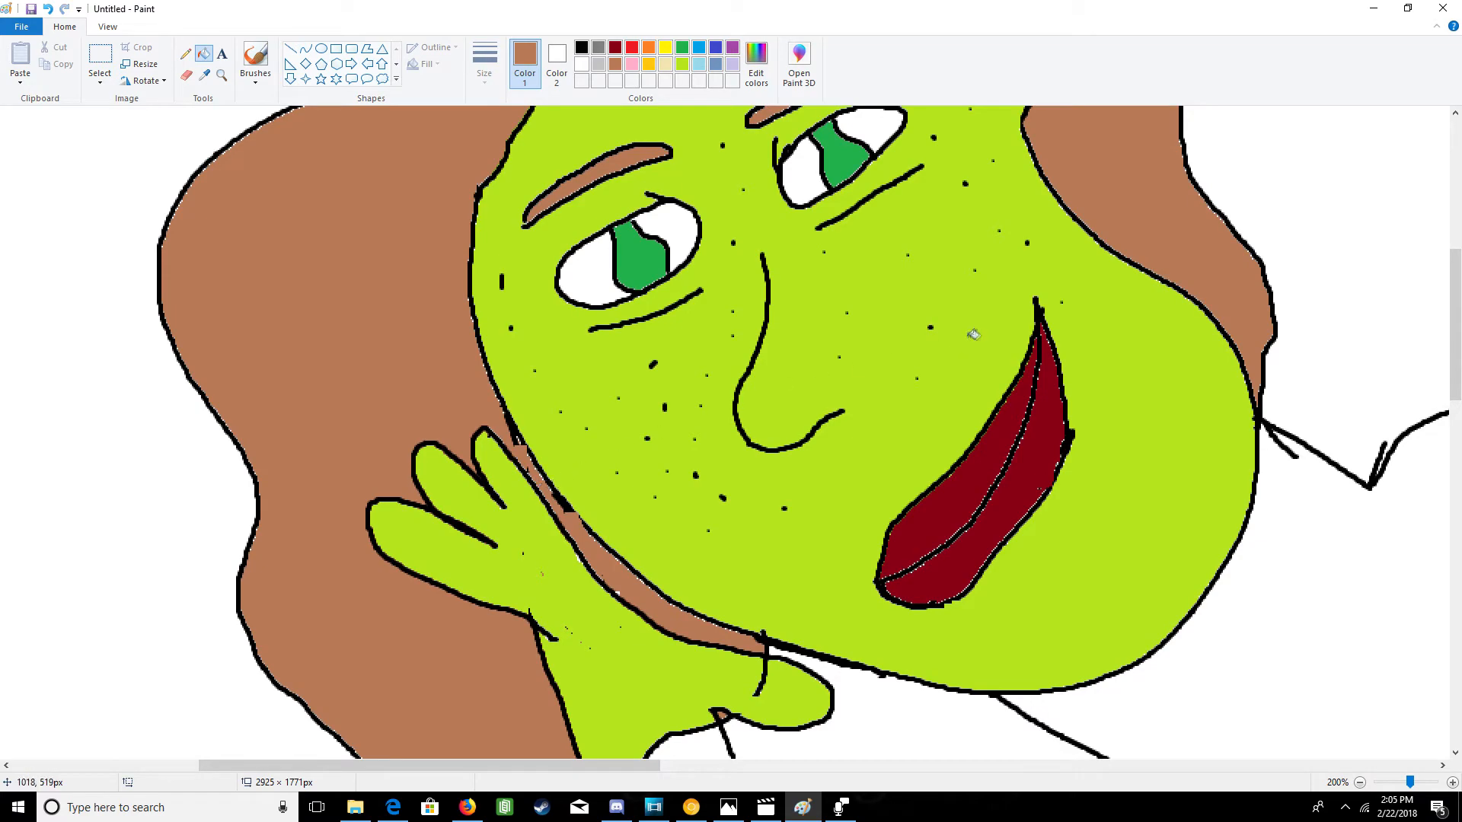
left_click_drag(1454, 364, 1454, 312)
left_click_drag(607, 769, 728, 767)
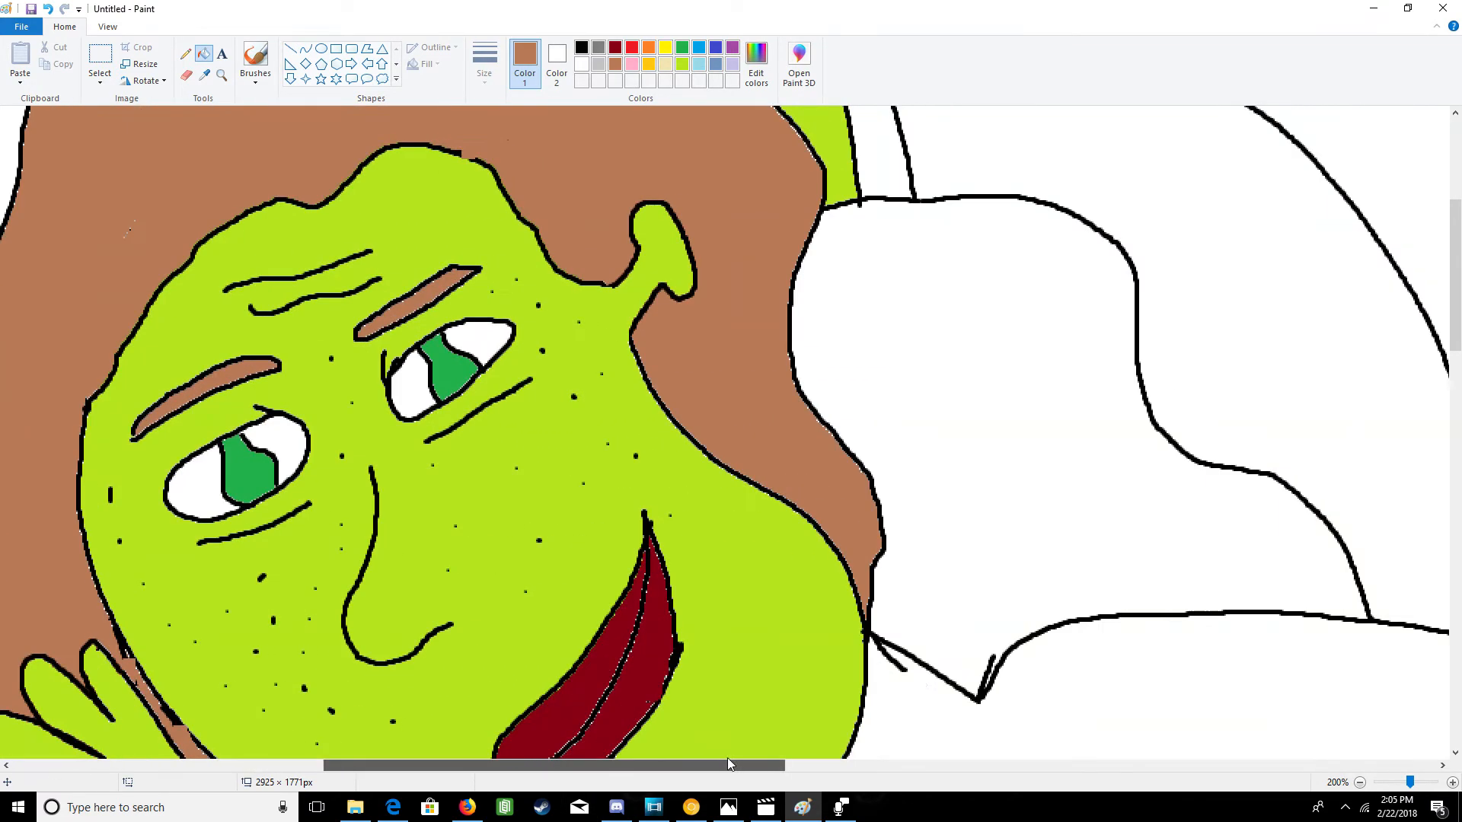
left_click_drag(1409, 785, 1406, 782)
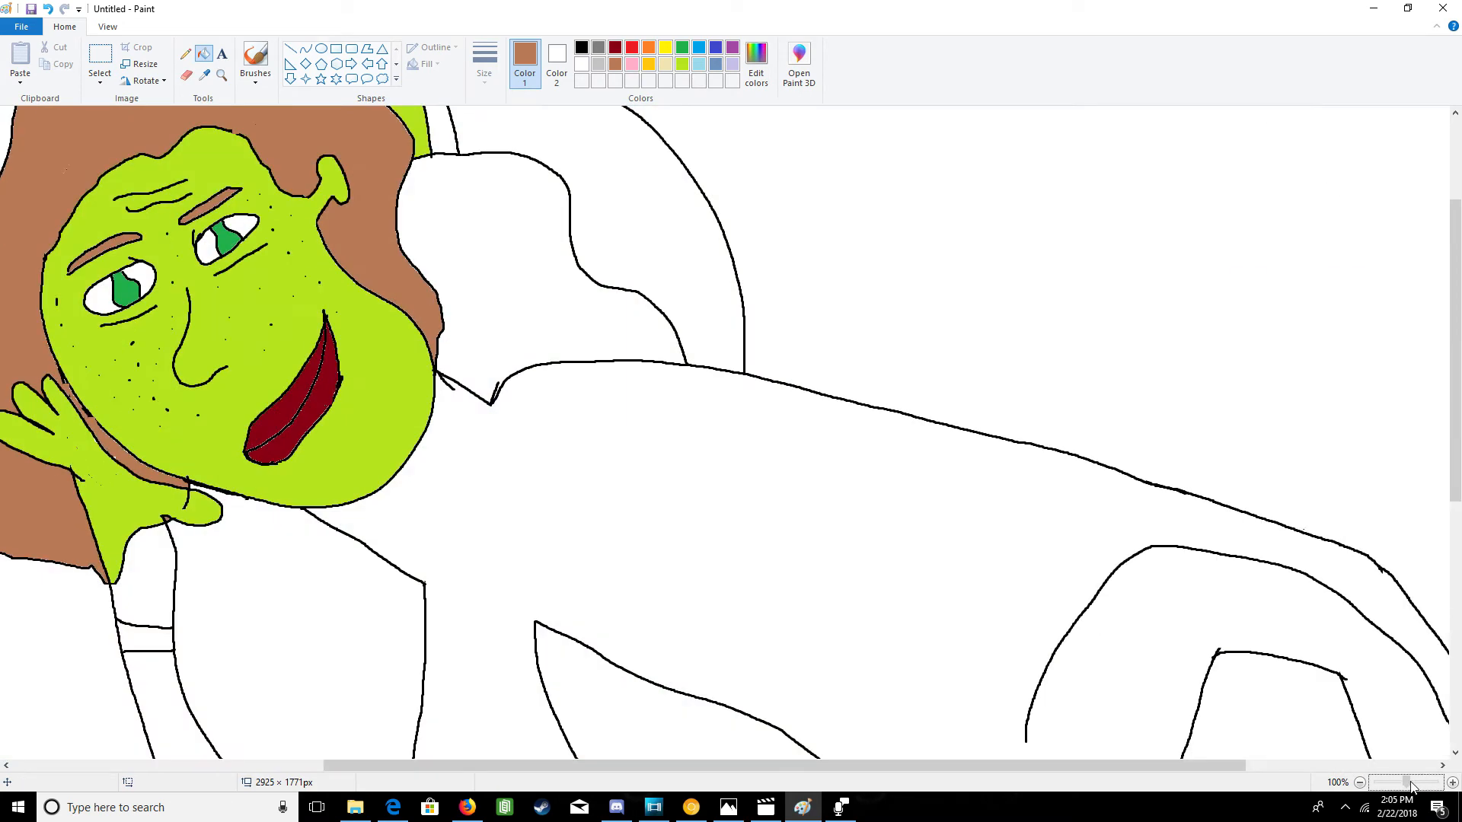
- Draw a band of two black lines across each ankle, undoing the stray brown stroke on the front leg
left_click_drag(641, 769, 685, 769)
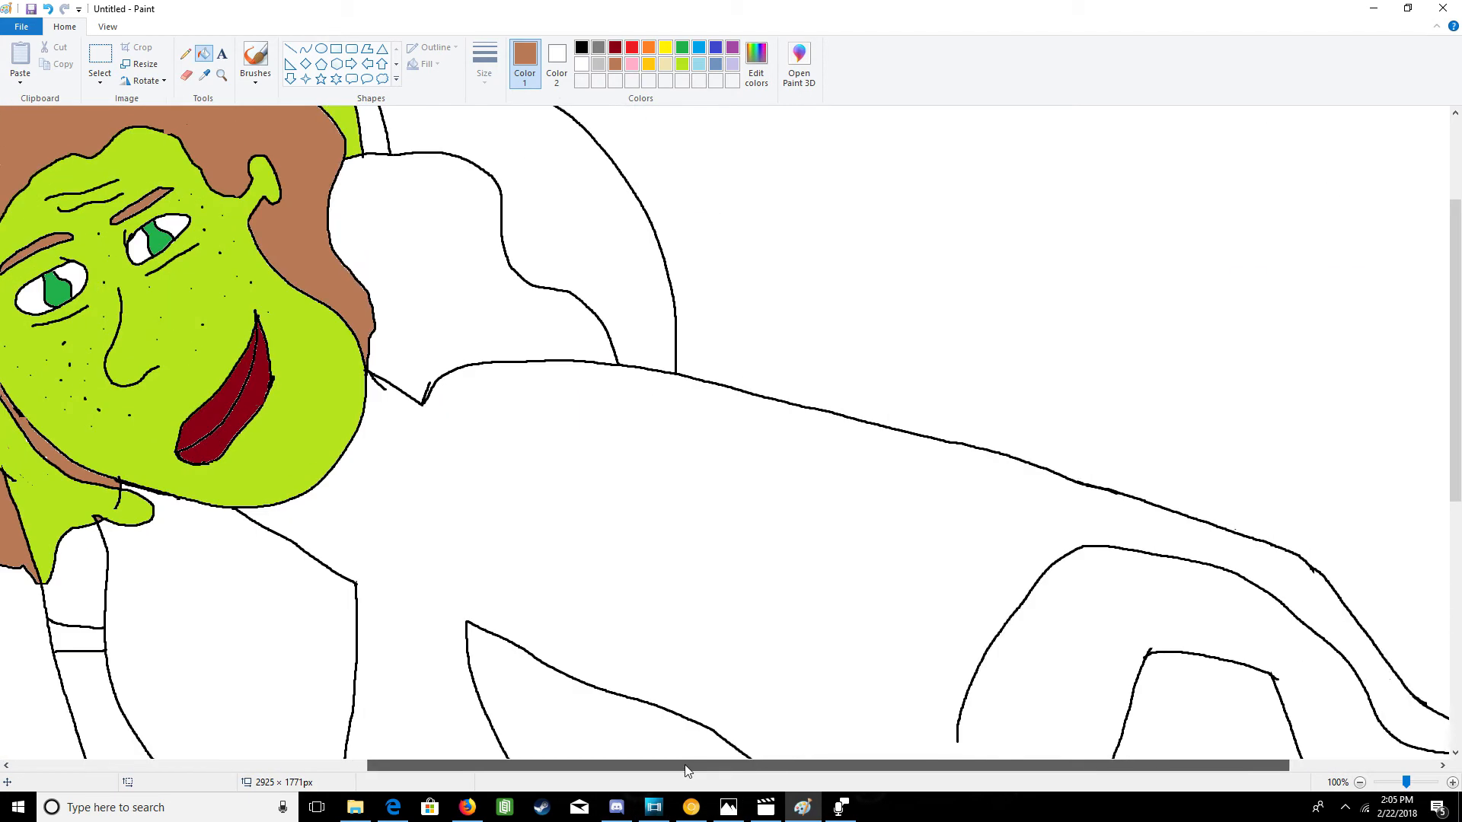
left_click_drag(1456, 305, 1439, 385)
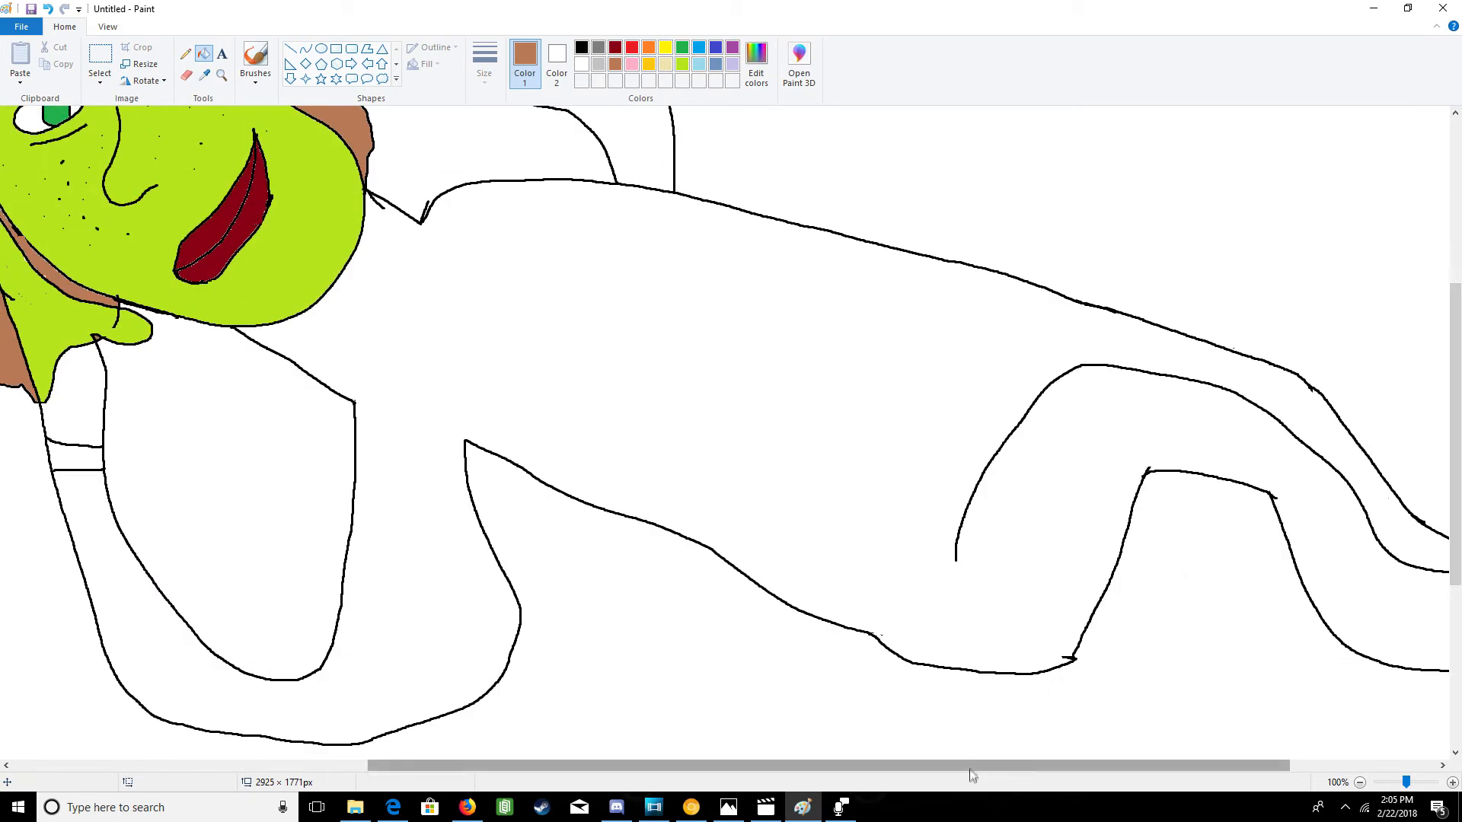
left_click_drag(974, 766, 1121, 766)
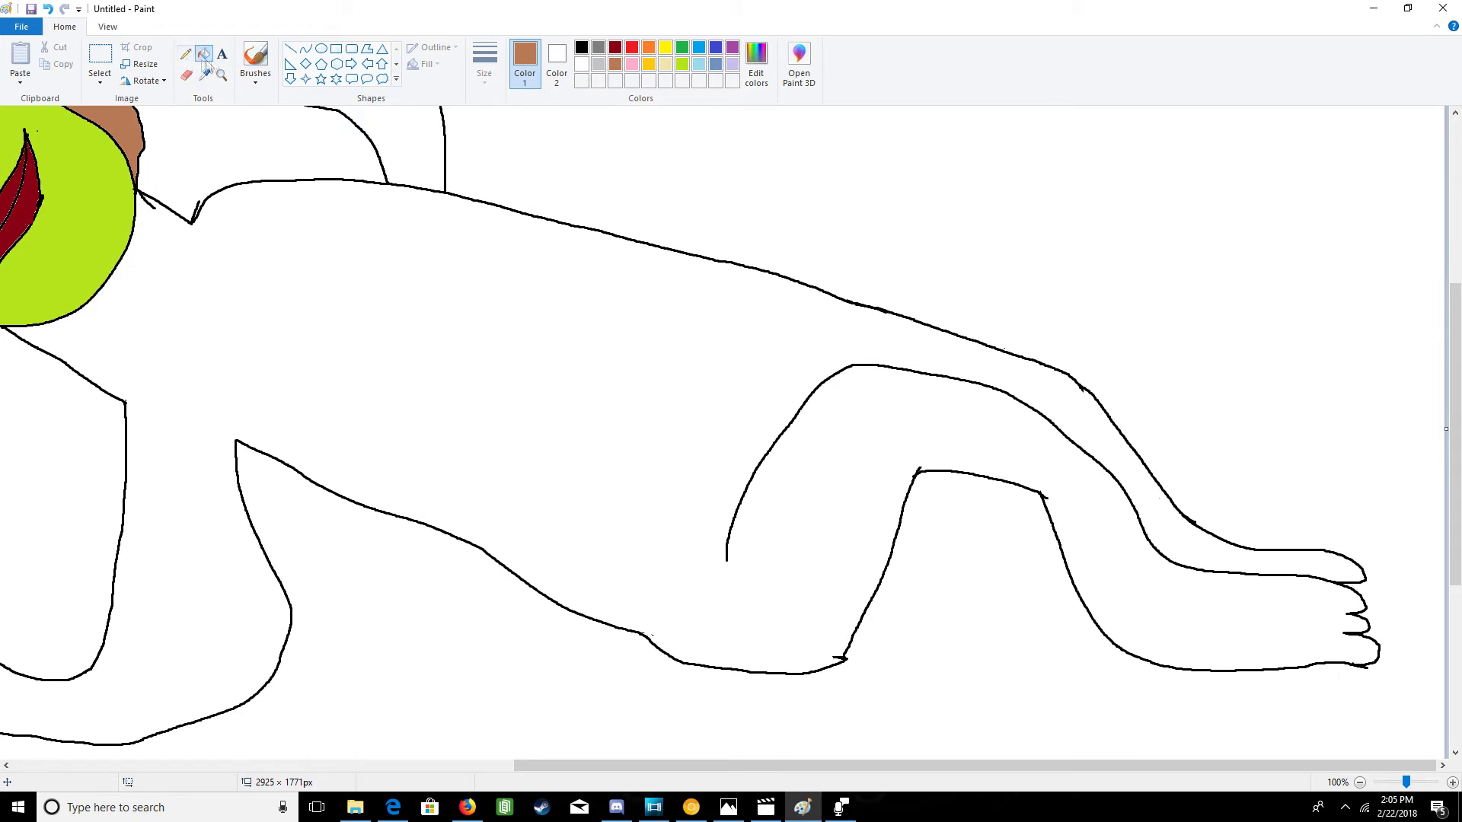
left_click(255, 58)
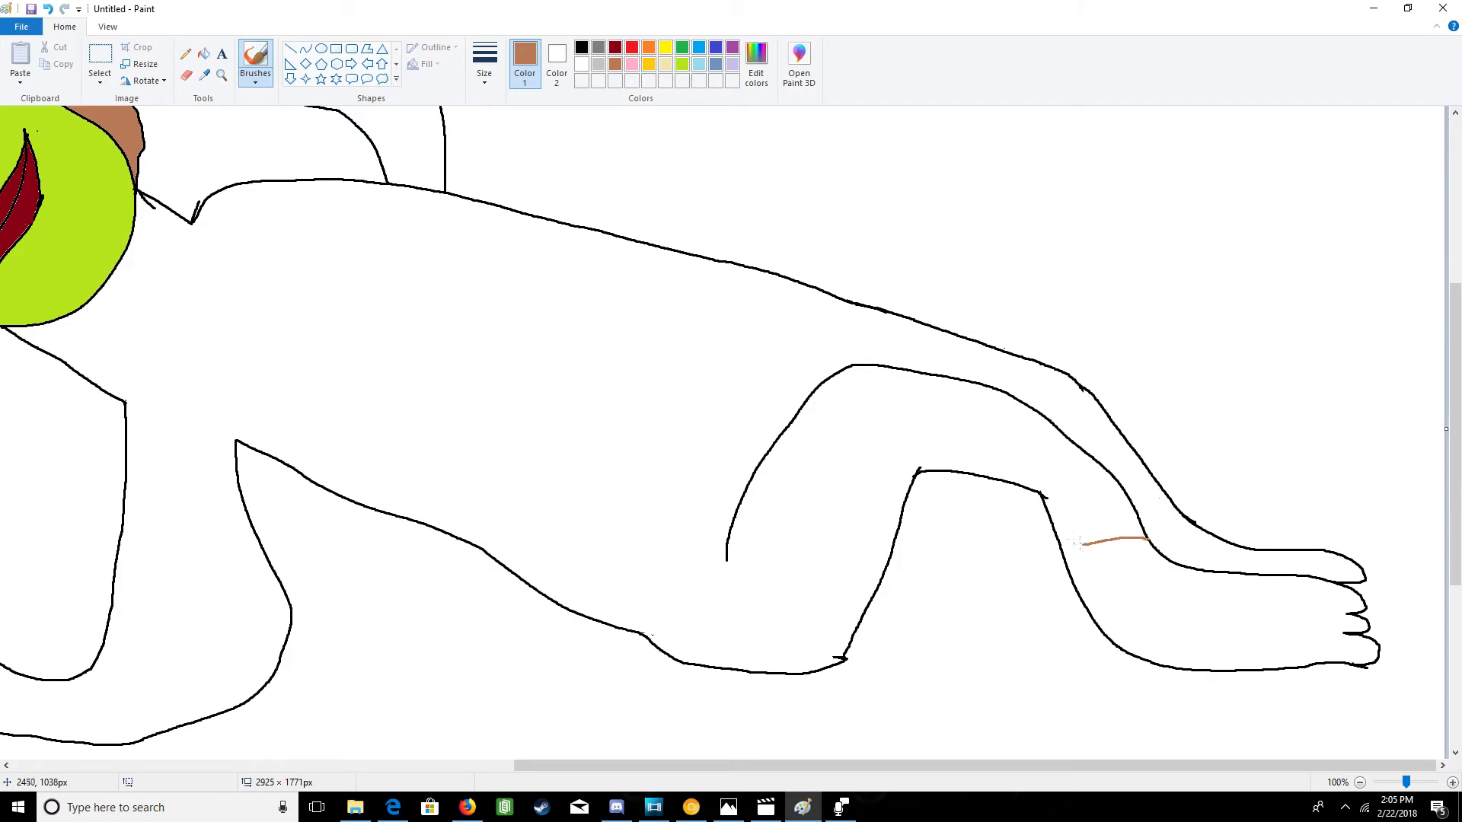
left_click(47, 9)
left_click(581, 48)
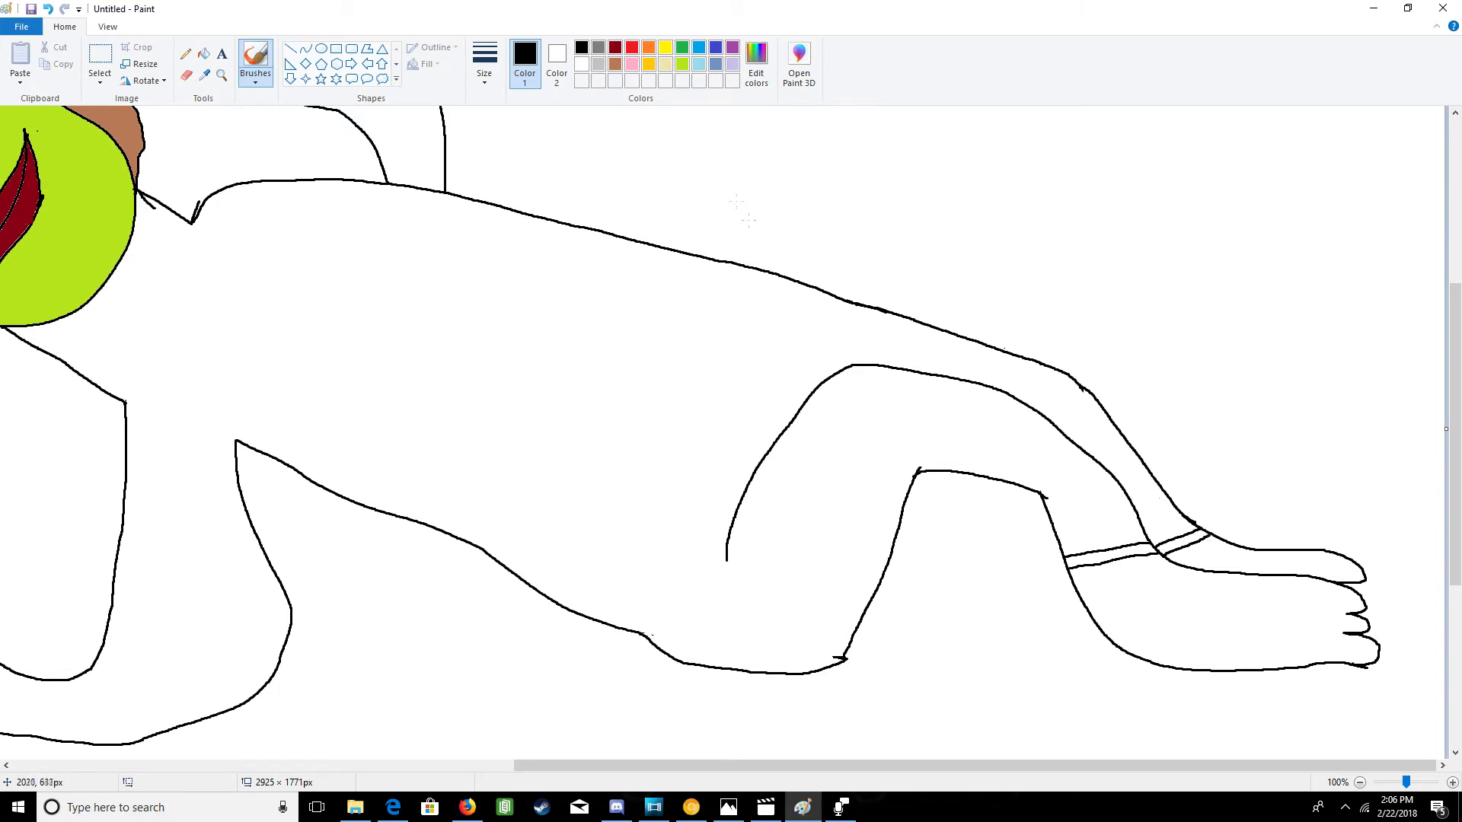
- Try filling both feet below the ankle bands with dark green, and undo the two fills
left_click(682, 48)
left_click(682, 63)
left_click(682, 48)
left_click(203, 53)
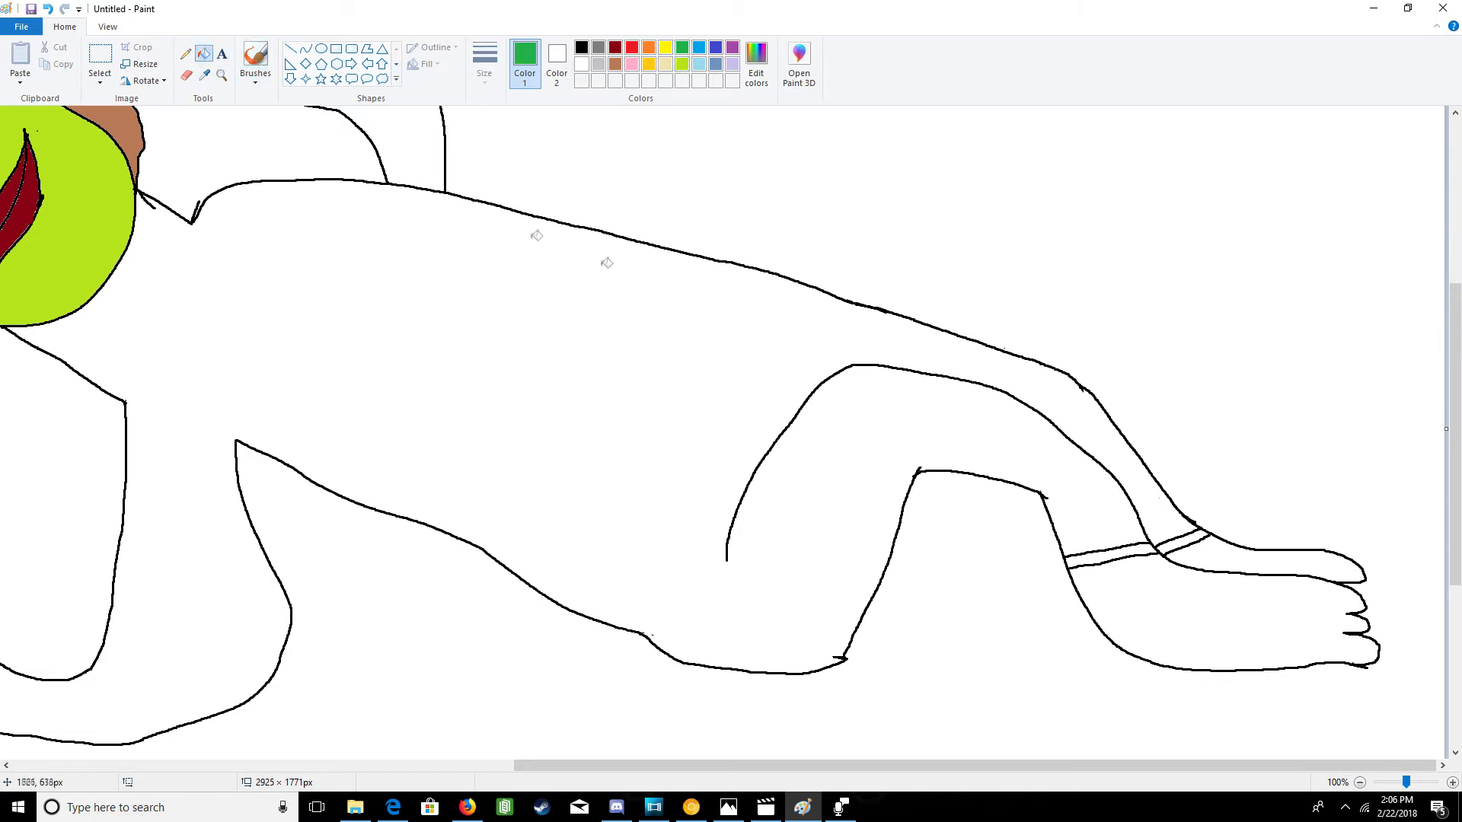
left_click(1227, 554)
left_click(1196, 612)
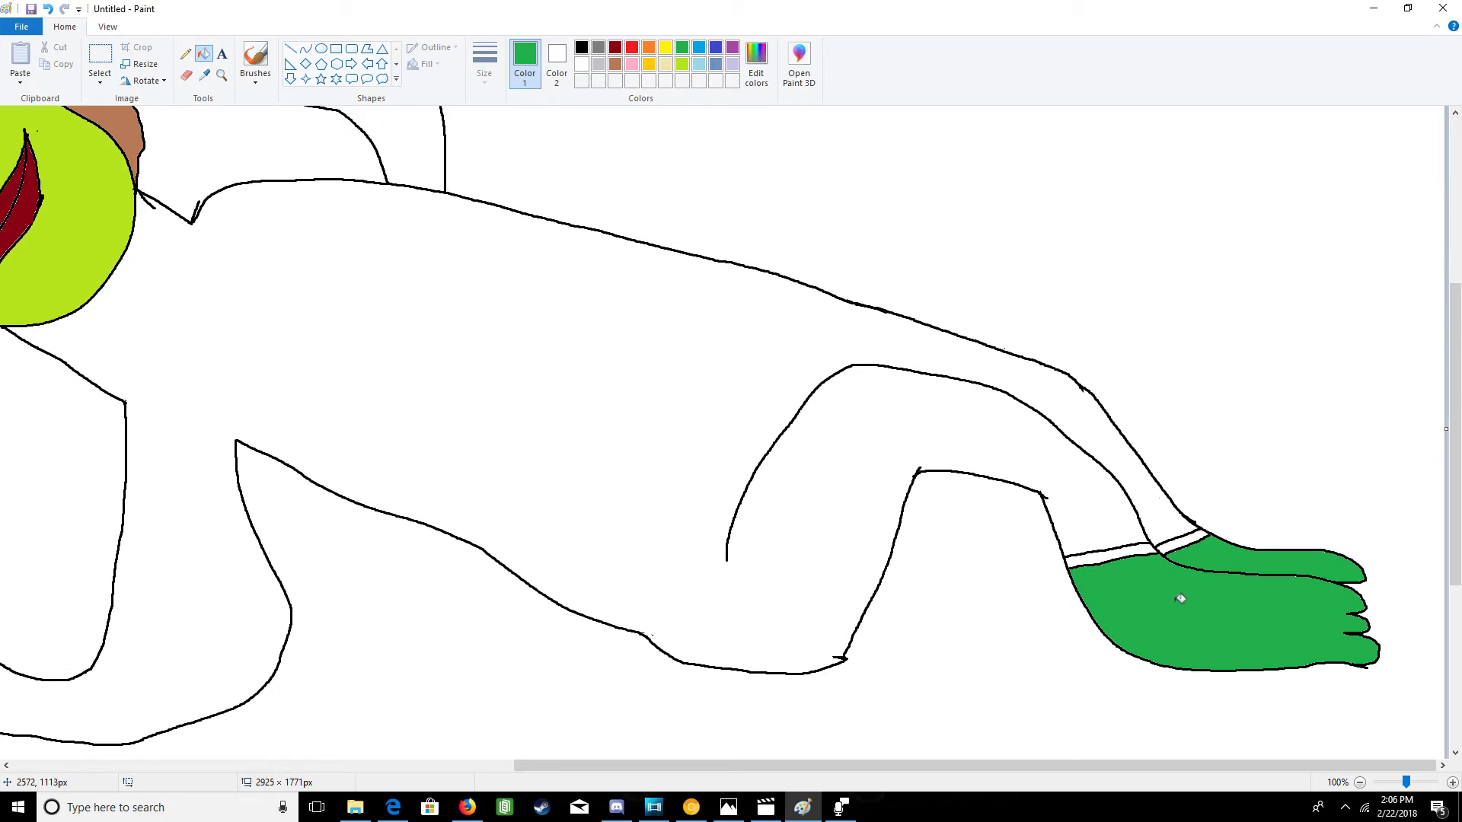
left_click(48, 10)
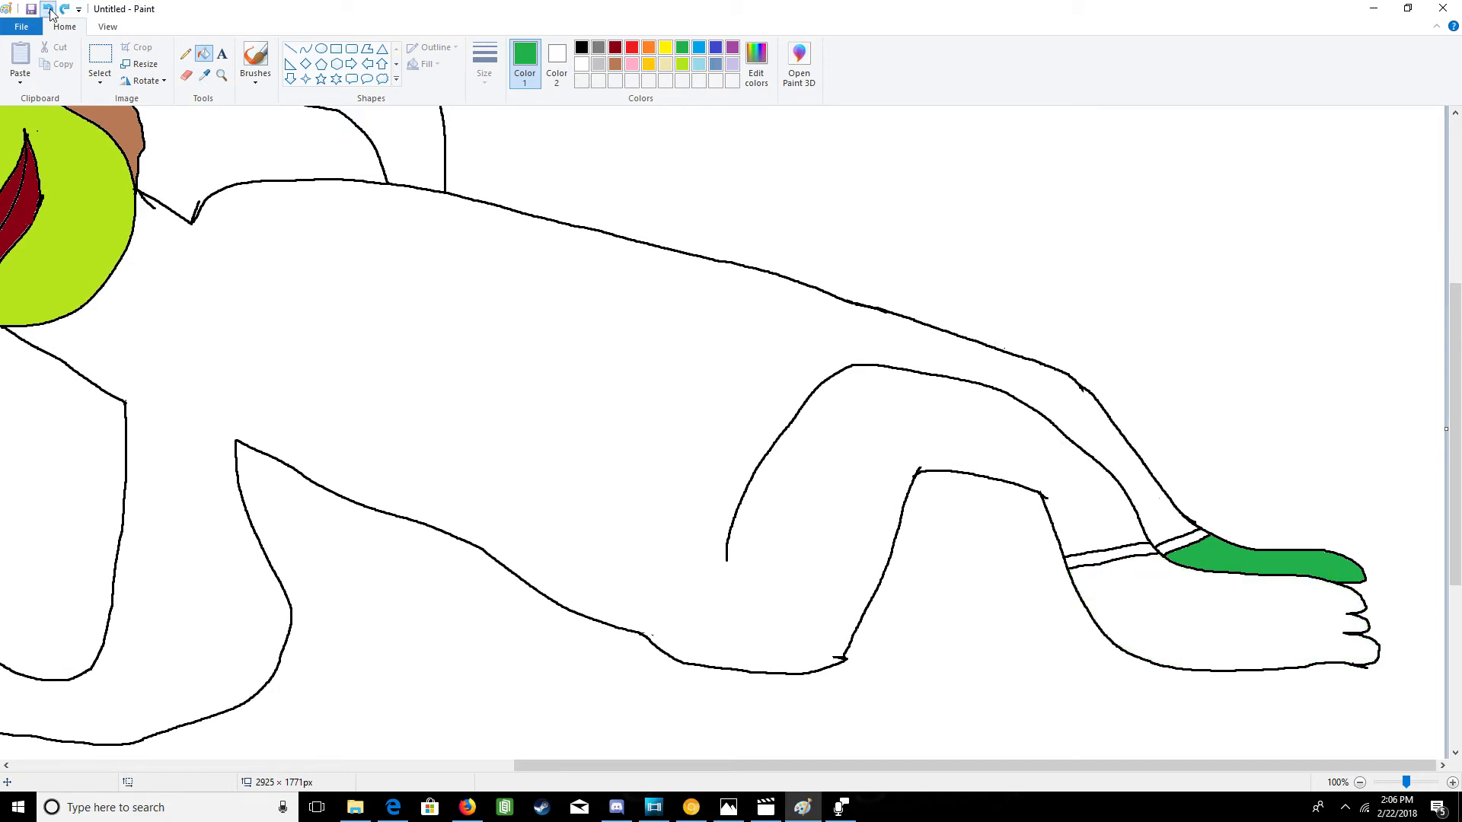
left_click(49, 10)
- Fill both feet below the ankle bands with lime green
left_click(682, 68)
left_click(1219, 552)
left_click(1213, 620)
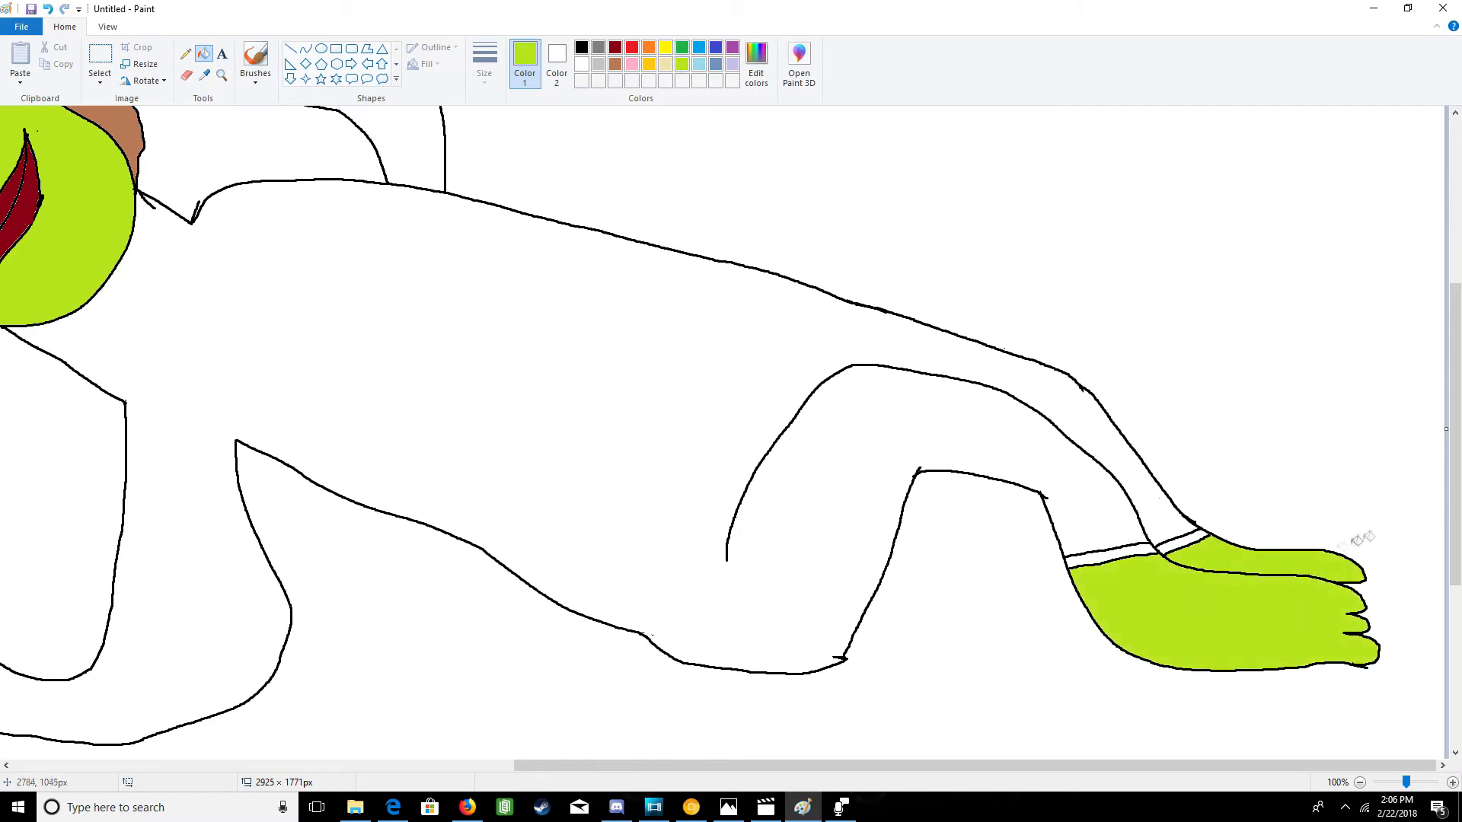
- Erase the lines separating the supporting hand from its forearm and crossing the thumb, and fill the cleared areas with lime green
scroll(1423, 421, "up", 3)
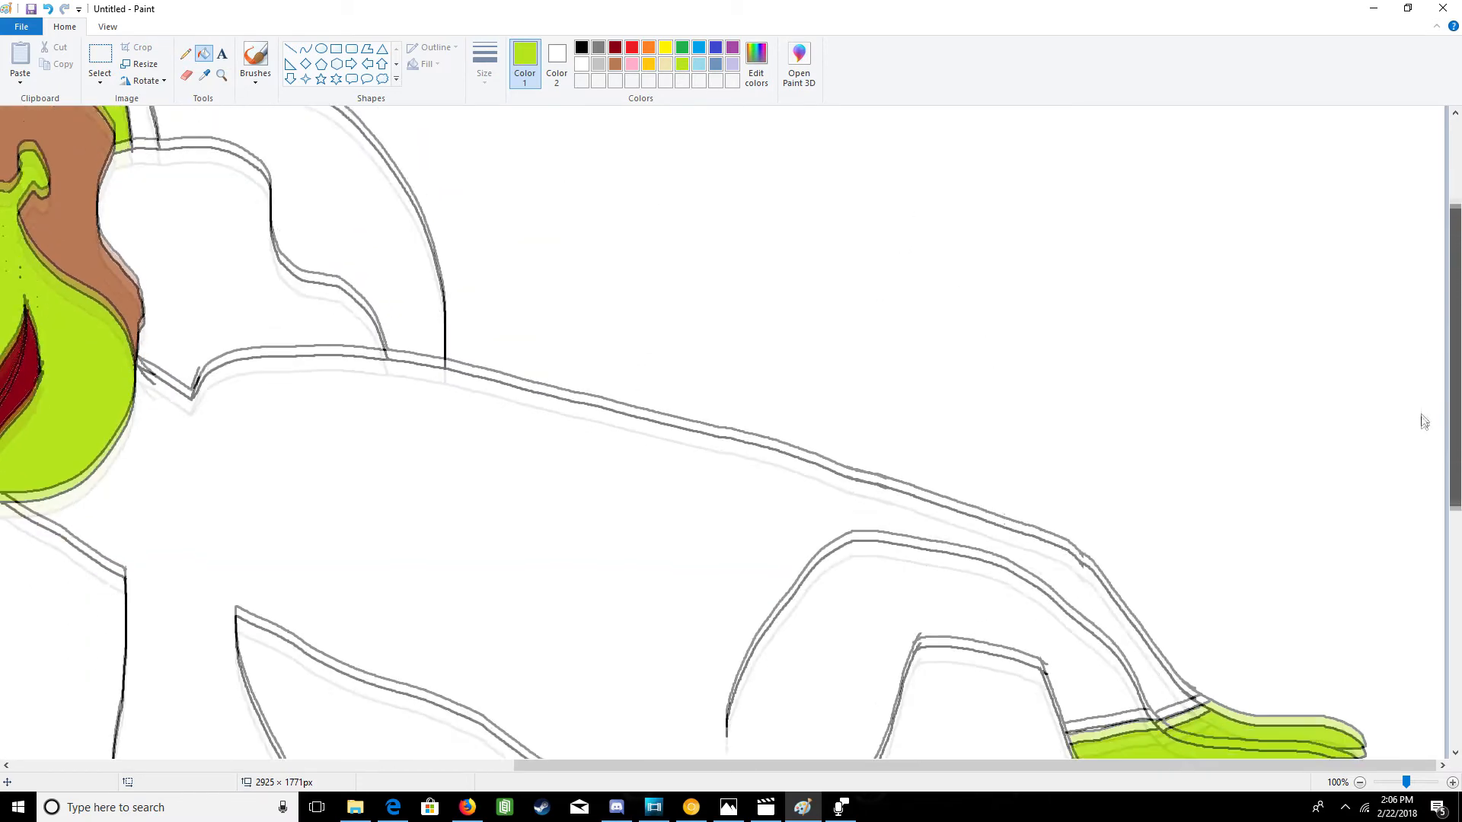
scroll(1423, 421, "down", 2)
left_click_drag(1130, 766, 920, 775)
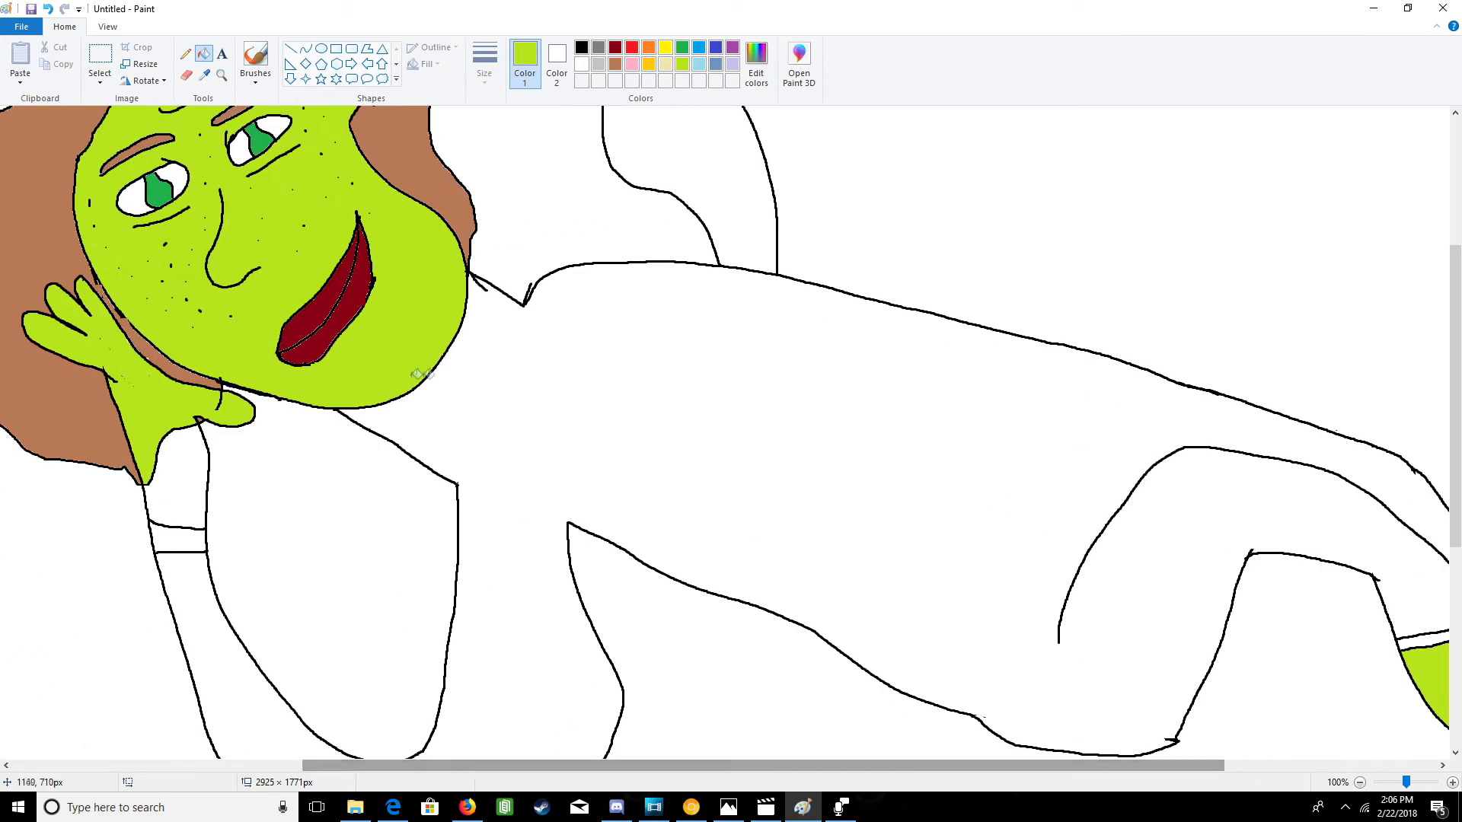
left_click(185, 74)
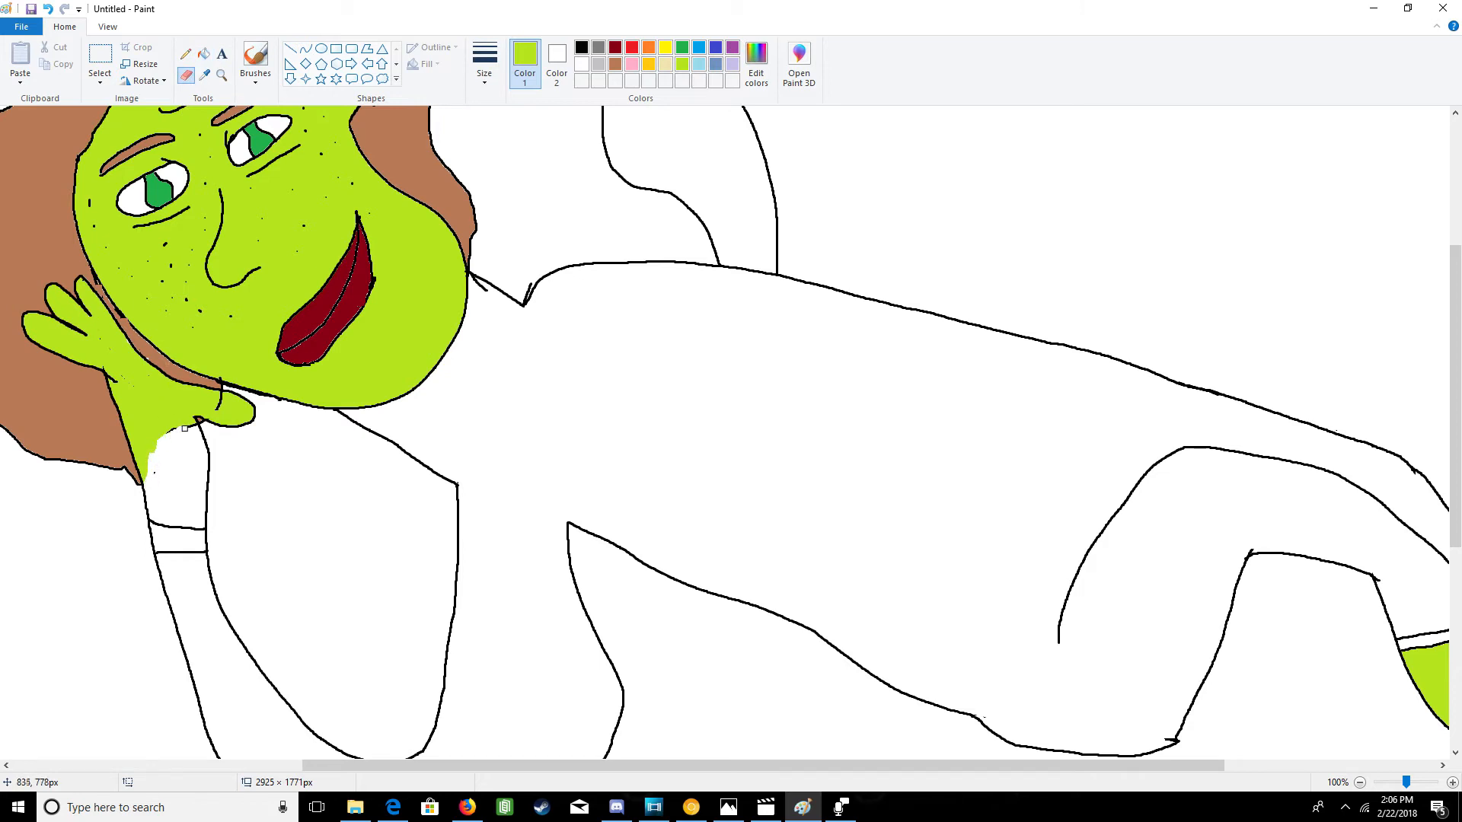
left_click_drag(186, 427, 163, 441)
left_click(204, 53)
left_click(181, 454)
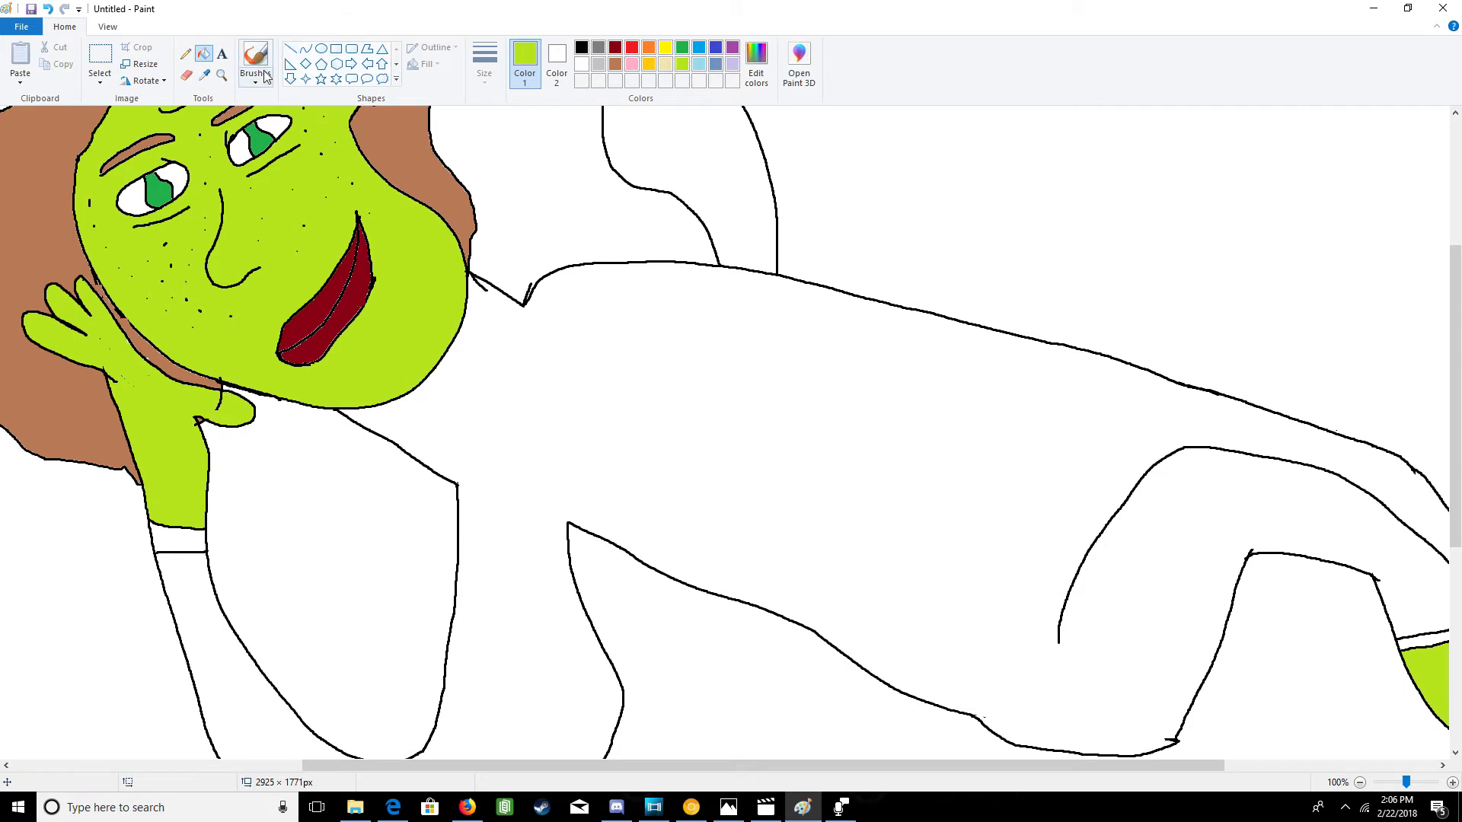
left_click(186, 74)
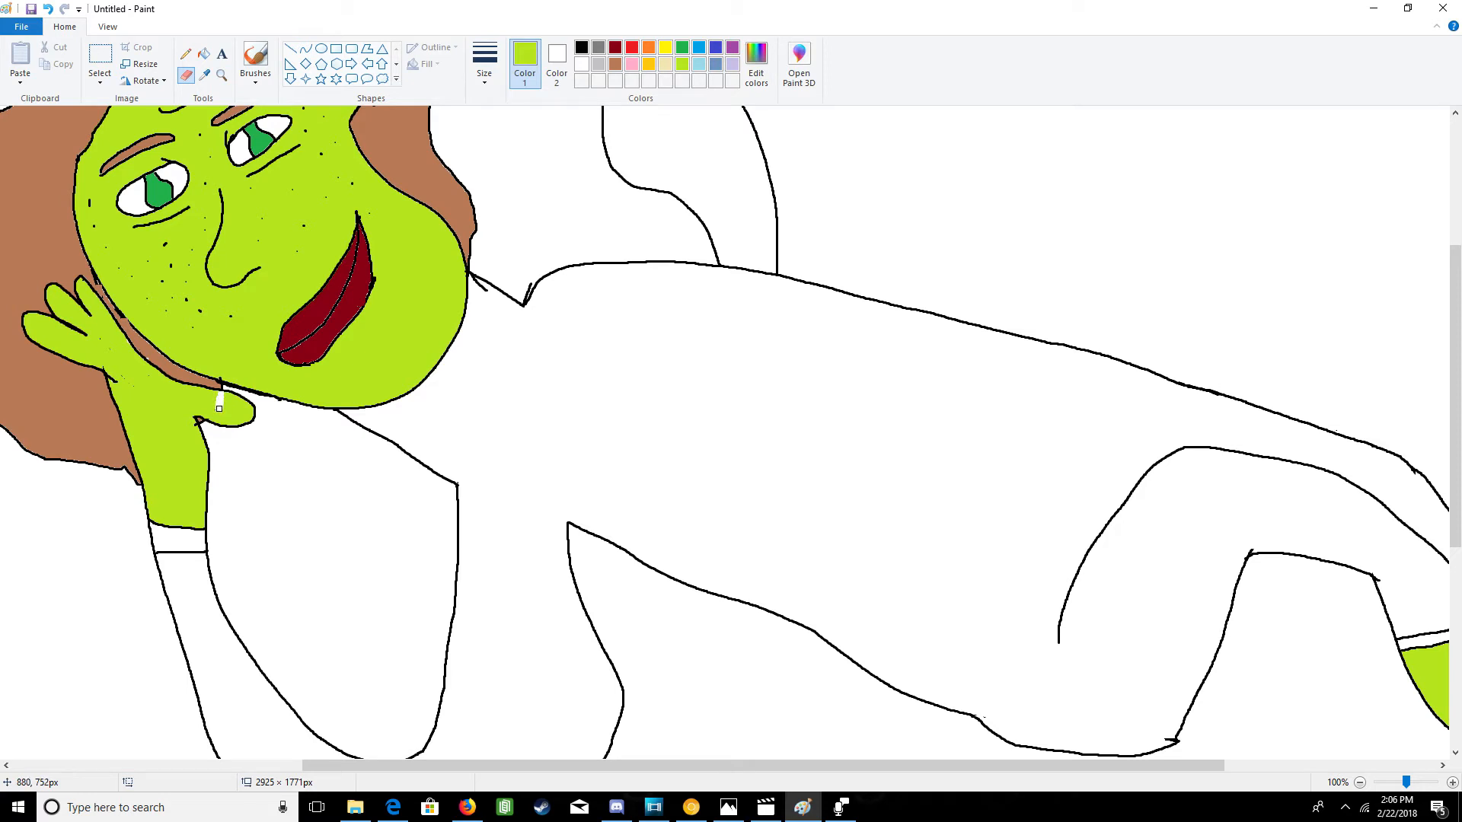
left_click(203, 53)
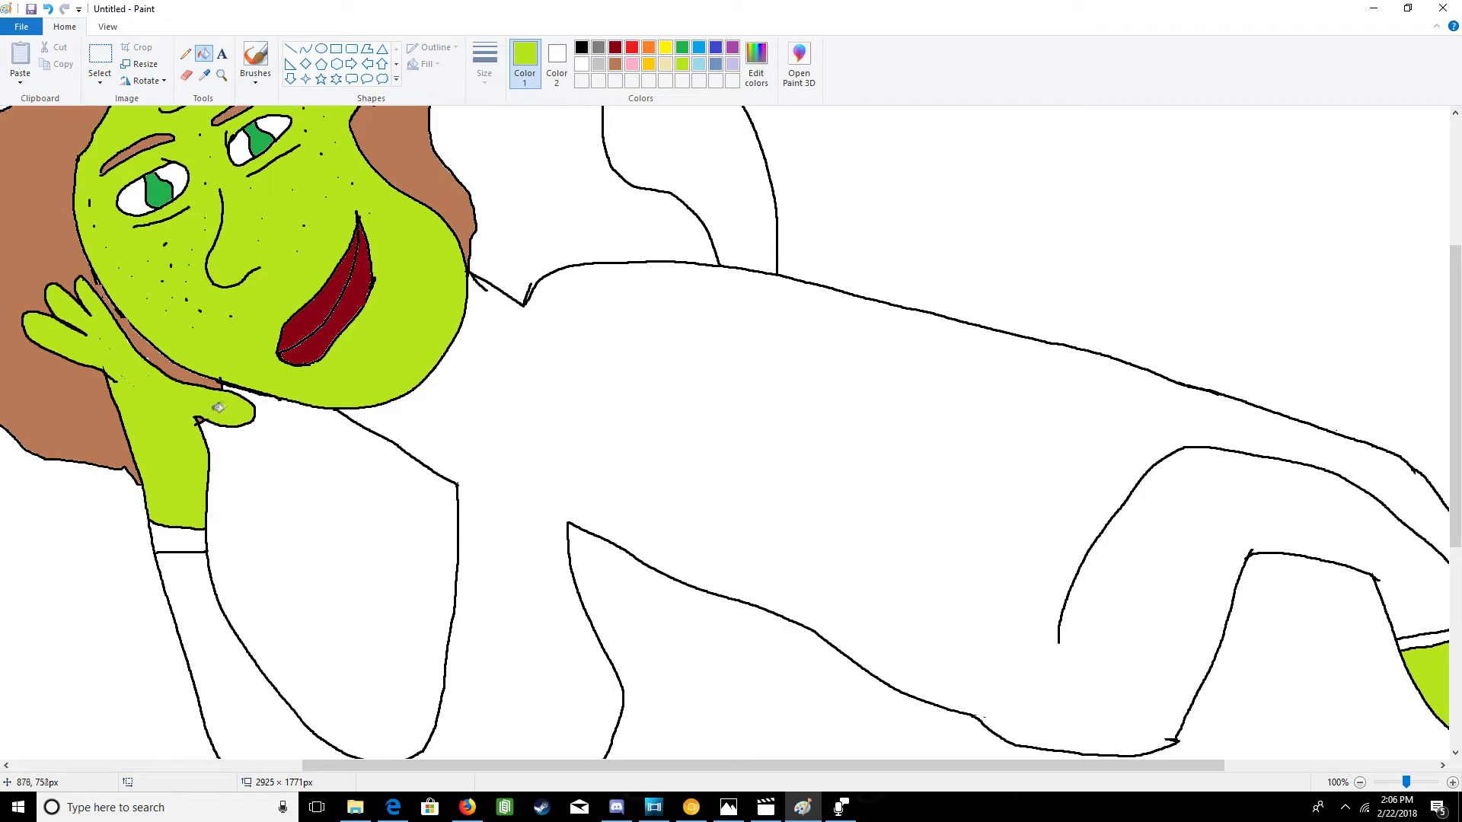
- Fill the wristbands on the raised arm and the supporting forearm with yellow
left_click_drag(1455, 350, 1455, 285)
left_click(665, 51)
left_click(474, 146)
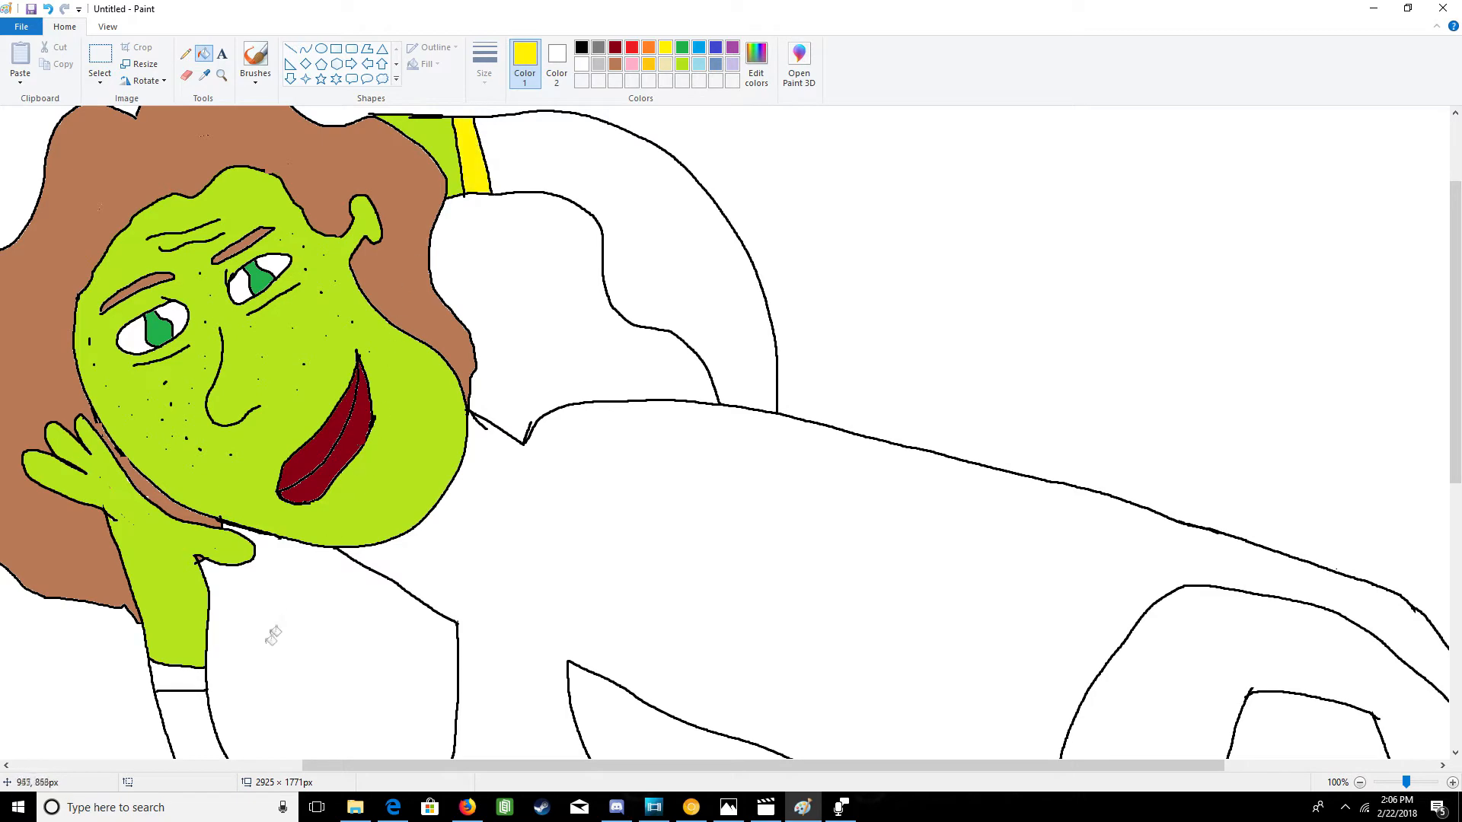
left_click(183, 676)
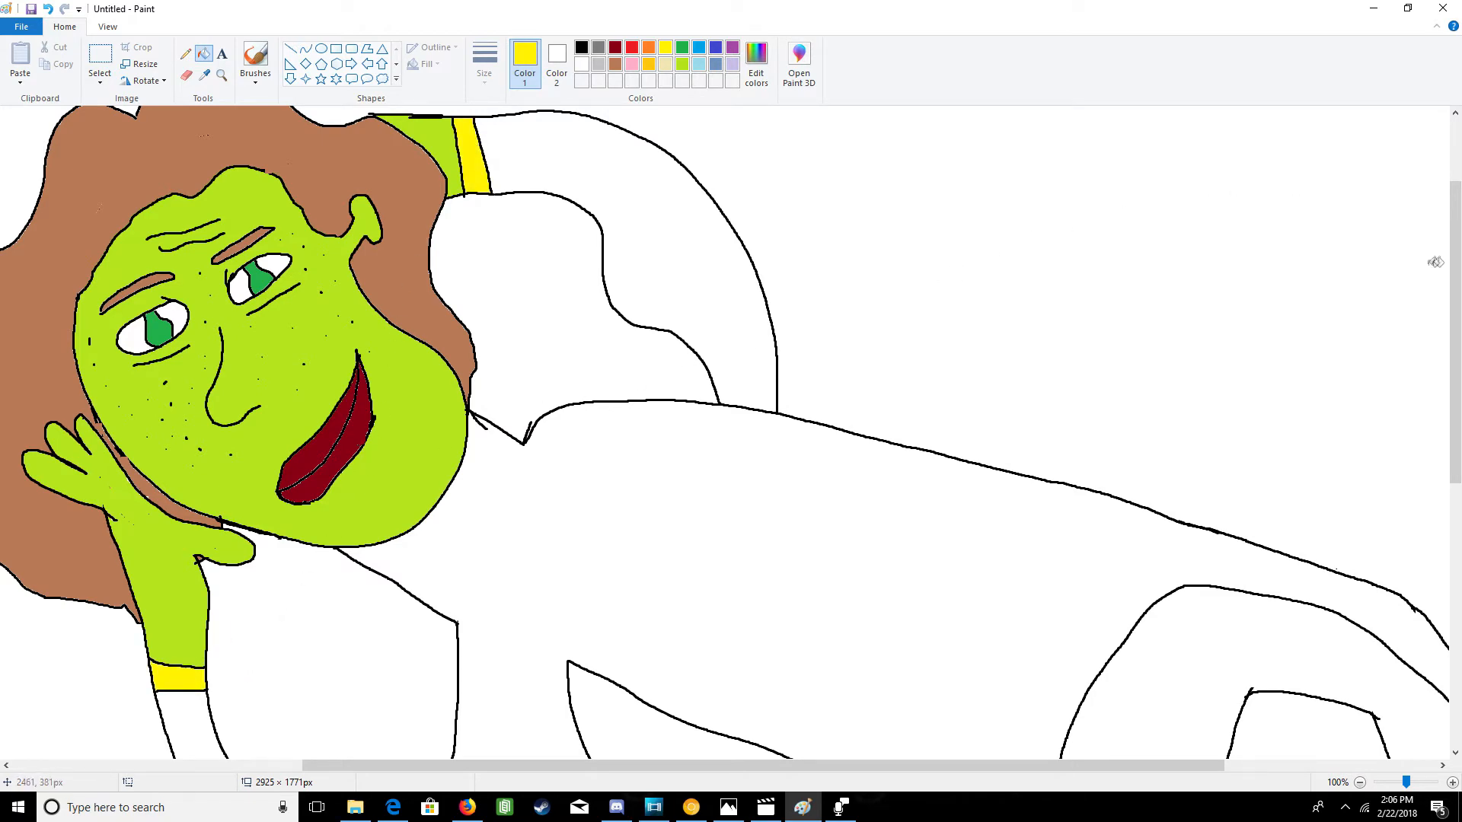
- Fill the white ankle bands above the green feet with yellow
left_click_drag(1455, 266, 1455, 321)
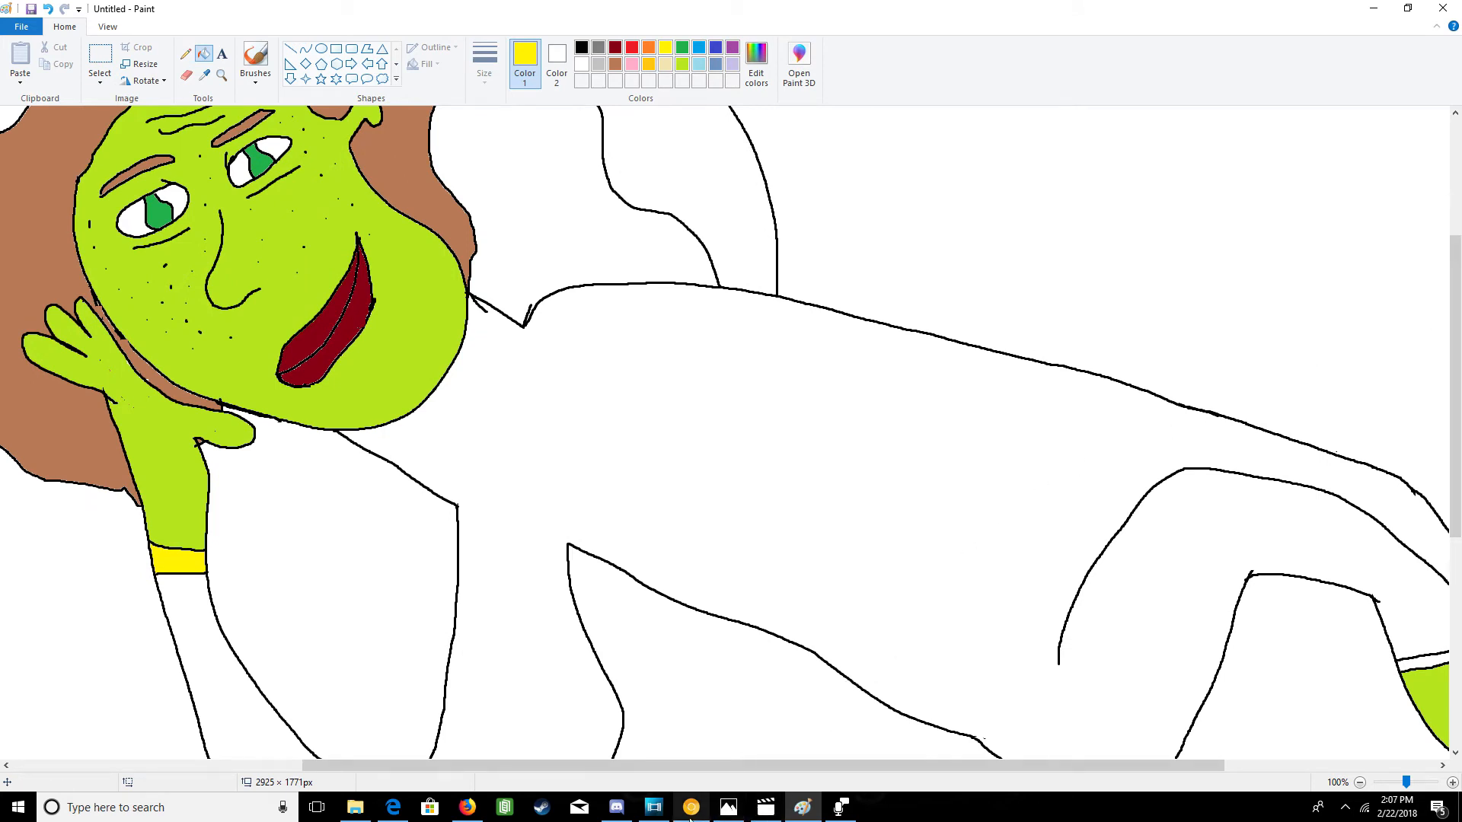
mouse_move(690, 817)
left_click_drag(702, 765, 836, 763)
left_click(1246, 657)
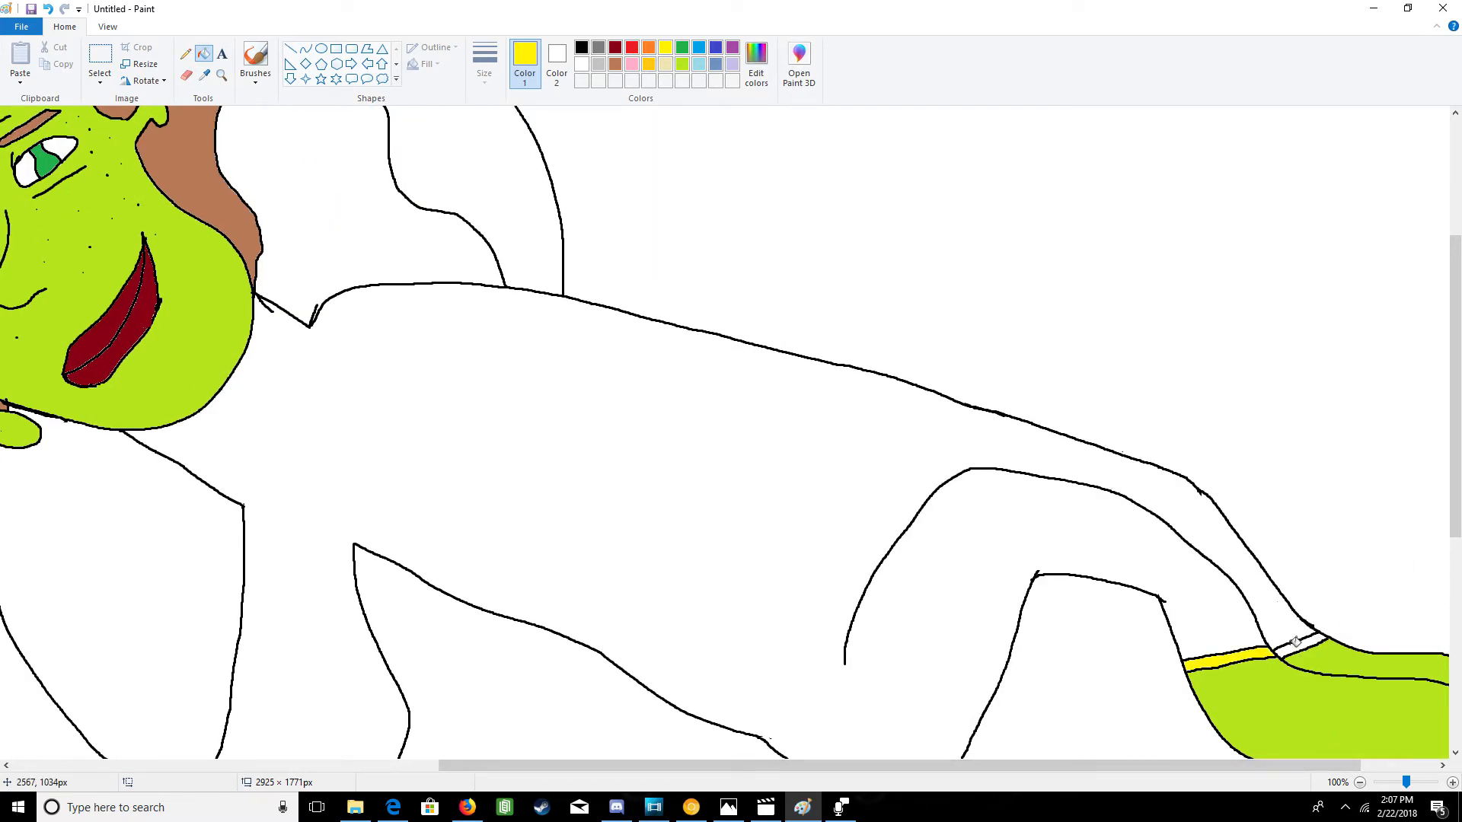
- Draw a red circle outline of about 128 × 125 px on the upper chest, undoing a small yellow trial circle first
left_click_drag(1186, 764, 1017, 767)
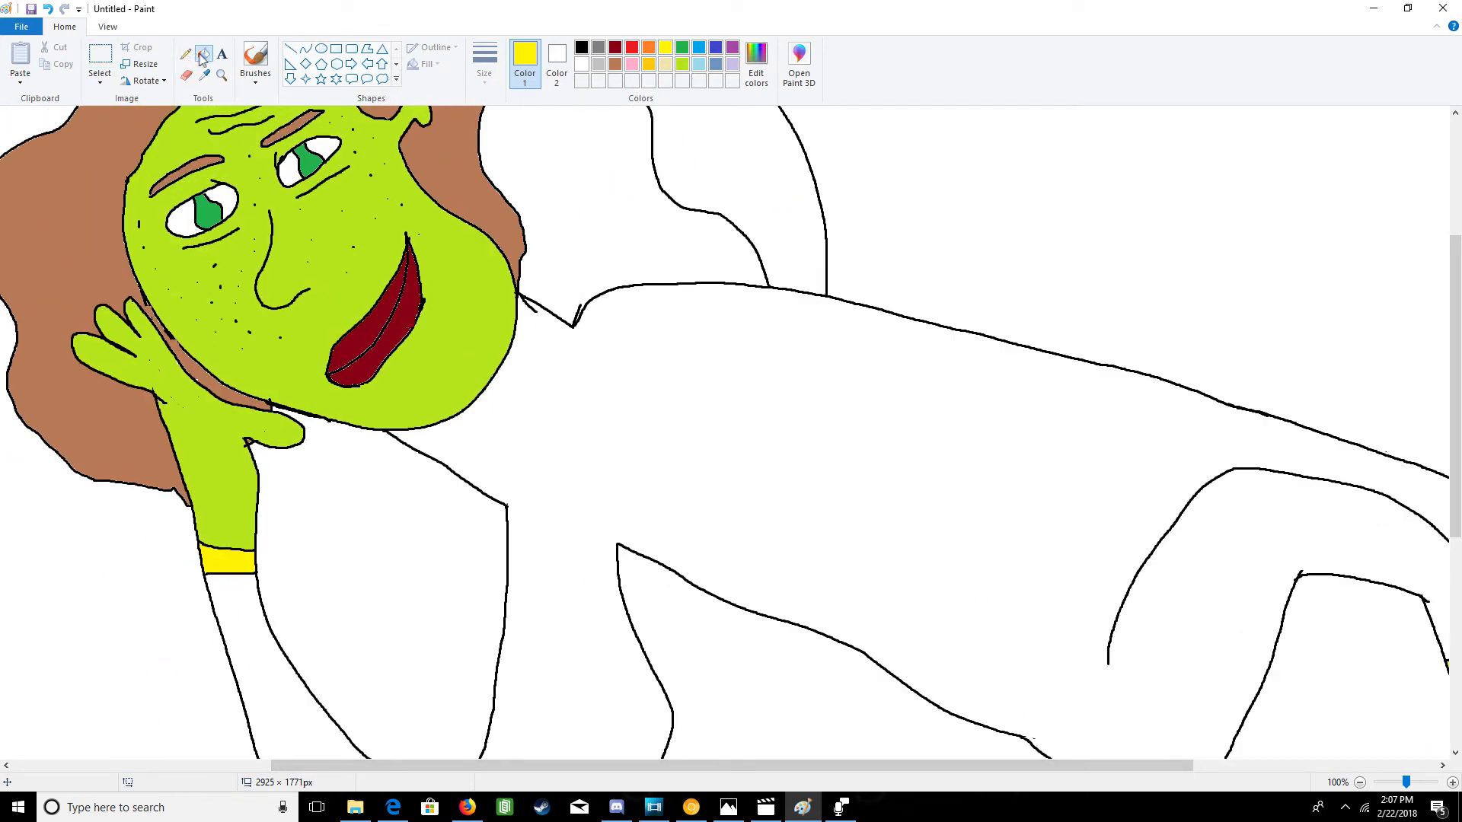
left_click(321, 49)
left_click_drag(673, 317, 644, 342)
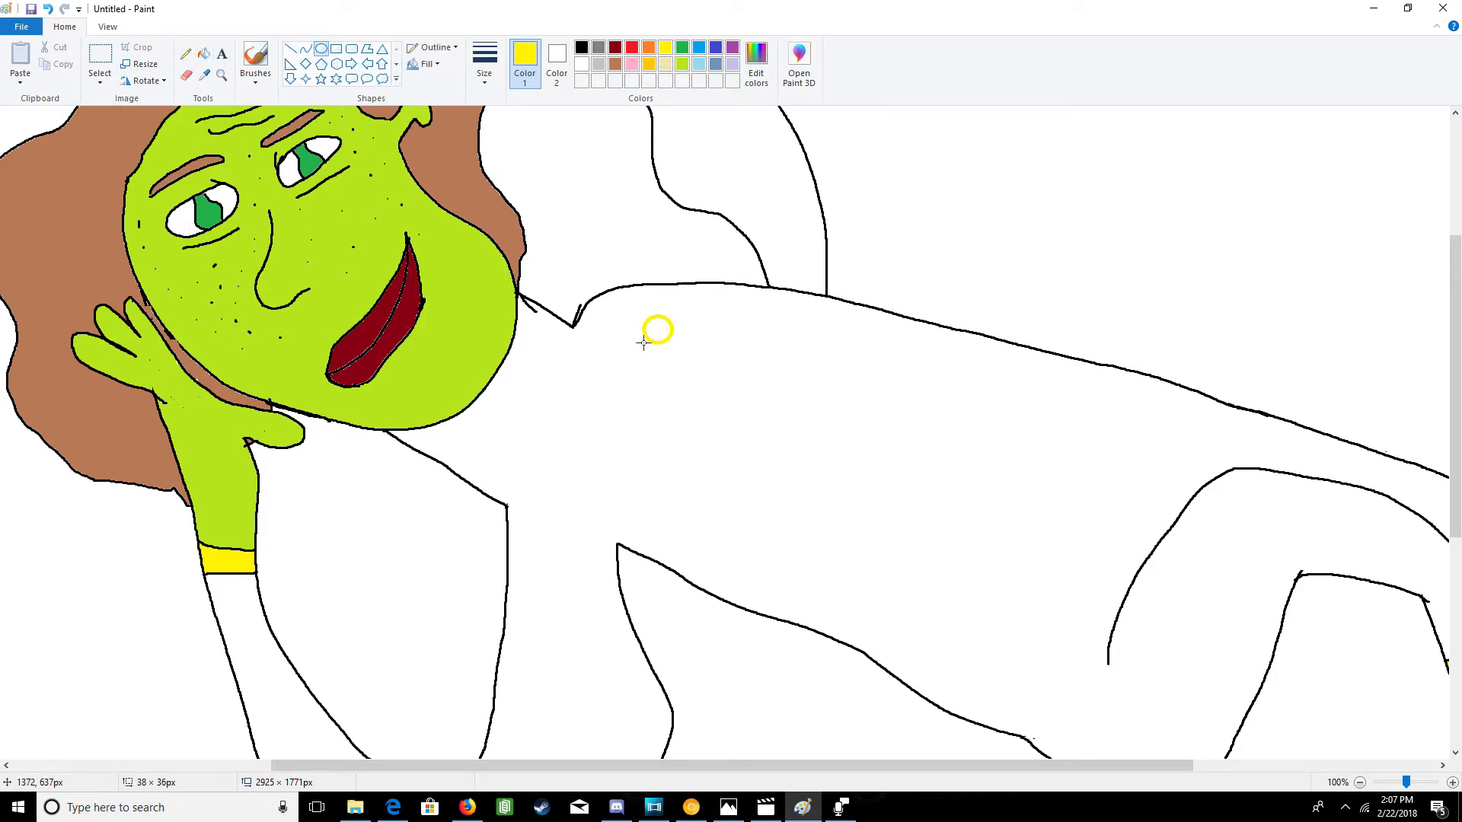
left_click(48, 10)
left_click(632, 48)
left_click_drag(670, 297, 768, 392)
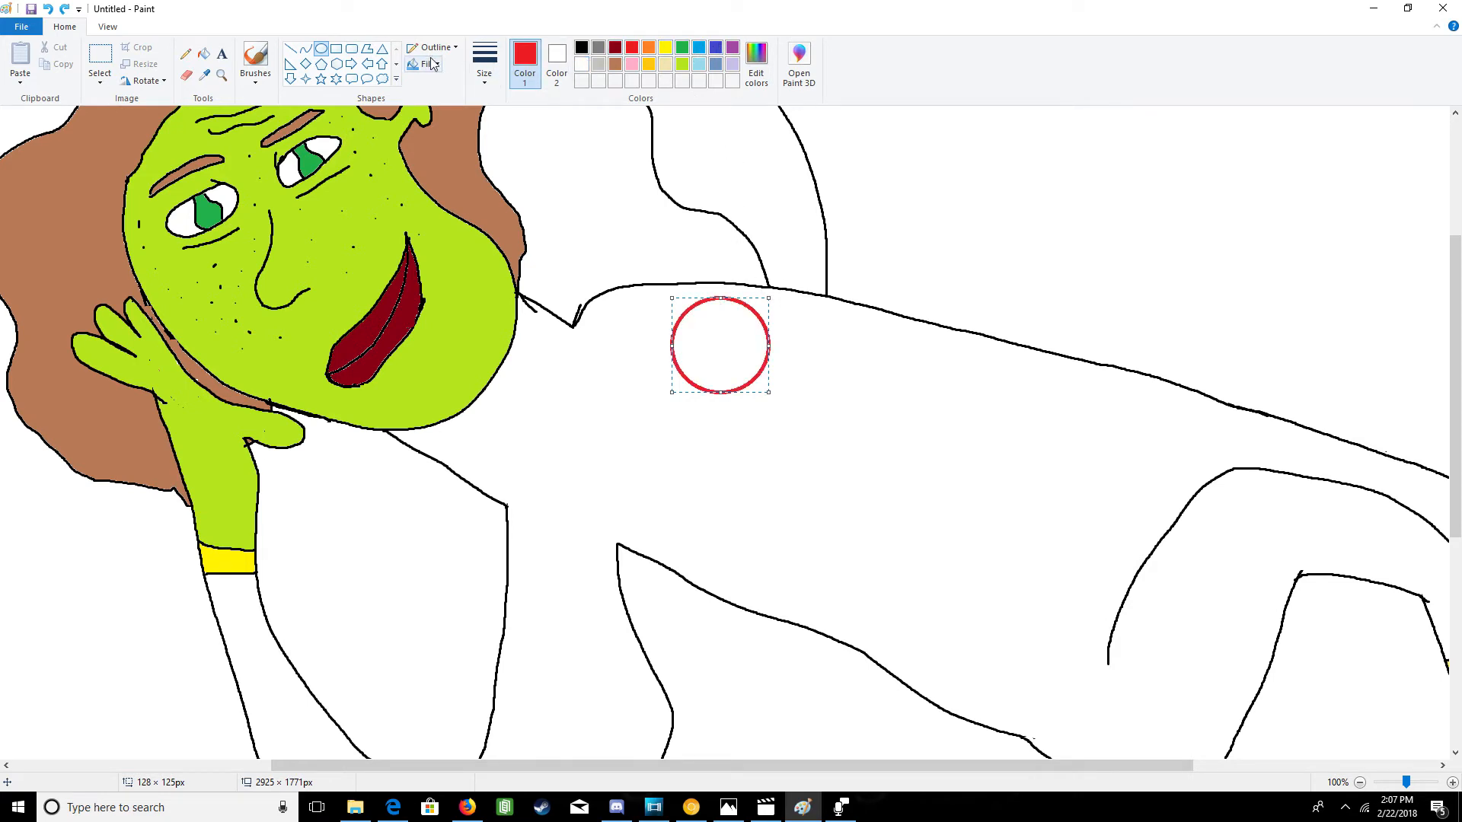
- Outline a small animal head in black inside the red circle, fill it with brown, and add a black eye dot
left_click(255, 58)
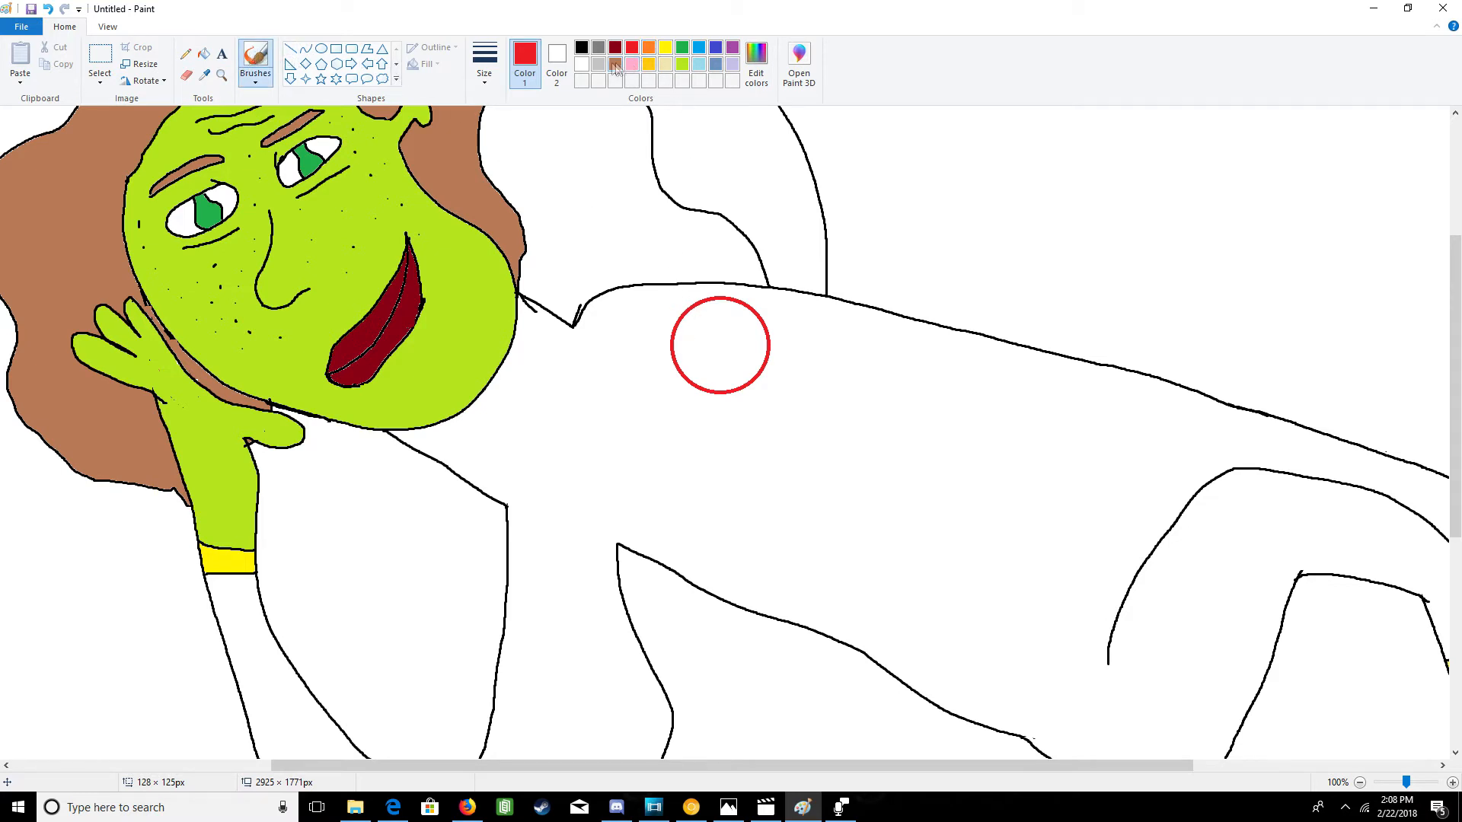
left_click(582, 47)
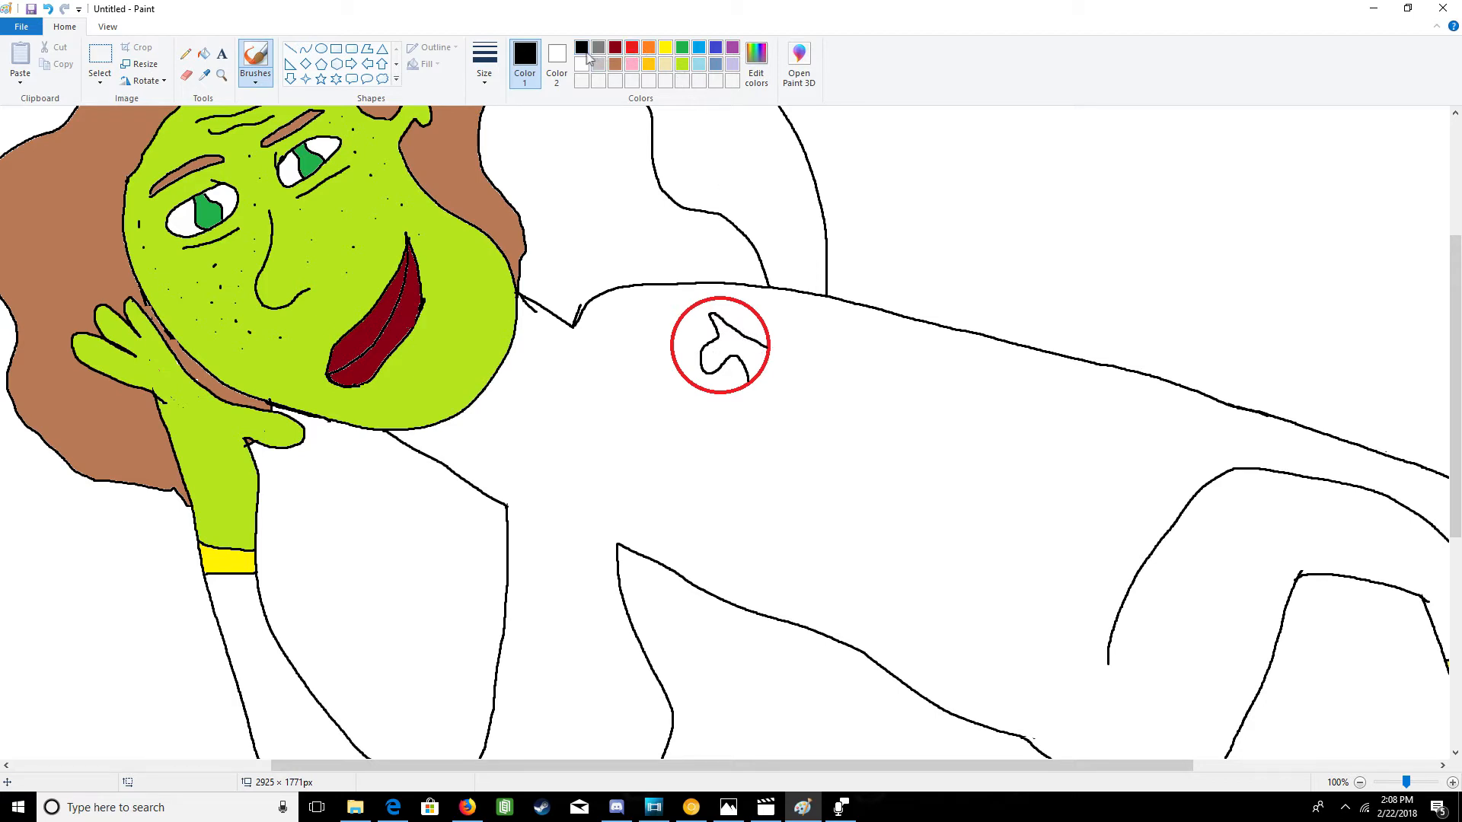
left_click(615, 64)
left_click(204, 53)
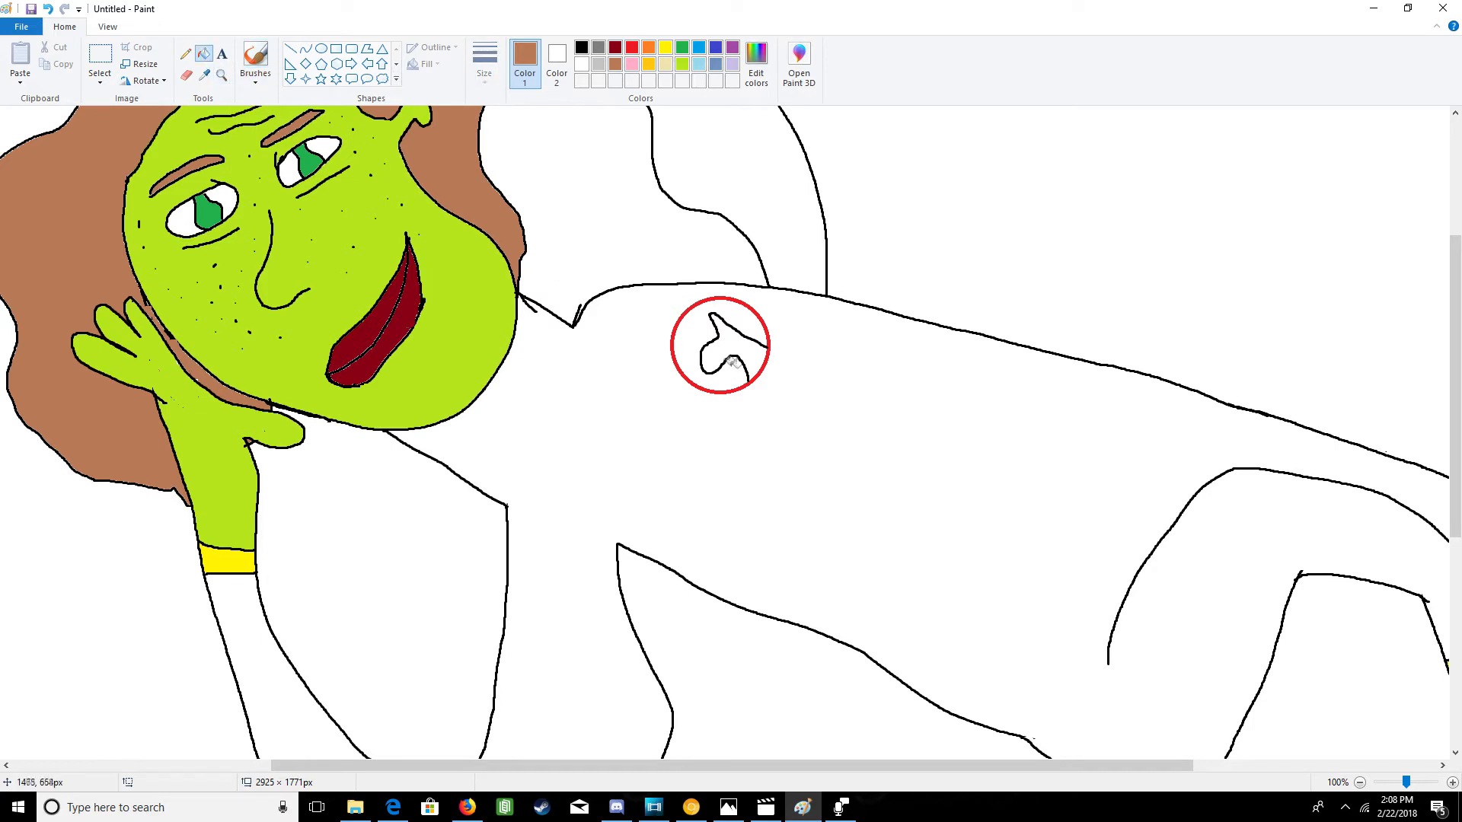
left_click(735, 343)
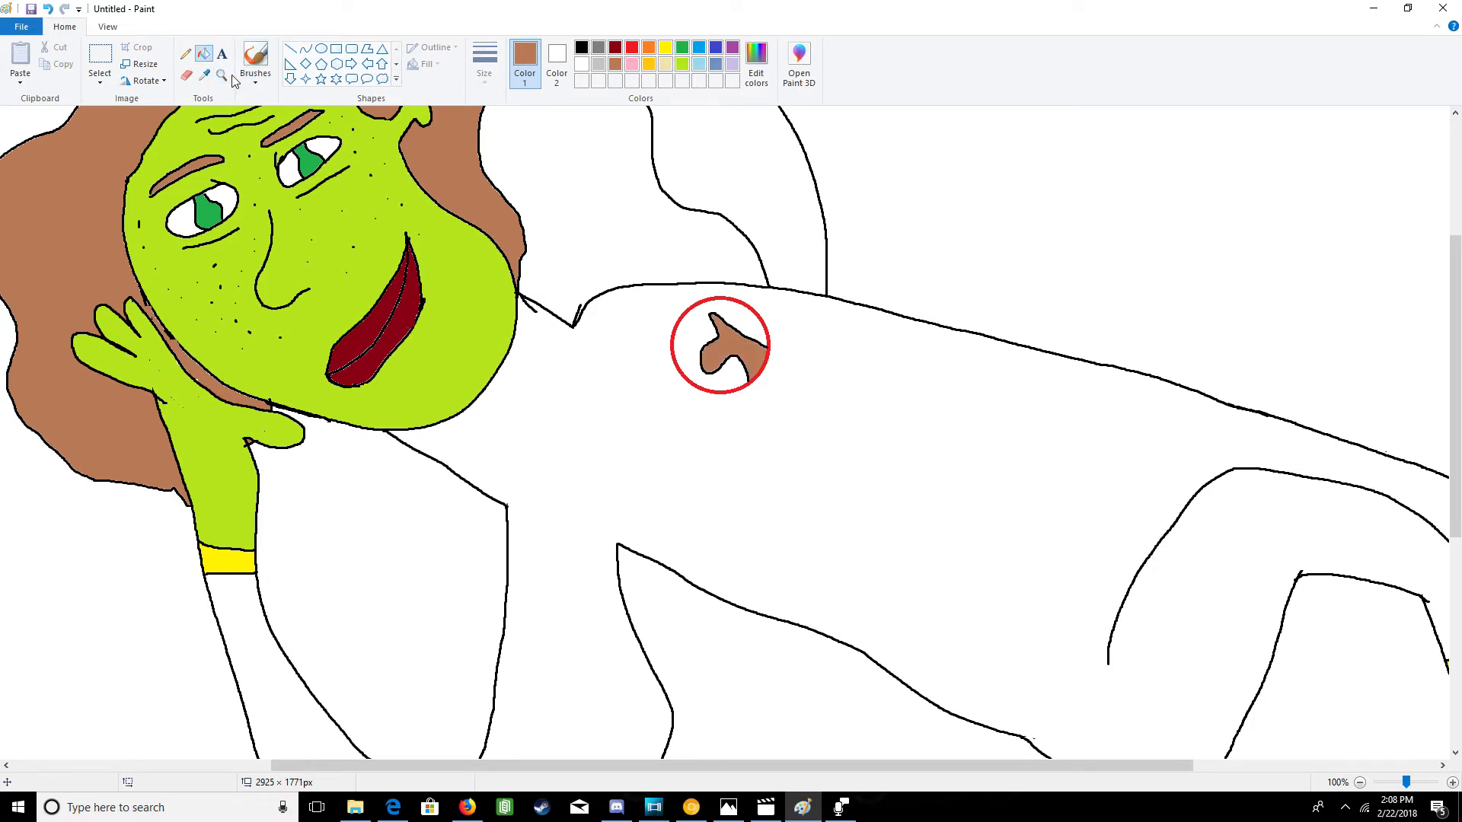
left_click(582, 48)
left_click(256, 59)
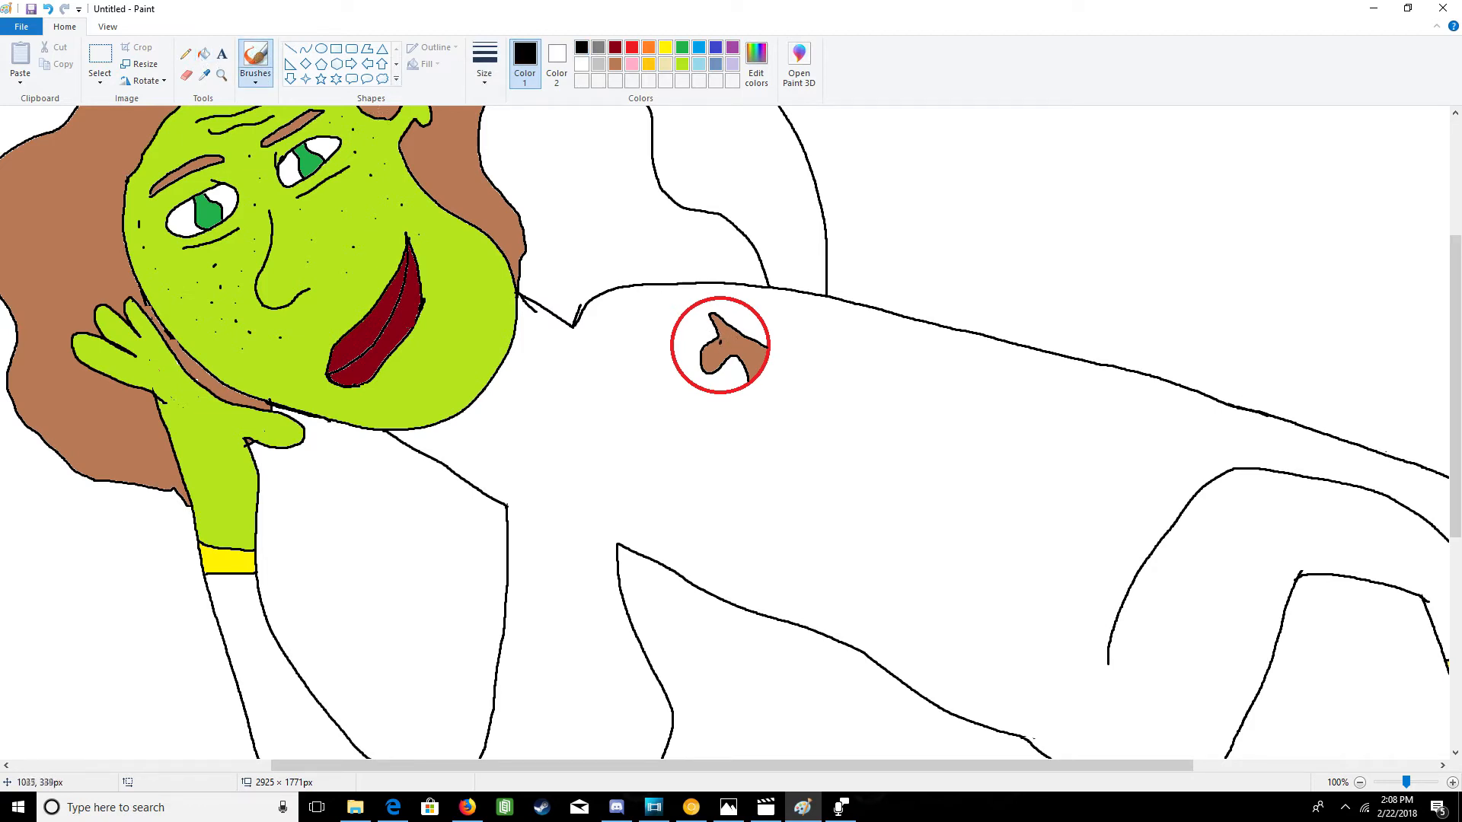
- Cross out the brown animal head with a straight, nearly vertical red line spanning the circle, undoing the earlier trial lines
left_click(290, 48)
left_click(631, 48)
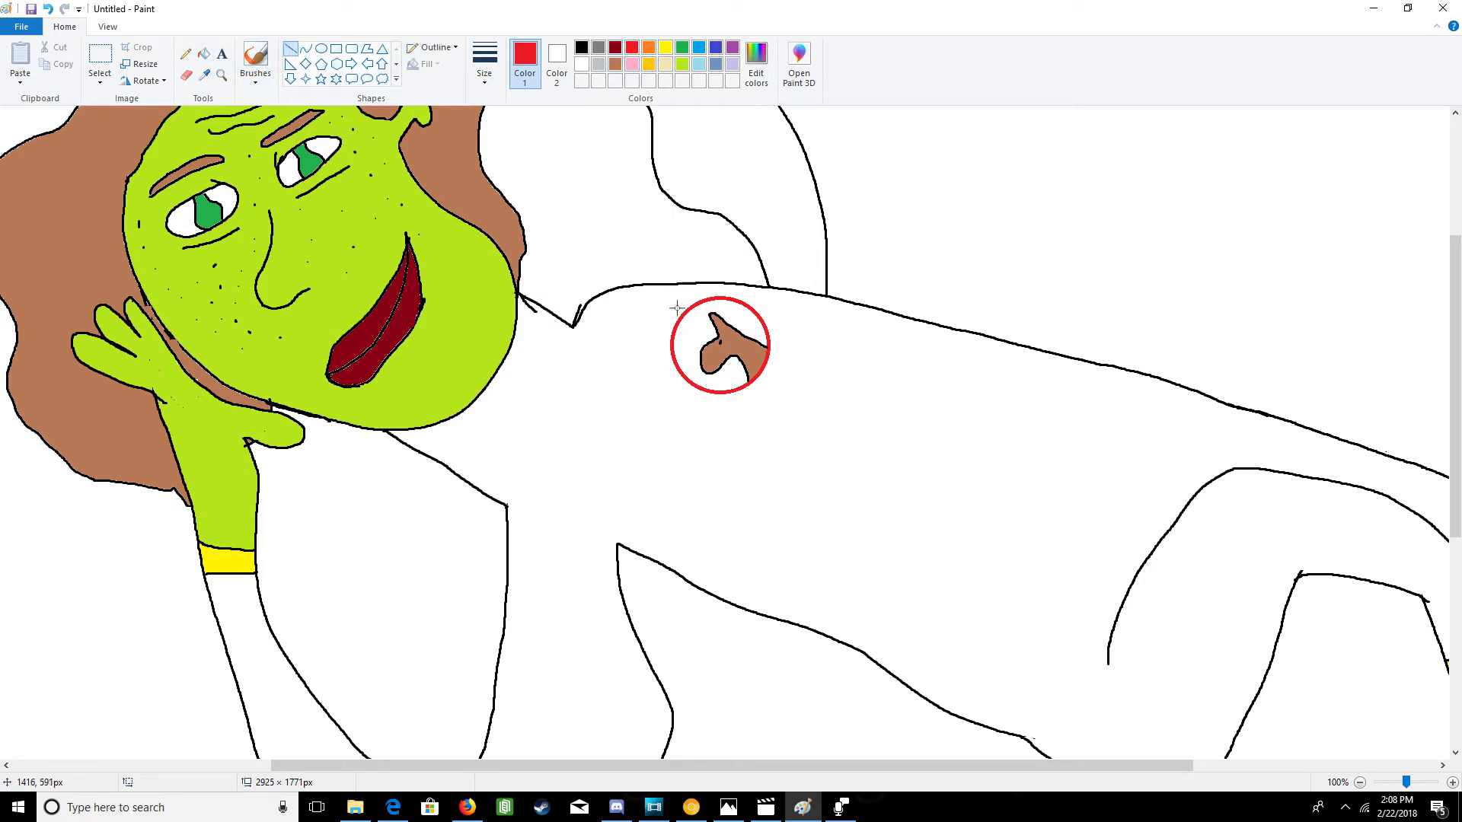
left_click_drag(672, 340, 767, 337)
left_click(47, 8)
left_click_drag(719, 296, 722, 392)
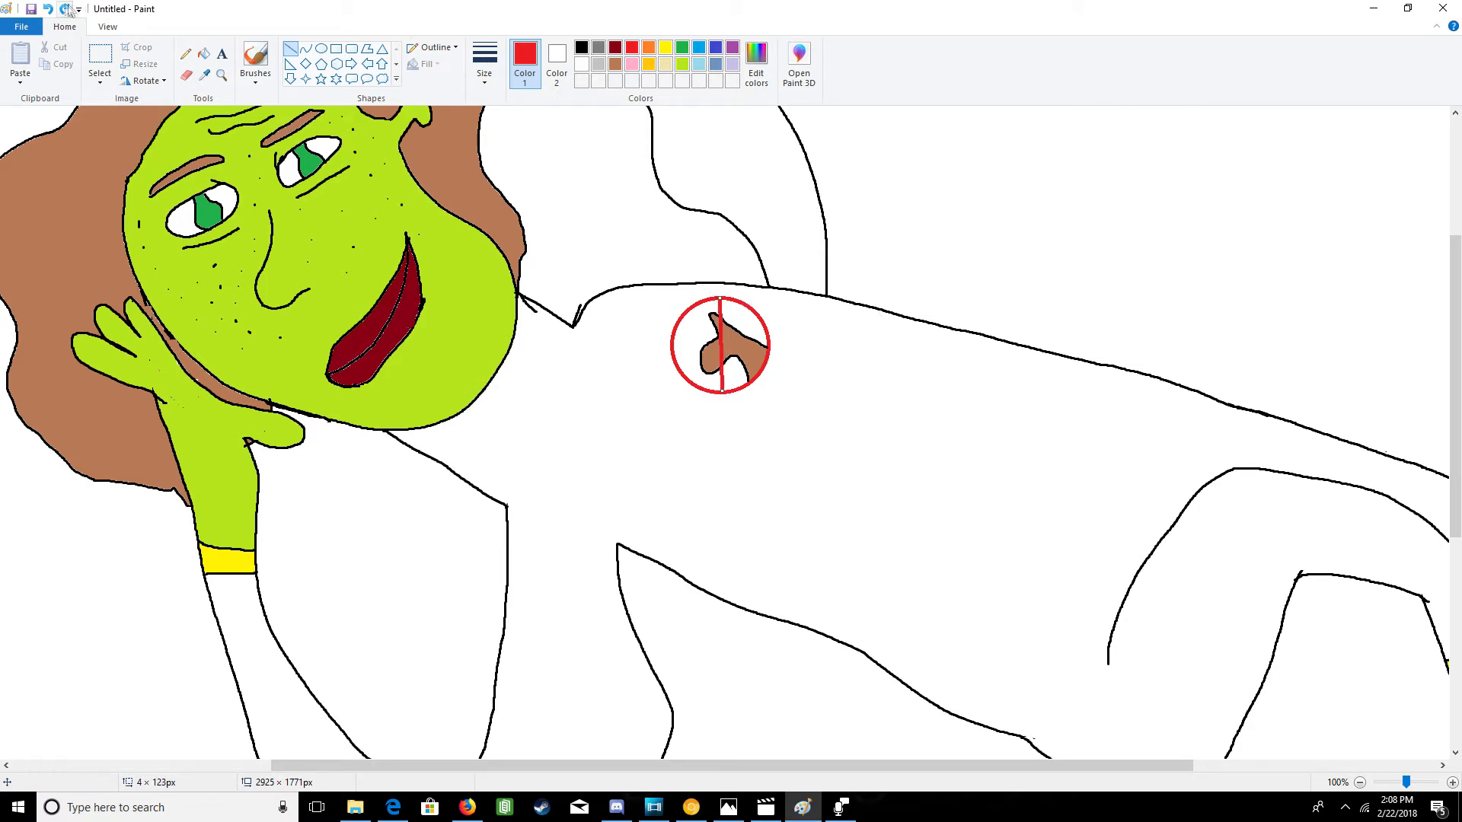
left_click(47, 8)
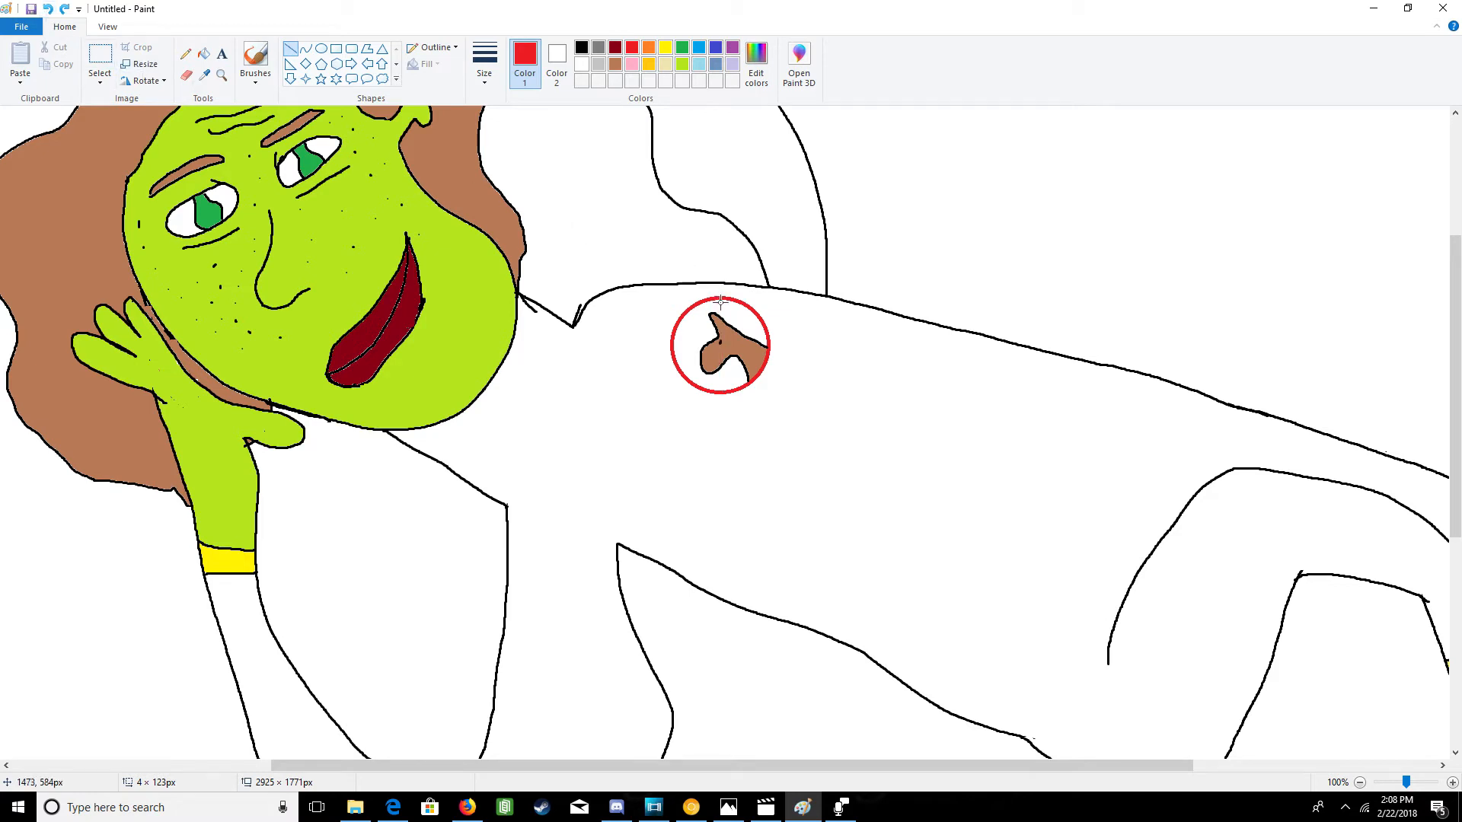
left_click_drag(721, 298, 727, 393)
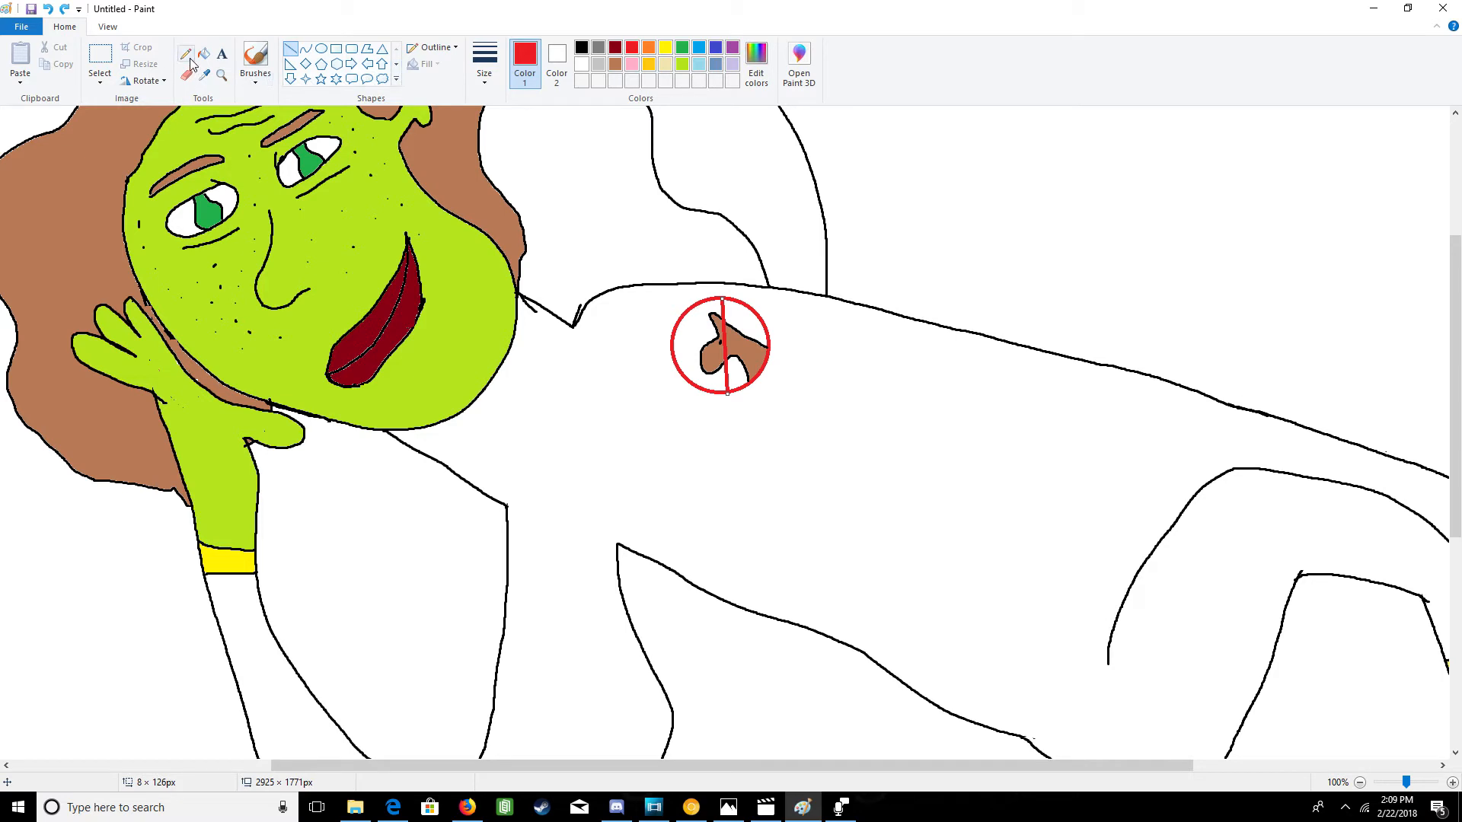
- Draw a curved black neckline from the shoulder around below the neck, and add a short curved crease line inside it
left_click(255, 57)
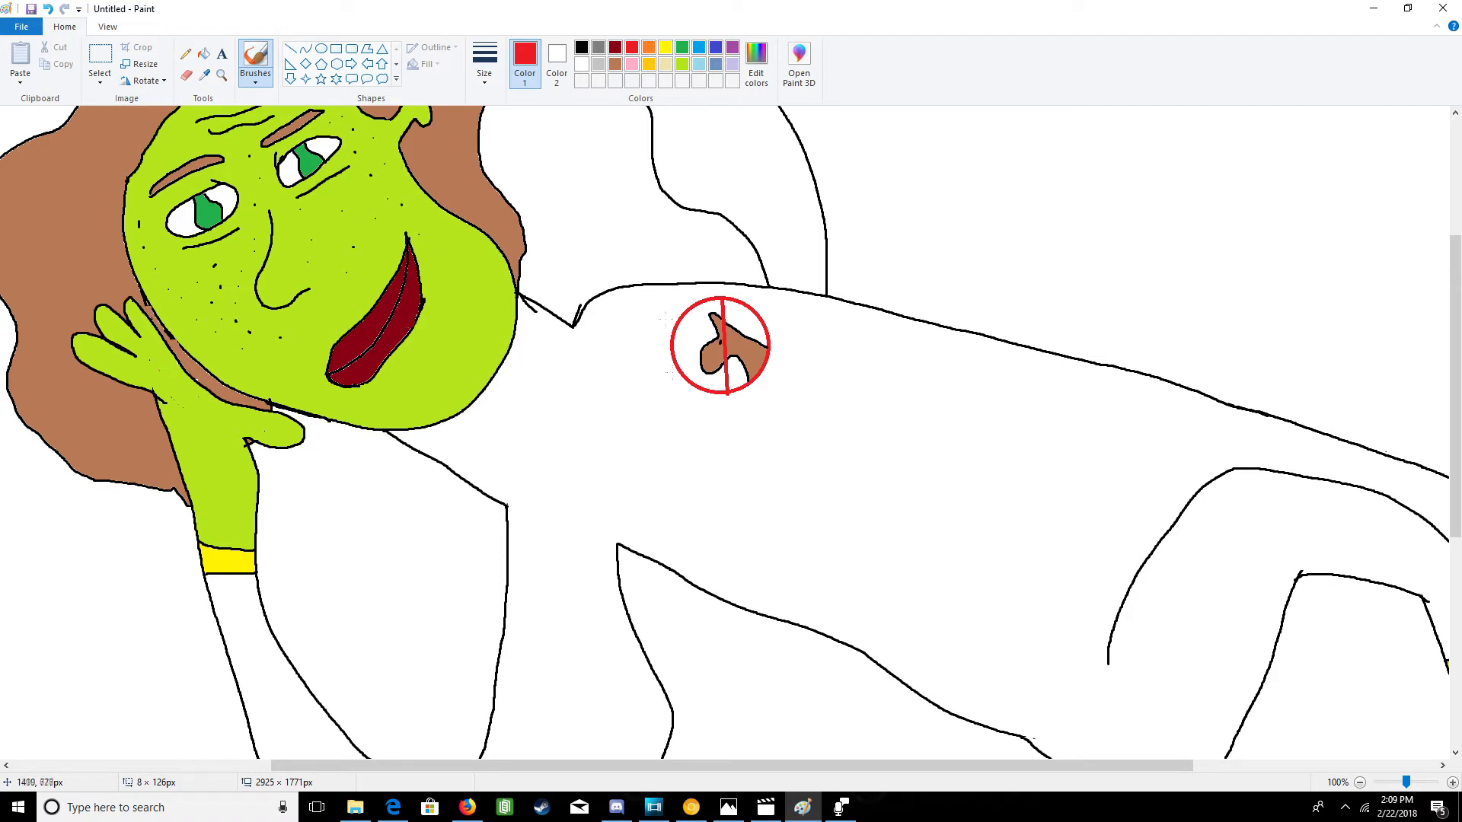
left_click(581, 48)
mouse_move(507, 504)
left_mouse_down()
mouse_move(607, 513)
mouse_move(693, 472)
left_mouse_up()
mouse_move(685, 421)
left_mouse_down()
mouse_move(647, 358)
mouse_move(574, 327)
left_mouse_up()
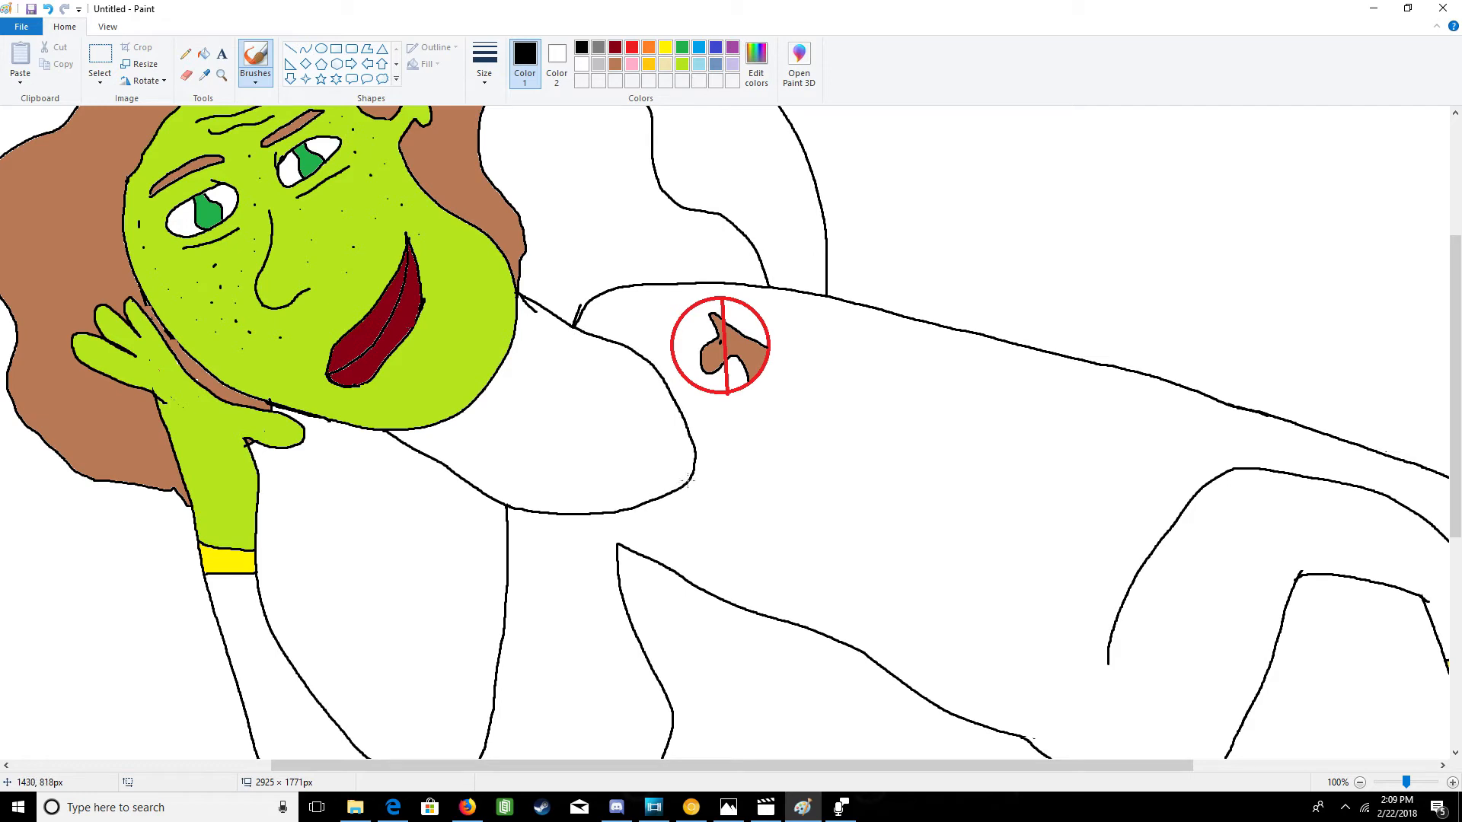
left_click_drag(676, 474, 609, 430)
left_click(47, 9)
mouse_move(659, 477)
left_mouse_down()
mouse_move(617, 438)
mouse_move(608, 404)
left_mouse_up()
- Fill the neck and chest area enclosed by the neckline with lime green
left_click(681, 66)
left_click(203, 53)
left_click(540, 400)
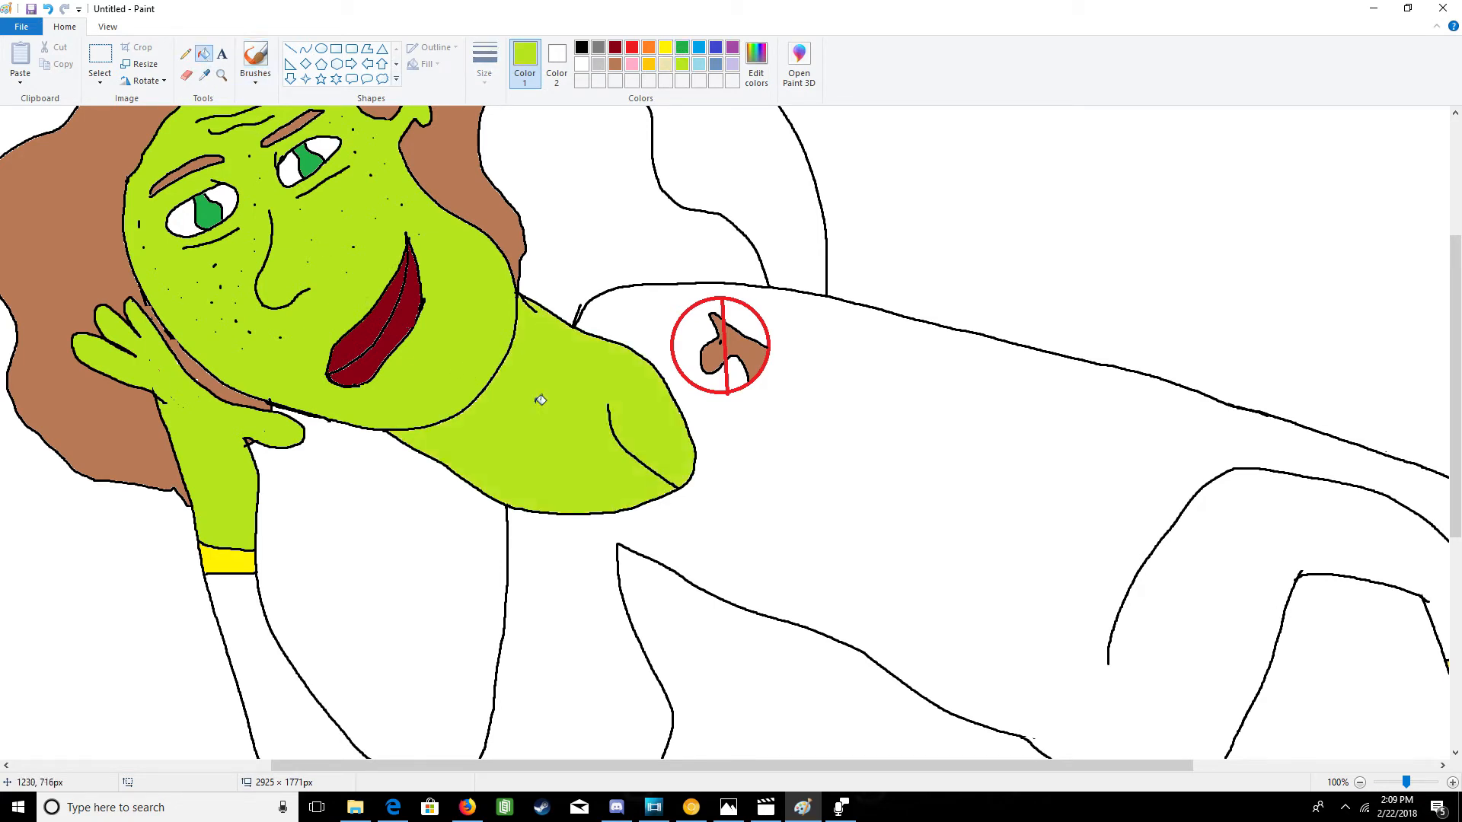
- Dot brown freckles across the green neck and chest, undoing the unwanted dots
left_click(583, 51)
left_click(614, 64)
left_click(255, 59)
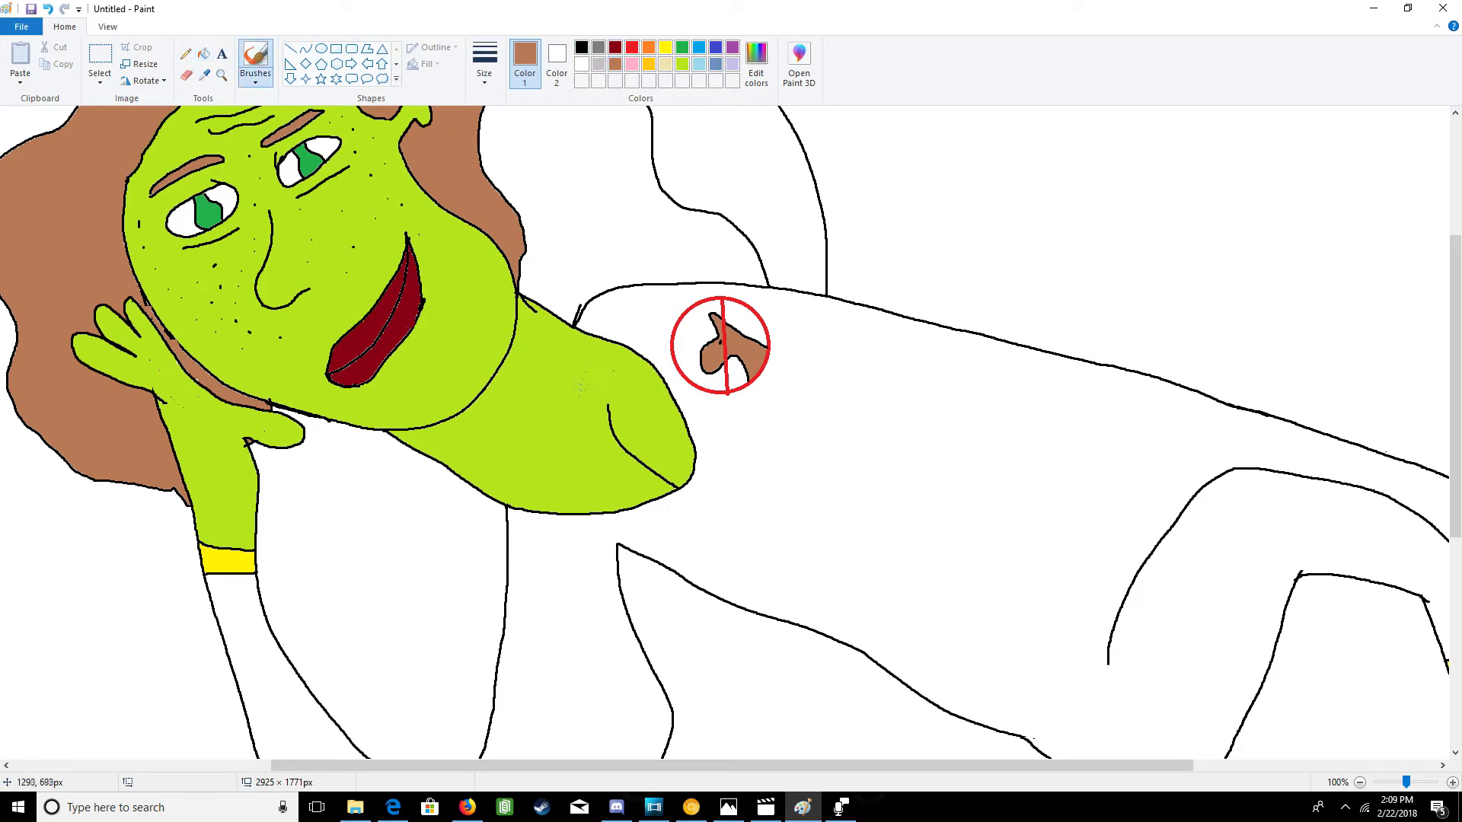
left_click(525, 440)
left_click(52, 10)
left_click(52, 10)
left_click(51, 10)
- Draw a slanted black rectangular name tag on the torso beside the crossed-out emblem
mouse_move(1459, 267)
left_mouse_down()
mouse_move(1459, 369)
mouse_move(1458, 212)
mouse_move(1458, 315)
mouse_move(1459, 284)
left_mouse_up()
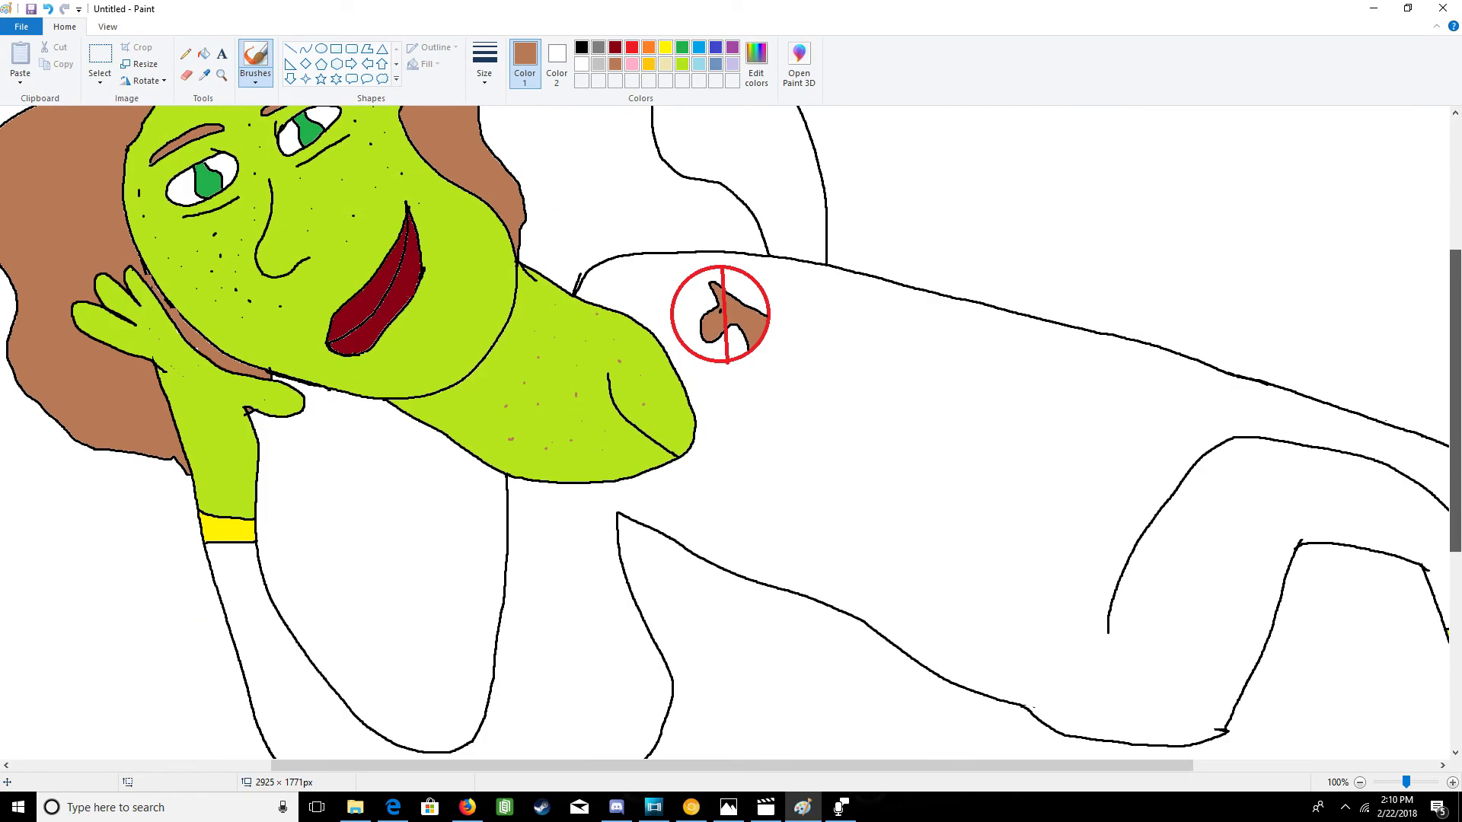
left_click_drag(1459, 284, 1459, 284)
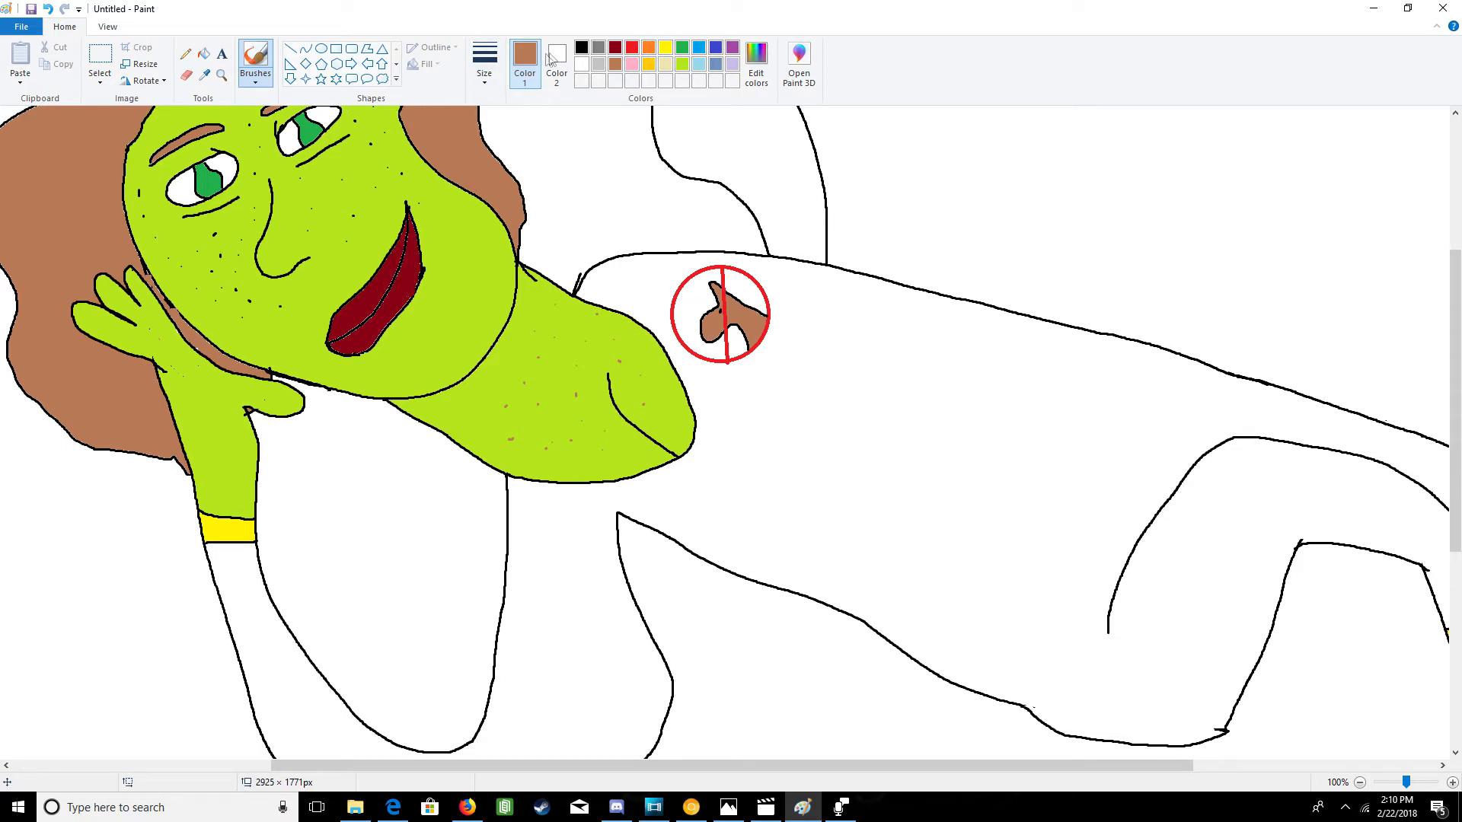
left_click(581, 49)
left_click_drag(794, 297, 752, 408)
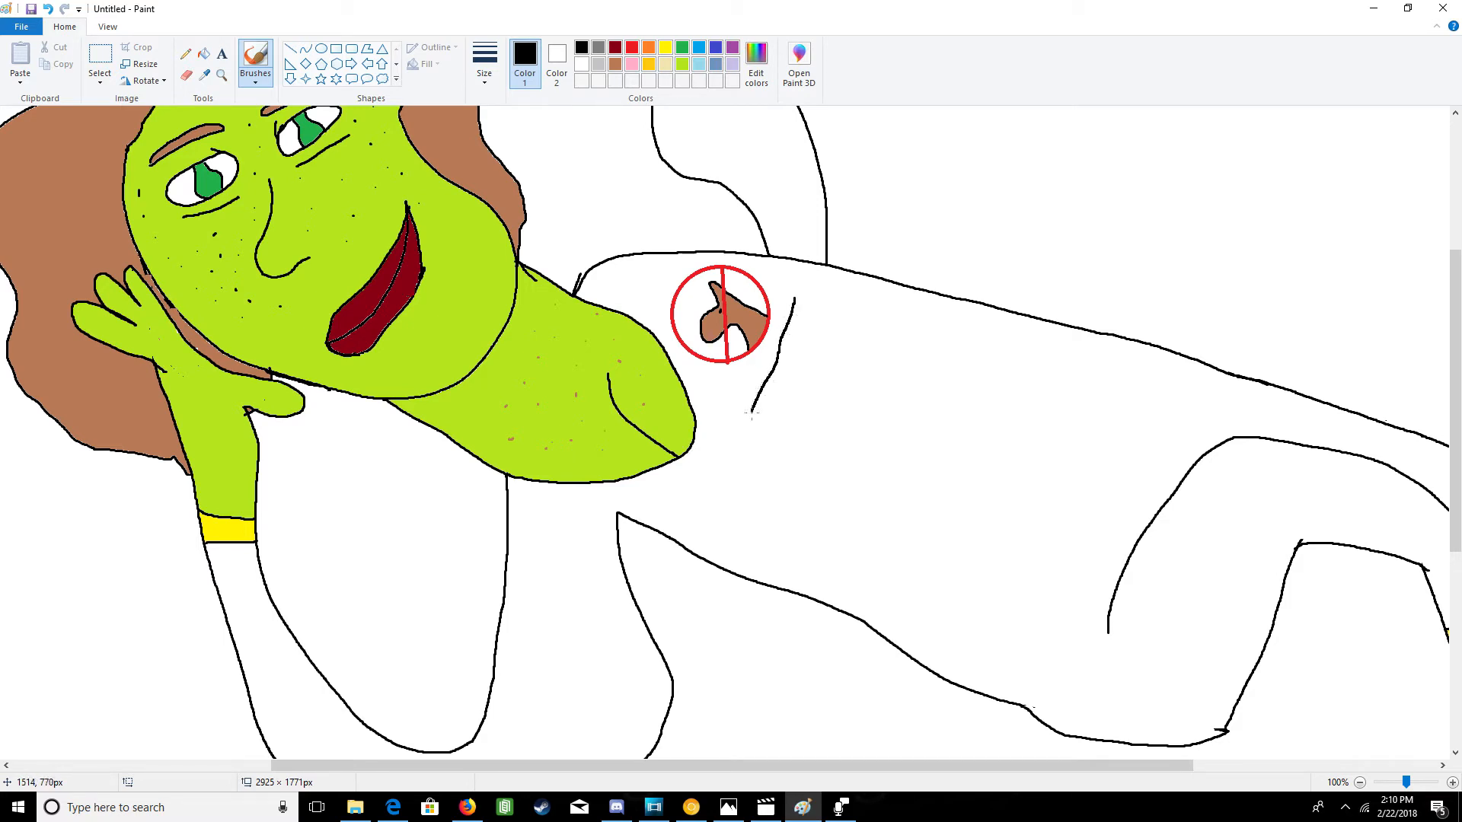
mouse_move(803, 416)
left_mouse_down()
mouse_move(853, 287)
mouse_move(801, 271)
left_mouse_up()
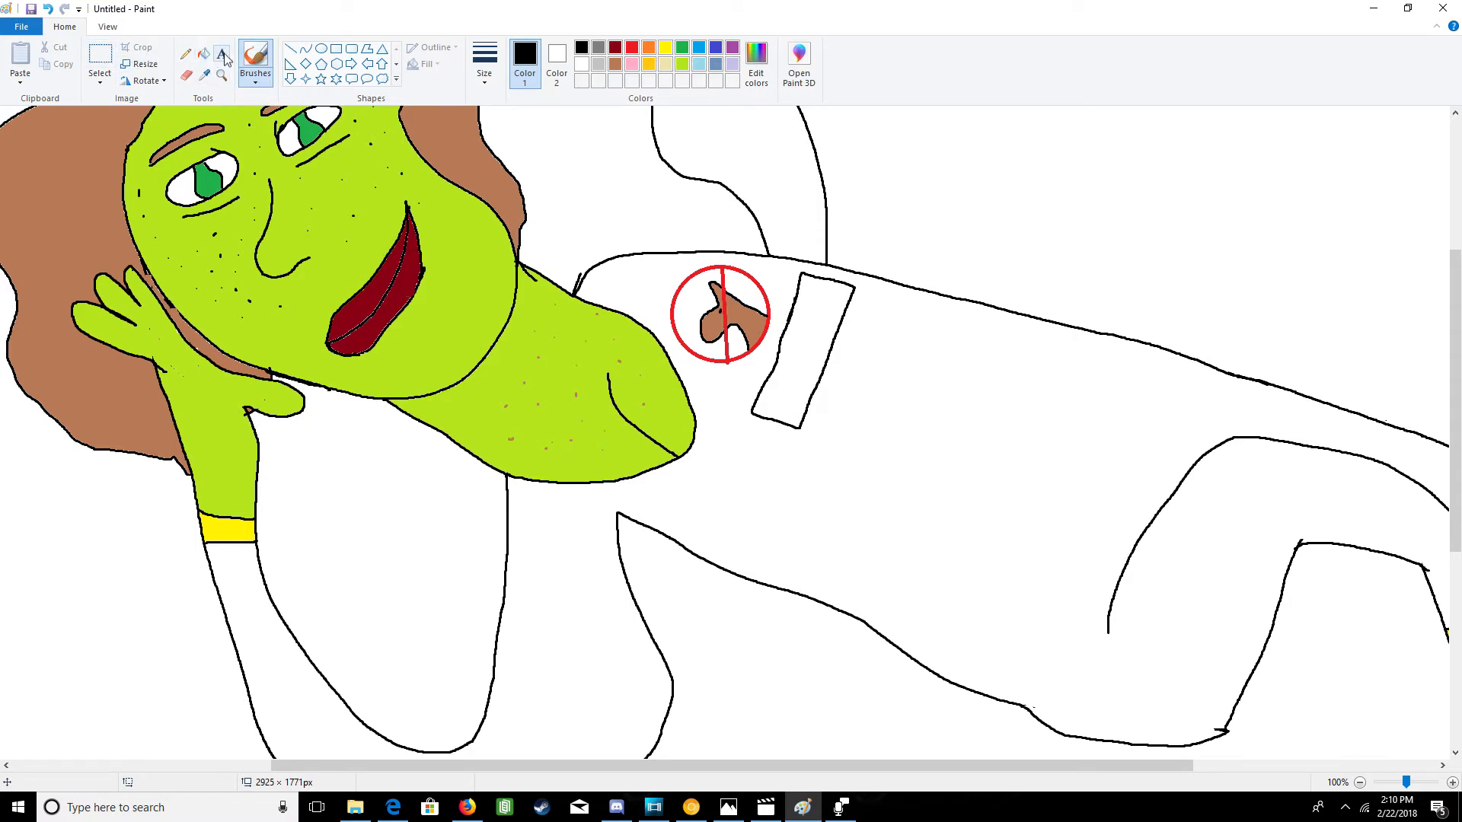
- Add the red text FIONA in 24-point Calibri with a transparent background in the blank area above the torso
left_click(221, 53)
left_click(638, 50)
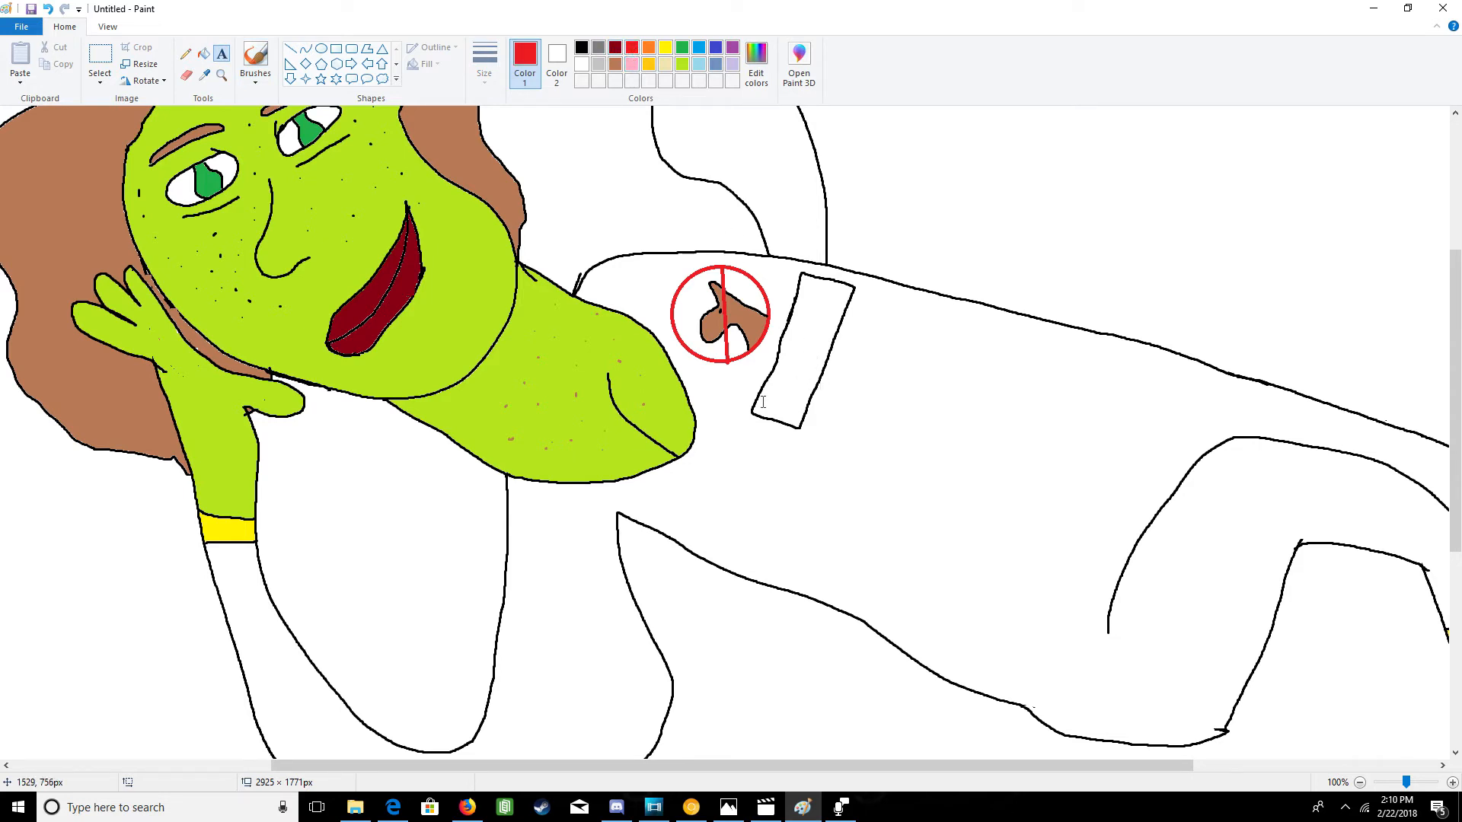
left_click_drag(886, 163, 1126, 213)
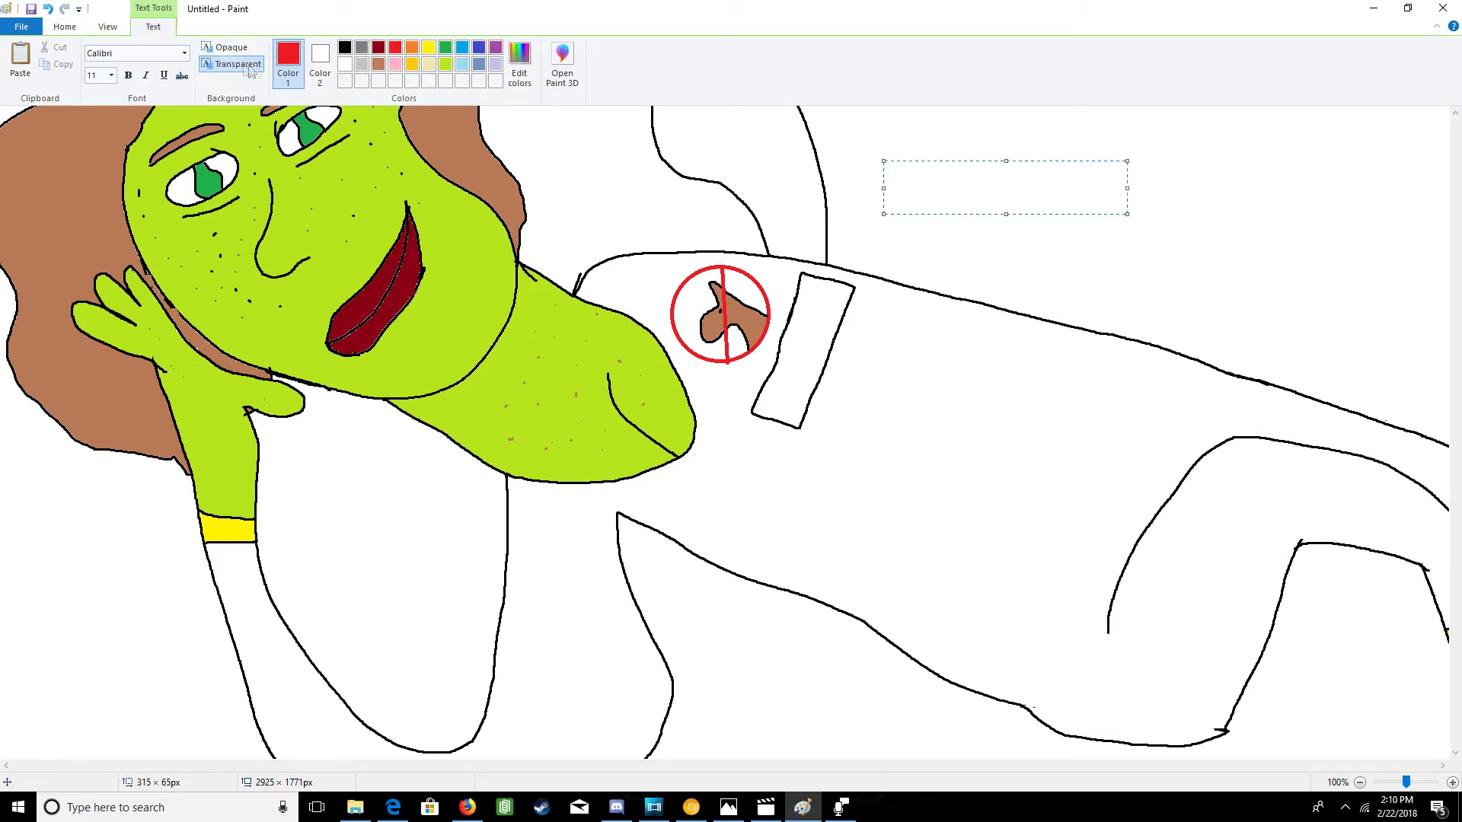
left_click(112, 75)
left_click(102, 181)
type("F")
left_click(112, 75)
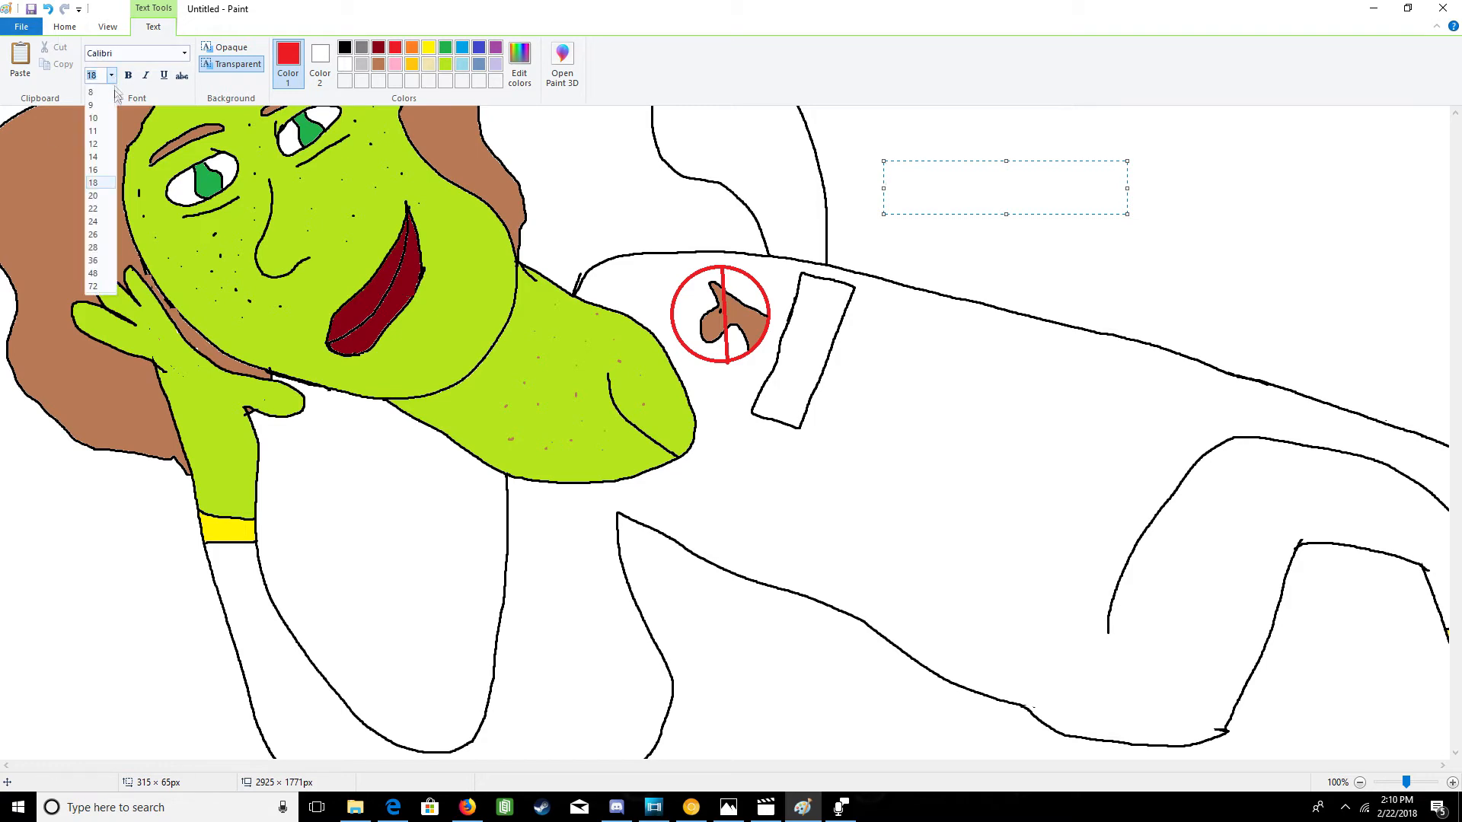
left_click(107, 221)
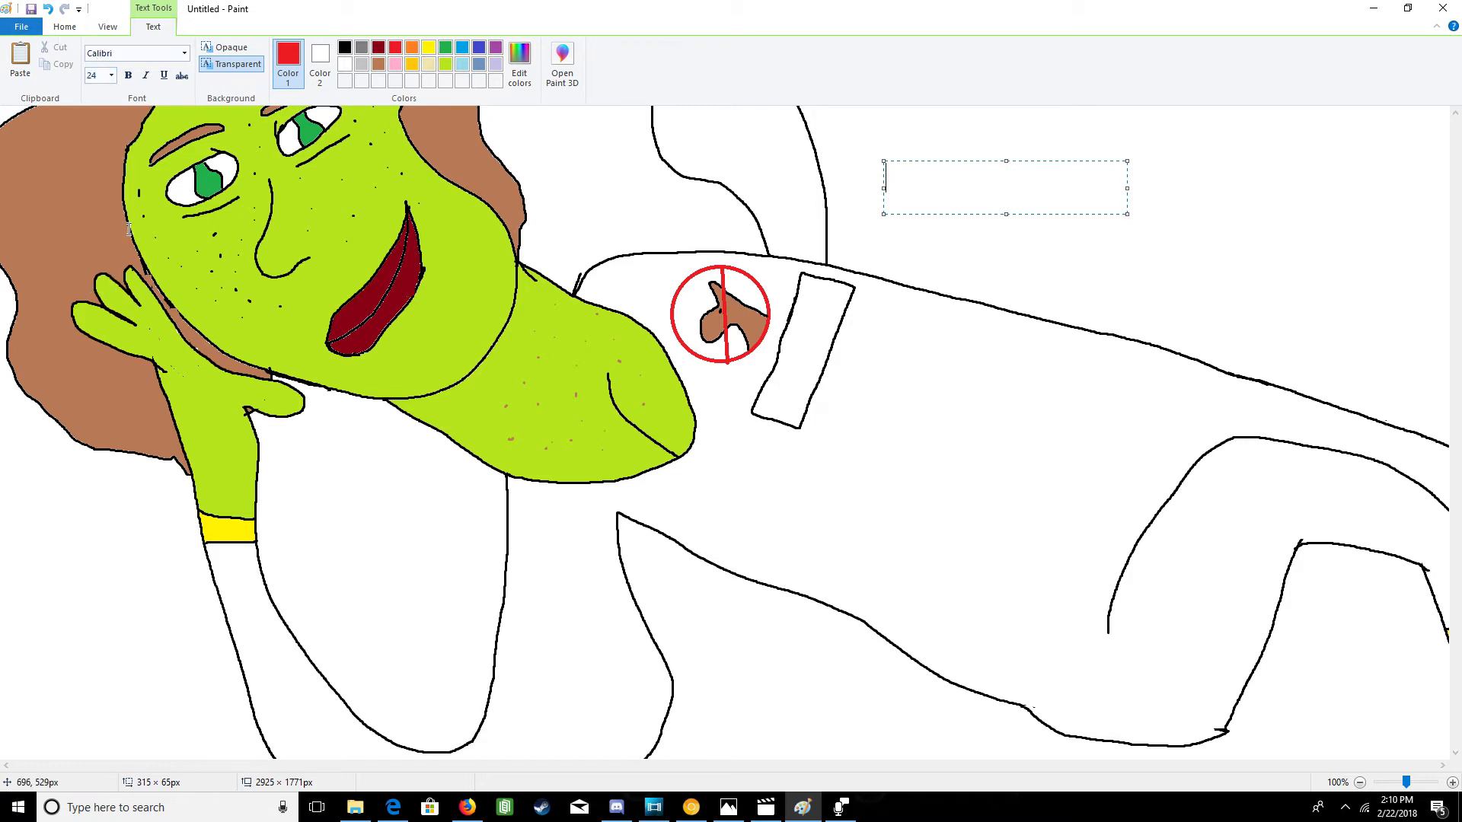
type("FIONA")
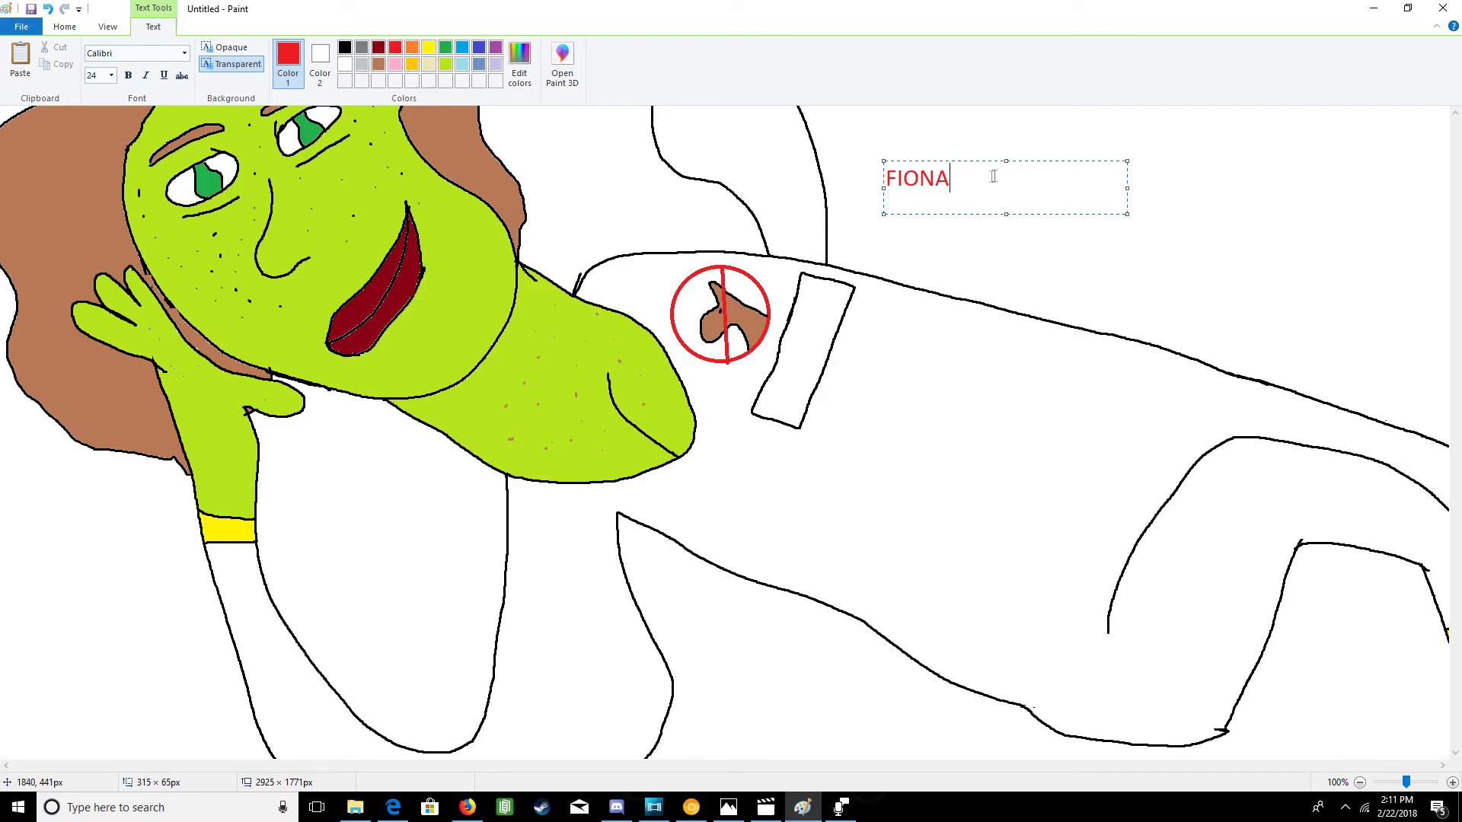
- Enlarge the FIONA text to 36 points, narrow its text box, and place it over the name tag
left_click_drag(995, 175, 816, 189)
left_click(111, 75)
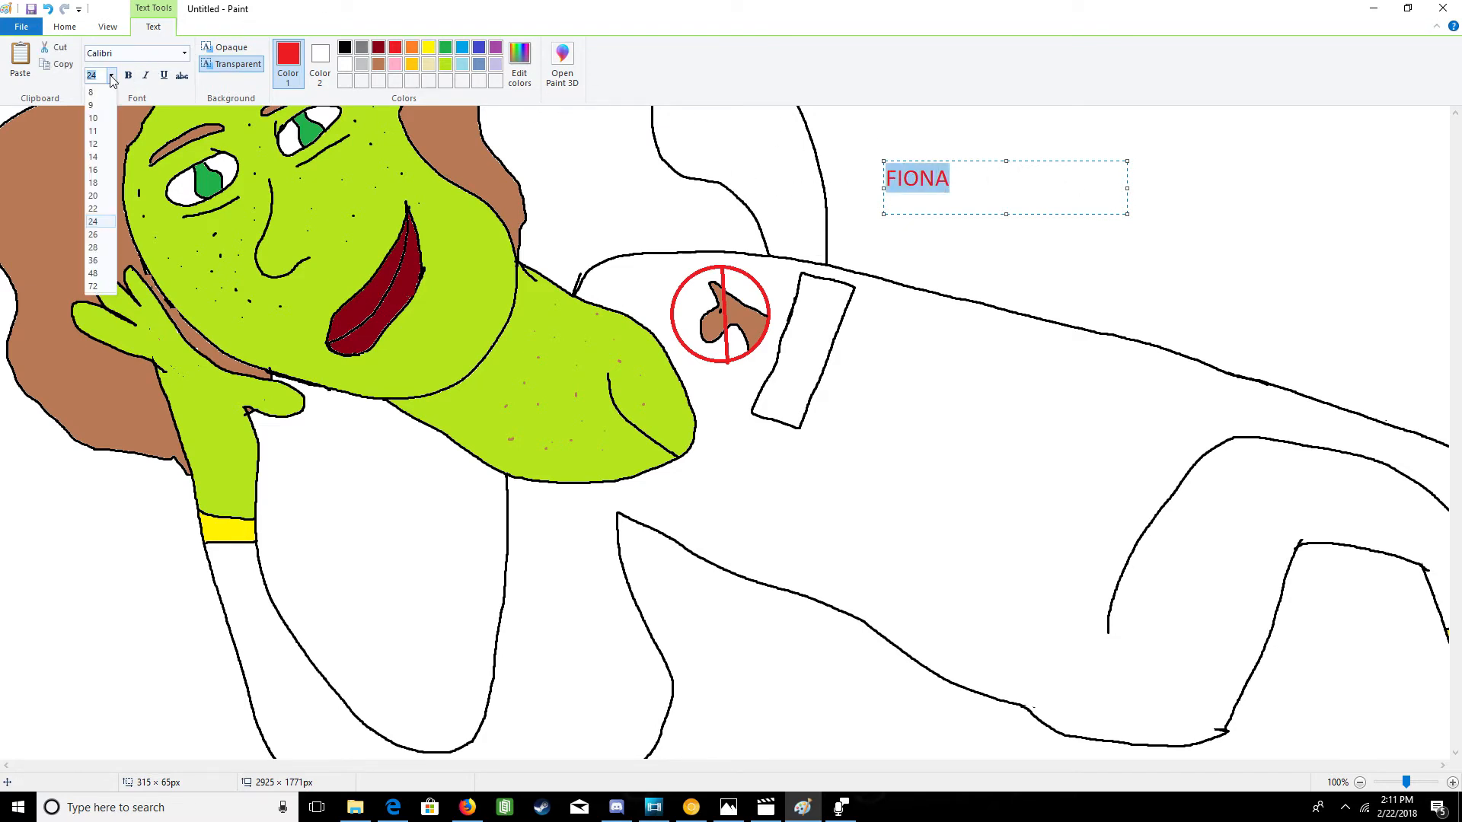
left_click(95, 260)
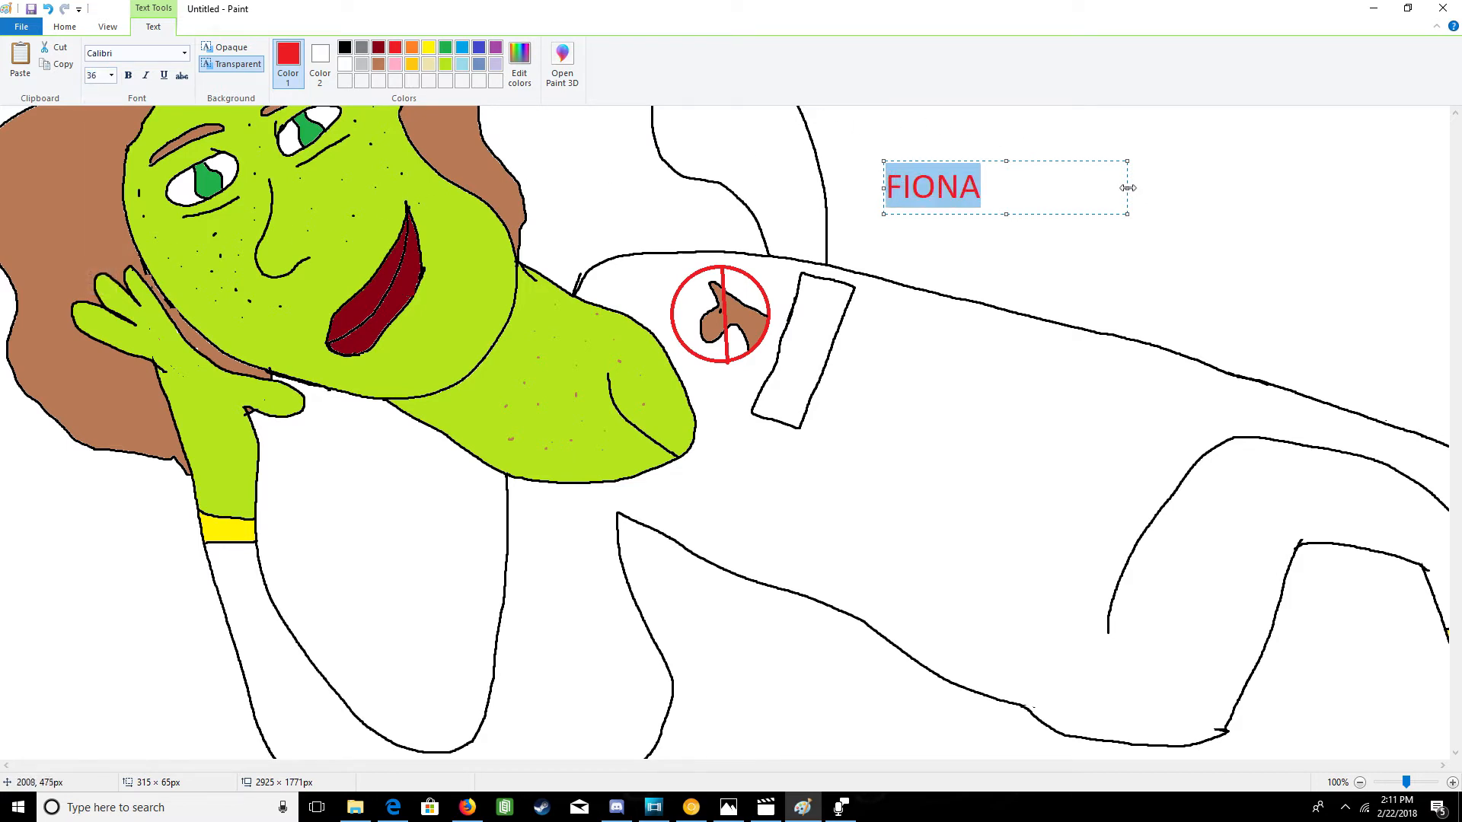
left_click_drag(1128, 188, 1032, 189)
left_click_drag(885, 160, 778, 323)
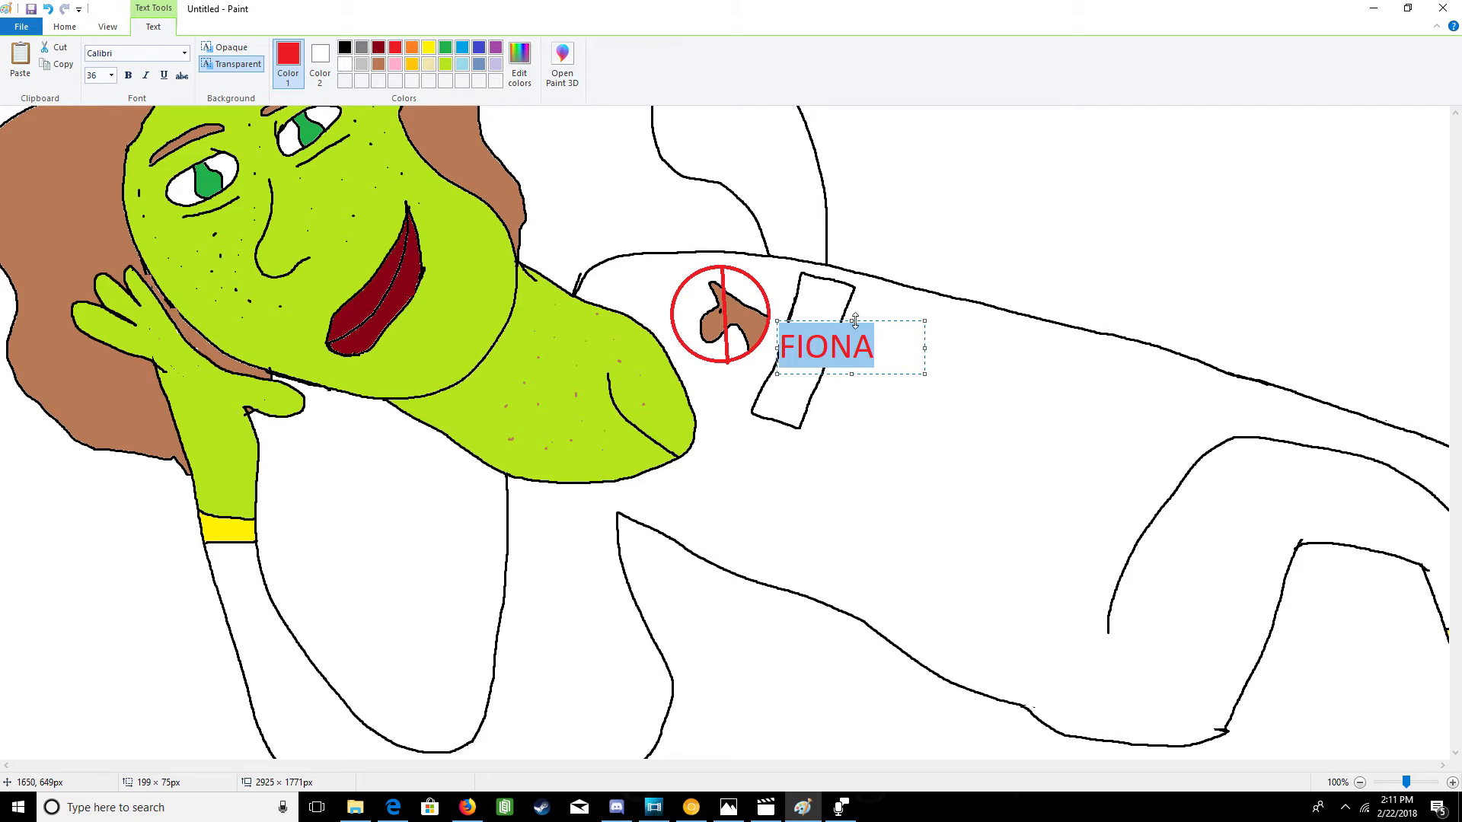
left_click_drag(924, 347, 880, 346)
left_click(830, 306)
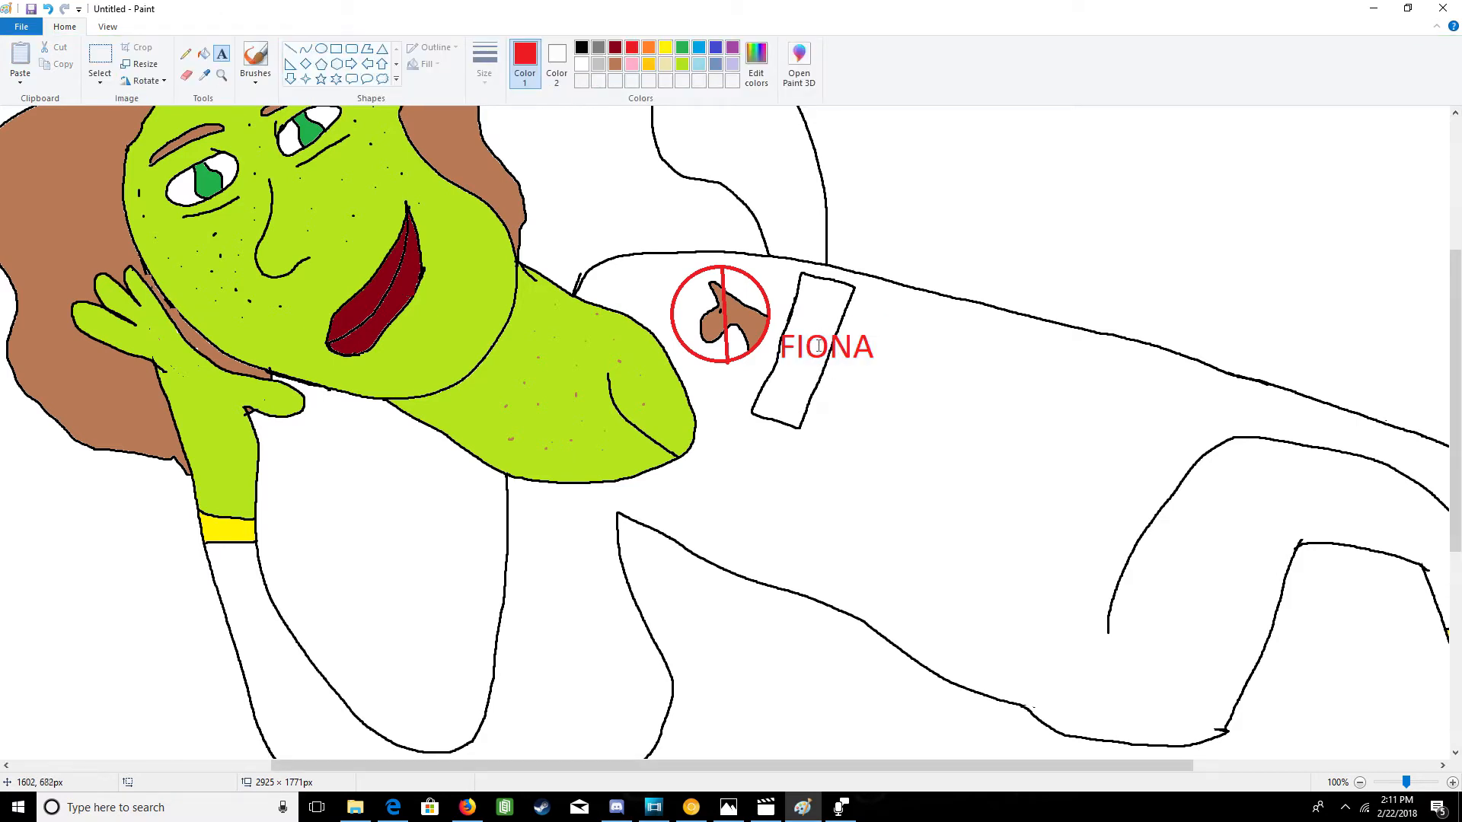
- Discard the empty text box and undo the FIONA text placed over the name tag
left_click(817, 321)
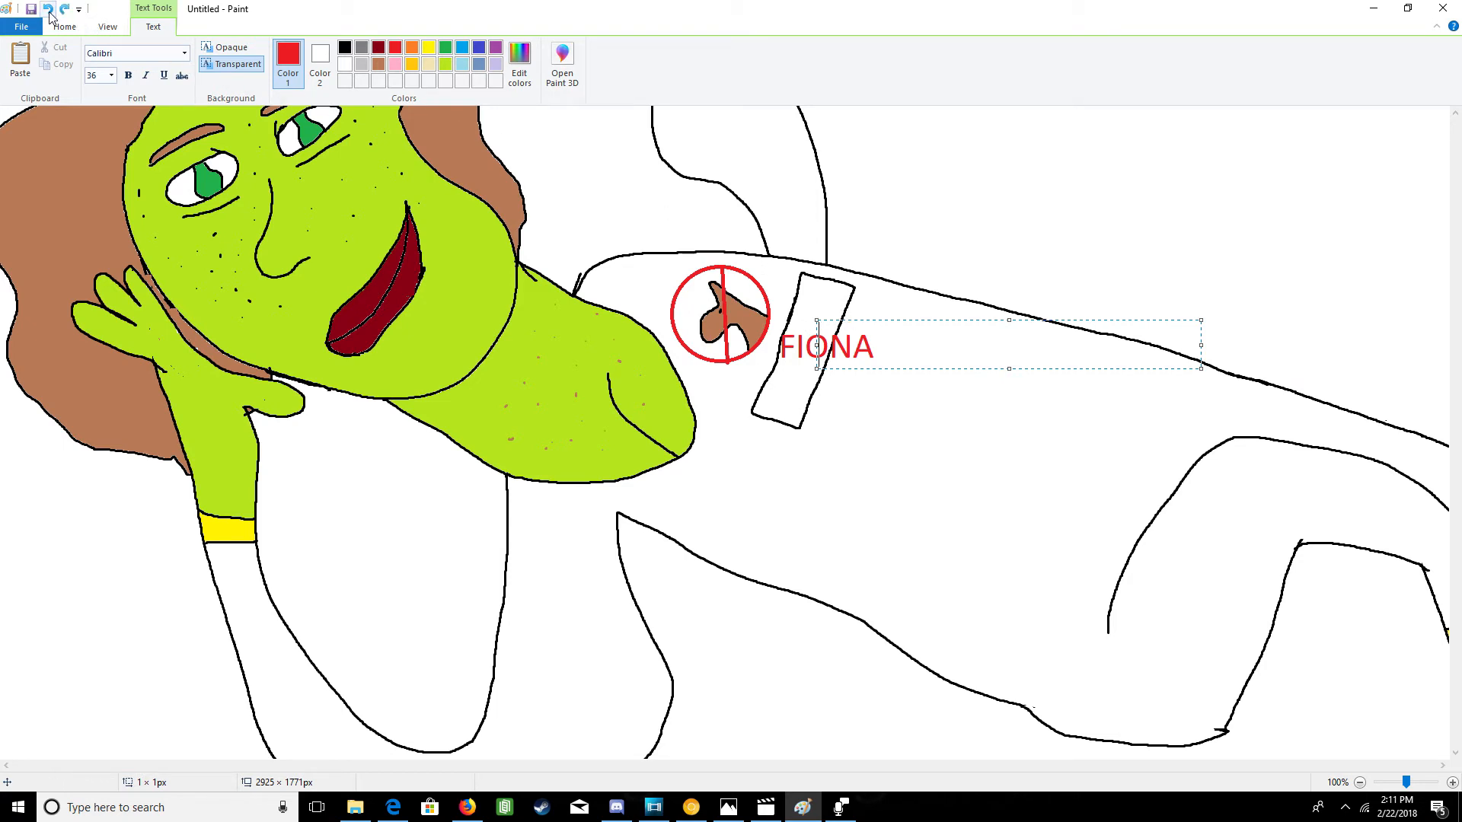
left_click(48, 11)
left_click(905, 396)
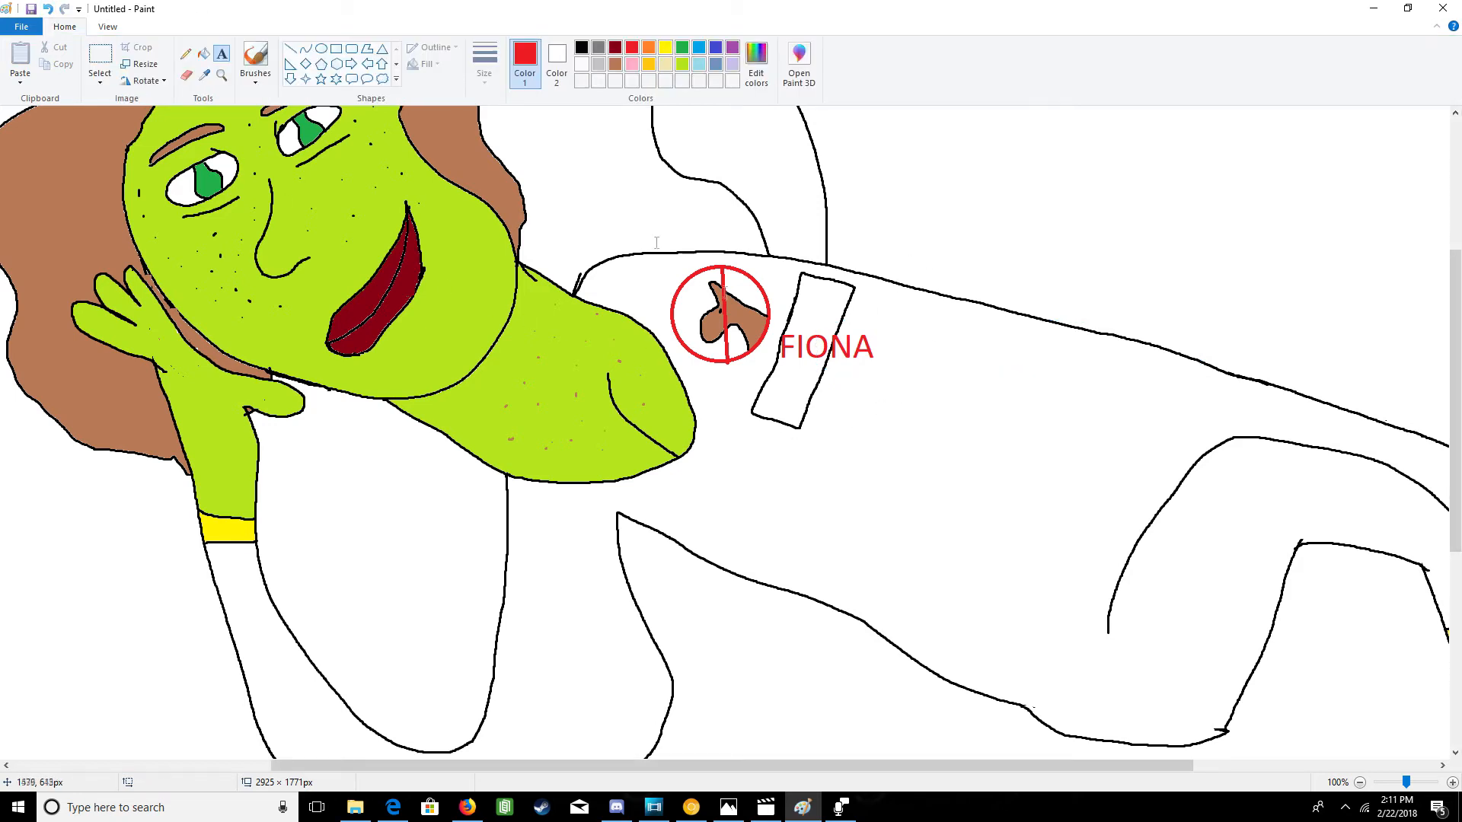
left_click(46, 10)
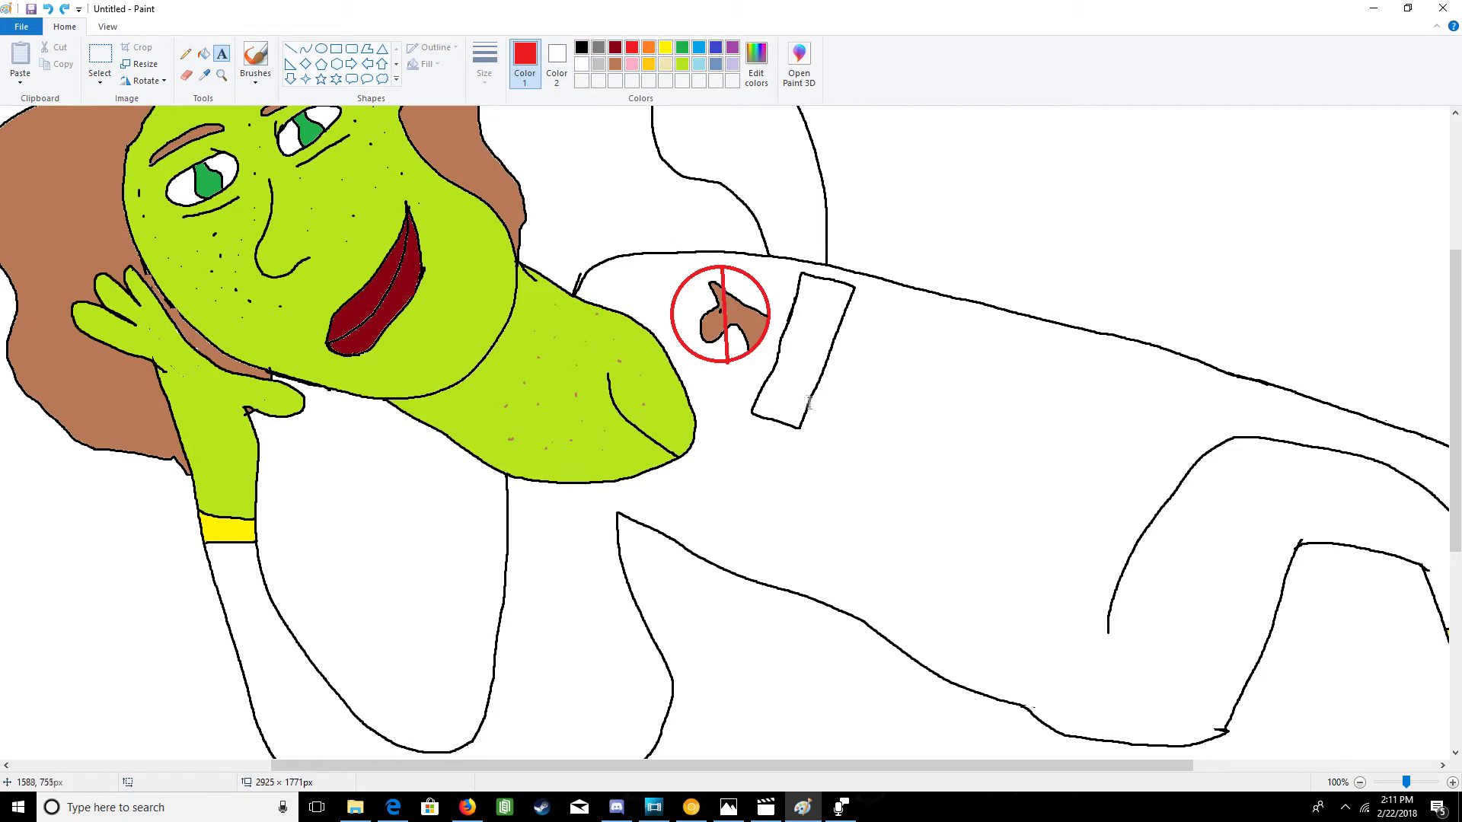
- Hand-letter Fiona in red brush strokes along the slanted name tag
left_click(256, 60)
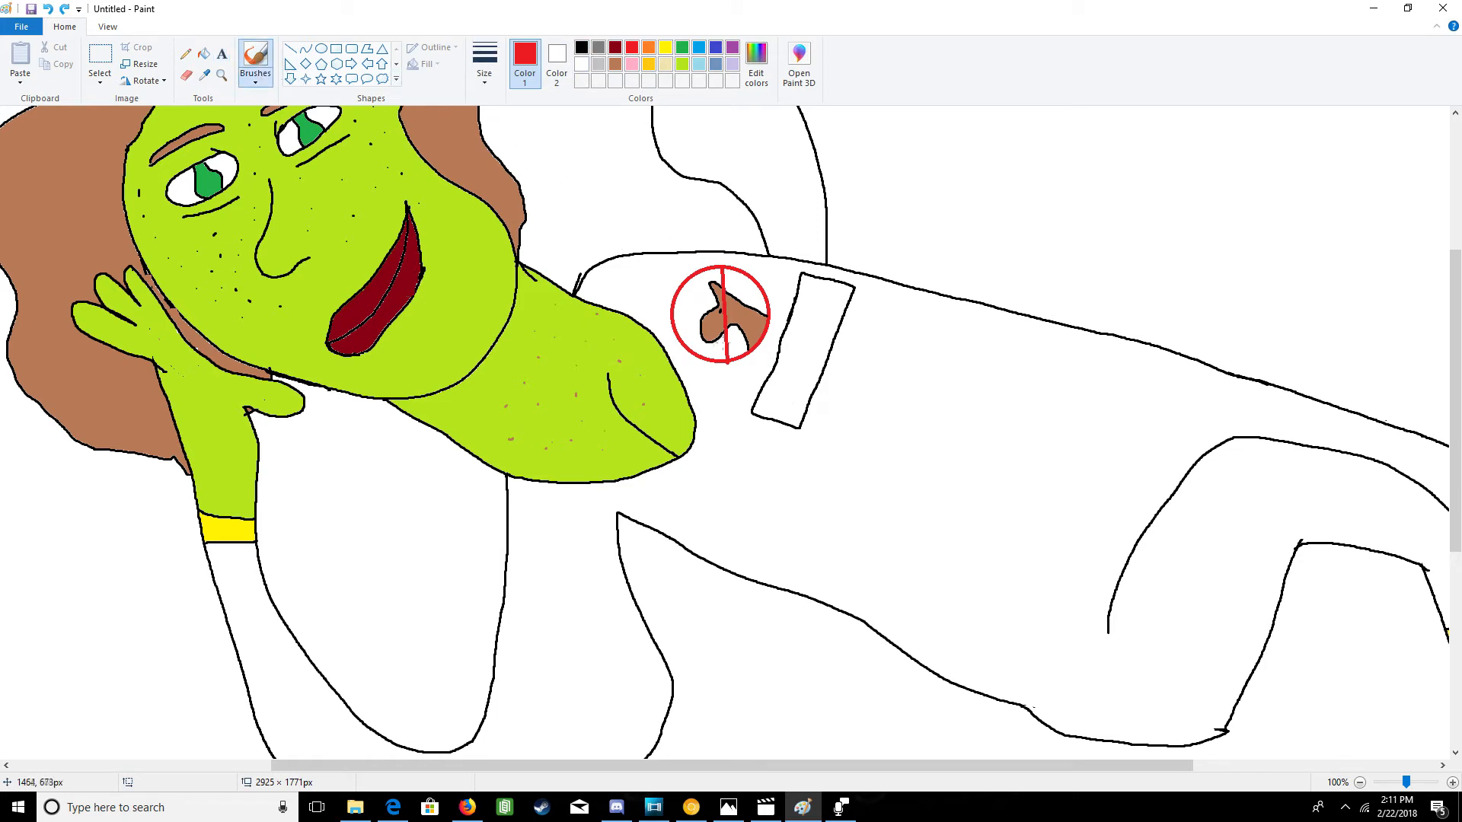
mouse_move(772, 394)
left_mouse_down()
mouse_move(795, 404)
mouse_move(770, 392)
left_mouse_up()
left_click(47, 9)
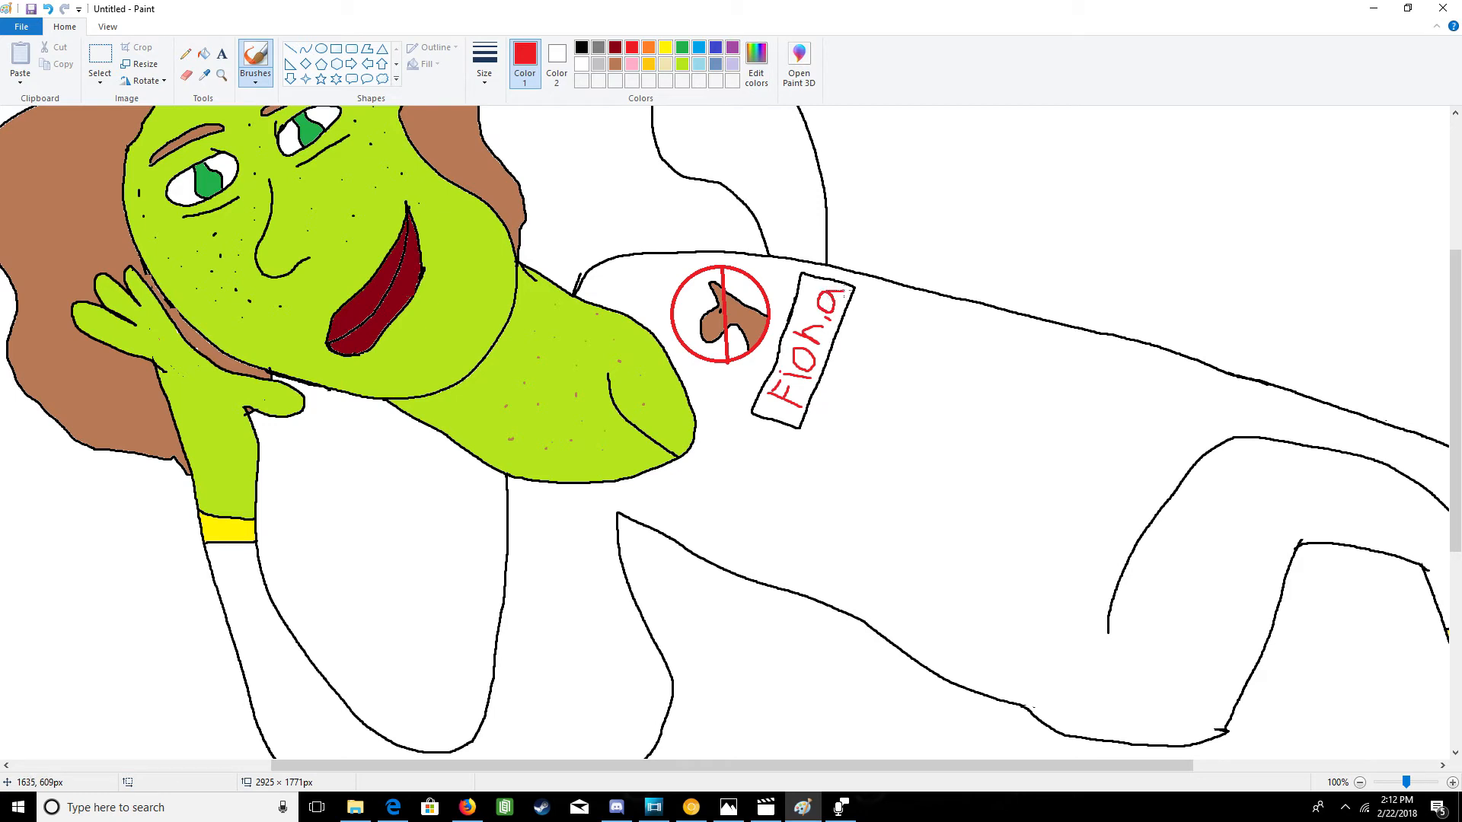
- Fill the name tag's background and the enclosed gaps inside its red letters with black
left_click(580, 48)
left_click(203, 54)
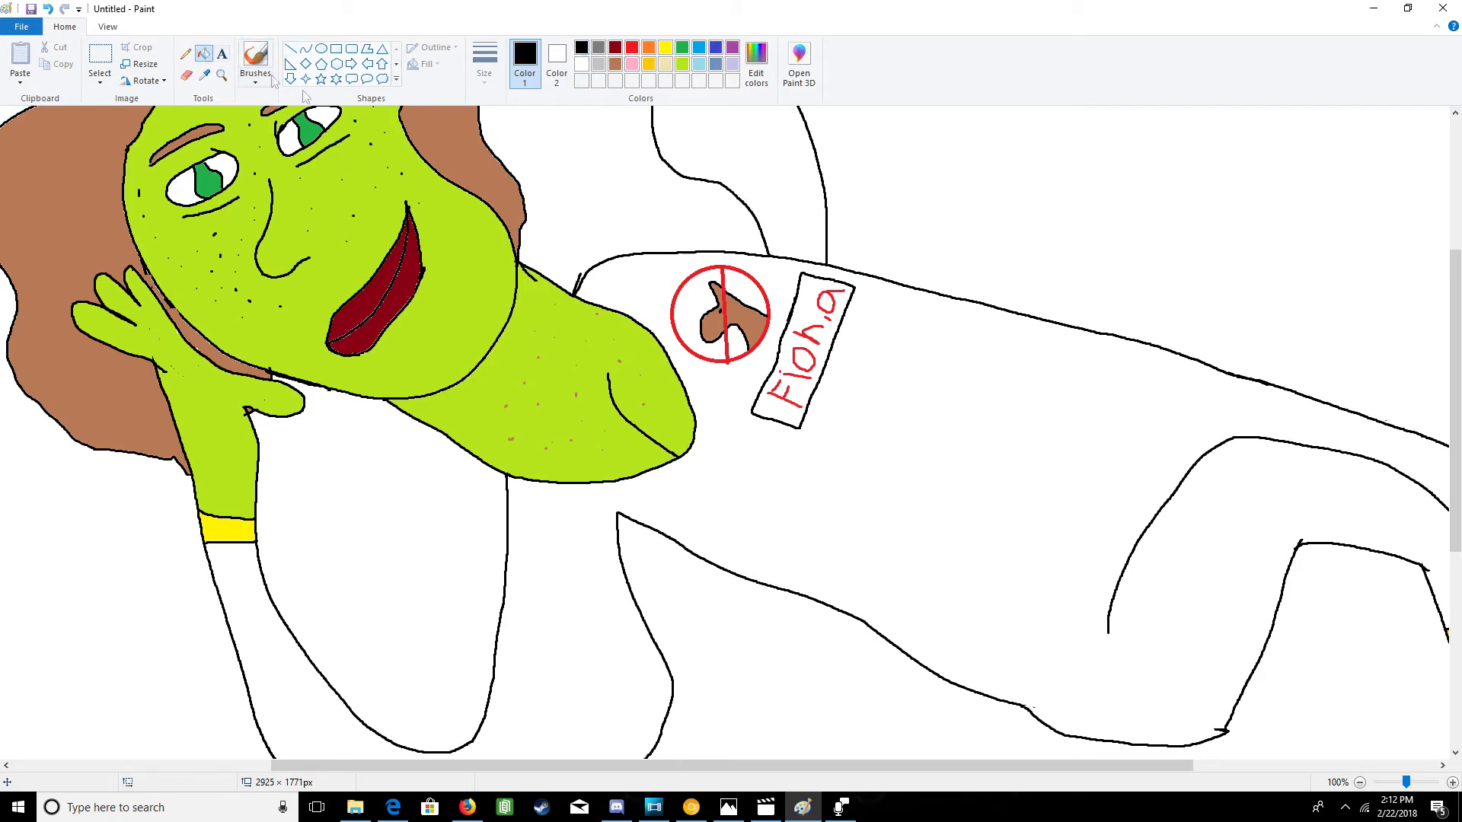
left_click(792, 344)
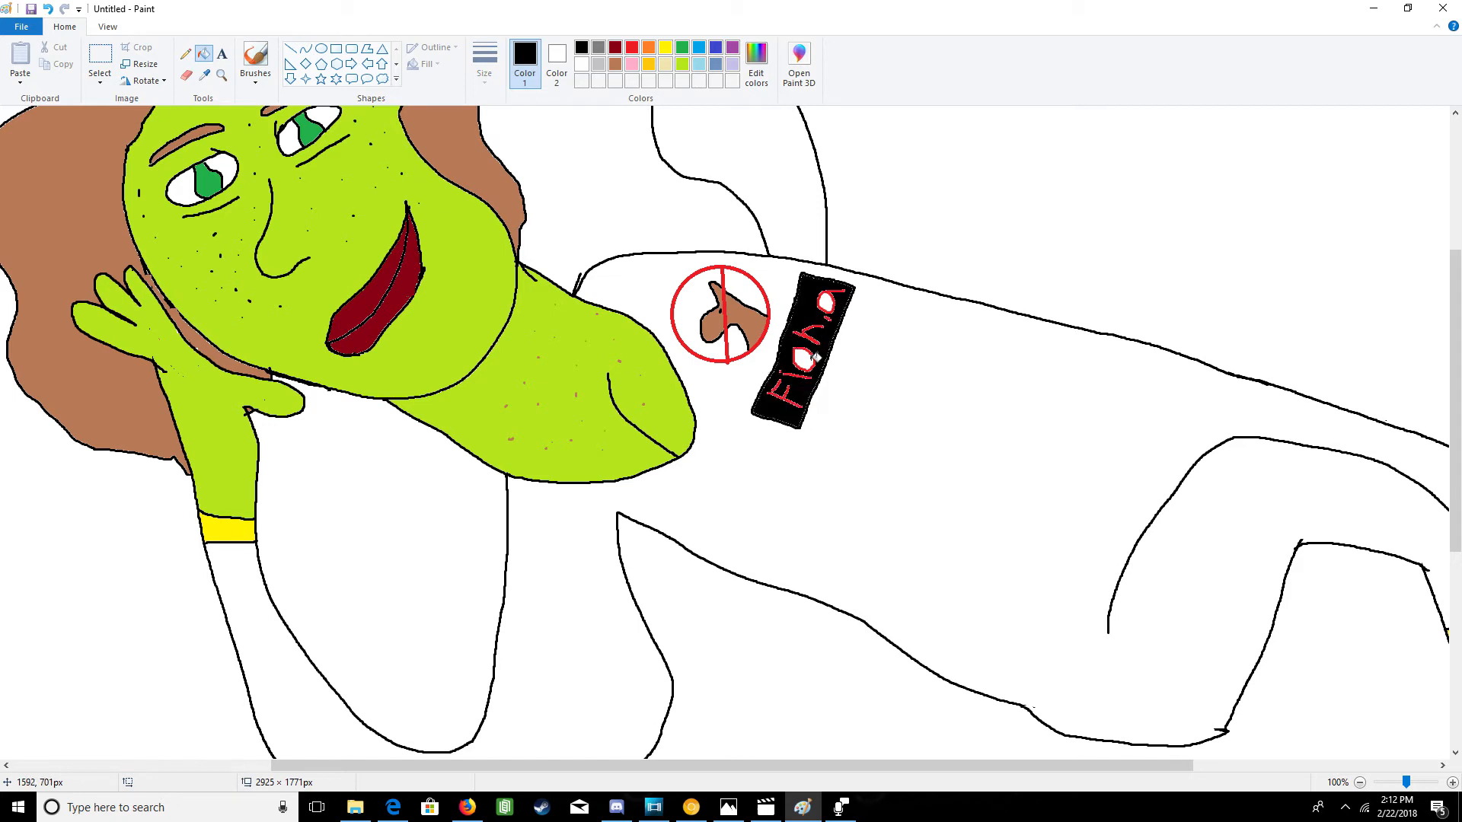
left_click(829, 301)
- Fill the torso, sleeves and raised arm with light yellow
left_click(664, 64)
left_click(648, 263)
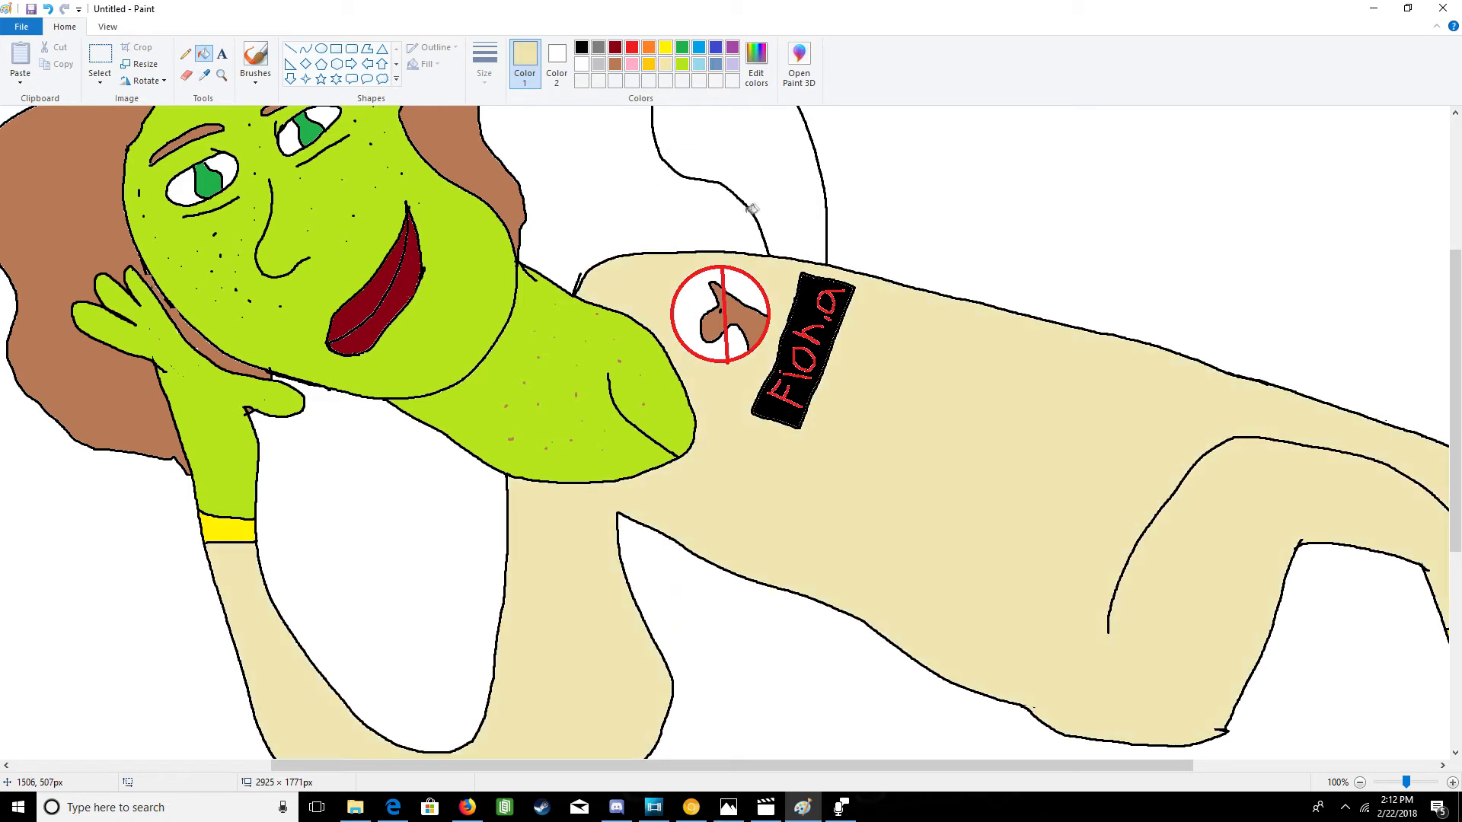
left_click(790, 187)
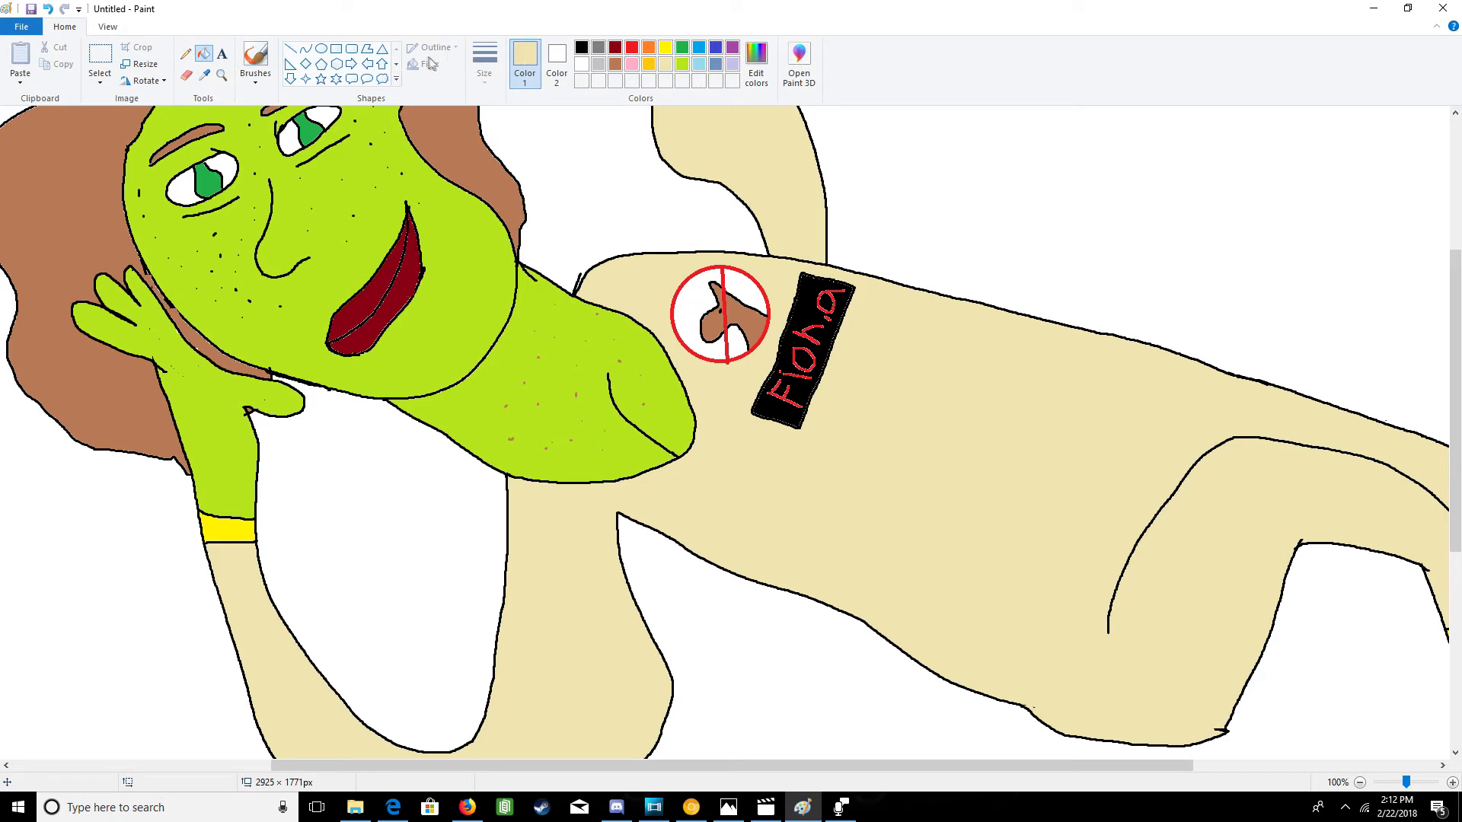
- Draw black backpack edges behind both shoulders, one above the neck and one from the supporting hand to the sleeve
left_click(255, 61)
left_click(581, 48)
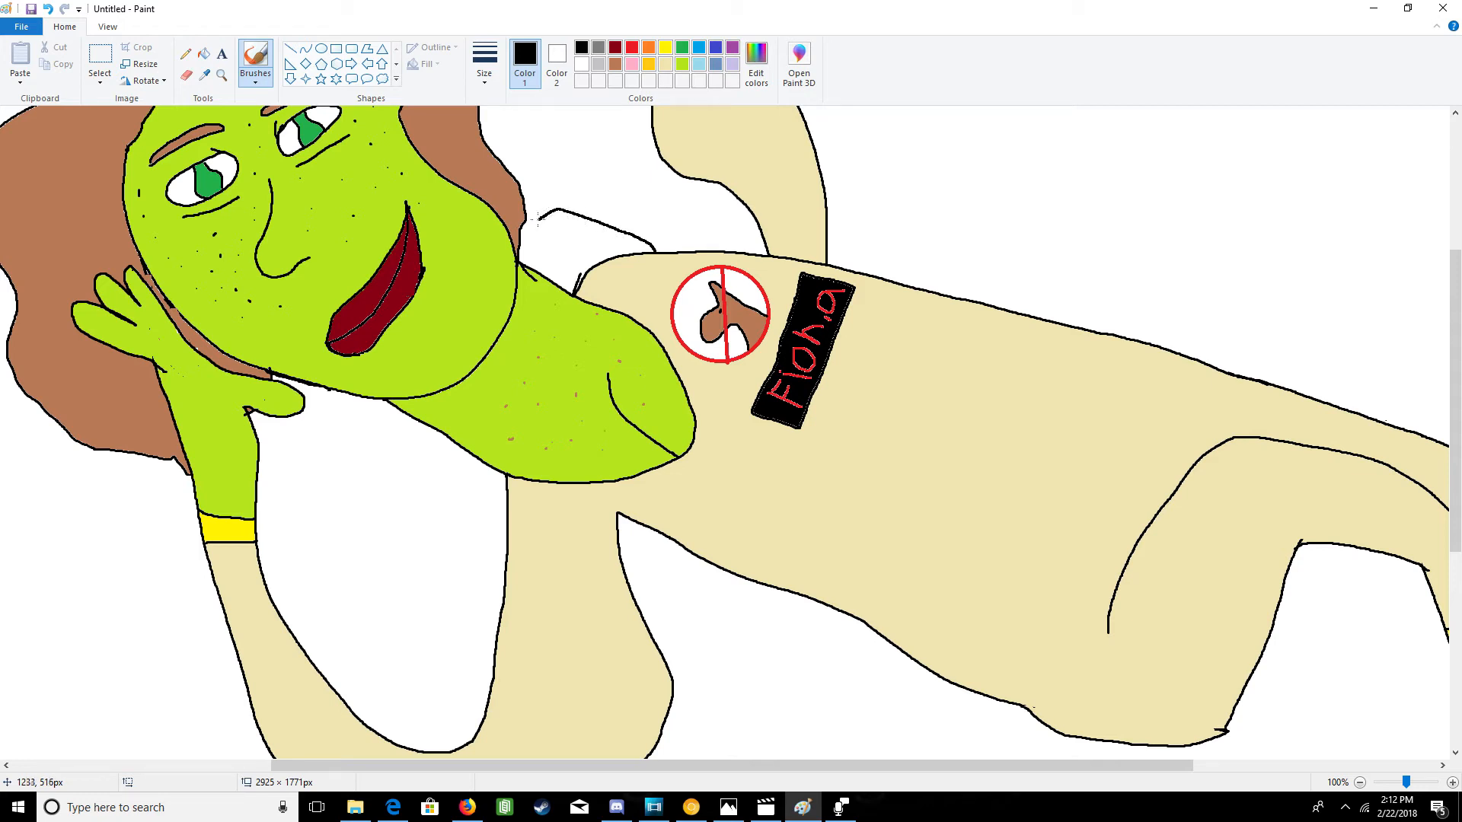
left_click_drag(521, 230, 508, 236)
left_click(45, 10)
left_click_drag(695, 248, 485, 142)
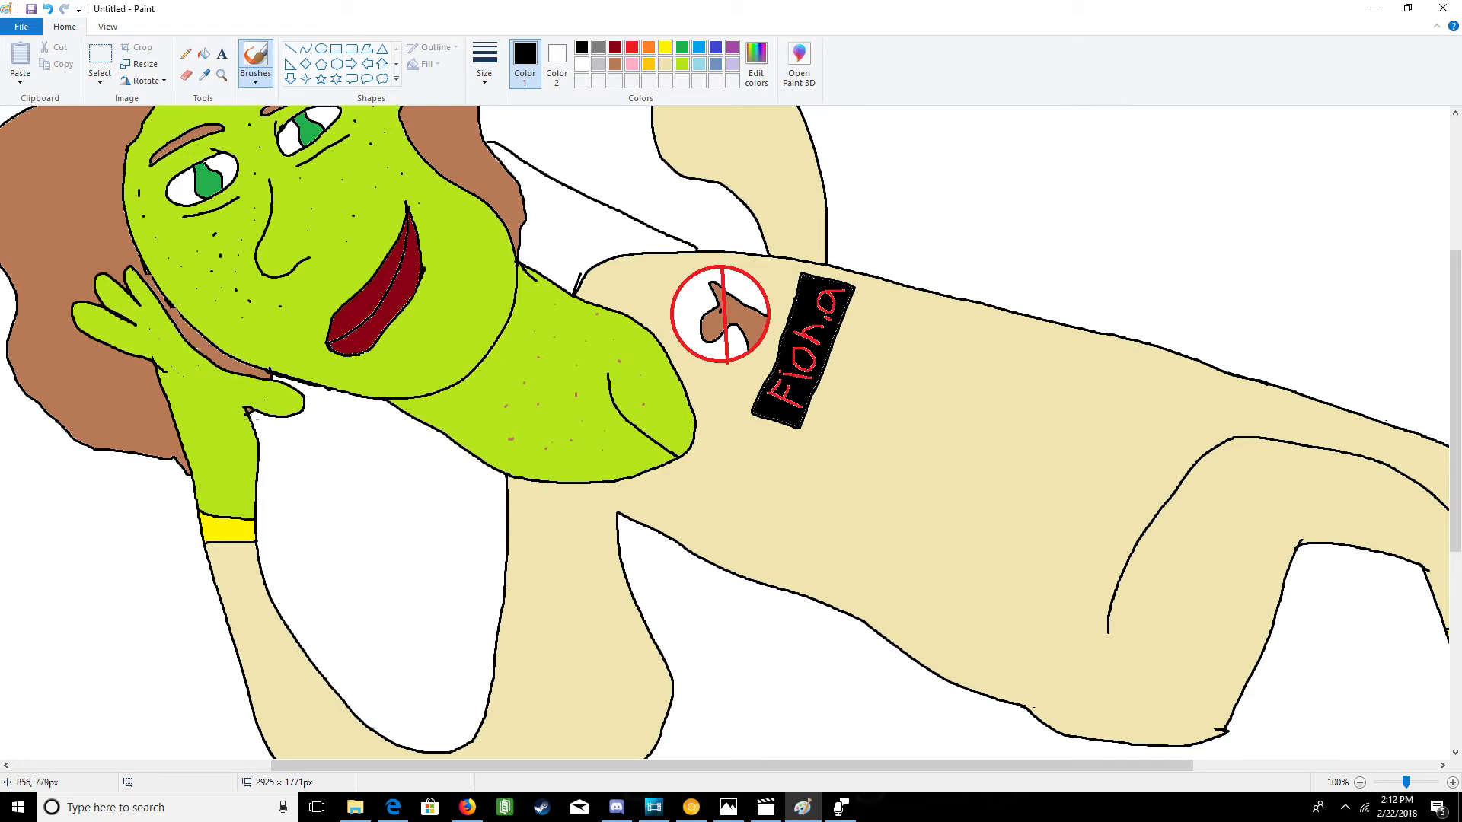
mouse_move(277, 435)
left_mouse_down()
mouse_move(340, 488)
mouse_move(471, 546)
left_mouse_up()
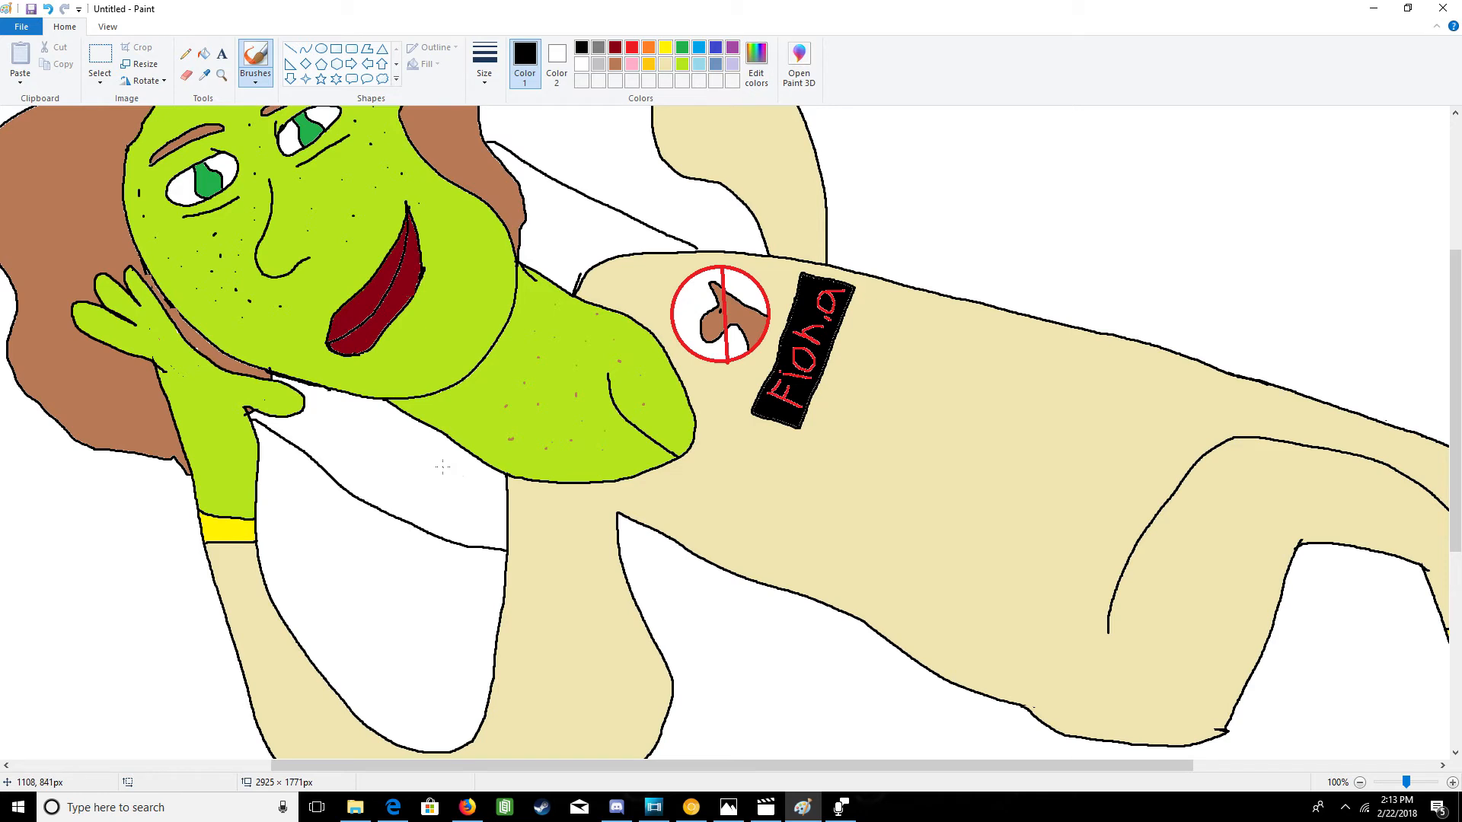
- Outline two curved black straps, one over each shoulder, running from the backpack to the torso
left_click_drag(448, 462, 428, 478)
mouse_move(575, 242)
left_mouse_down()
mouse_move(590, 226)
mouse_move(570, 251)
mouse_move(692, 210)
mouse_move(786, 203)
mouse_move(885, 259)
left_mouse_up()
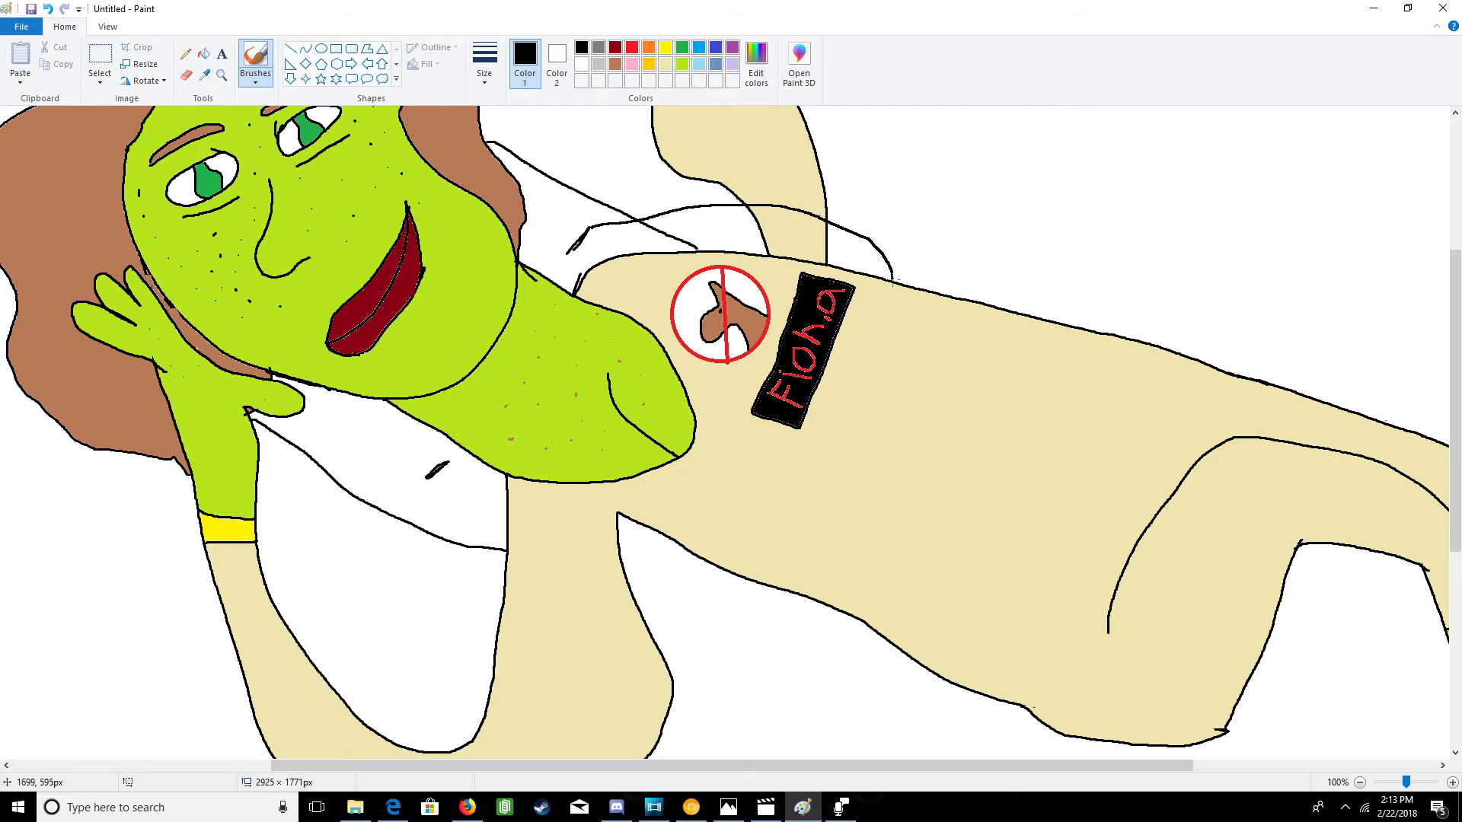
left_click_drag(577, 253, 678, 237)
left_click_drag(798, 245, 847, 261)
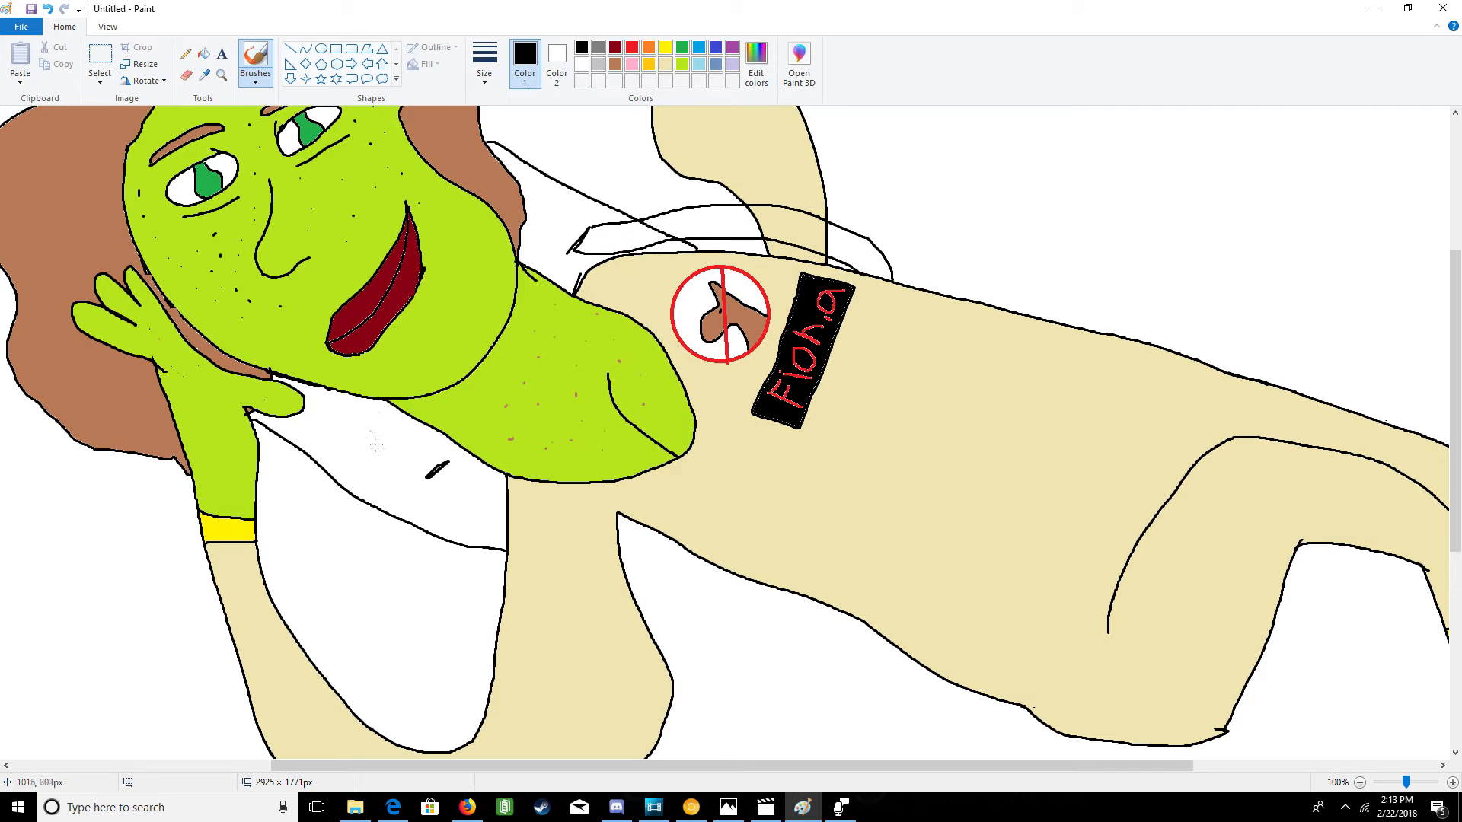
mouse_move(432, 476)
left_mouse_down()
mouse_move(527, 536)
mouse_move(688, 562)
left_mouse_up()
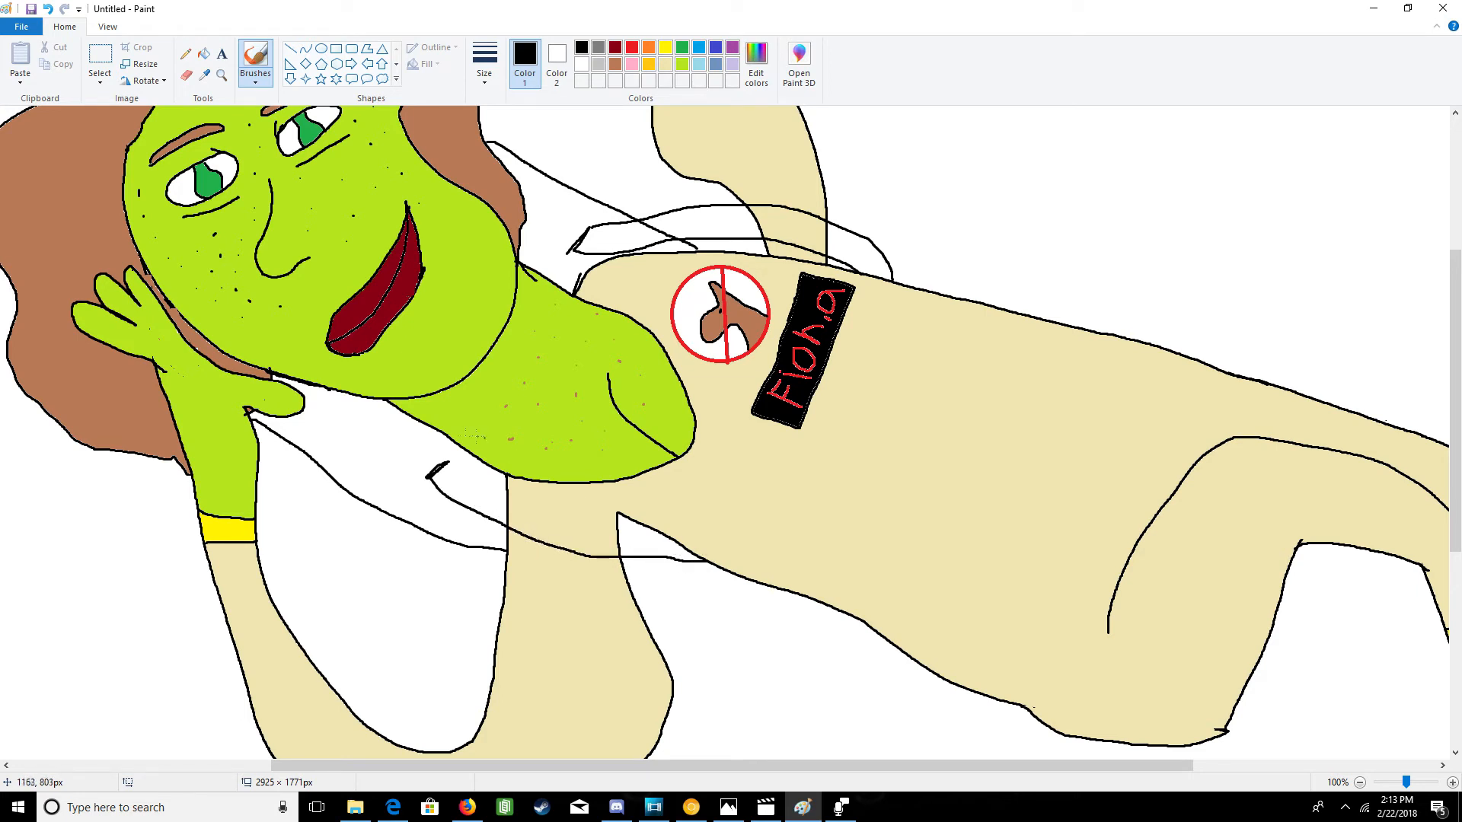
left_click_drag(470, 466, 642, 535)
key("ctrl+z")
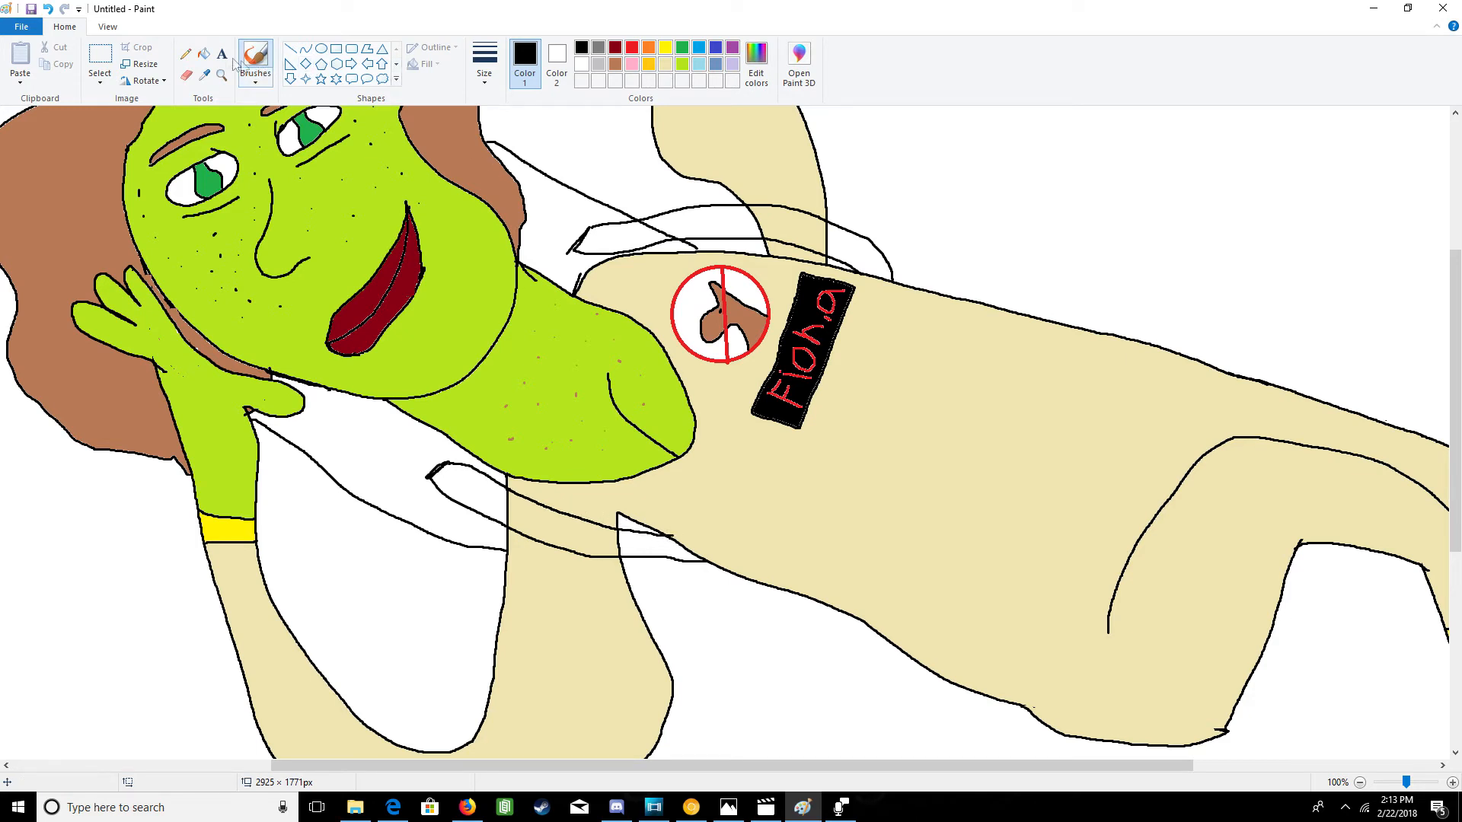
- Erase the arm and torso lines that cross the inside of both shoulder straps
left_click(204, 77)
left_click(185, 76)
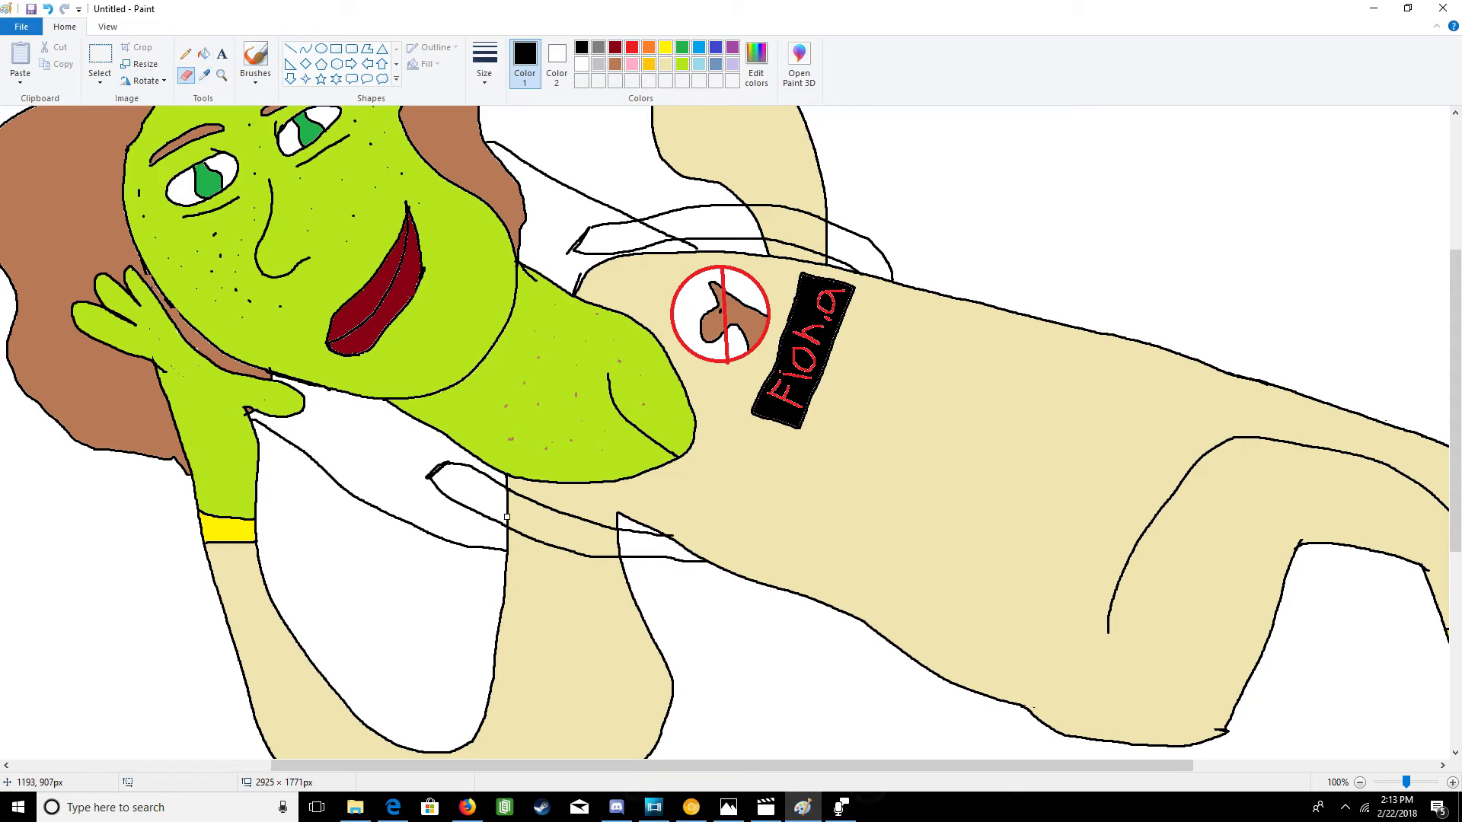
left_click_drag(509, 524, 509, 523)
left_click_drag(603, 534, 609, 534)
left_click_drag(746, 209, 804, 221)
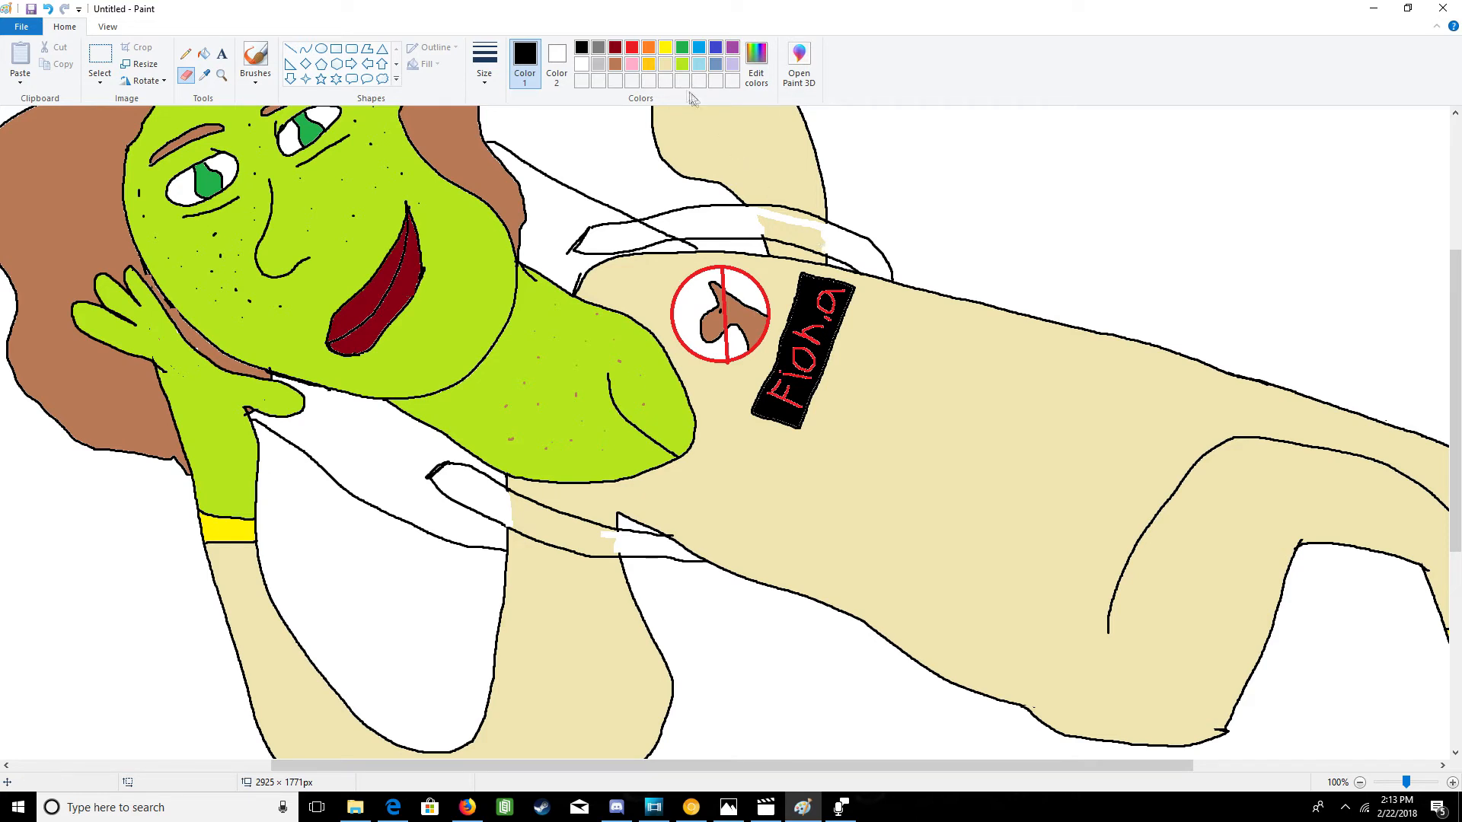
- Fill every section of both shoulder straps with black
left_click(203, 53)
left_click(697, 219)
left_click(793, 232)
left_click(794, 212)
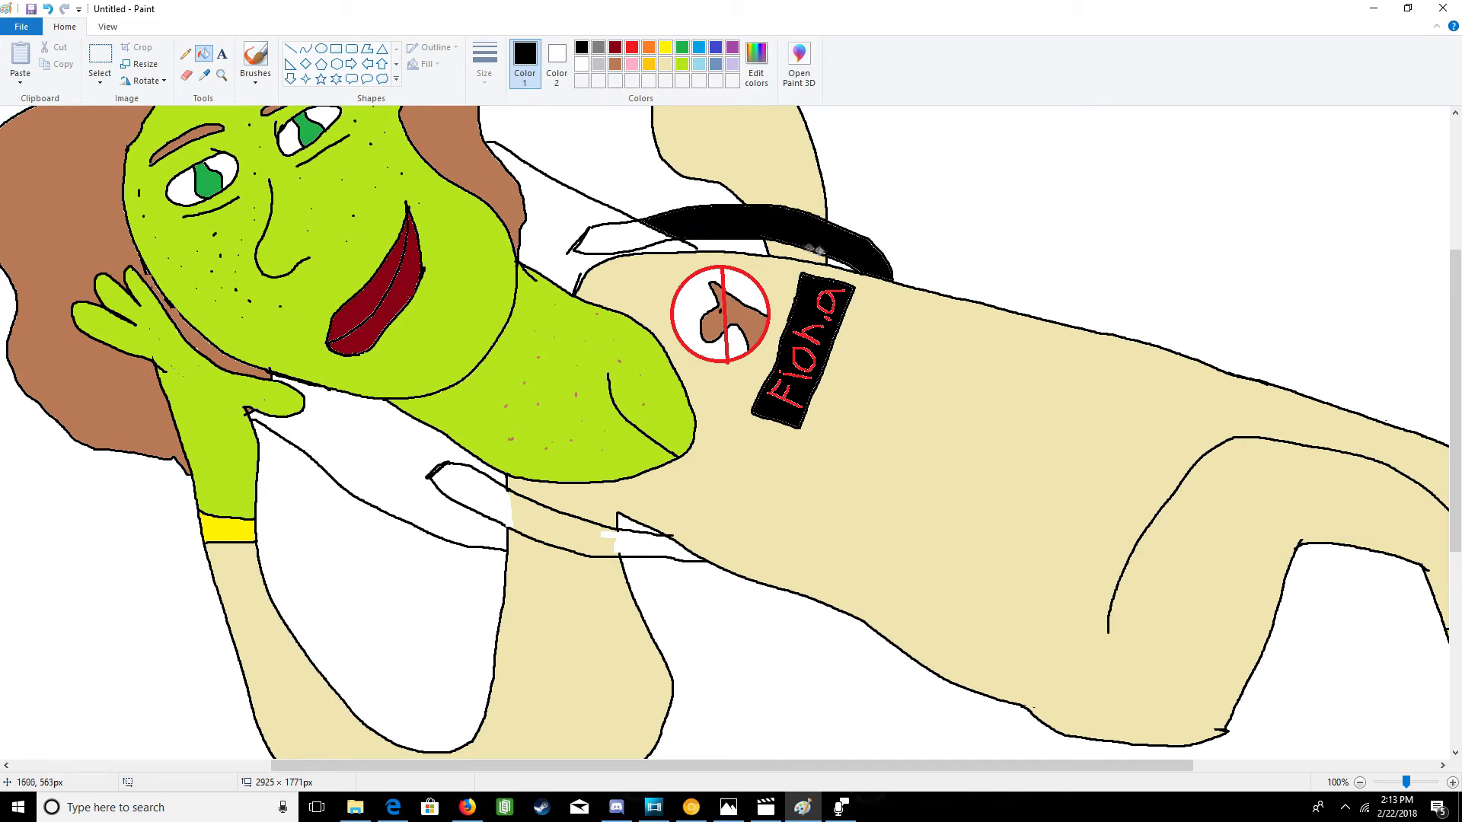
left_click(637, 238)
left_click(476, 481)
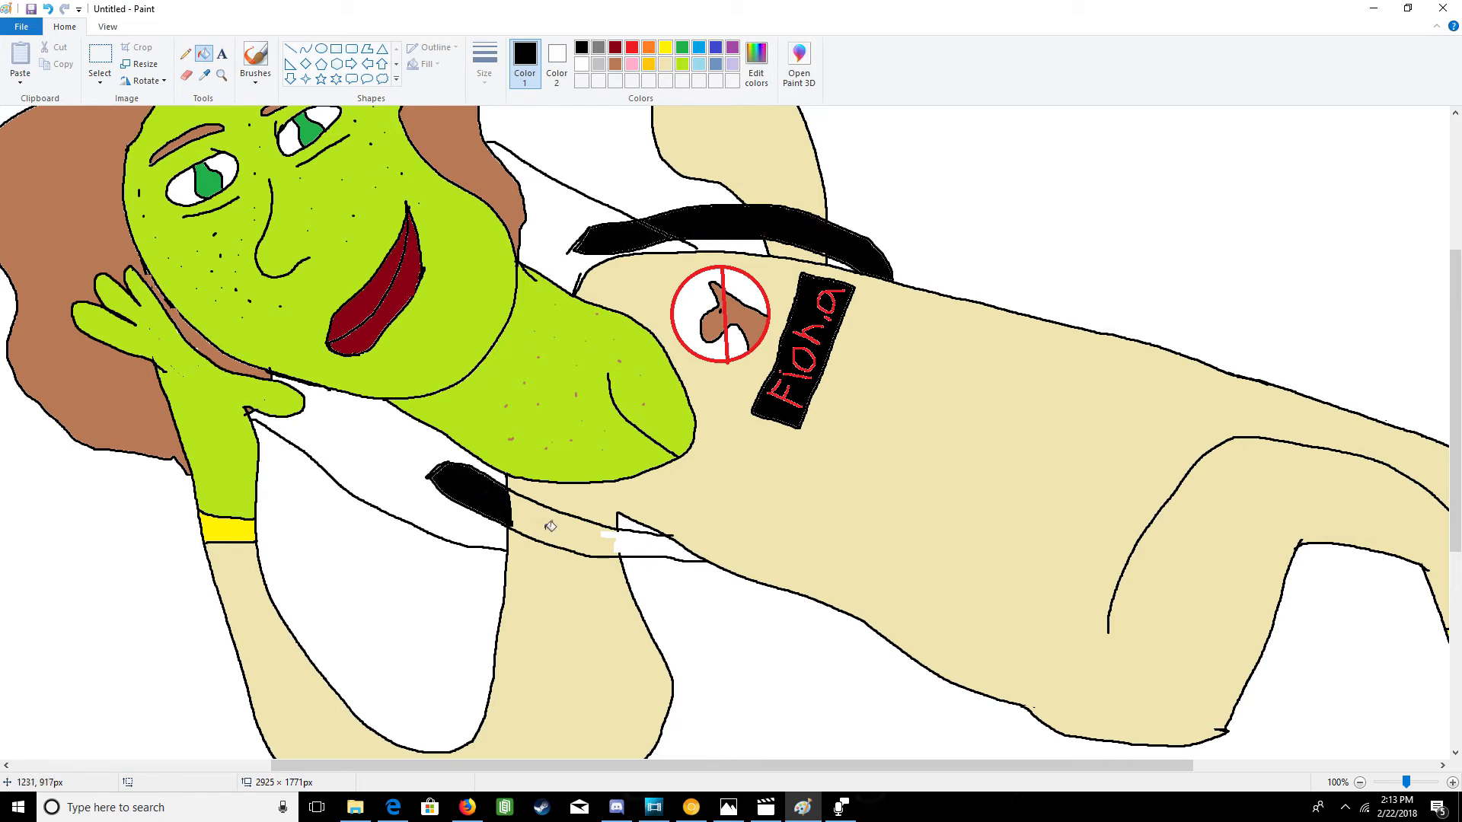
left_click(543, 522)
left_click(610, 532)
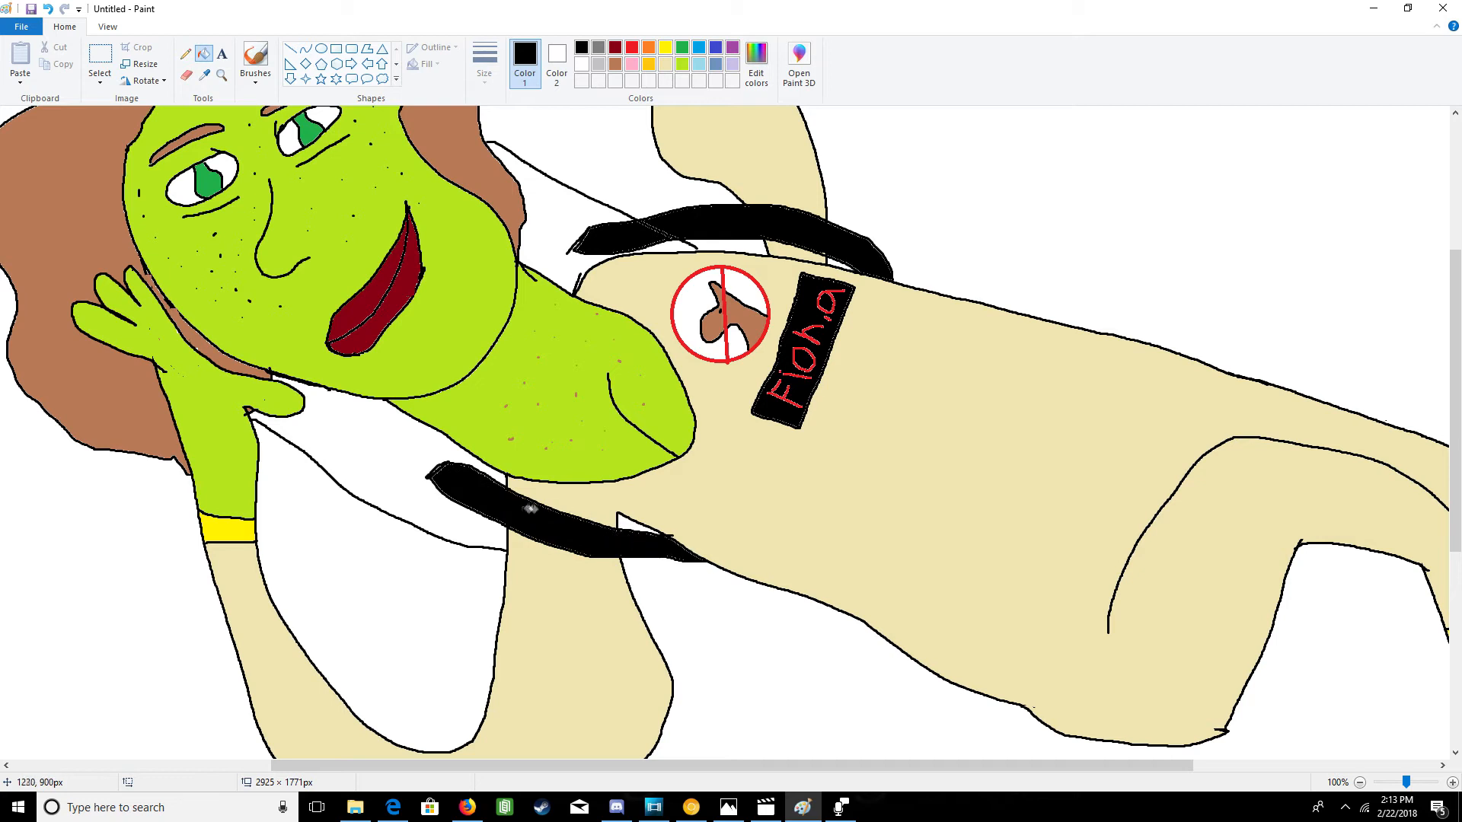
- Fill the backpack areas above and below the neck with dark grey, undoing the misplaced fill inside the bent arm
left_click(598, 47)
left_click(567, 217)
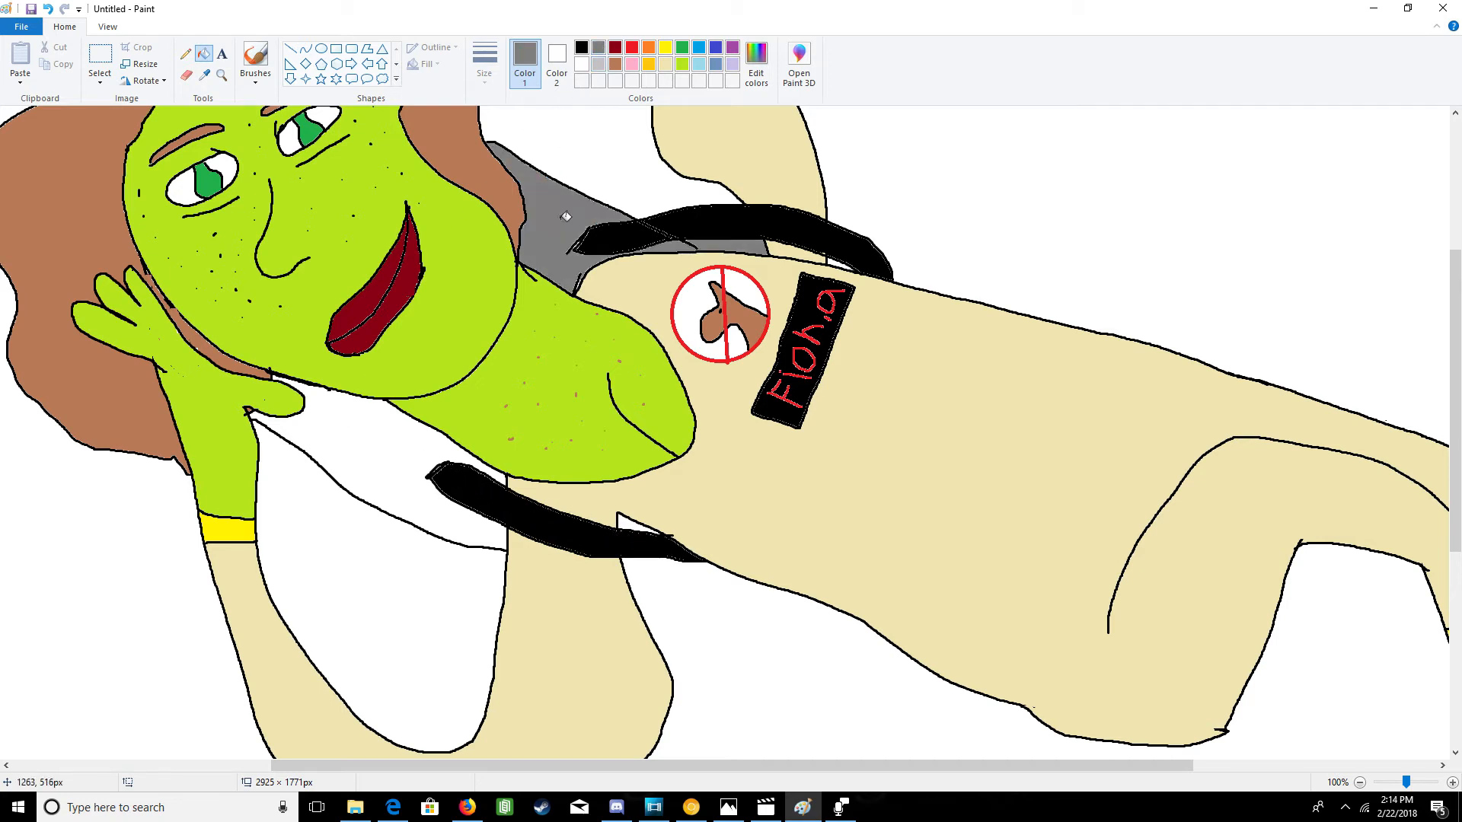
left_click(294, 462)
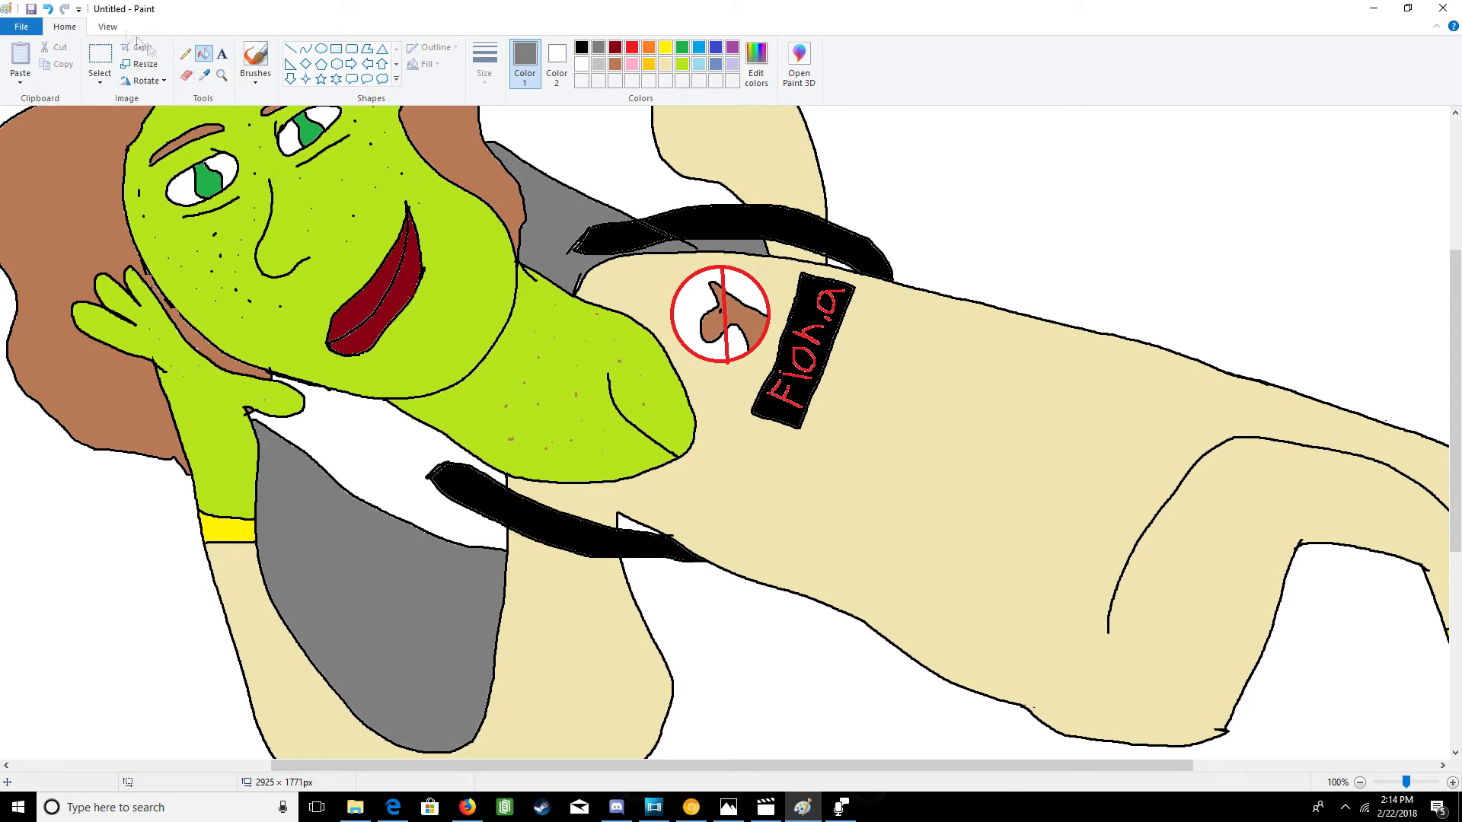
left_click(47, 9)
left_click(368, 443)
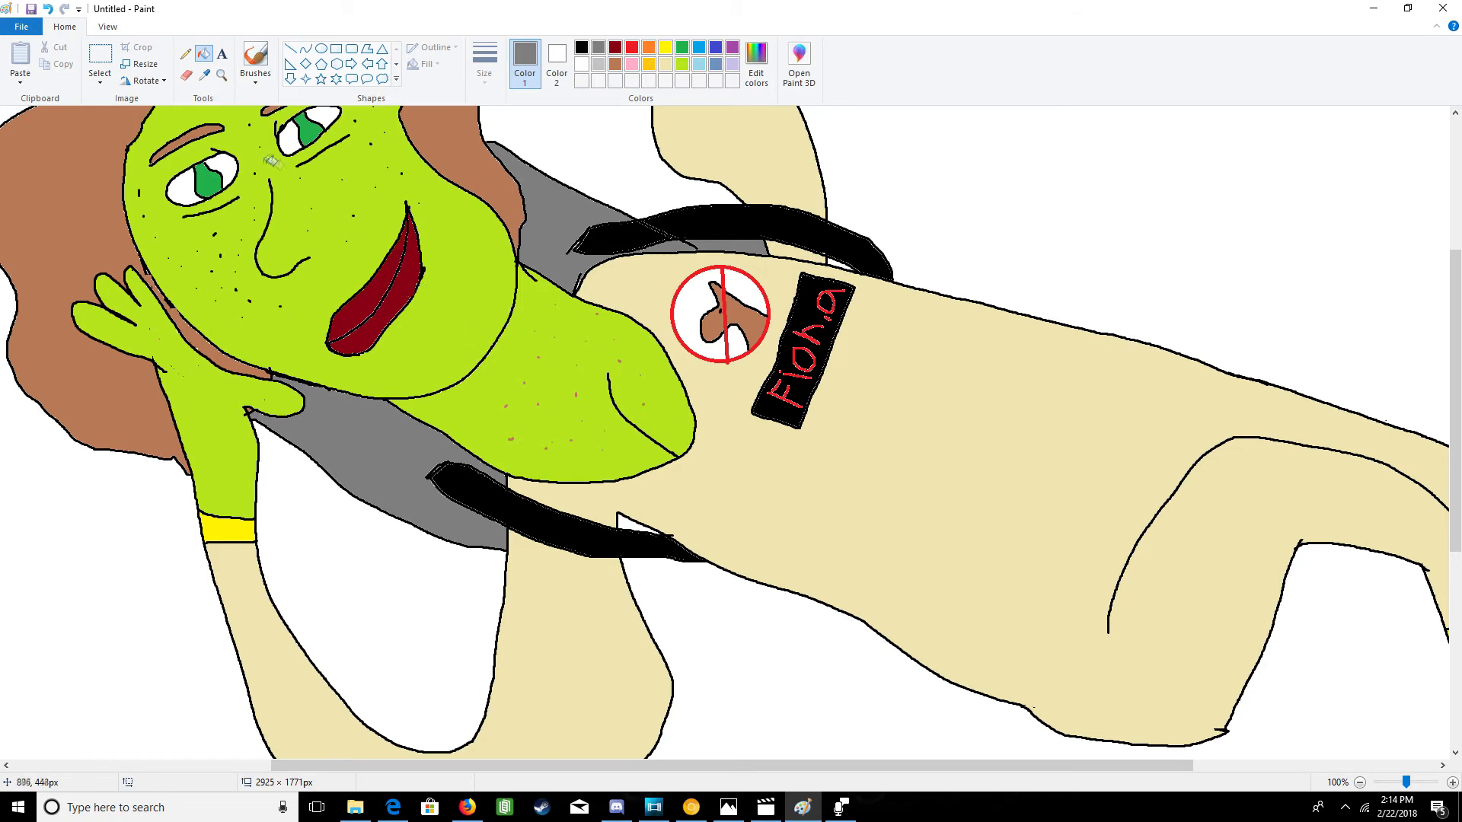
- Outline the backpack's parts showing beyond both straps along the torso and fill them with dark grey
left_click(256, 55)
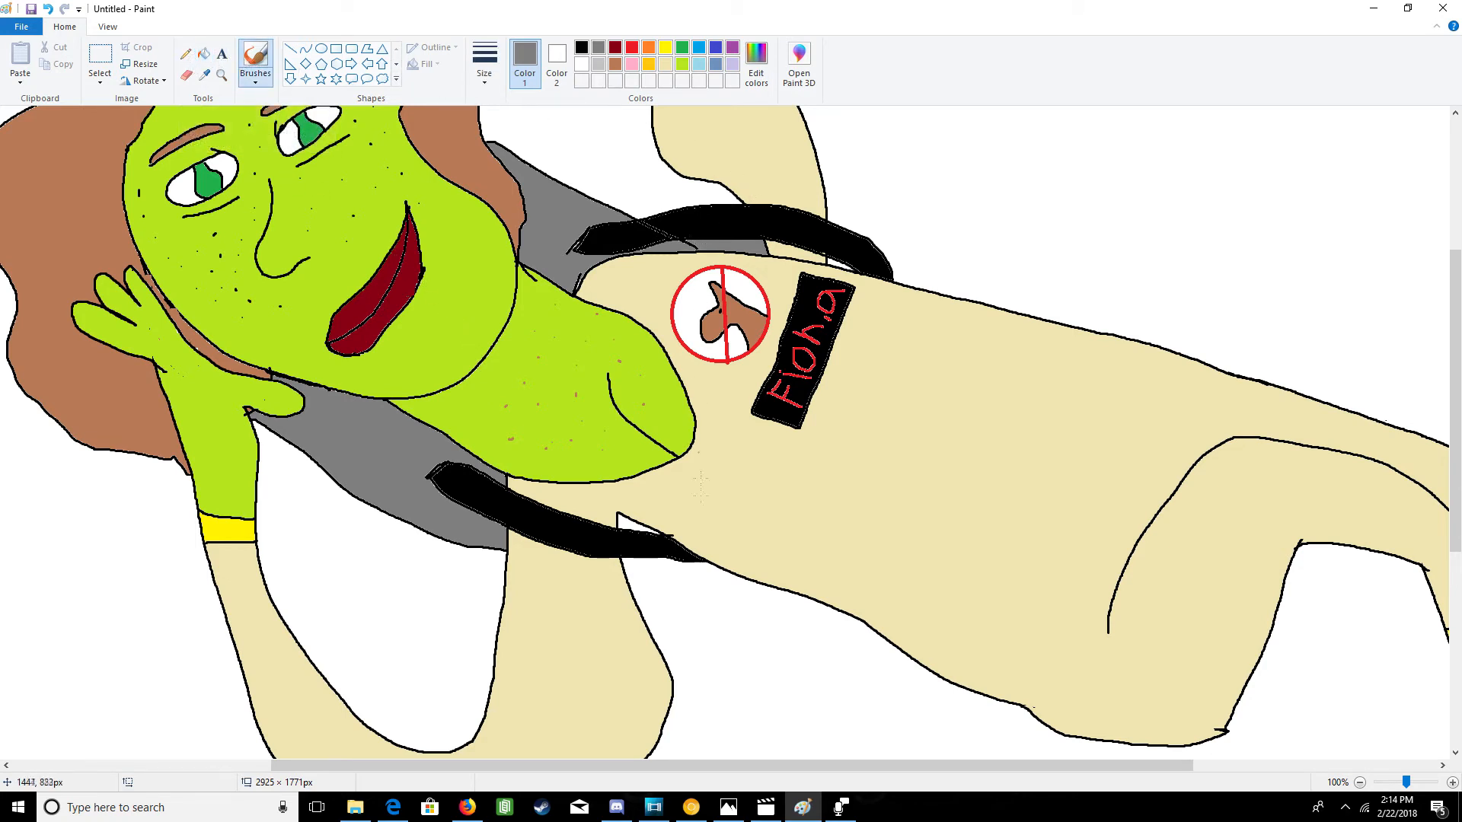
left_click_drag(635, 568, 795, 611)
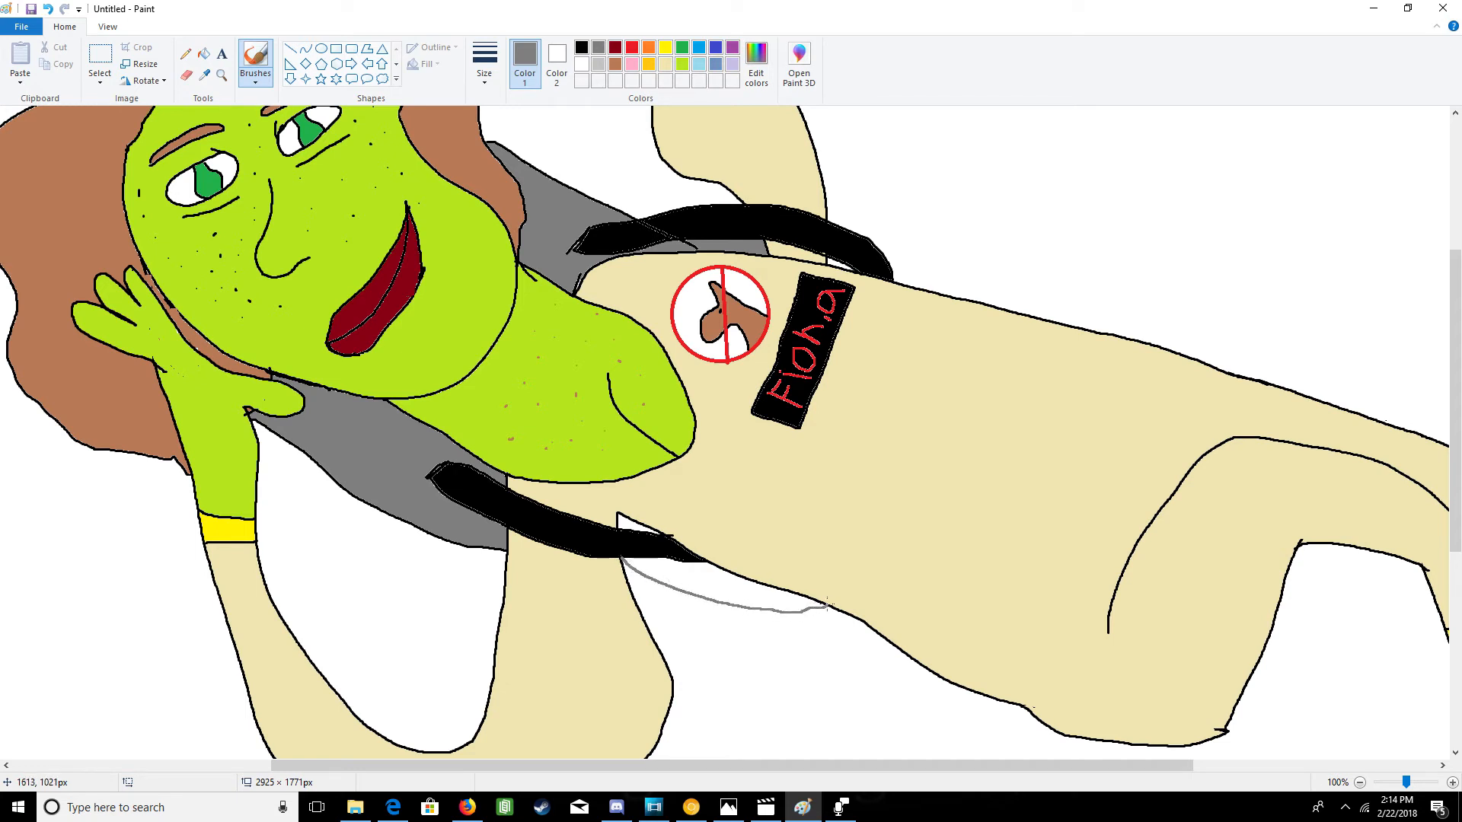
left_click_drag(829, 219, 1007, 281)
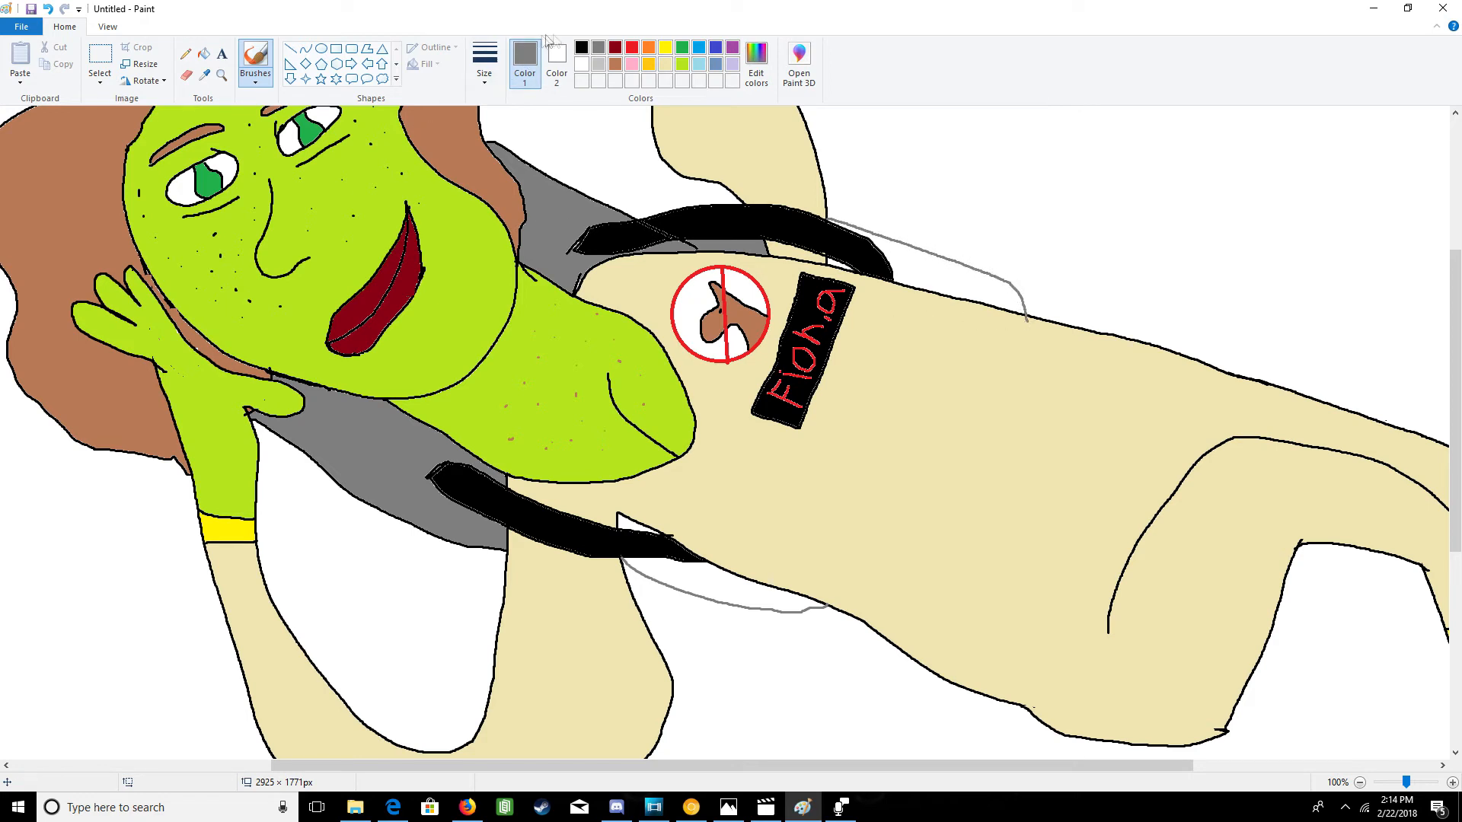
left_click(207, 56)
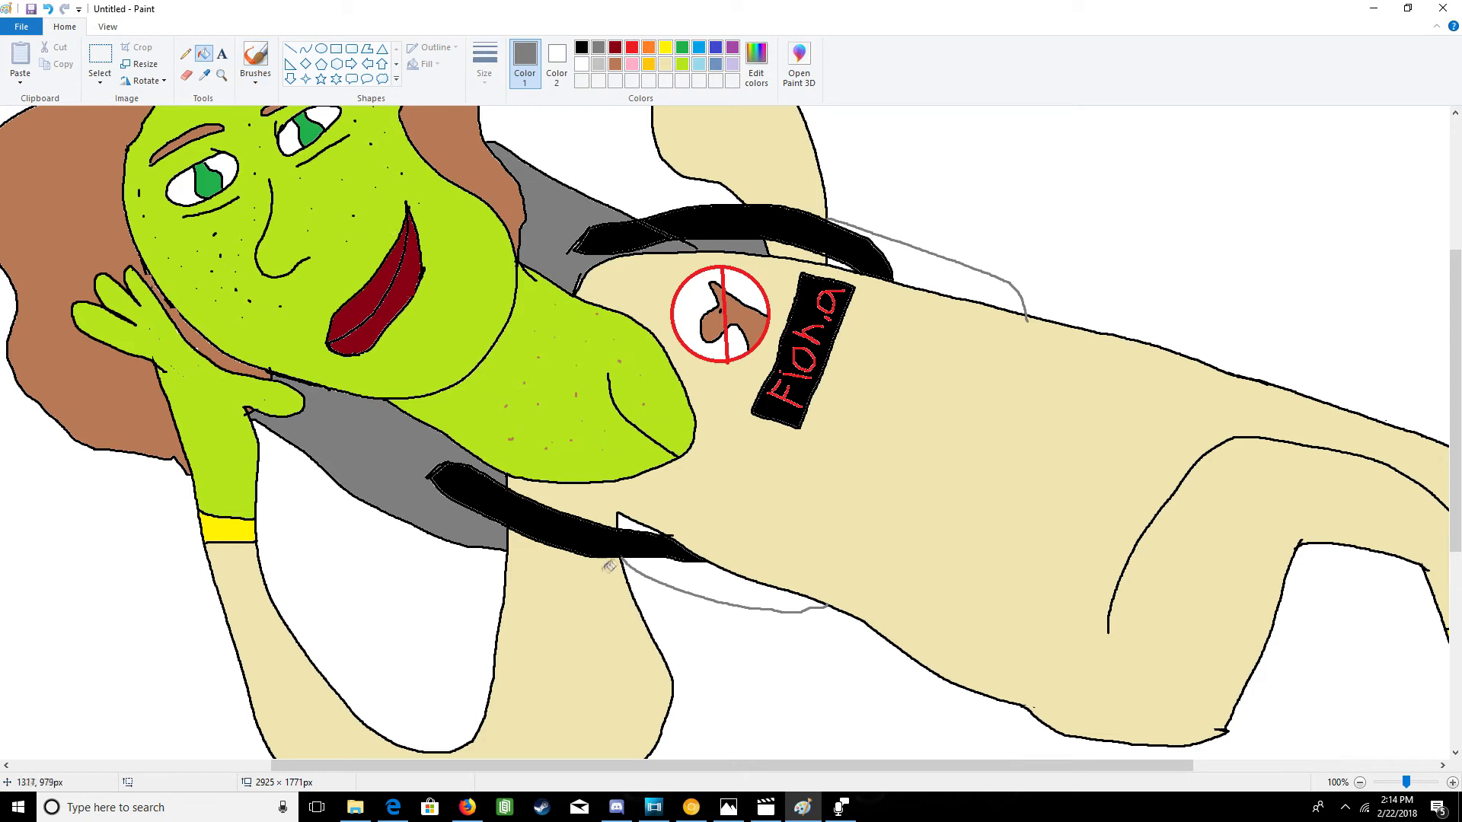
left_click(703, 587)
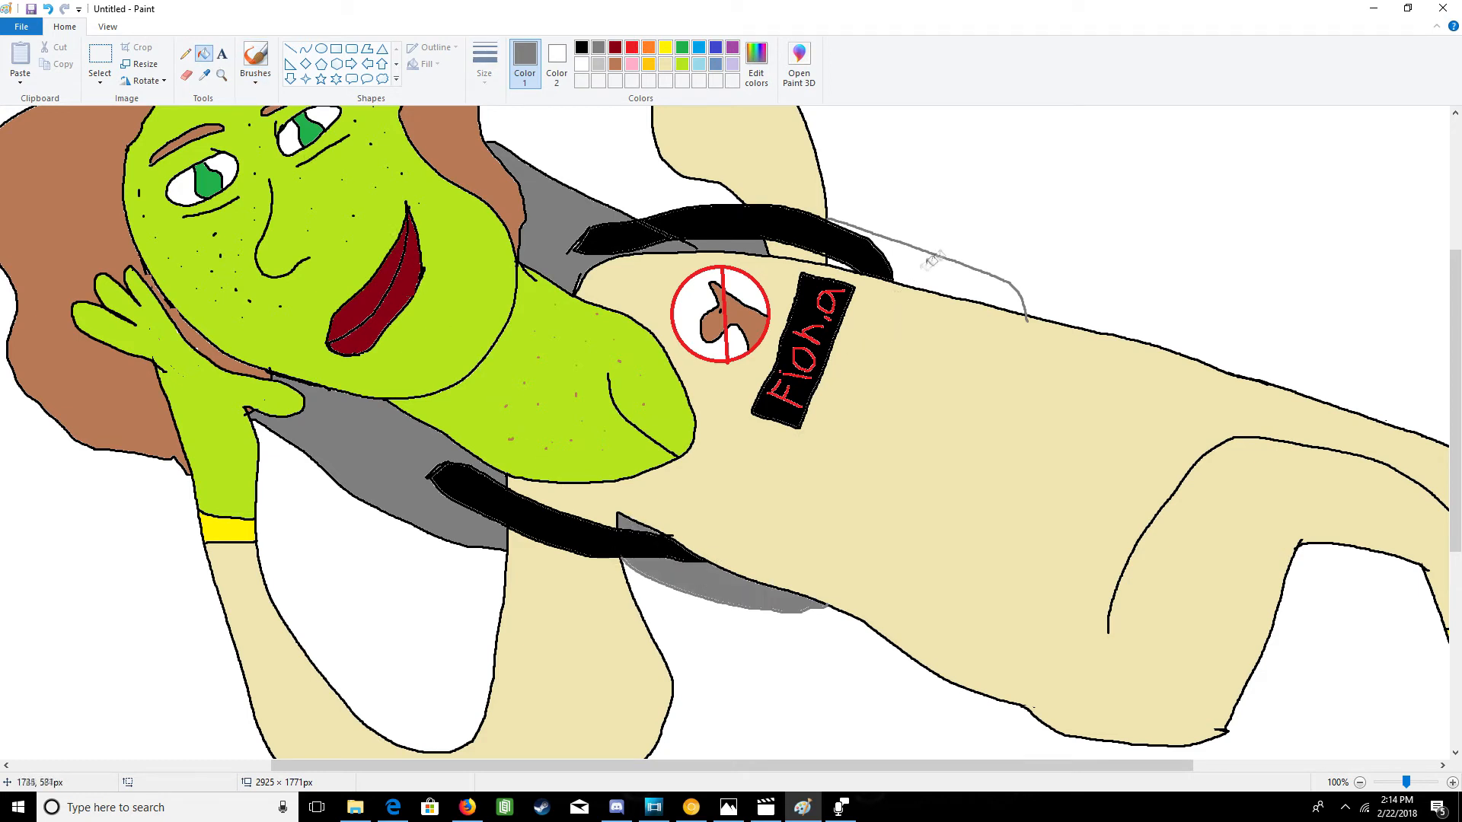
left_click(929, 277)
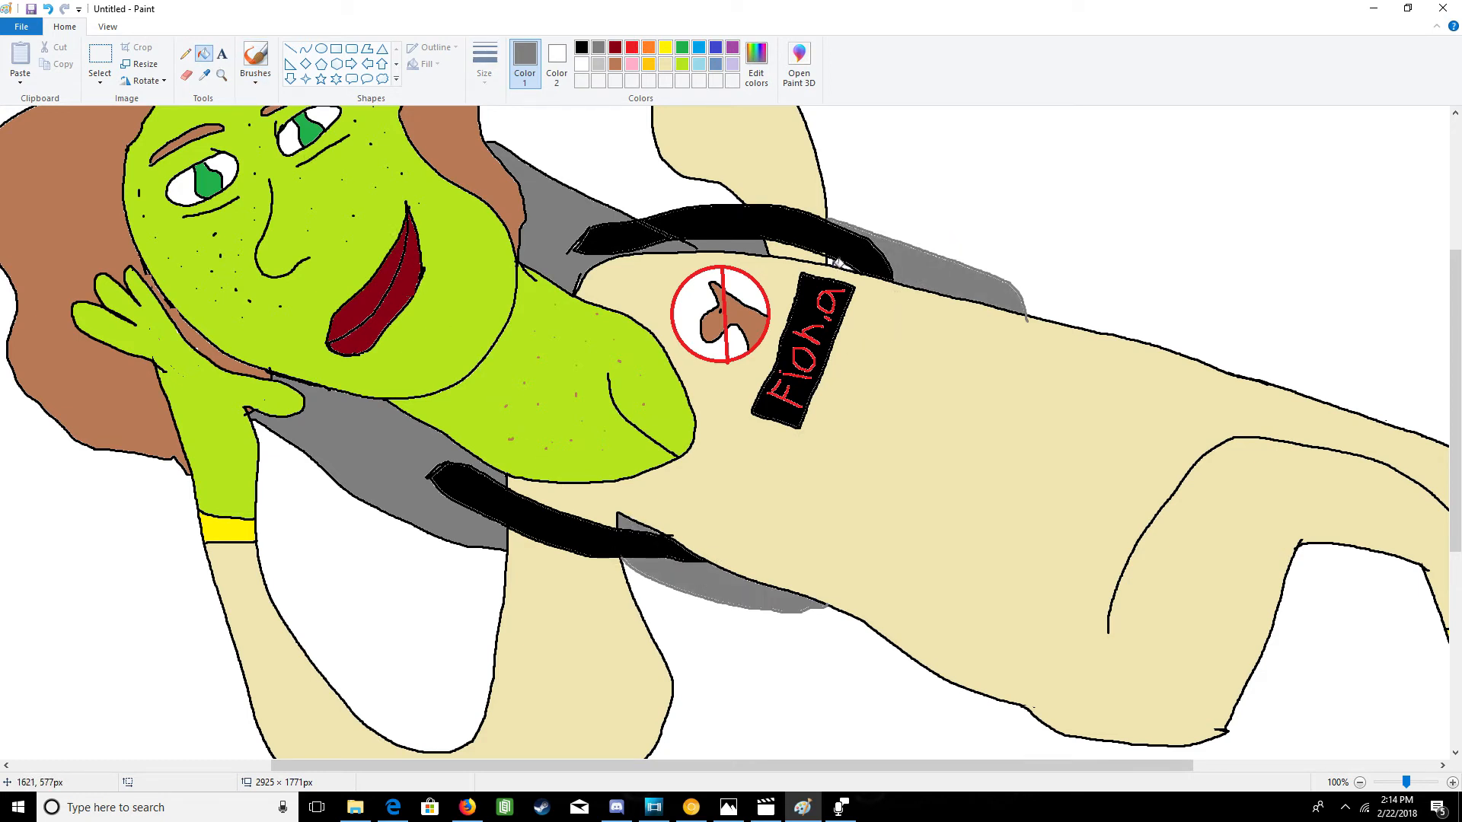
left_click(836, 264)
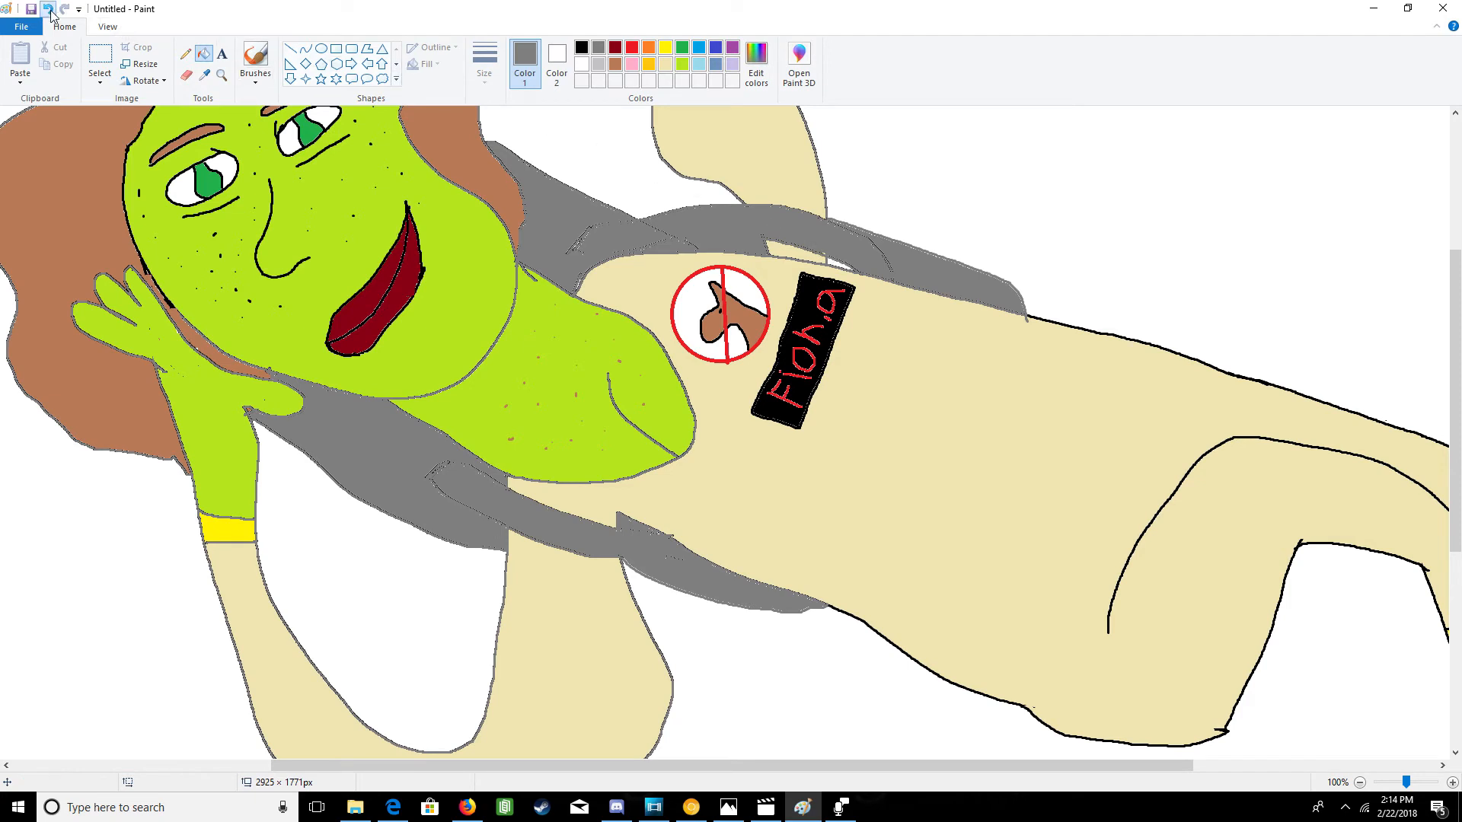
left_click(47, 9)
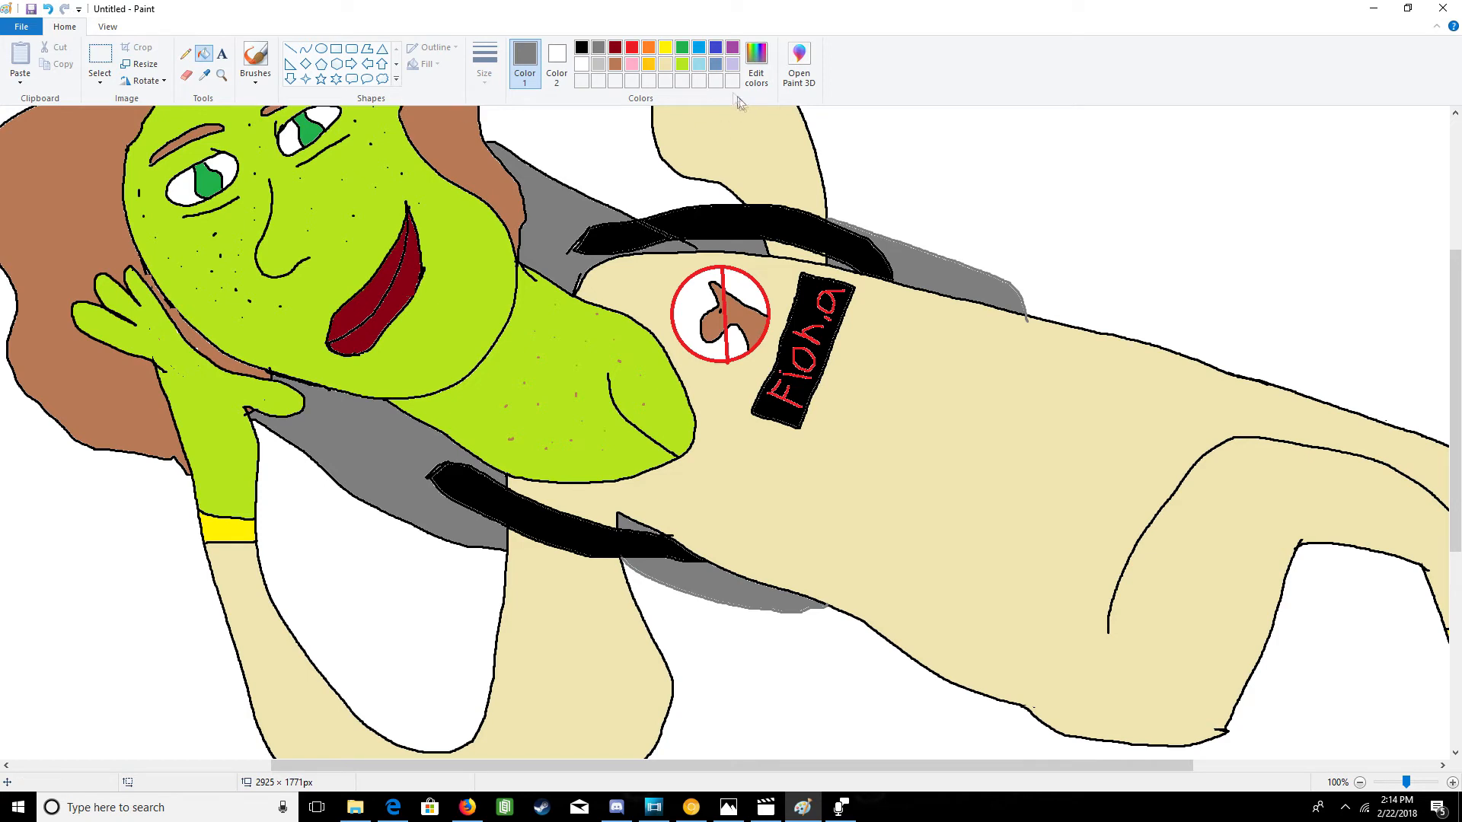
- Draw a new black backpack edge from the raised arm to the hair, above the existing upper edge
left_click(186, 74)
left_click(256, 63)
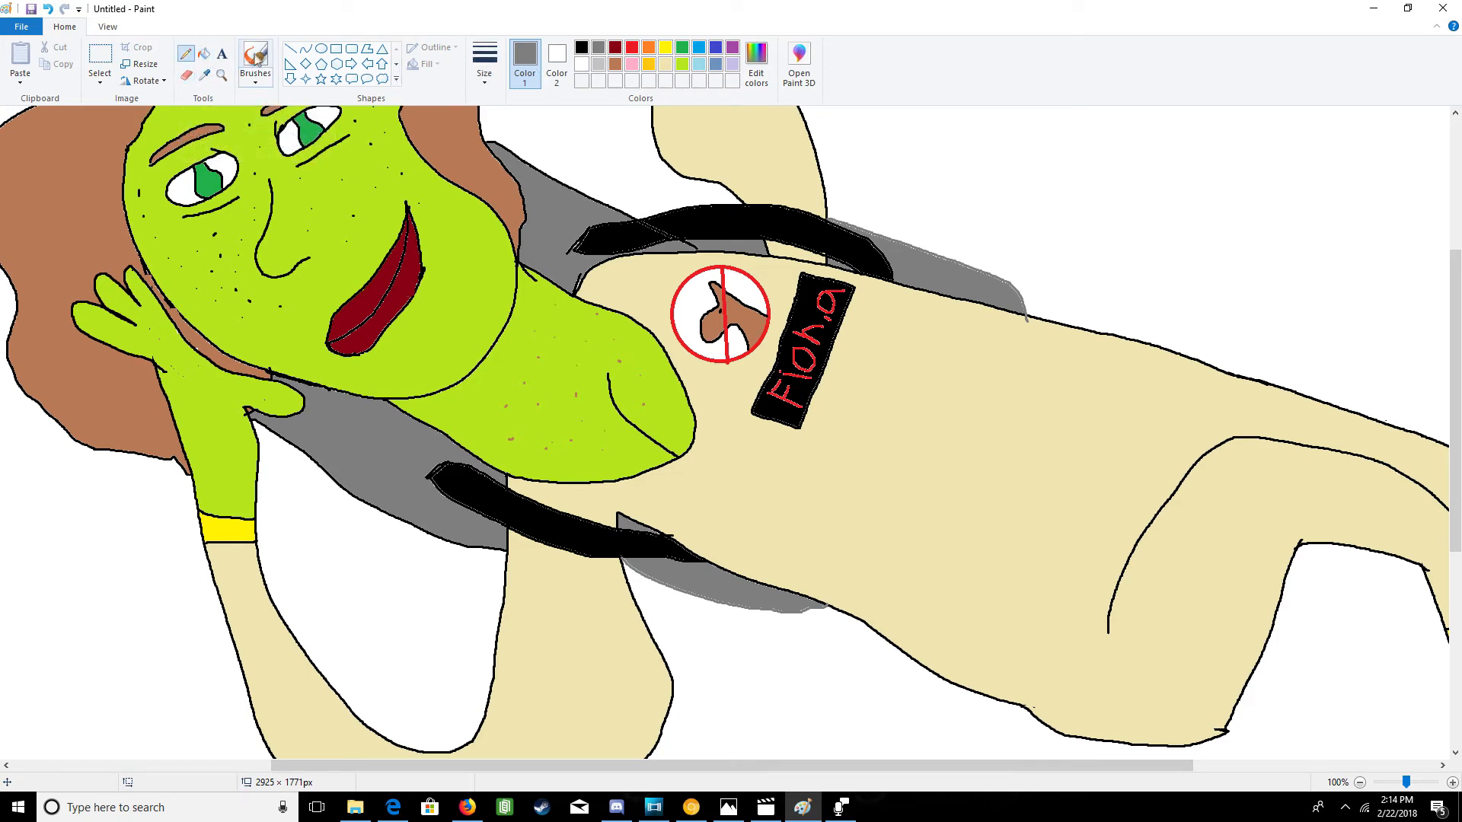
left_click(581, 48)
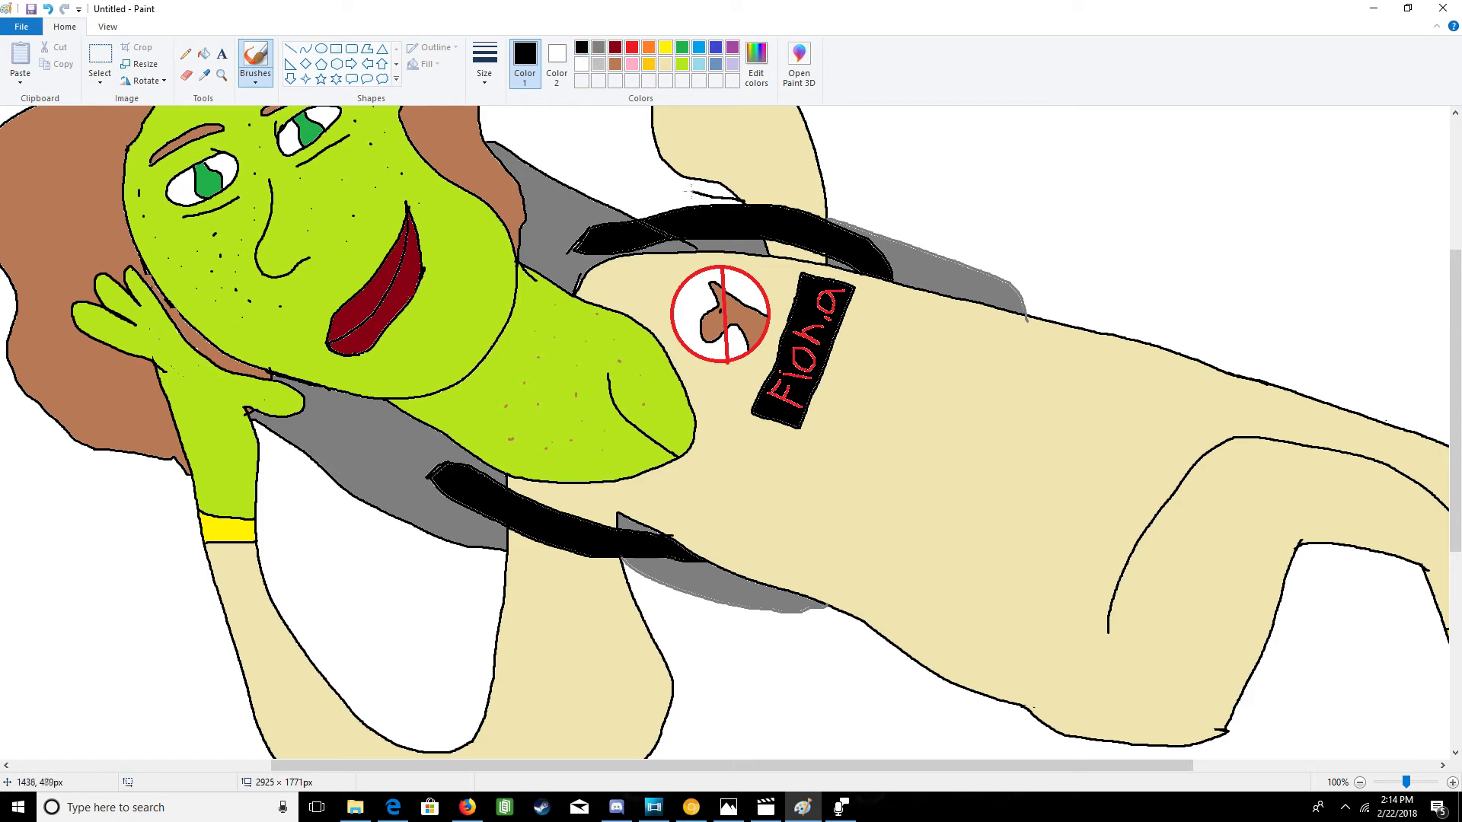
left_click_drag(657, 181, 479, 116)
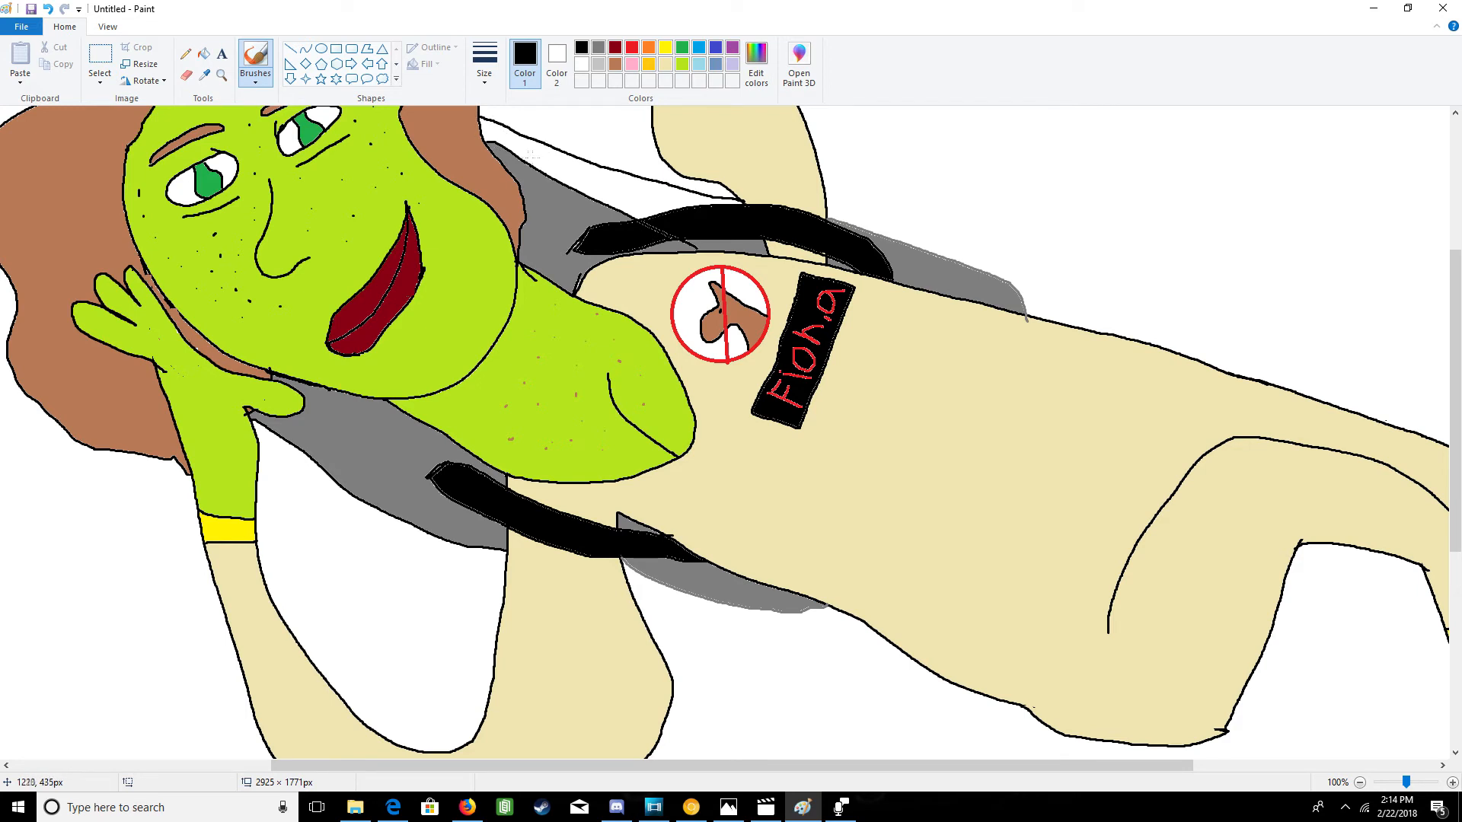
- Erase the old upper backpack edge and repair the strap it crossed with a black outline and fill
left_click(185, 75)
mouse_move(496, 142)
left_mouse_down()
mouse_move(692, 248)
mouse_move(525, 161)
left_mouse_up()
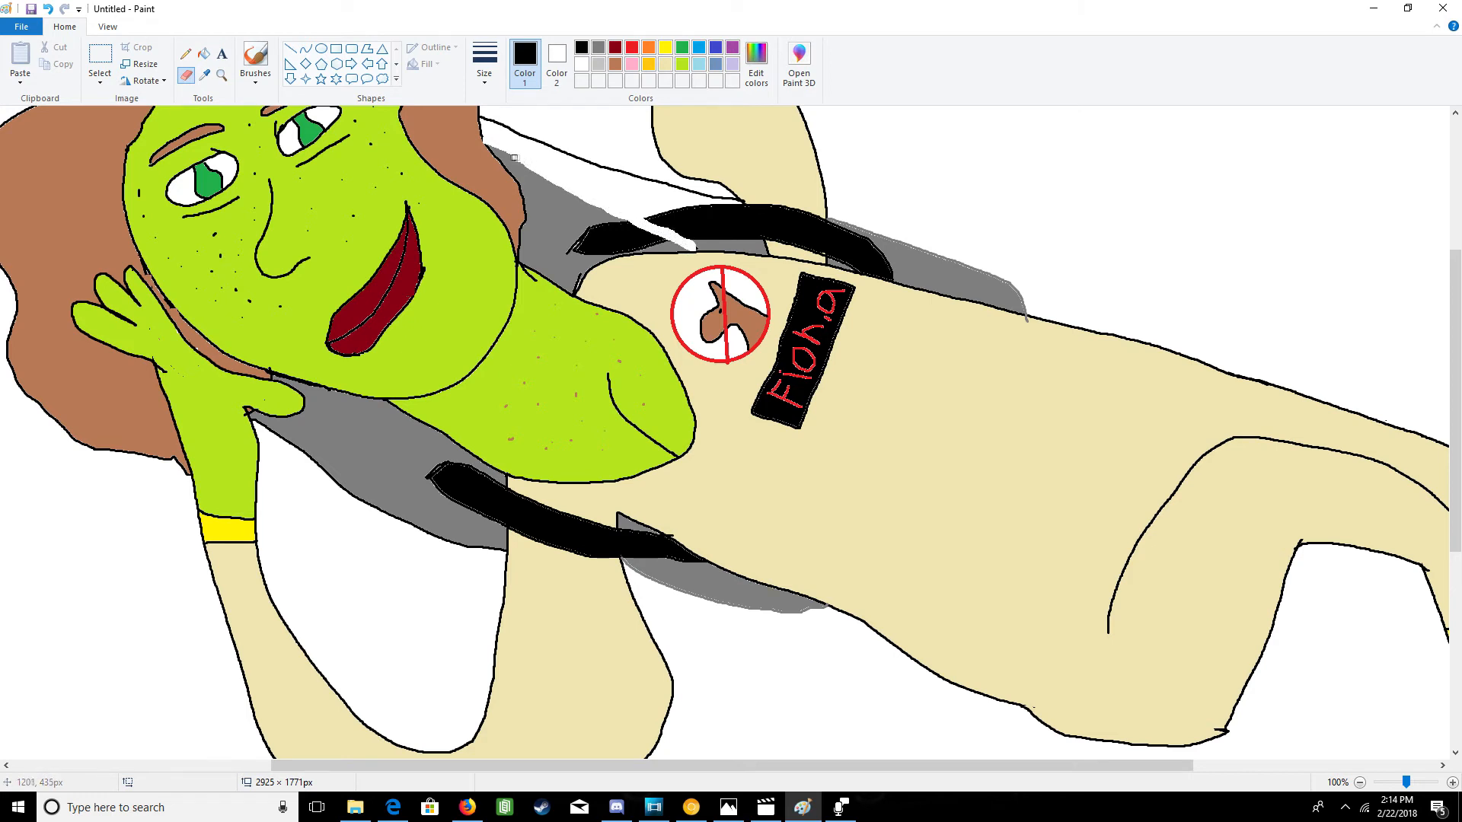
left_click(255, 60)
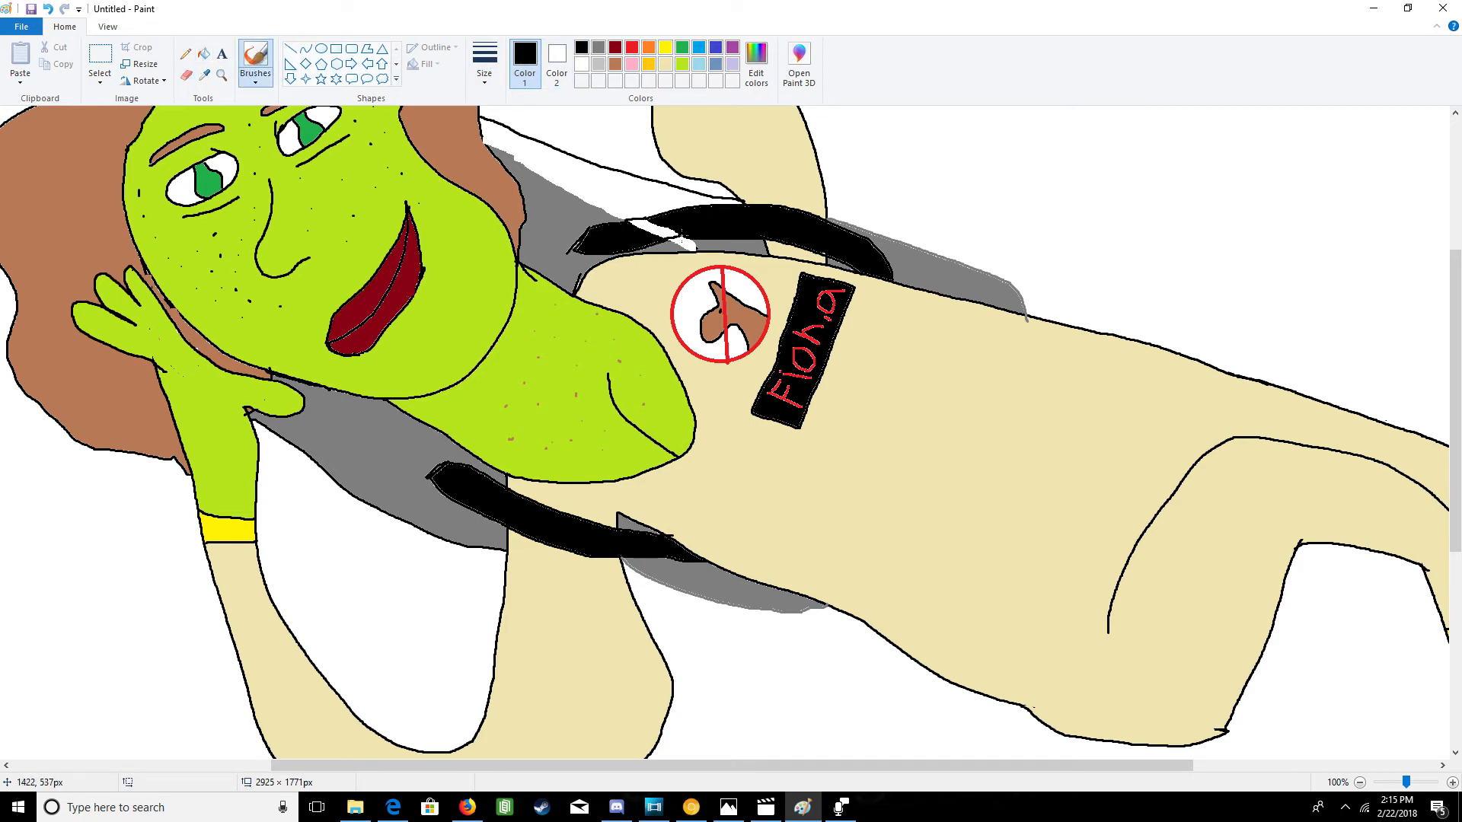
left_click(203, 53)
left_click(654, 227)
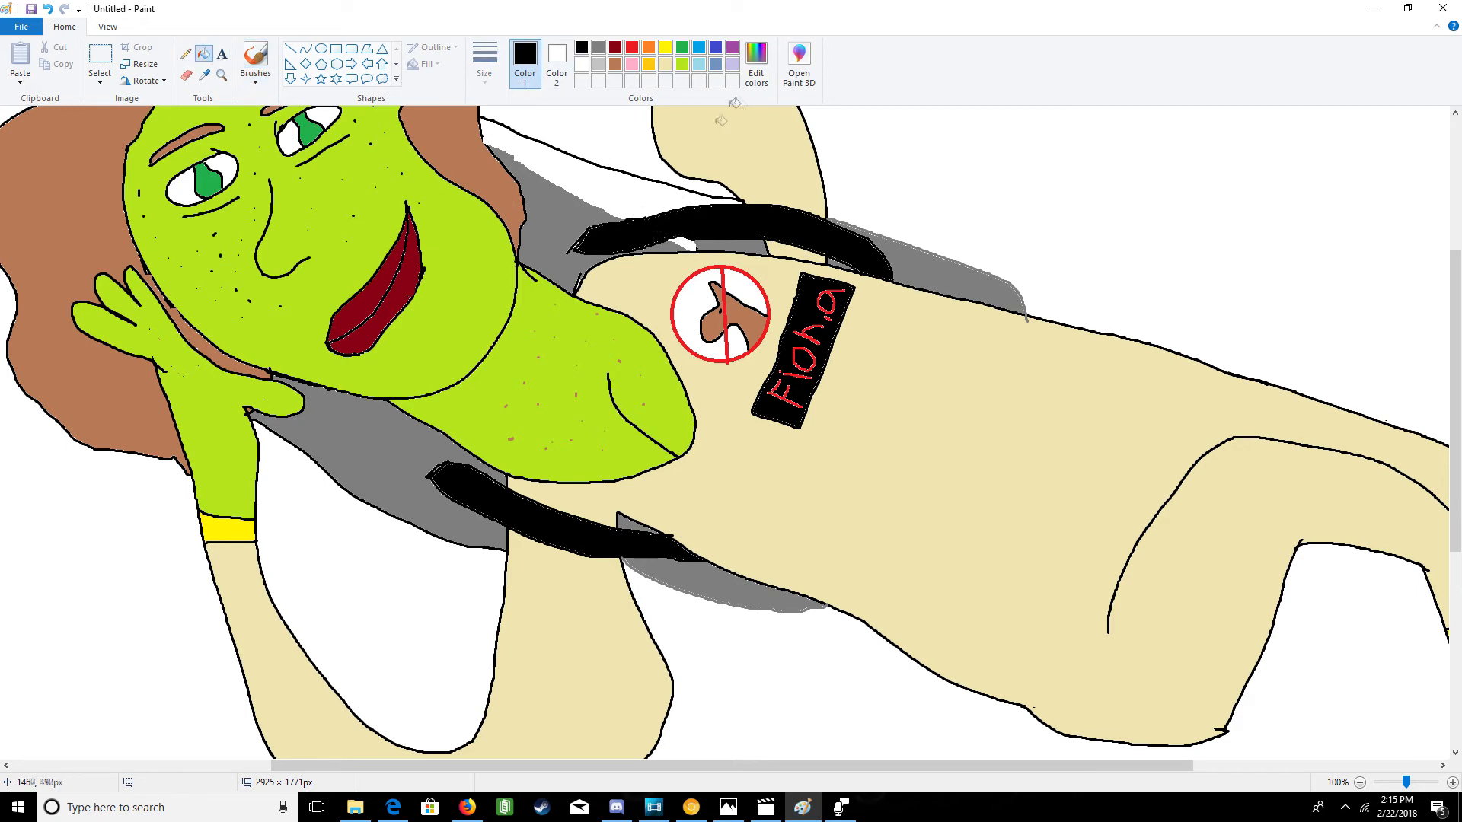
- Fill the backpack areas above and below the upper strap, between the hair and raised arm, with dark grey
left_click(598, 47)
left_click(623, 175)
left_click(684, 245)
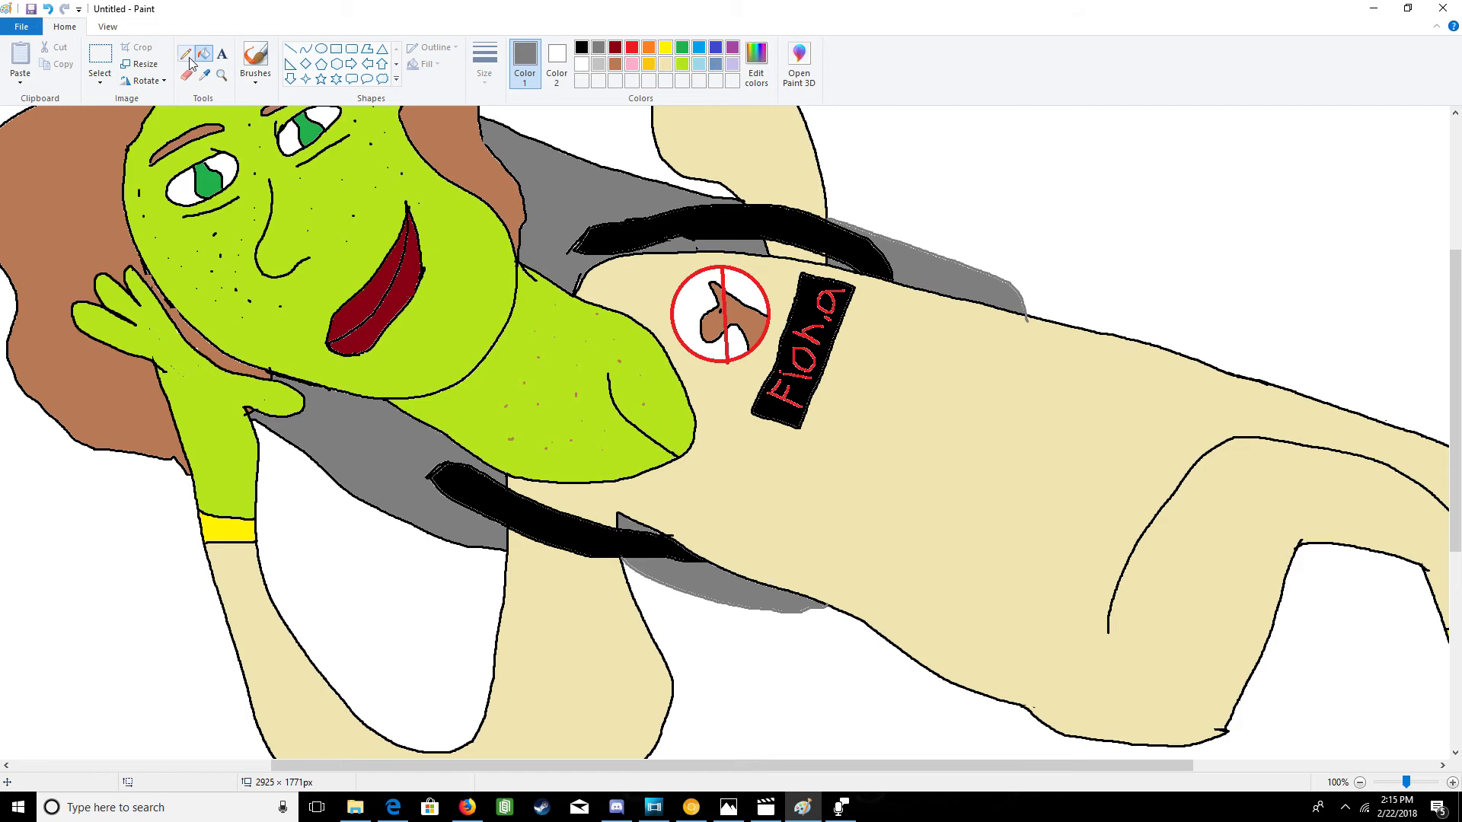
- Draw a belt across the jumpsuit's waist with two curved black lines and fill it with black, undoing the misplaced dark-grey stroke
left_click(256, 55)
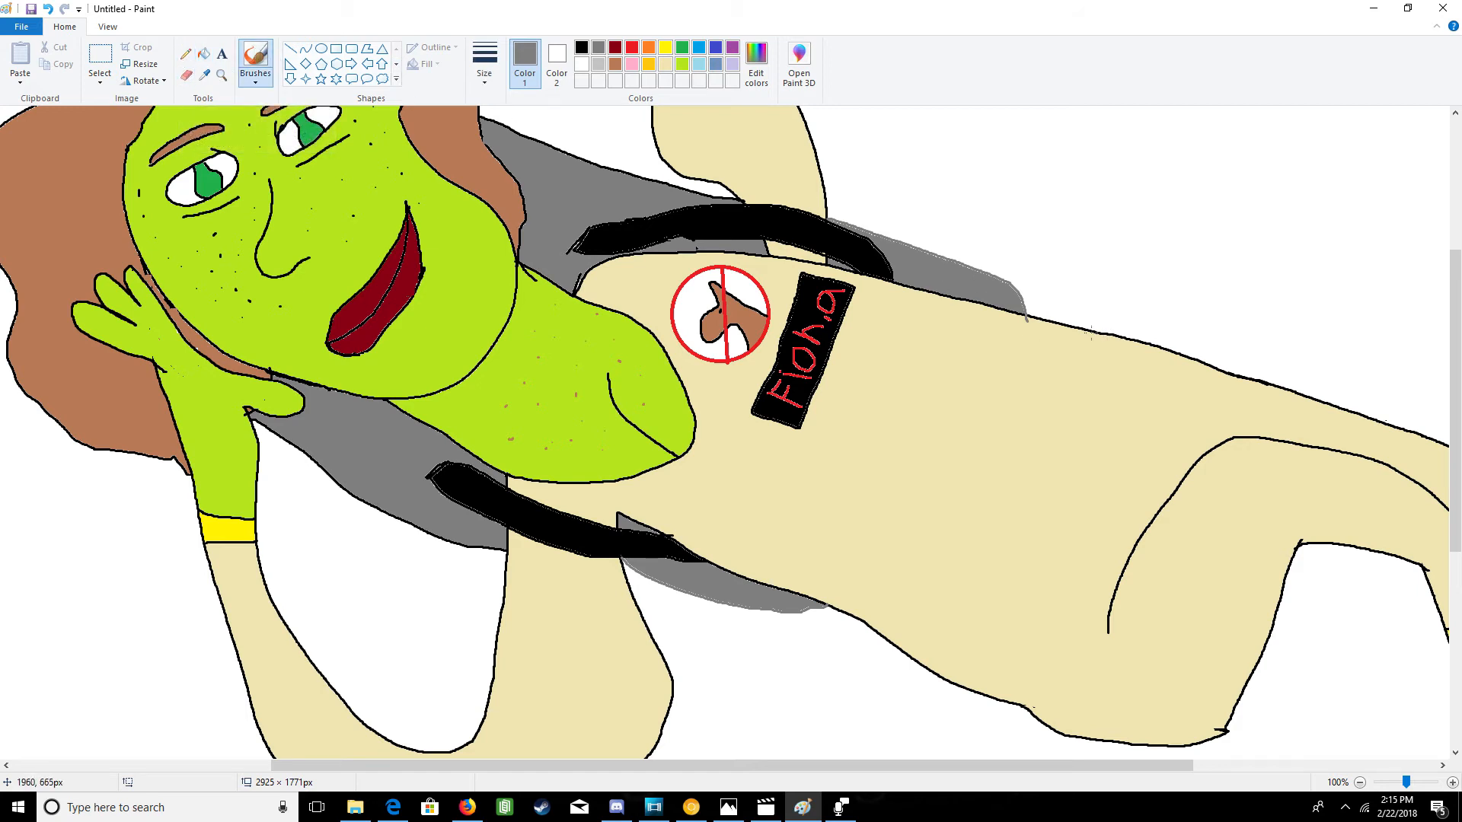
left_click_drag(1085, 332, 1046, 402)
key("ctrl+z")
left_click(582, 48)
mouse_move(1073, 332)
left_mouse_down()
mouse_move(973, 562)
mouse_move(965, 670)
left_mouse_up()
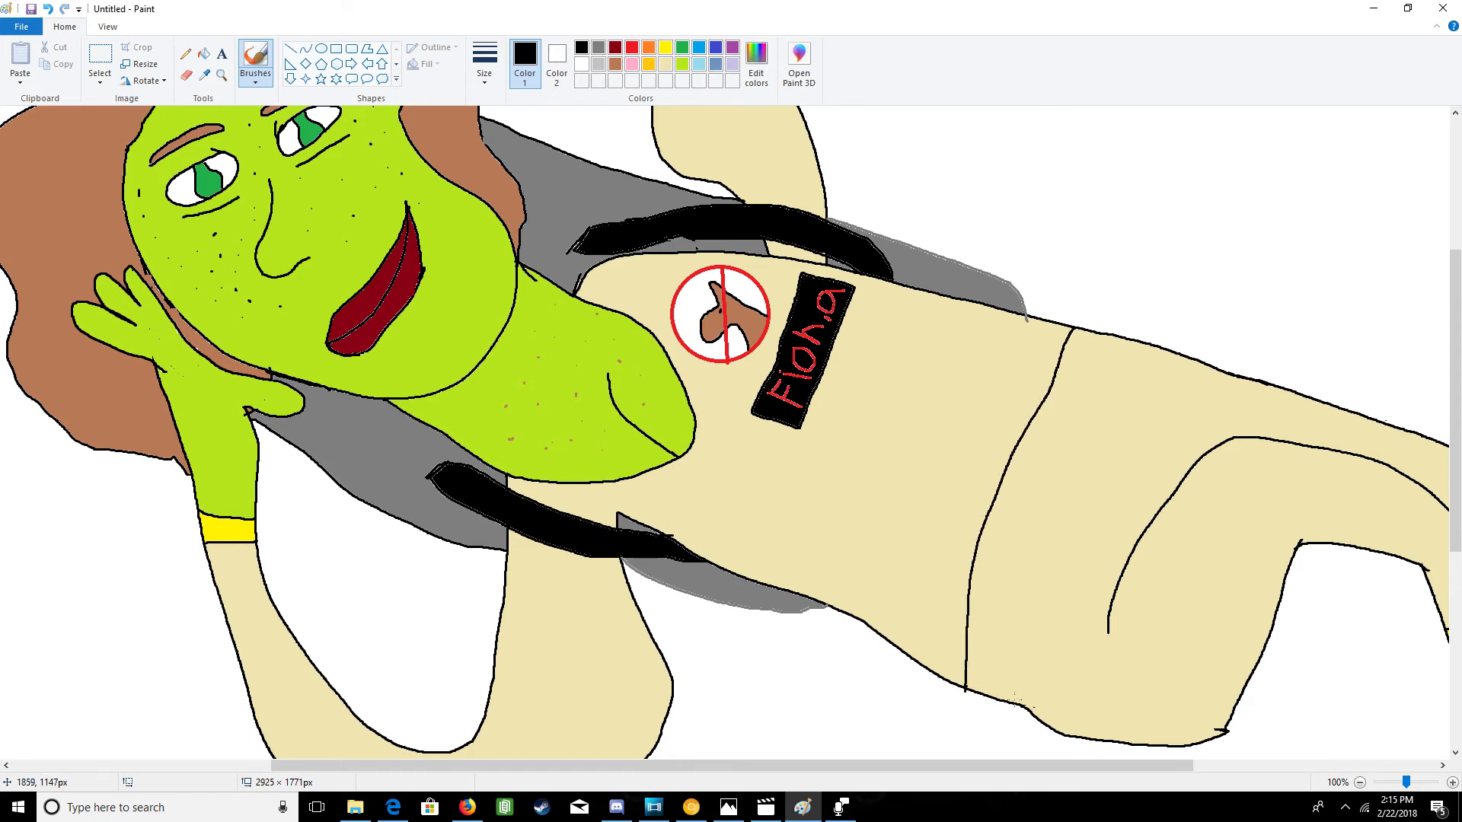
mouse_move(1014, 693)
left_mouse_down()
mouse_move(1054, 542)
mouse_move(1139, 355)
left_mouse_up()
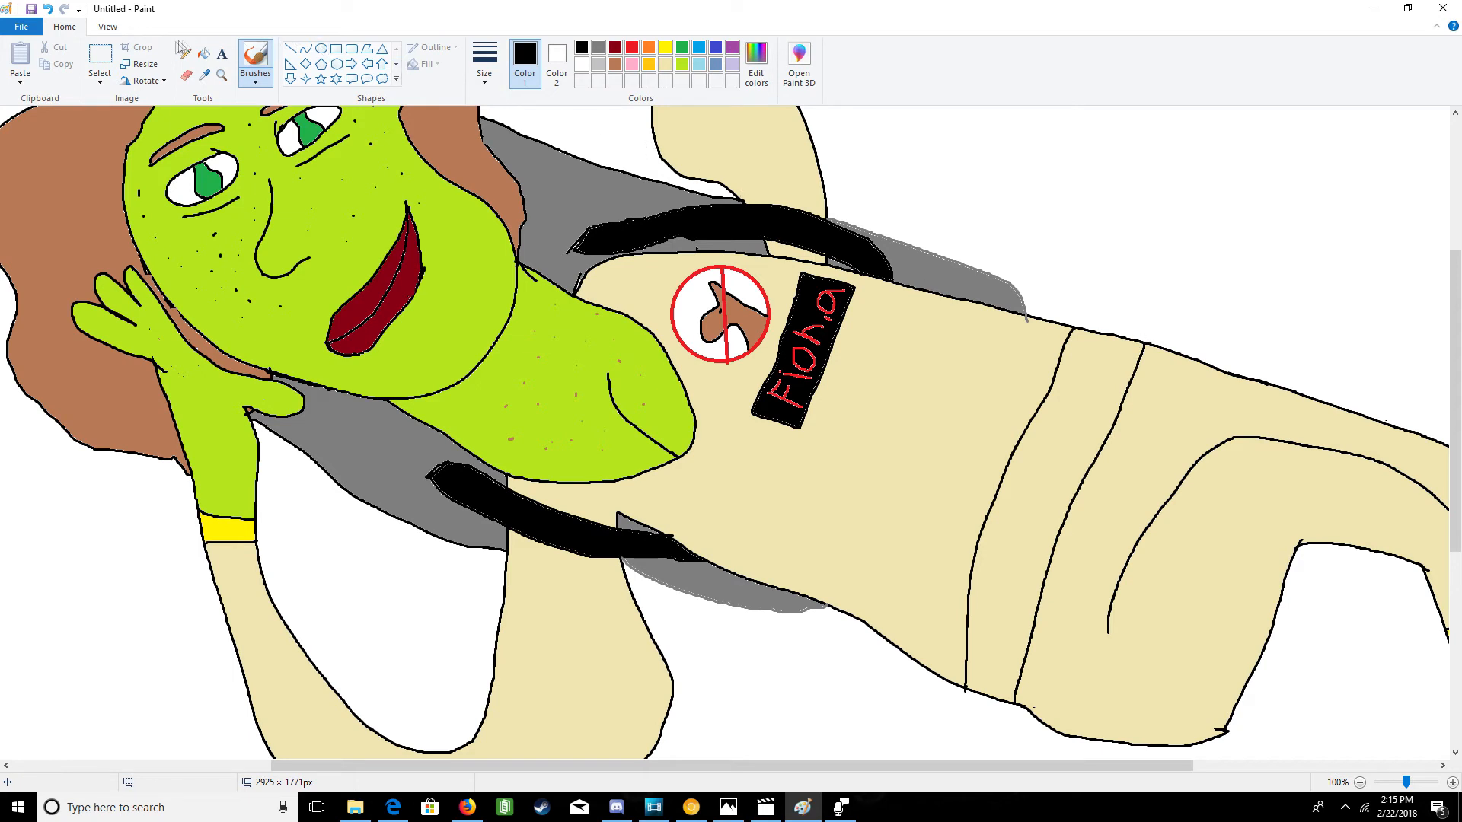
left_click(203, 53)
left_click(1048, 488)
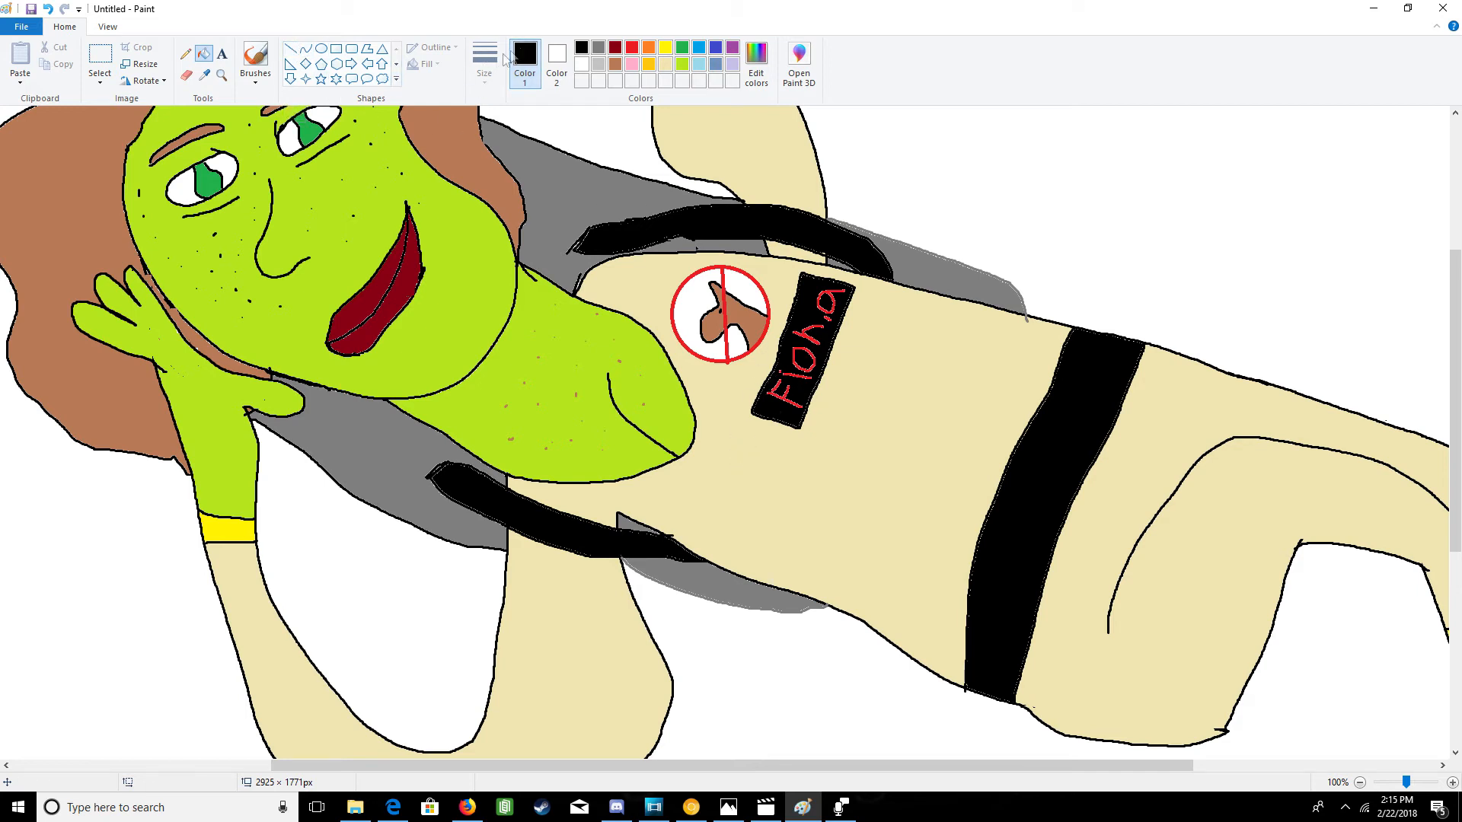
- Draw two straight lines on the chest, one alongside the name tag and one slanting towards the lower strap
left_click(290, 48)
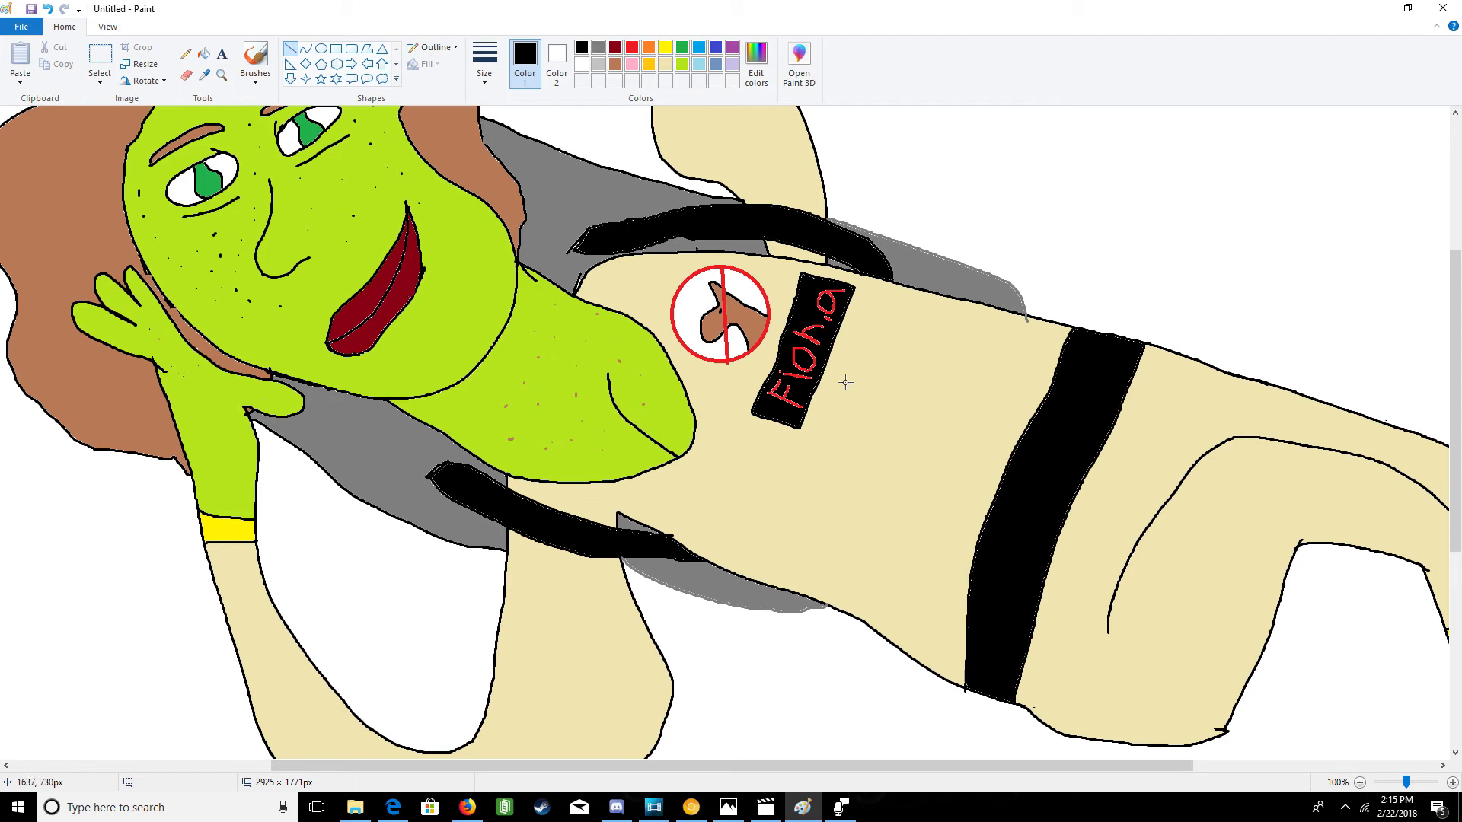
left_click_drag(838, 424, 864, 308)
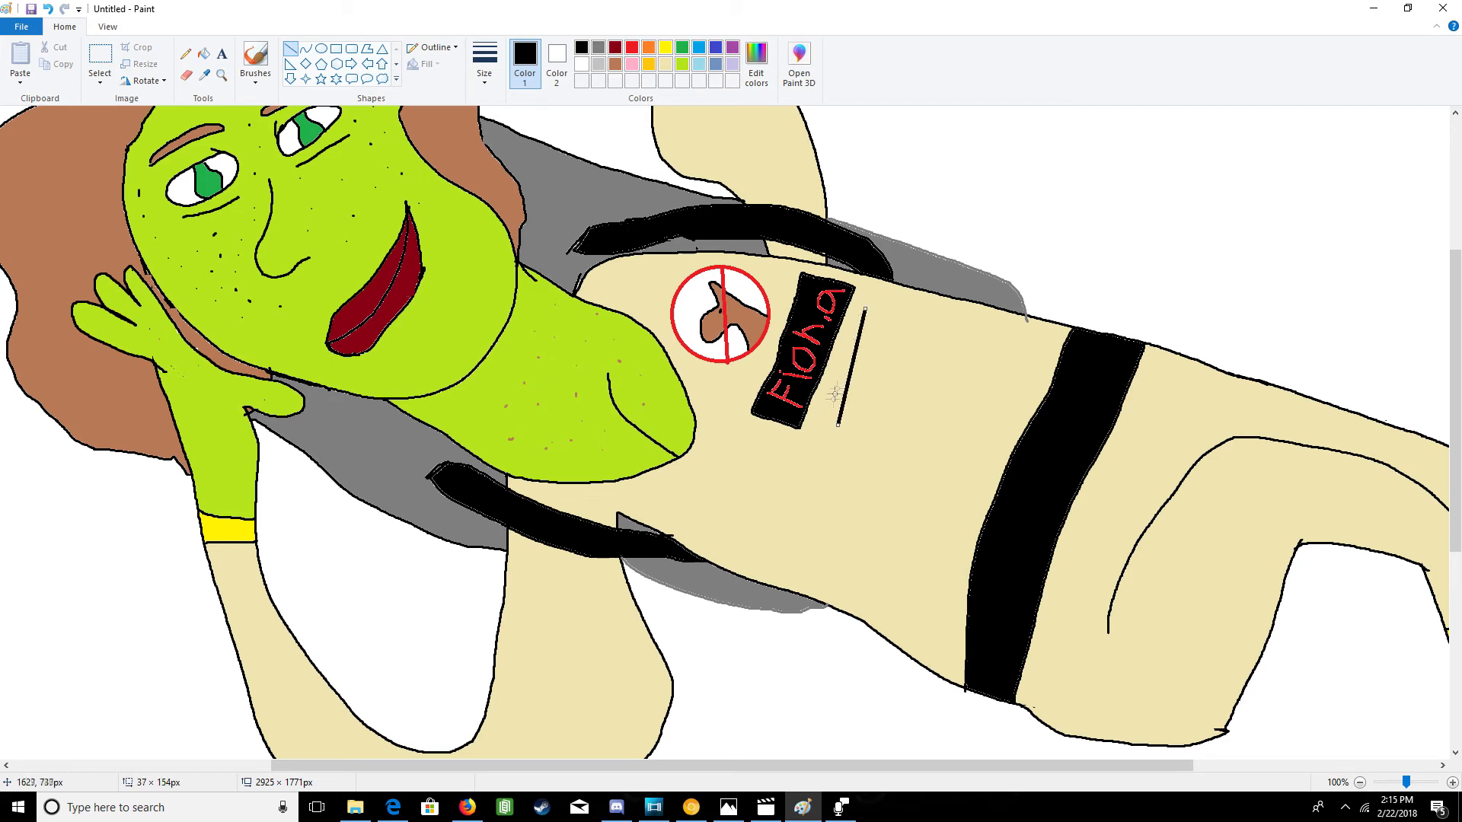
left_click_drag(829, 449, 747, 531)
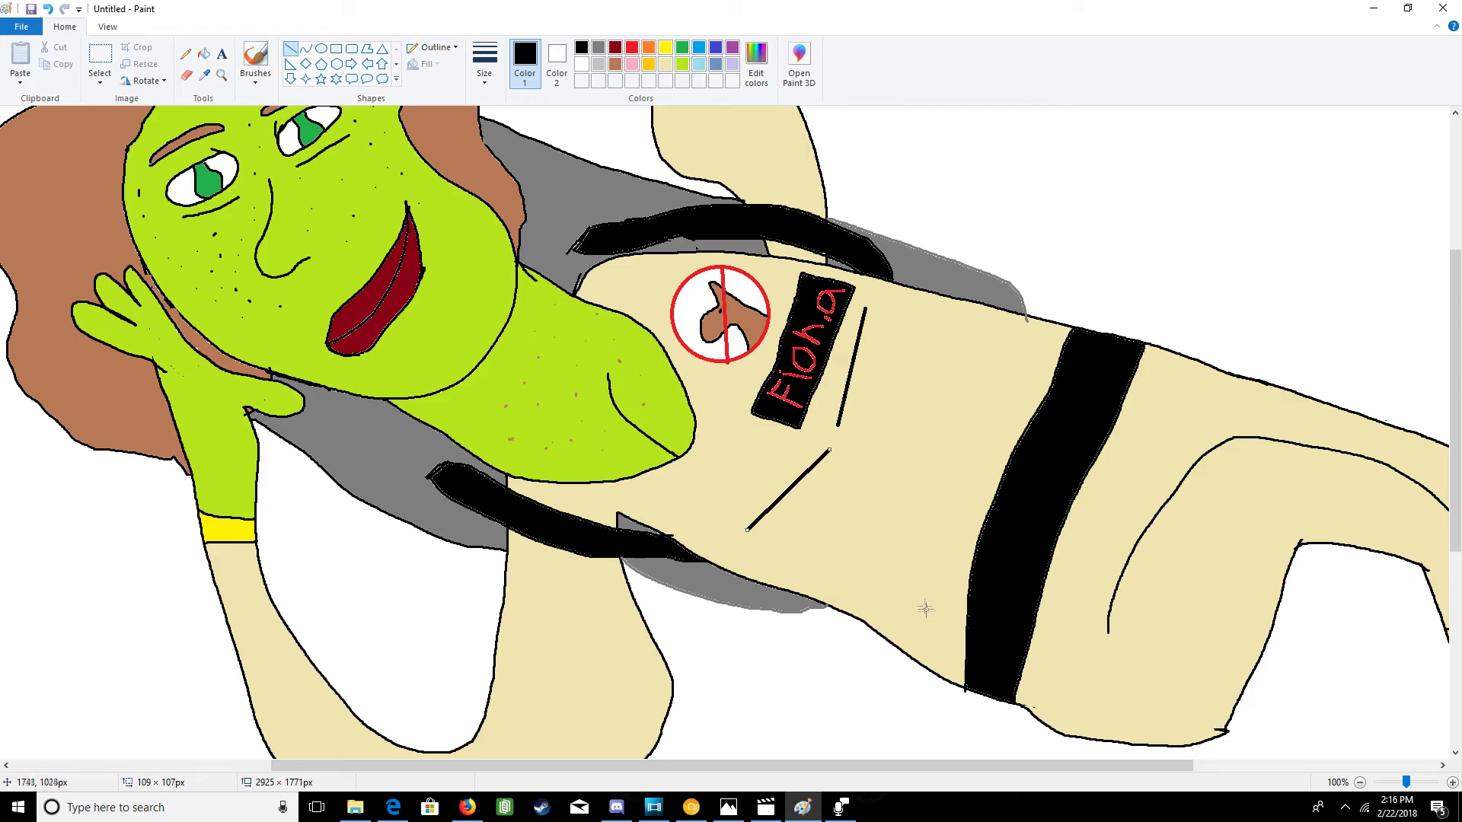
- Draw the two wavy edges of a hose in dark grey, running from the backpack's upper edge out over the legs
mouse_move(860, 764)
left_mouse_down()
mouse_move(1077, 781)
mouse_move(660, 782)
mouse_move(765, 782)
left_mouse_up()
mouse_move(1448, 405)
left_mouse_down()
mouse_move(1436, 304)
mouse_move(1453, 373)
left_mouse_up()
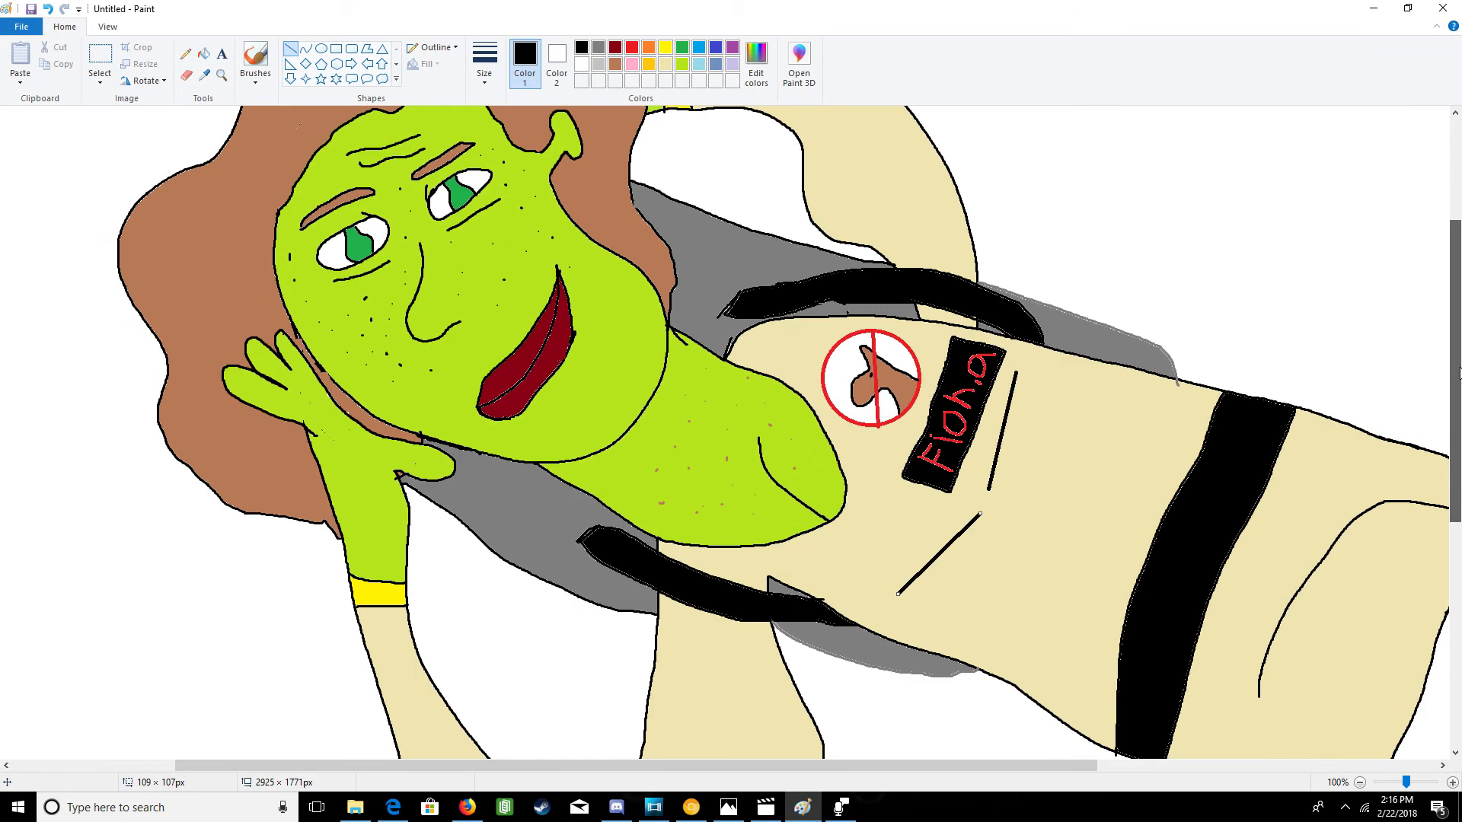
left_click_drag(946, 766, 1310, 760)
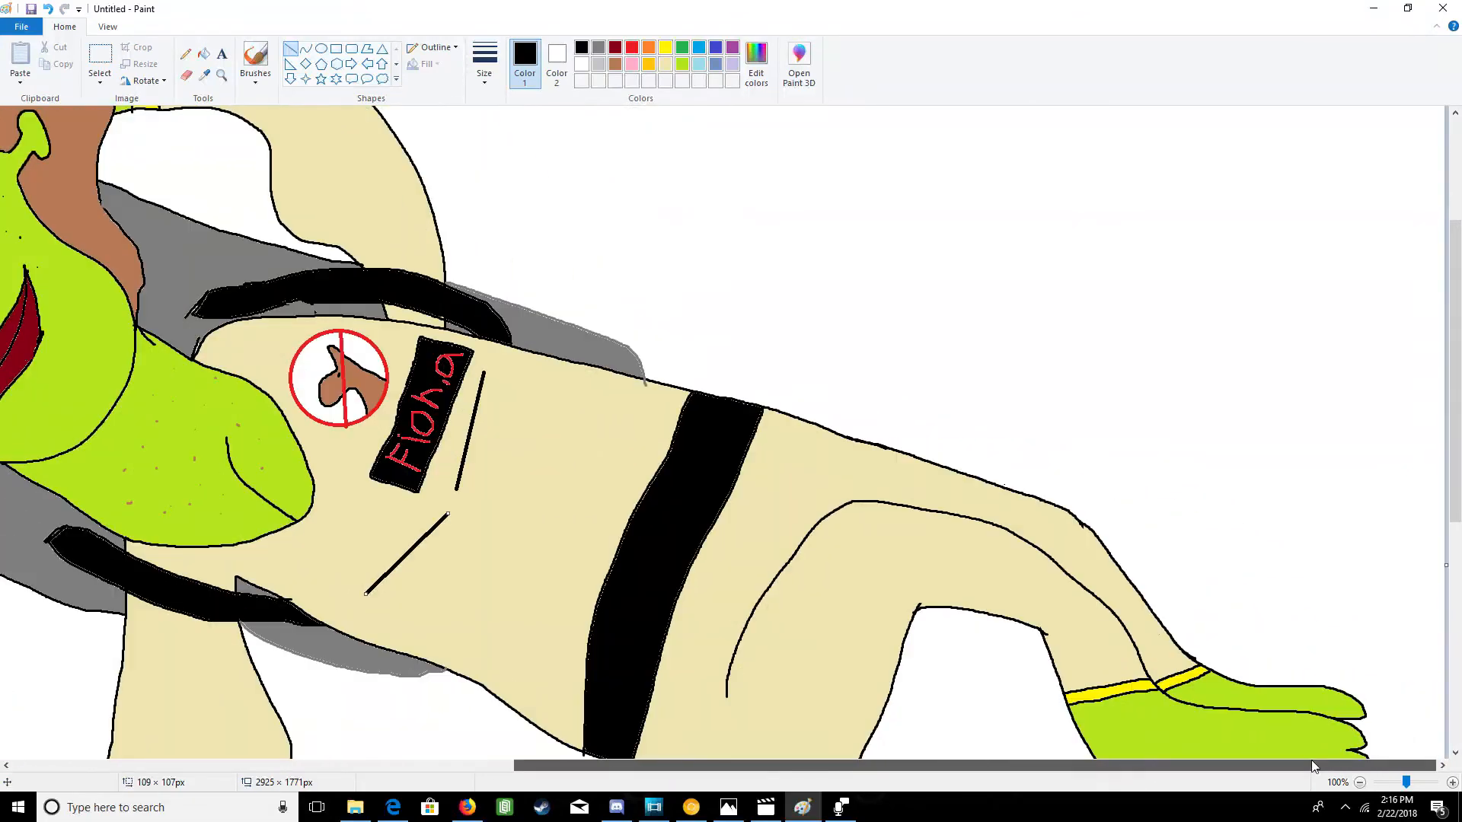
left_click_drag(1453, 456, 1453, 384)
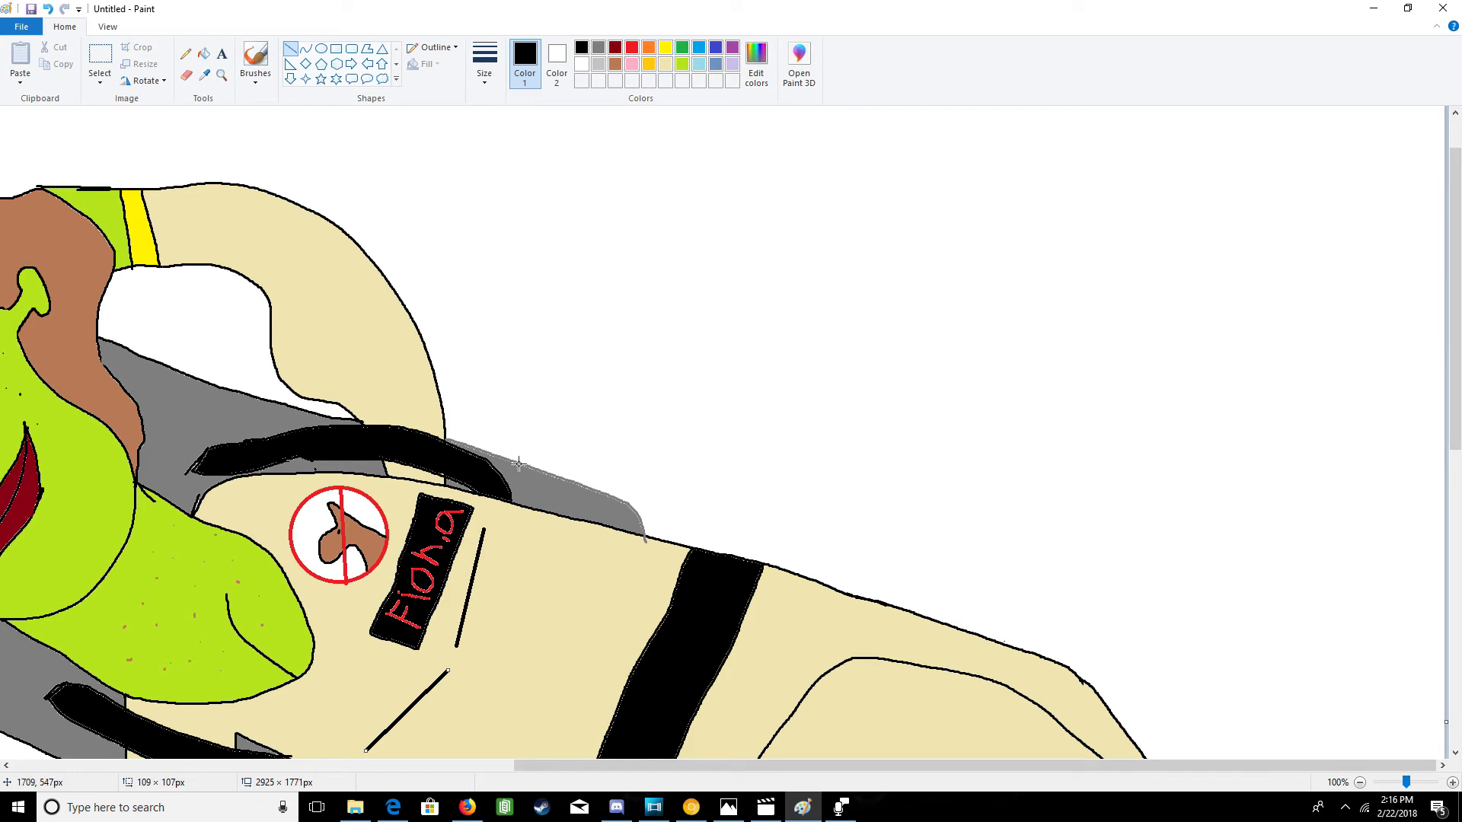
left_click(599, 48)
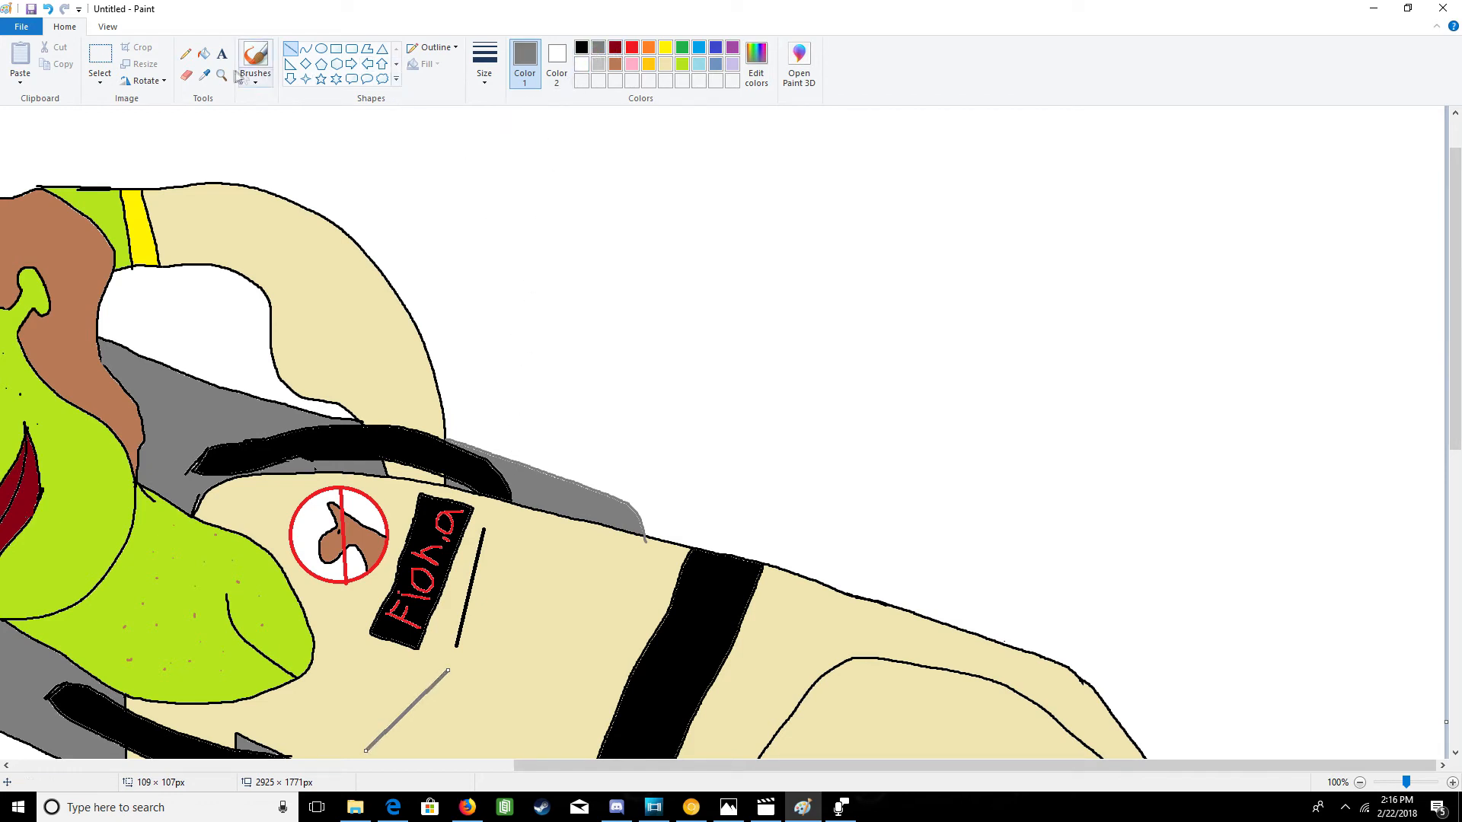
left_click(255, 61)
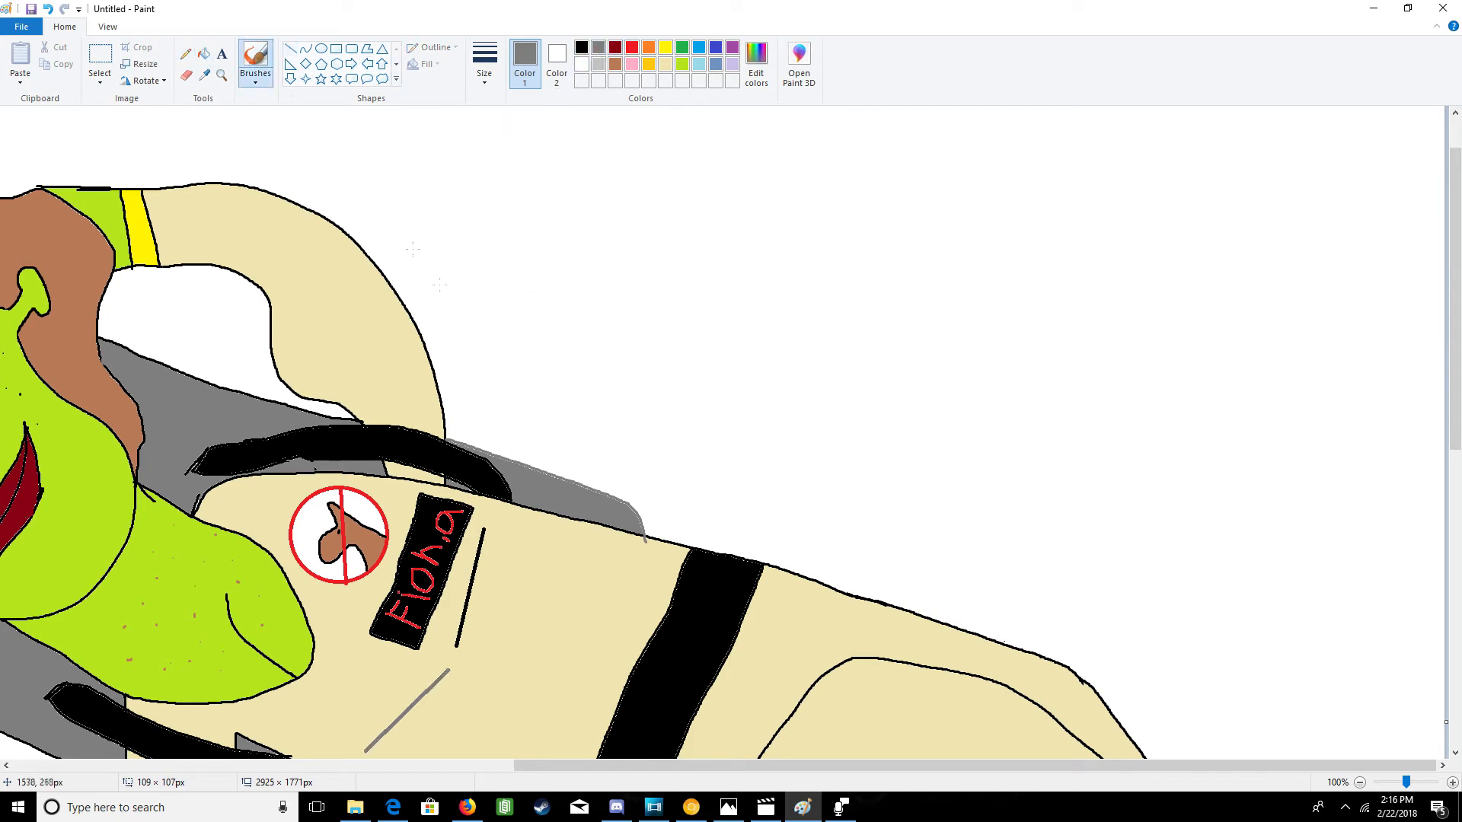
mouse_move(530, 465)
left_mouse_down()
mouse_move(655, 409)
mouse_move(719, 432)
mouse_move(943, 383)
mouse_move(1064, 395)
left_mouse_up()
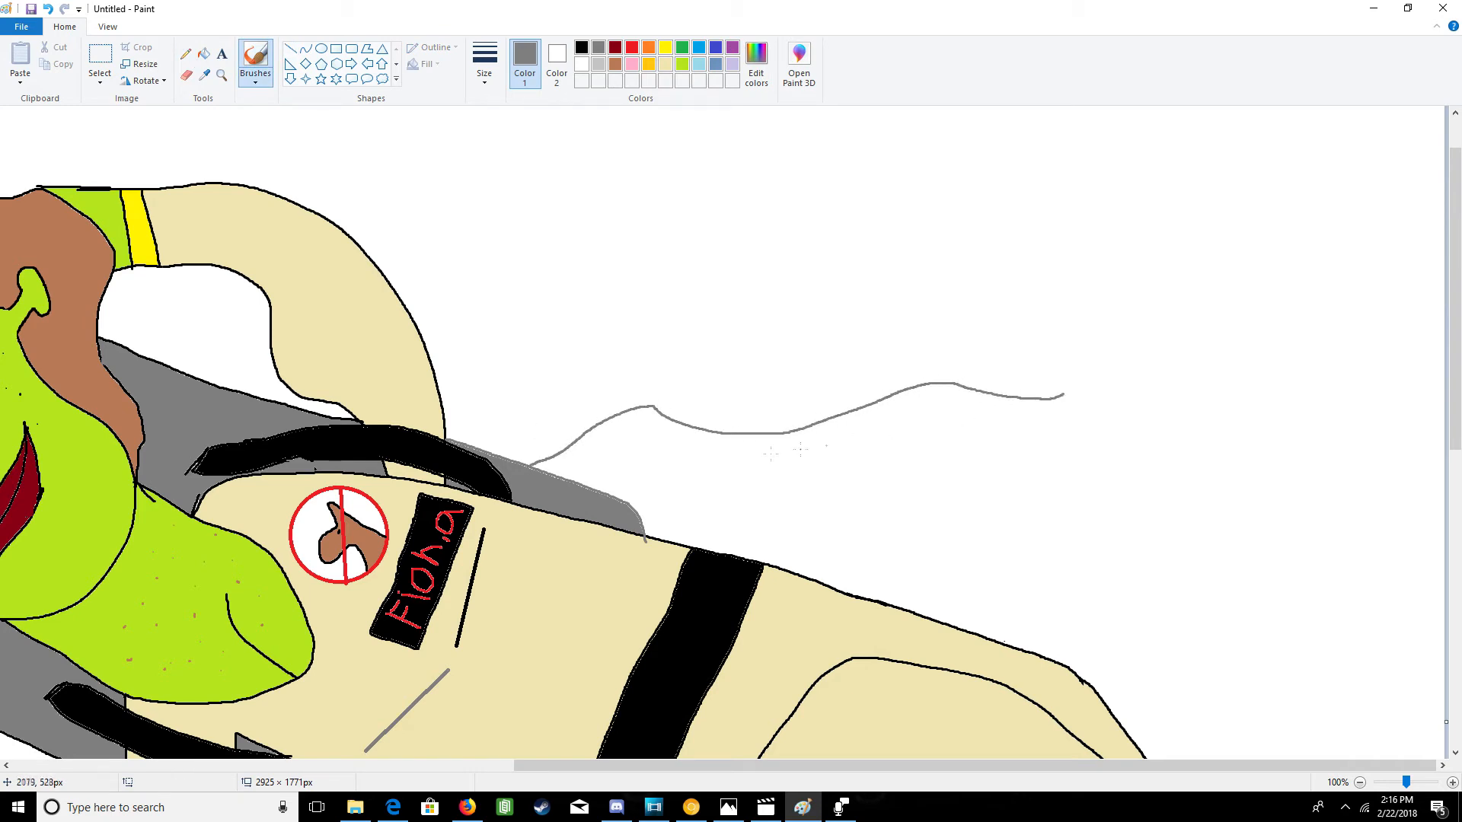
mouse_move(586, 479)
left_mouse_down()
mouse_move(658, 443)
mouse_move(820, 465)
mouse_move(944, 424)
mouse_move(1056, 449)
left_mouse_up()
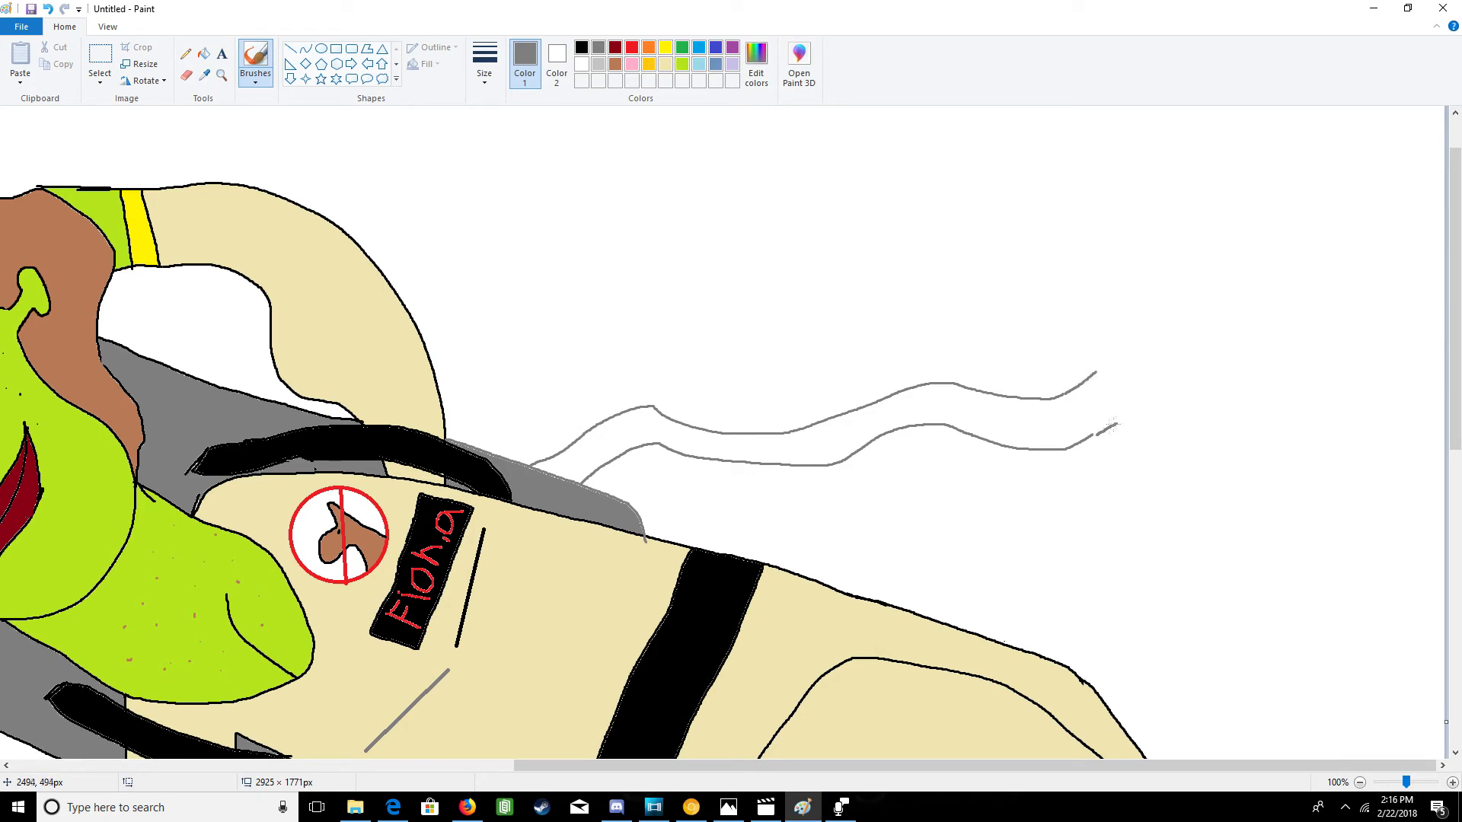
- Outline a long nozzle at the hose's end in dark grey, with a hanging handle, a small trigger and an inner grip shape
mouse_move(1116, 431)
left_mouse_down()
mouse_move(1097, 479)
mouse_move(1103, 543)
mouse_move(1123, 533)
mouse_move(1146, 472)
left_mouse_up()
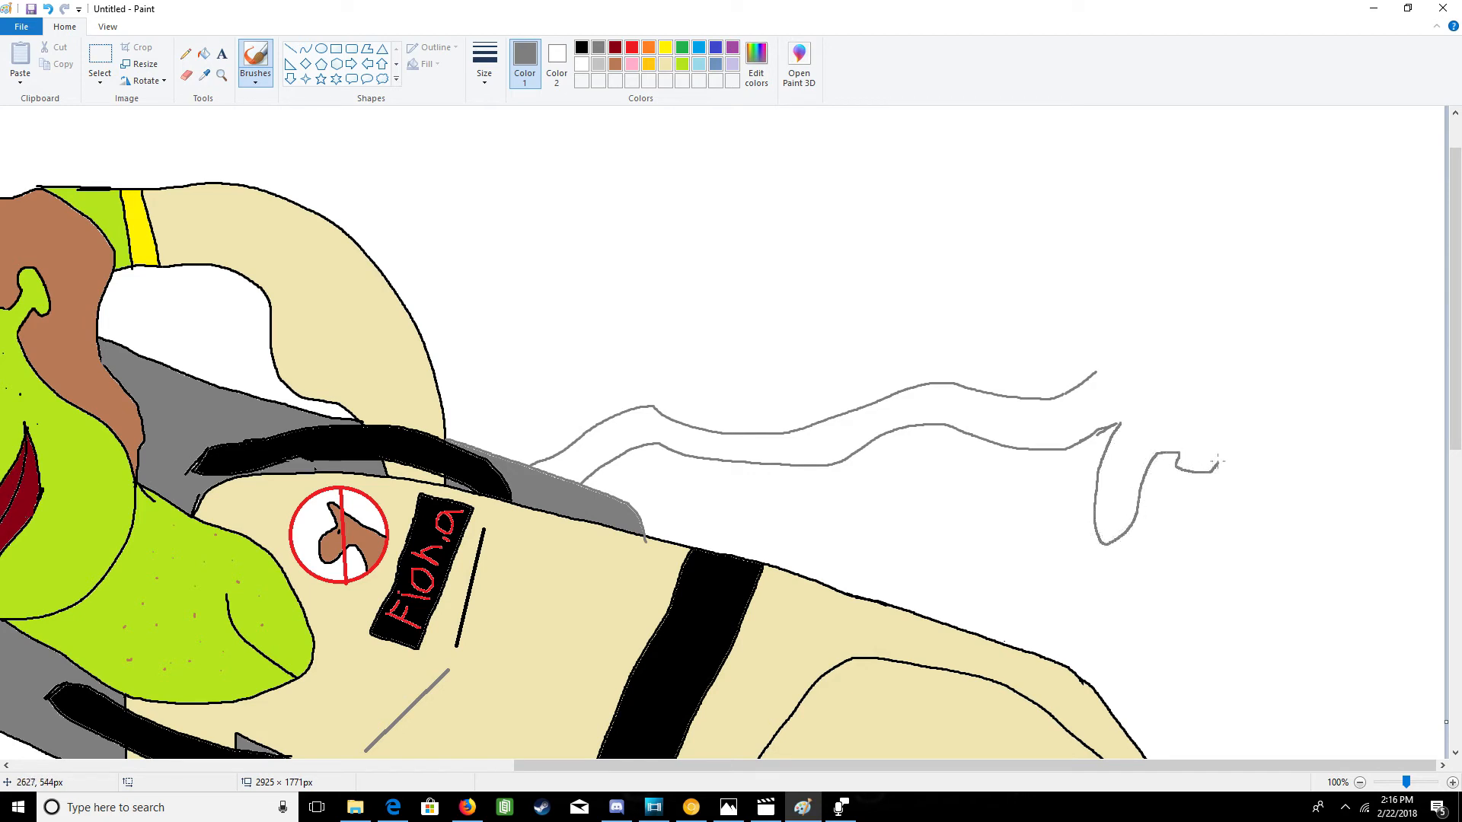
left_click_drag(1262, 448, 1318, 437)
left_click_drag(1331, 328, 1188, 357)
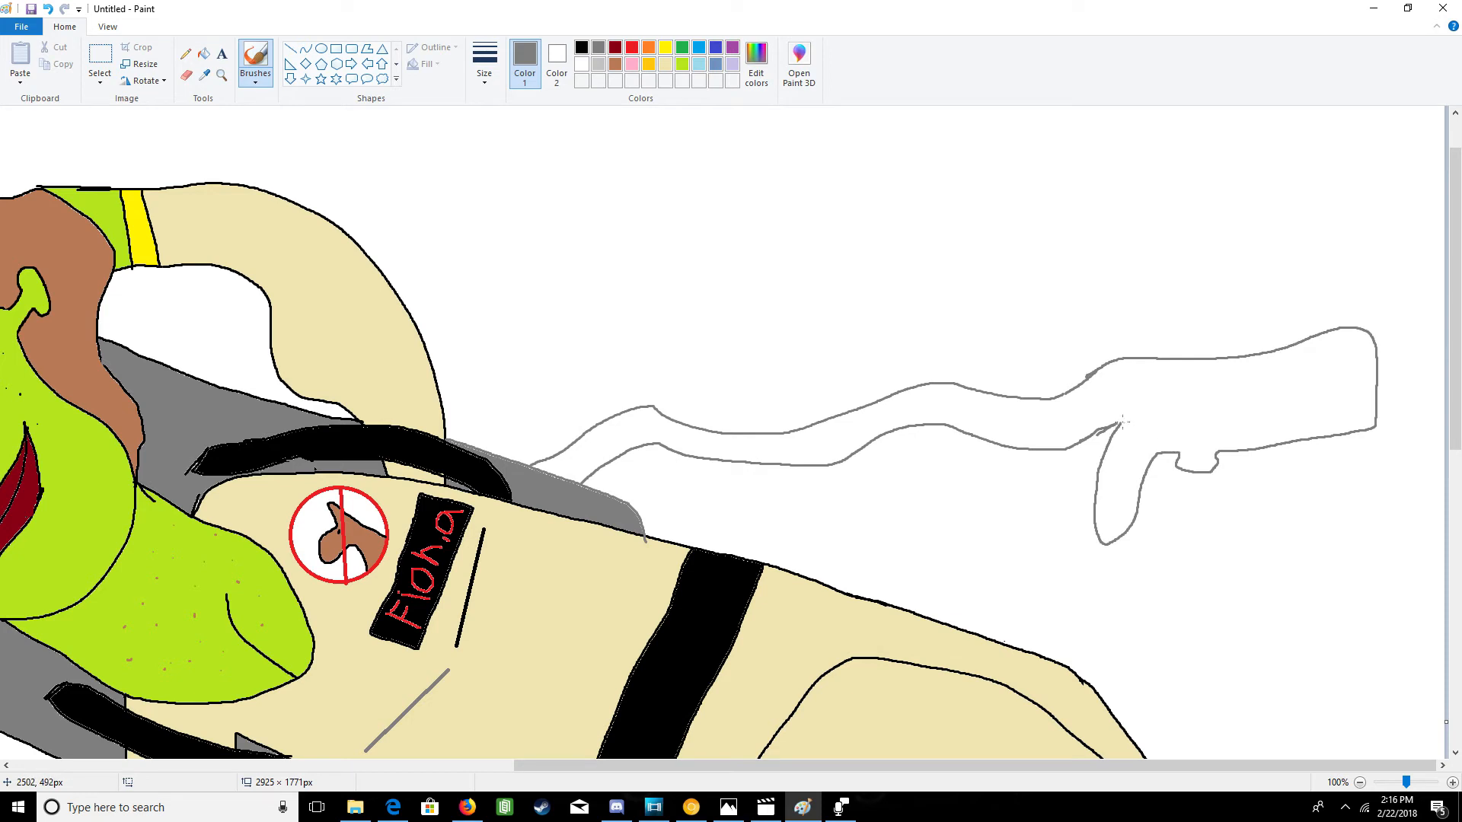
left_click_drag(1217, 398, 1268, 391)
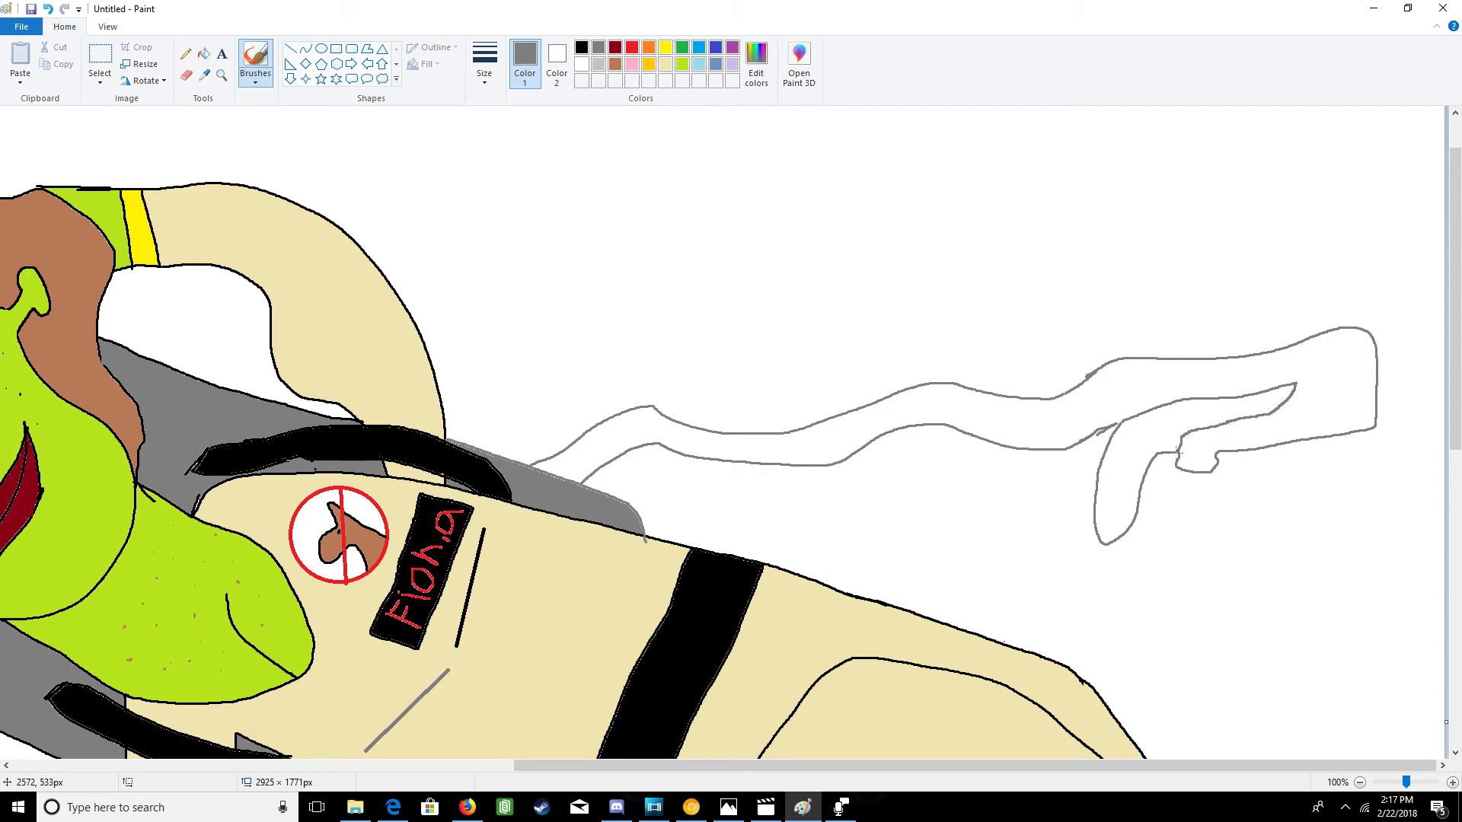
left_click_drag(1183, 452, 1210, 443)
- Fill the hose and nozzle with black and the handle with red
left_click(582, 48)
left_click(203, 53)
left_click(760, 447)
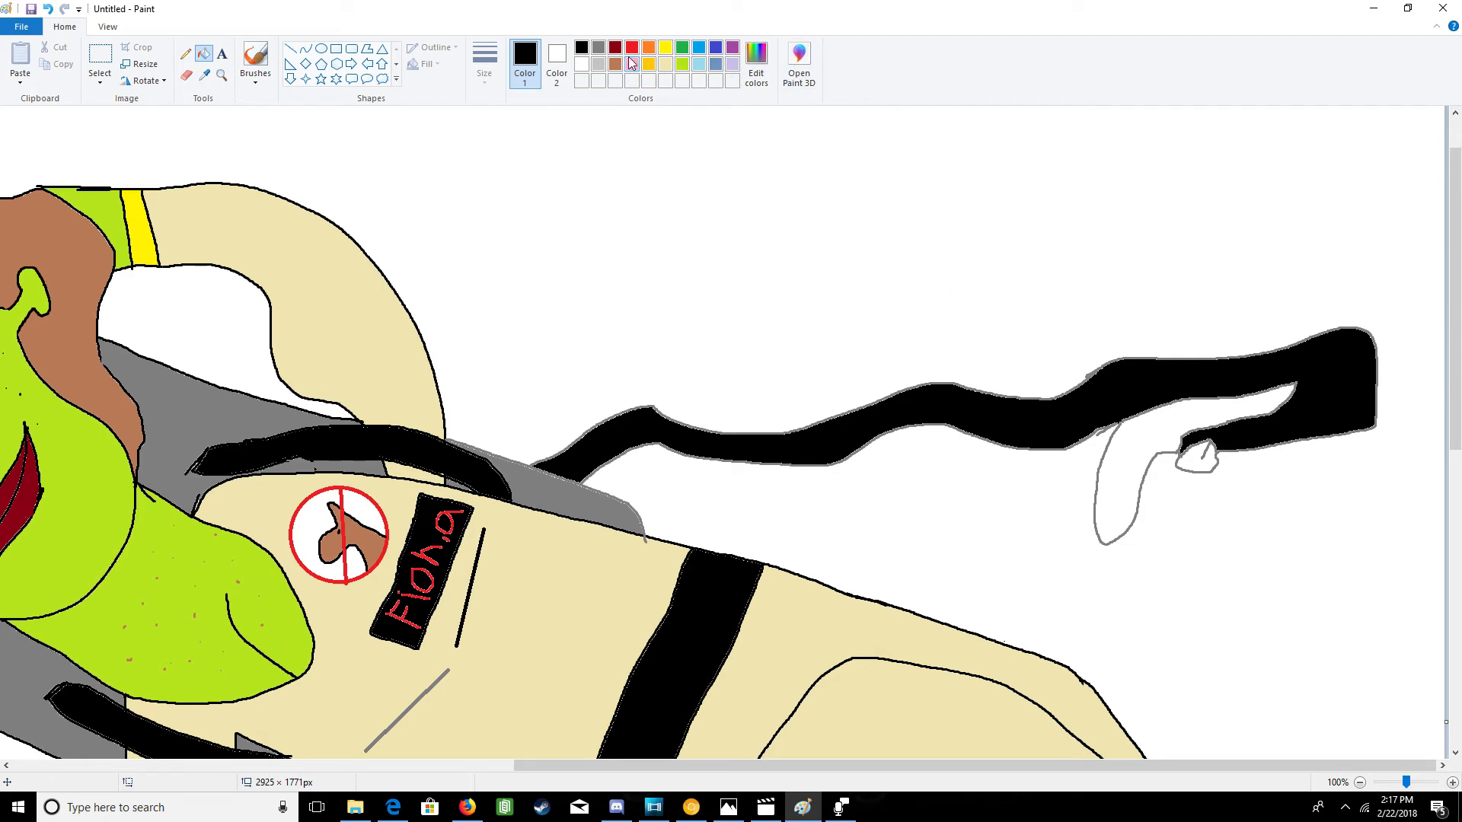
left_click(631, 50)
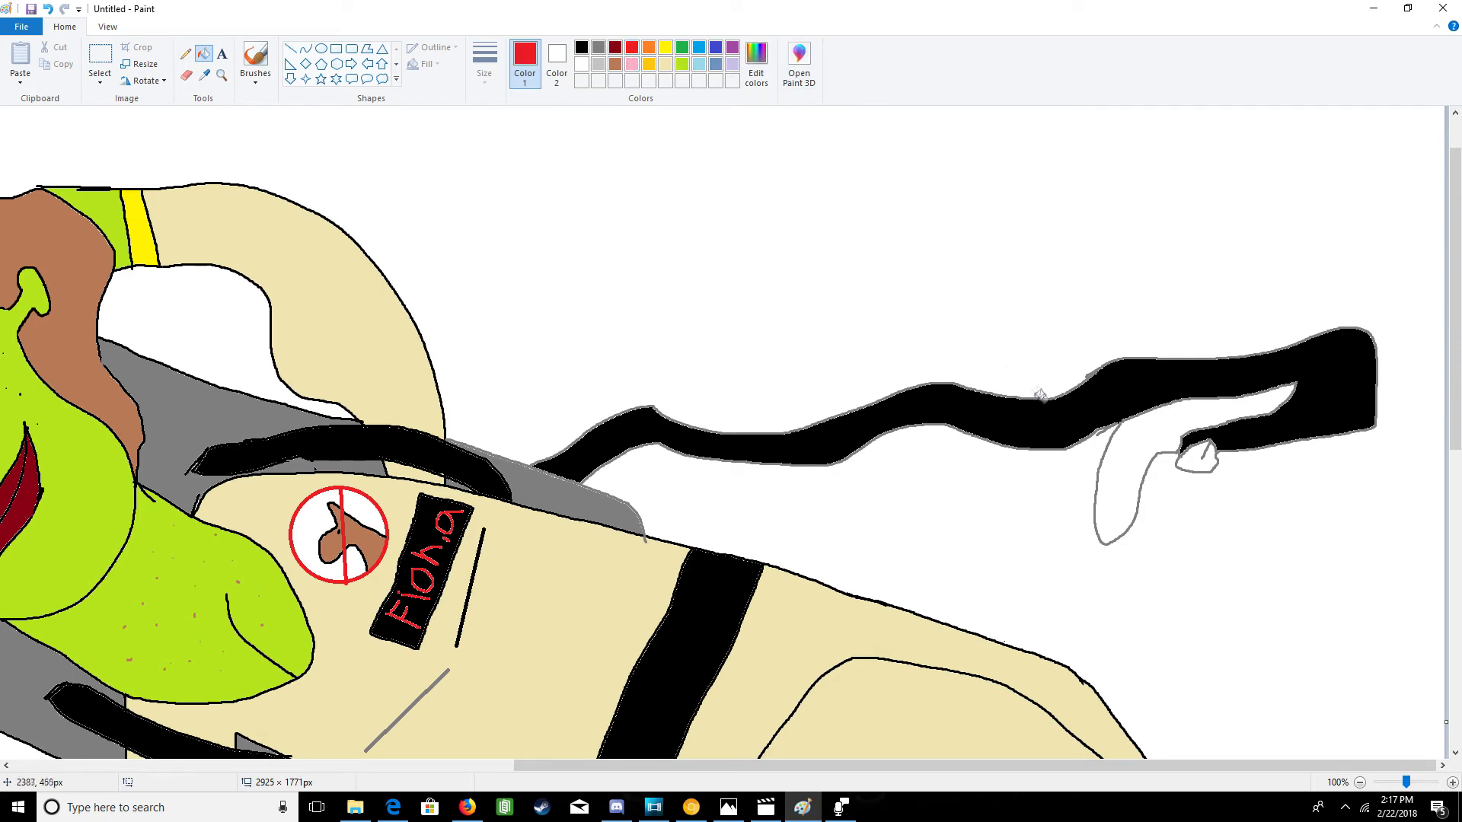
left_click(1137, 445)
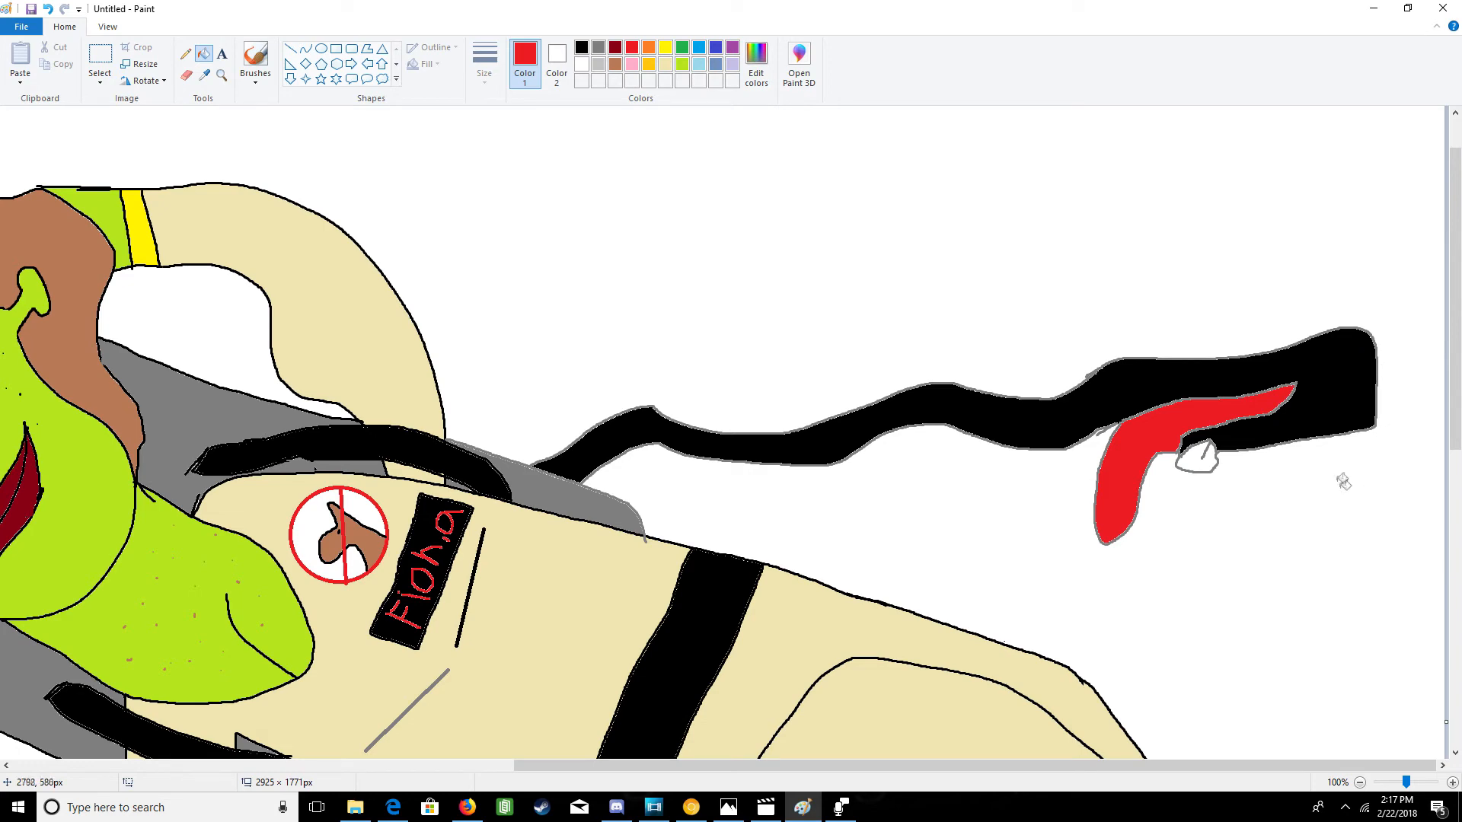
- Undo the stray red stroke and outline the top and far side of a table behind the legs in brown
left_click_drag(1454, 353, 1457, 397)
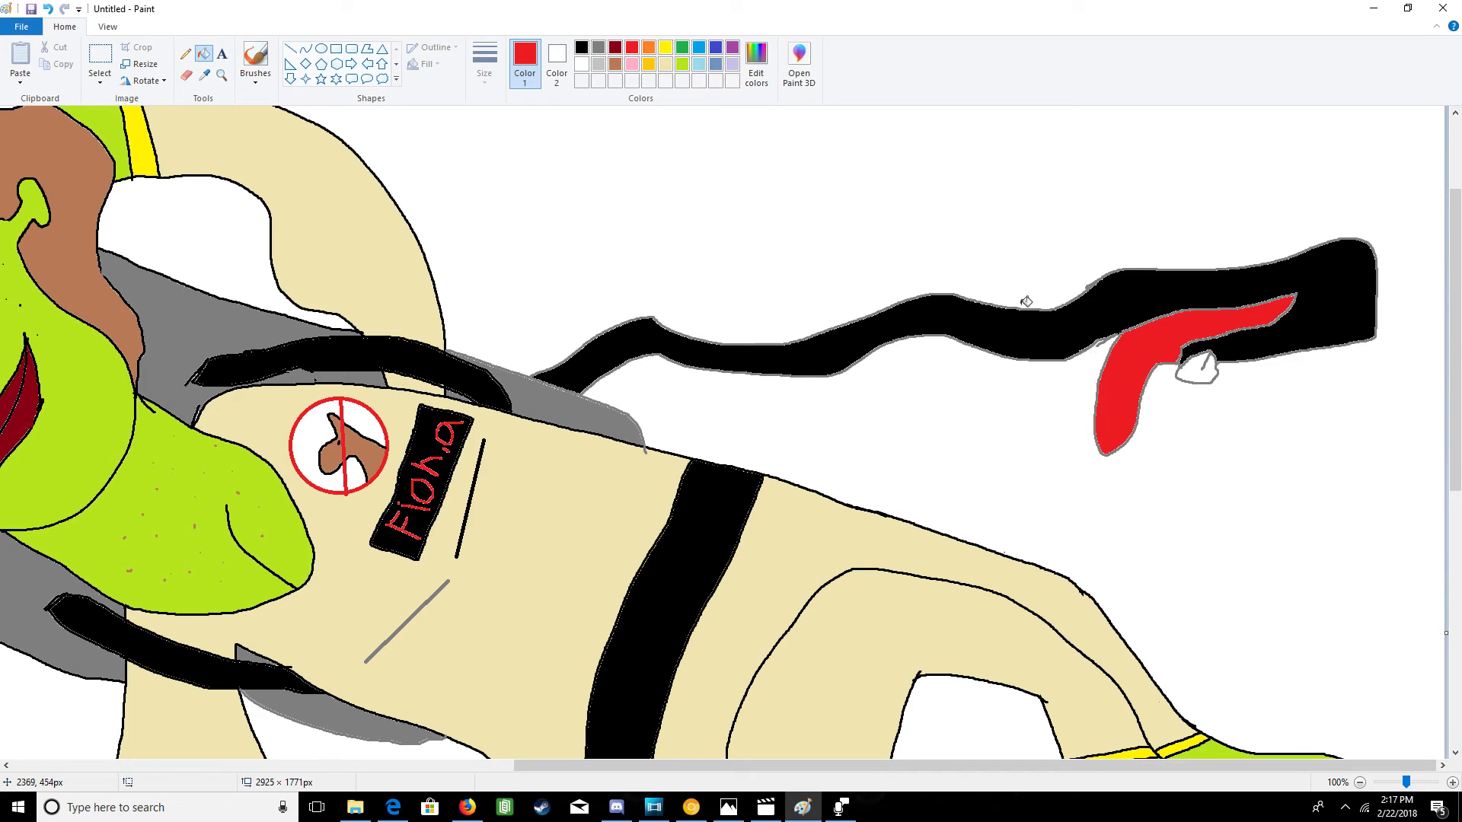
left_click(259, 59)
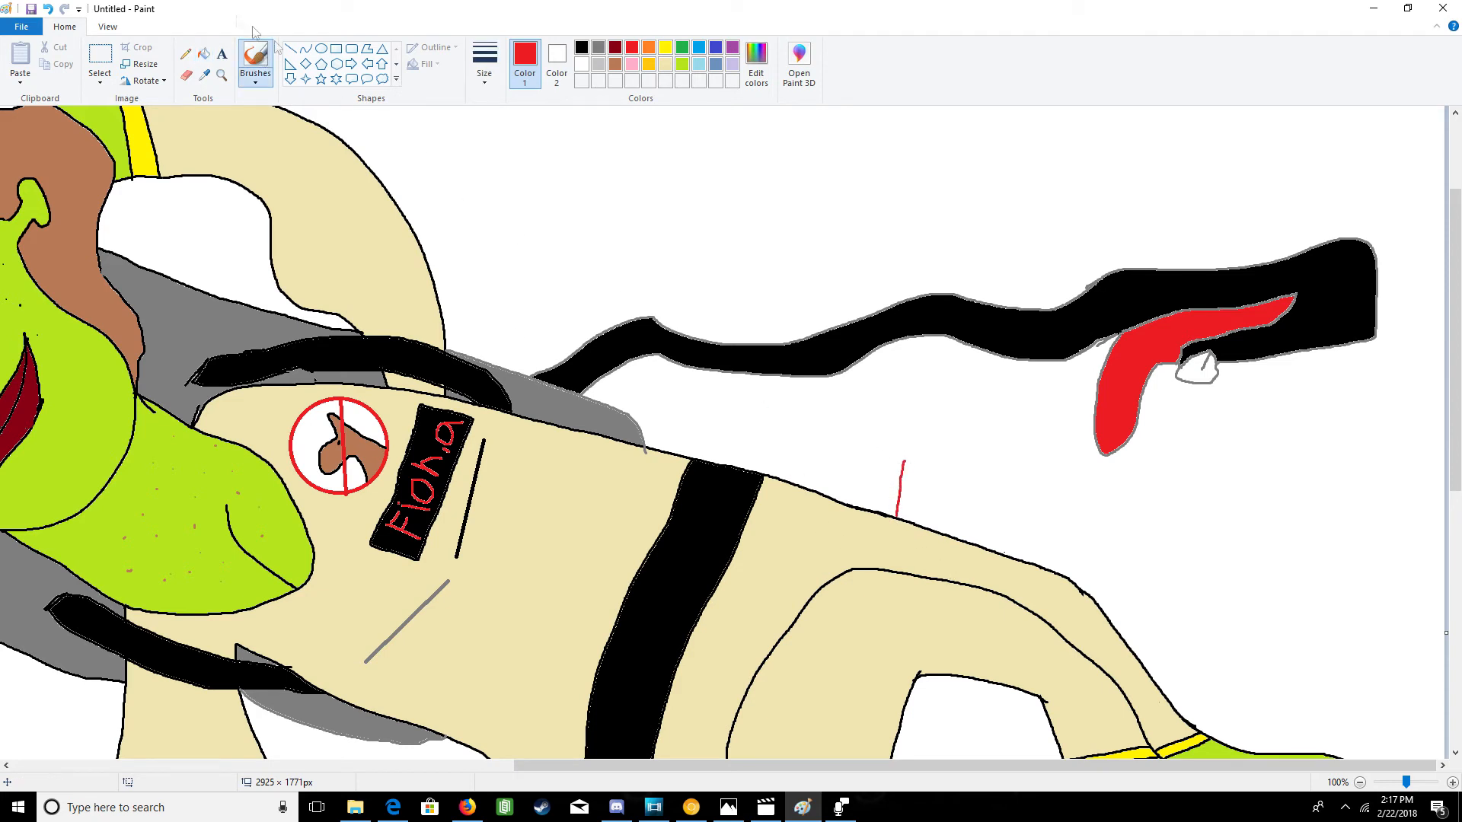
left_click(47, 9)
left_click(615, 64)
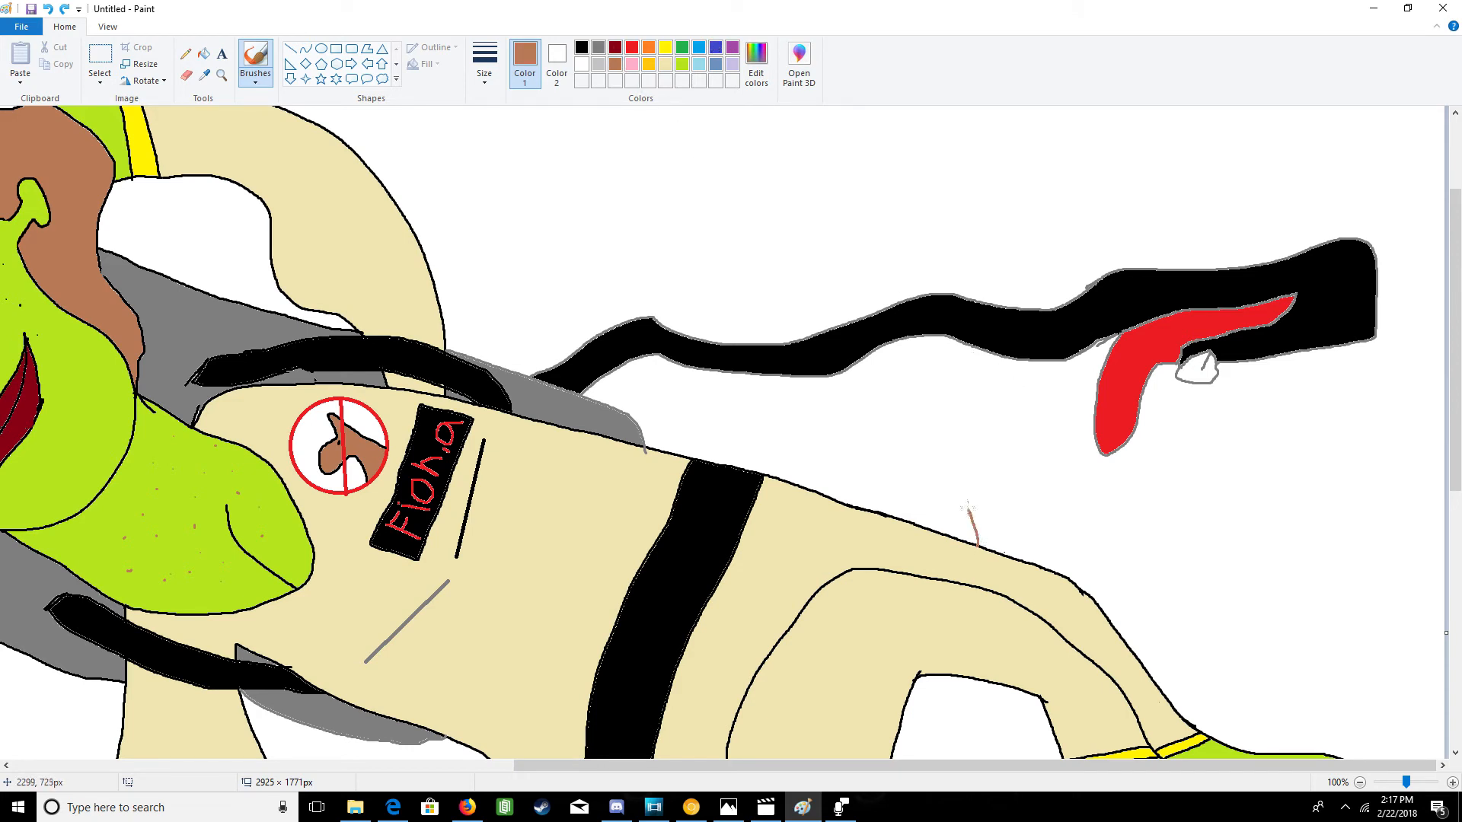
left_click_drag(969, 476, 1112, 457)
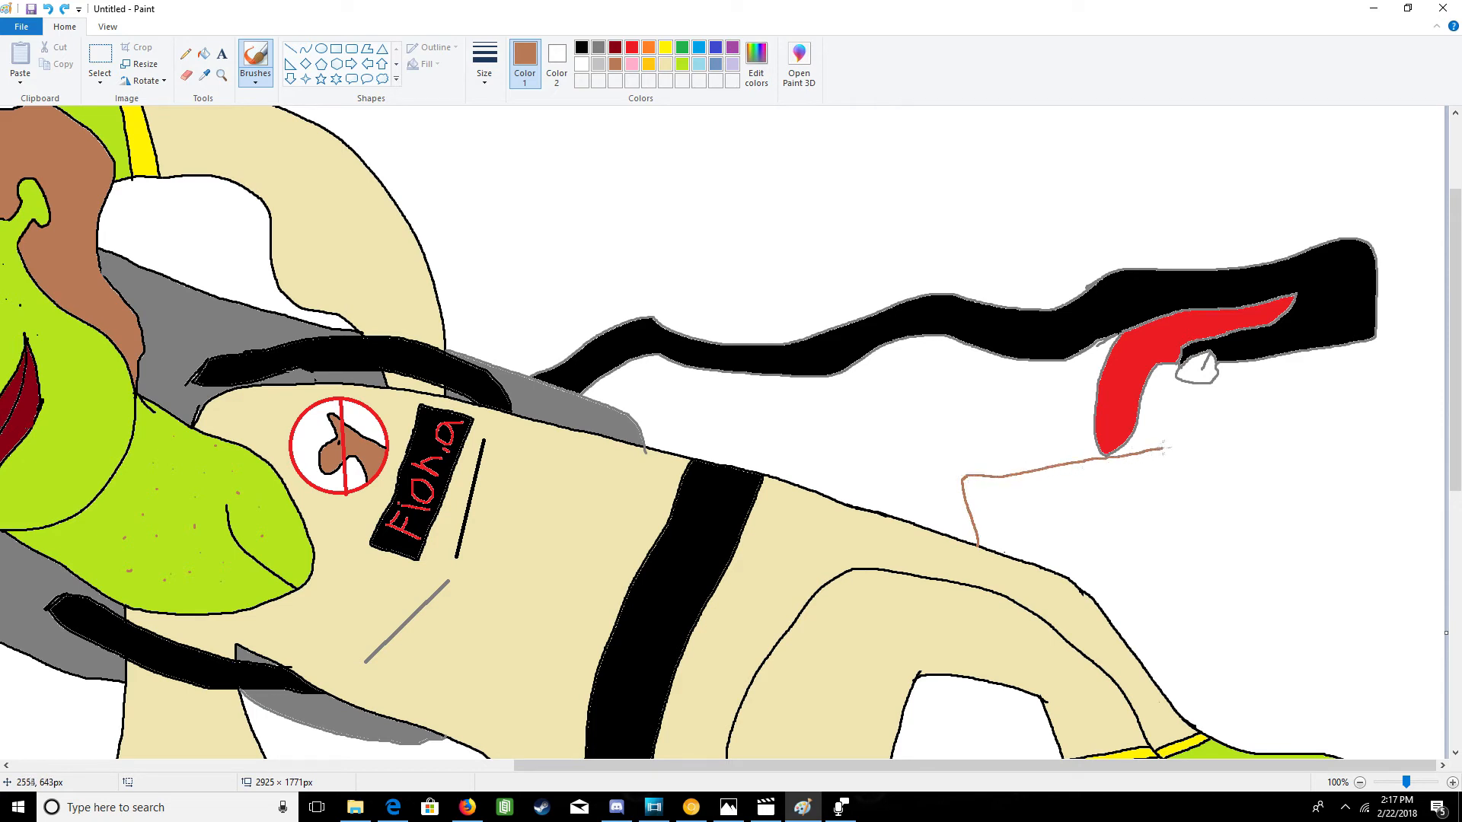
mouse_move(1246, 433)
left_mouse_down()
mouse_move(1379, 421)
mouse_move(1402, 491)
mouse_move(1413, 764)
left_mouse_up()
- Draw the table's two legs in brown around Fiona's legs and feet, and add the tabletop's lower edge
scroll(1432, 419, "down", 5)
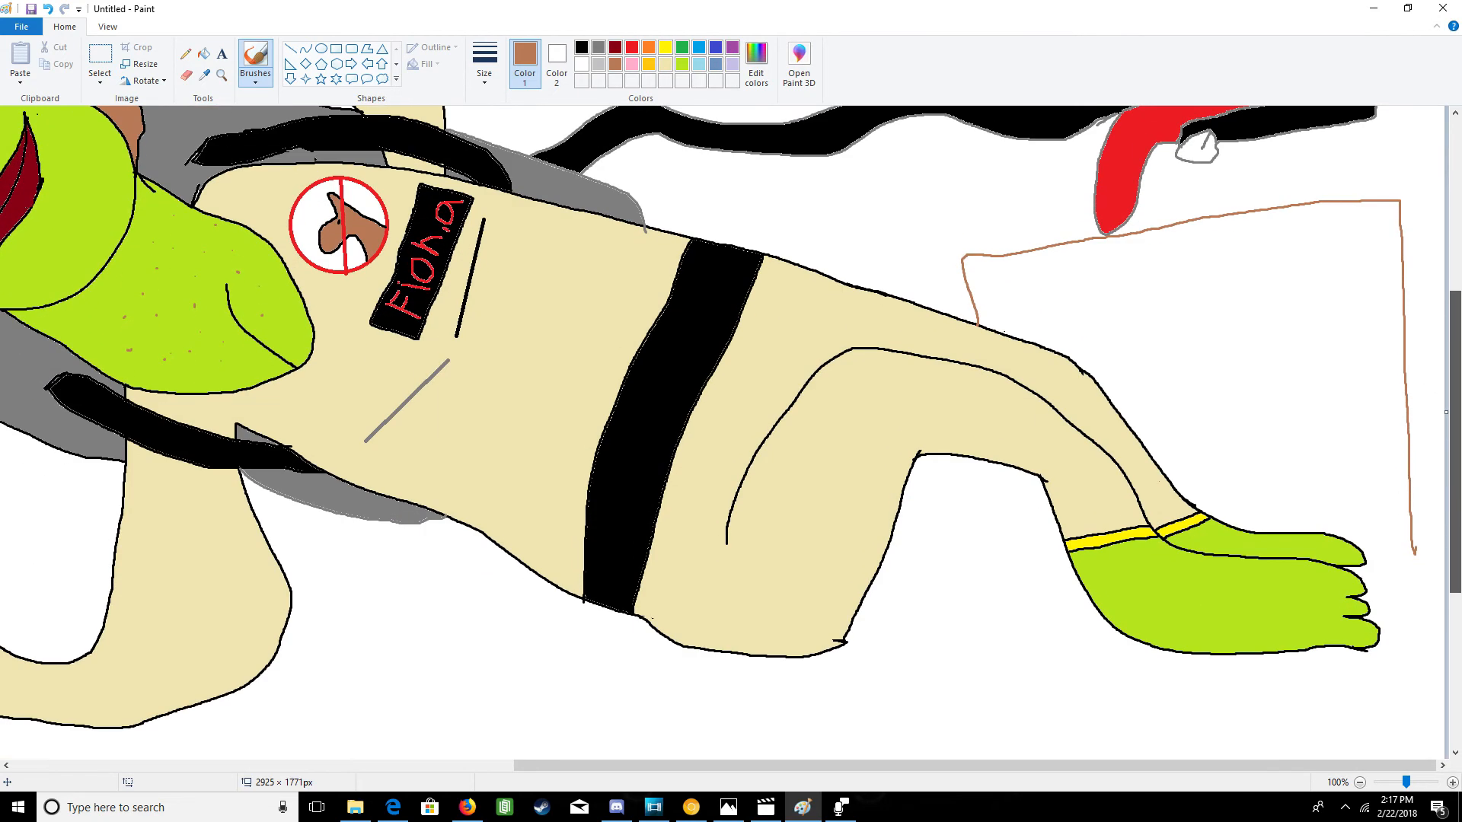
mouse_move(985, 477)
left_mouse_down()
mouse_move(1009, 674)
mouse_move(1130, 676)
left_mouse_up()
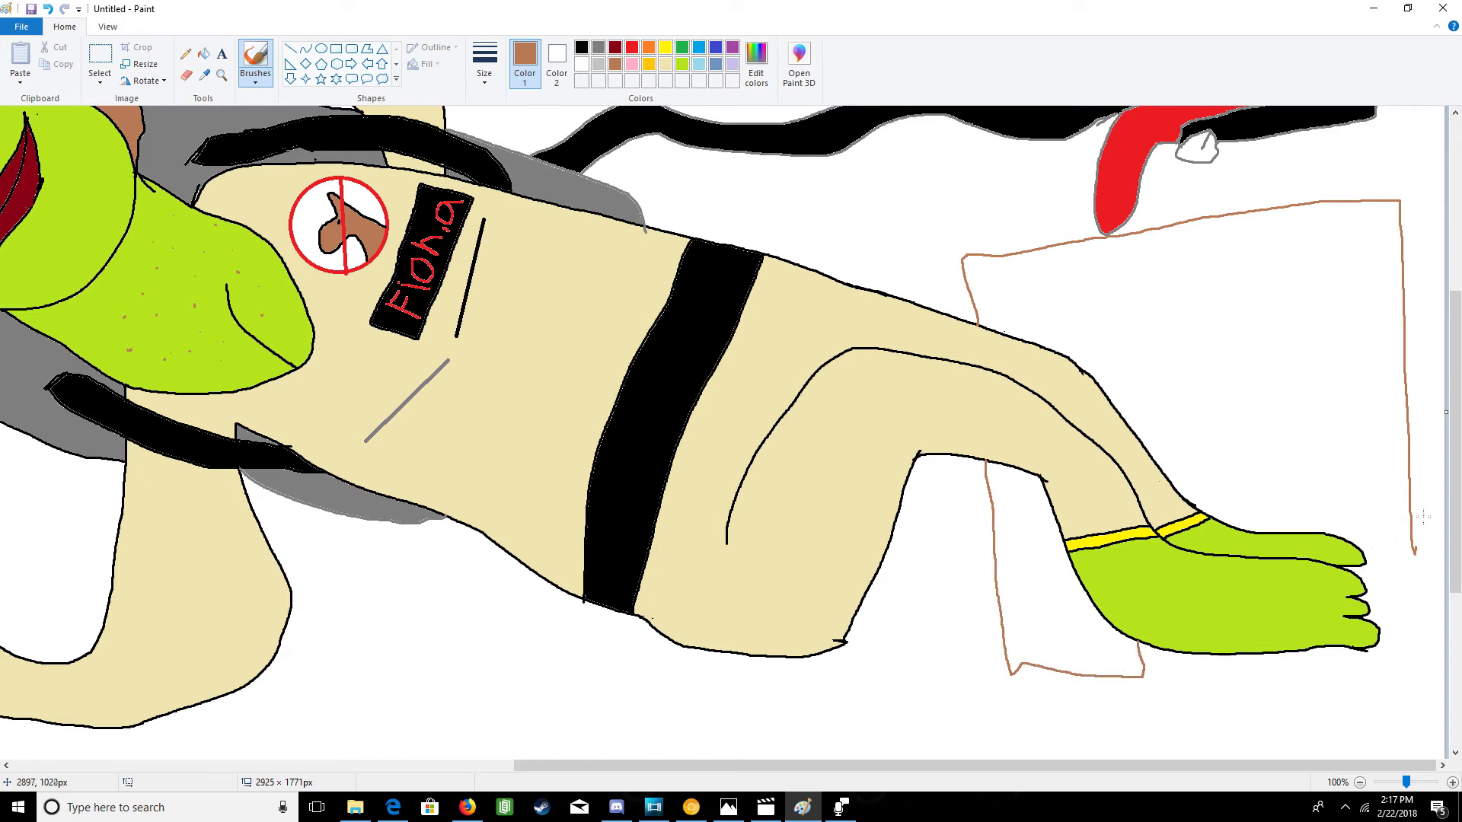
left_click_drag(1412, 536, 1428, 651)
left_click_drag(1418, 702, 1333, 706)
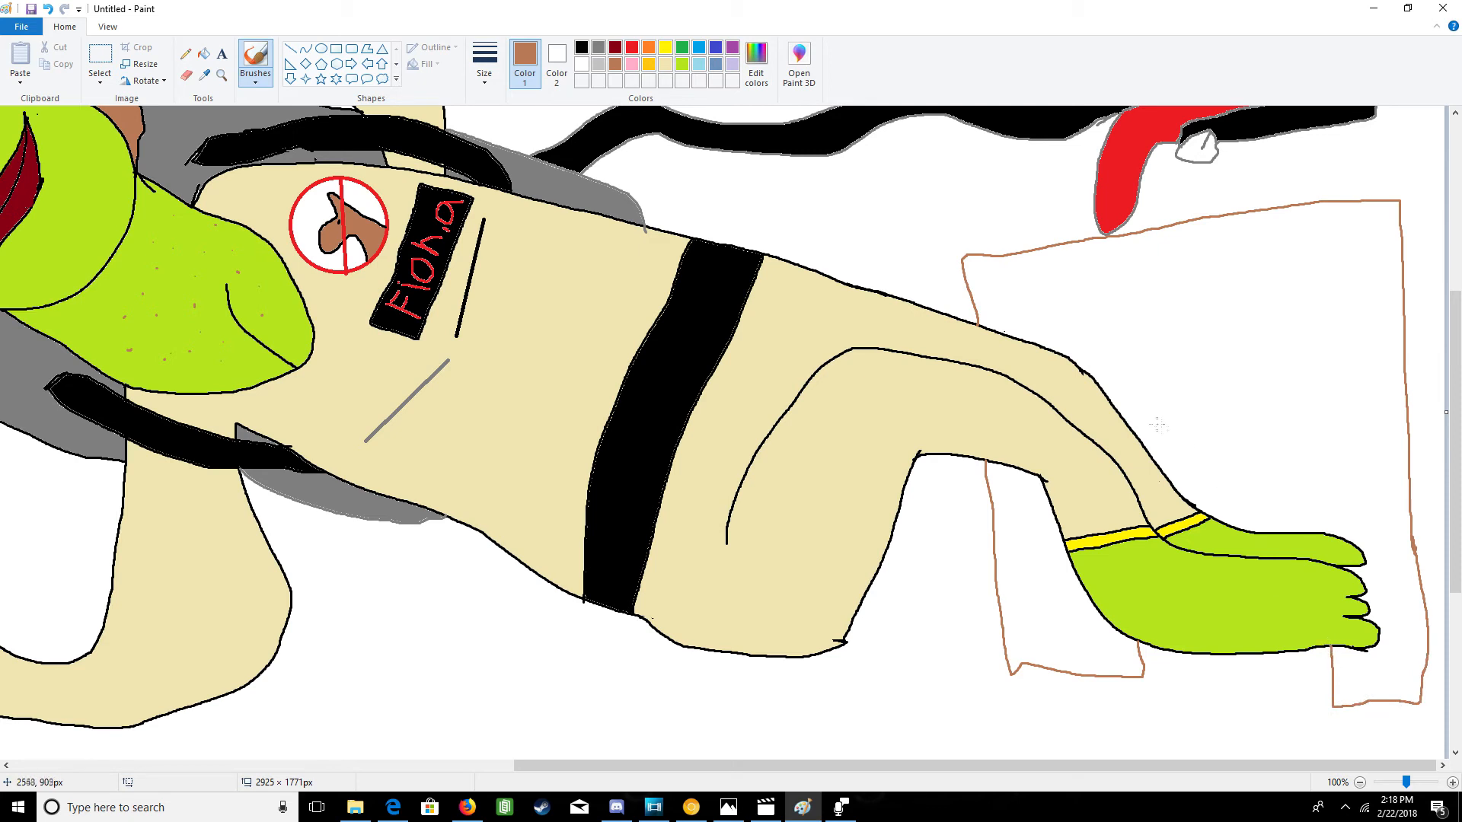
mouse_move(1154, 430)
left_mouse_down()
mouse_move(1140, 329)
mouse_move(987, 322)
left_mouse_up()
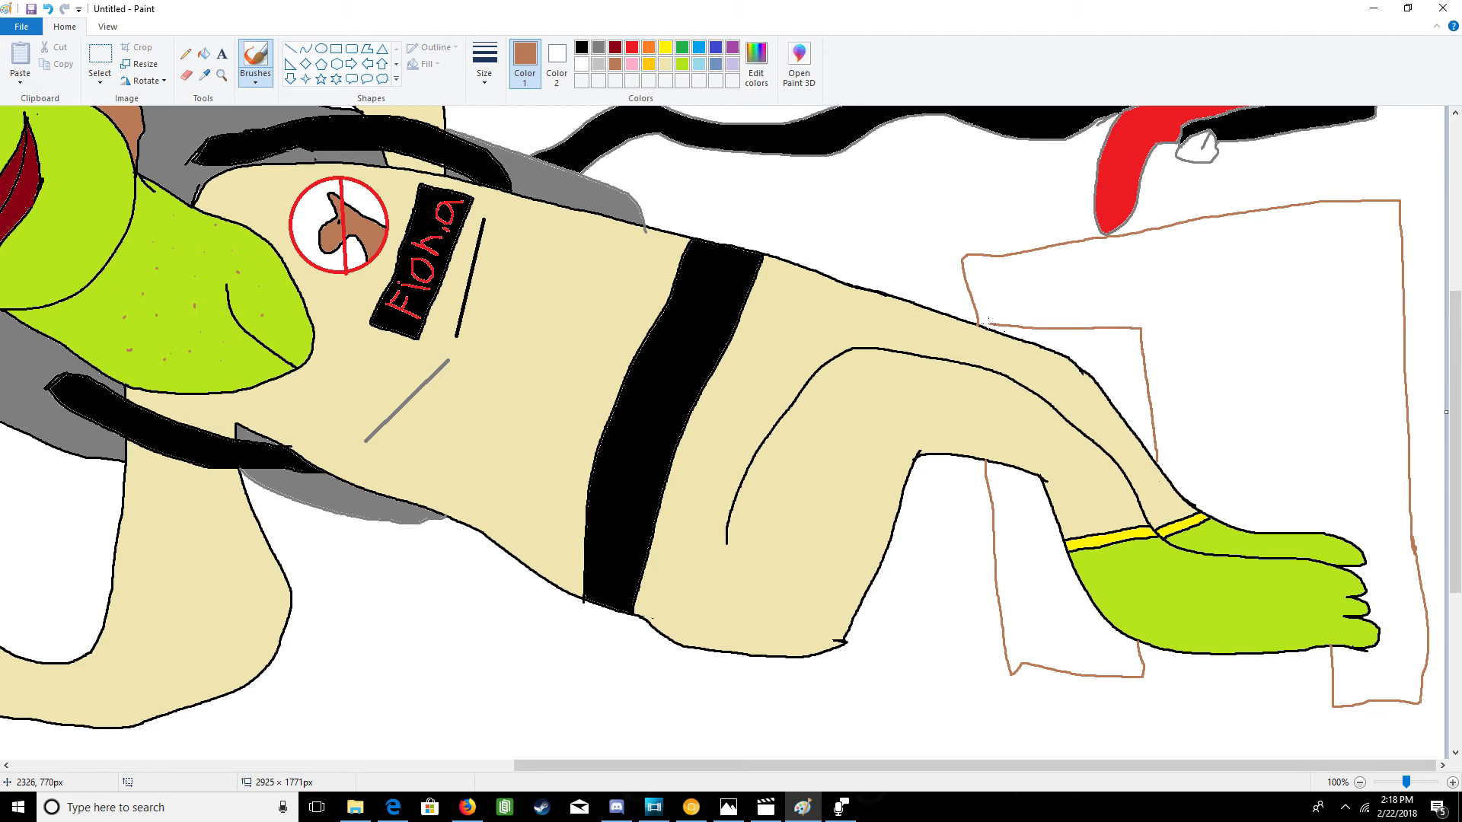
mouse_move(1325, 530)
left_mouse_down()
mouse_move(1308, 335)
mouse_move(1393, 312)
left_mouse_up()
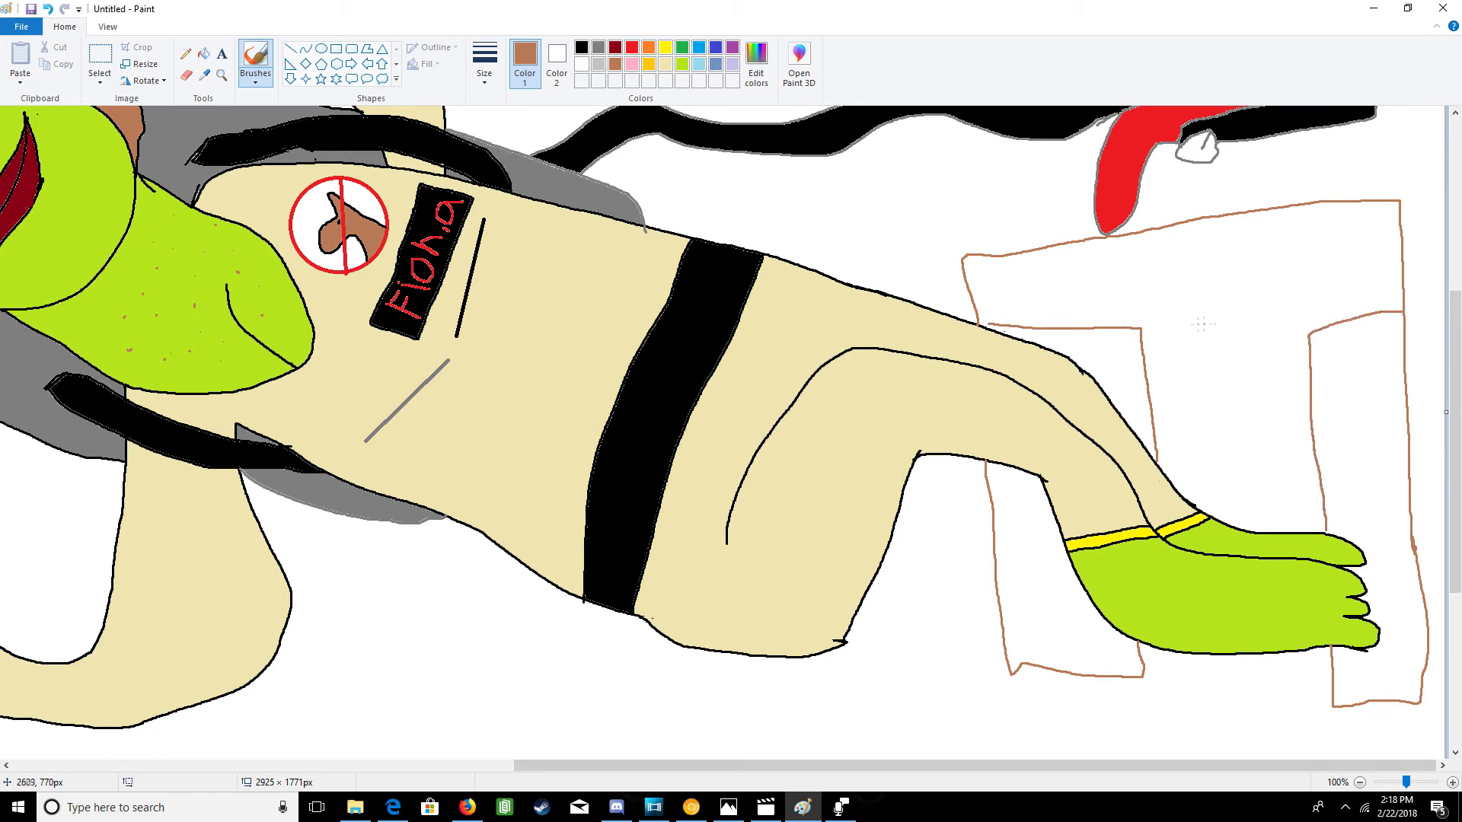
left_click_drag(1144, 328, 1328, 325)
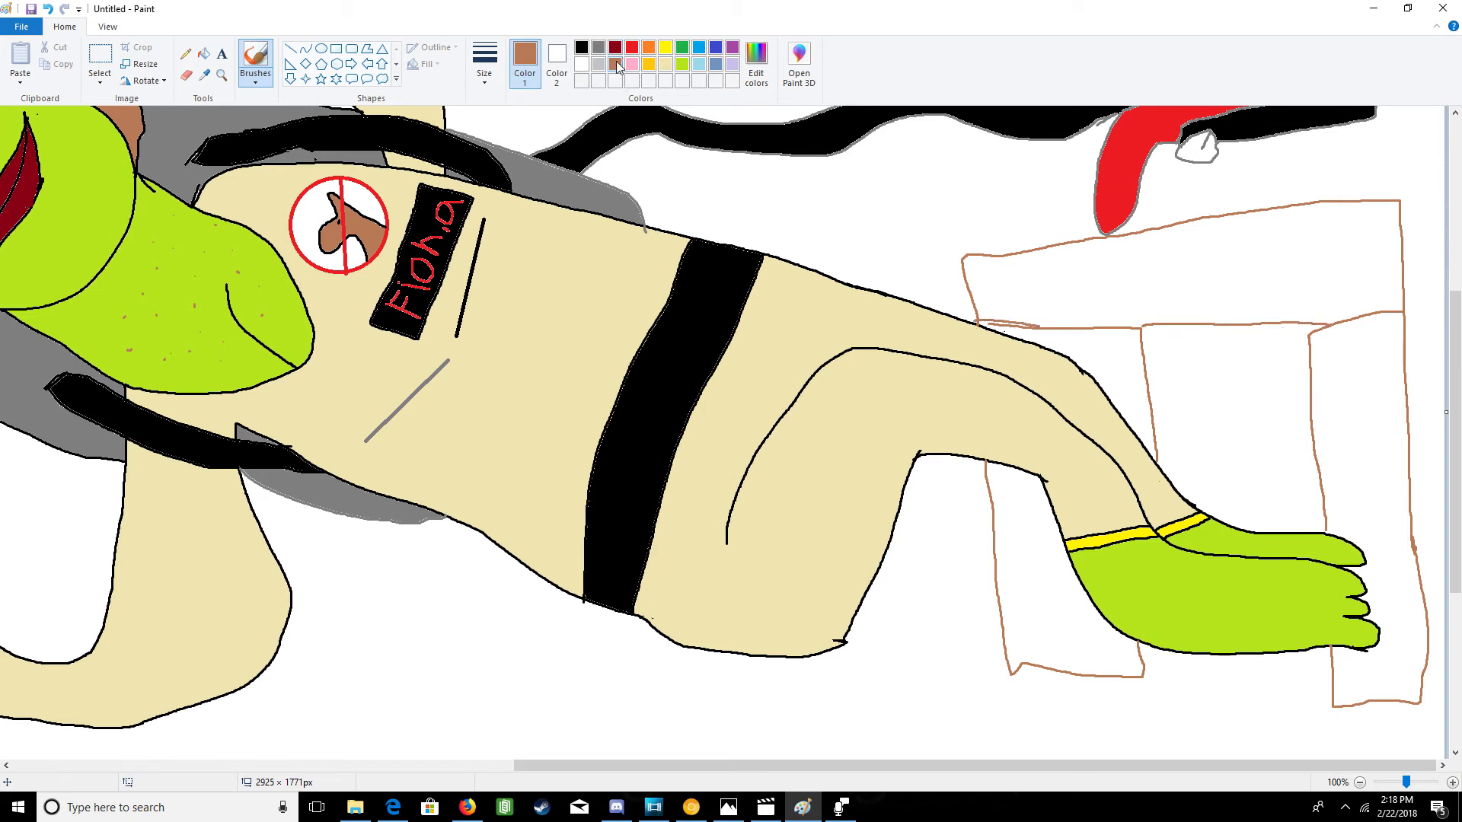
- Fill the tabletop and the upper part of the table's near leg with brown
left_click(203, 53)
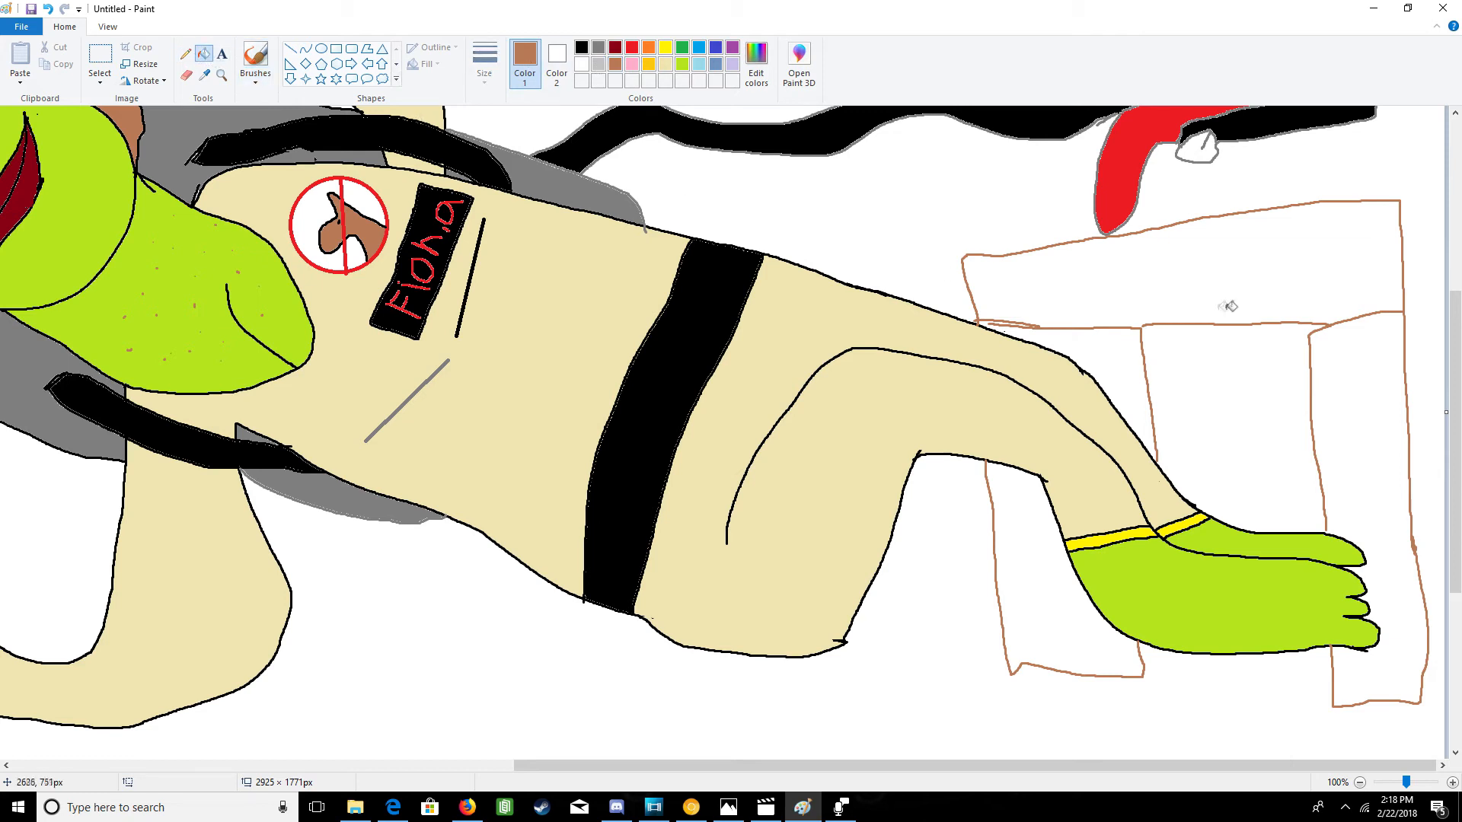
left_click(1233, 296)
left_click(1111, 356)
left_click(1388, 397)
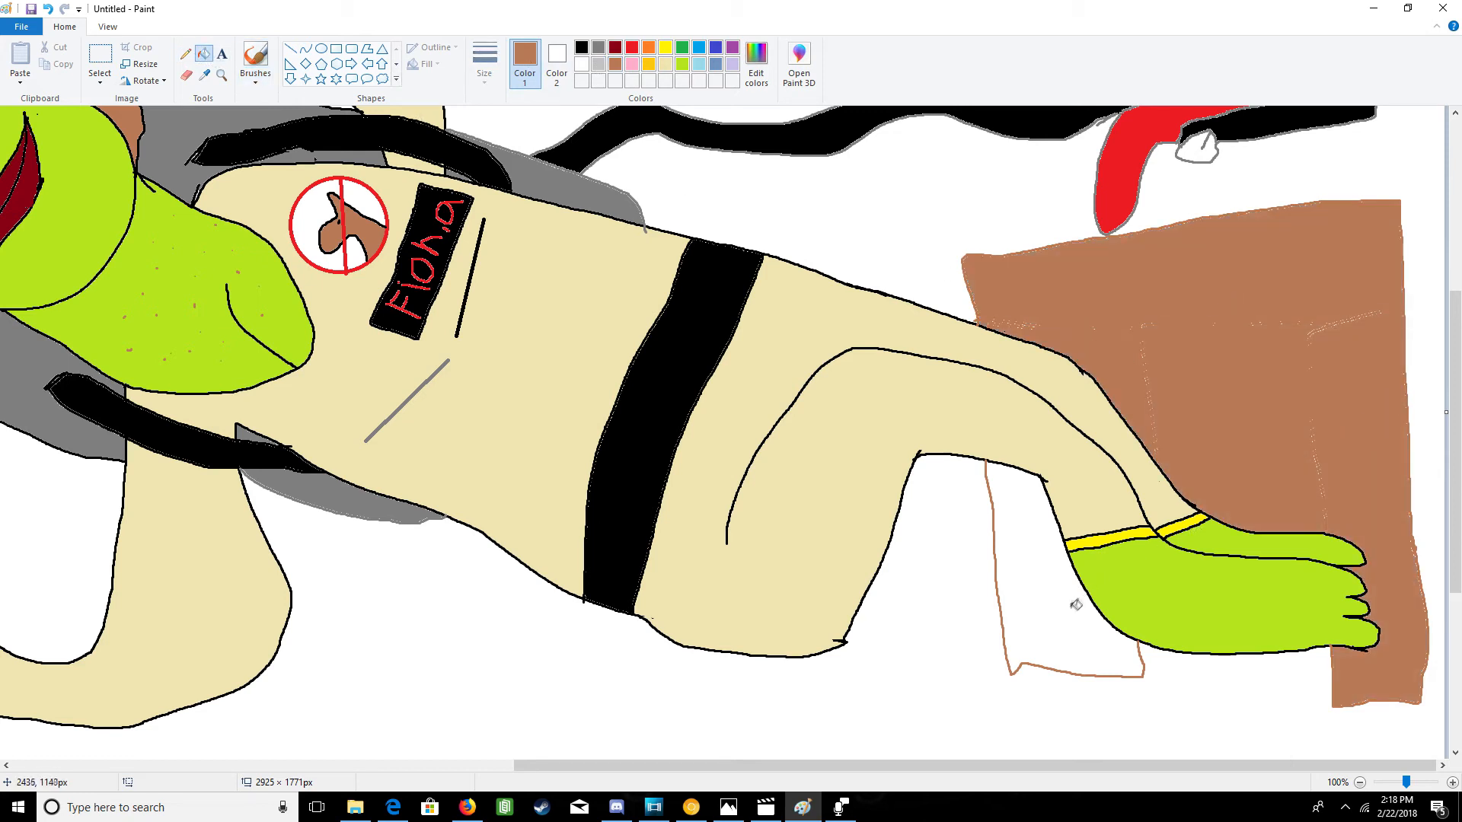
left_click(1073, 608)
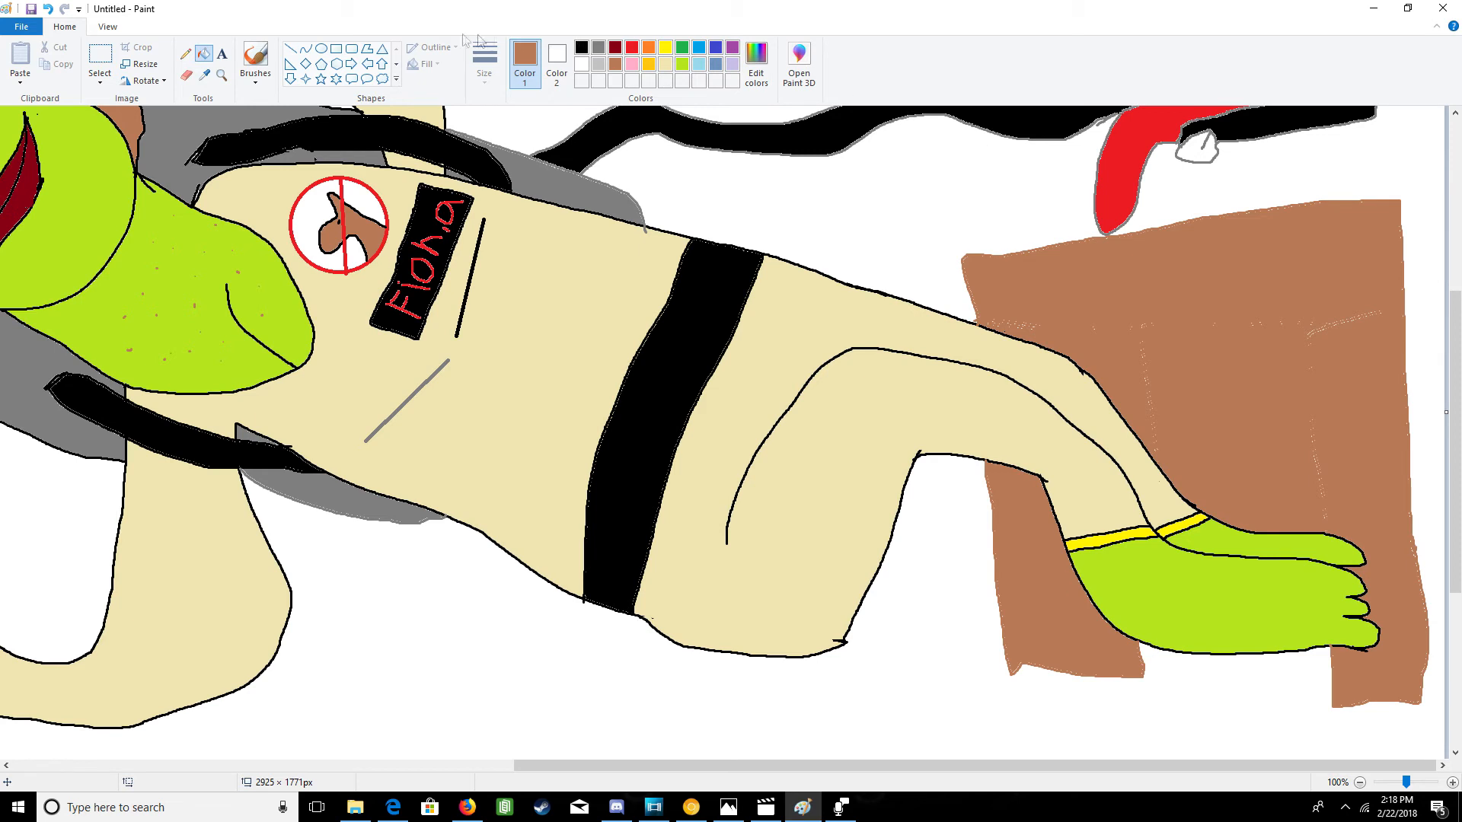
left_click(47, 9)
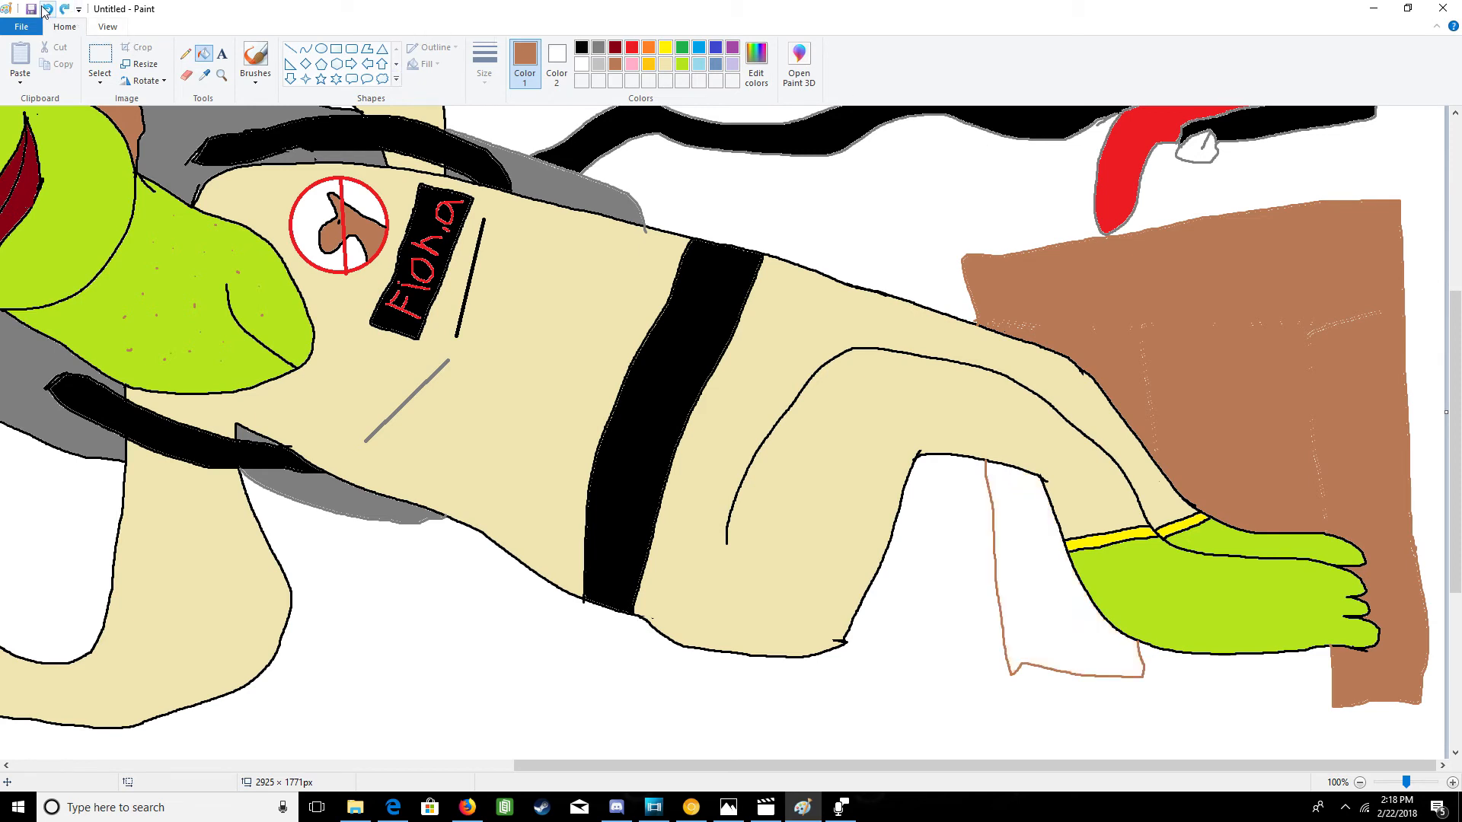
left_click(47, 9)
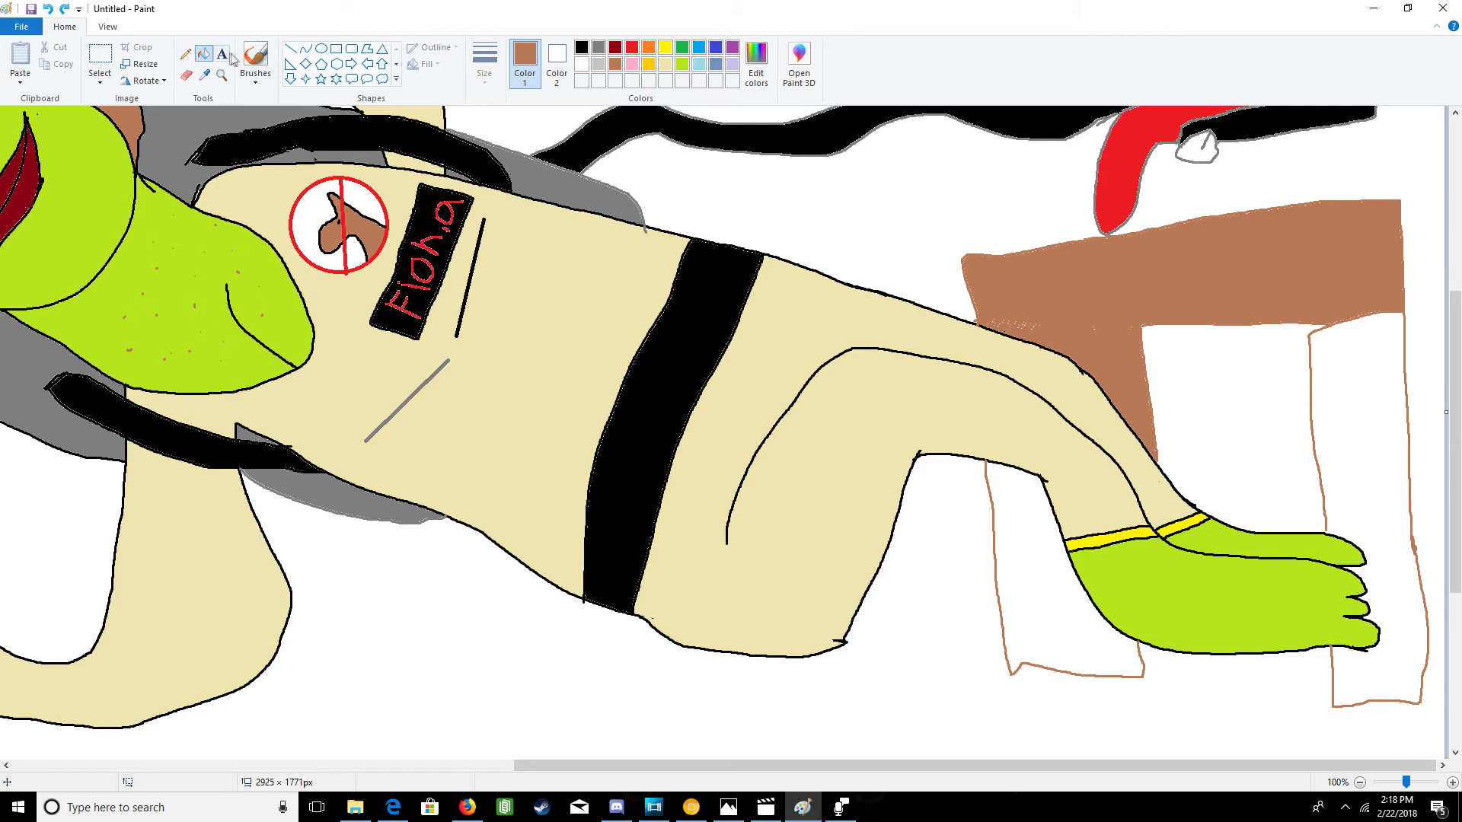
- Fill the table's far leg and the lower part of its near leg with brown, keeping the gap between them white
left_click(258, 55)
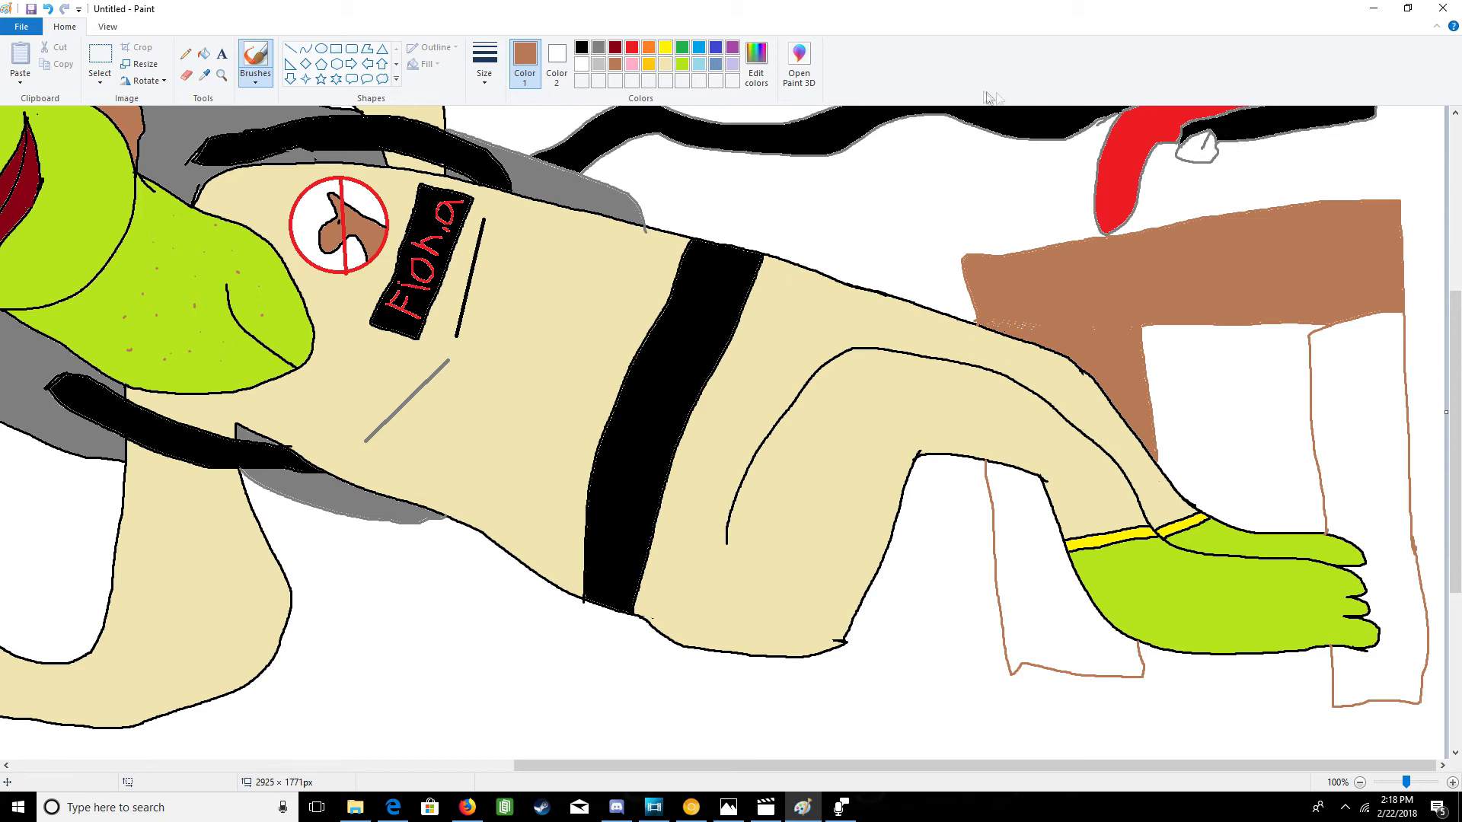
left_click(203, 54)
left_click(1375, 443)
left_click(1058, 561)
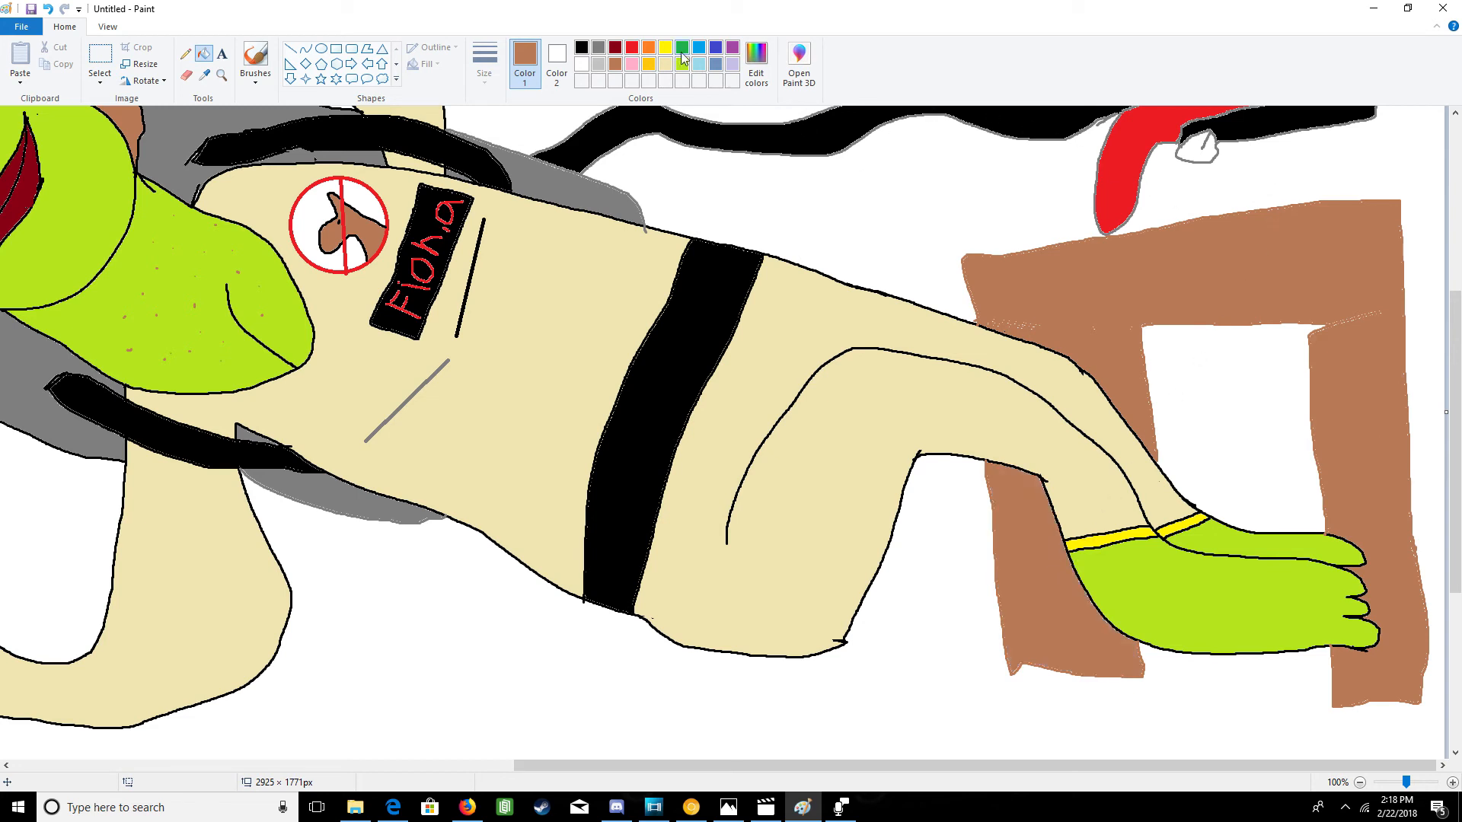
- Outline a narrow support between the nozzle and the tabletop in light grey and fill it with the same colour
left_click(599, 64)
left_click(255, 59)
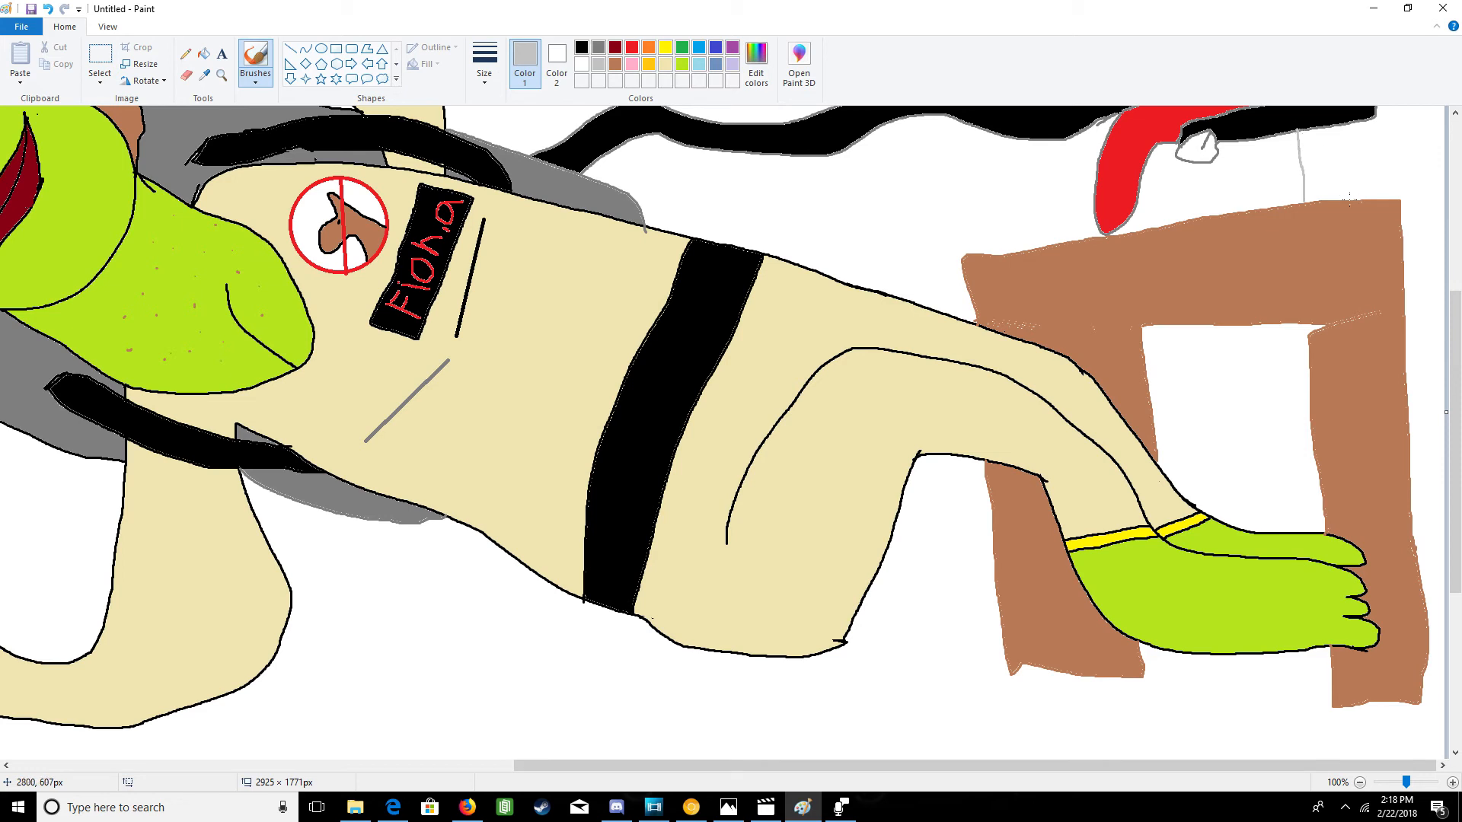
left_click_drag(1352, 200, 1343, 161)
left_click_drag(1306, 105, 1290, 111)
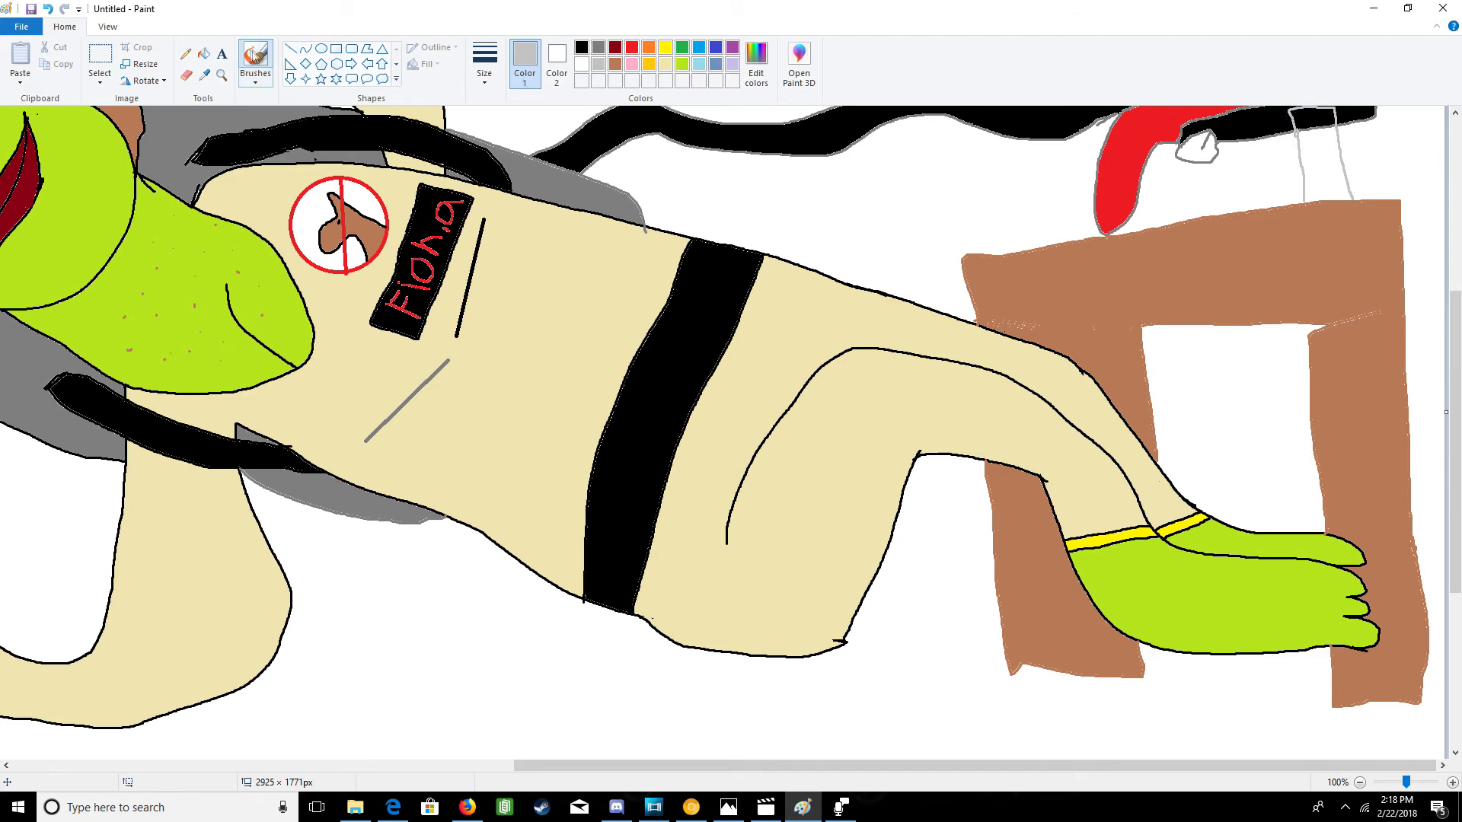
left_click(203, 53)
left_click(1328, 162)
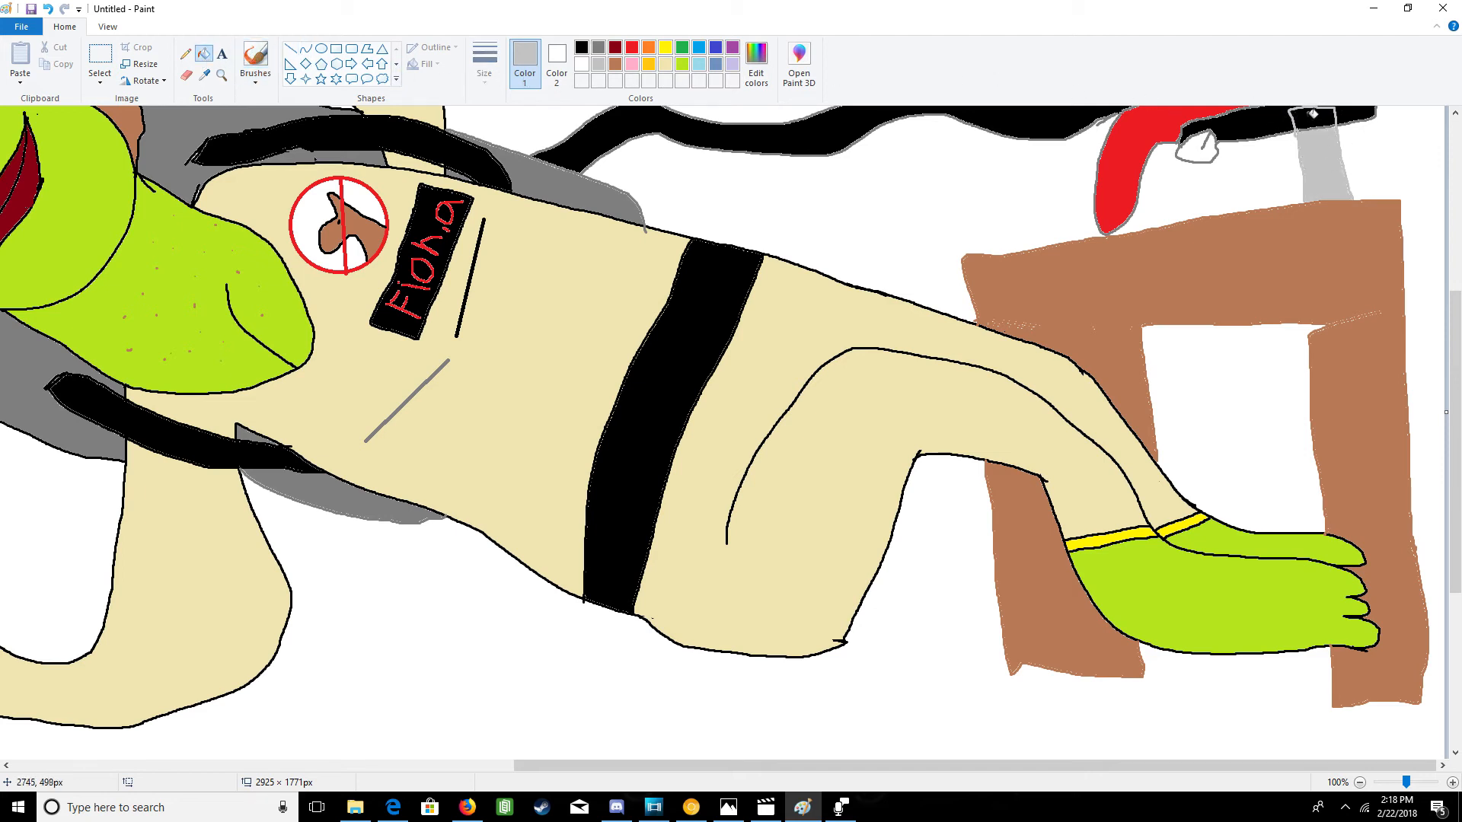
- Widen the canvas beyond the table, making it about 3596 x 1740 px
mouse_move(1459, 350)
left_mouse_down()
mouse_move(1453, 259)
mouse_move(1449, 312)
left_mouse_up()
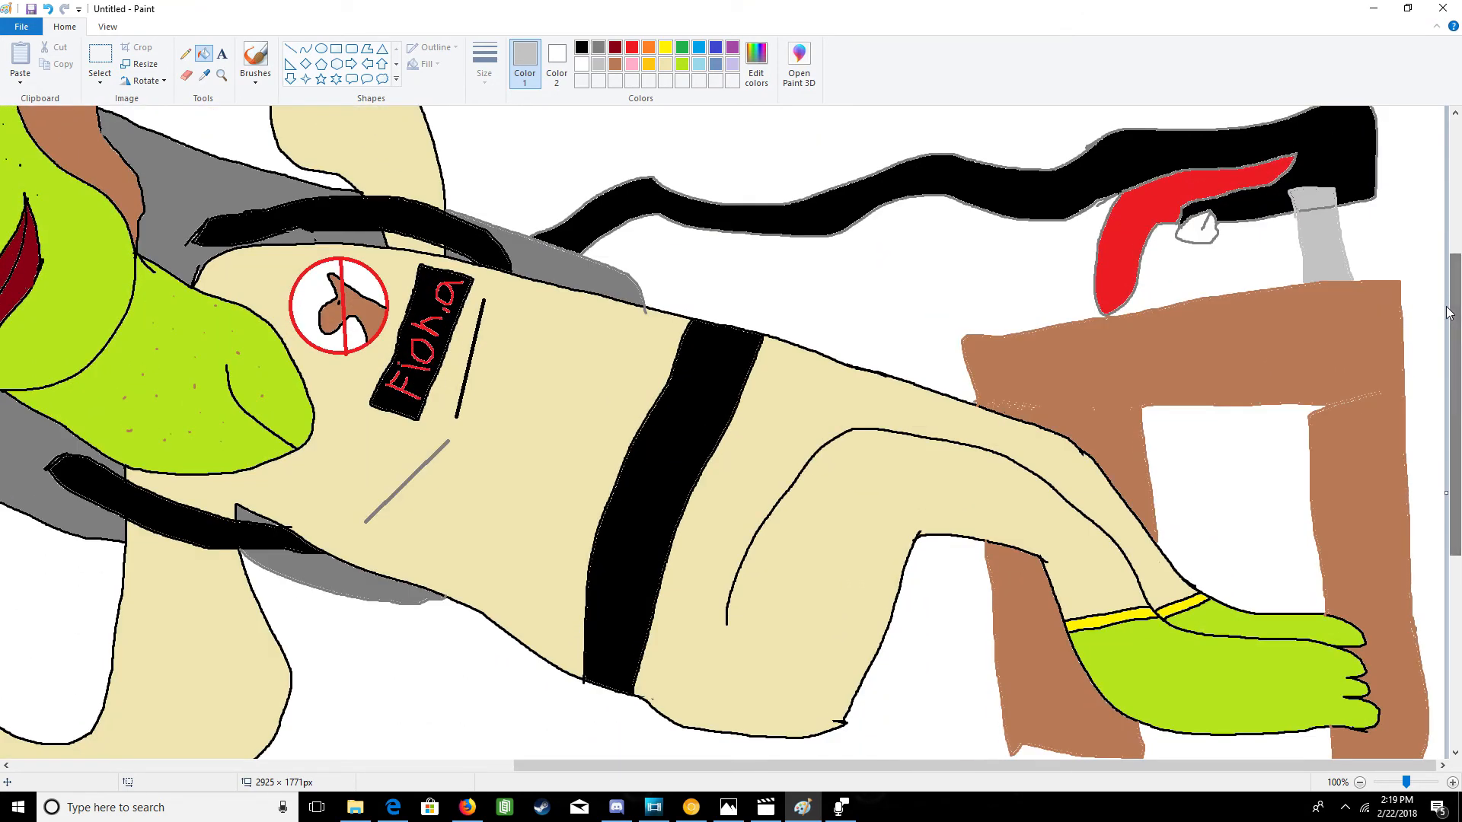
scroll(1448, 312, "down", 5)
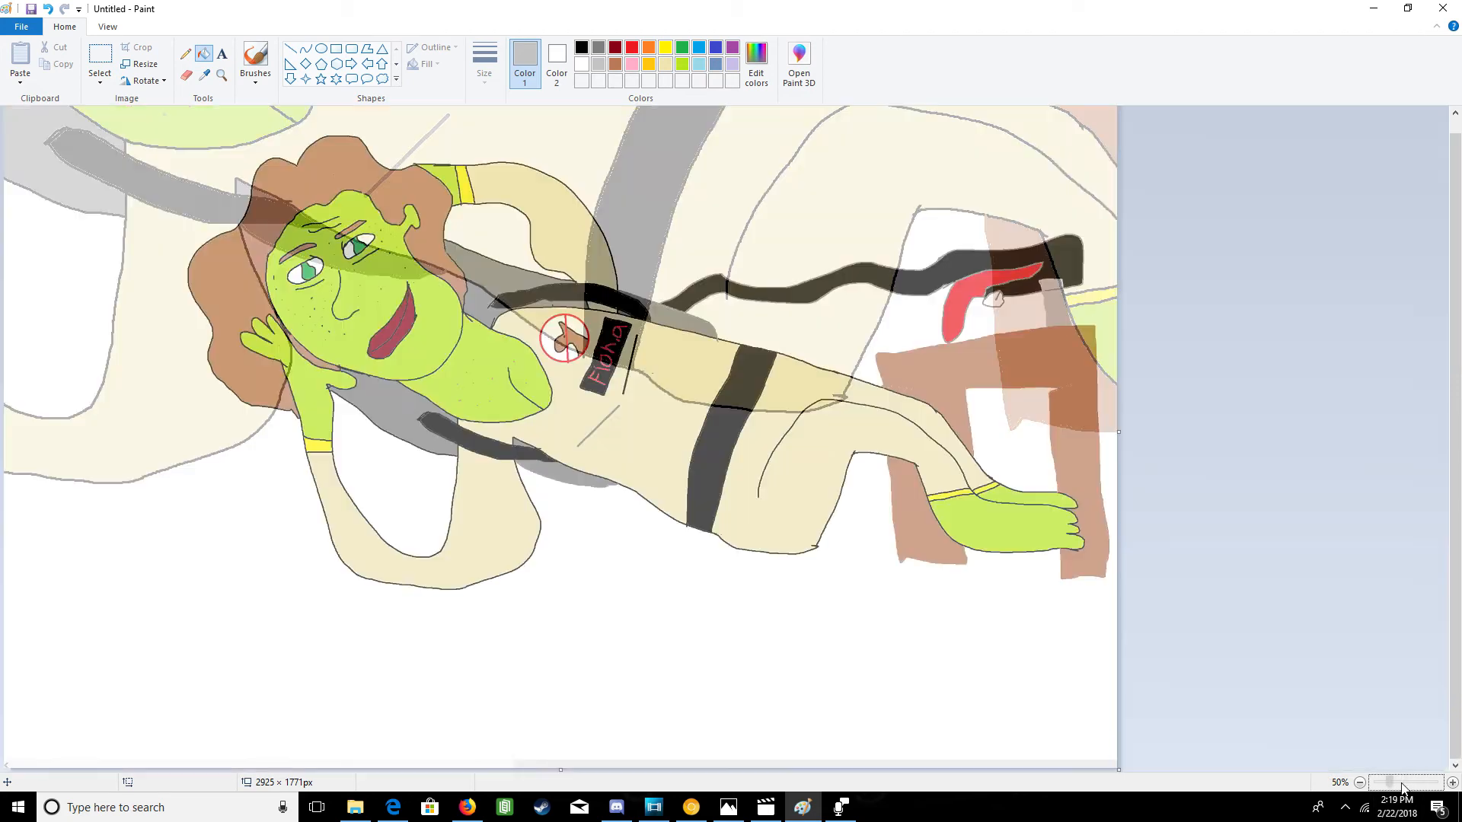
left_click(1401, 784)
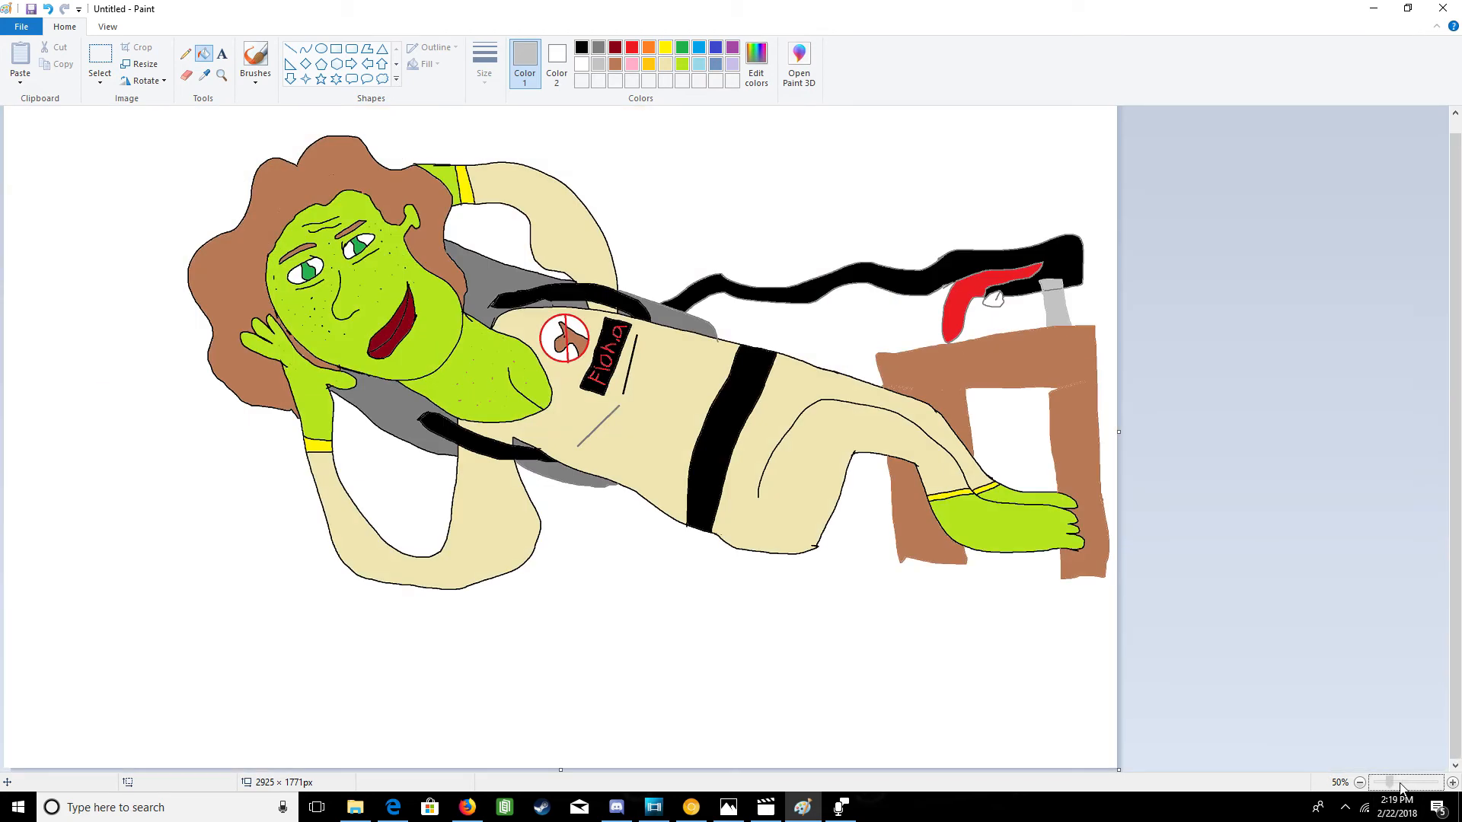
left_click_drag(1122, 431, 1373, 449)
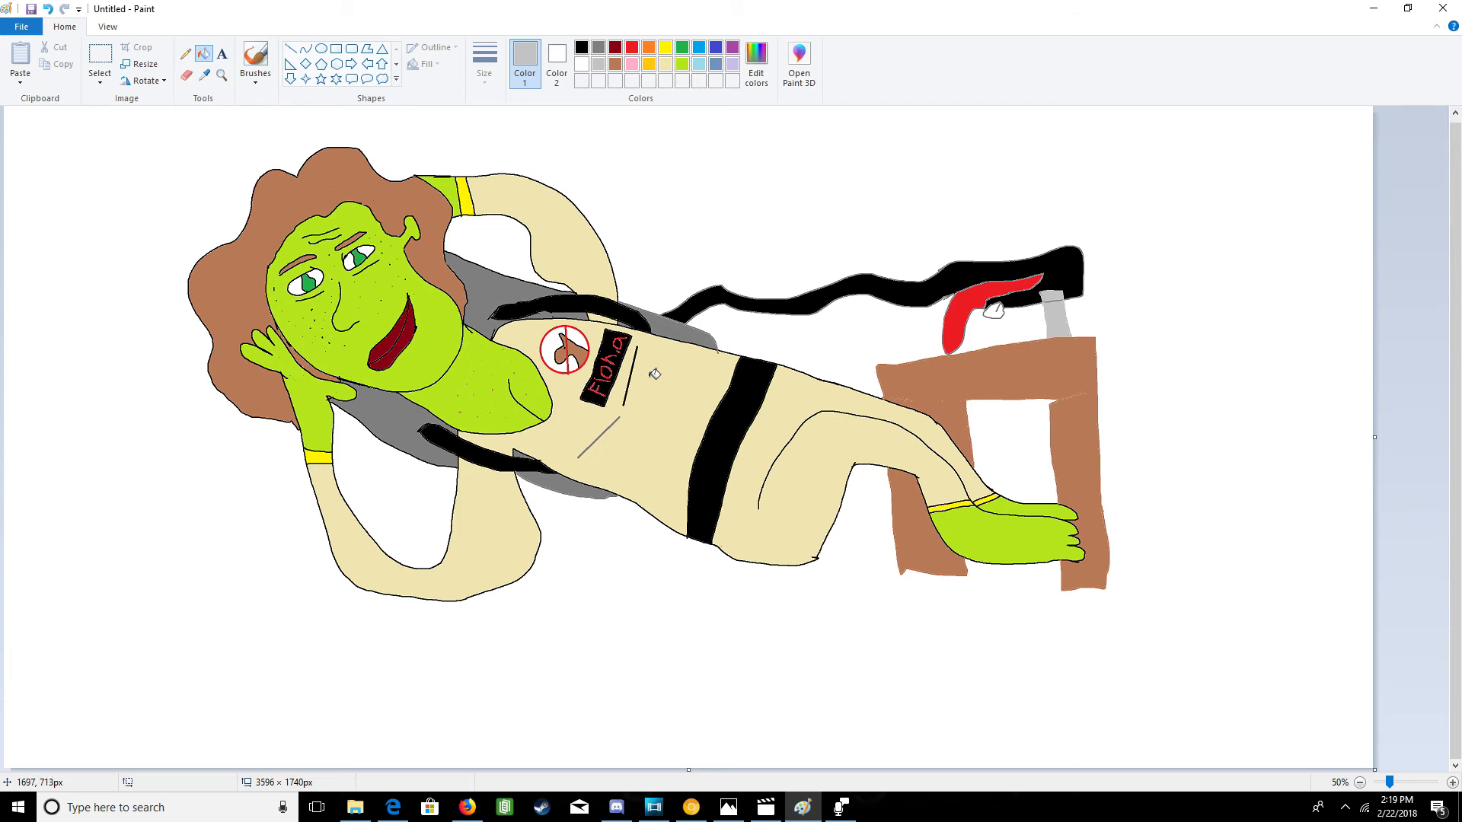
- Draw thin wavy black strand lines through Fiona's brown hair with the Pencil
left_click(185, 54)
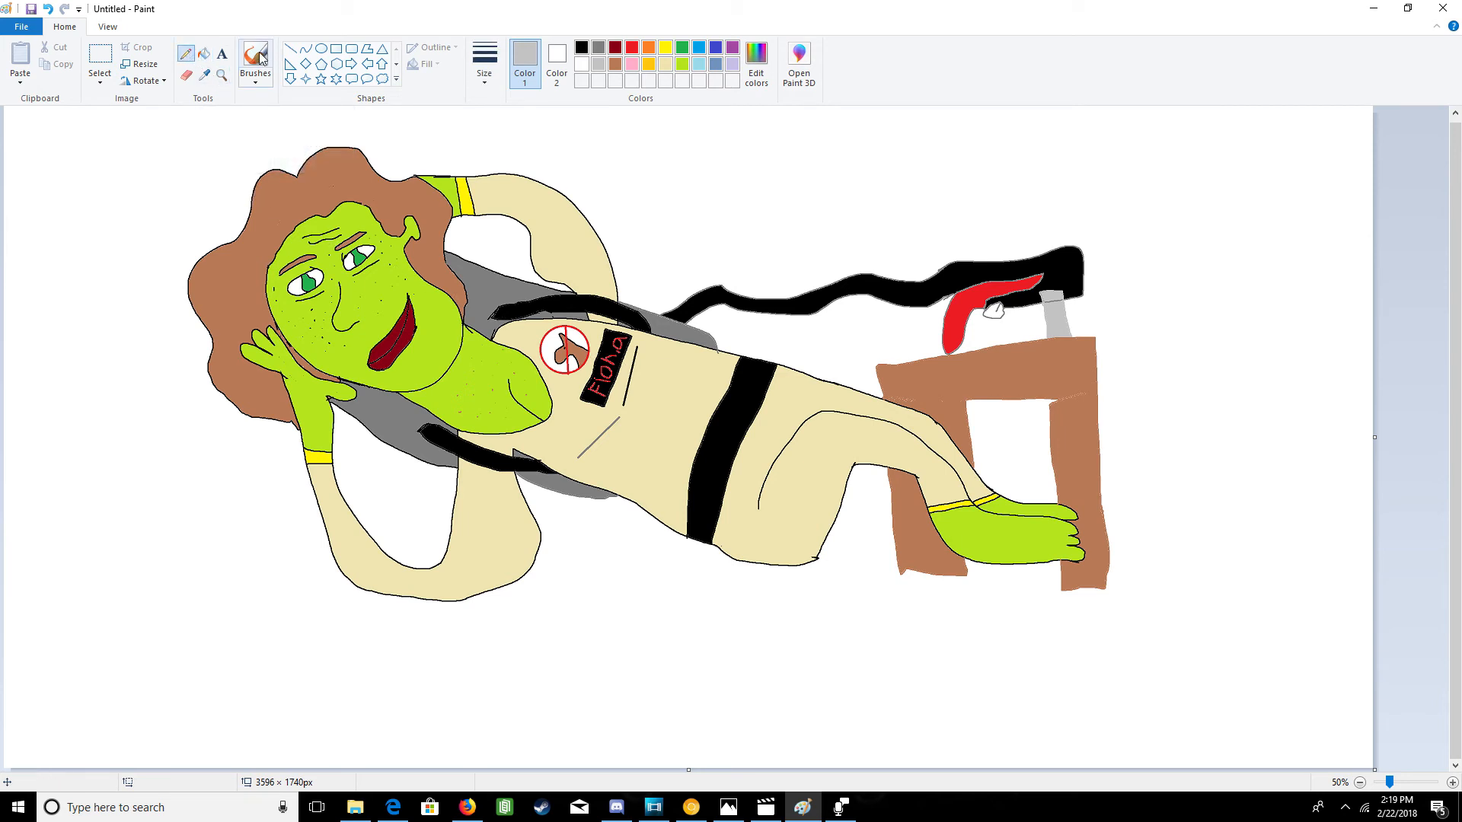
left_click(581, 48)
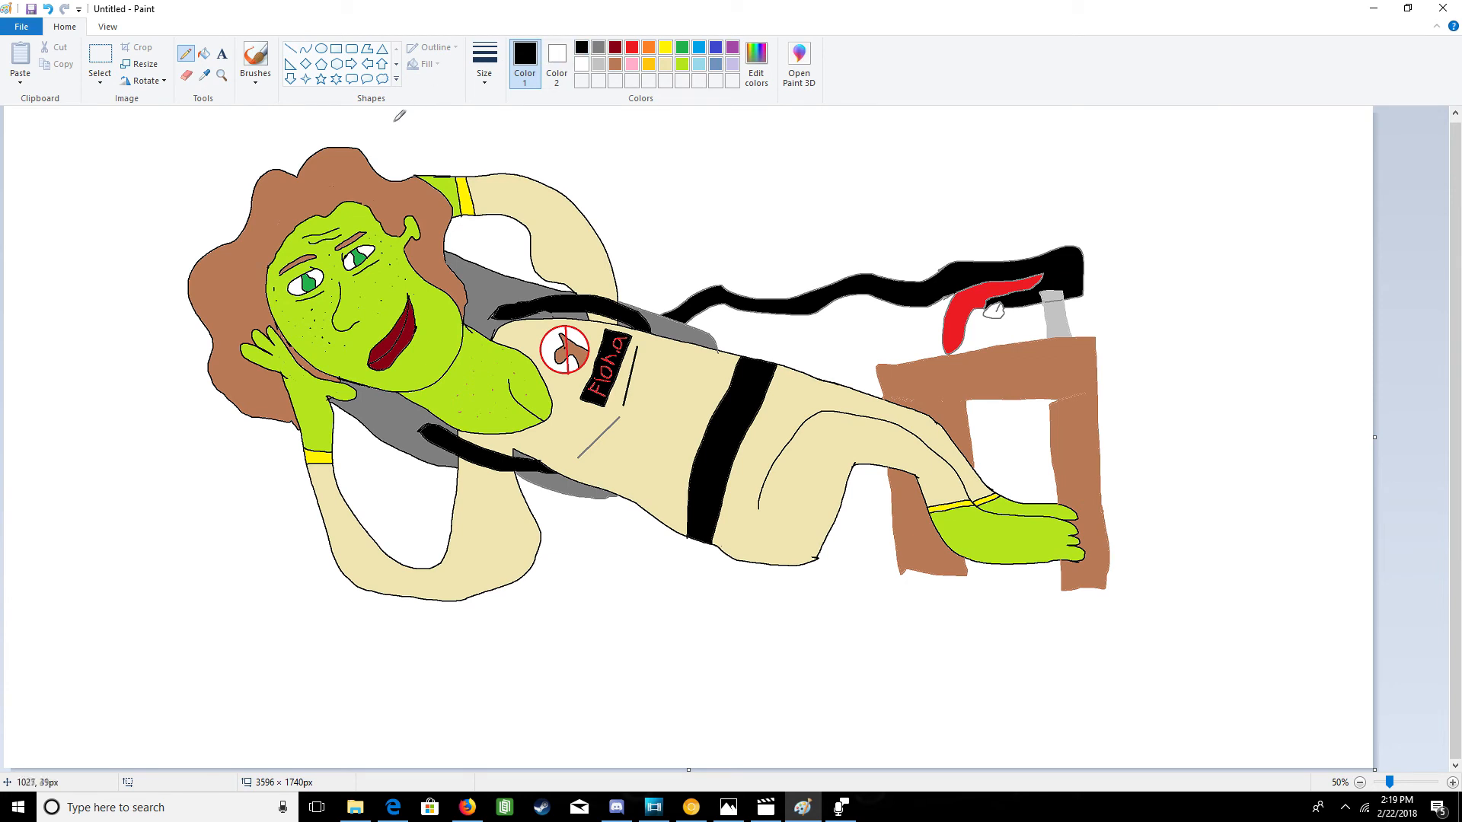
mouse_move(438, 239)
left_mouse_down()
mouse_move(435, 224)
mouse_move(334, 160)
mouse_move(327, 189)
mouse_move(271, 193)
mouse_move(216, 292)
mouse_move(244, 265)
mouse_move(232, 348)
mouse_move(238, 378)
mouse_move(263, 387)
mouse_move(235, 360)
left_mouse_up()
left_click_drag(268, 221, 257, 283)
left_click_drag(266, 220, 352, 190)
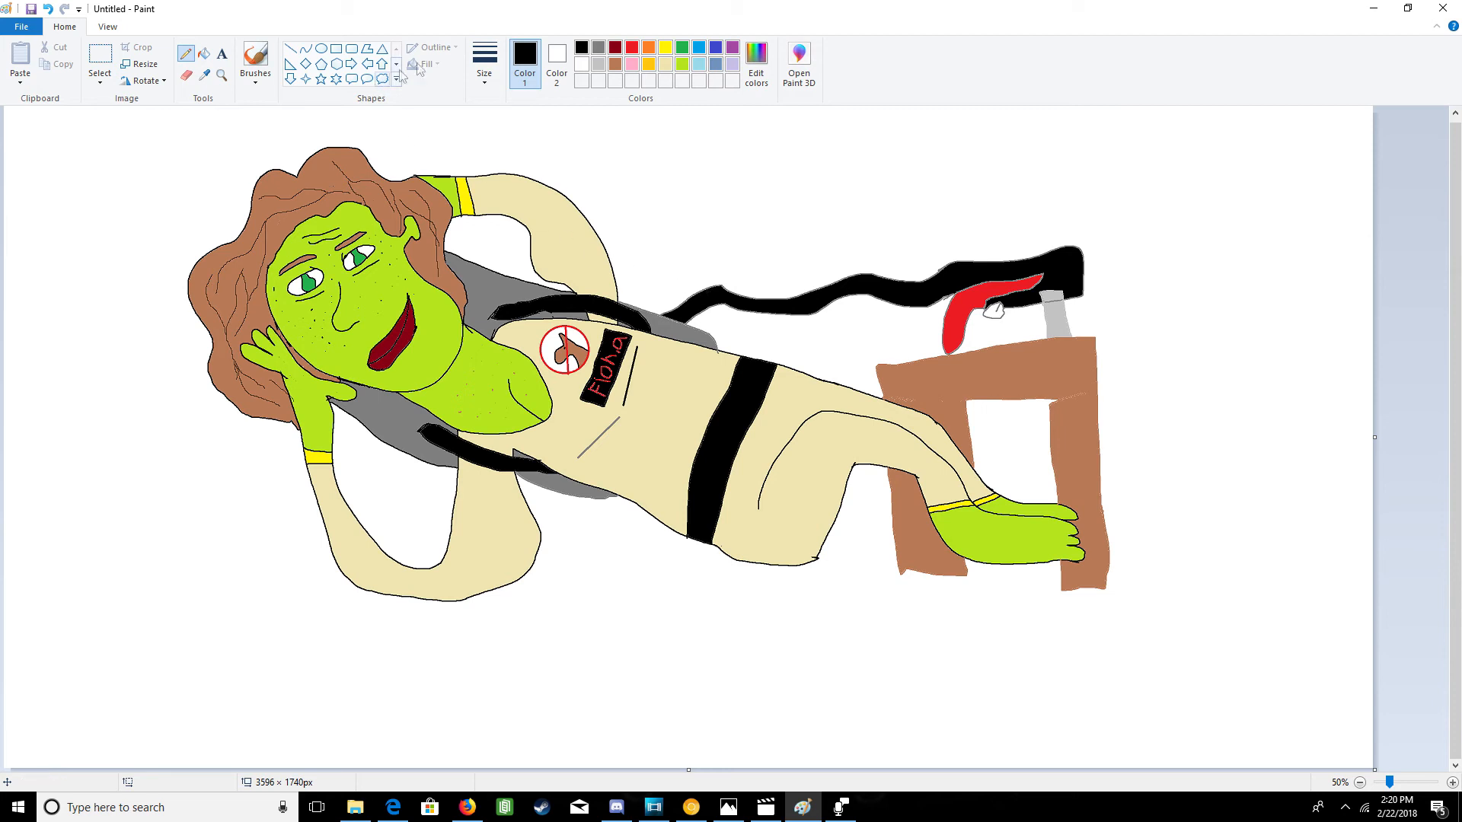
- Brush two long wavy black lines across the full canvas width beneath Fiona and the table for a floor
left_click(254, 59)
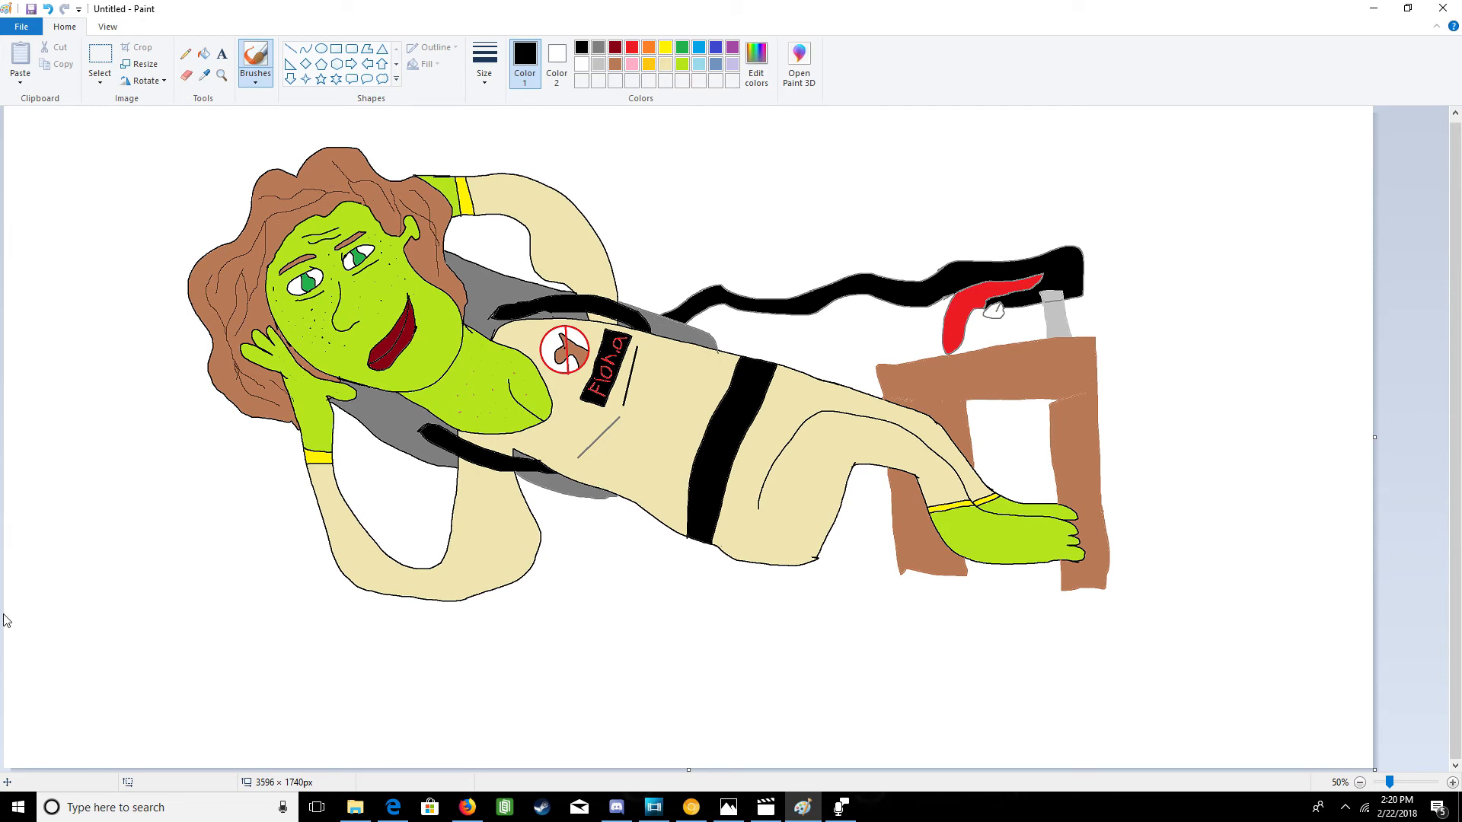
mouse_move(13, 615)
left_mouse_down()
mouse_move(614, 604)
mouse_move(864, 581)
mouse_move(1380, 587)
left_mouse_up()
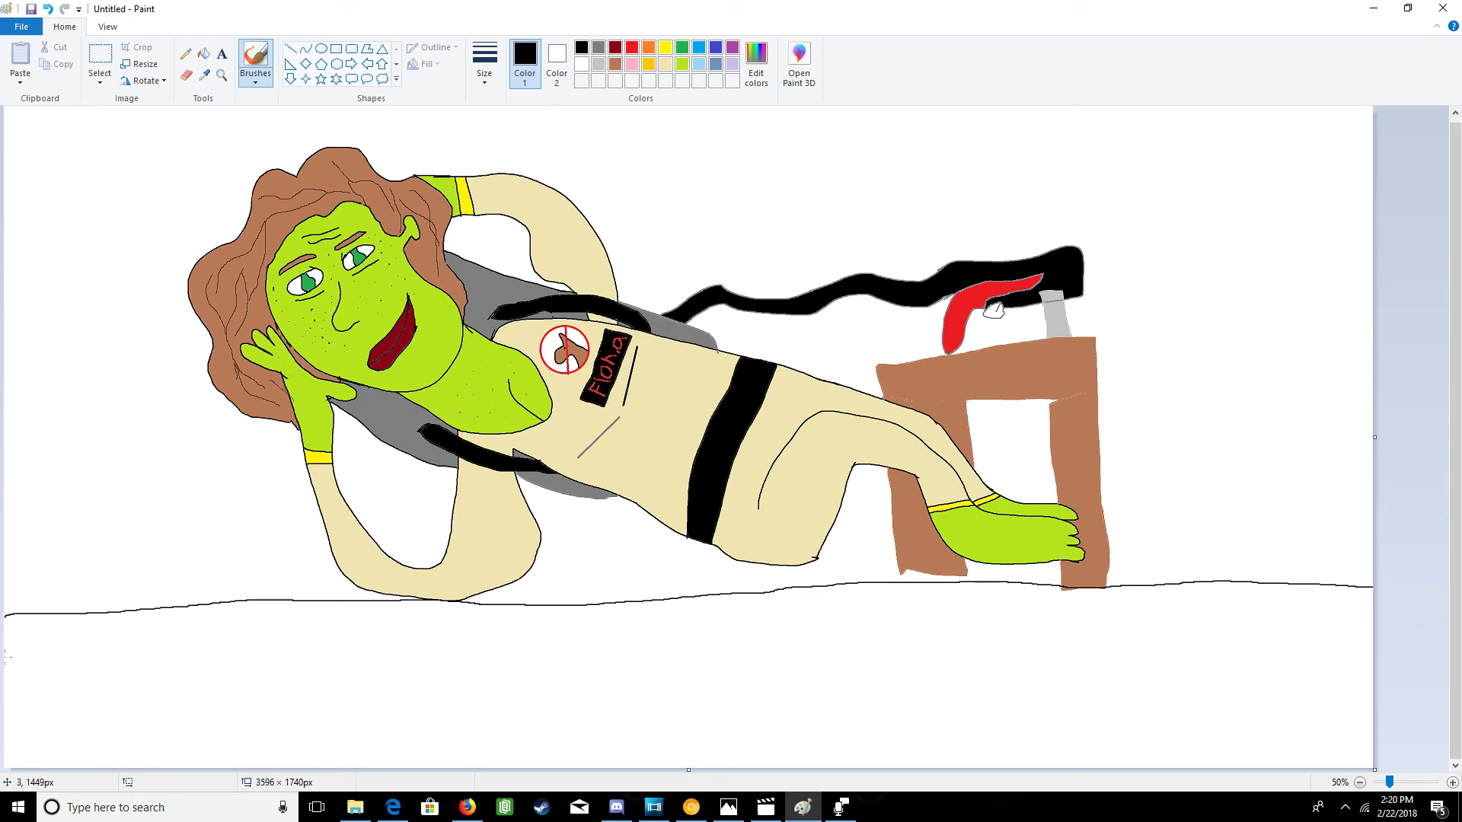
mouse_move(20, 655)
left_mouse_down()
mouse_move(274, 653)
mouse_move(868, 697)
mouse_move(1374, 681)
mouse_move(1381, 666)
left_mouse_up()
- Divide both floor rows into tiles with short slanted black lines across the full width
mouse_move(1253, 583)
left_mouse_down()
mouse_move(1242, 675)
mouse_move(1177, 711)
mouse_move(1168, 763)
left_mouse_up()
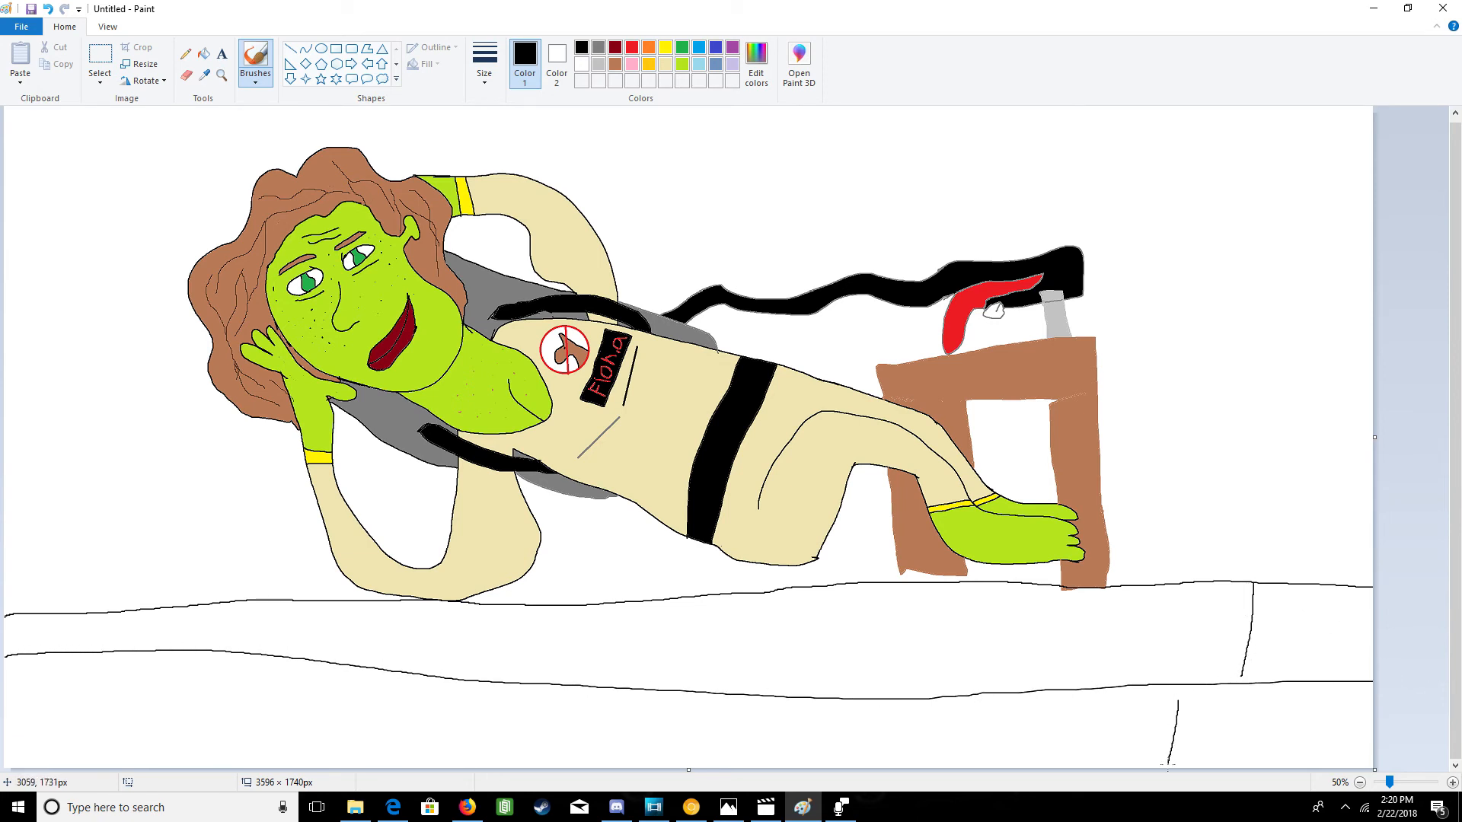
left_click_drag(1092, 692, 1002, 583)
left_click_drag(918, 702, 909, 760)
left_click_drag(859, 705, 788, 594)
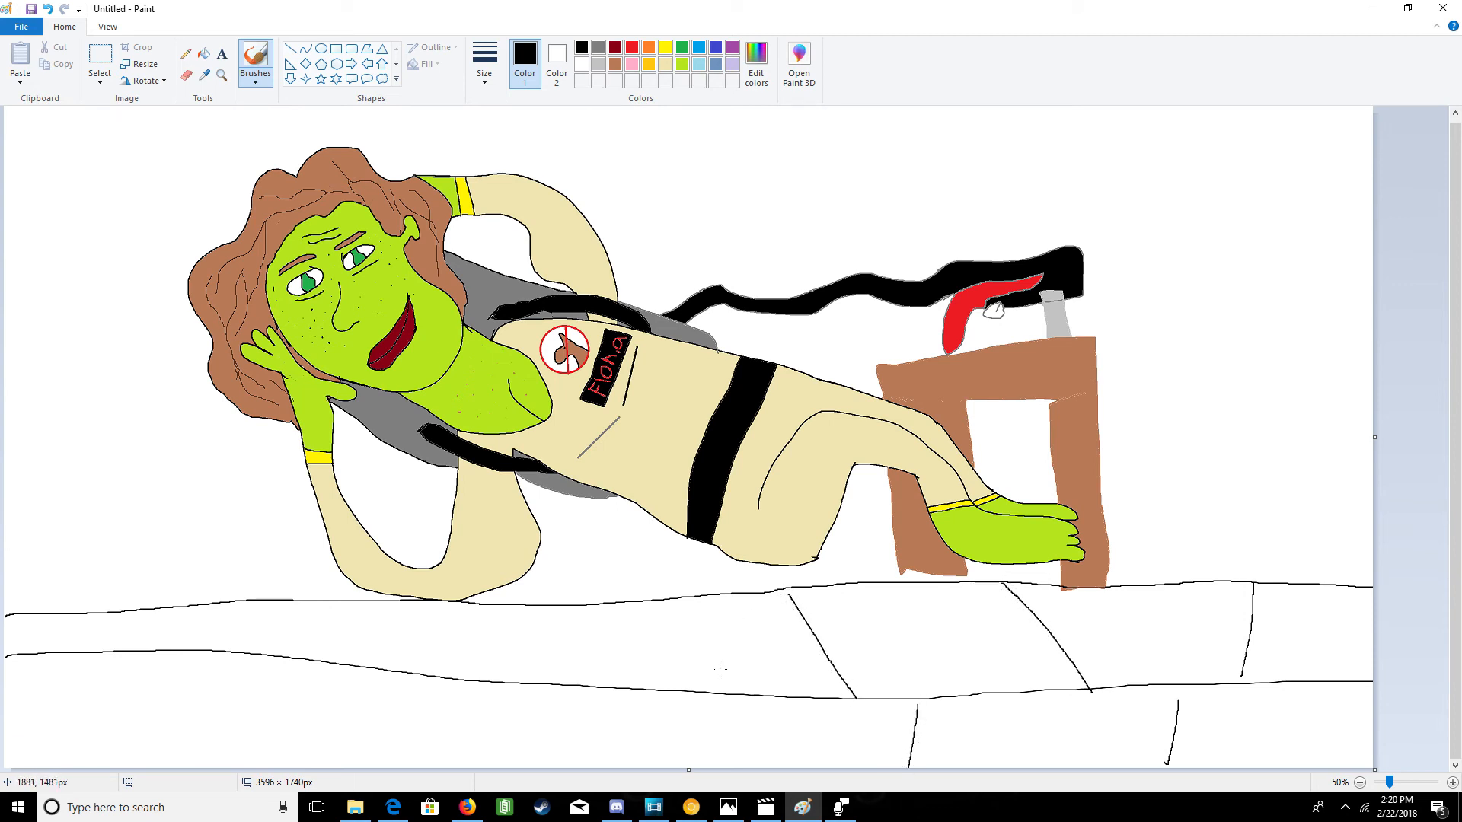
left_click_drag(718, 692, 709, 767)
left_click_drag(659, 683, 631, 612)
left_click_drag(546, 683, 528, 767)
left_click_drag(506, 684, 454, 604)
left_click_drag(419, 682, 396, 767)
left_click_drag(374, 663, 348, 594)
left_click_drag(324, 653, 283, 767)
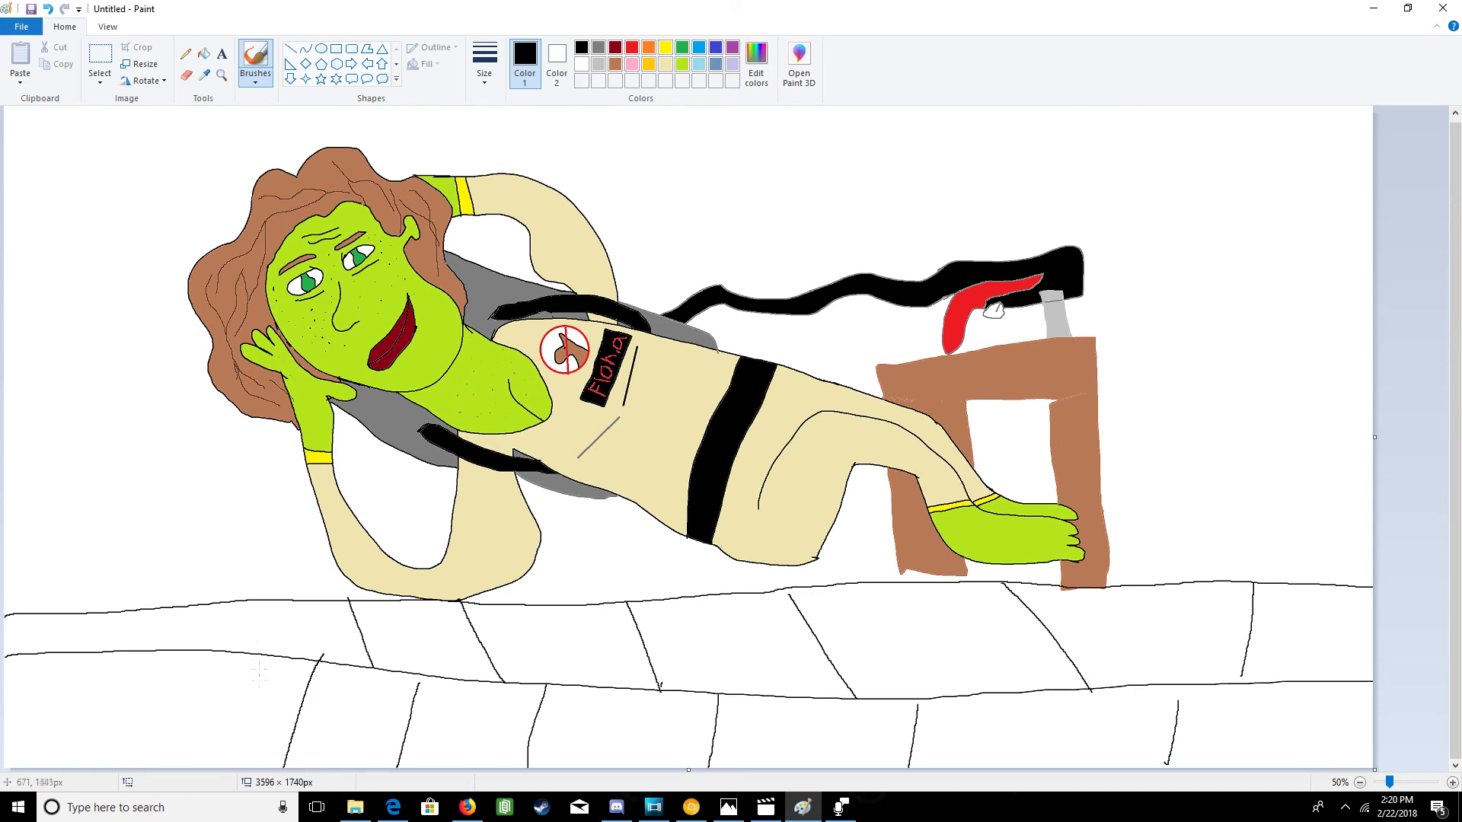
left_click_drag(252, 652, 221, 602)
left_click_drag(191, 651, 169, 768)
left_click_drag(121, 649, 111, 620)
left_click_drag(1178, 686, 1174, 755)
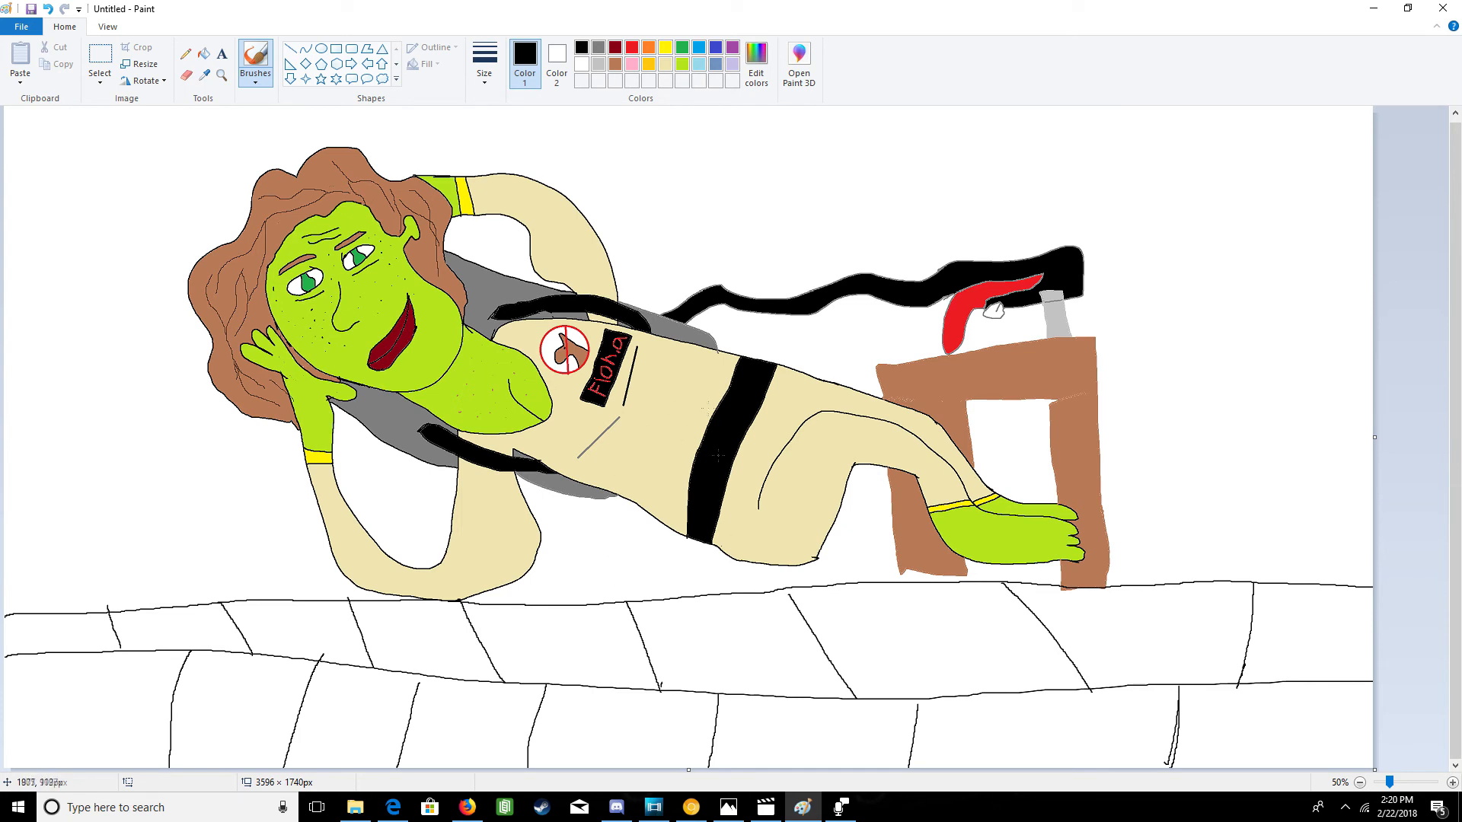
left_click(598, 64)
left_click(204, 56)
left_click(88, 637)
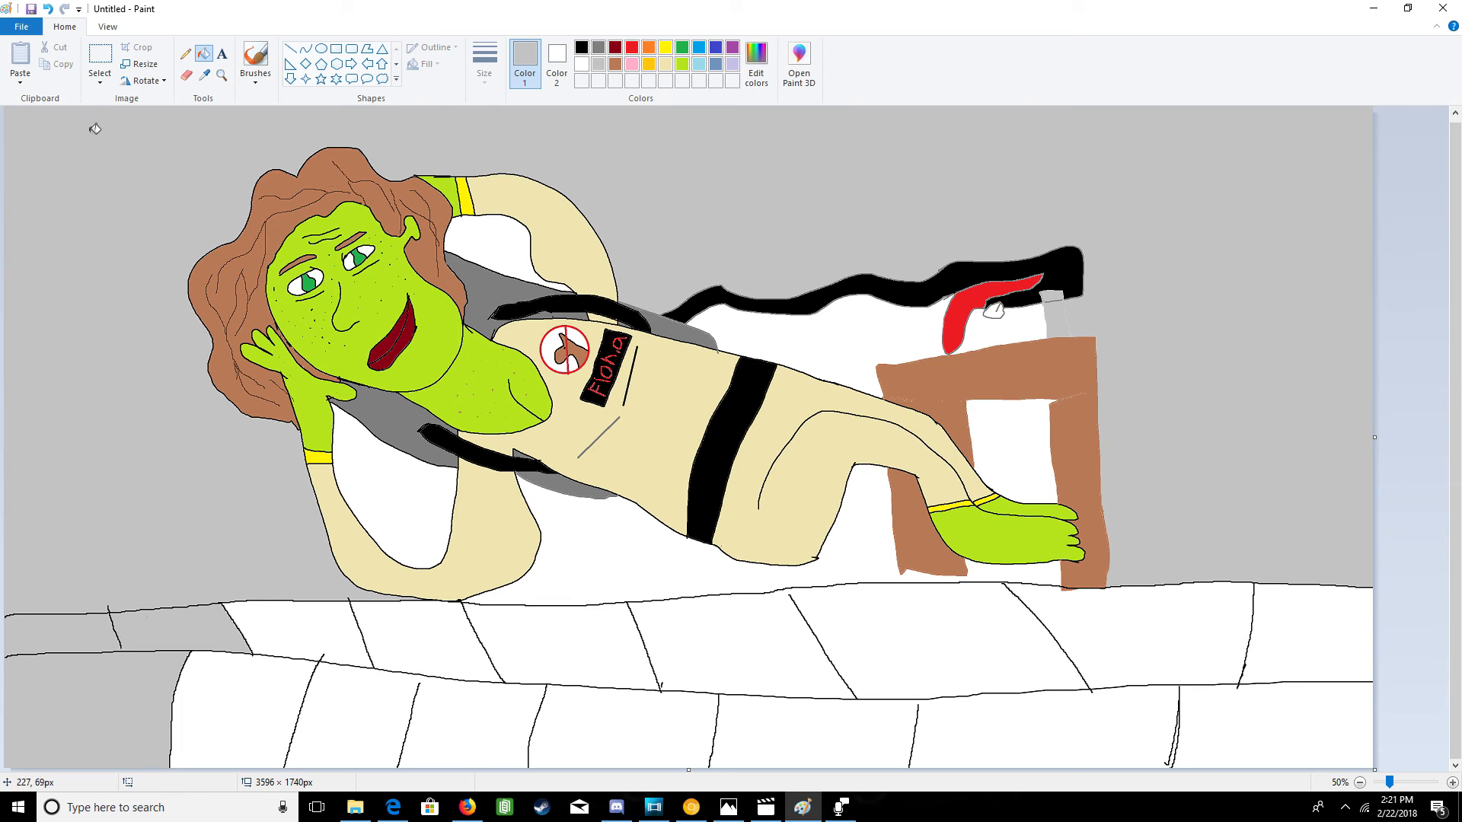
left_click(48, 8)
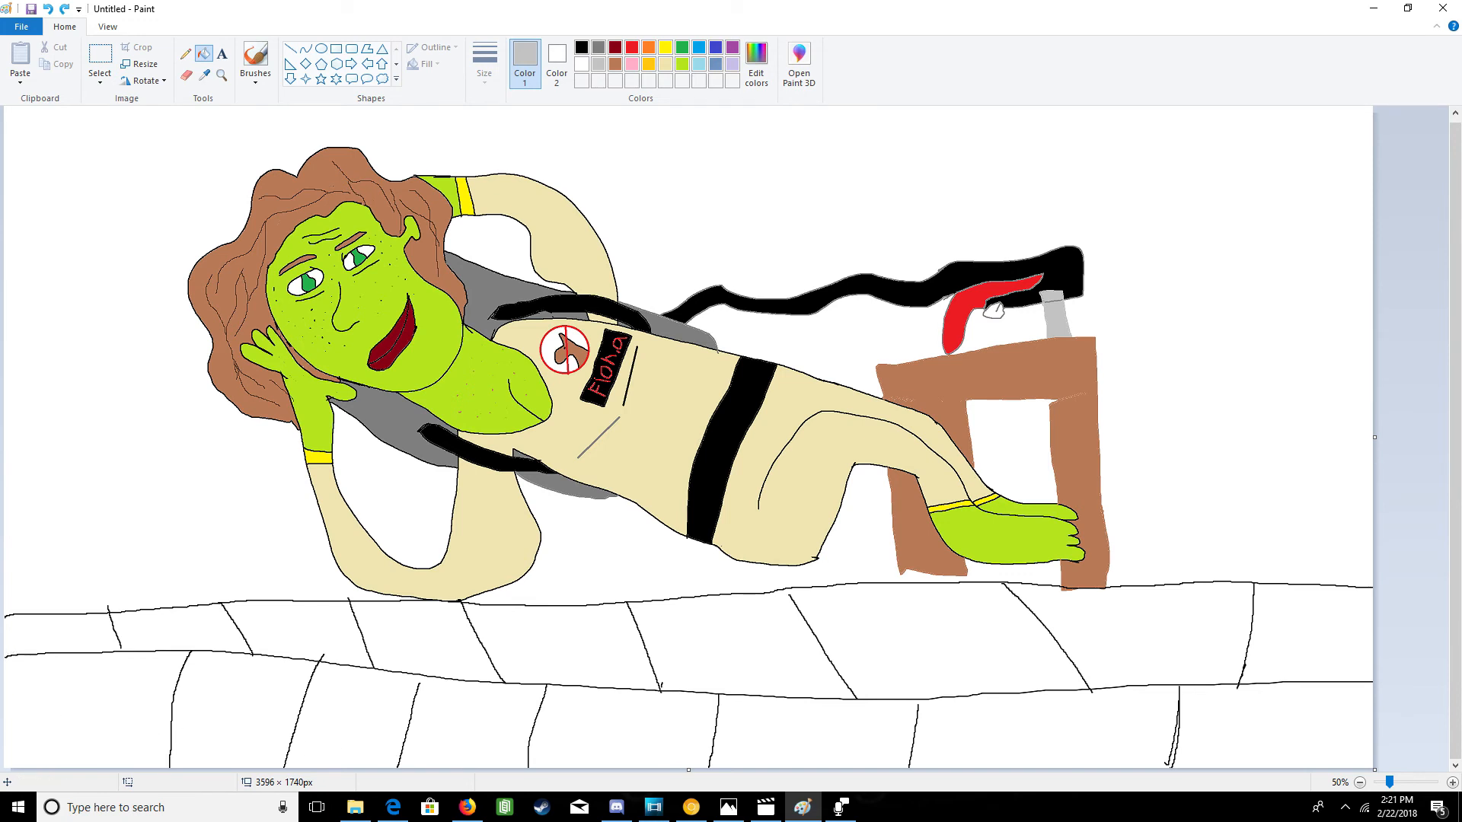
- Fill all tiles of the upper floor row with light grey
left_click(255, 58)
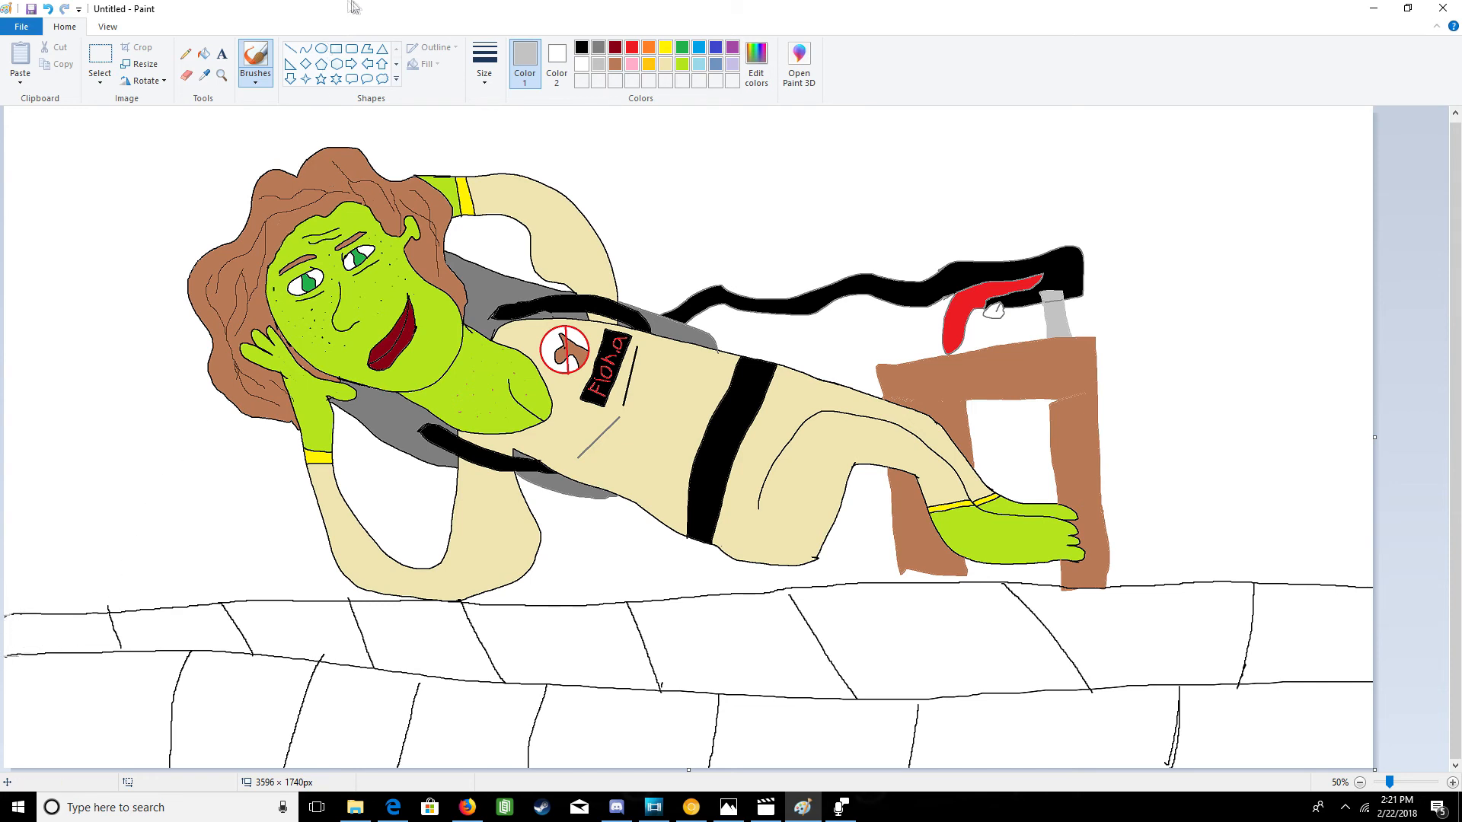
left_click(204, 59)
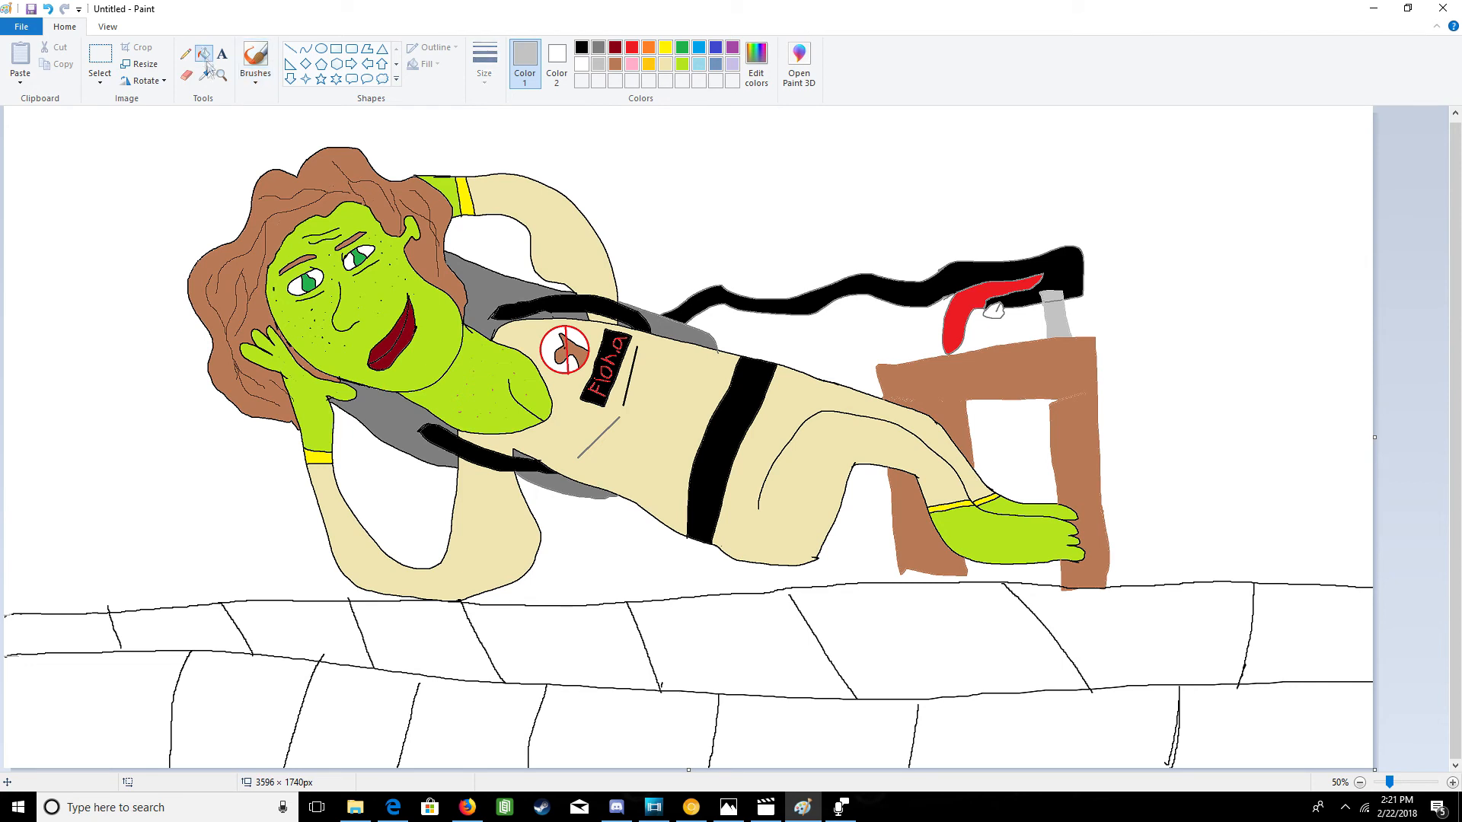
left_click(85, 624)
left_click(258, 615)
left_click(429, 640)
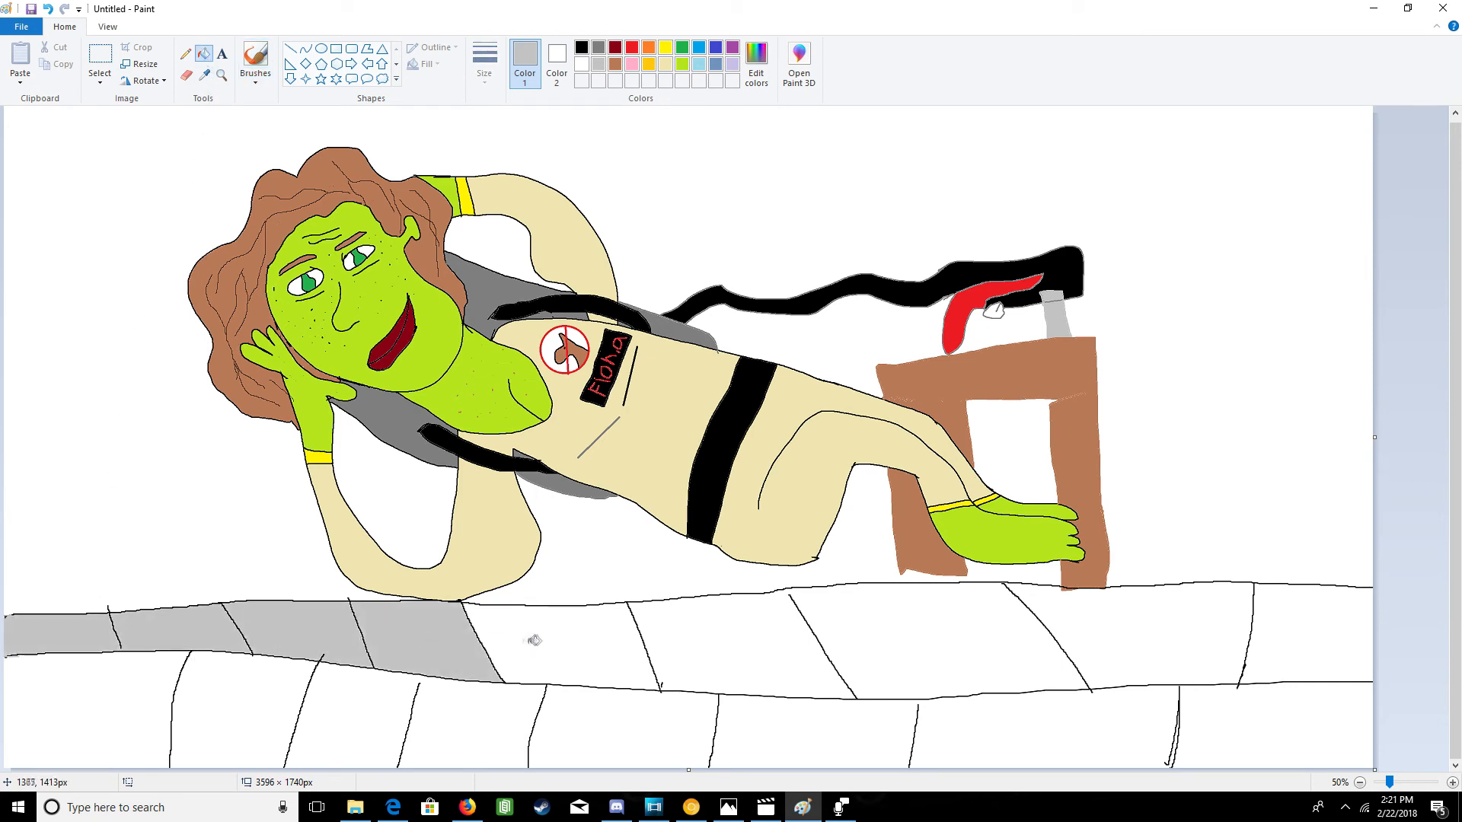
left_click(536, 639)
left_click(788, 647)
left_click(1332, 631)
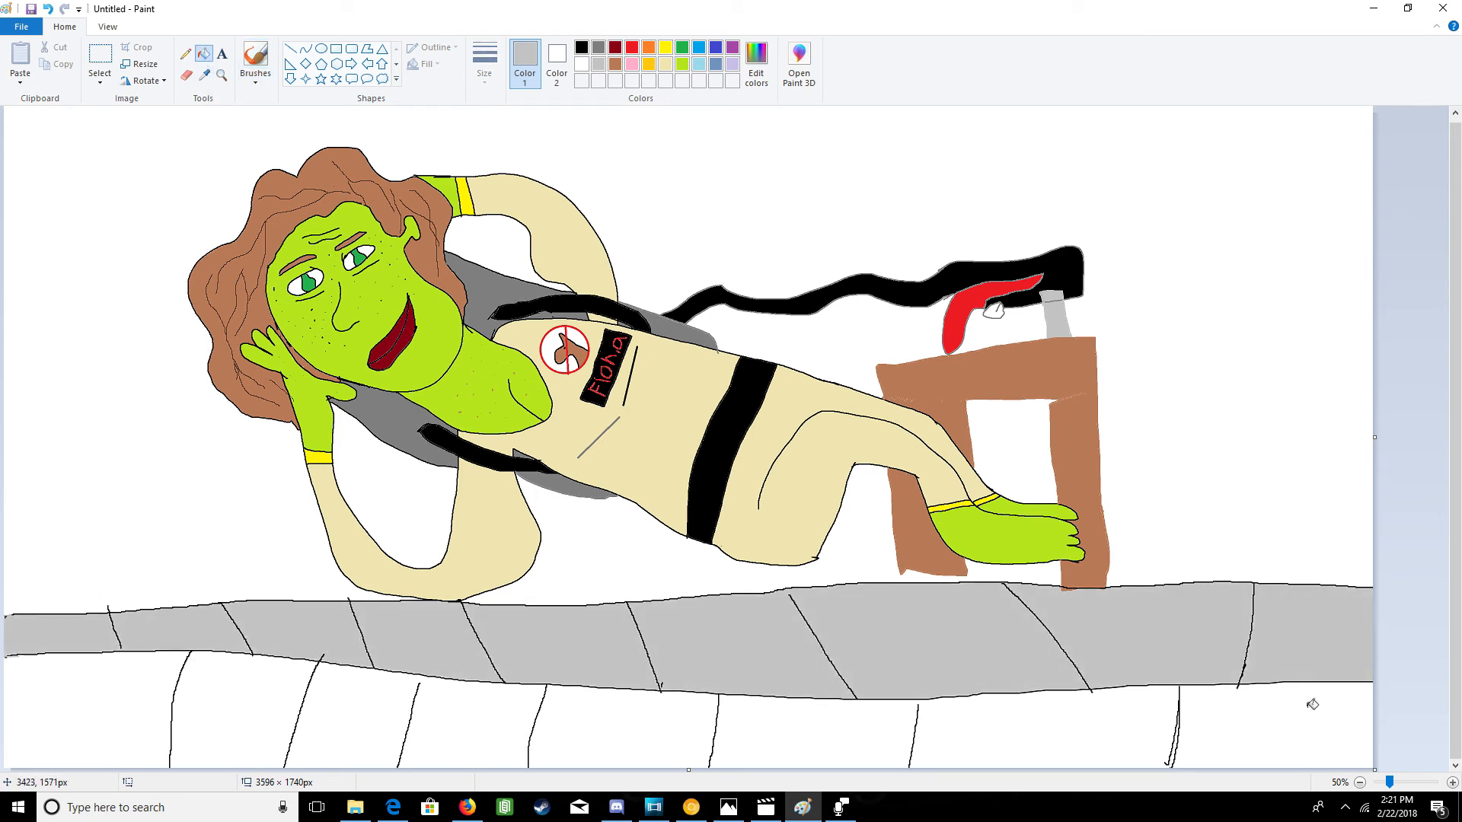
- Fill all tiles of the lower floor row with light grey
left_click(1313, 727)
left_click(634, 699)
left_click(507, 715)
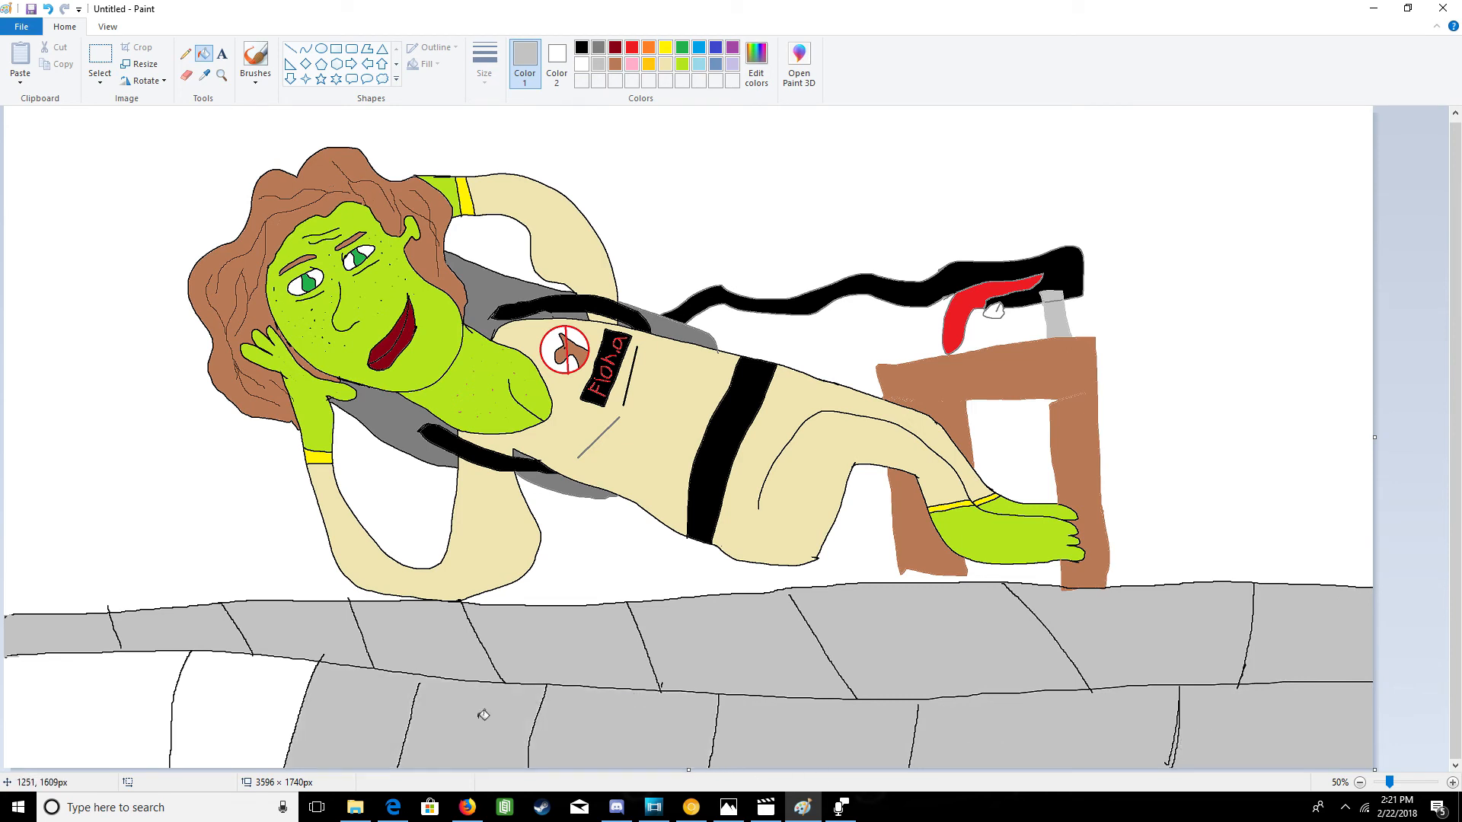
left_click(272, 715)
left_click(111, 705)
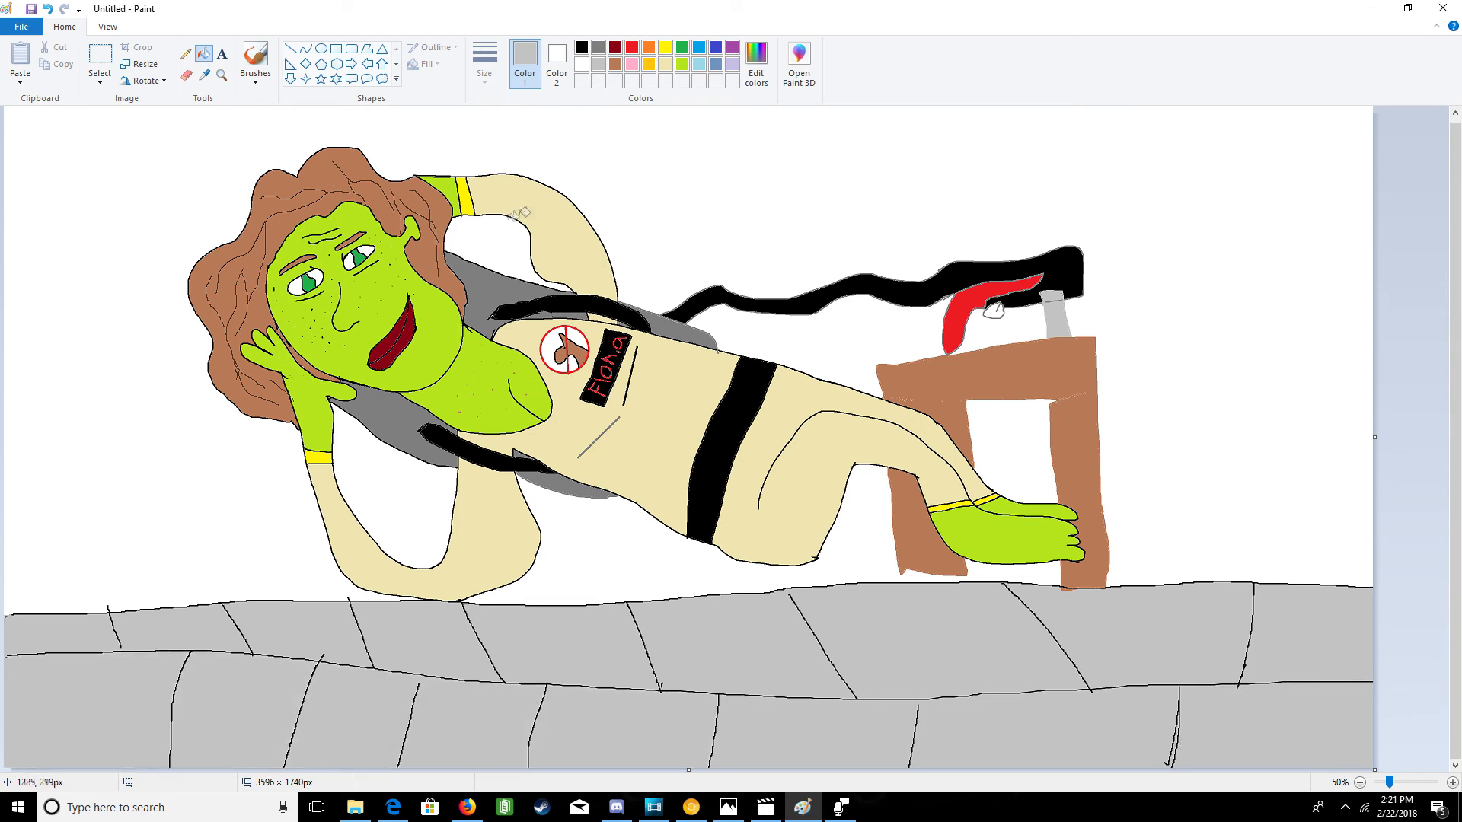
- Fill the white background inside the chest emblem with the jumpsuit's light yellow
left_click(665, 64)
left_click(559, 341)
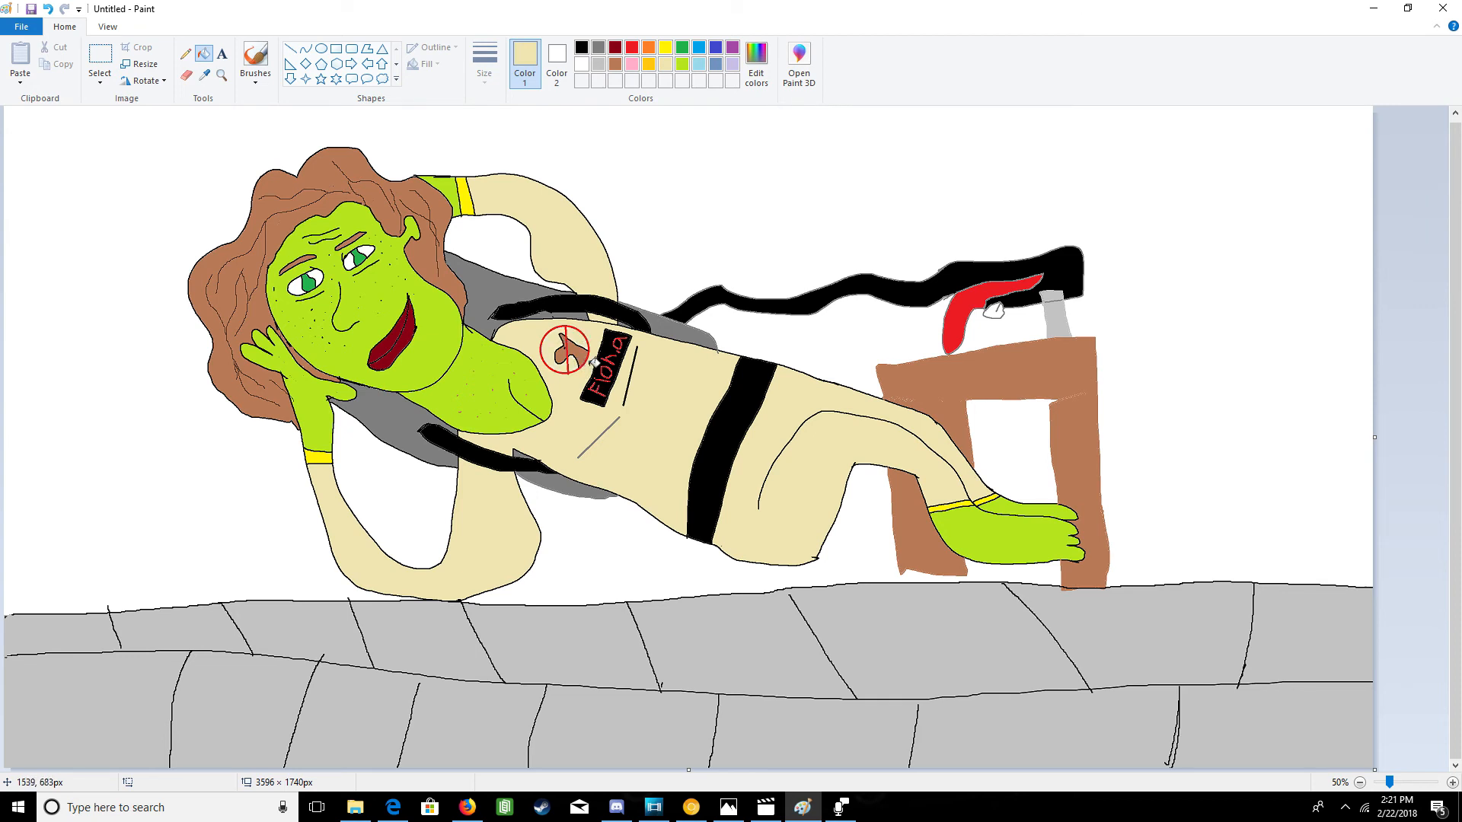
- Outline the donkey head in the chest emblem with black brush lines and add its eye and mouth details
scroll(531, 332, "up", 1)
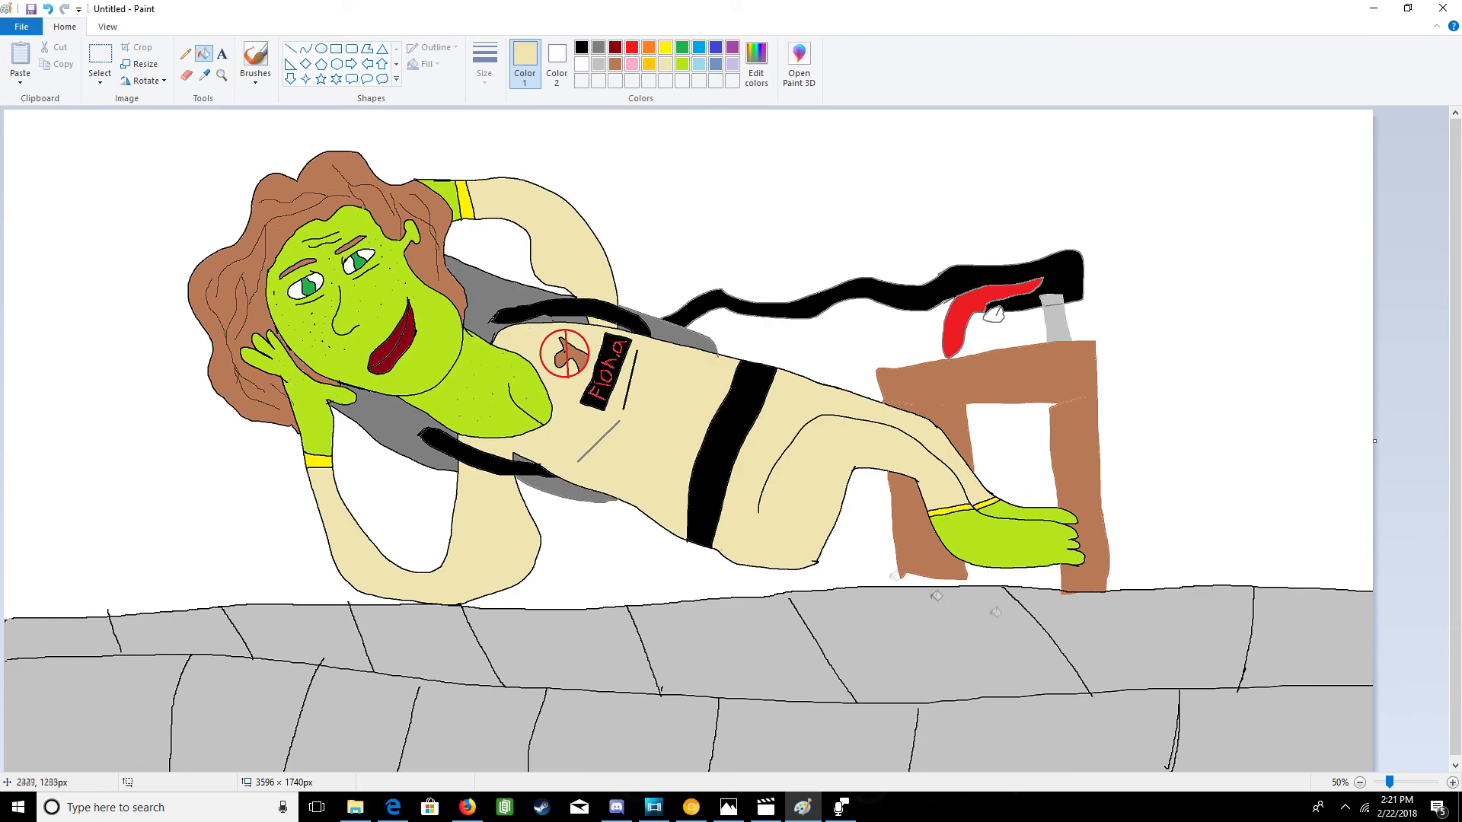
left_click_drag(1398, 787, 1406, 786)
left_click_drag(583, 770, 647, 770)
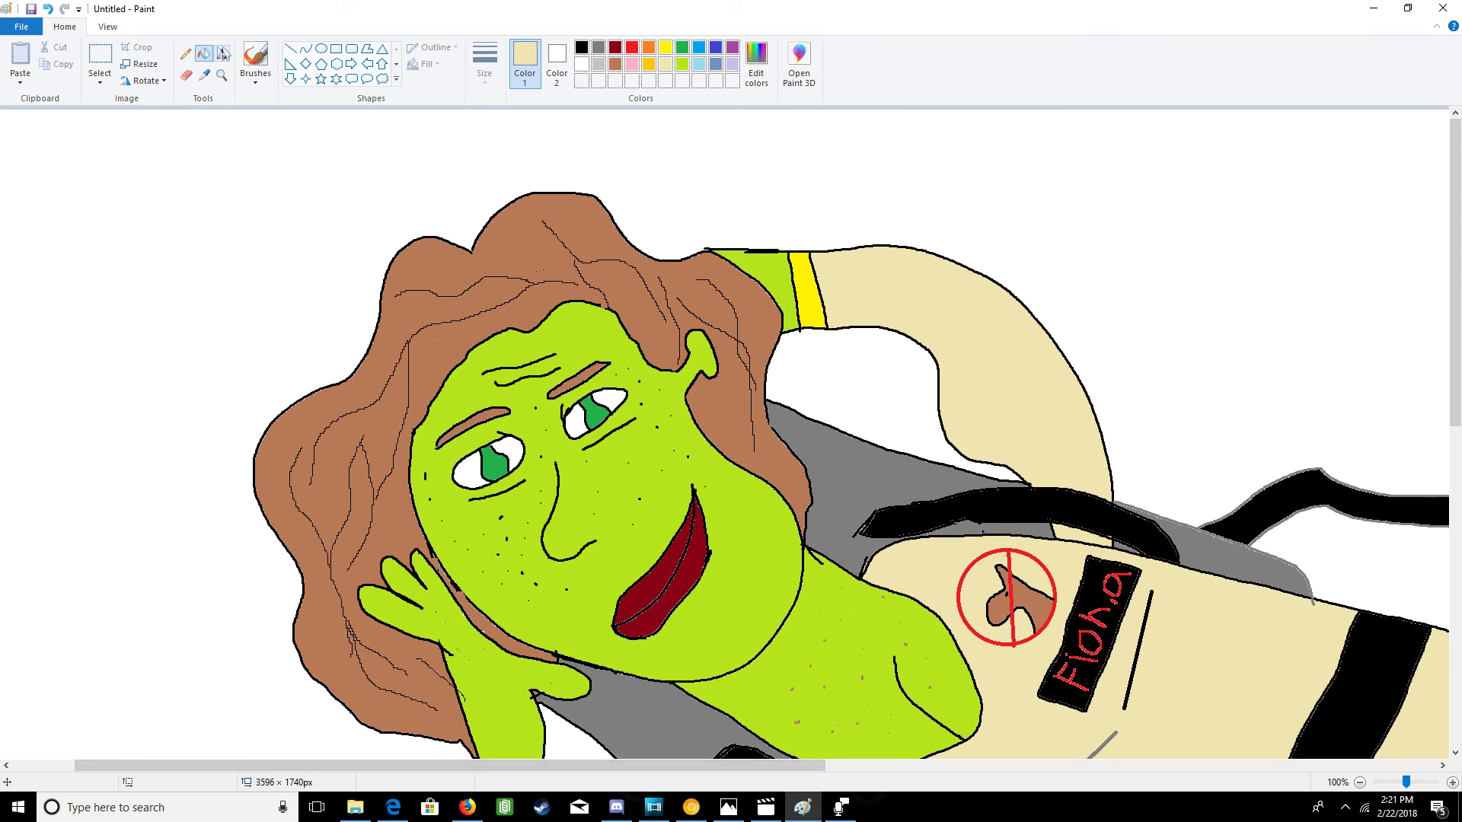
left_click(255, 59)
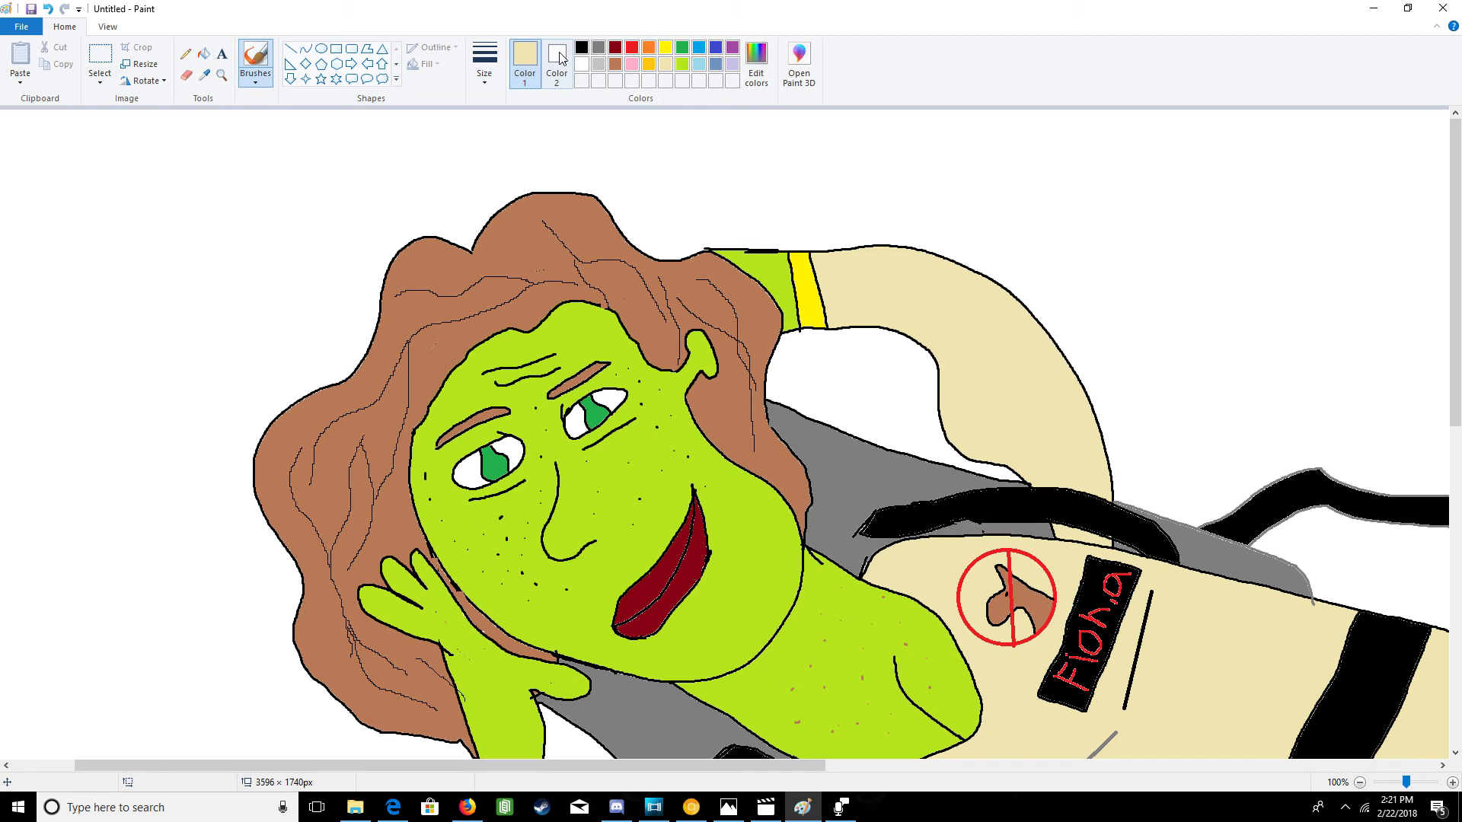
left_click(583, 47)
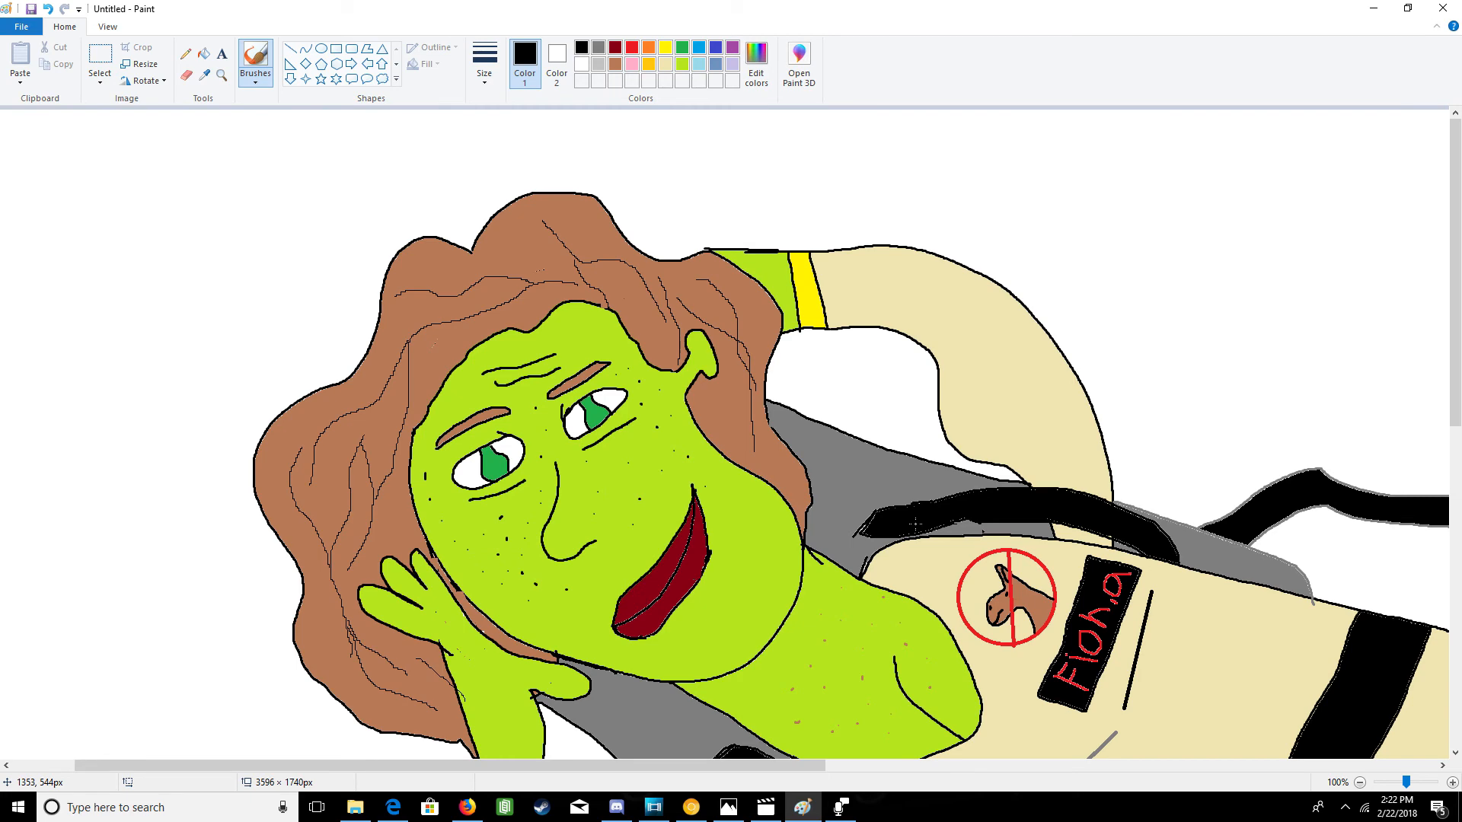
scroll(731, 434, "down", 3)
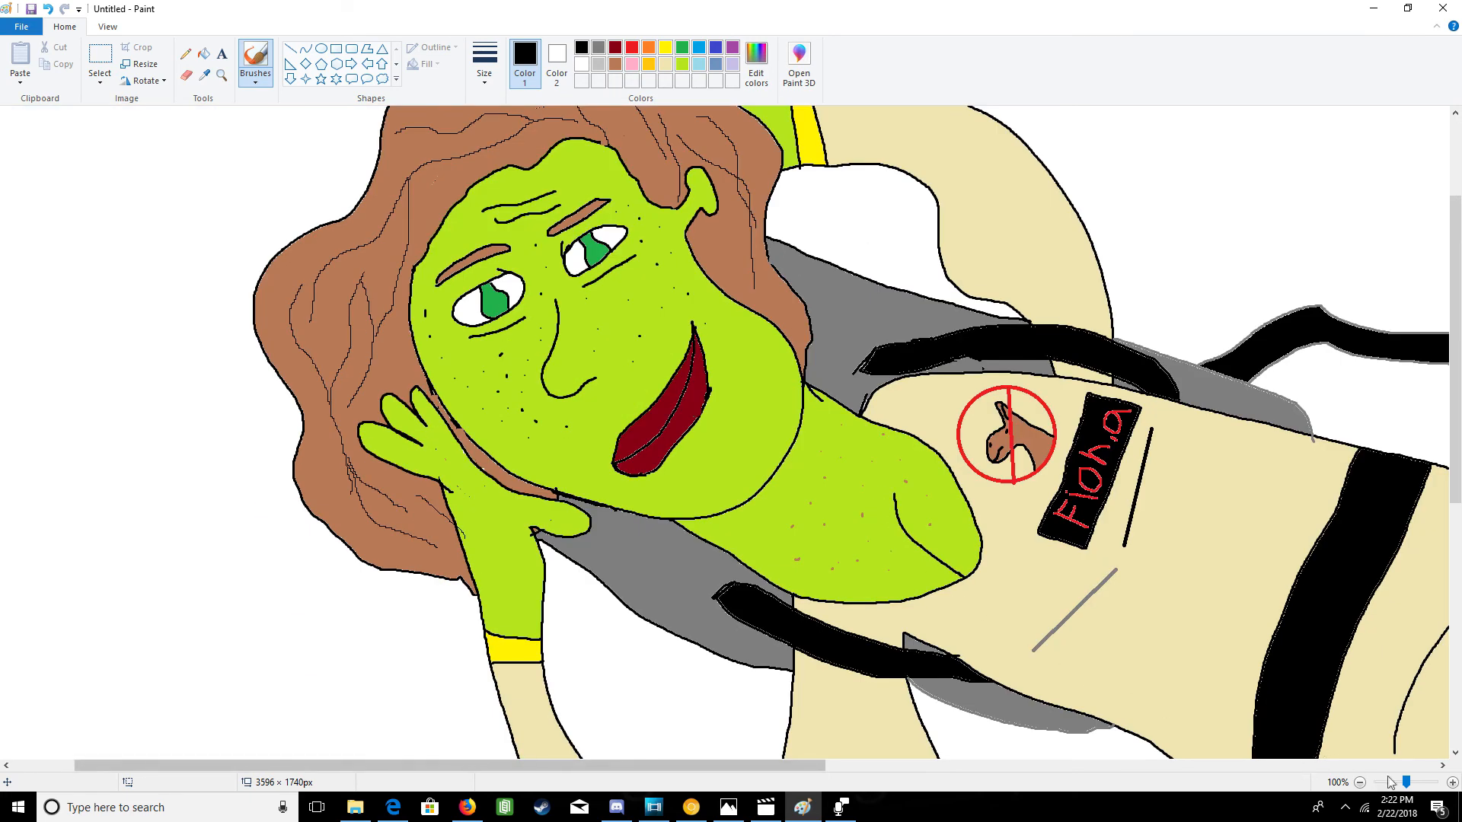
- Sketch three cloud outlines across the sky with thin black pencil lines, one above the hair and two above the hose and table
left_click_drag(1406, 780, 1402, 781)
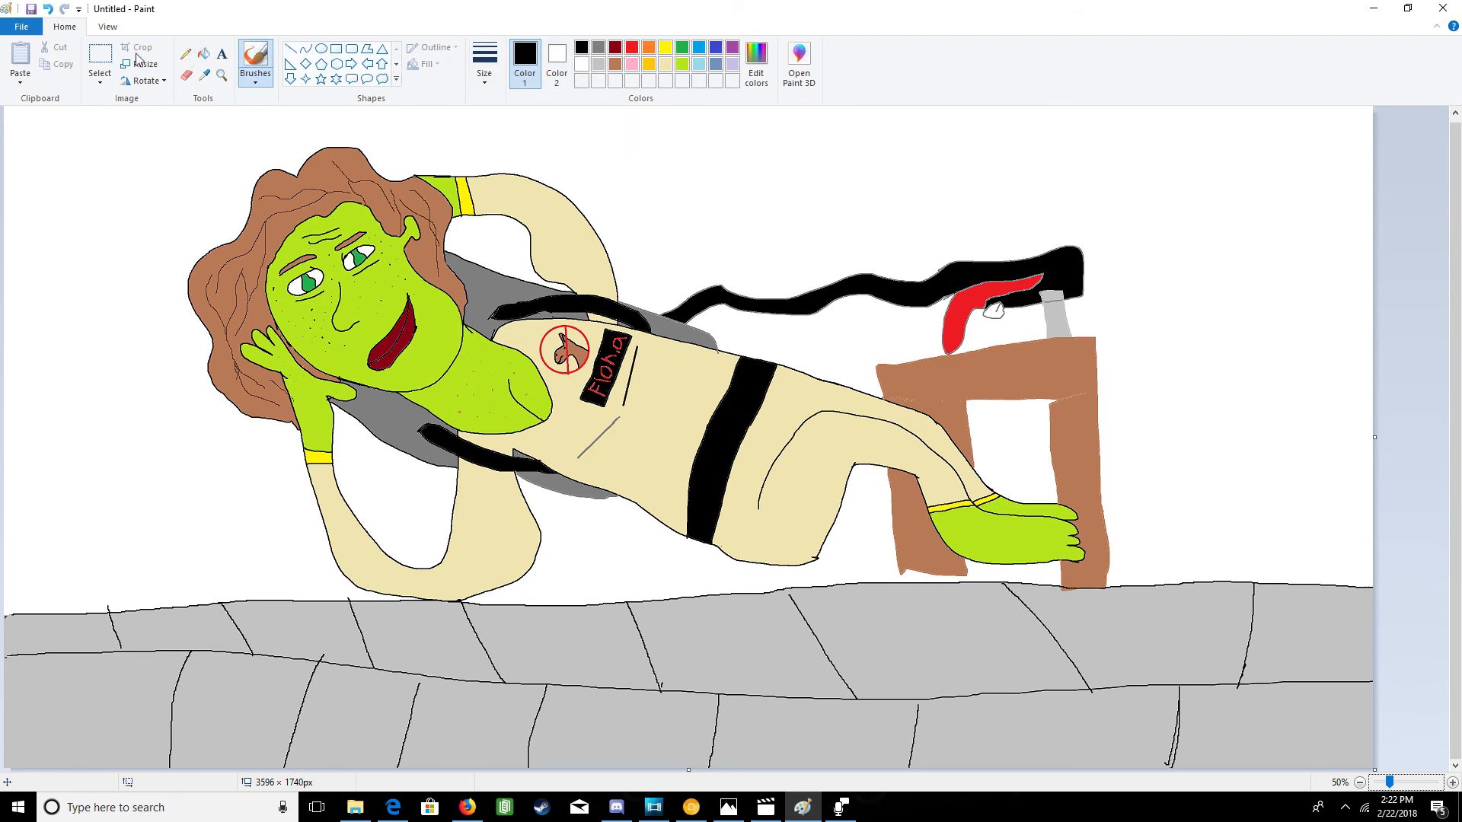
left_click(186, 53)
mouse_move(154, 147)
left_mouse_down()
mouse_move(79, 171)
mouse_move(95, 223)
mouse_move(70, 277)
mouse_move(105, 283)
mouse_move(195, 181)
mouse_move(268, 141)
mouse_move(263, 124)
mouse_move(129, 141)
left_mouse_up()
mouse_move(1183, 150)
left_mouse_down()
mouse_move(1114, 204)
mouse_move(1160, 288)
mouse_move(1208, 314)
mouse_move(1291, 260)
mouse_move(1251, 227)
mouse_move(1317, 183)
mouse_move(1184, 150)
left_mouse_up()
mouse_move(895, 167)
left_mouse_down()
mouse_move(750, 202)
mouse_move(1016, 210)
mouse_move(879, 158)
mouse_move(790, 161)
left_mouse_up()
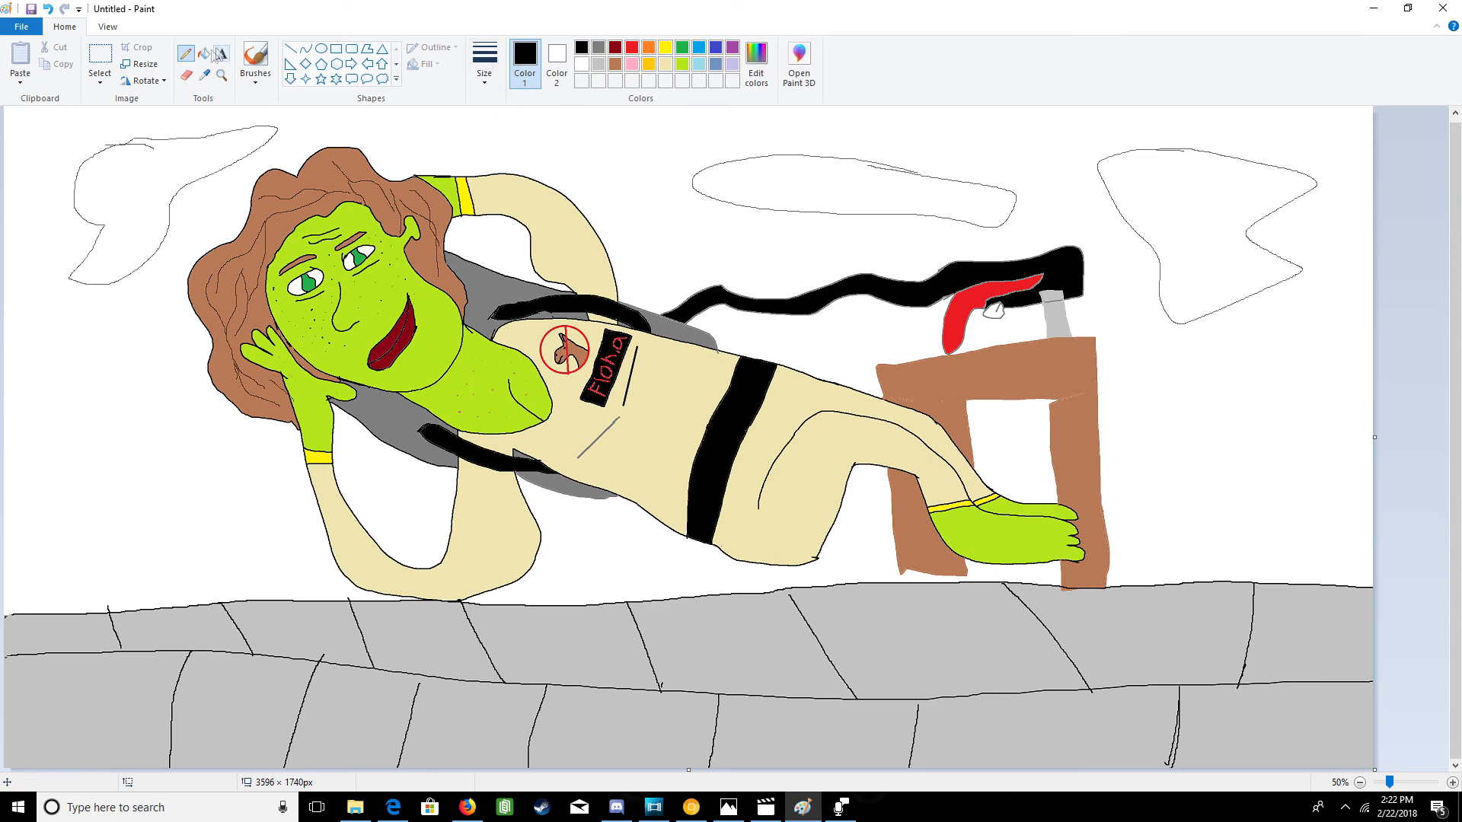
- Draw a black-outlined rectangular sign about 457 × 257 px beside the table, with a small rectangular post beneath it filled black
left_click(337, 50)
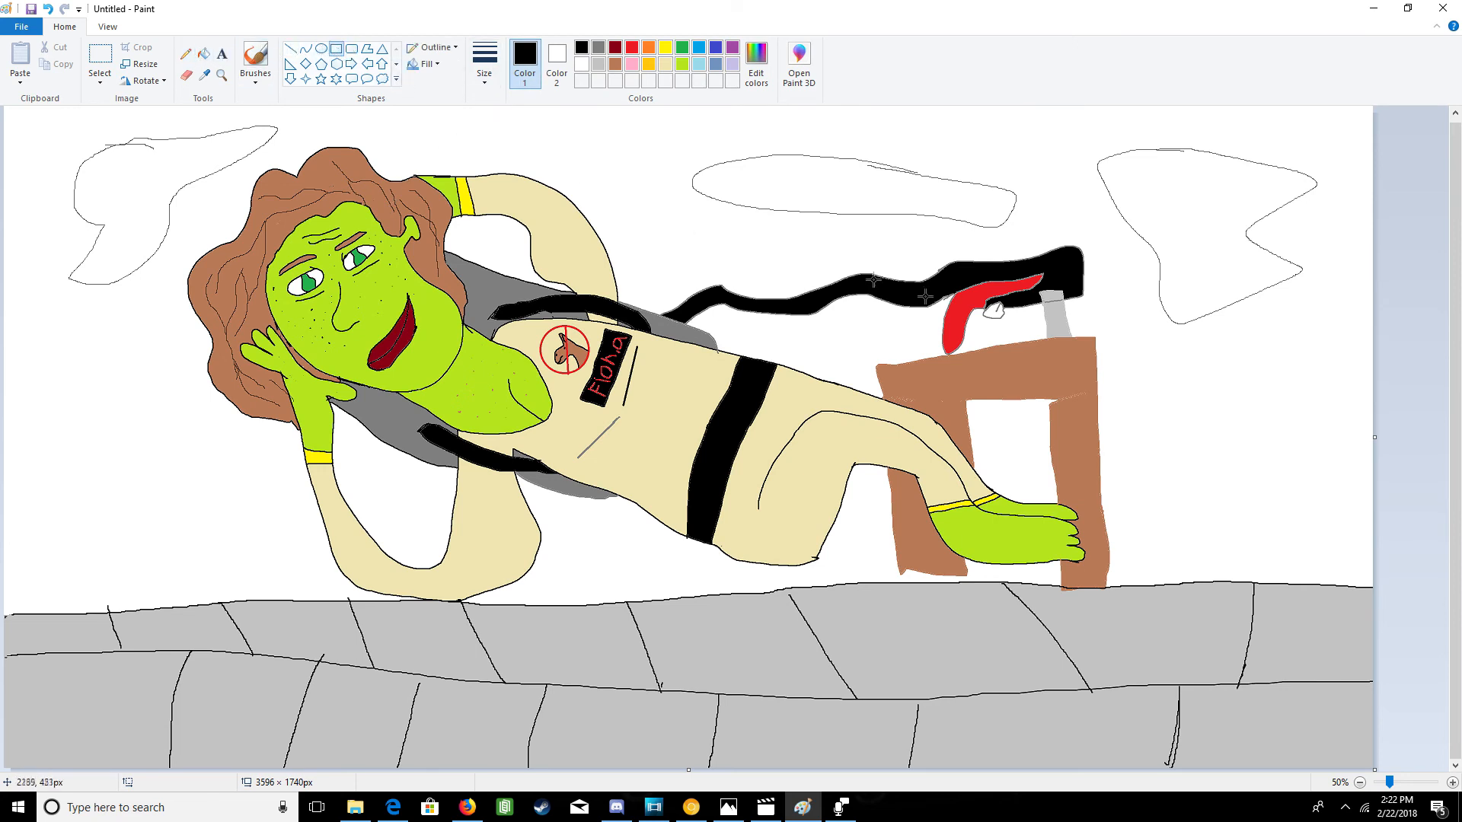
left_click_drag(1180, 422, 1355, 520)
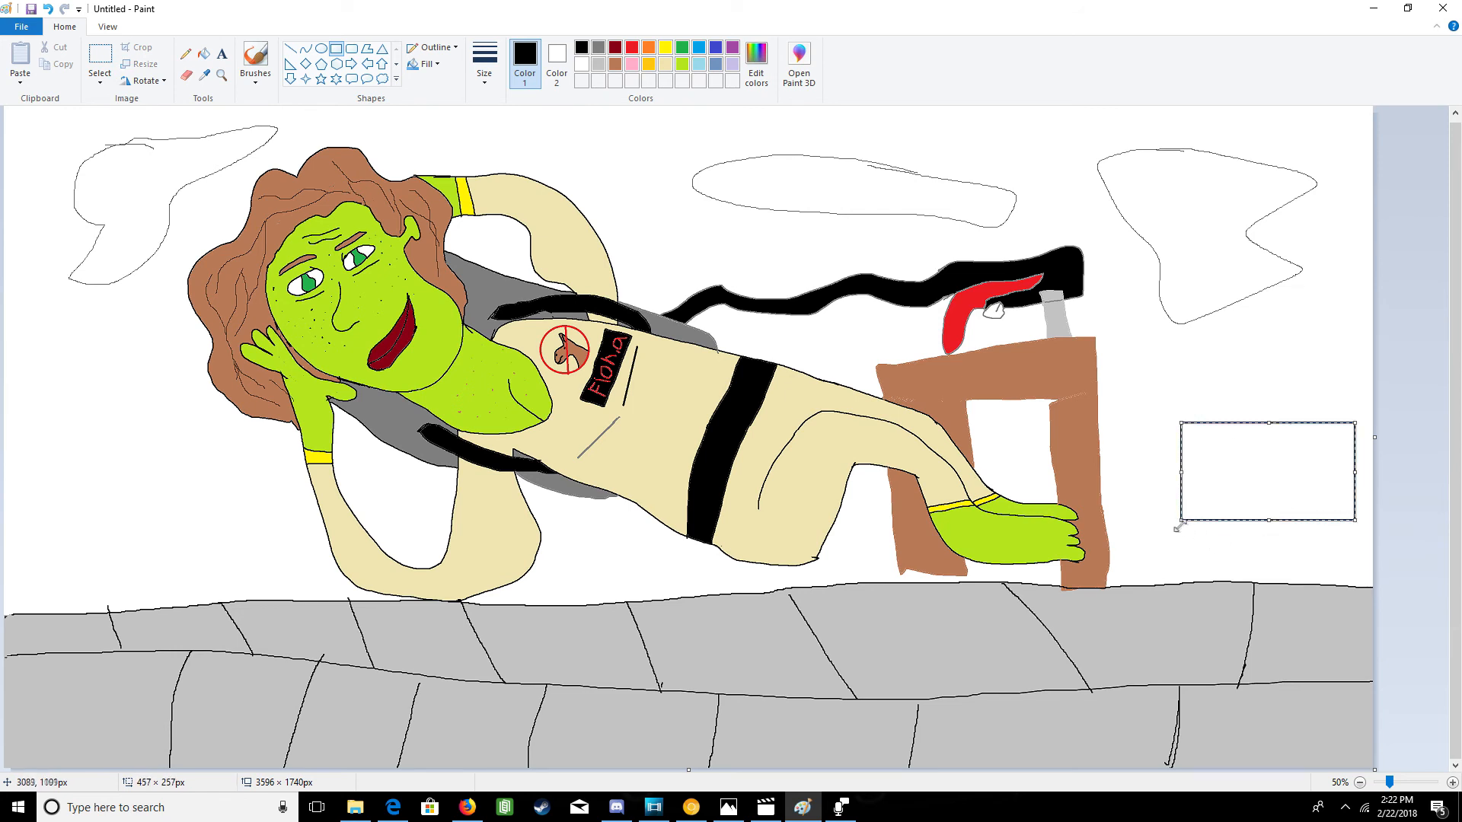
left_click(290, 49)
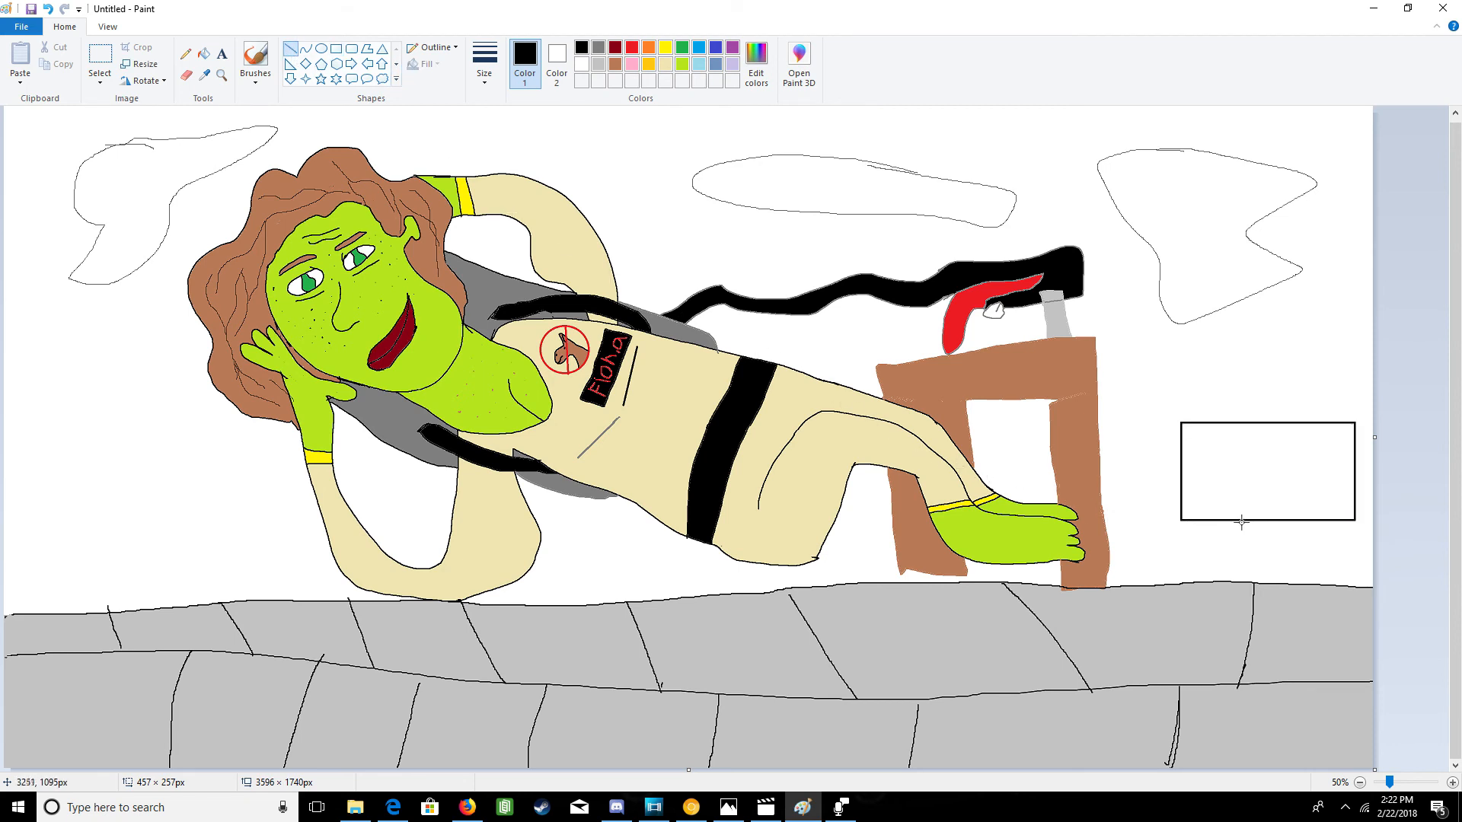
left_click(336, 48)
mouse_move(1238, 522)
left_mouse_down()
mouse_move(1295, 528)
mouse_move(1297, 582)
left_mouse_up()
left_click(1245, 494)
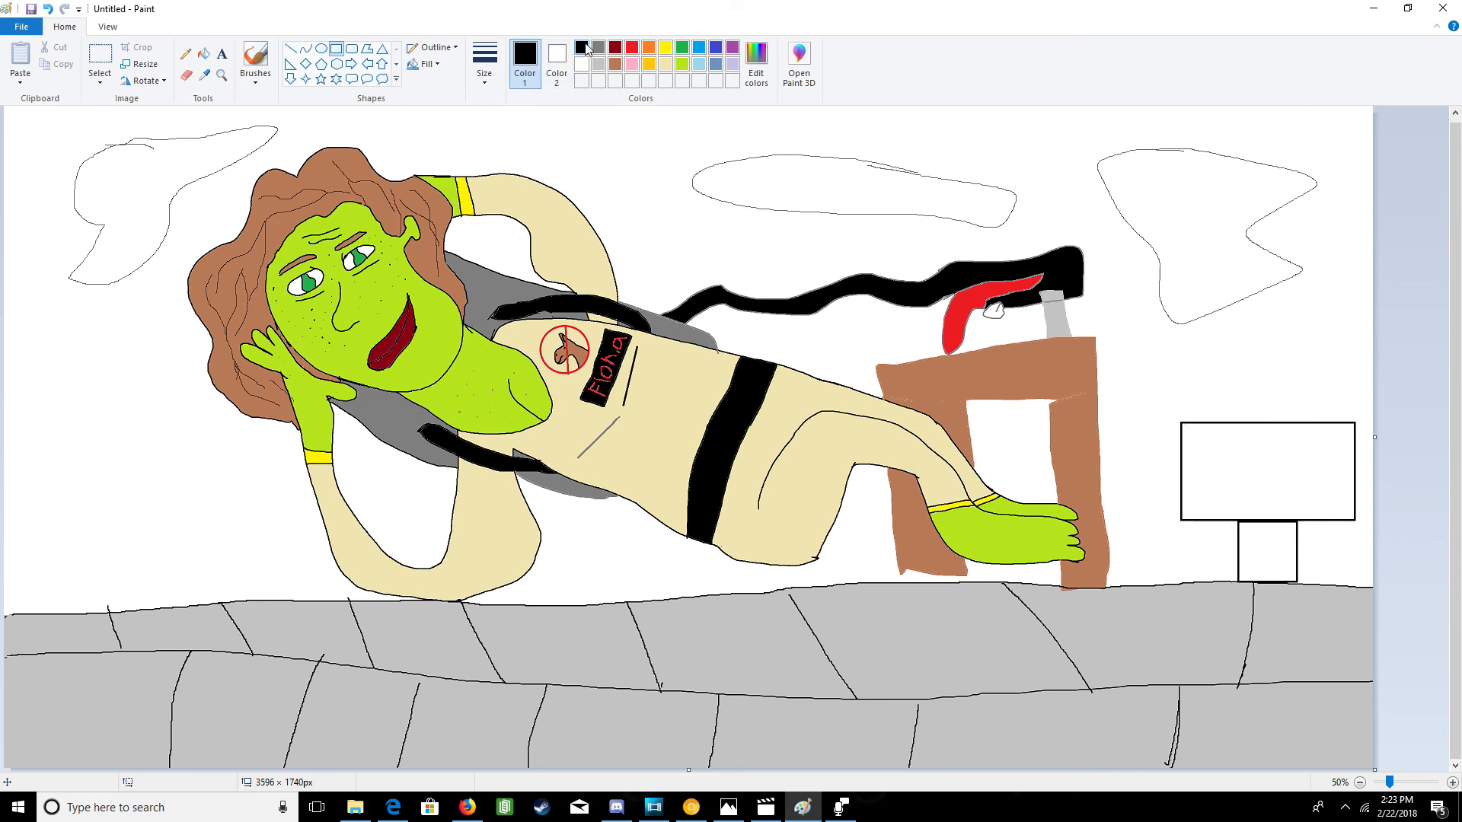
left_click(203, 53)
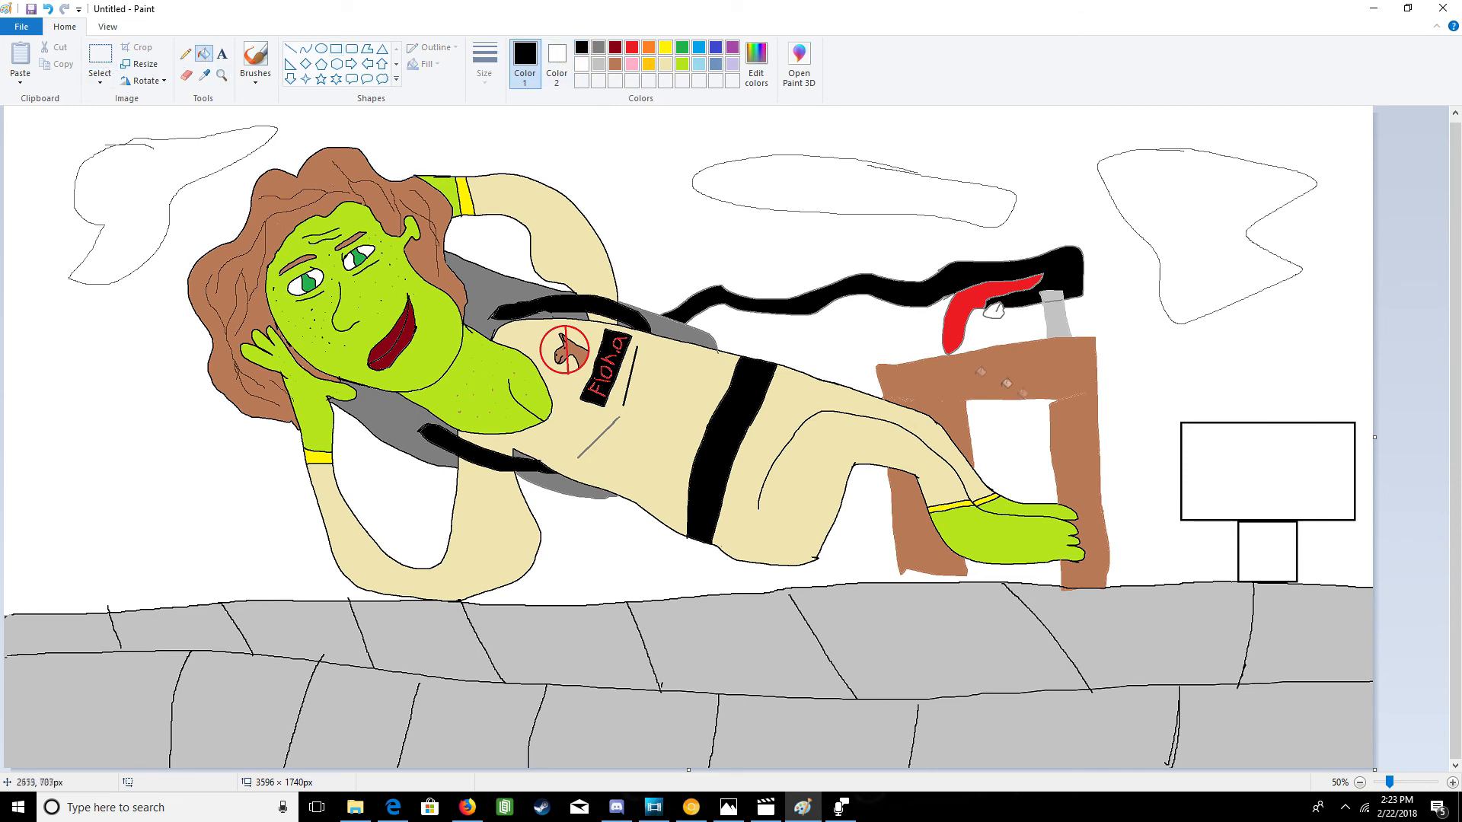
left_click(1287, 549)
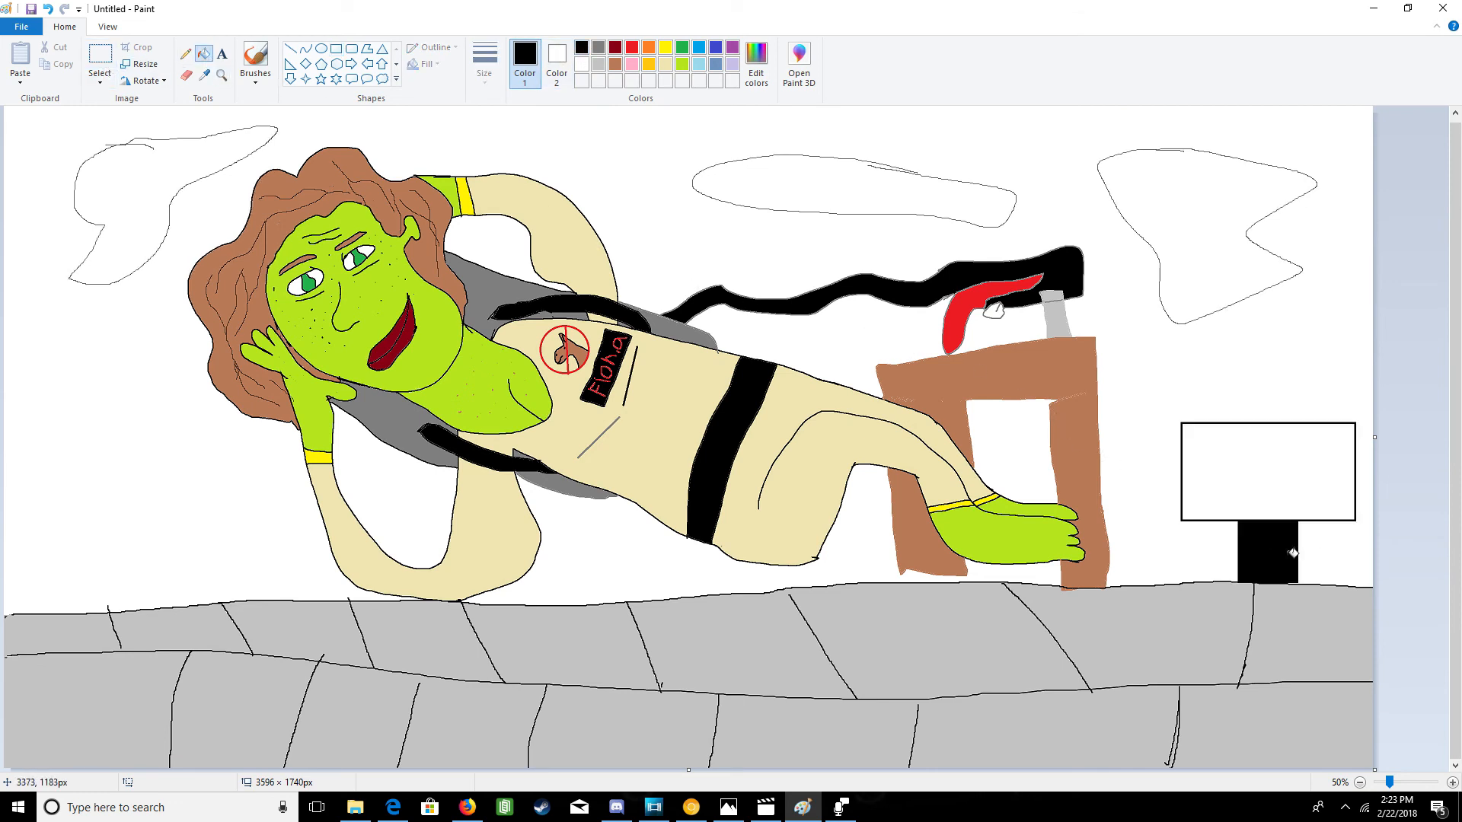
- Place a text box inside the blank sign and choose the Mexican fiesta font
left_click(222, 54)
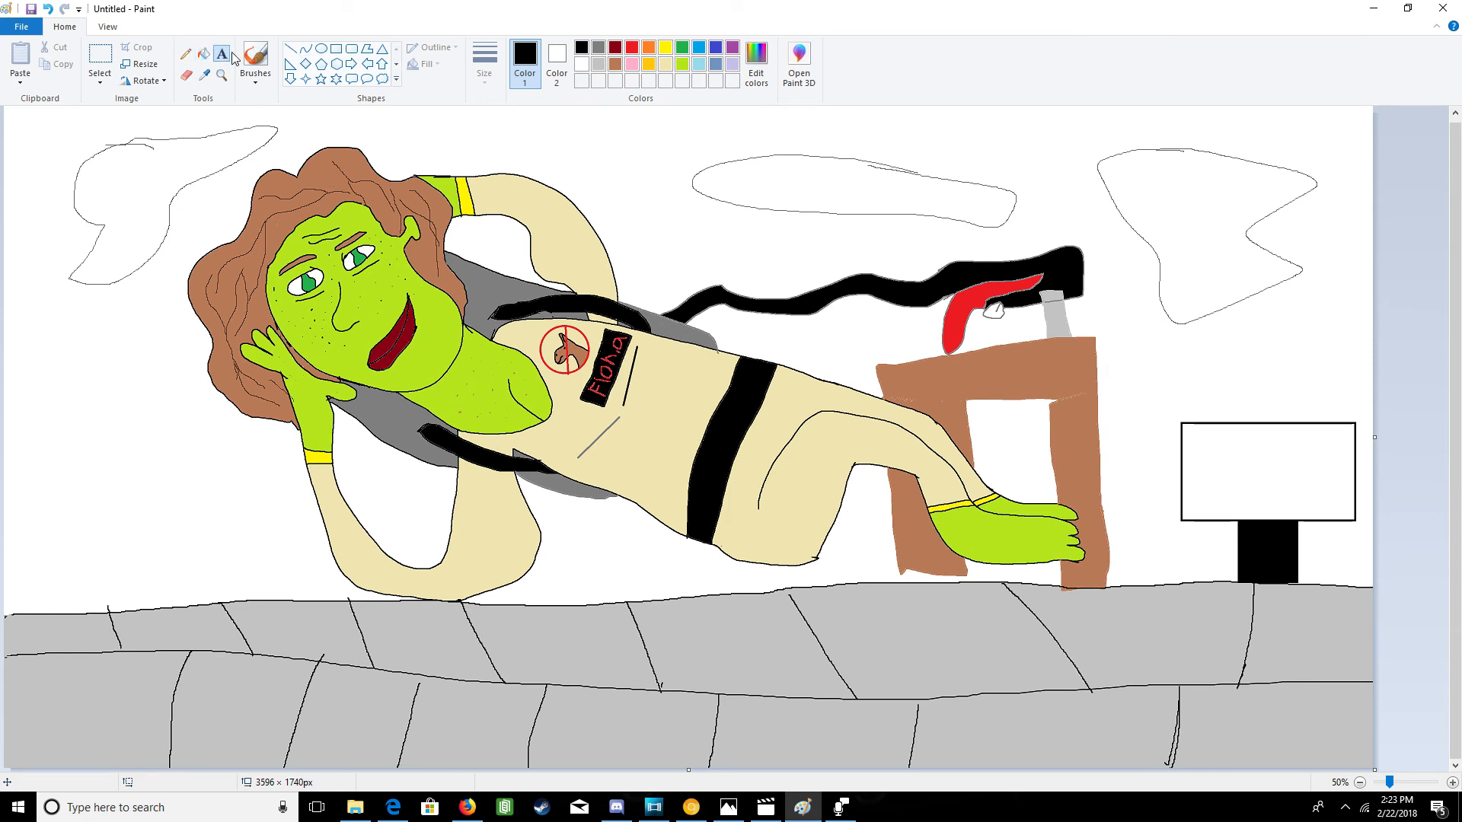
left_click_drag(1203, 449, 1344, 504)
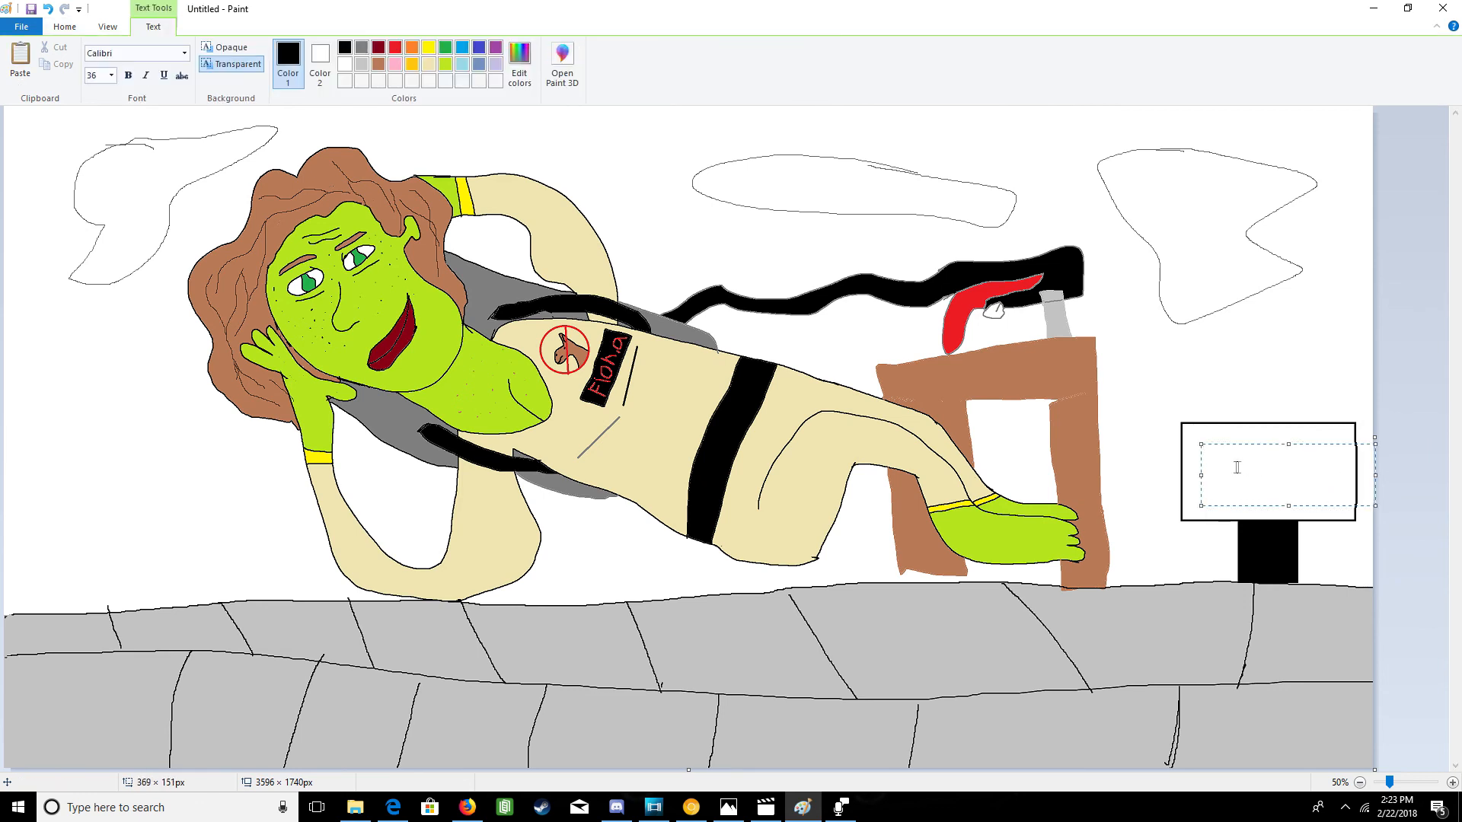
left_click_drag(1200, 448, 1181, 443)
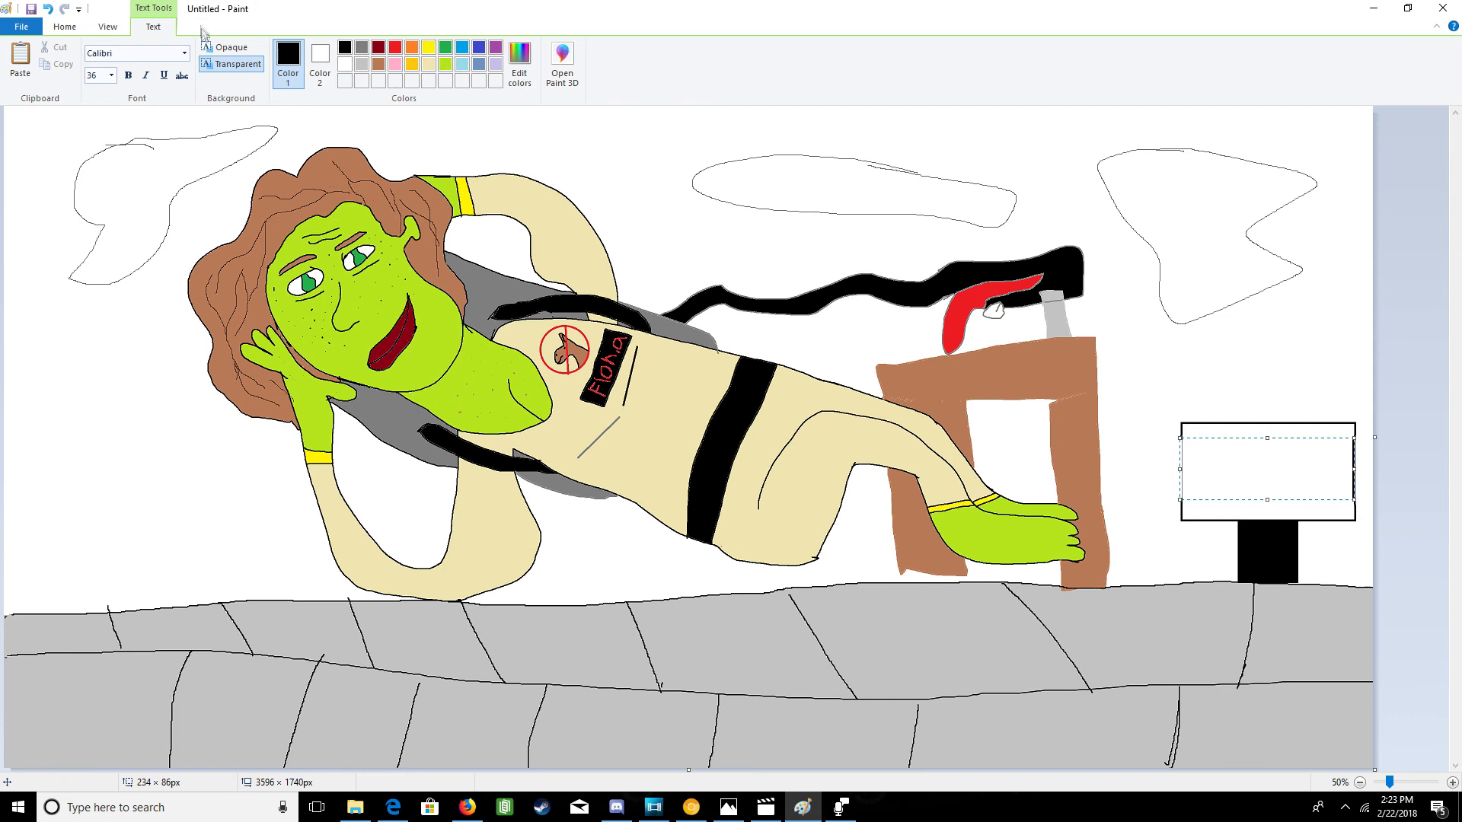
left_click(185, 54)
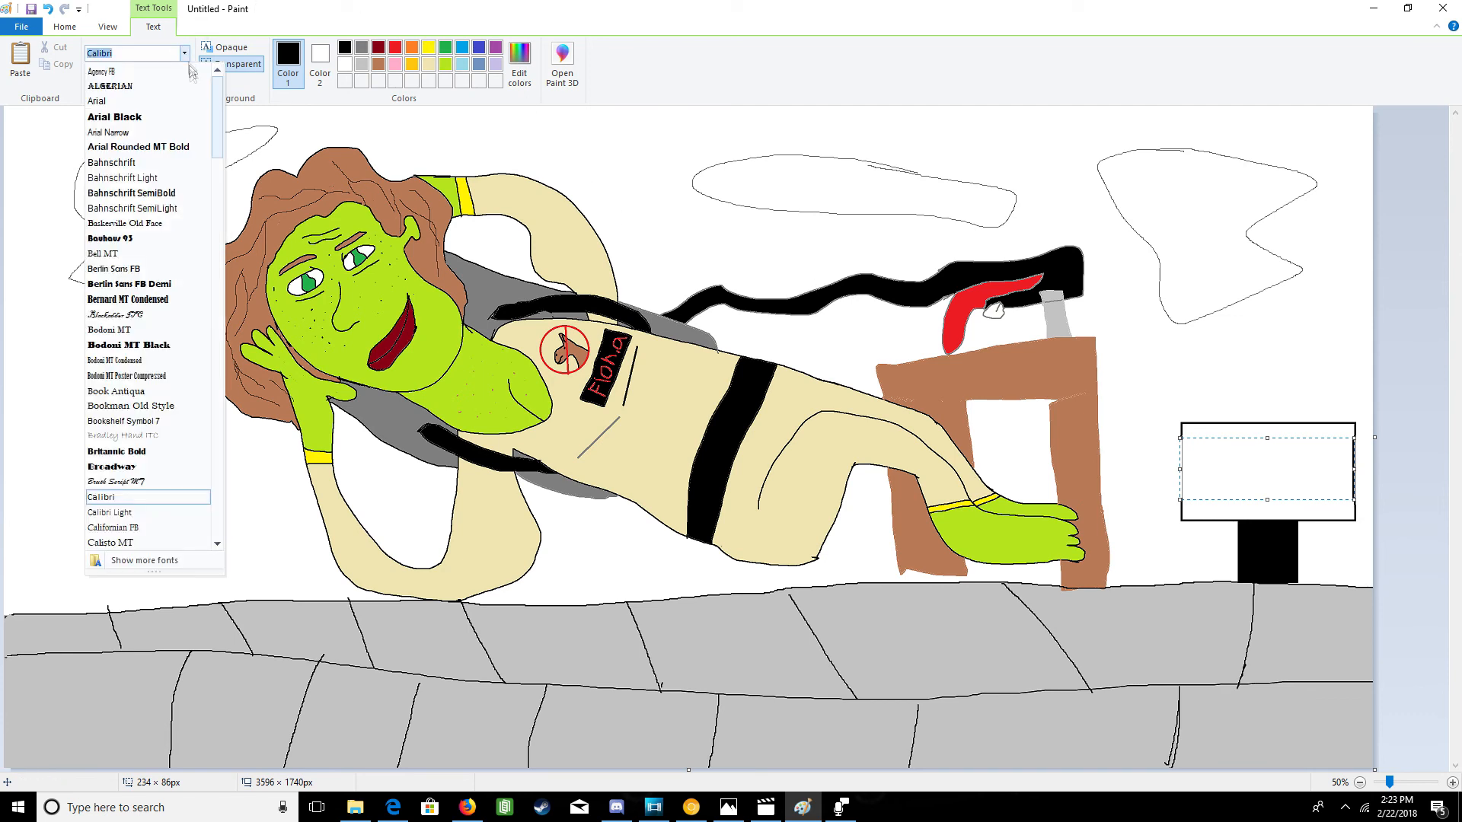
scroll(160, 327, "down", 8)
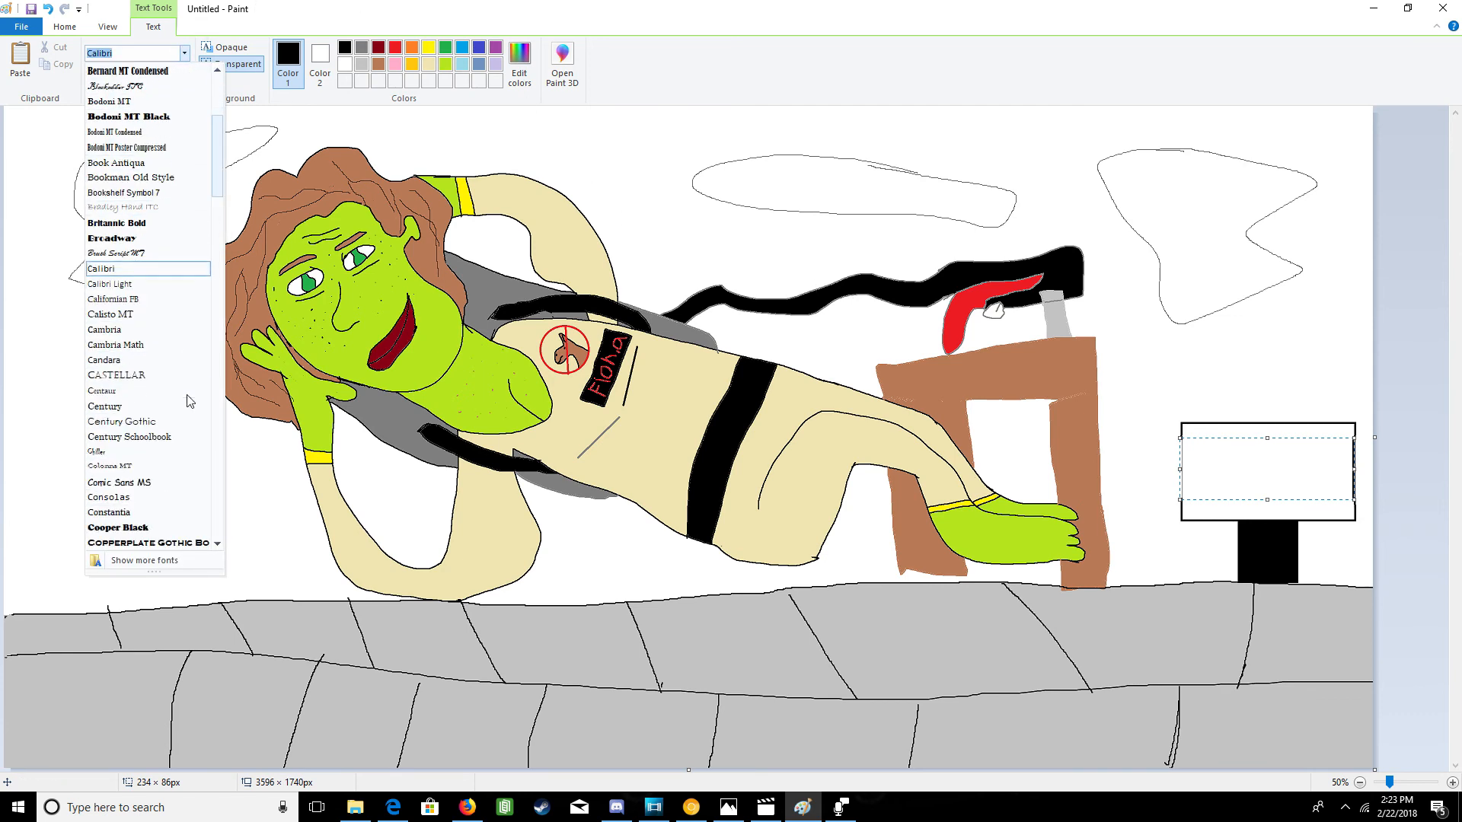
scroll(174, 426, "down", 5)
scroll(174, 402, "down", 4)
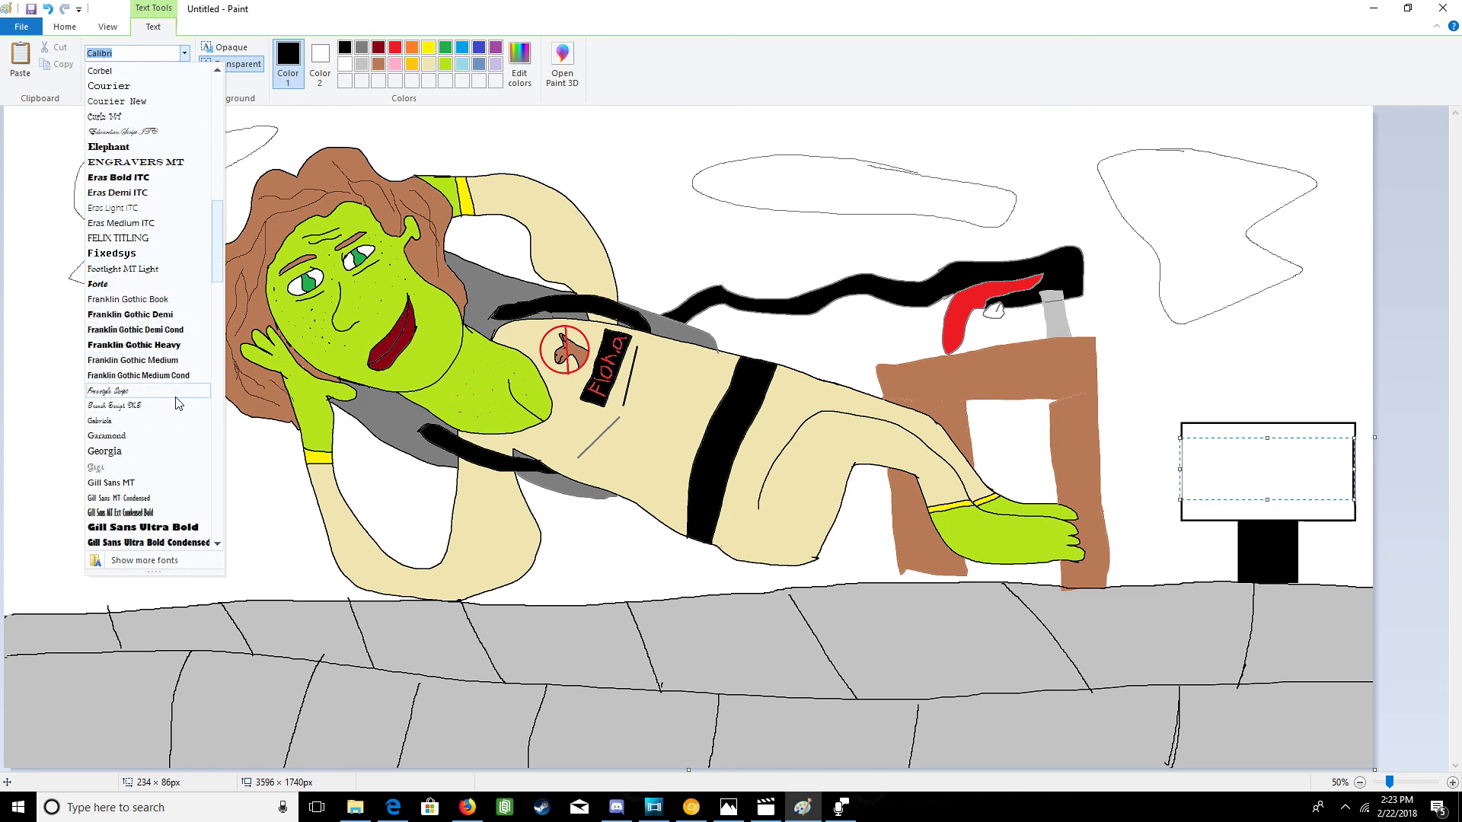
scroll(159, 434, "down", 7)
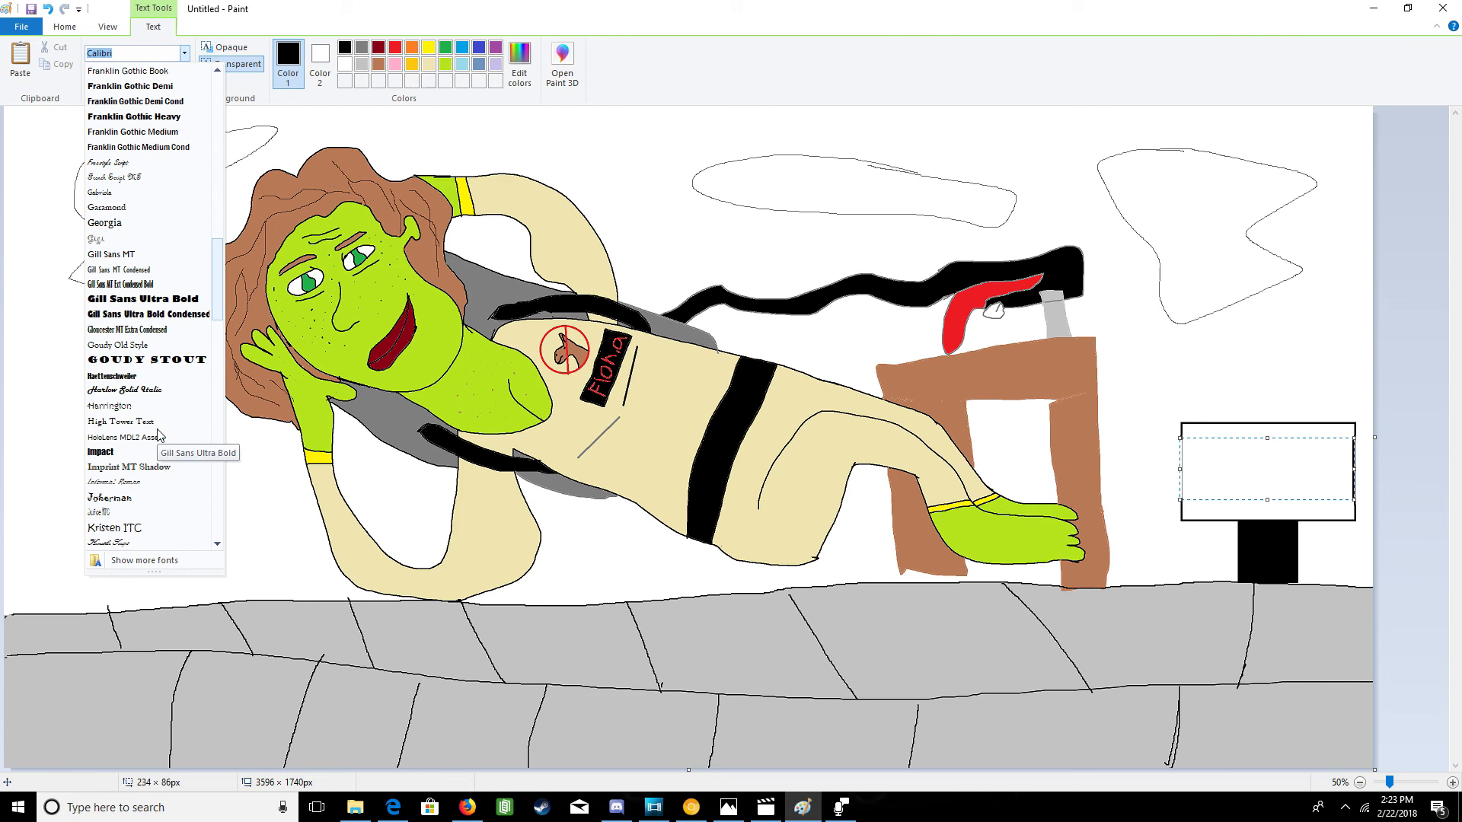
scroll(159, 434, "down", 3)
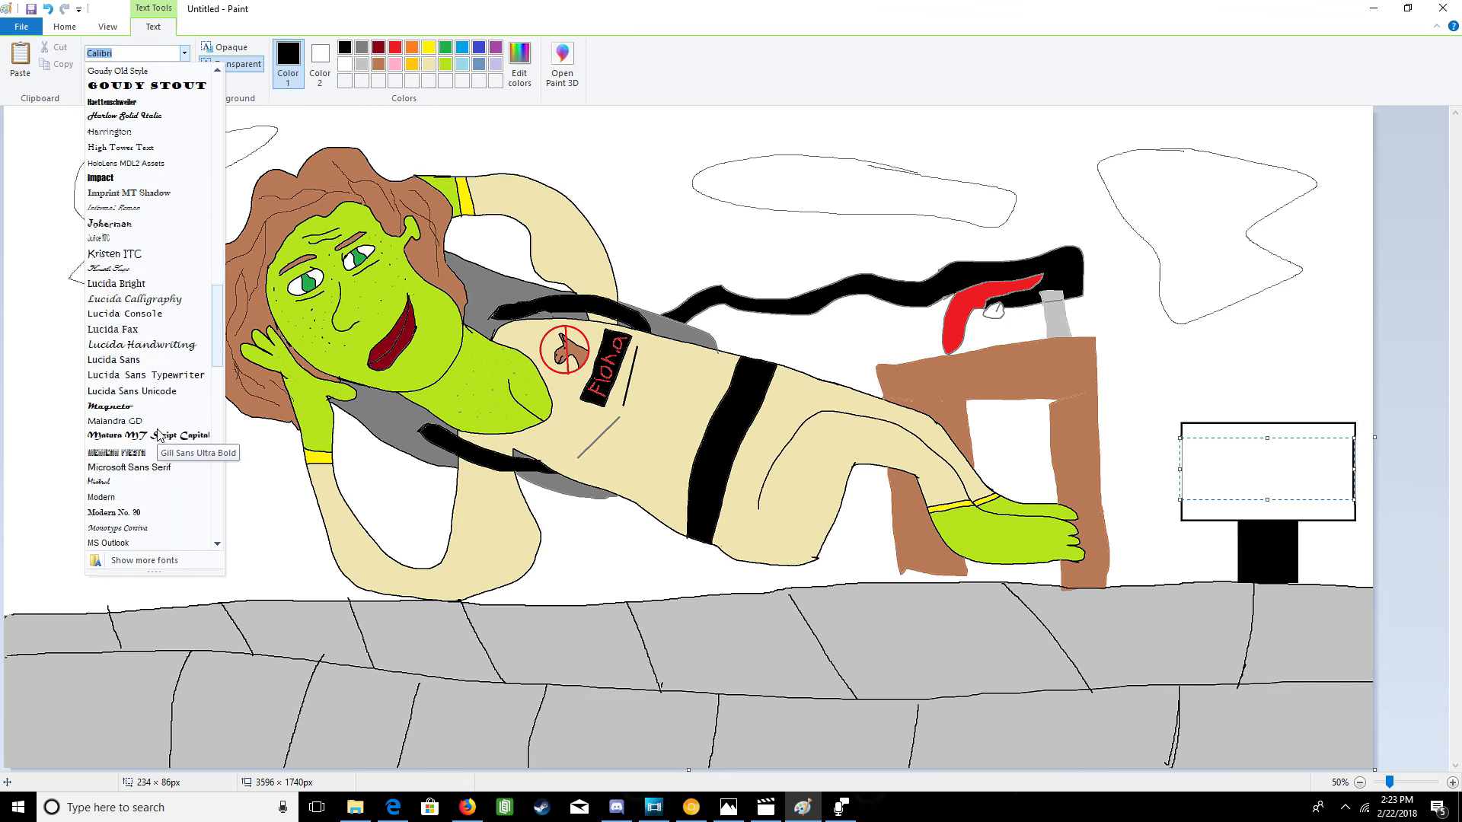
left_click(135, 448)
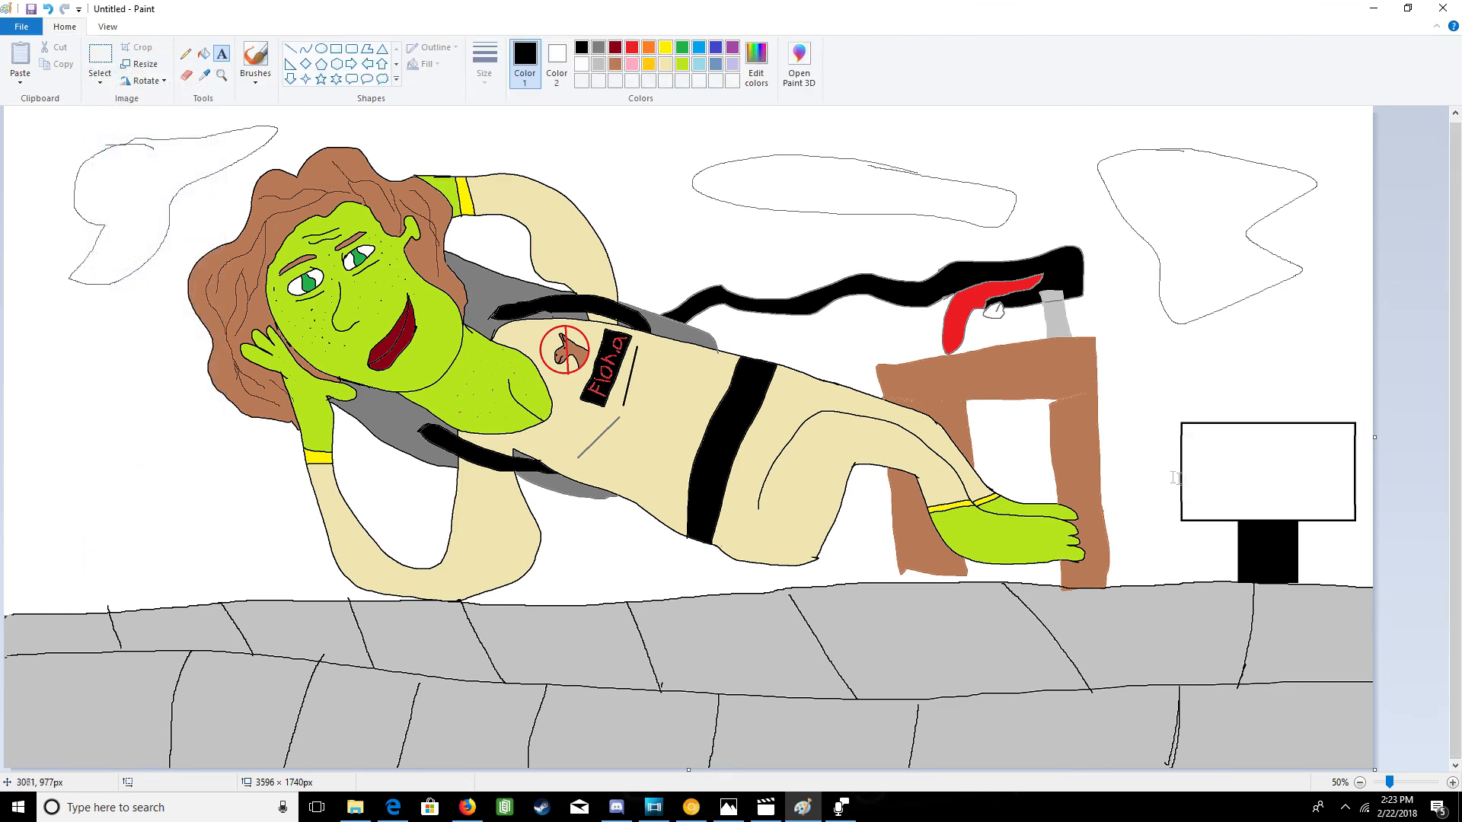
- Try the text MEXICO on the sign, enlarged to font size 60
left_click(1204, 465)
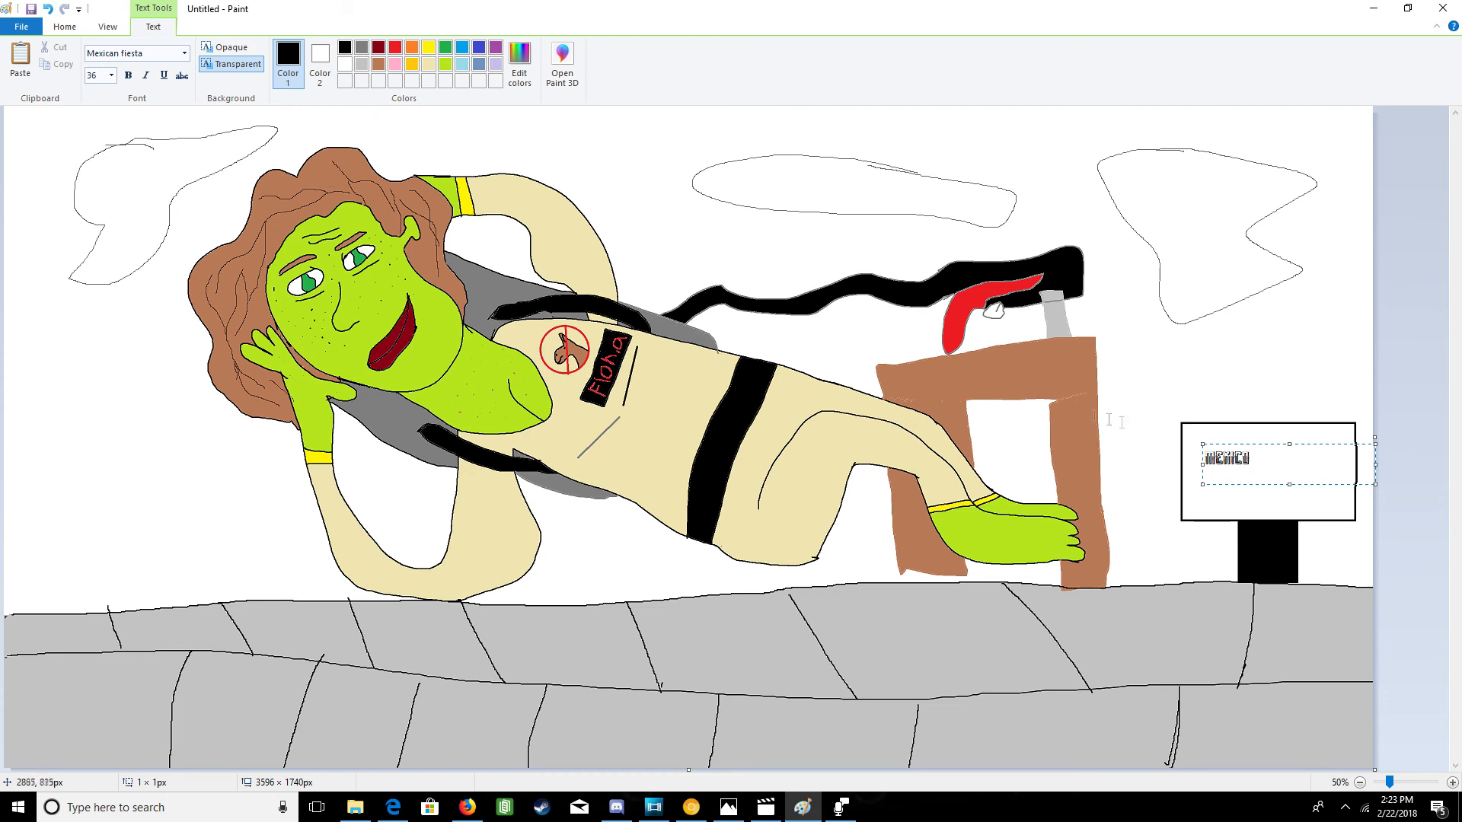
left_click_drag(1252, 457, 1210, 455)
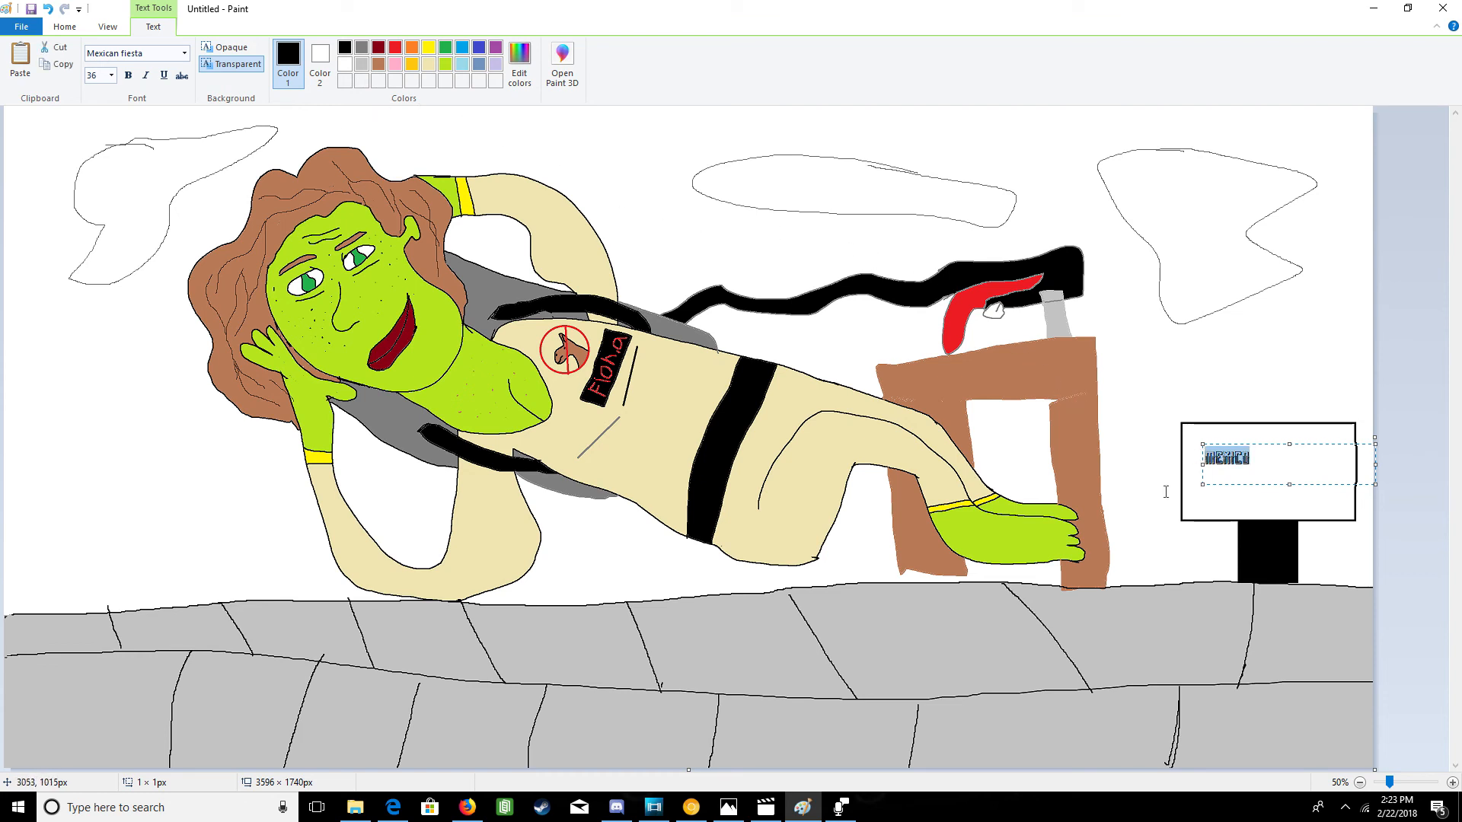
left_click(114, 76)
left_click(92, 272)
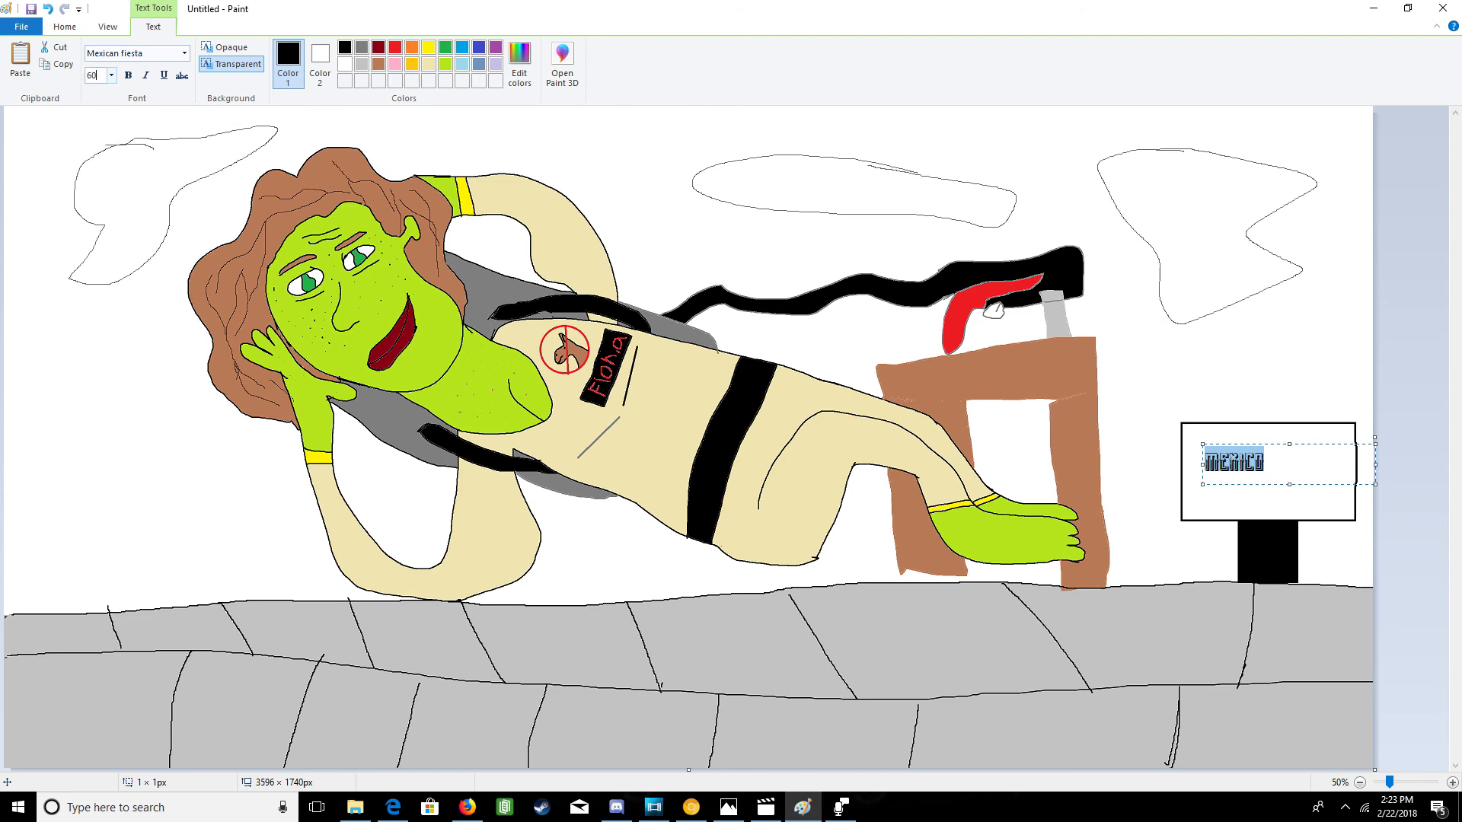
left_click(186, 413)
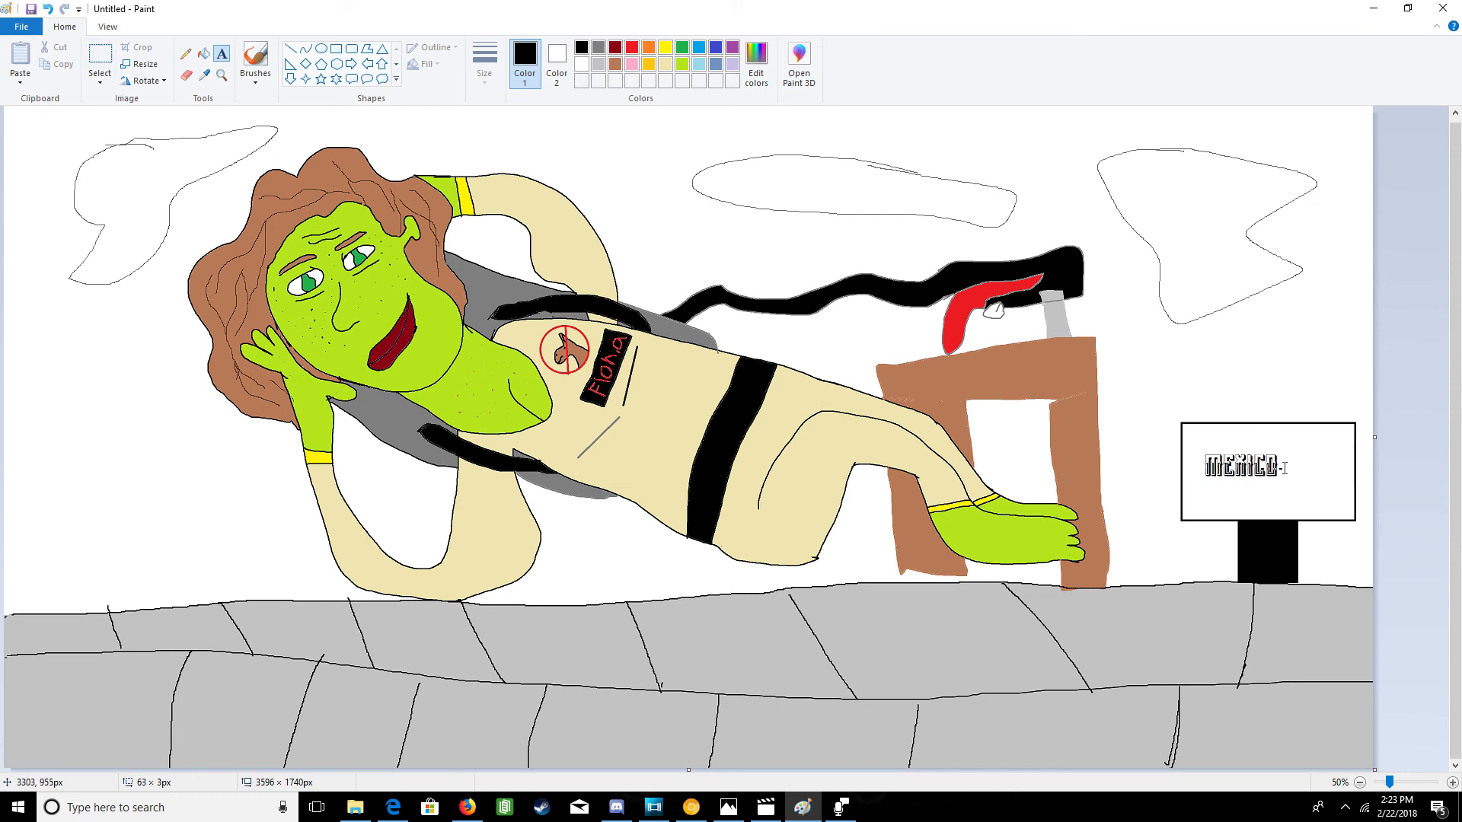
- Discard the extra empty text box and undo the MEXICO text on the sign
left_click_drag(1261, 468, 1285, 469)
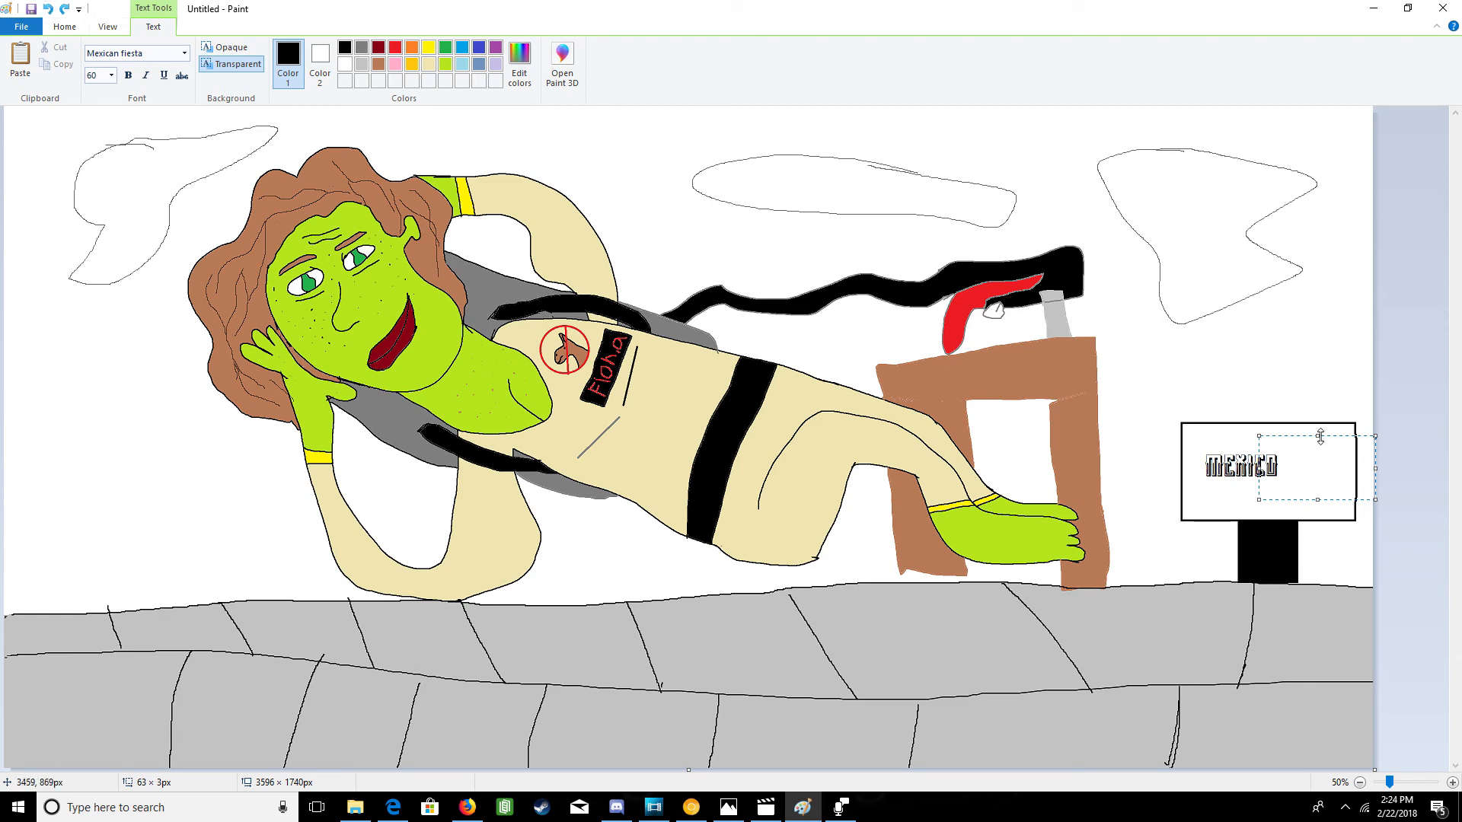
left_click_drag(1284, 436, 1247, 348)
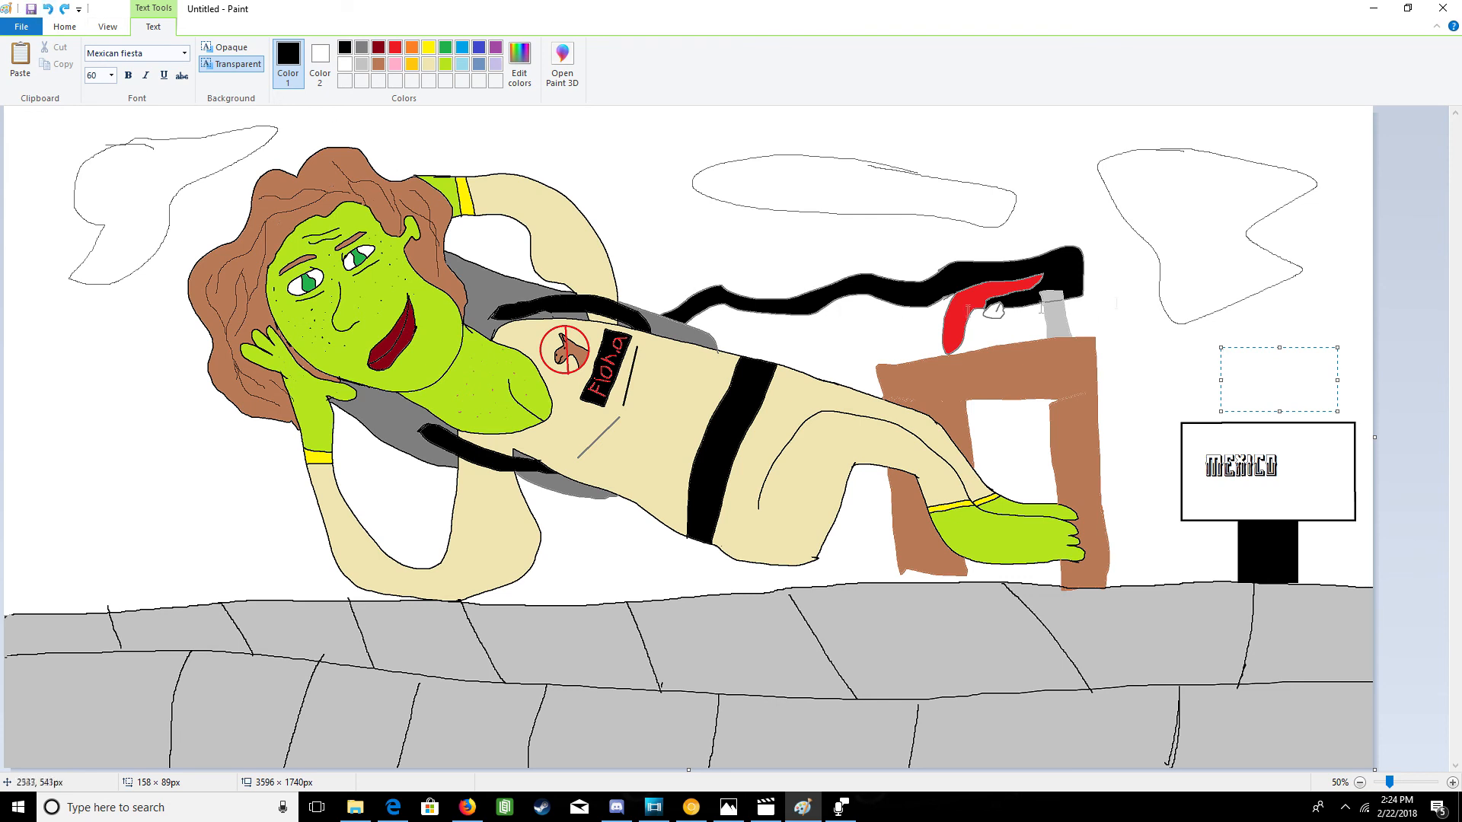
left_click(926, 280)
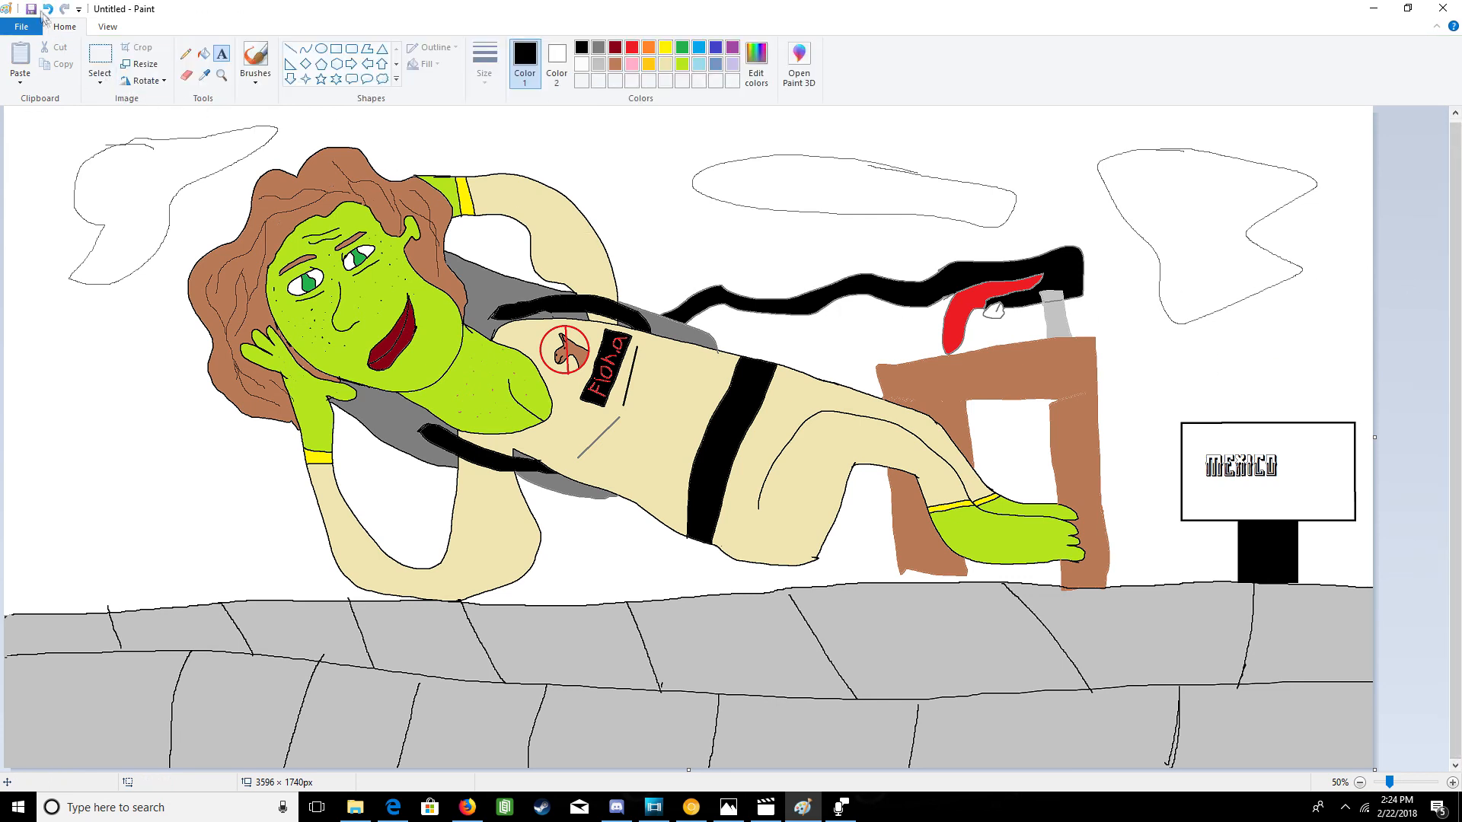
left_click(44, 9)
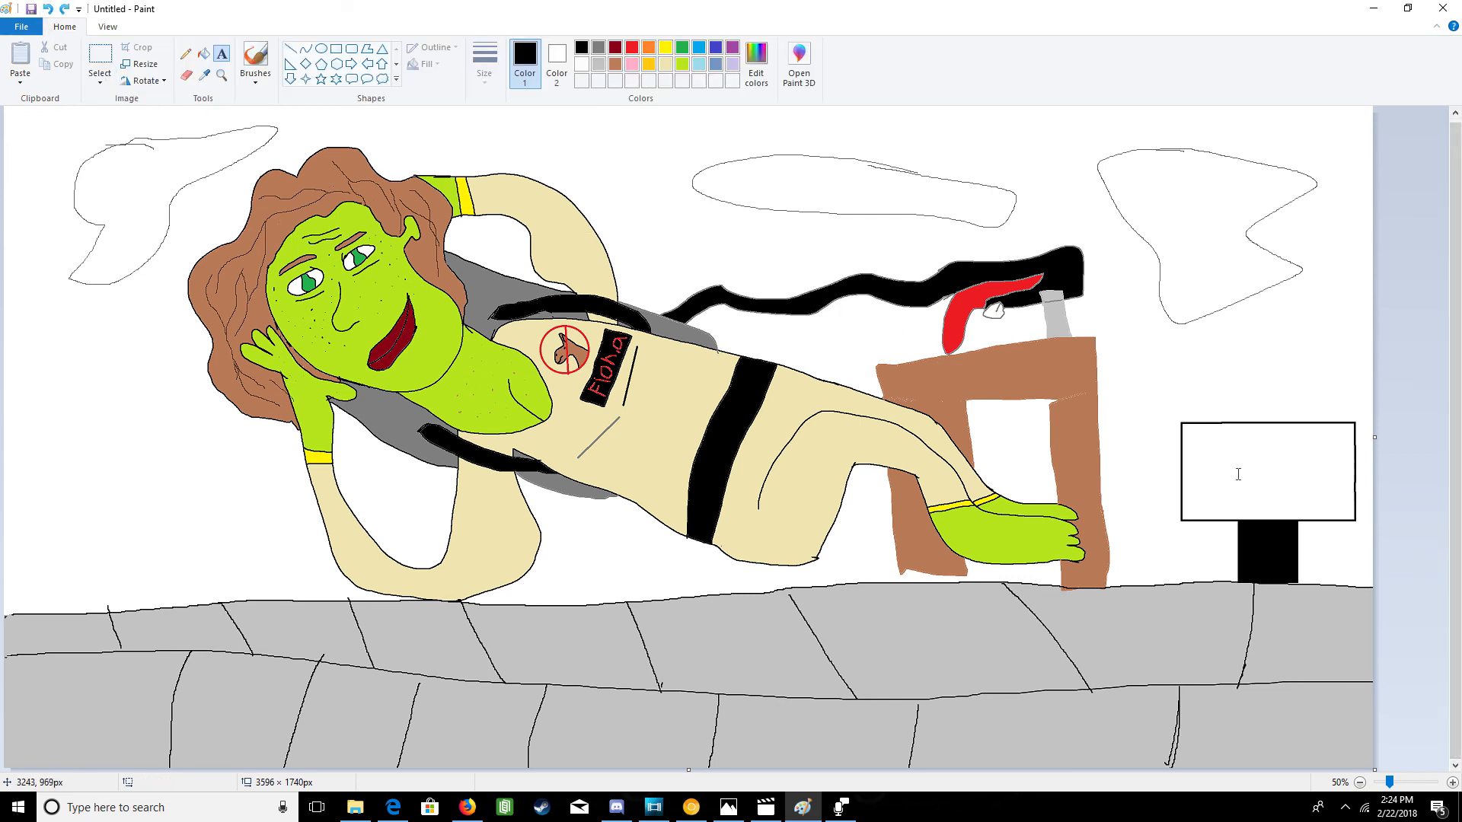
- Add the text MEXICO inside the sign in black Mexican fiesta at font size 72
left_click_drag(1192, 437, 1337, 505)
type("ME")
key("BackSpace")
key("BackSpace")
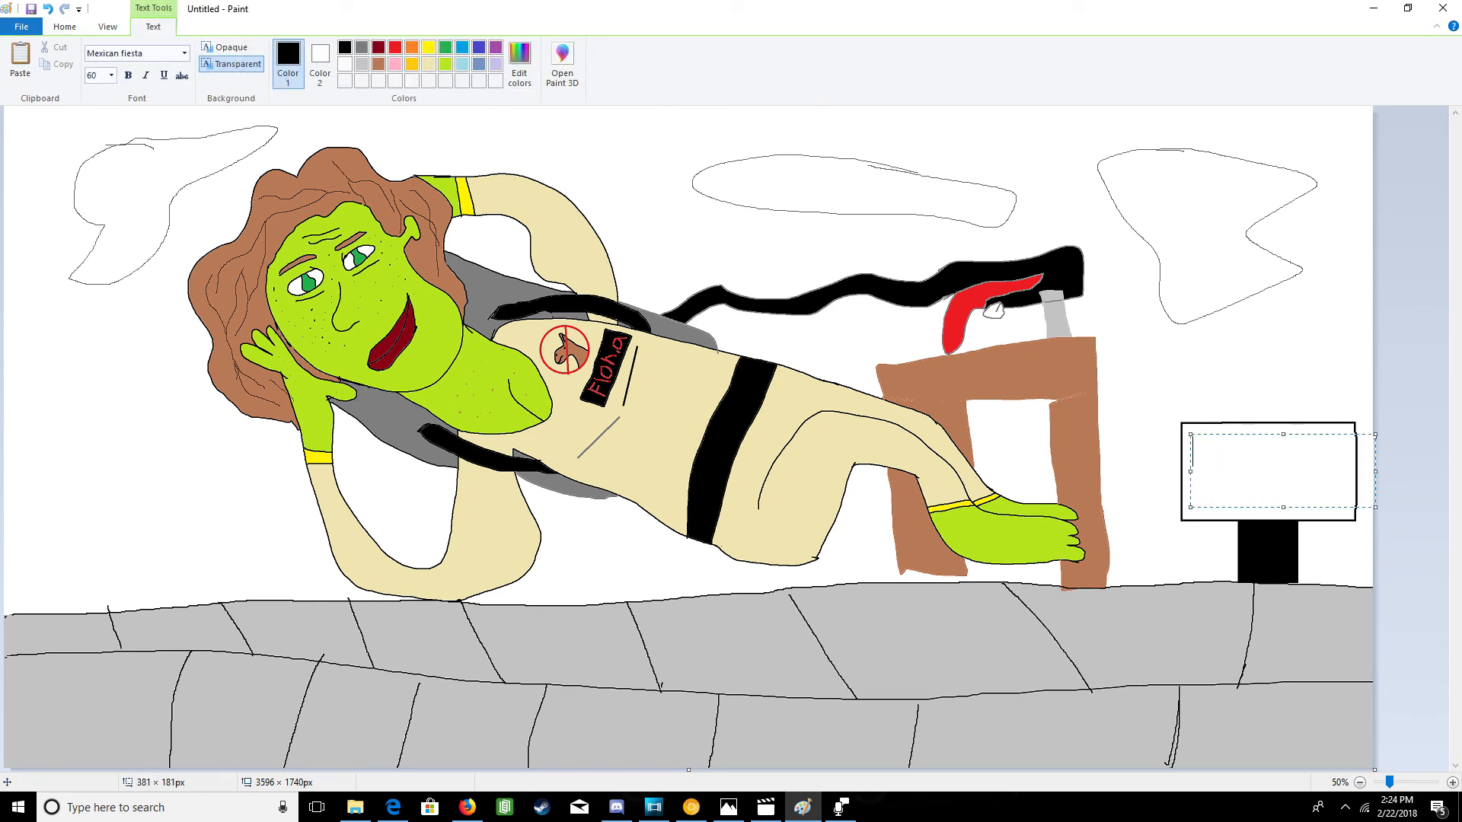
left_click(111, 74)
left_click(94, 286)
type("ME")
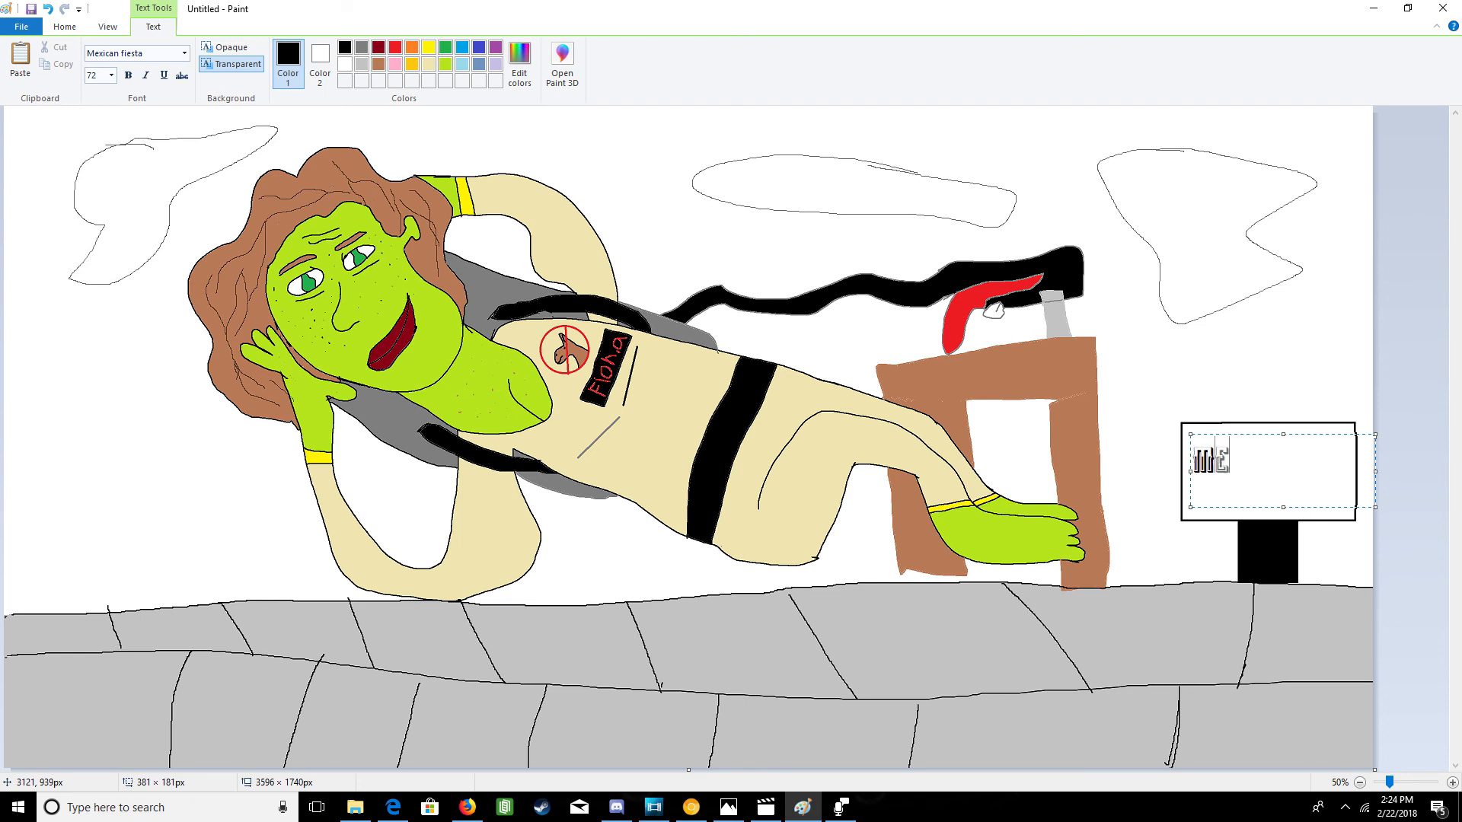
type("XICO")
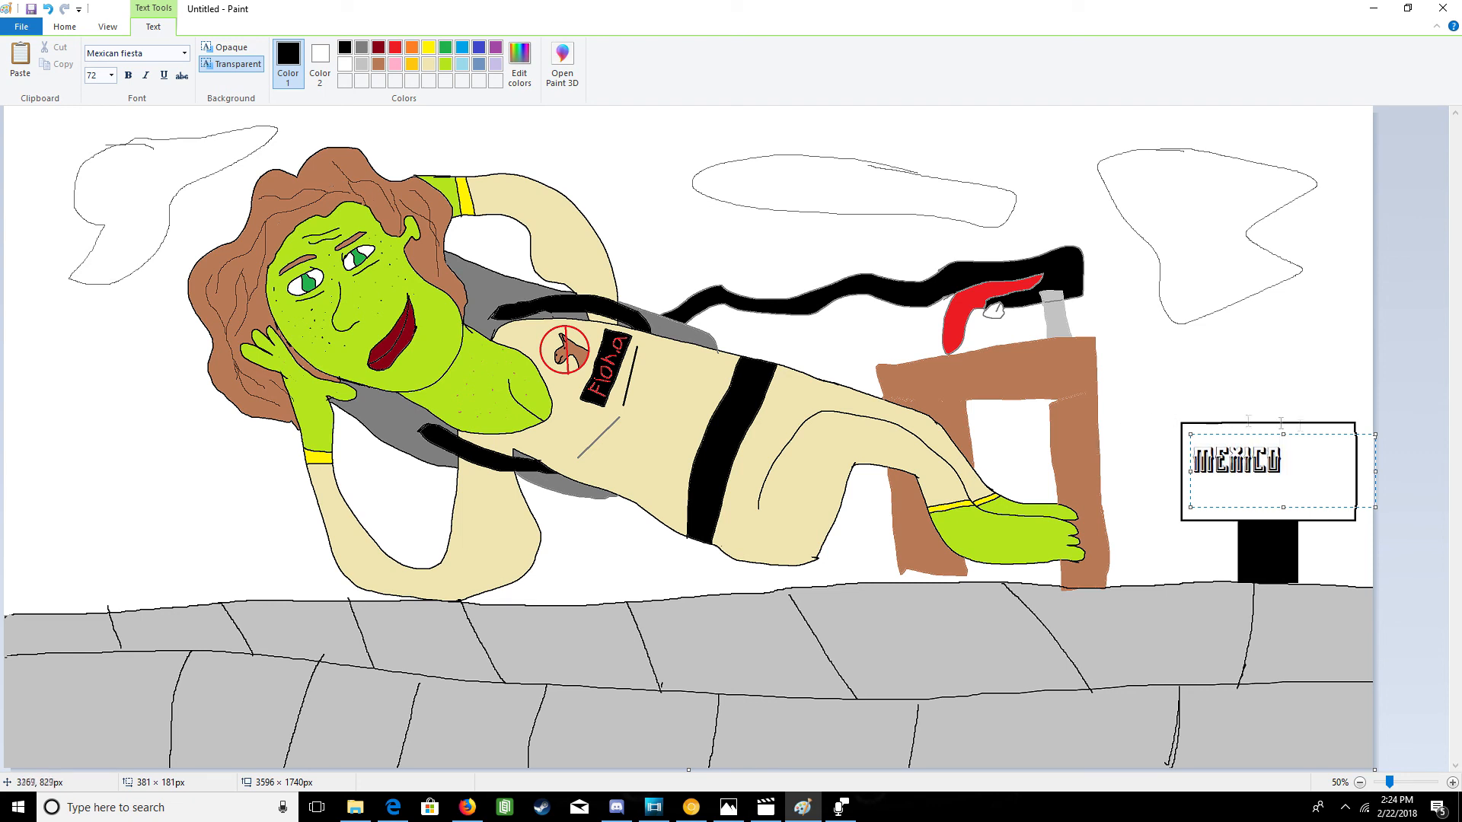
- Narrow the MEXICO text box to about 209 px and move it to the centre of the sign
left_click_drag(1276, 434, 1277, 438)
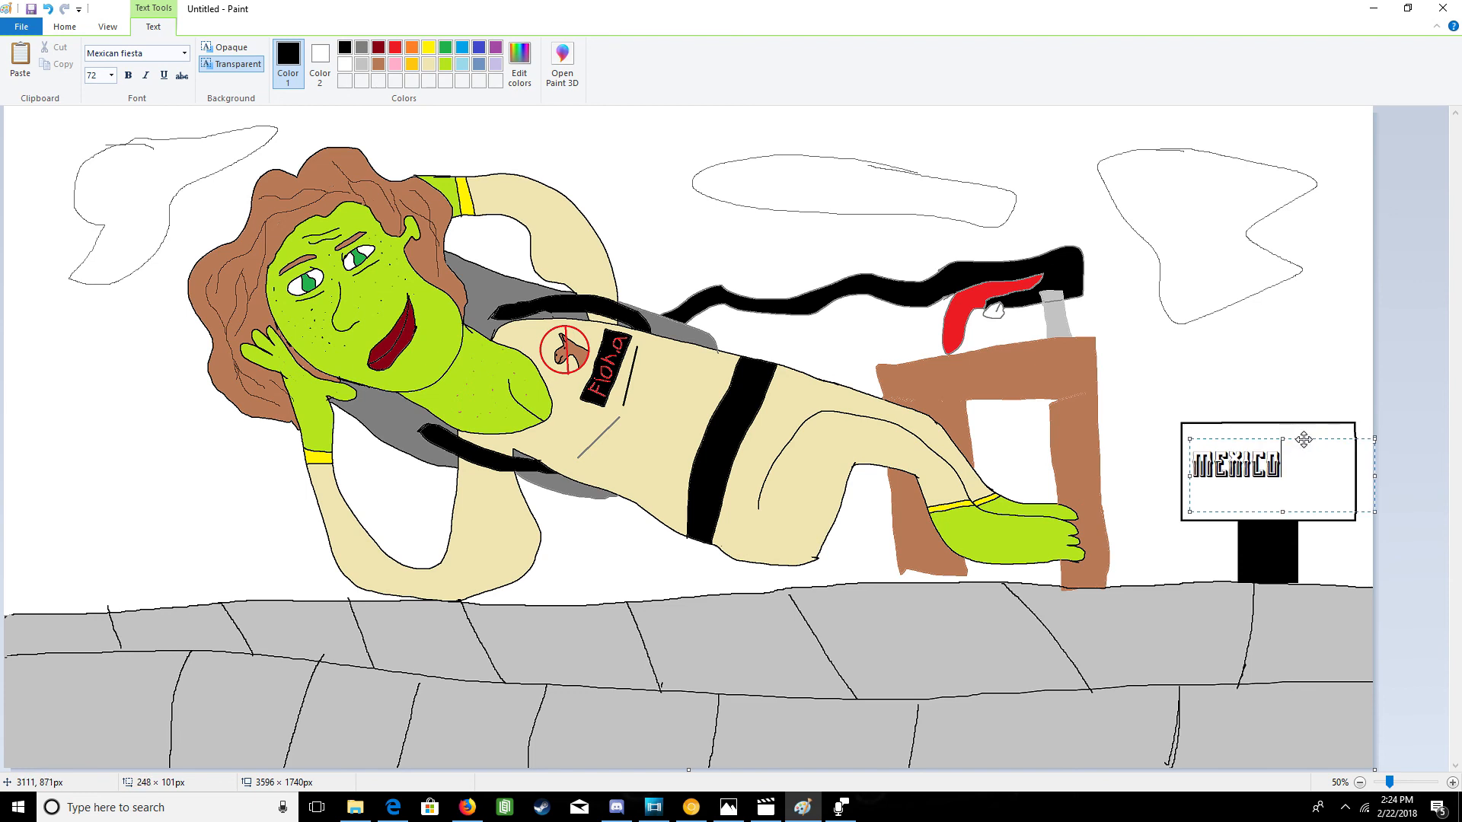
left_click_drag(1375, 476, 1345, 476)
left_click_drag(1248, 439, 1276, 447)
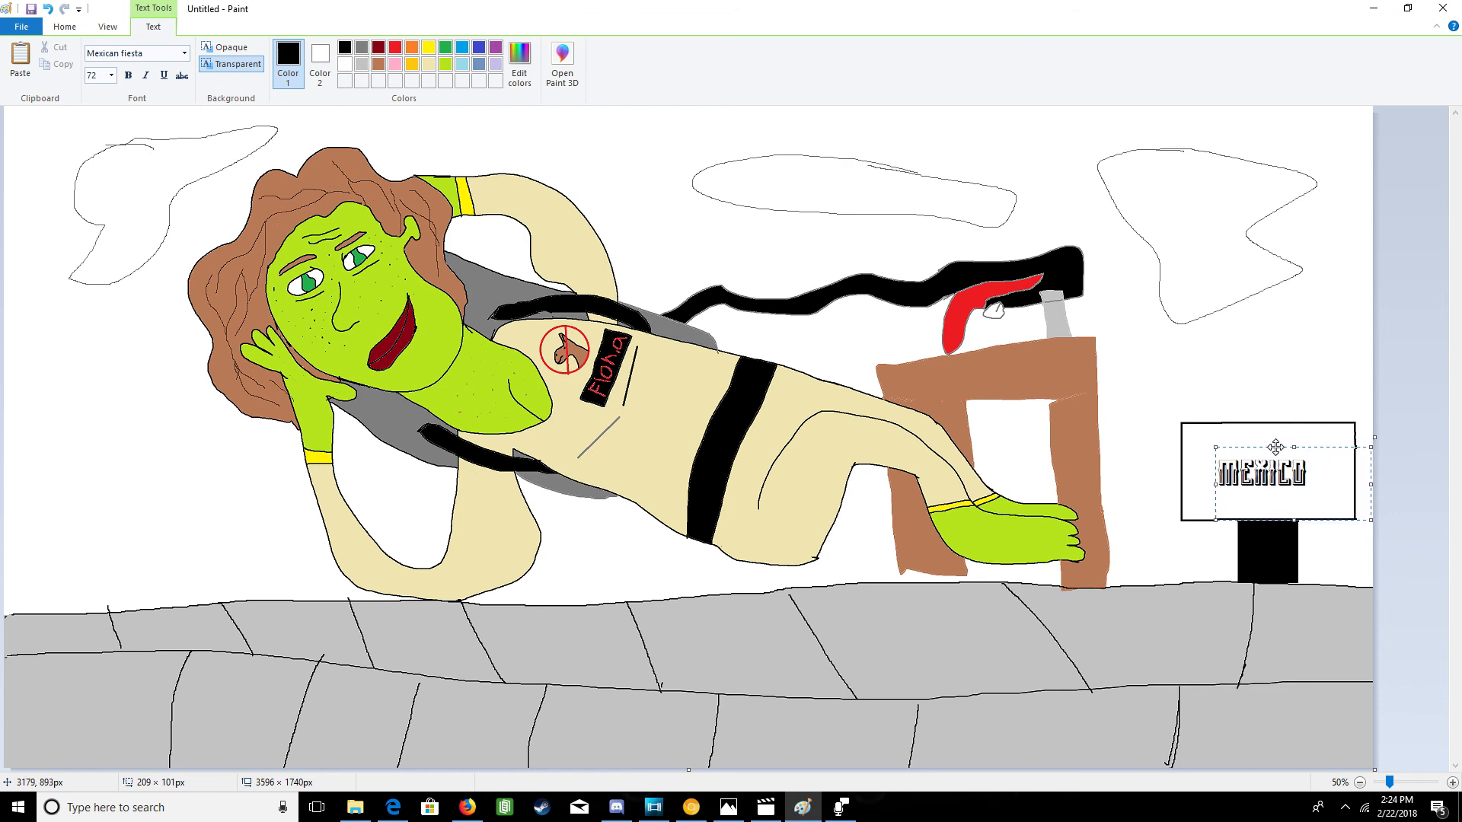
- Commit the MEXICO text and fill the sign's white background with yellow
left_click(1148, 439)
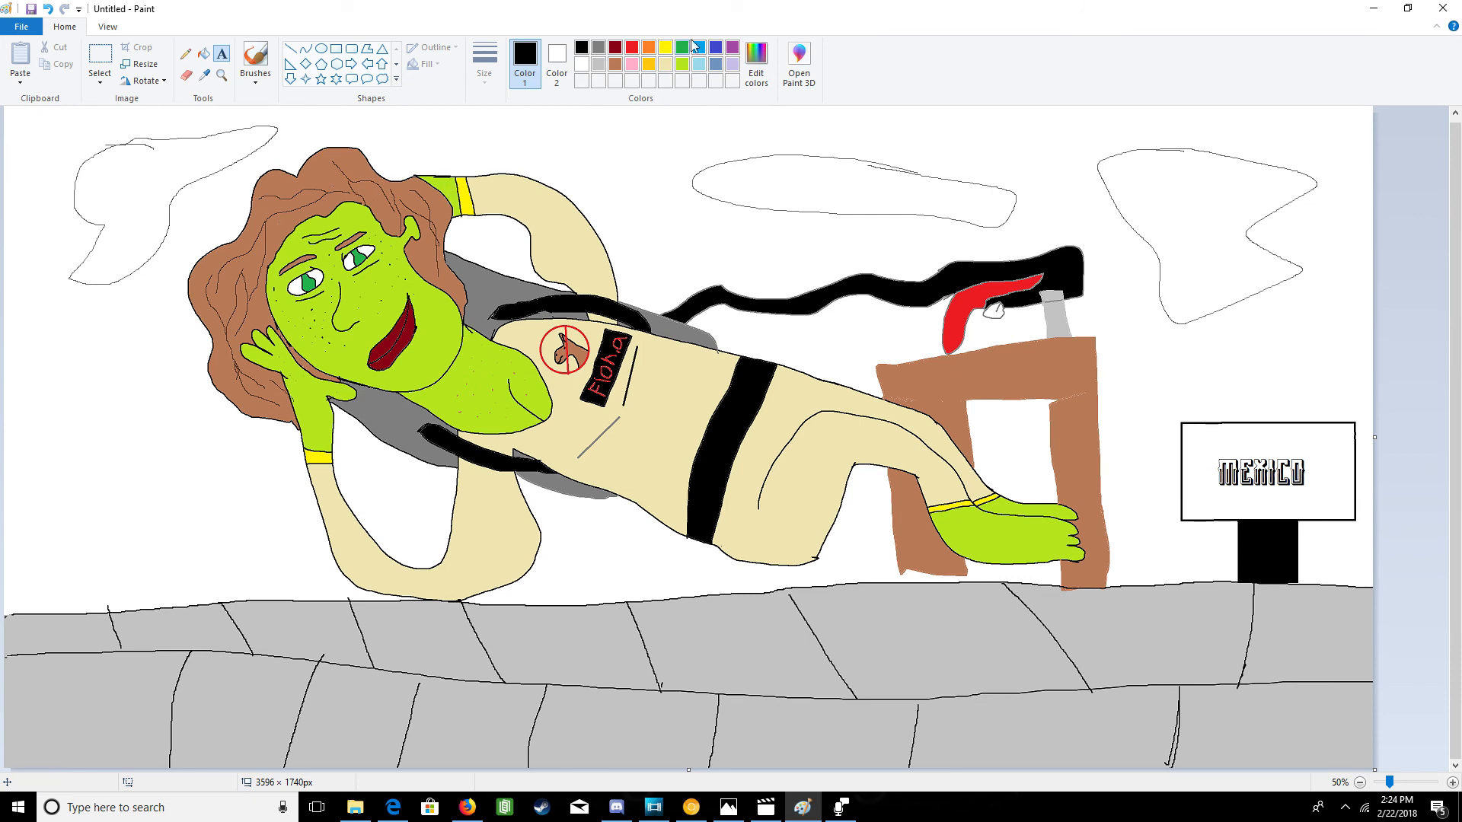
left_click(665, 47)
left_click(203, 53)
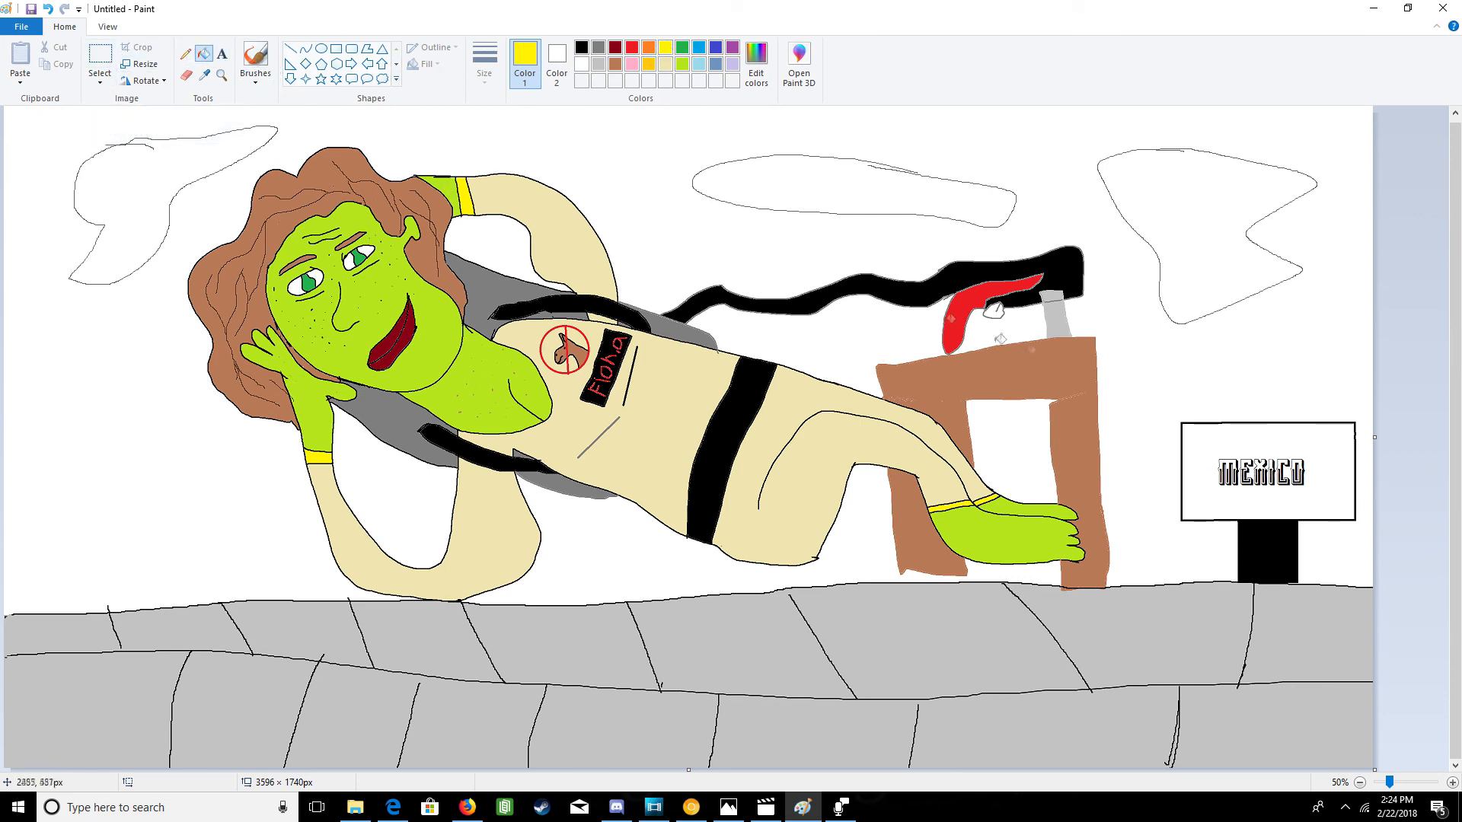
left_click(1240, 443)
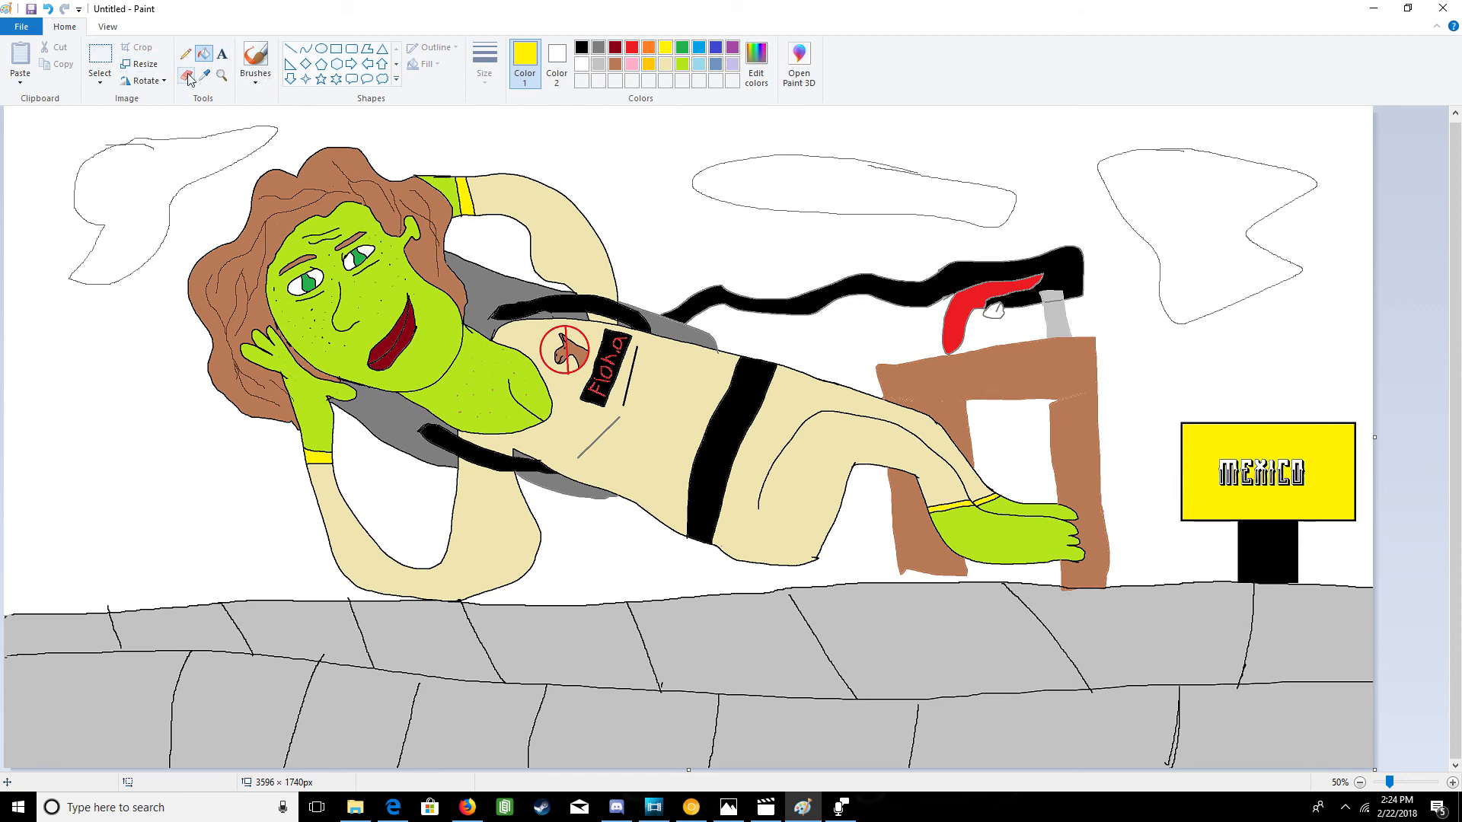
- Draw a black horizontal line about 471 px long across the sign under MEXICO, and divide the strip below it with four vertical lines
left_click(256, 59)
left_click(290, 48)
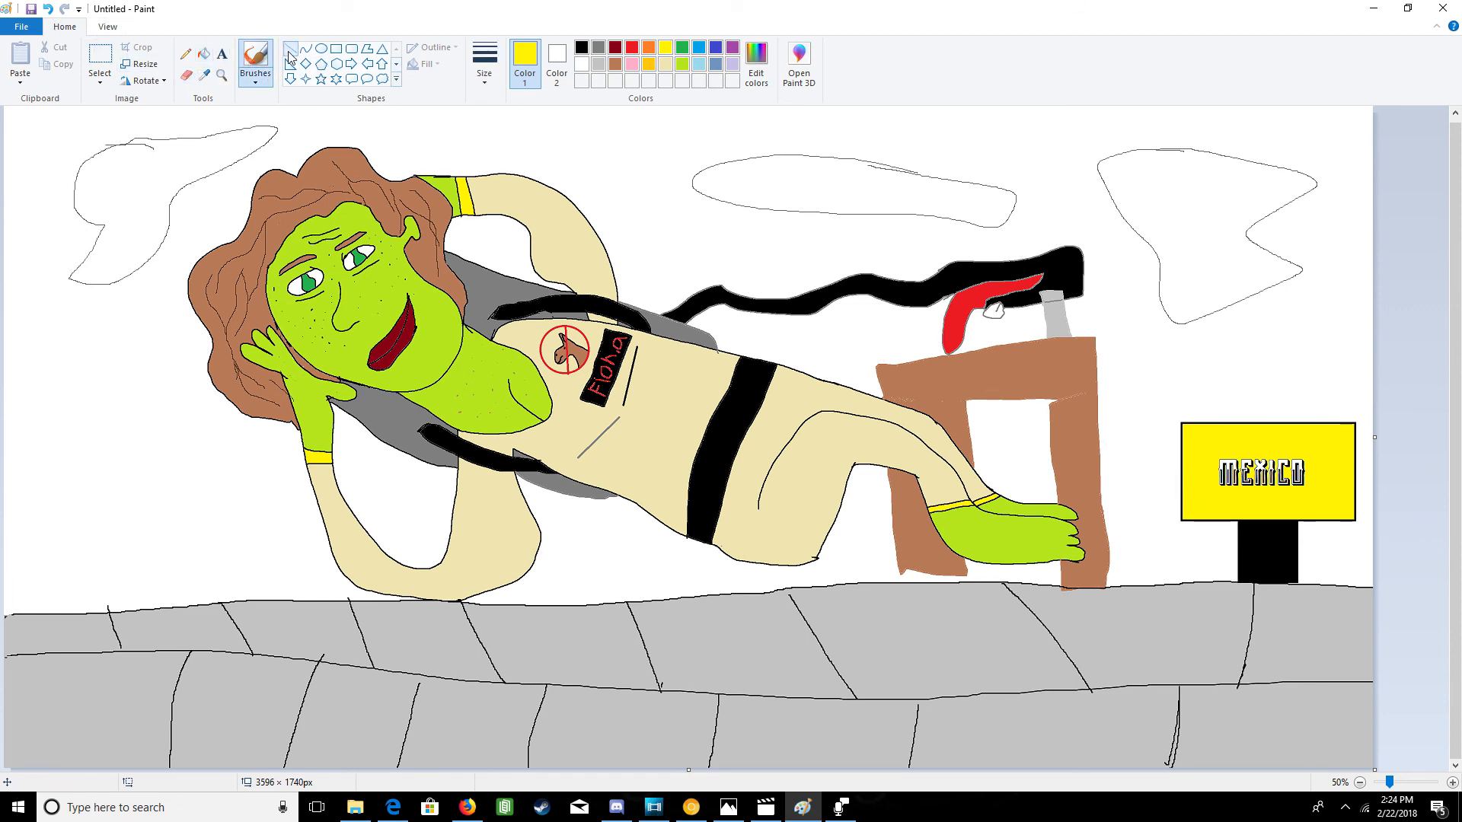
left_click_drag(1184, 493, 1210, 499)
left_click(1123, 407)
left_click_drag(1183, 496, 1280, 499)
left_click(582, 47)
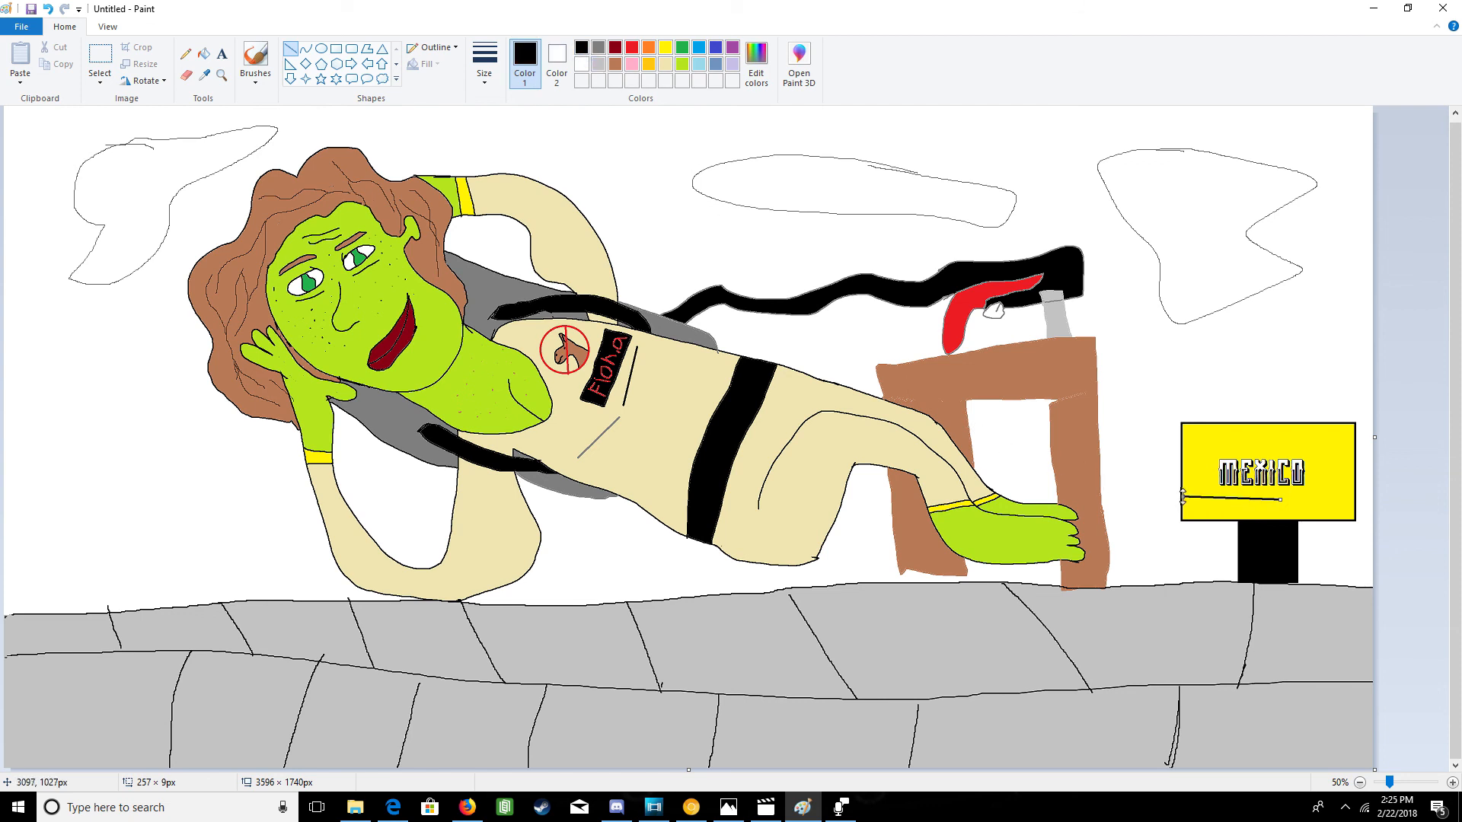
left_click(49, 9)
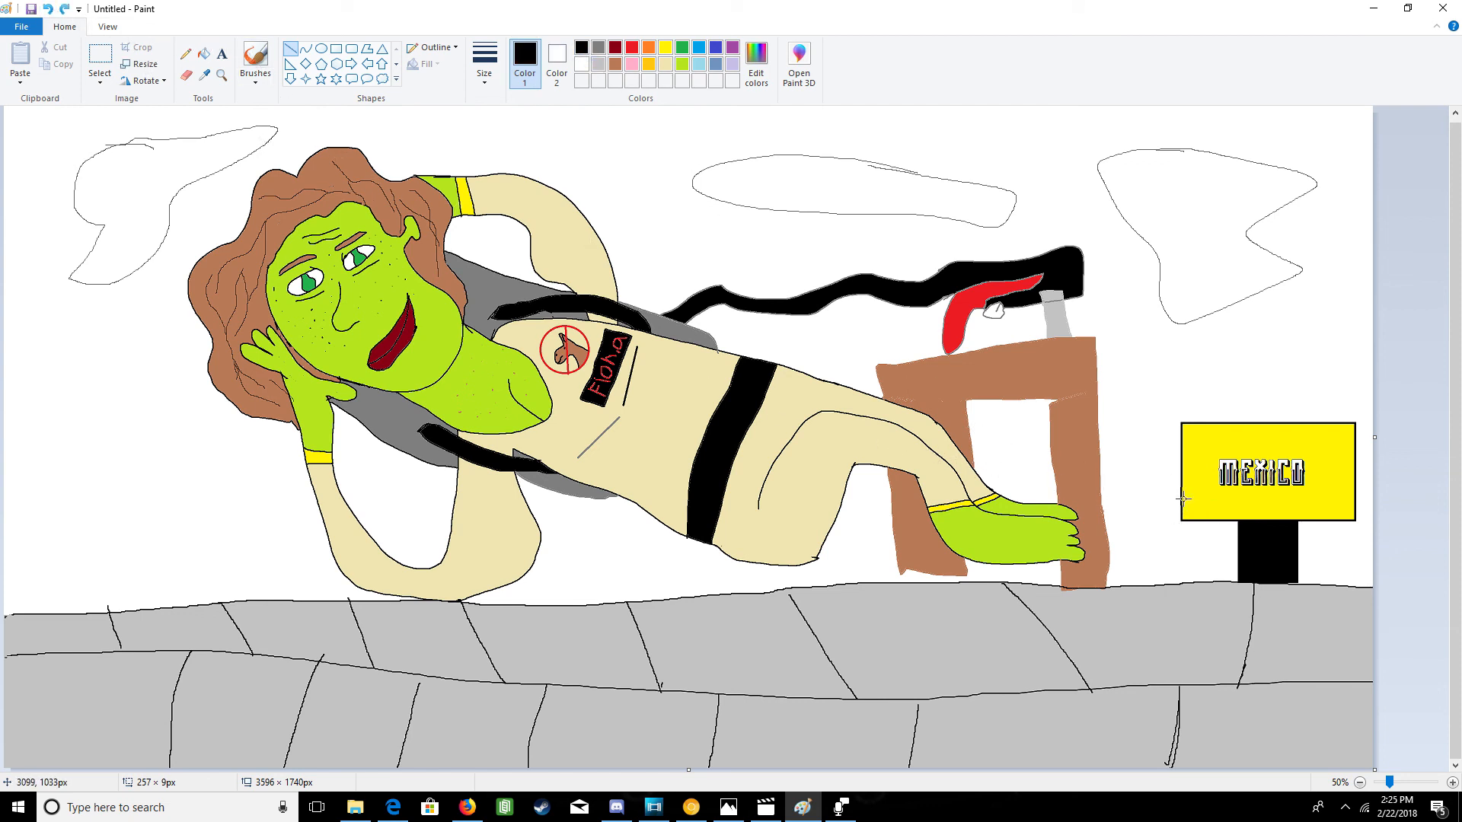
left_click_drag(1182, 495, 1326, 493)
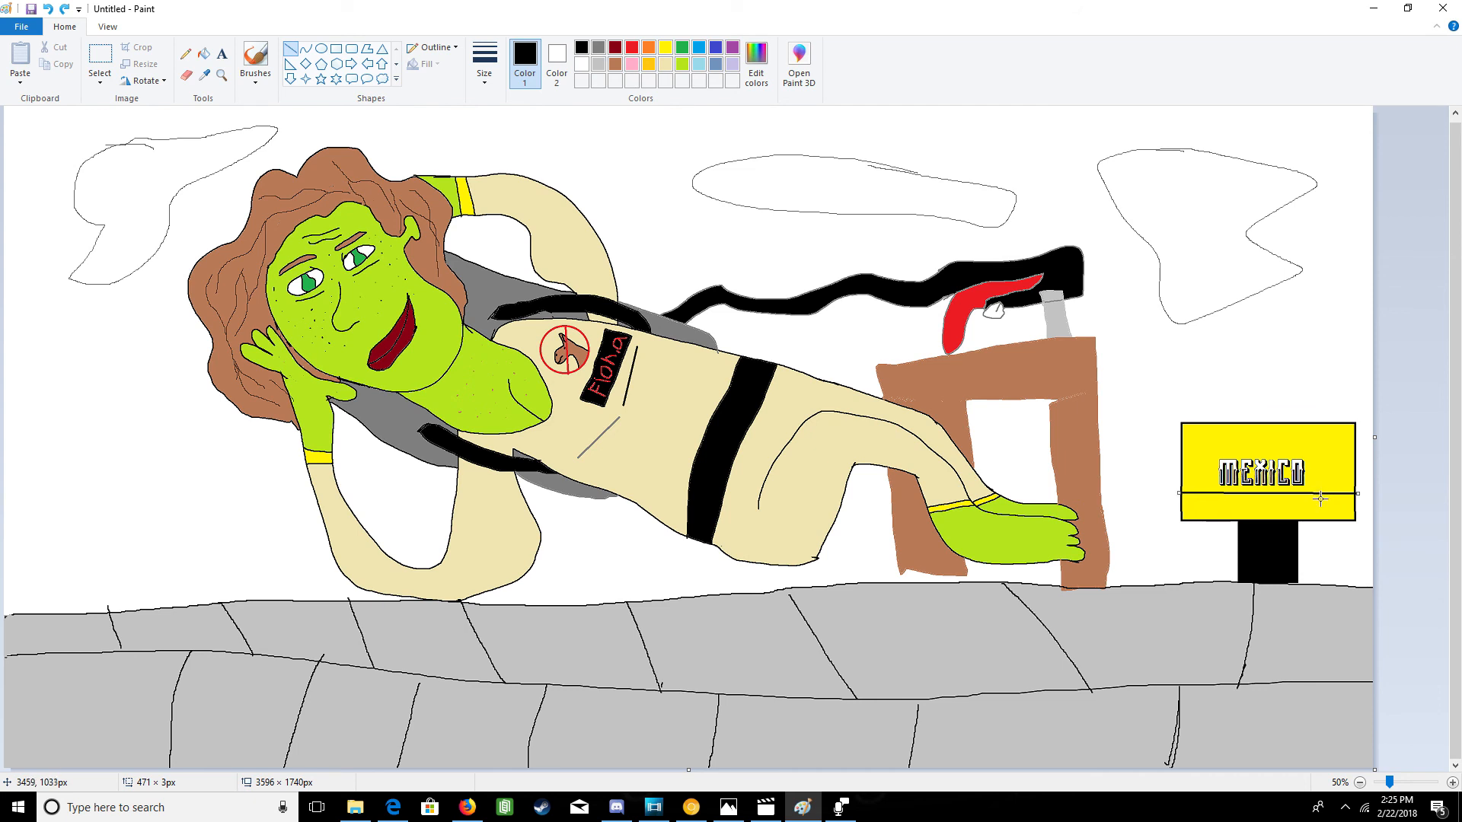
mouse_move(1324, 521)
left_mouse_down()
mouse_move(1322, 494)
mouse_move(1288, 511)
mouse_move(1286, 493)
mouse_move(1242, 504)
mouse_move(1215, 489)
left_mouse_up()
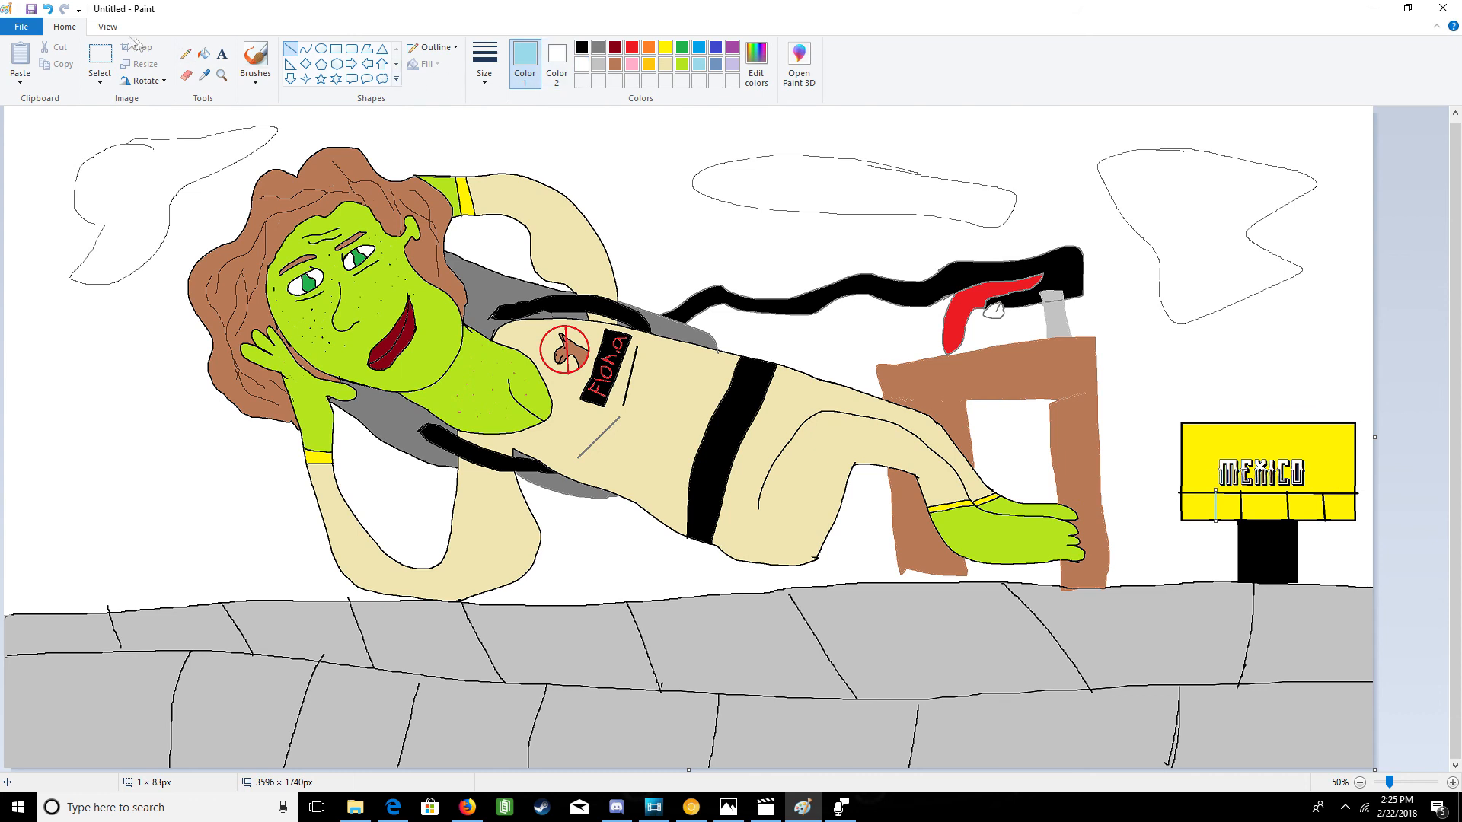
- Recolour the light-blue vertical divider nearest the sign's left edge black with the fill tool
left_click(48, 9)
left_click(64, 10)
left_click(581, 49)
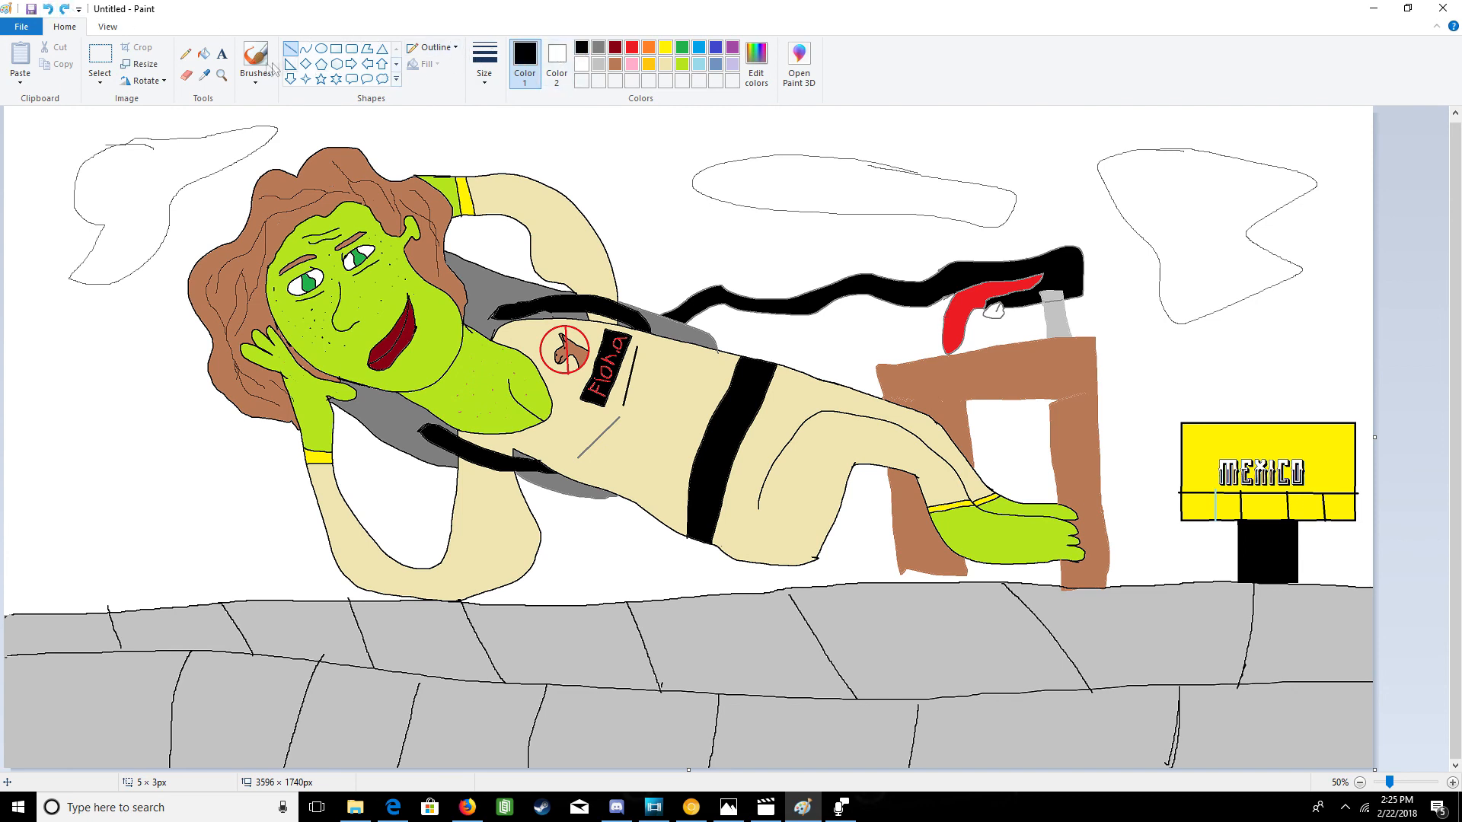
left_click(204, 53)
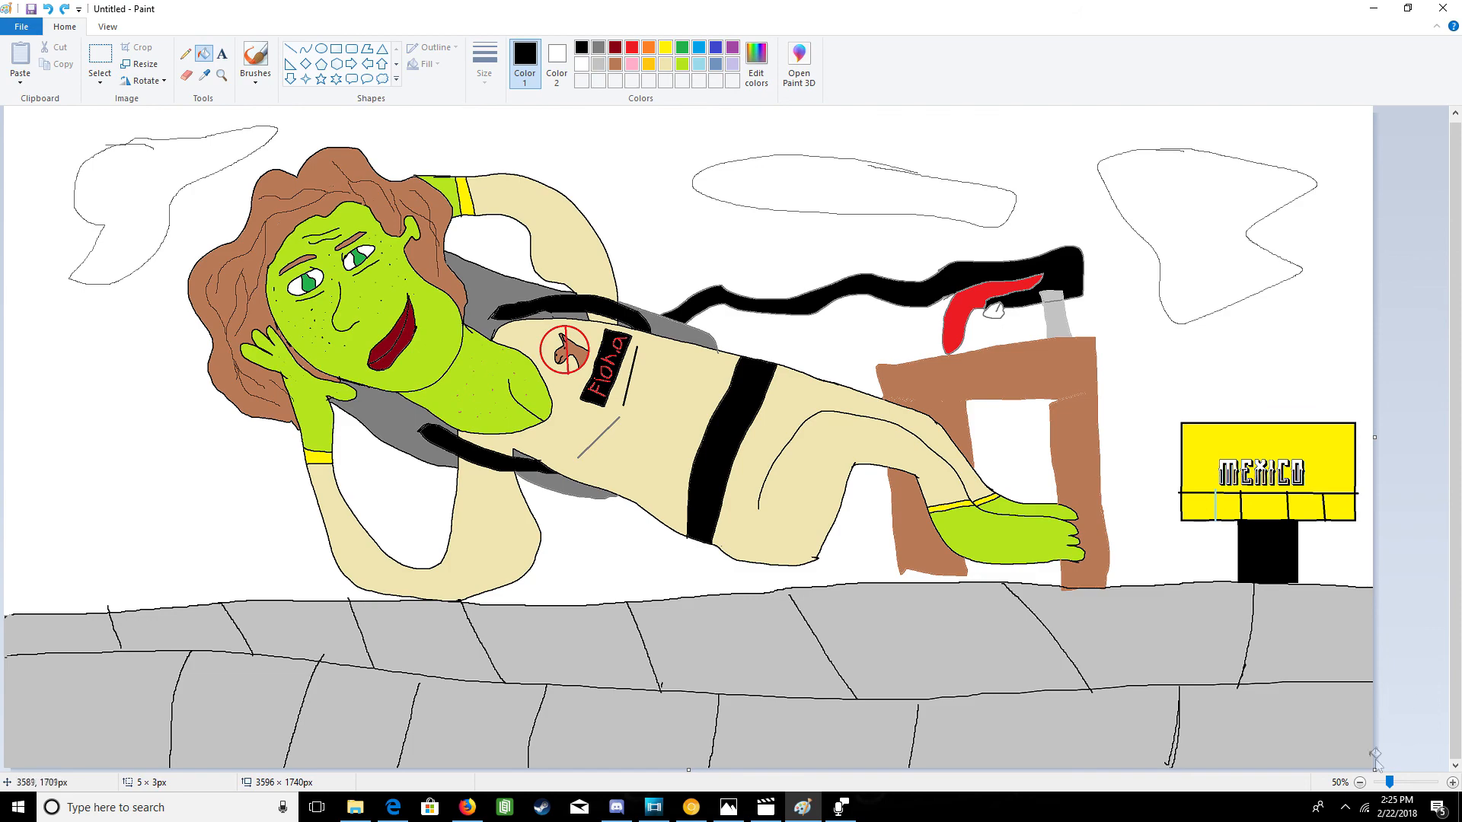
left_click_drag(1389, 782, 1406, 782)
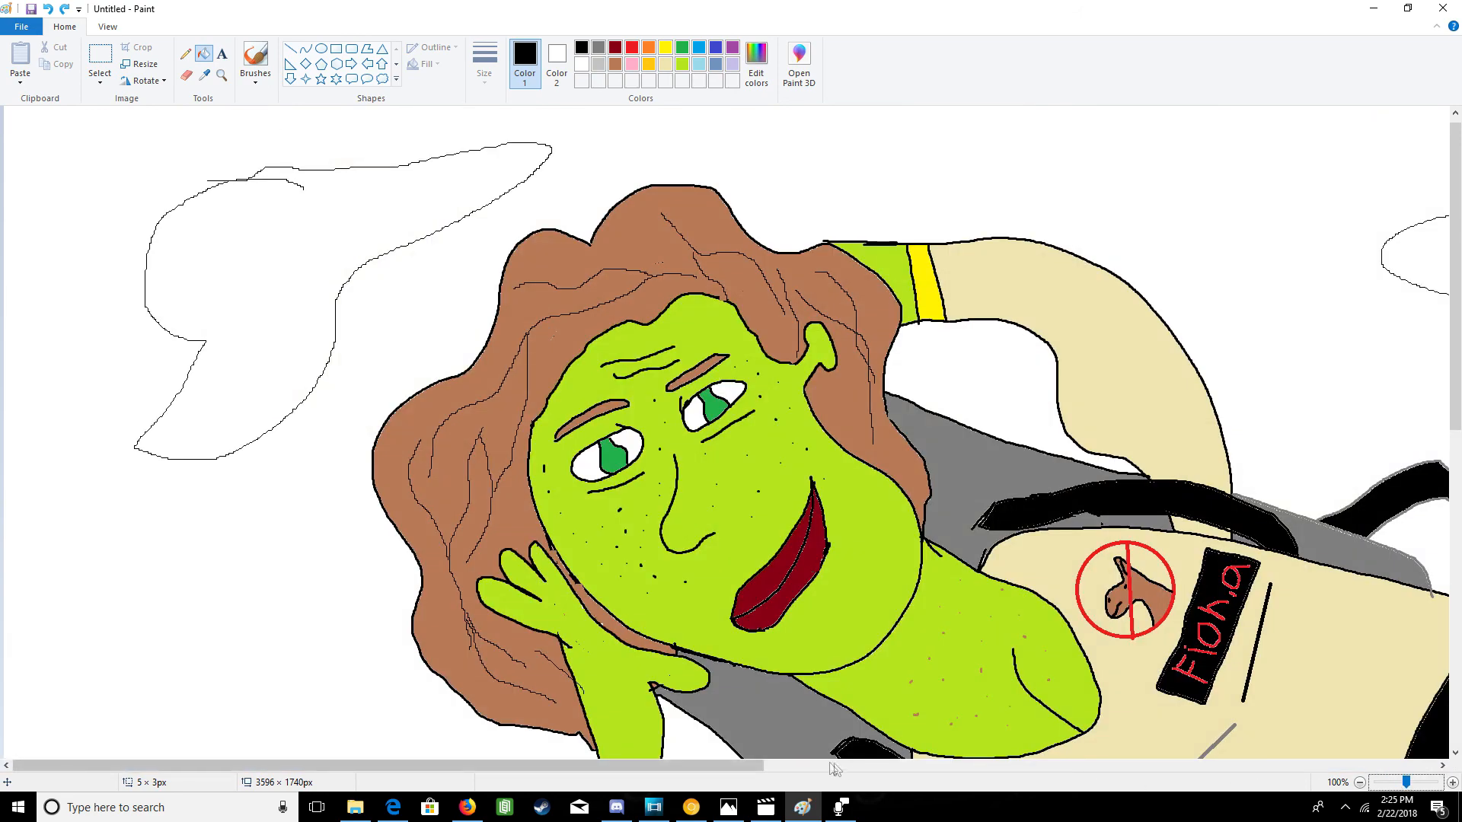
left_click_drag(751, 767, 1454, 604)
left_click_drag(659, 767, 1333, 766)
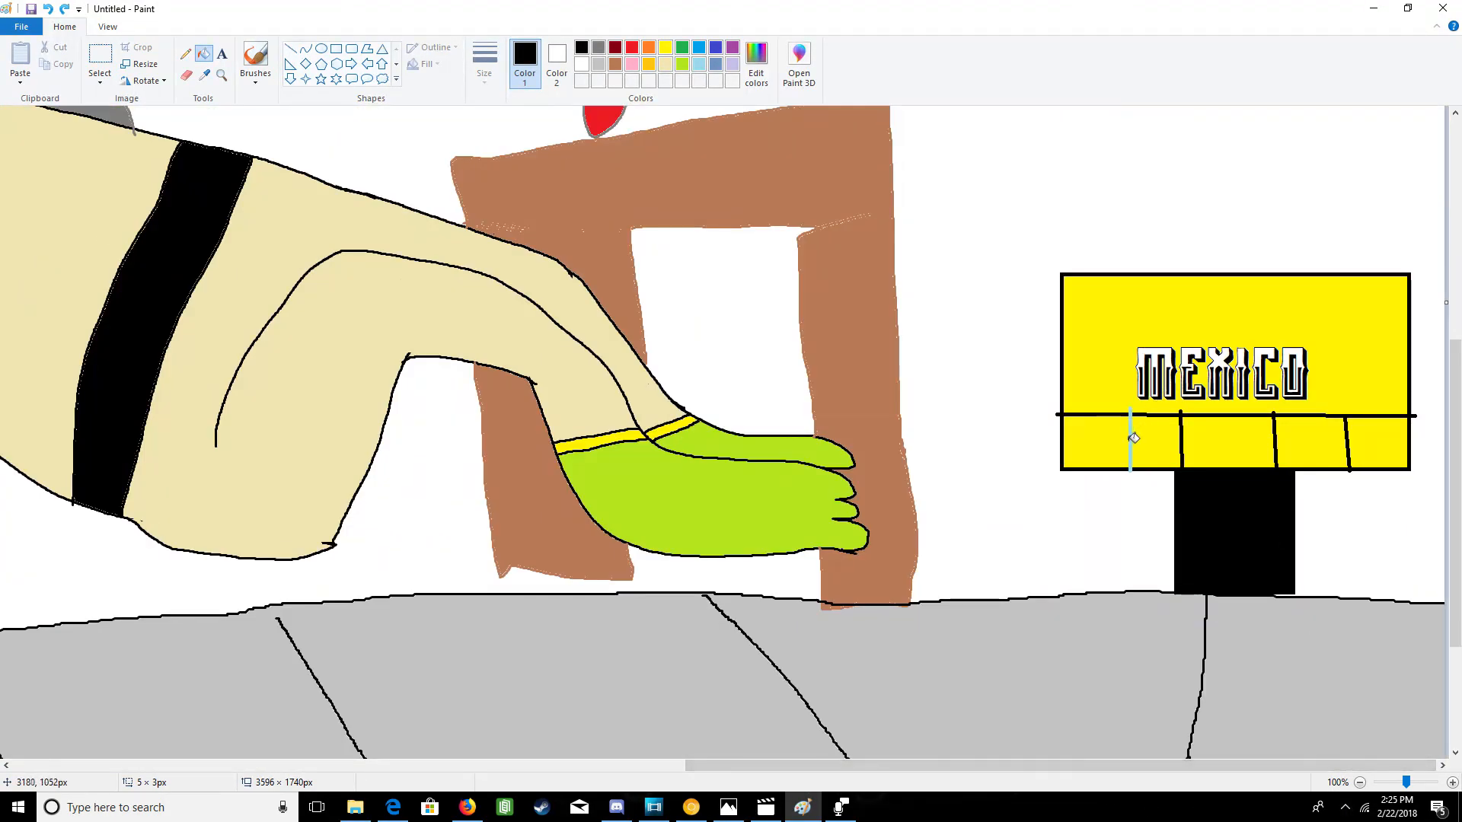
left_click(1130, 440)
- Fill the sky and every enclosed background gap around the body, hose, arms and table with light turquoise, leaving the outer clouds white
left_click_drag(1455, 496, 1454, 371)
left_click(698, 64)
left_click(210, 190)
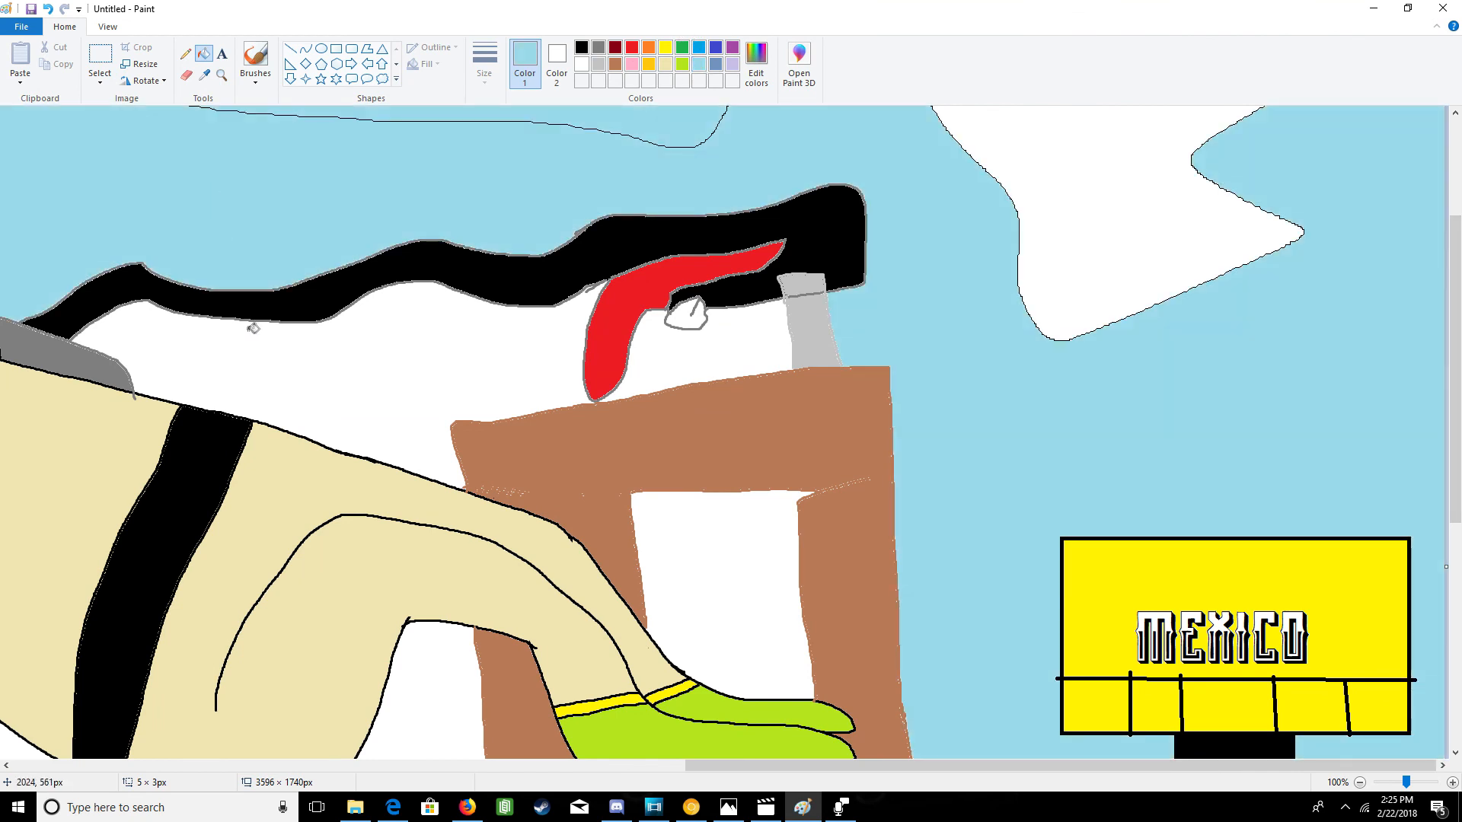
left_click(309, 333)
left_click(694, 373)
left_click(729, 517)
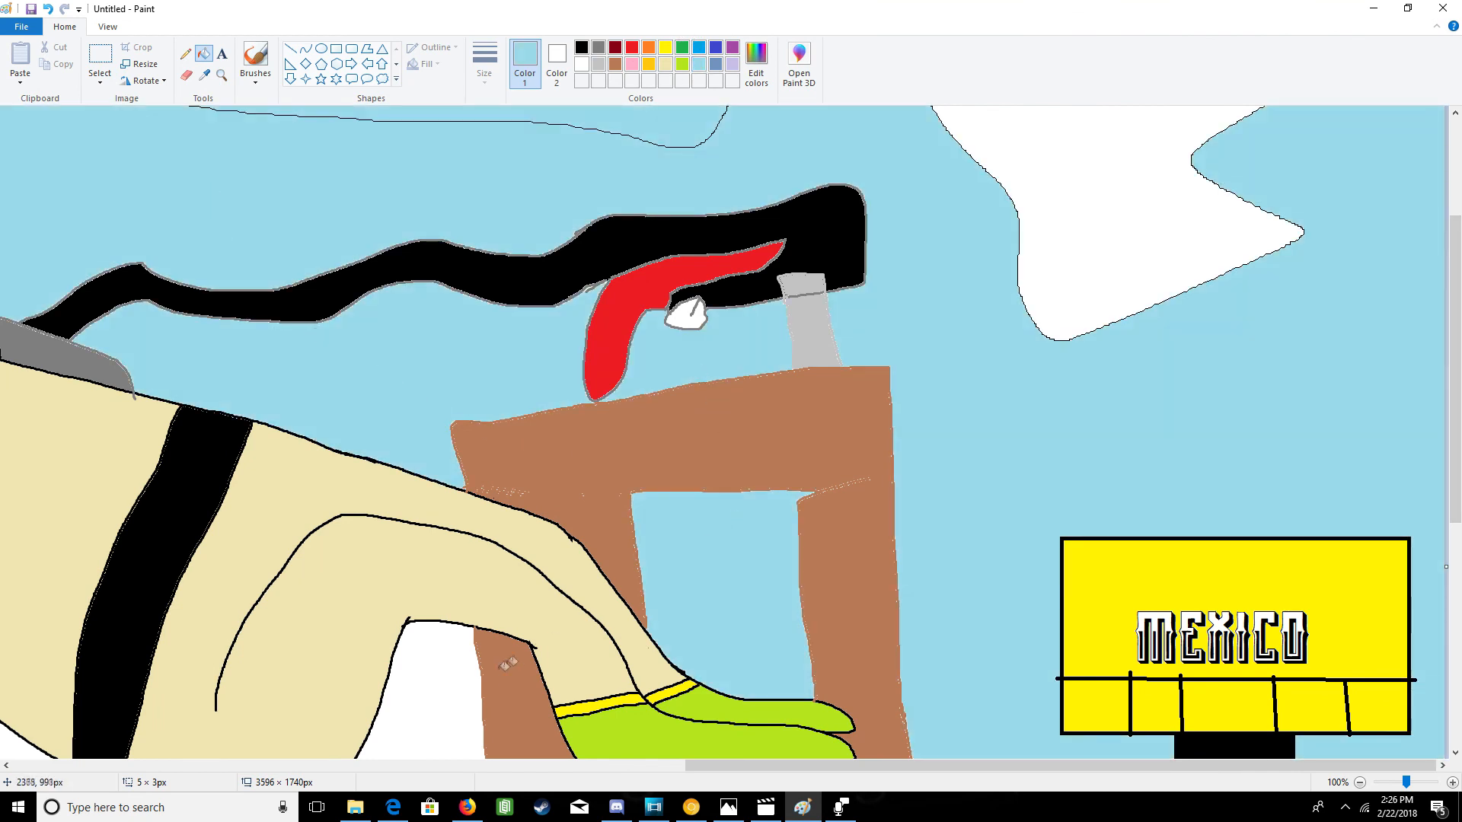
left_click(452, 684)
left_click_drag(993, 765, 365, 771)
left_click(700, 597)
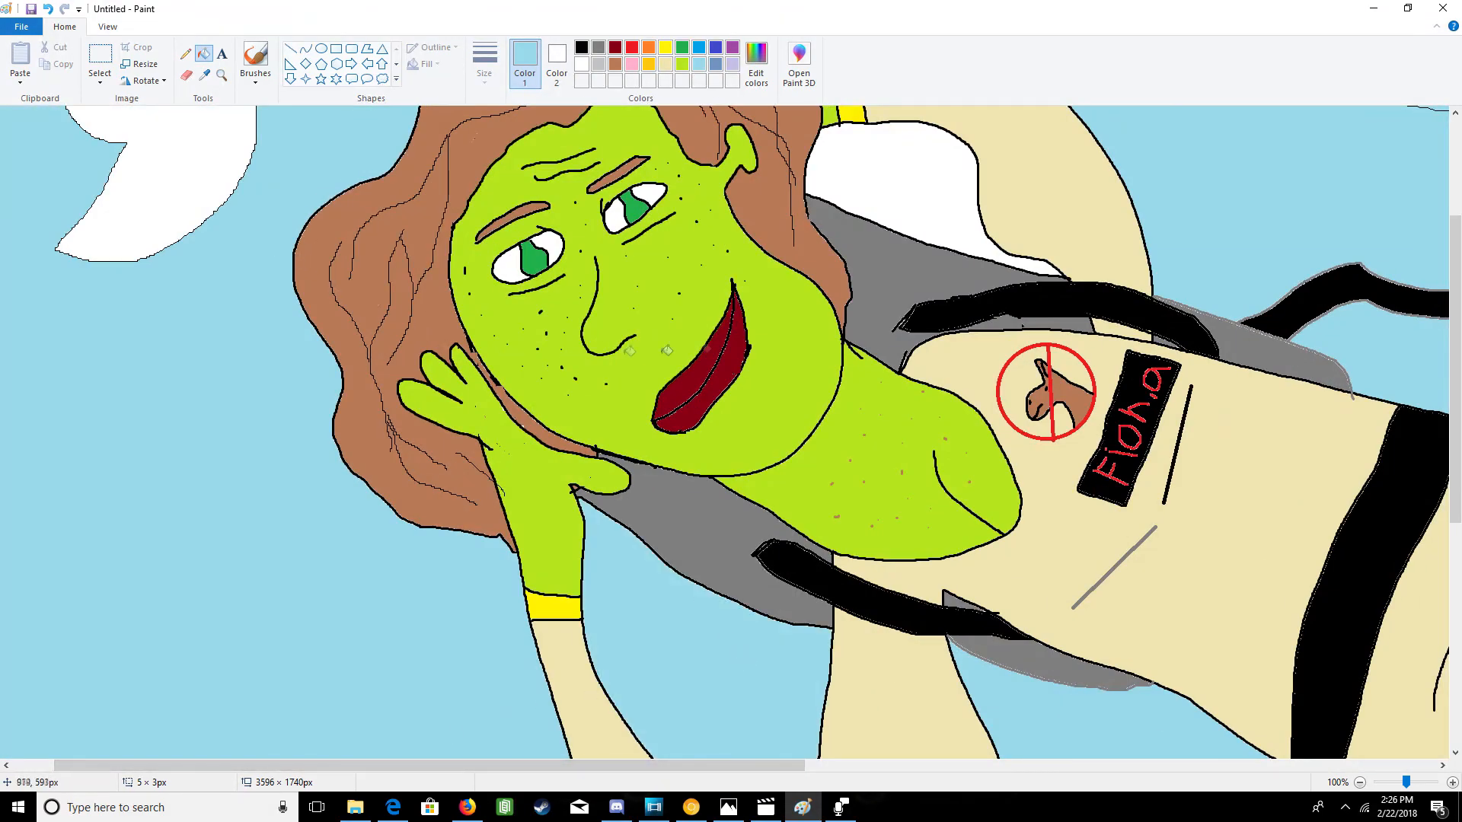
left_click(959, 176)
- Close the gap in the middle cloud's upper outline with a black brush stroke and fill the cloud white
left_click_drag(1454, 365, 1443, 265)
left_click_drag(759, 765, 1203, 767)
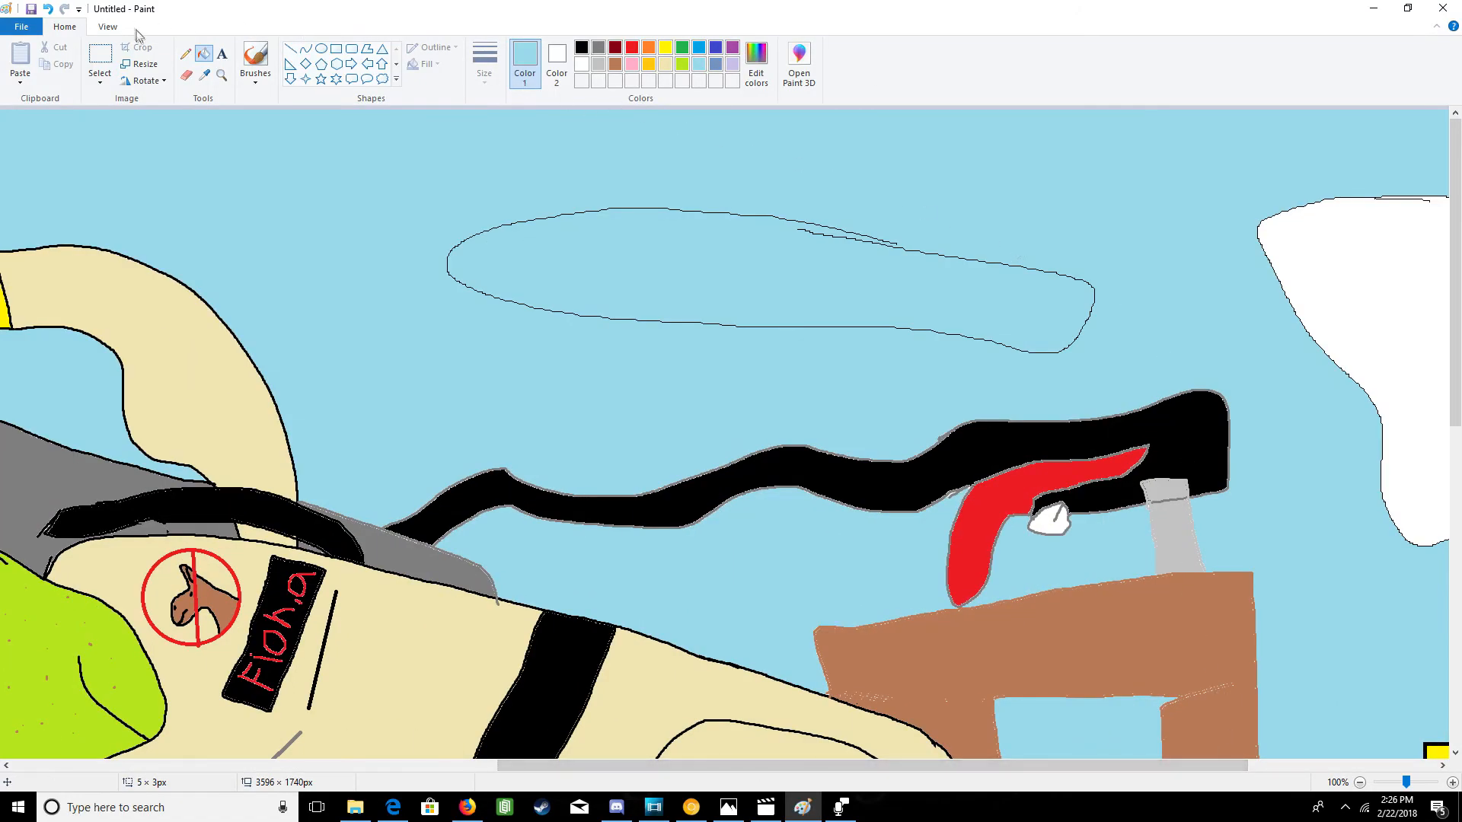
left_click(255, 61)
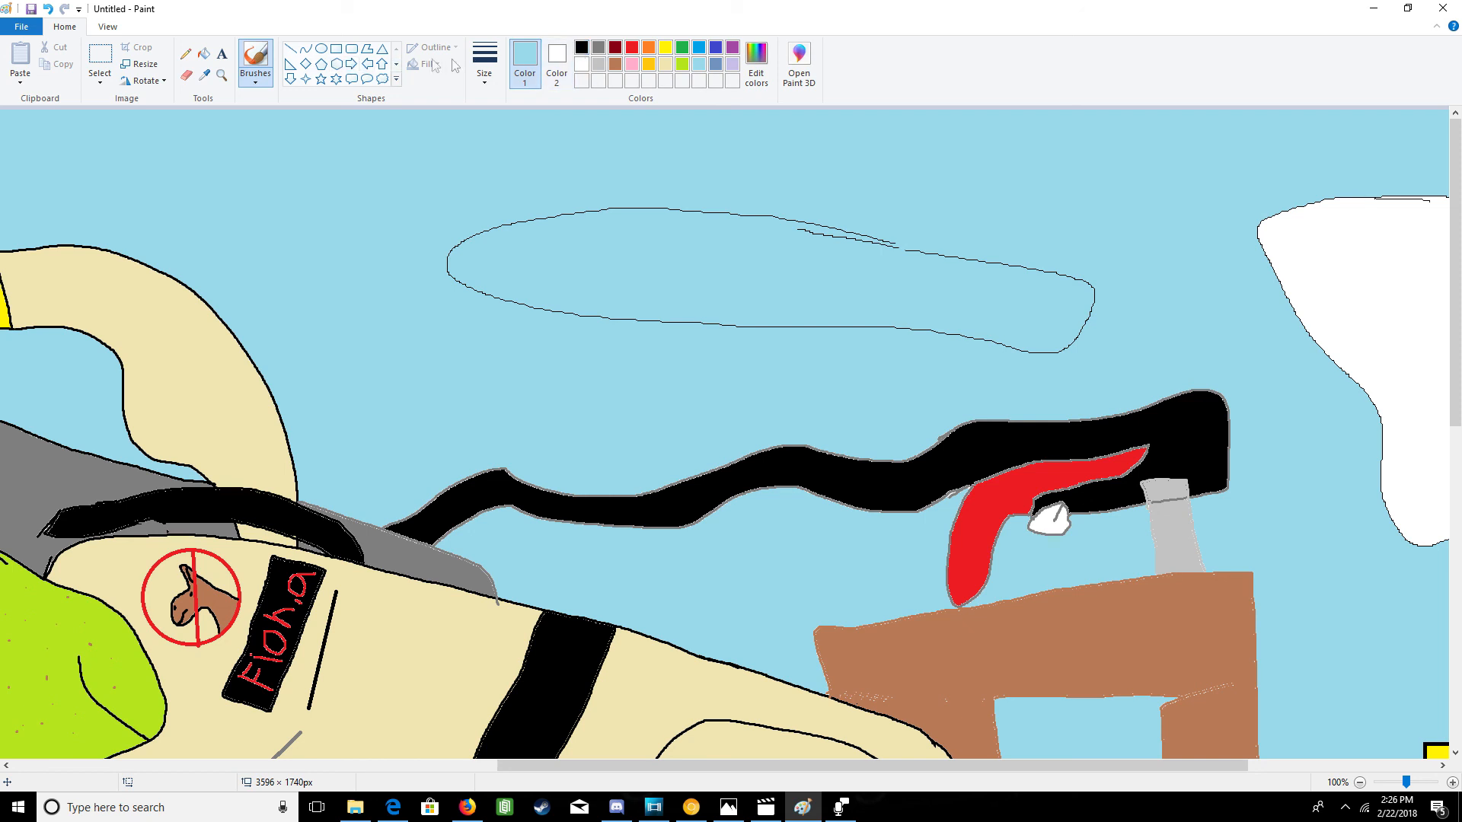
left_click(582, 49)
left_click_drag(895, 240, 909, 250)
left_click(203, 56)
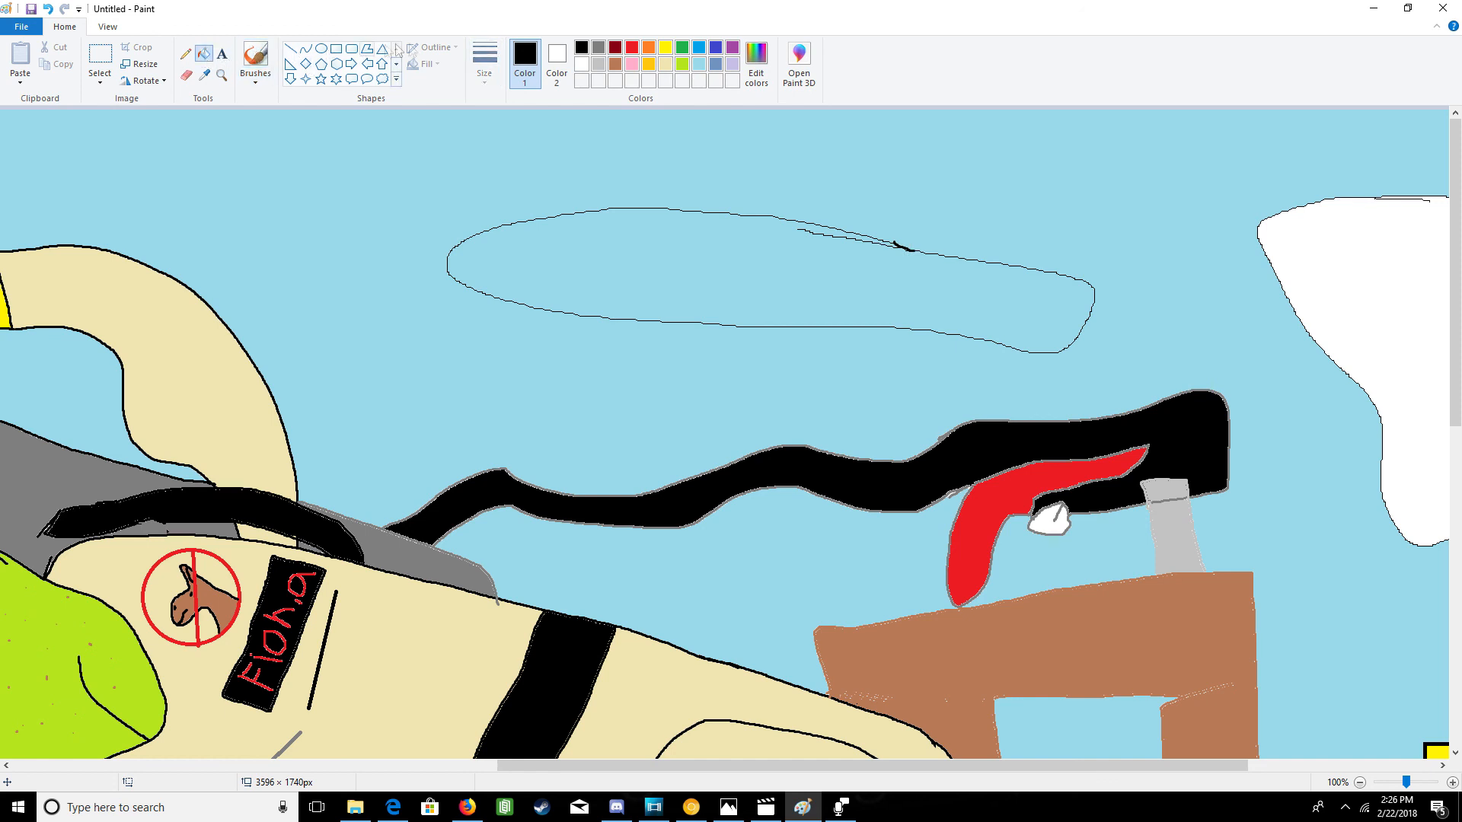
left_click(581, 64)
left_click(628, 278)
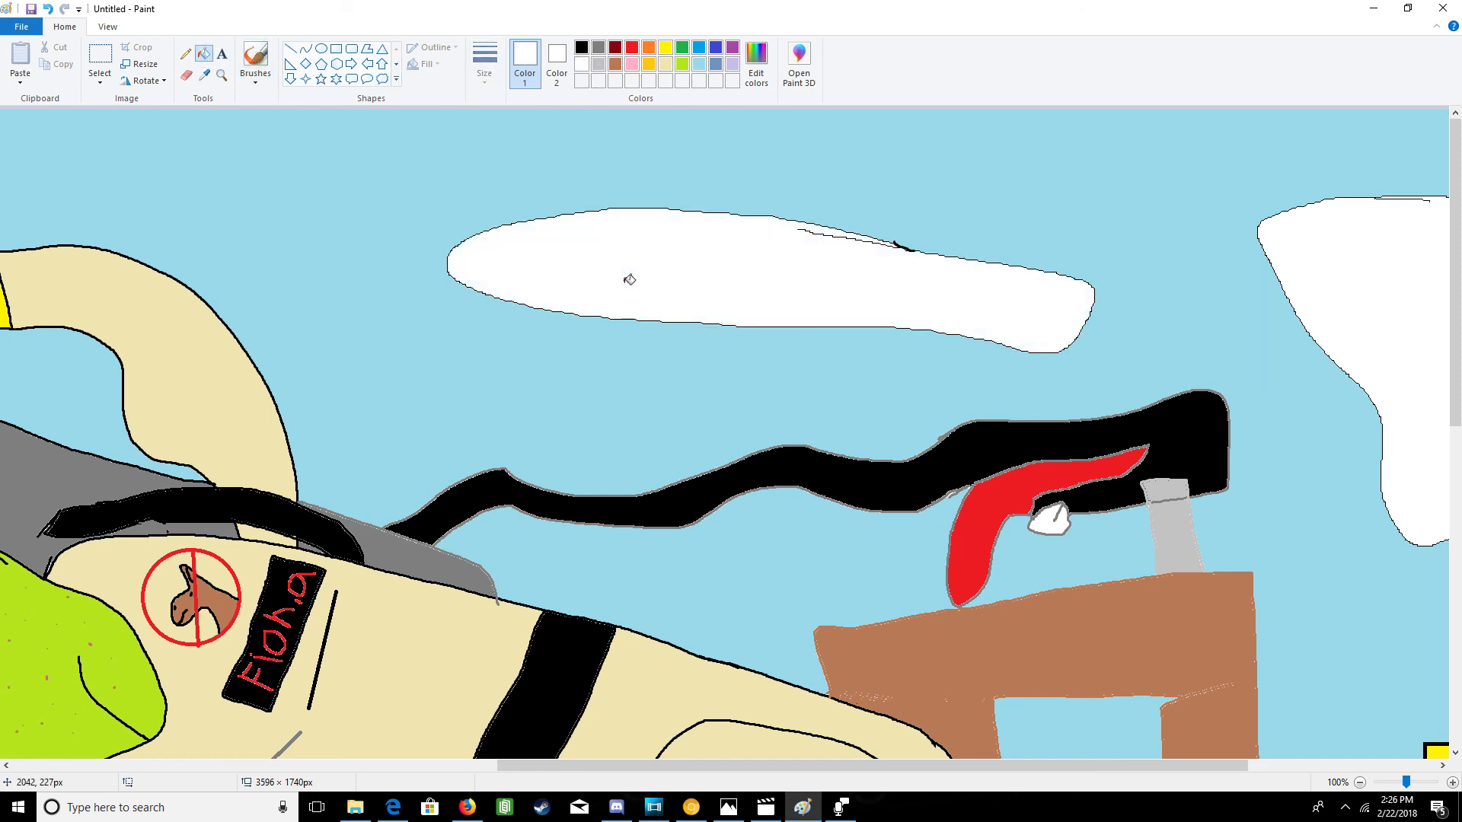
- Brush the black outline of a low mound between the figure's hips and the pavement
left_click_drag(1456, 298, 1456, 435)
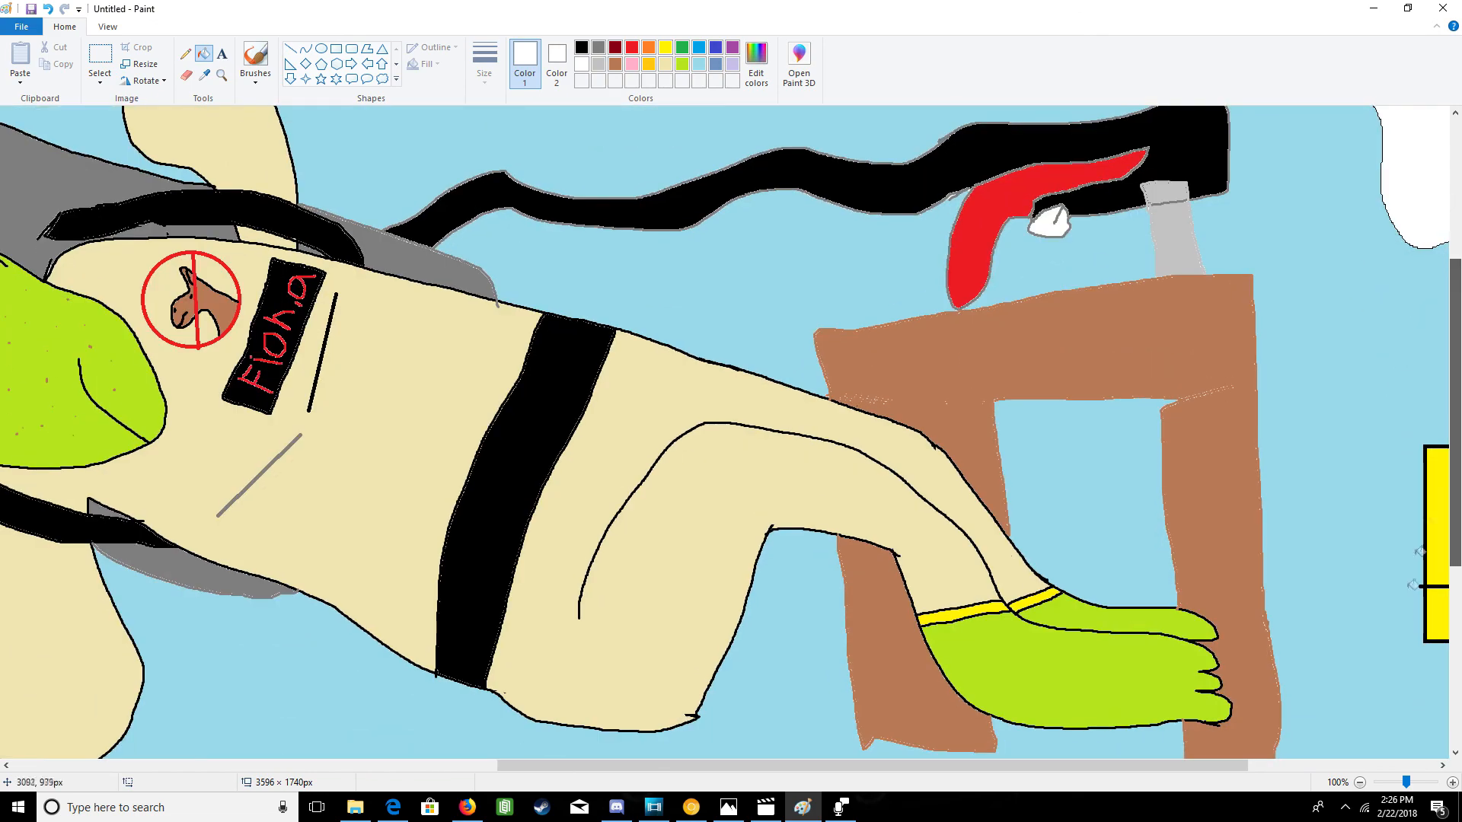
left_click_drag(1406, 783, 1382, 790)
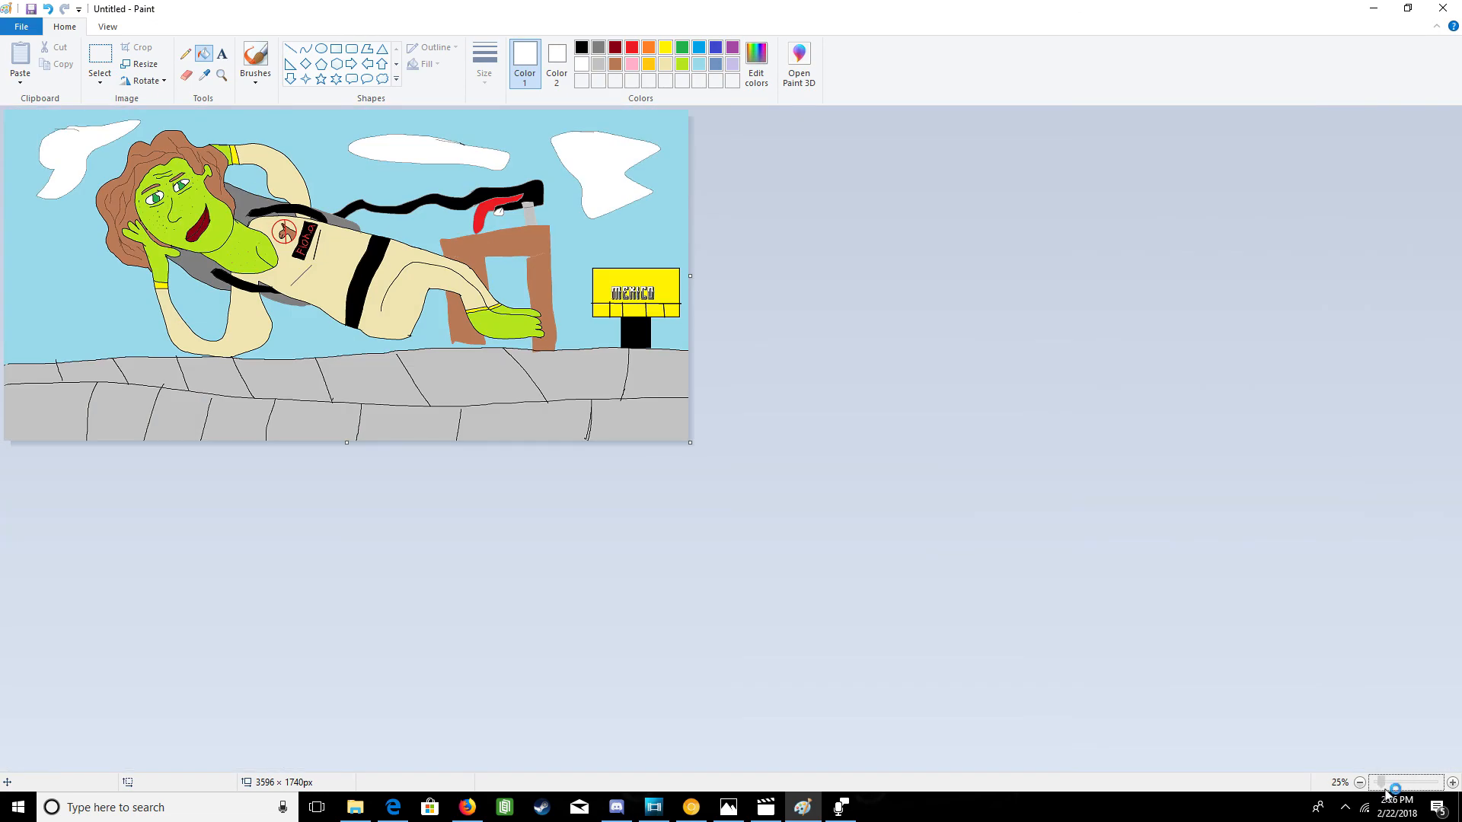
left_click(1397, 791)
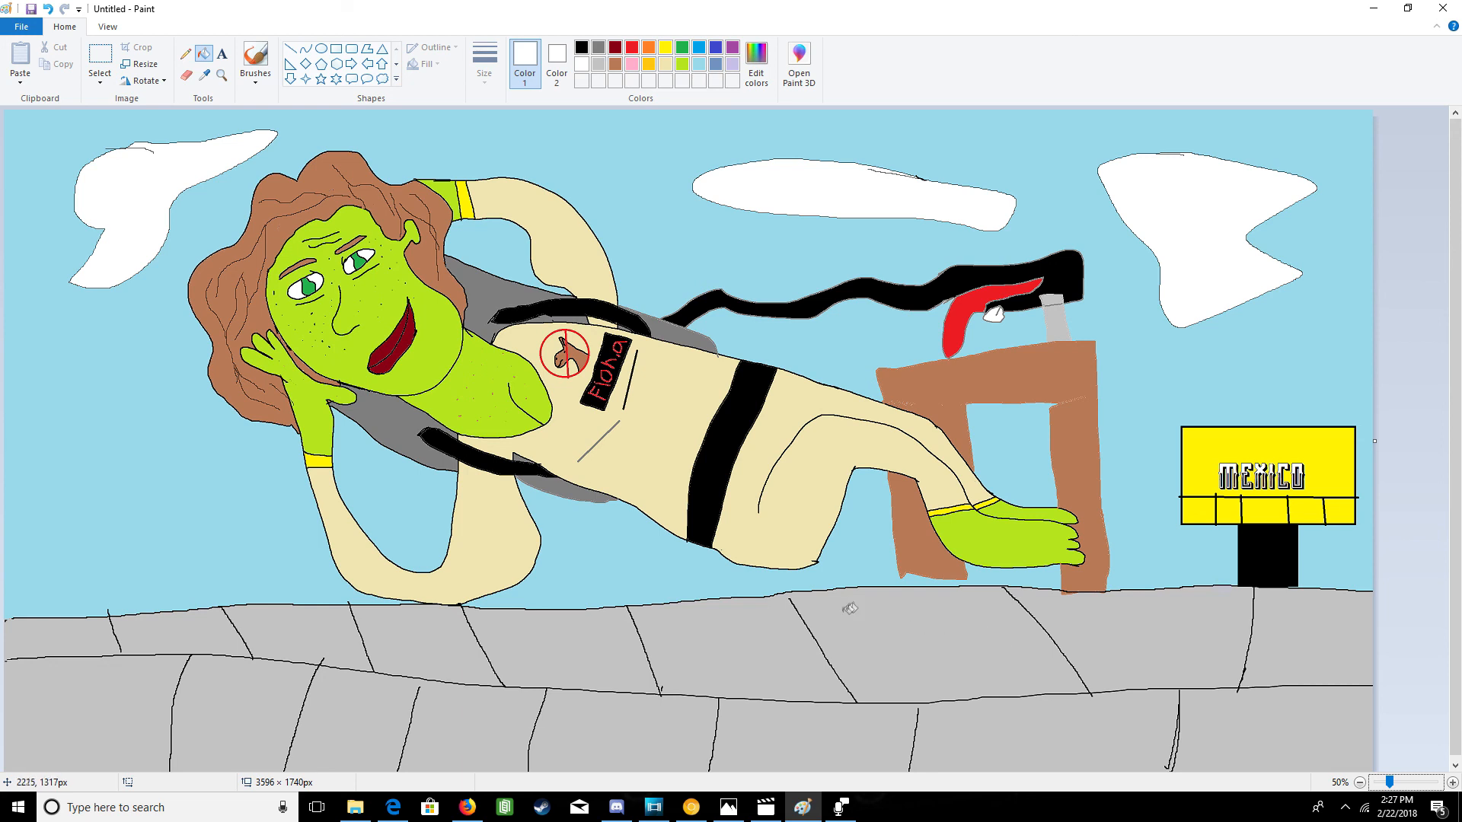
left_click(256, 57)
left_click(580, 48)
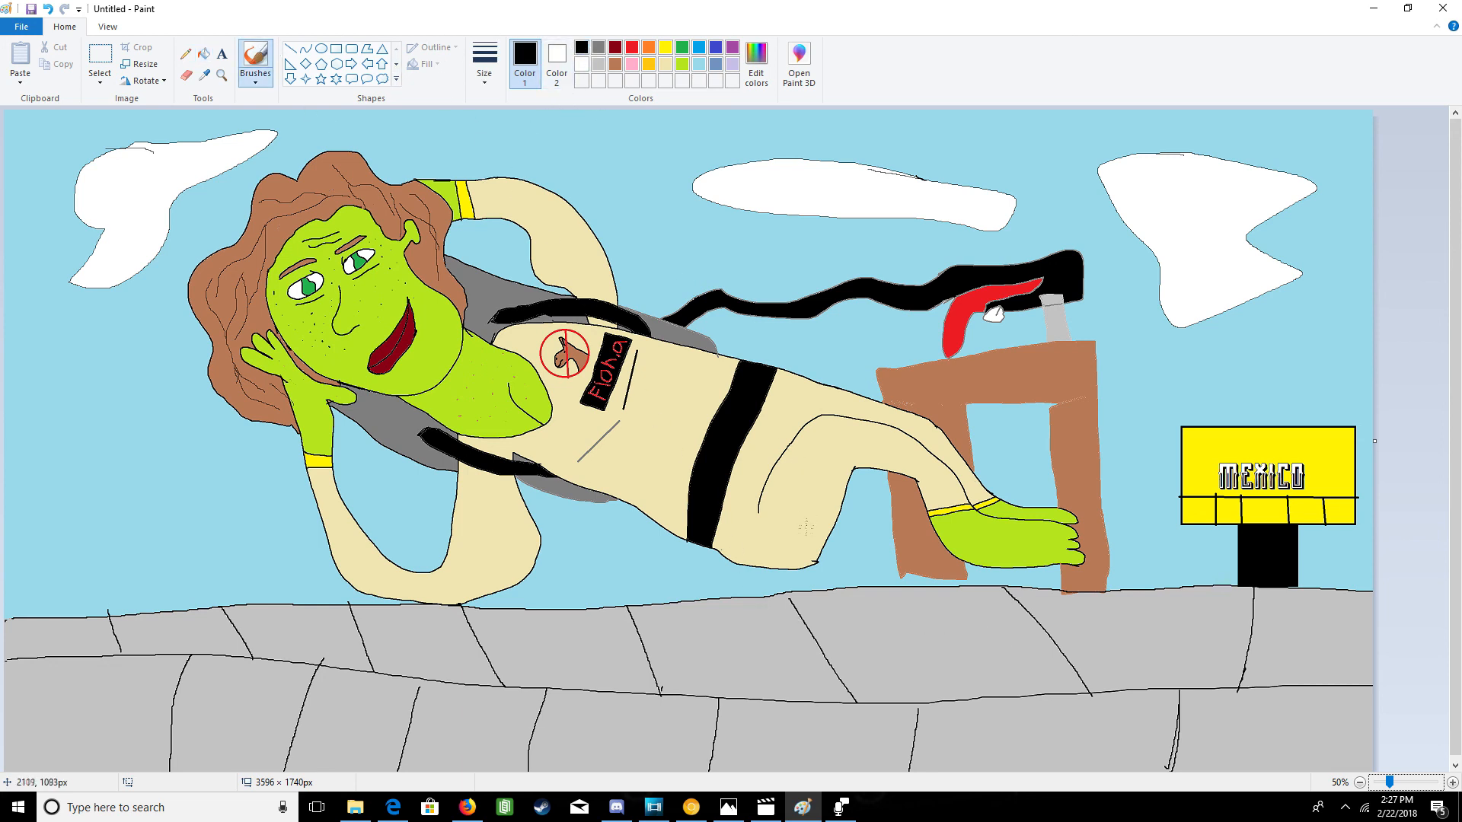
left_click_drag(807, 565, 709, 595)
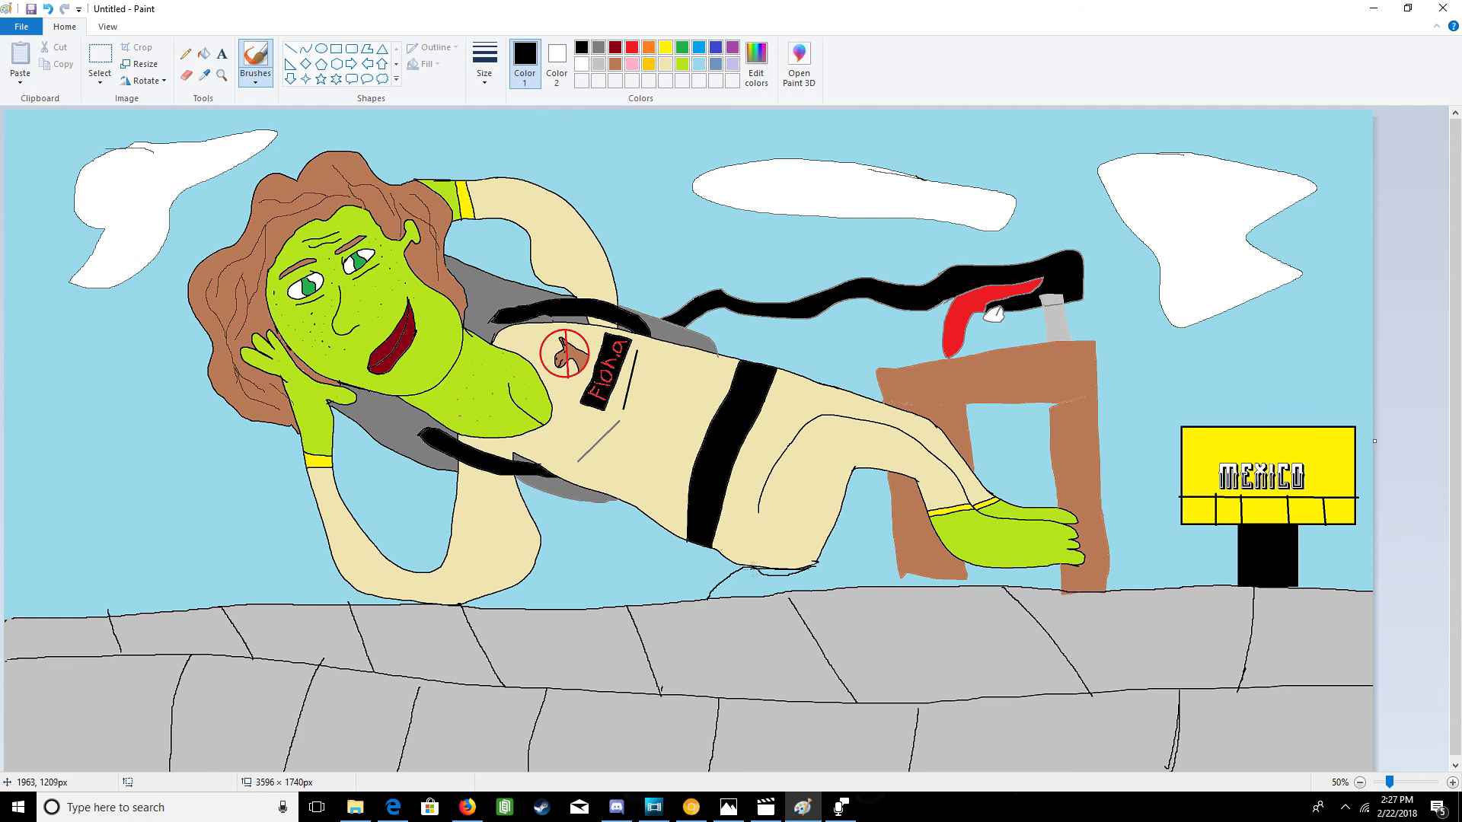
left_click_drag(842, 573, 870, 589)
- Fill the mound under the hips white, including the small enclosed gap directly beneath the body
left_click(581, 64)
left_click(192, 77)
left_click(203, 53)
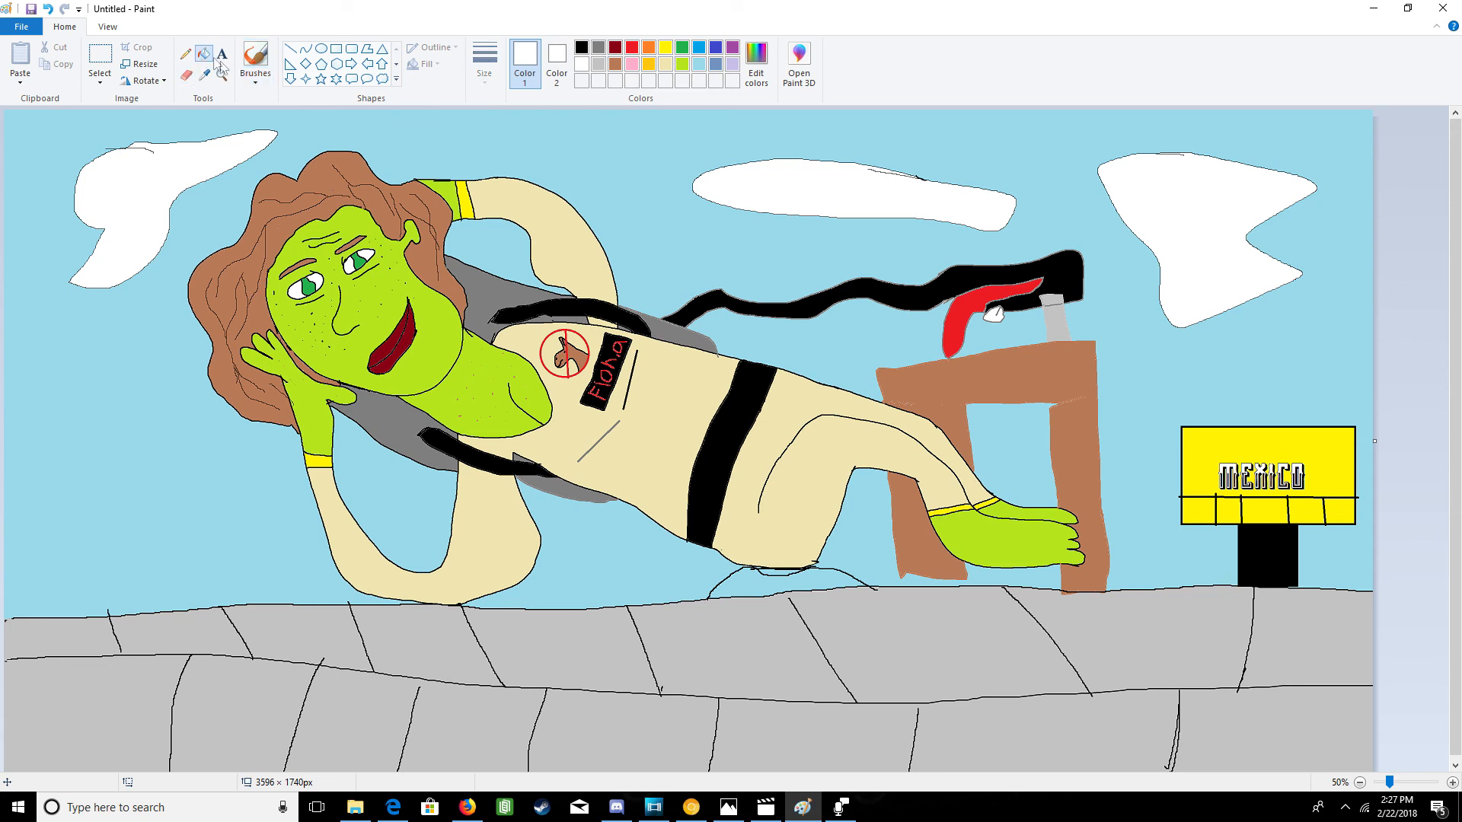
left_click(754, 579)
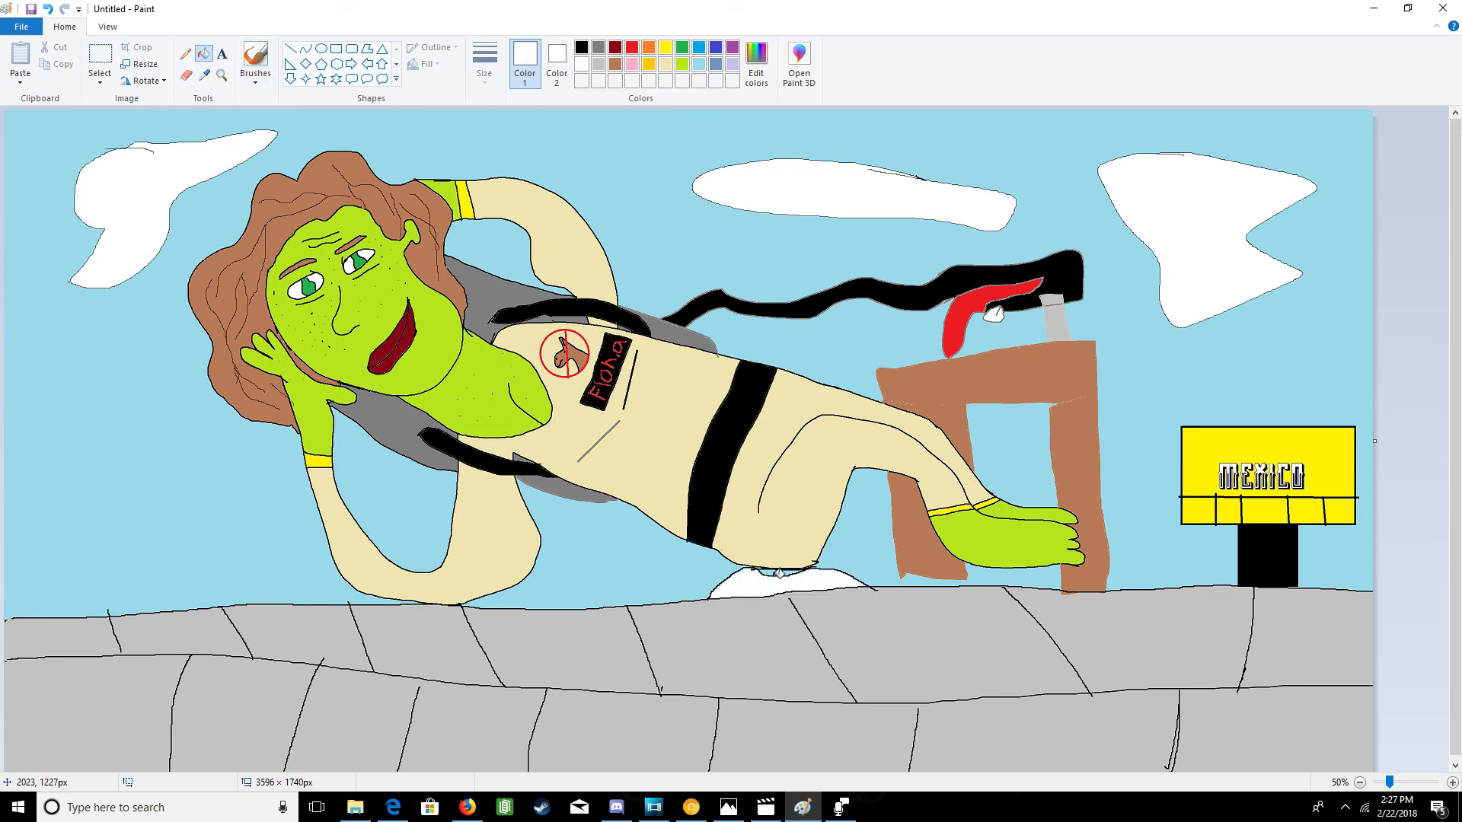
left_click(780, 572)
- Brush the black outline of a second low mound under the feet, reaching the pavement on both sides of the table leg
left_click(255, 57)
left_click(581, 47)
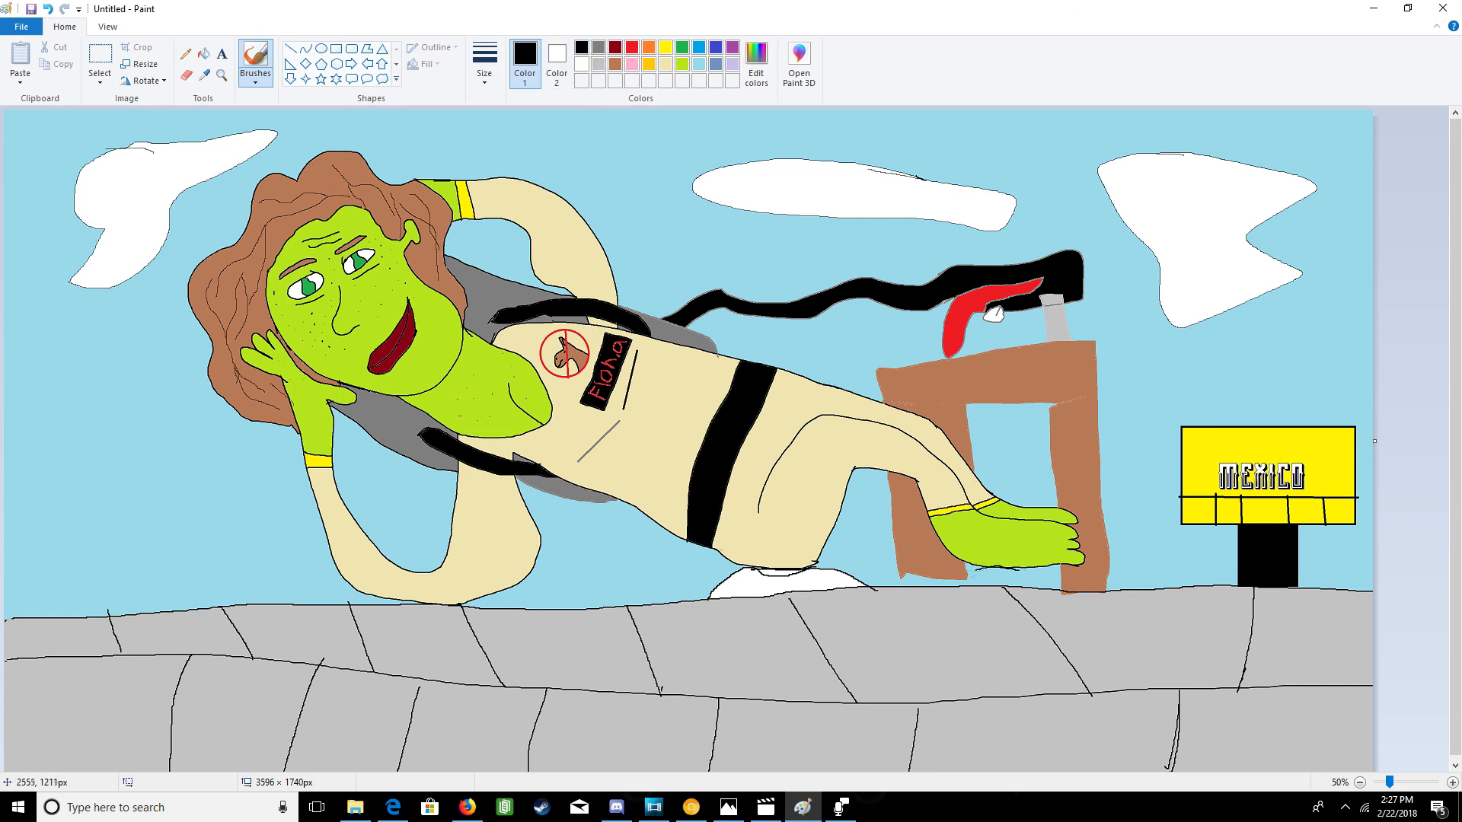
left_click_drag(940, 582, 931, 587)
left_click_drag(1116, 584, 1127, 589)
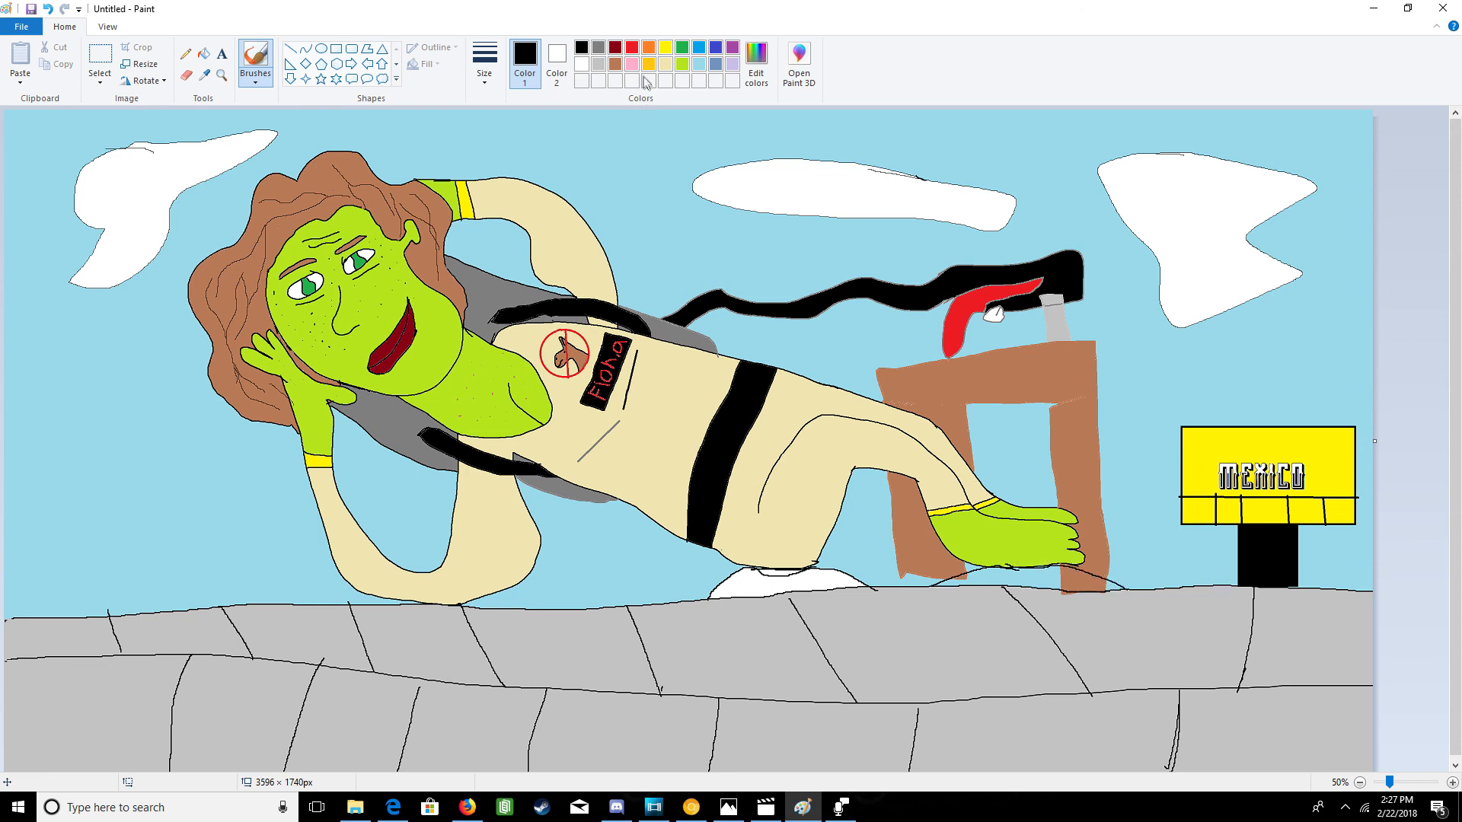
left_click(557, 61)
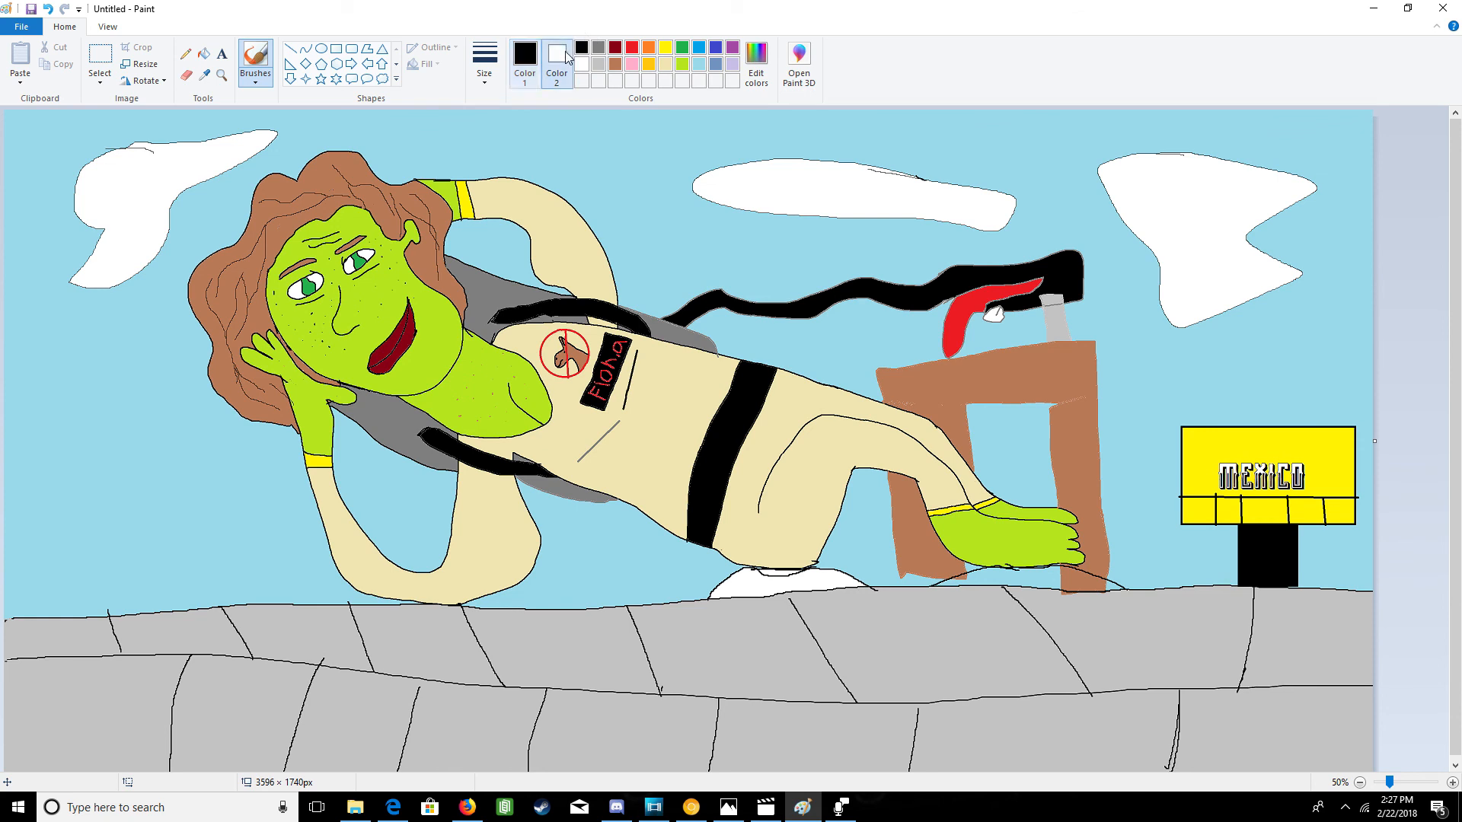
left_click(203, 55)
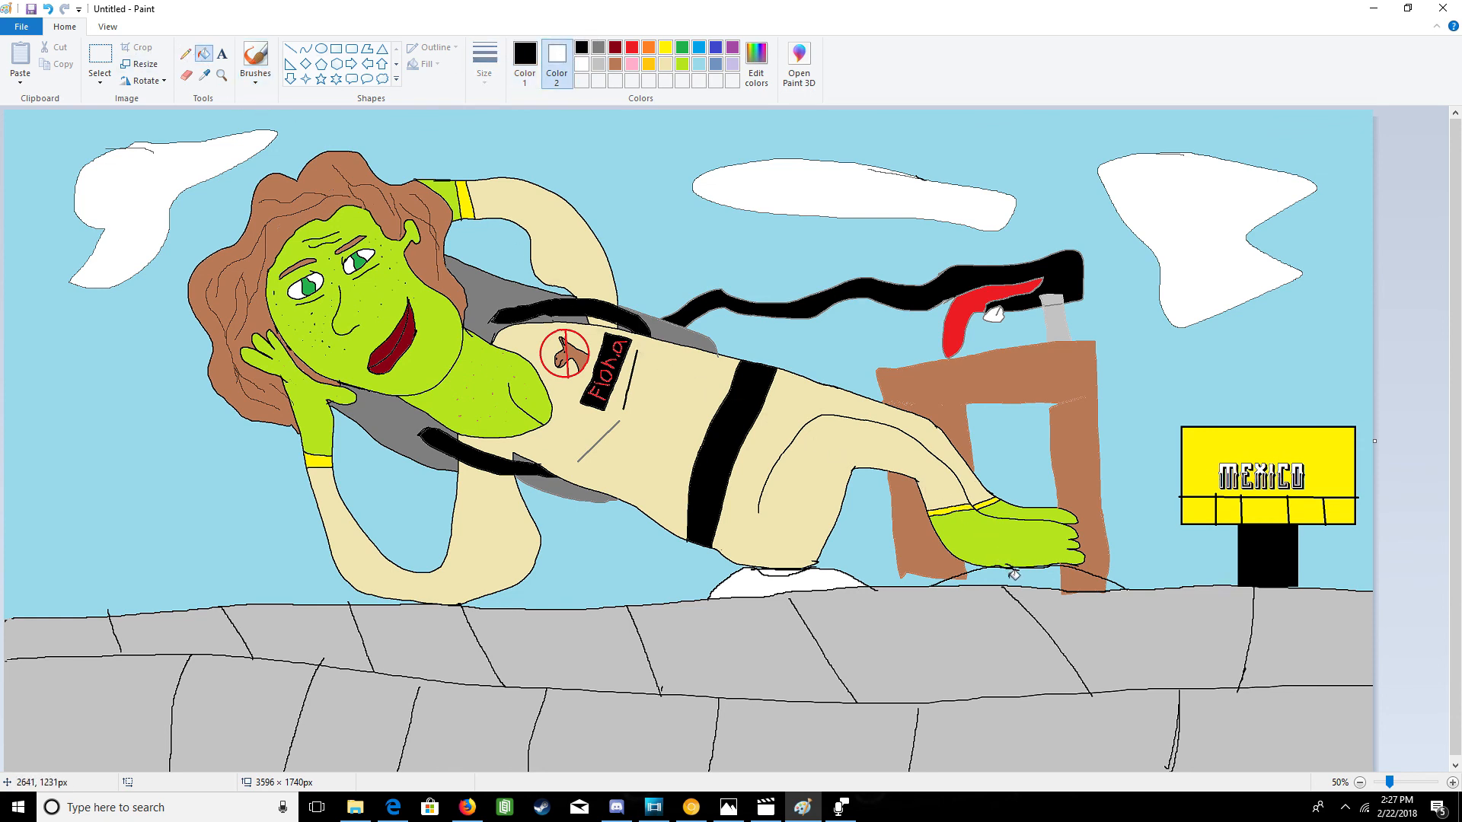
left_click(1014, 574)
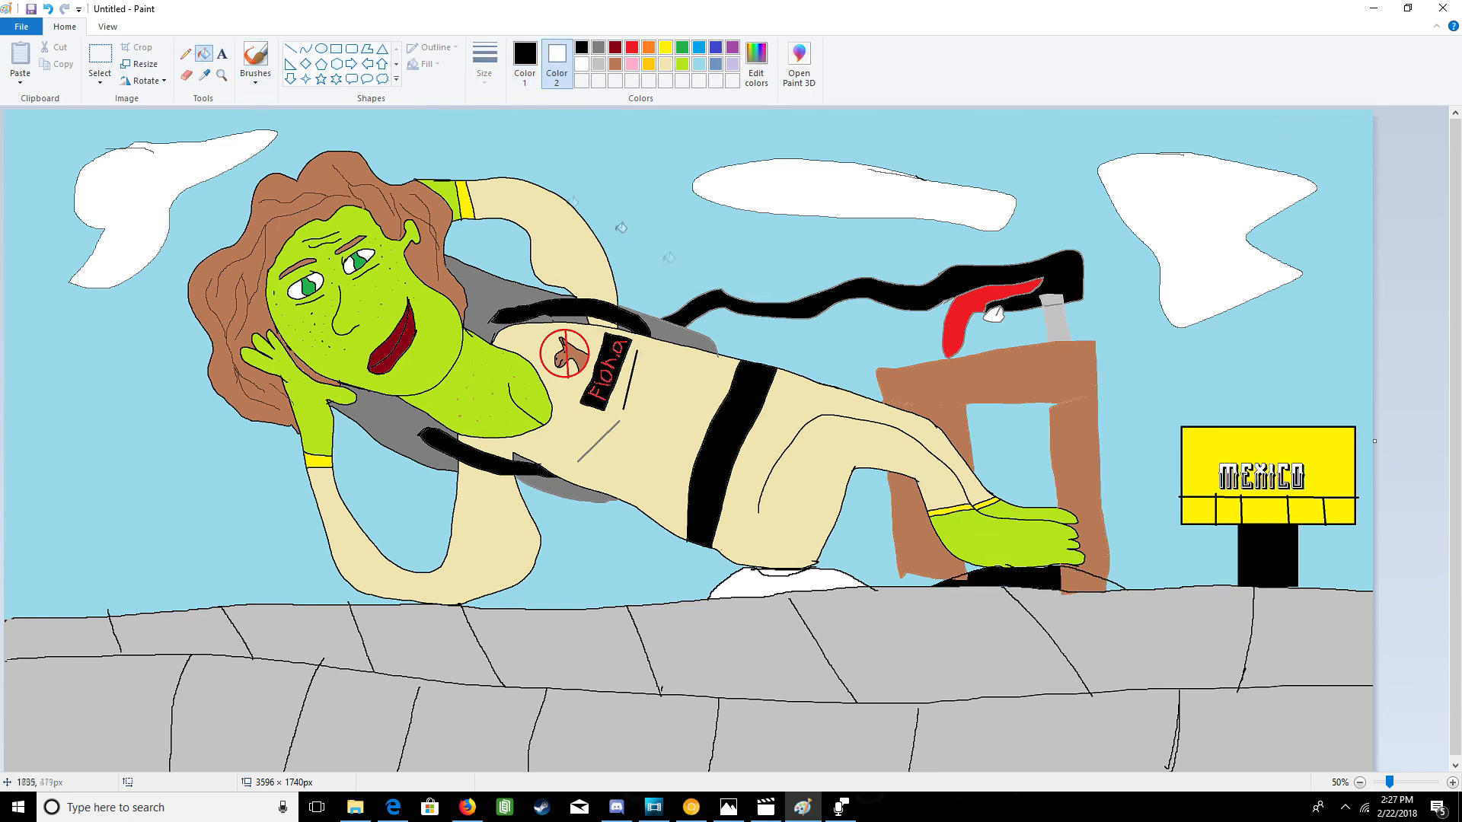
left_click(48, 9)
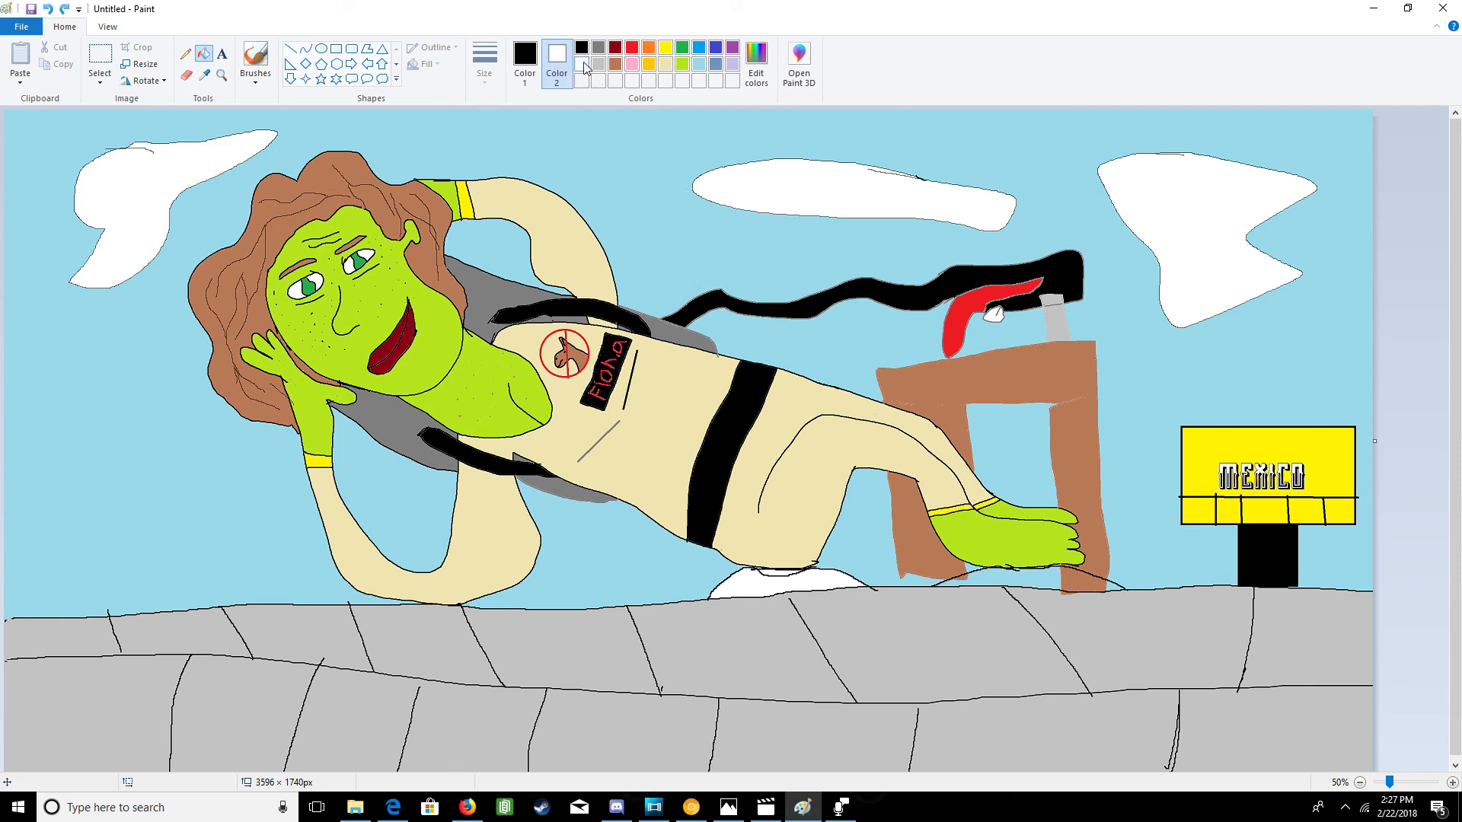
- Fill both parts of the mound under the feet with white as the primary colour
left_click(525, 61)
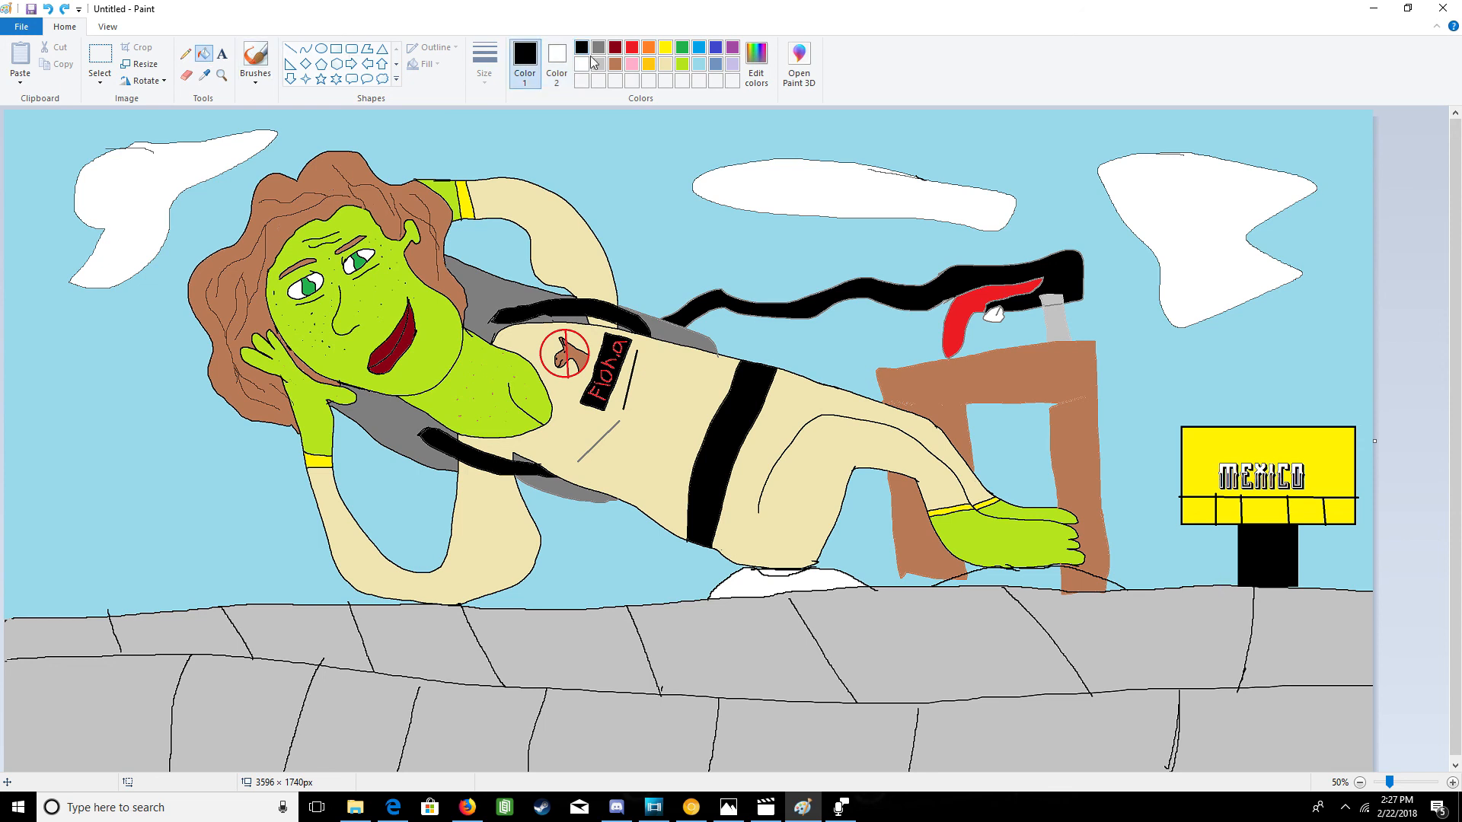
left_click(582, 64)
left_click(1007, 573)
left_click(1082, 583)
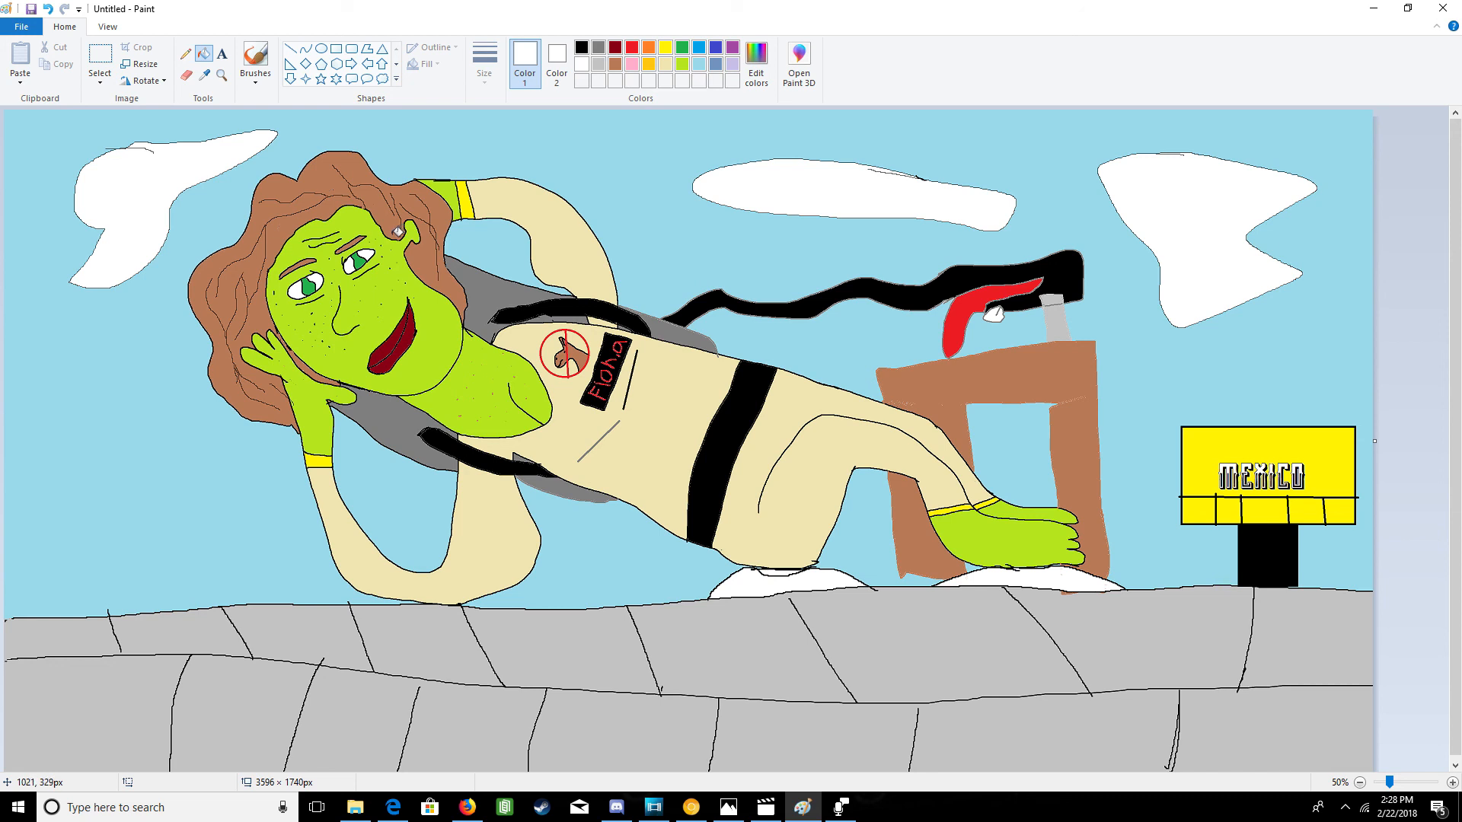
- Try to save the drawing to This PC as a PNG file named "large fiona"
left_click(29, 9)
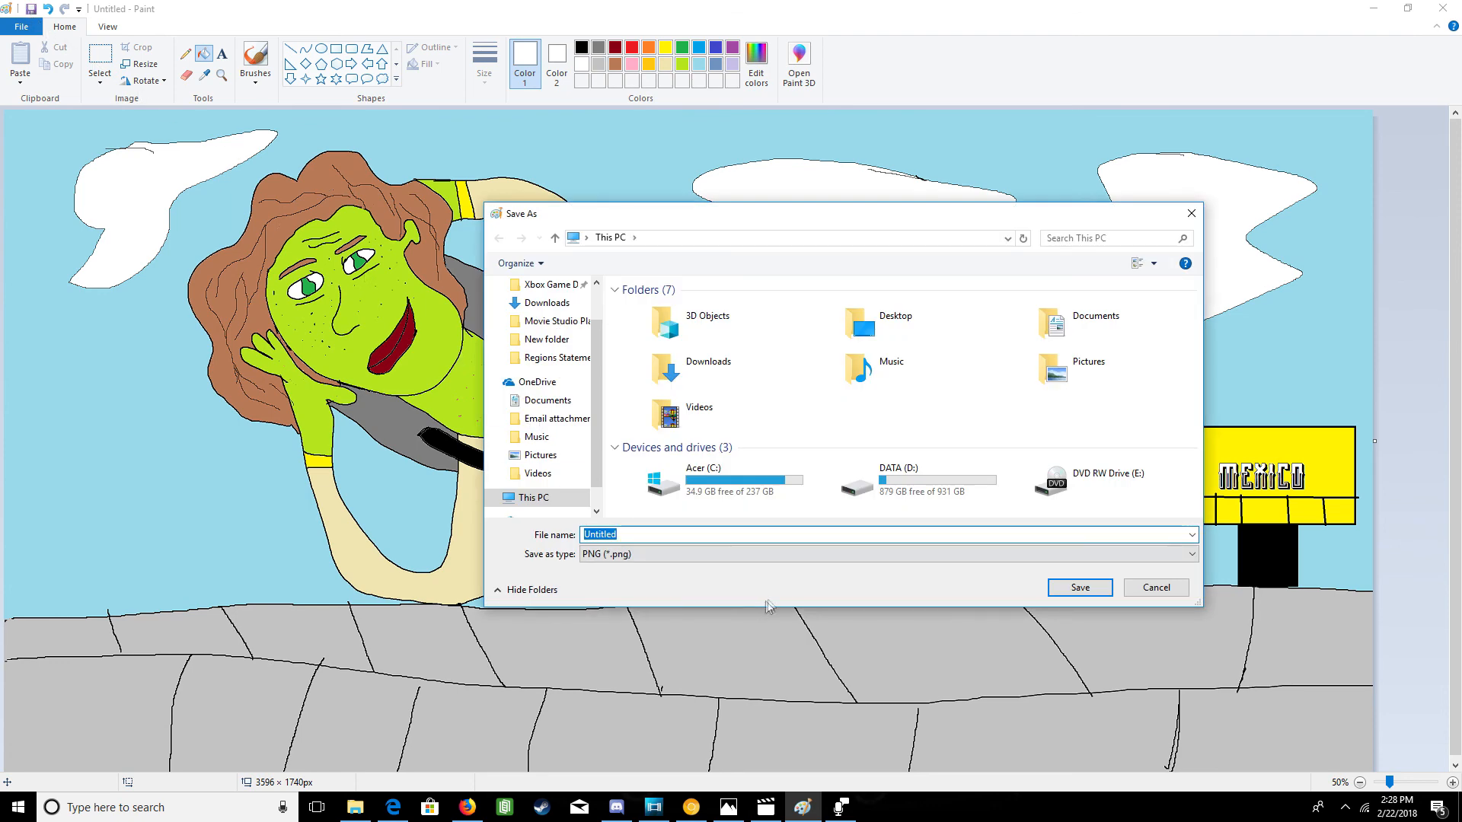
left_click(795, 534)
key("BackSpace")
key("BackSpace")
key("BackSpace")
key("BackSpace")
key("BackSpace")
key("BackSpace")
key("BackSpace")
key("BackSpace")
type("large fi")
left_click(1070, 592)
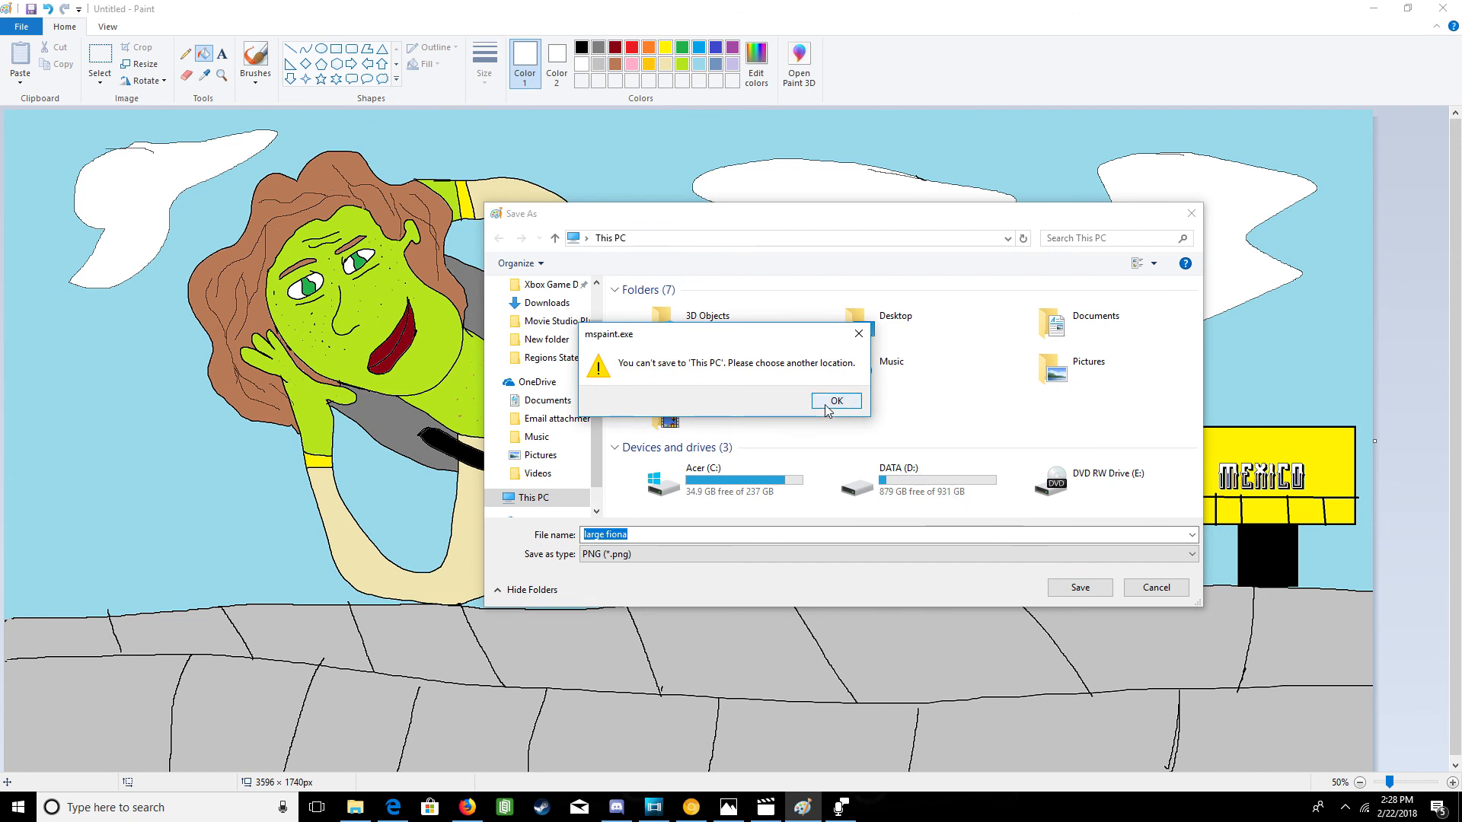
- Choose the Downloads folder as the location and save the "large fiona" PNG there
left_click(858, 333)
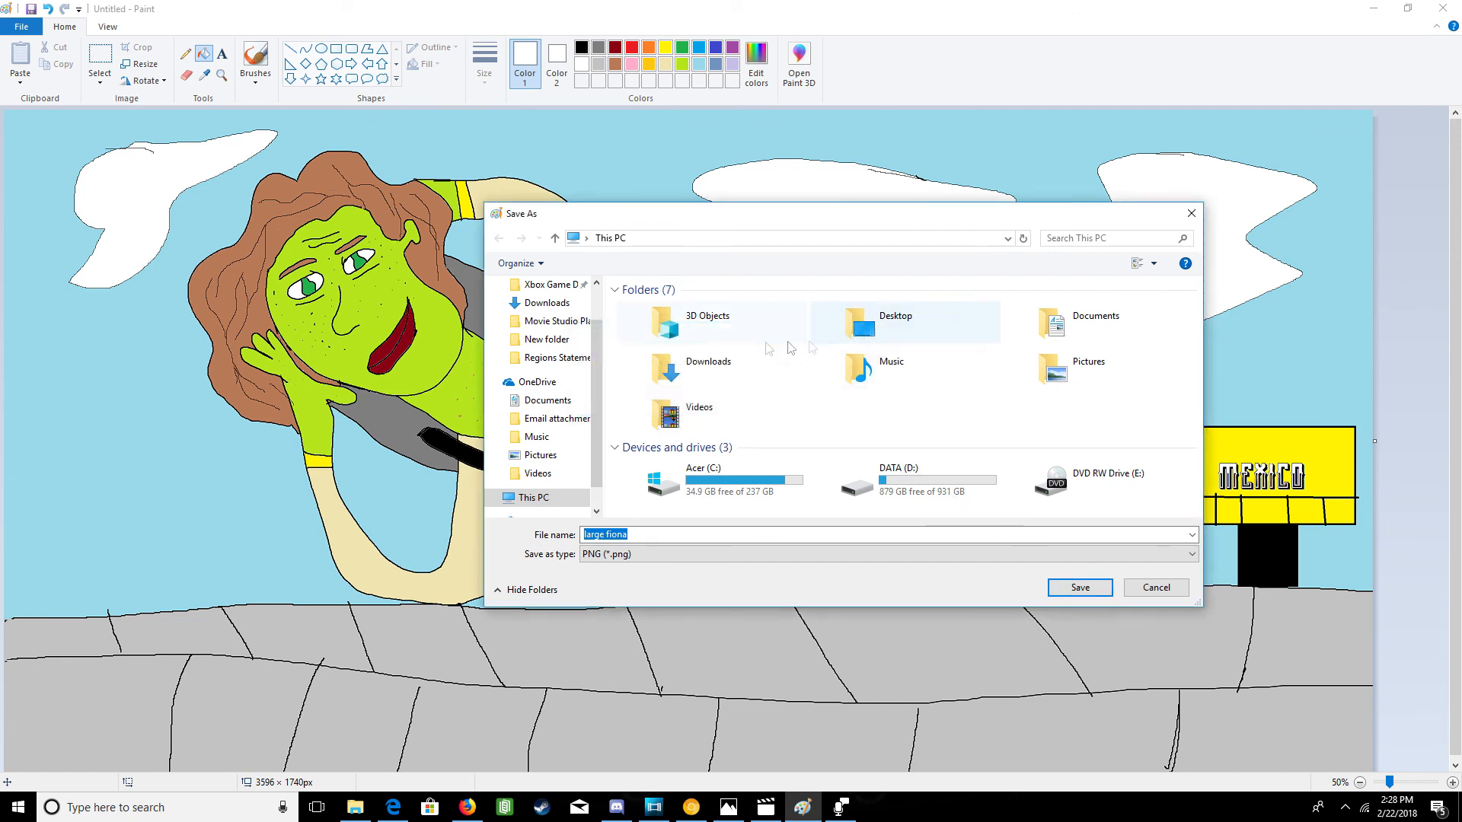
left_click(564, 308)
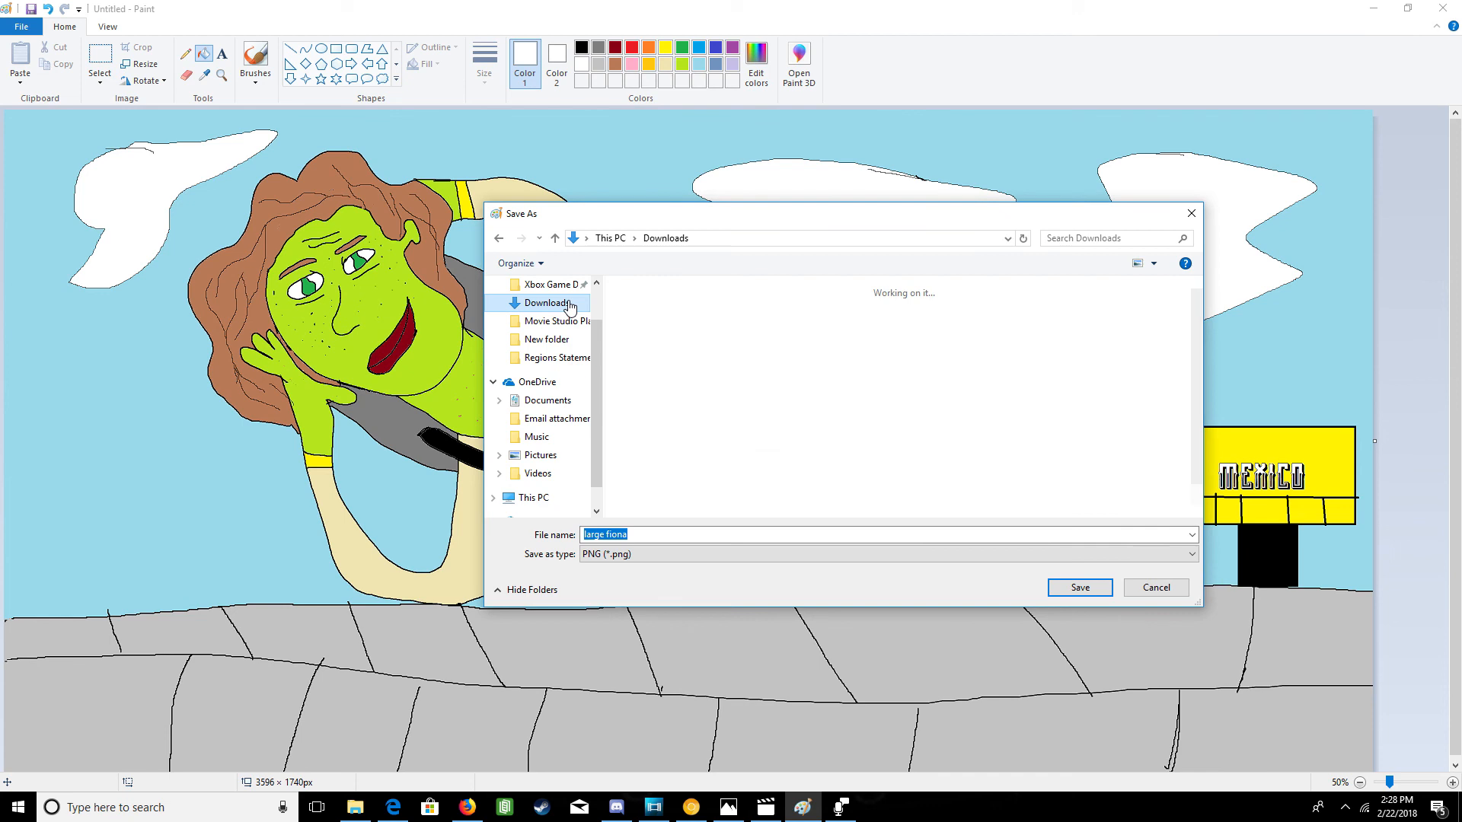
left_click(1073, 590)
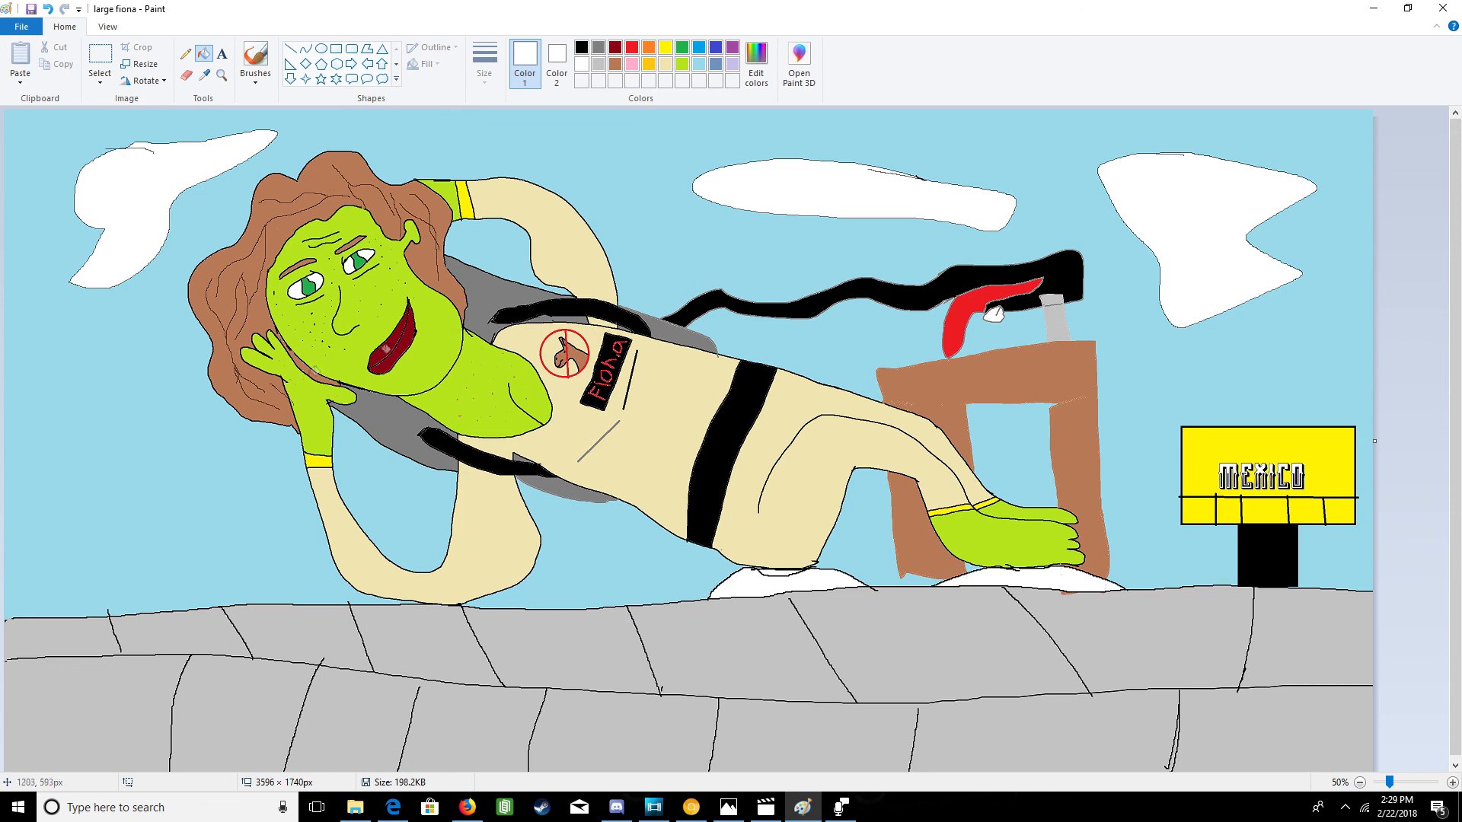
key("alt+Tab")
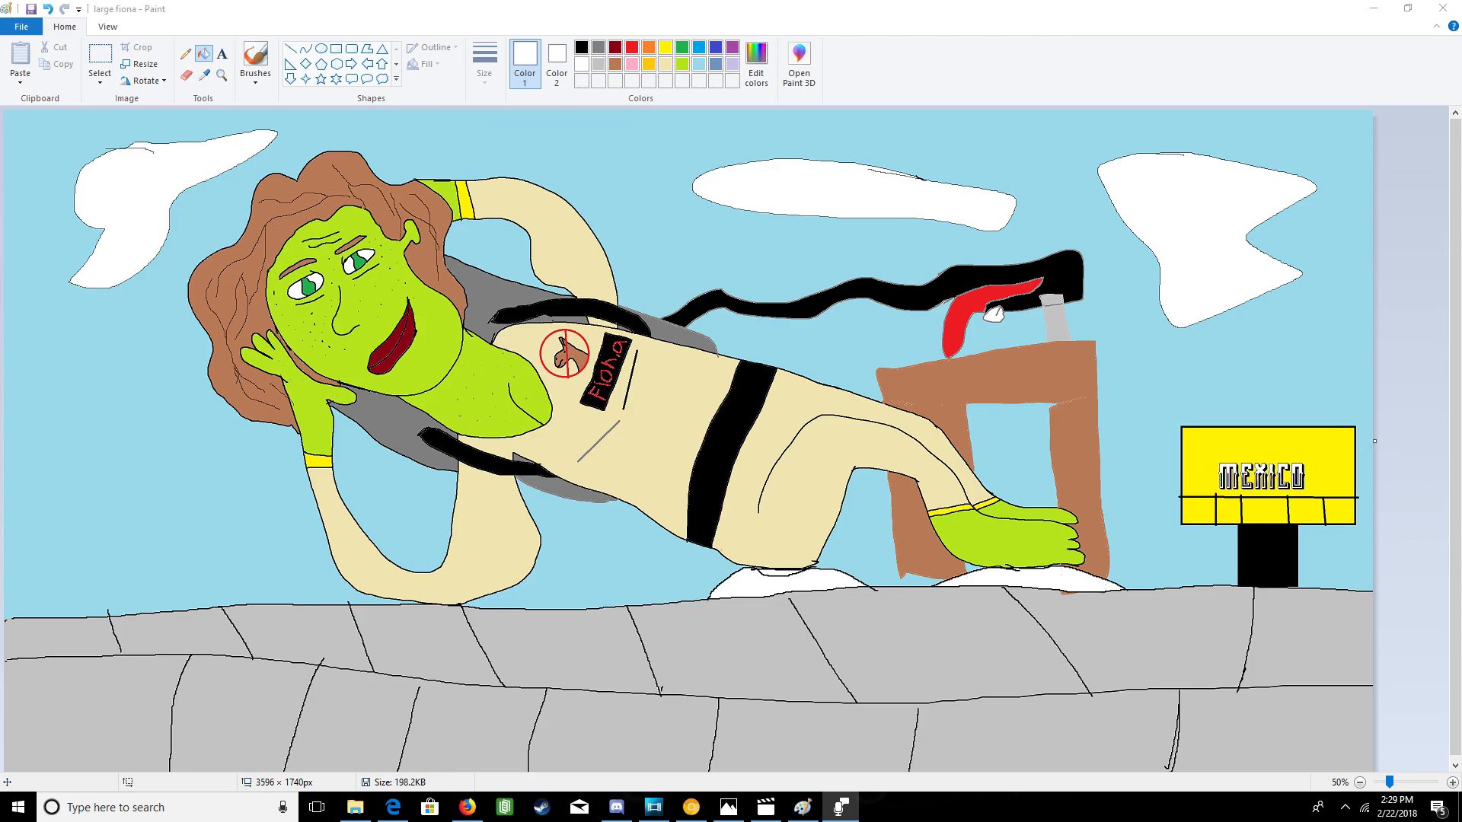
key("alt+z")
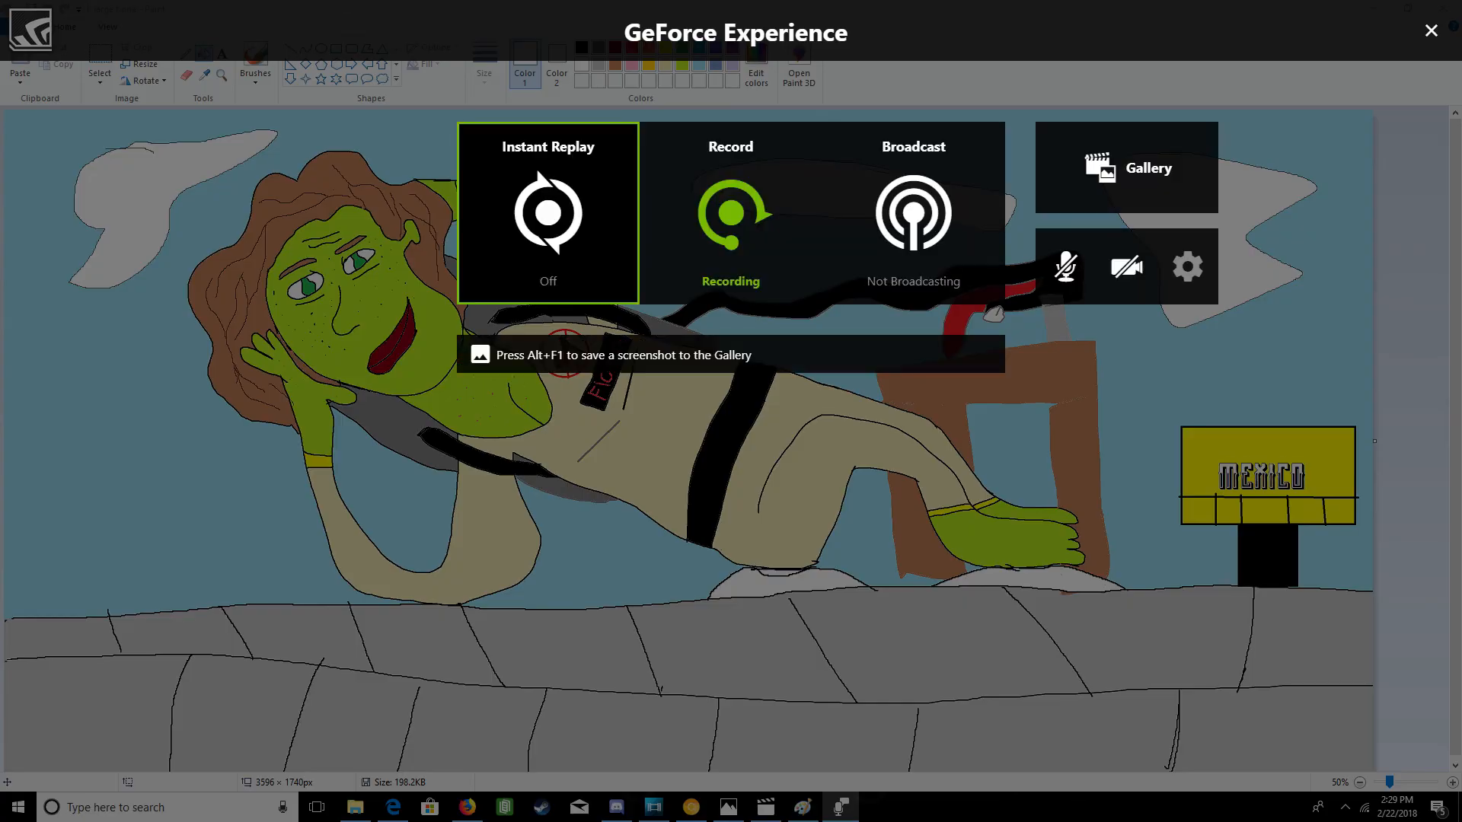